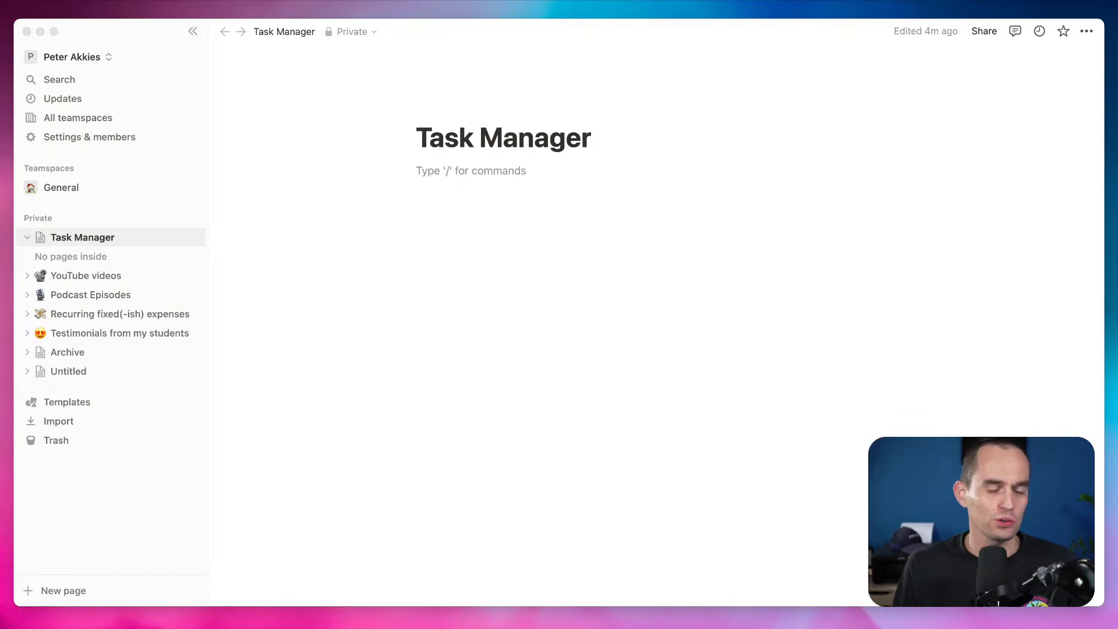
Create a new table database named Tasks inside the Task Manager page
left_click(504, 174)
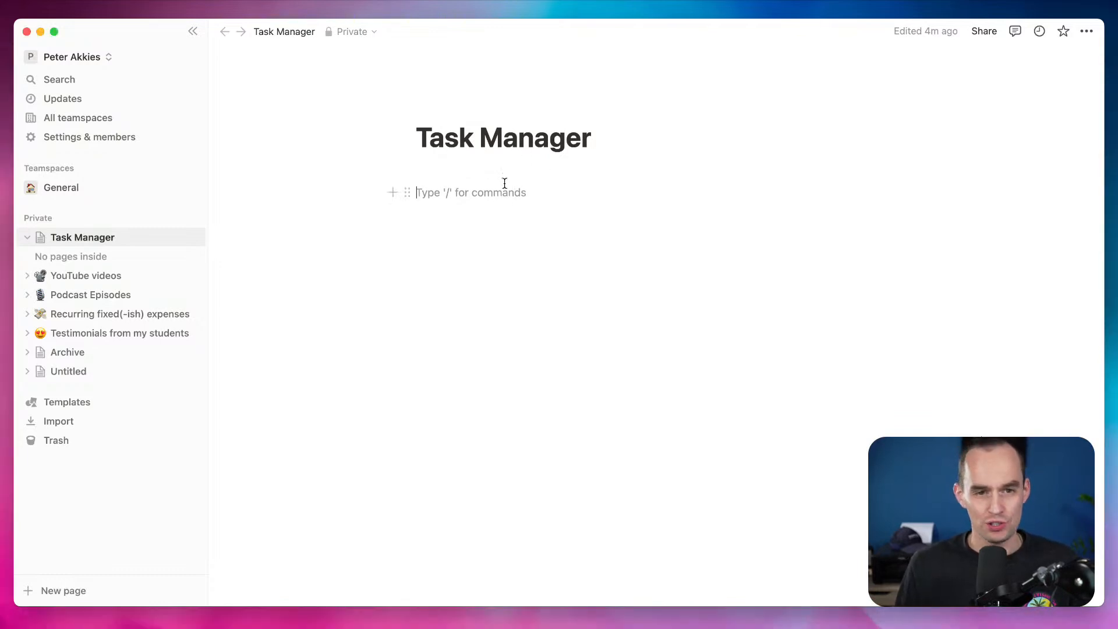
key("BackSpace")
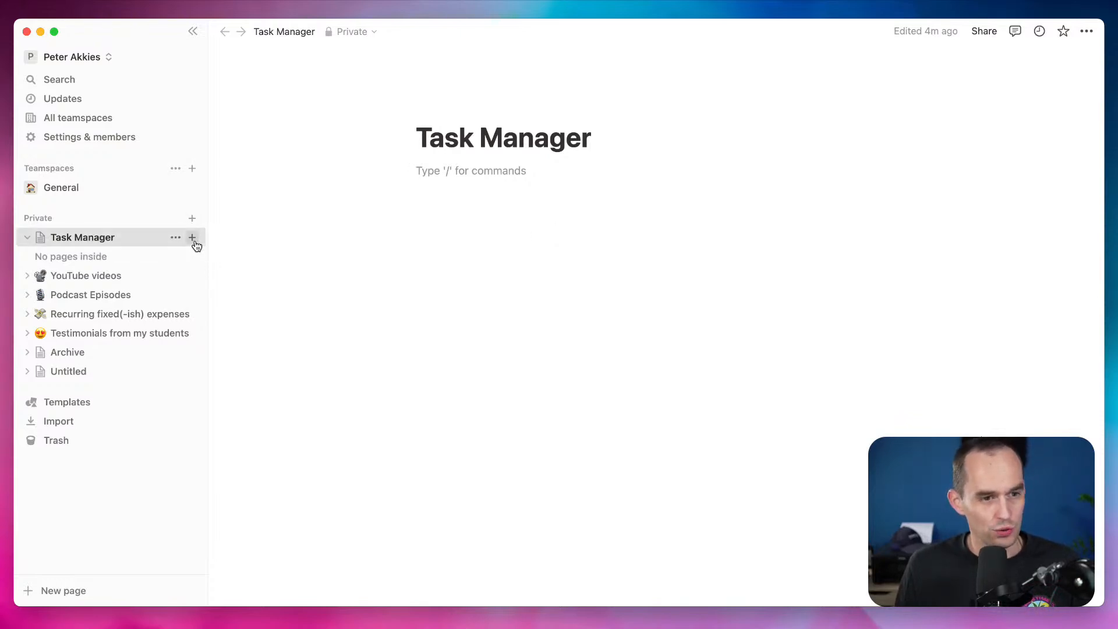
left_click(193, 238)
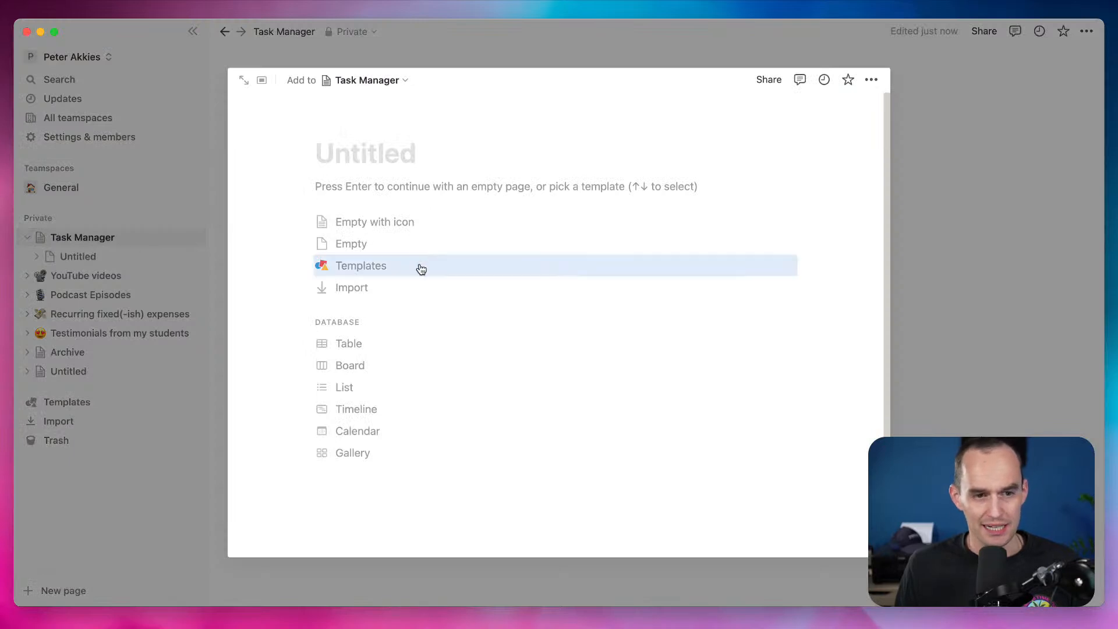
left_click(405, 352)
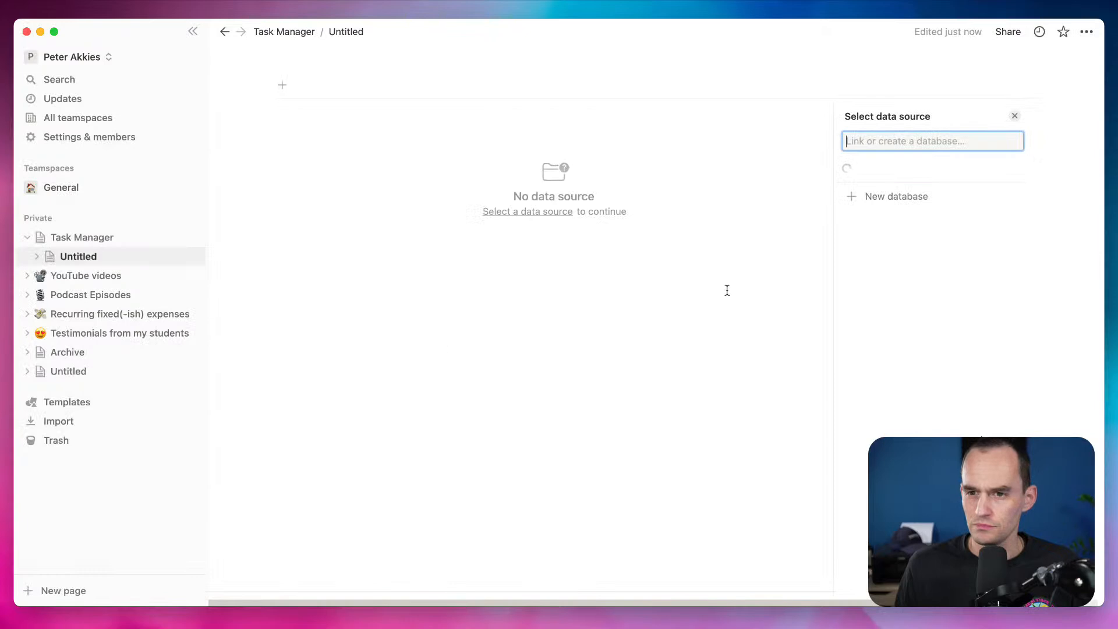
left_click(891, 198)
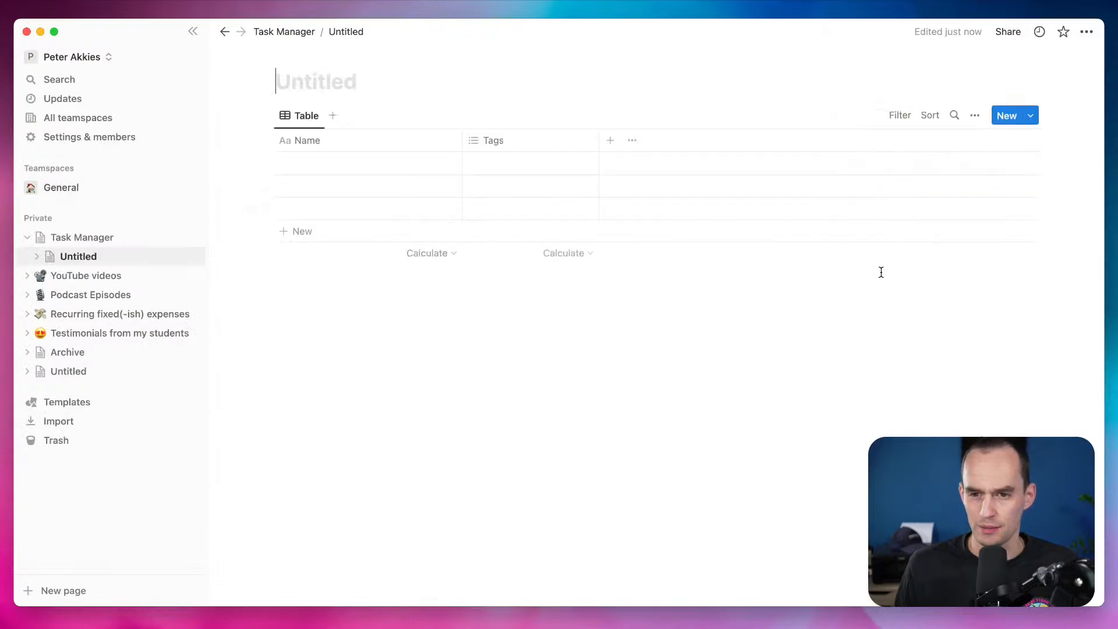
type("Tasks")
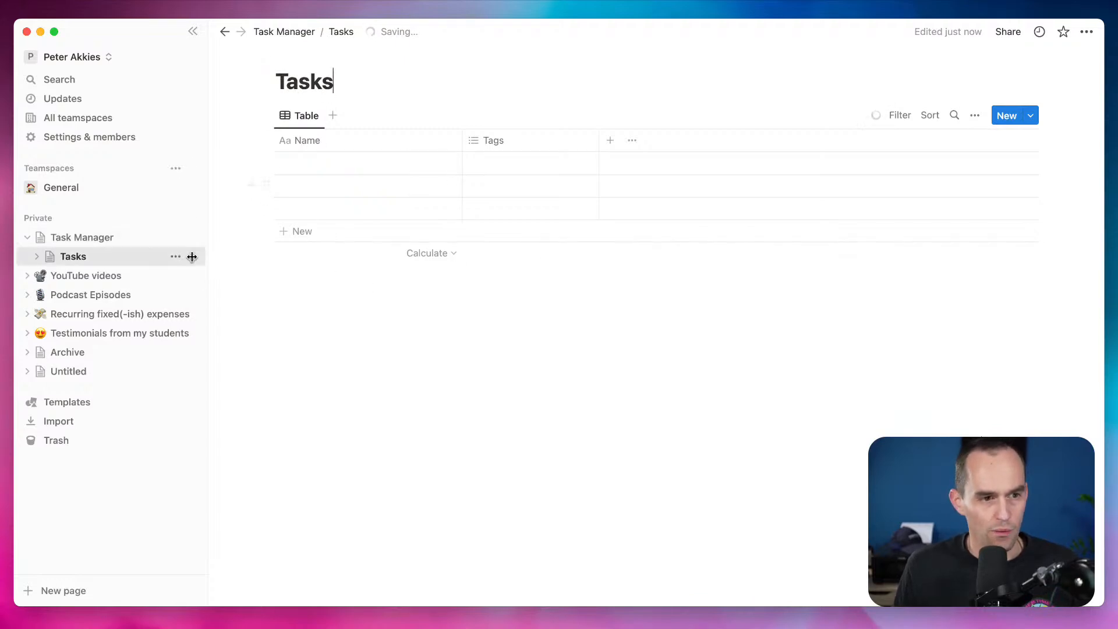
Create a second new table database named Projects inside the Task Manager page
left_click(192, 238)
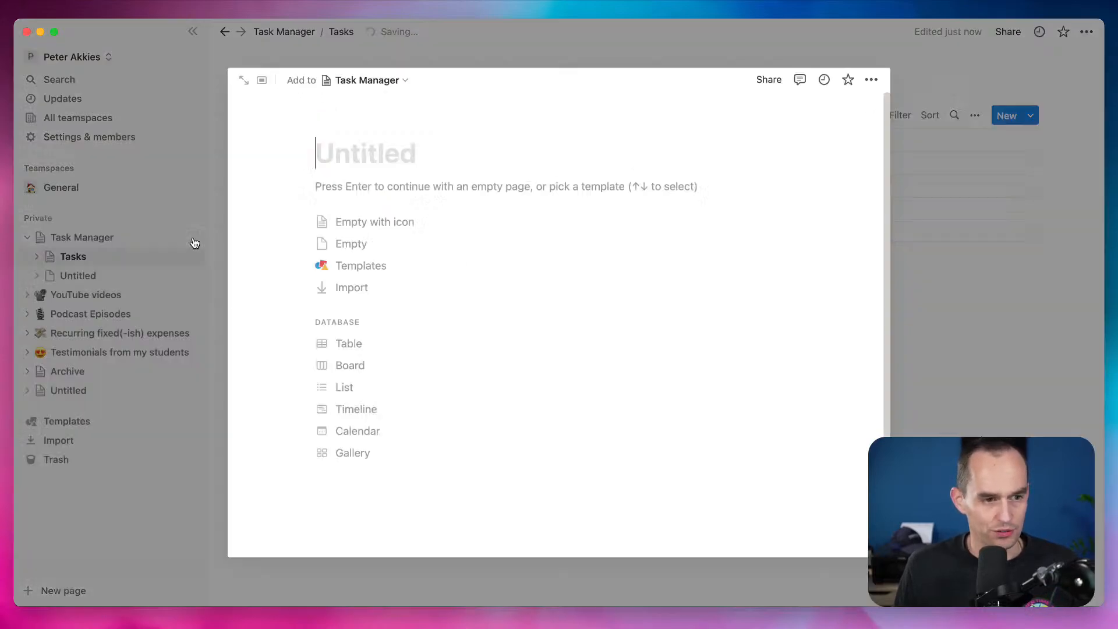
left_click(348, 344)
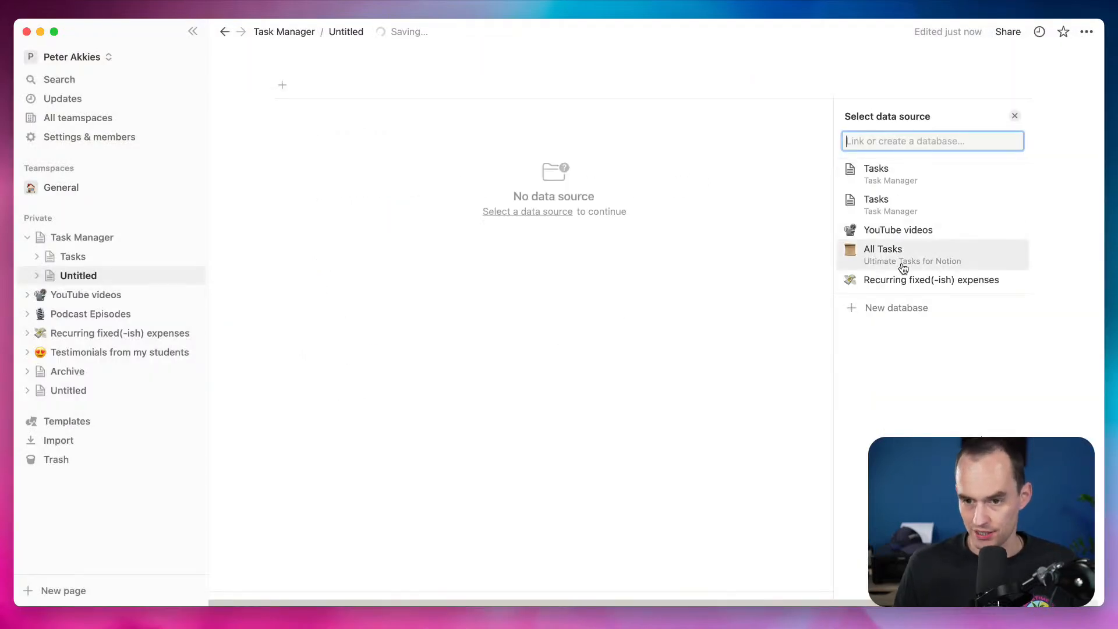
left_click(895, 307)
type("Projects")
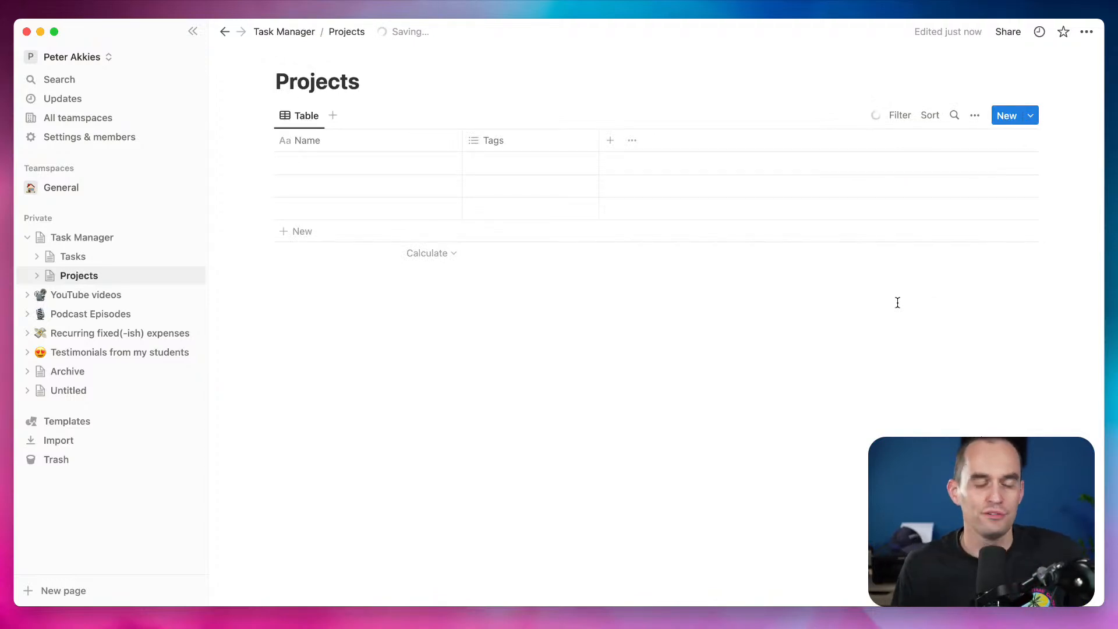
In the Tasks database, rename the Name column to Task and adjust its width
left_click(74, 257)
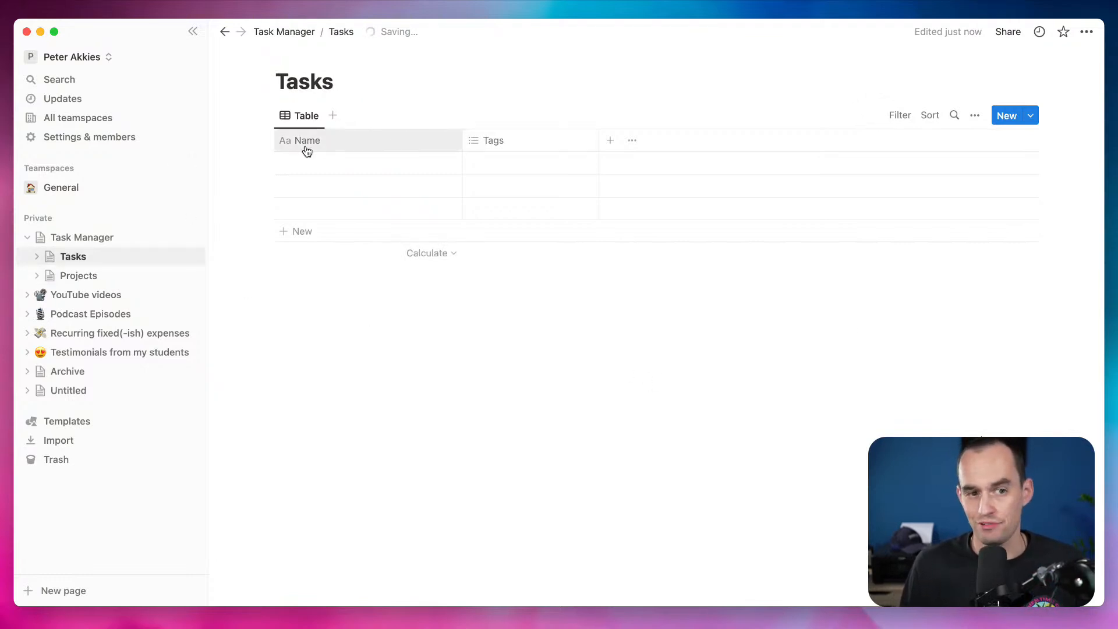
left_click_drag(460, 143, 357, 143)
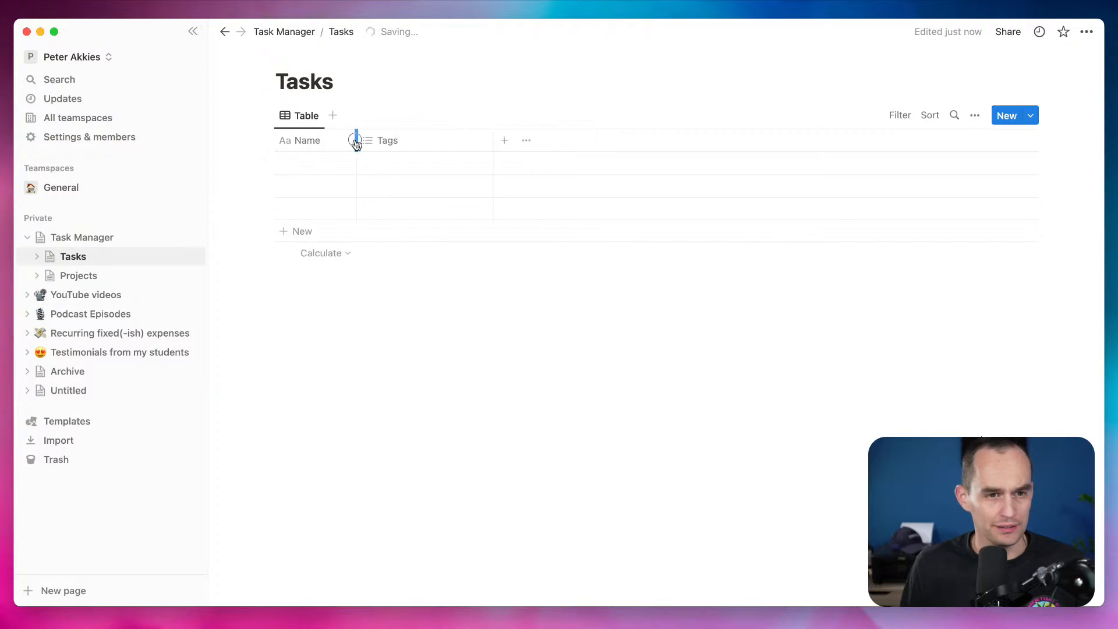
left_click(316, 146)
key("cmd+a")
type("Task")
key("super+a")
type("ask")
key("BackSpace")
key("BackSpace")
key("BackSpace")
type("Task")
left_click(449, 324)
left_click_drag(350, 140, 472, 139)
Enter the tasks "Water the plants" and "Set a budget for kitchen renovation", and widen the Task column to fit
left_click(321, 160)
type("Wa")
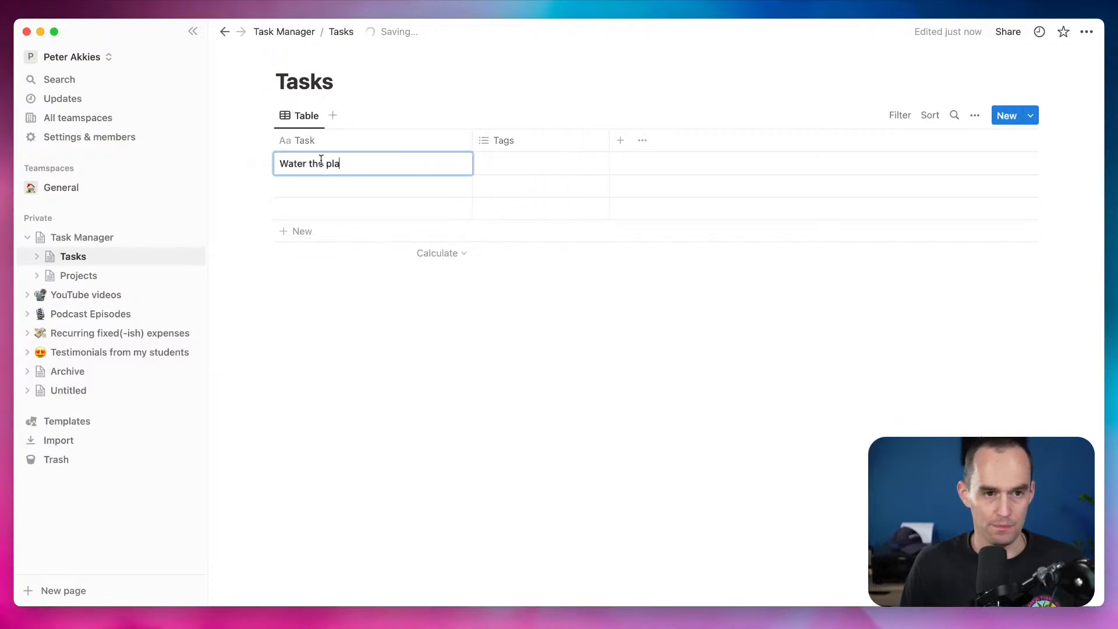
key("Escape")
left_click(344, 186)
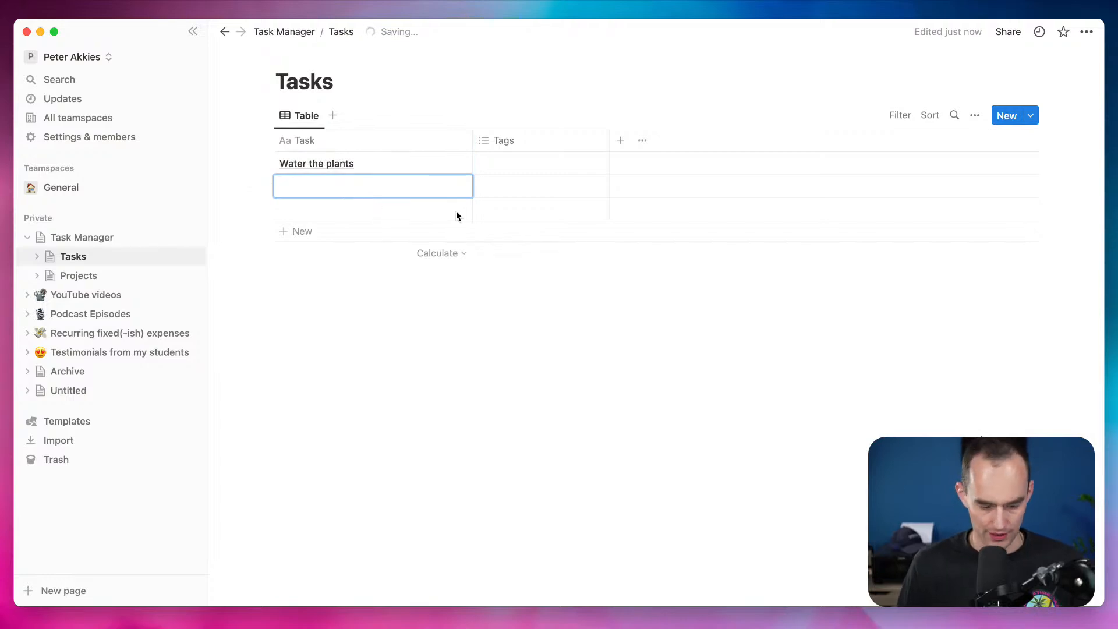
type("Set a budget for kitchen renovation")
key("Escape")
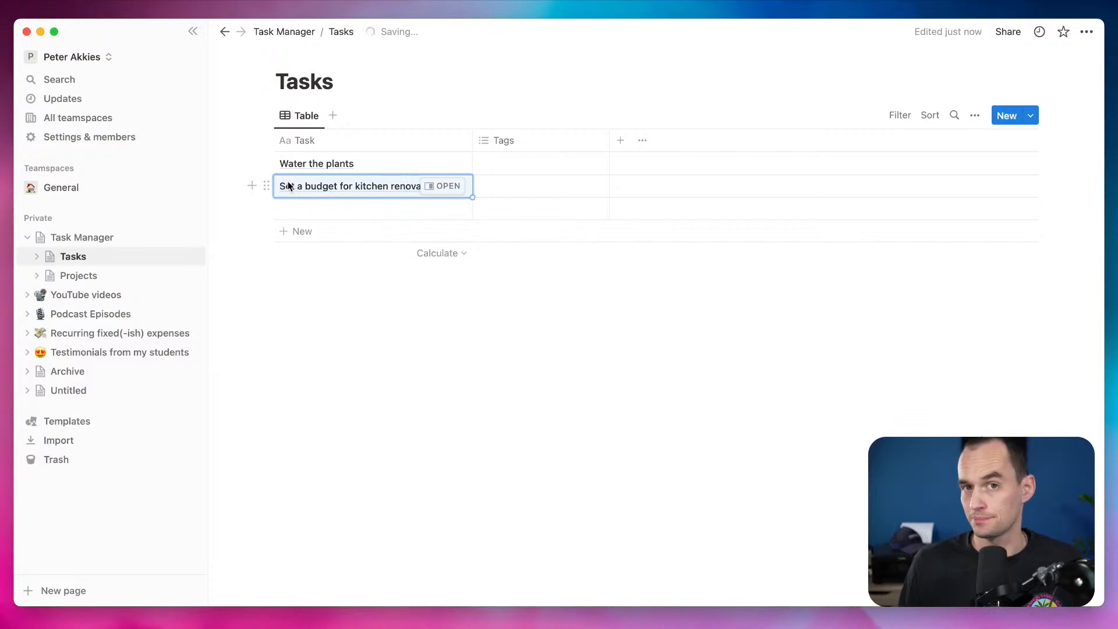
left_click_drag(473, 141, 488, 136)
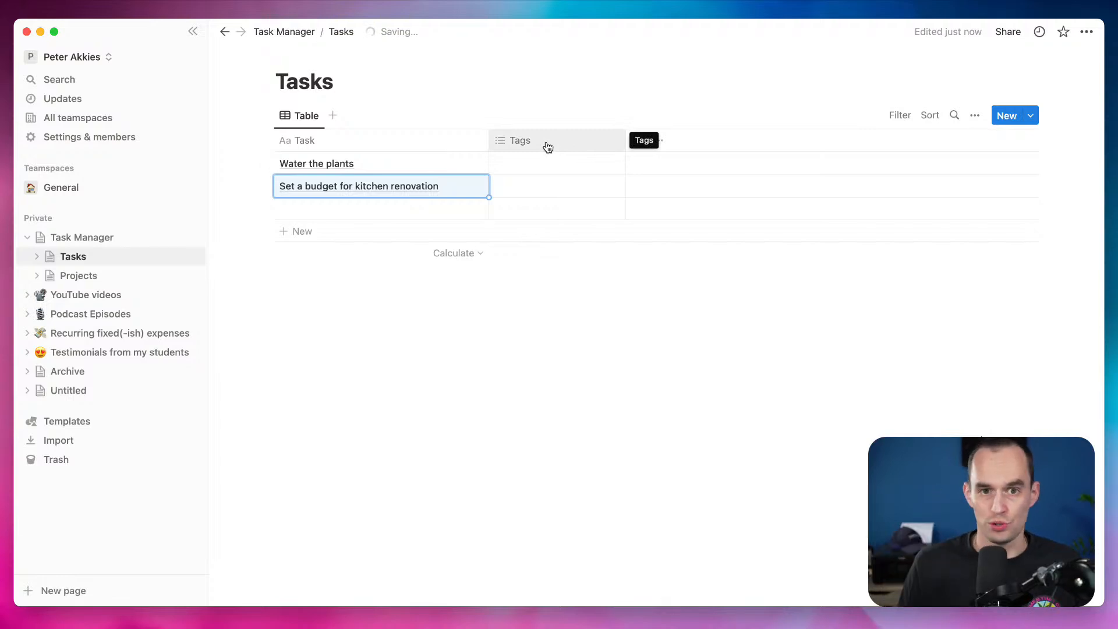
Rename the Tags property to Scheduled For and change its type to Date
left_click(524, 143)
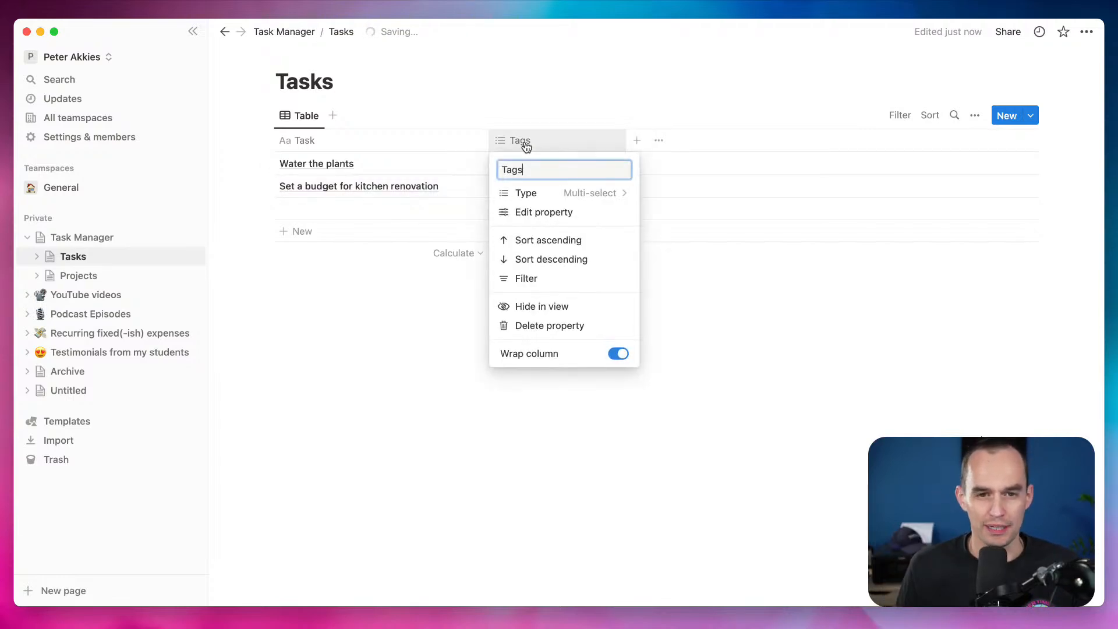
type("Scheduled For")
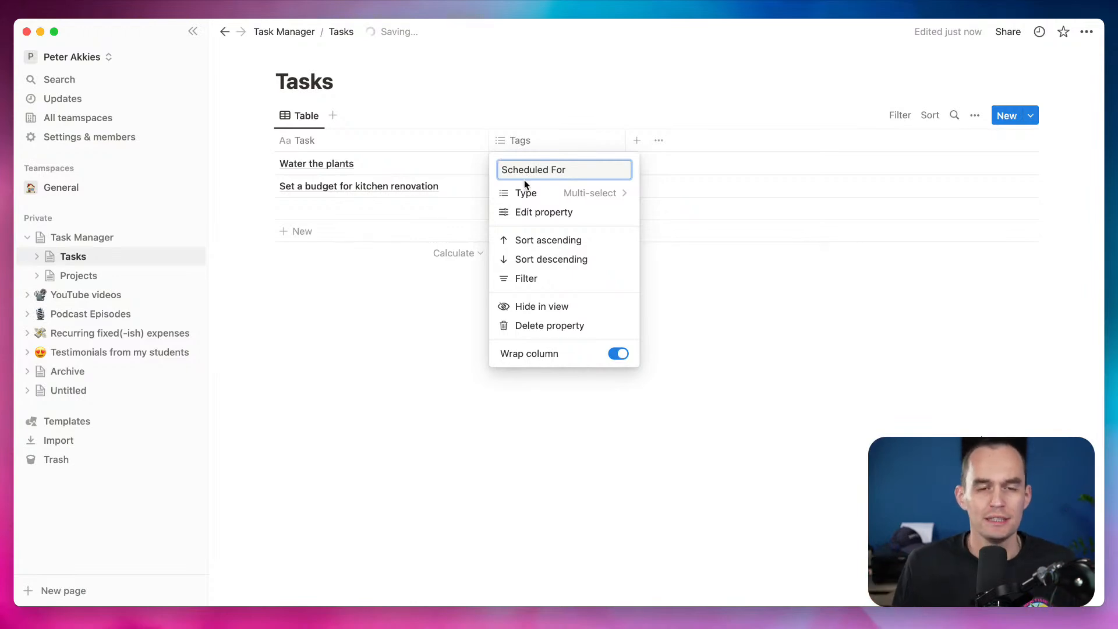
left_click(578, 193)
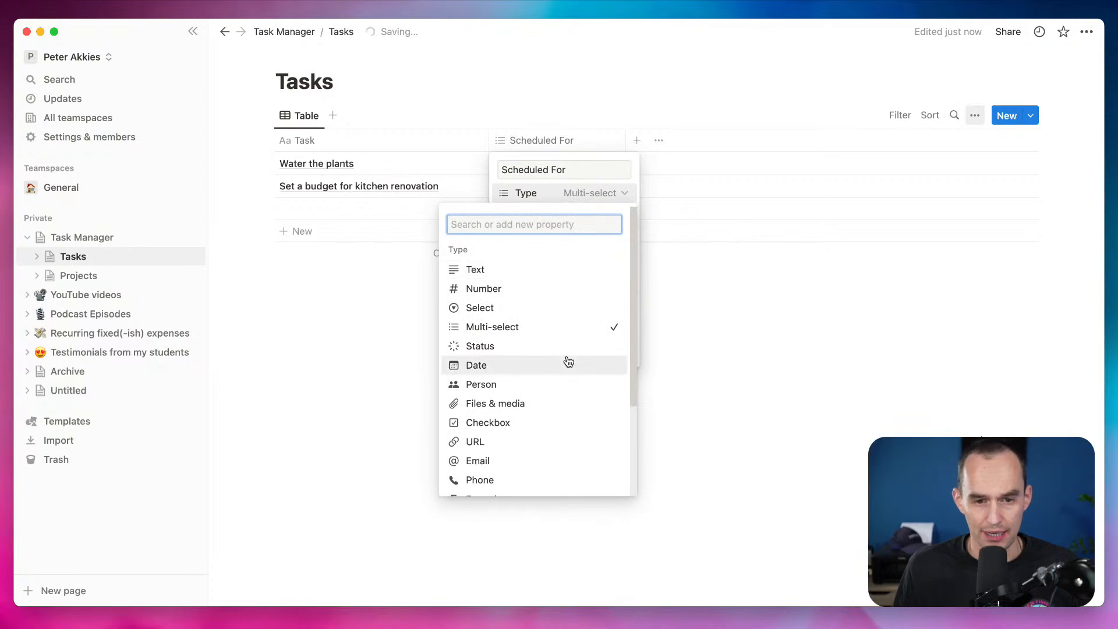
left_click(507, 365)
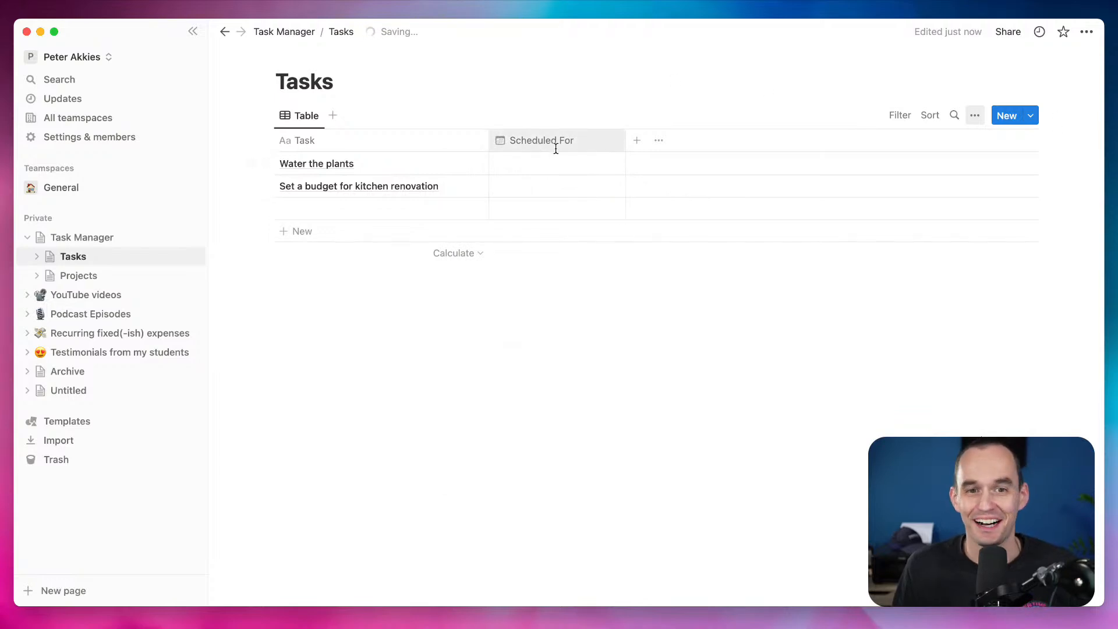
Add a property named Deadline to the Tasks database and set its type to Date
left_click(638, 141)
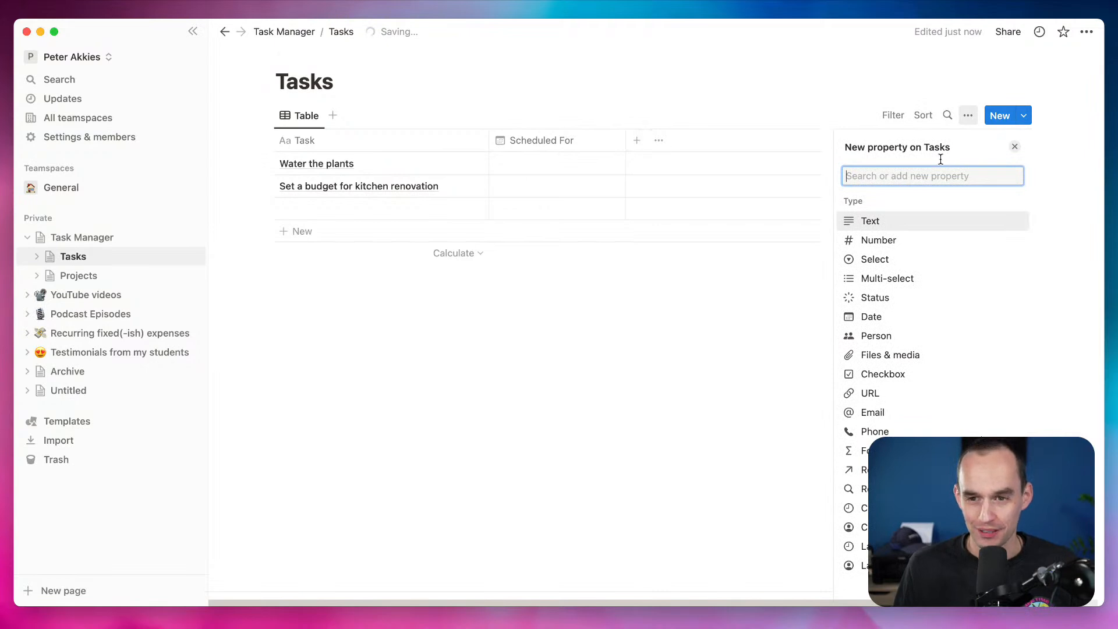
type("Deadline")
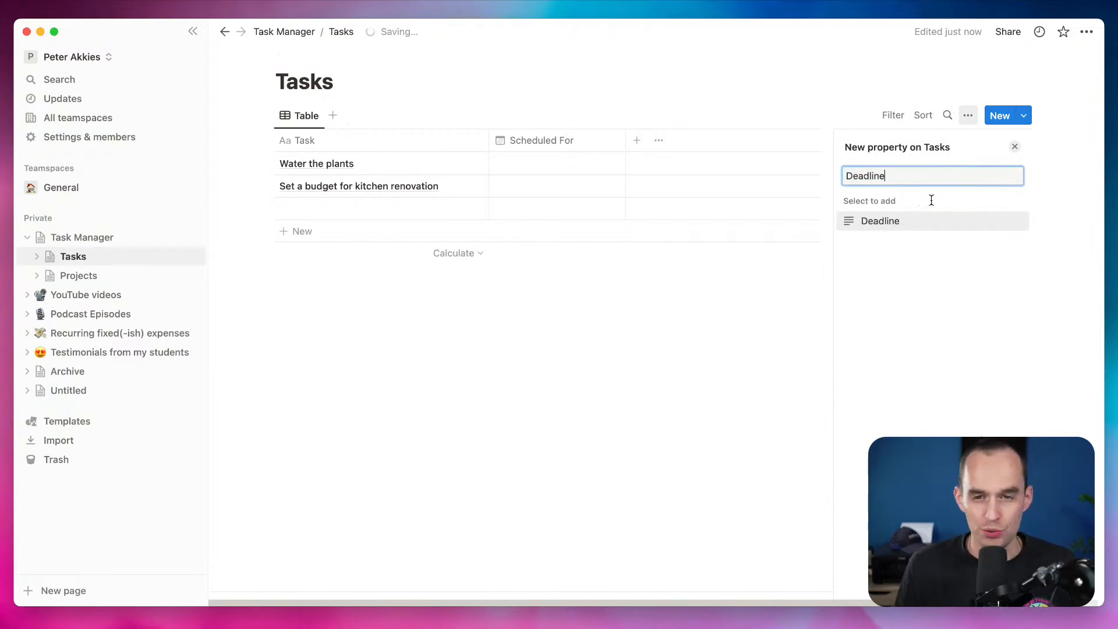
left_click(903, 226)
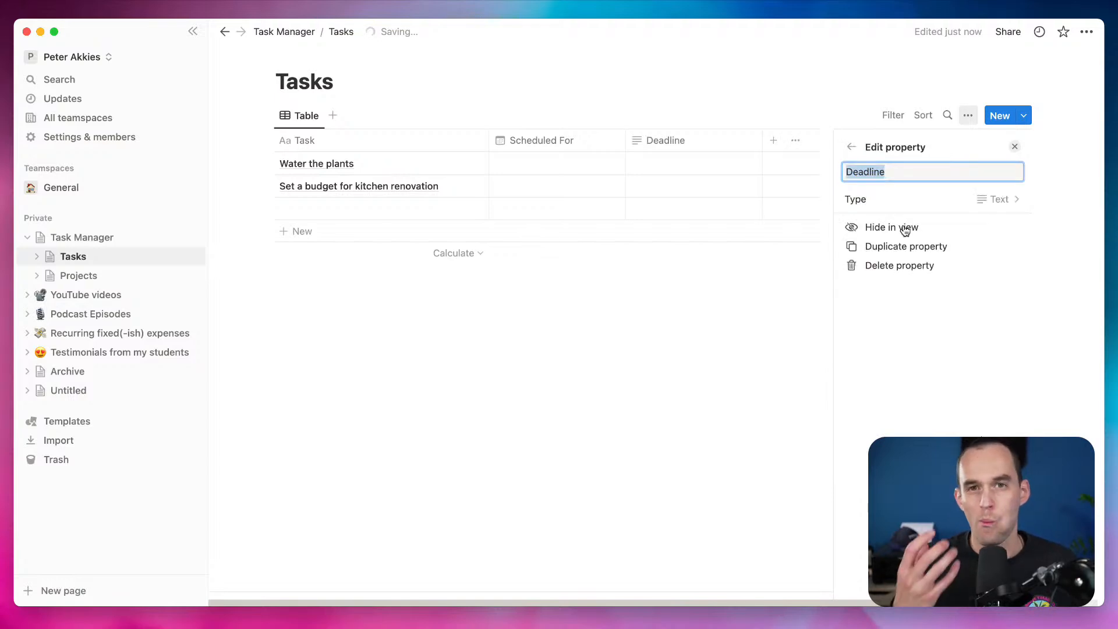
left_click(919, 212)
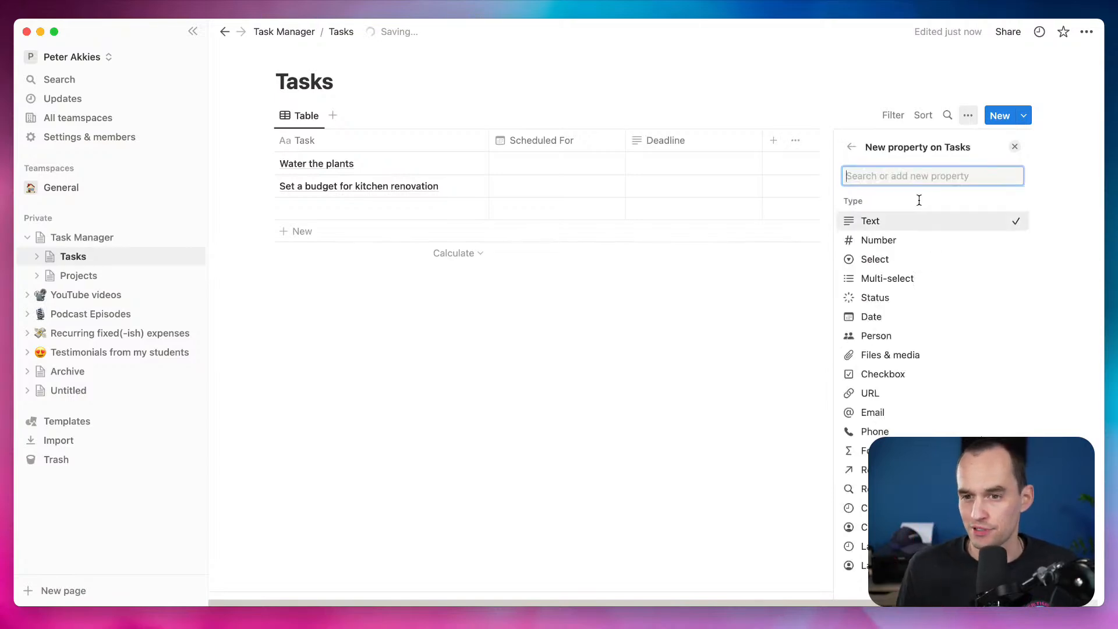
left_click(885, 320)
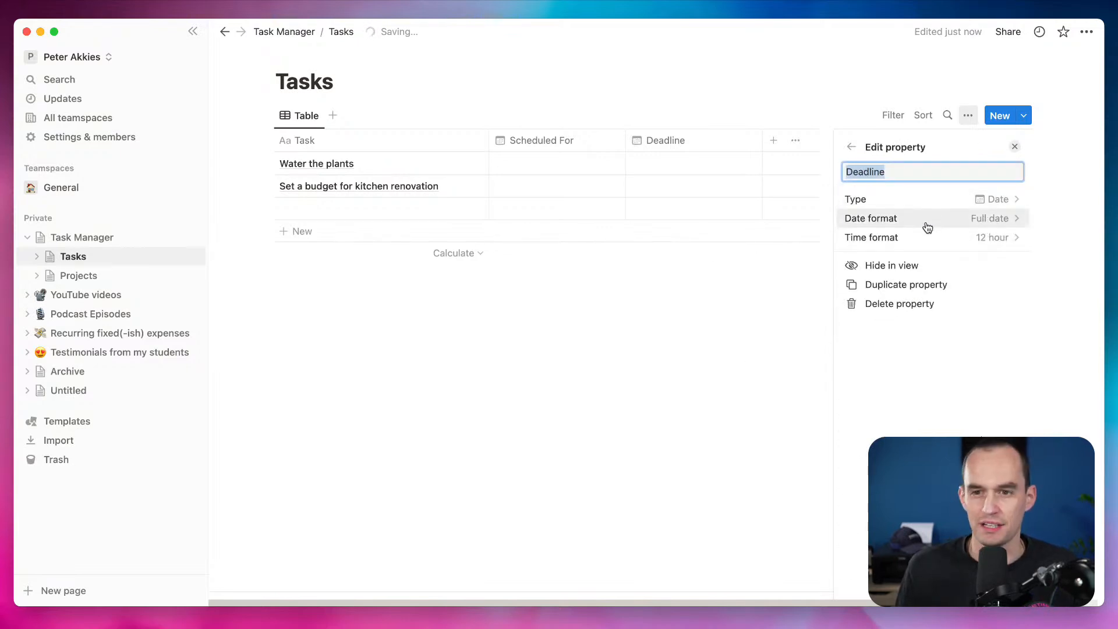
left_click(1003, 246)
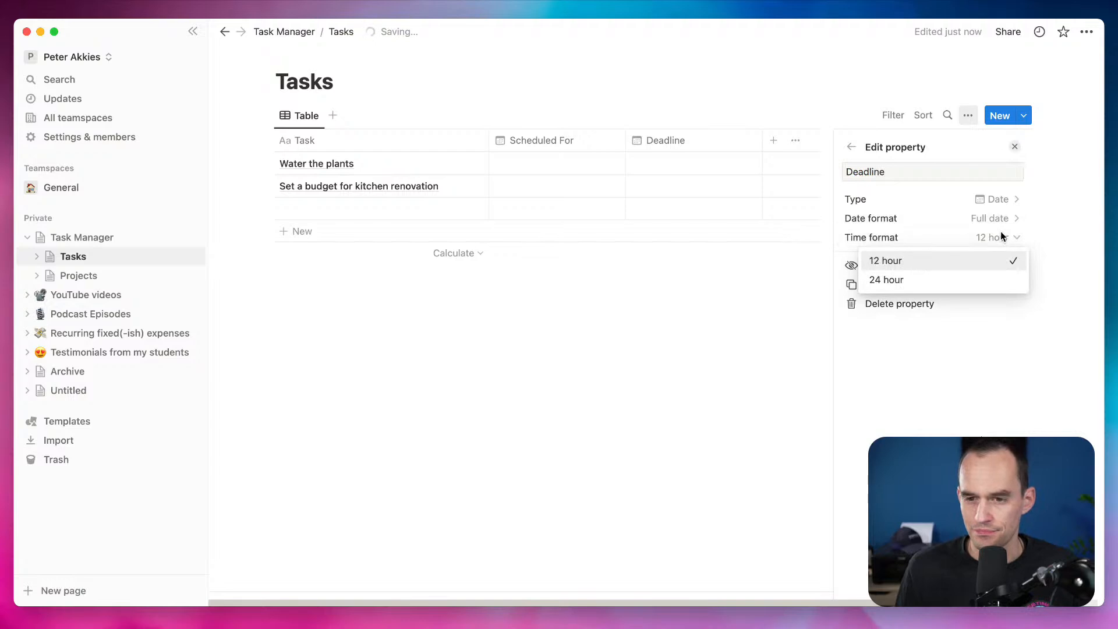
left_click(866, 405)
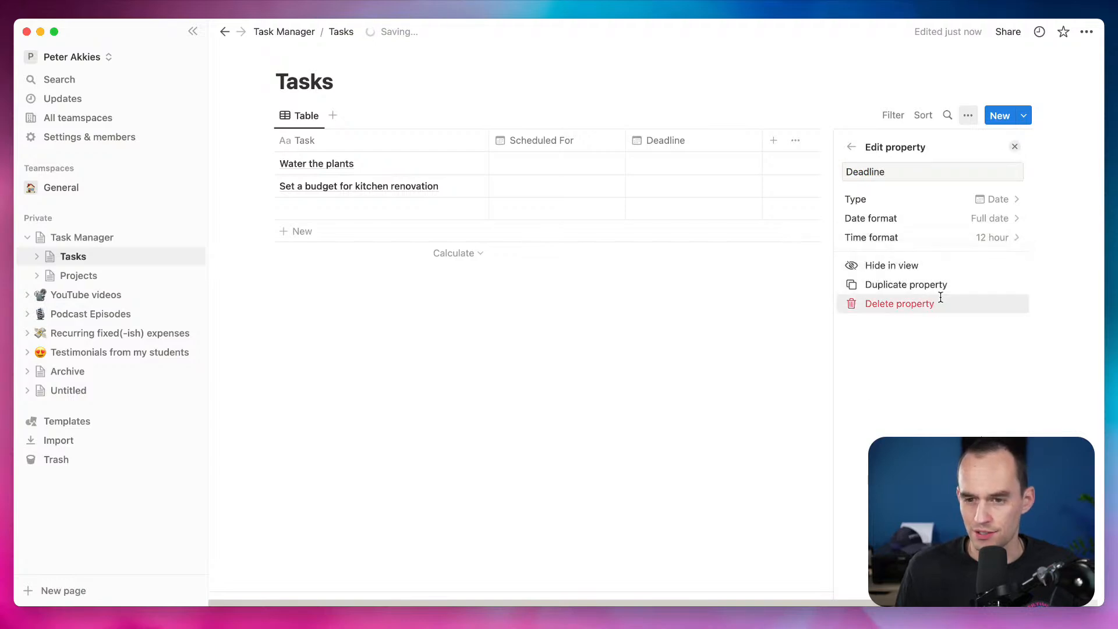
left_click(683, 316)
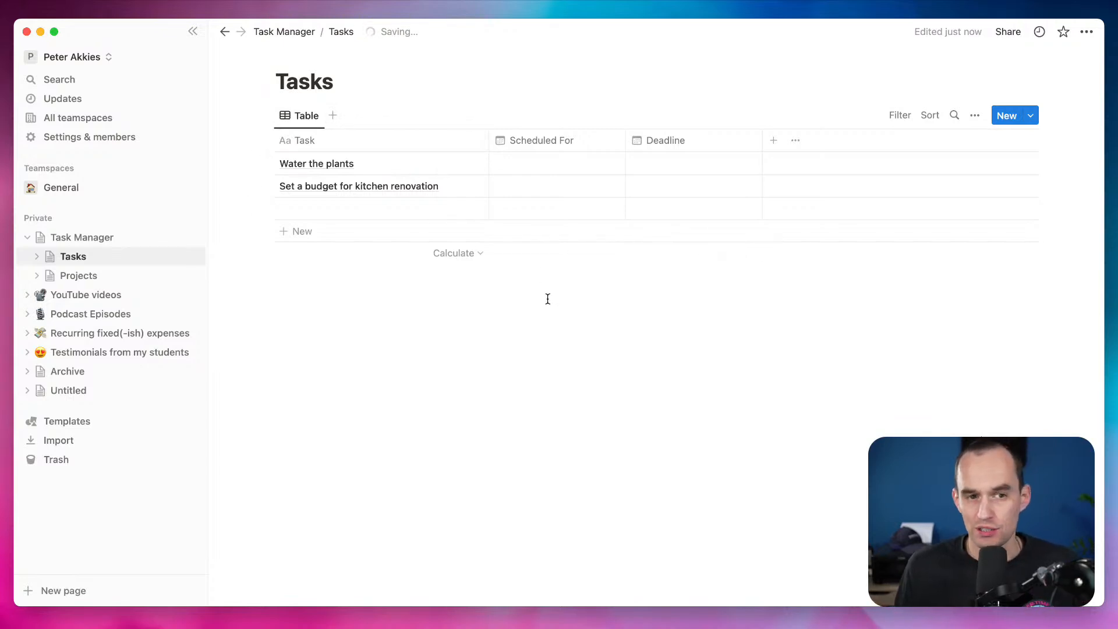
Add a Calendar view named Scheduled Tasks to the Tasks database
left_click(333, 115)
type("Scheduled Tasks")
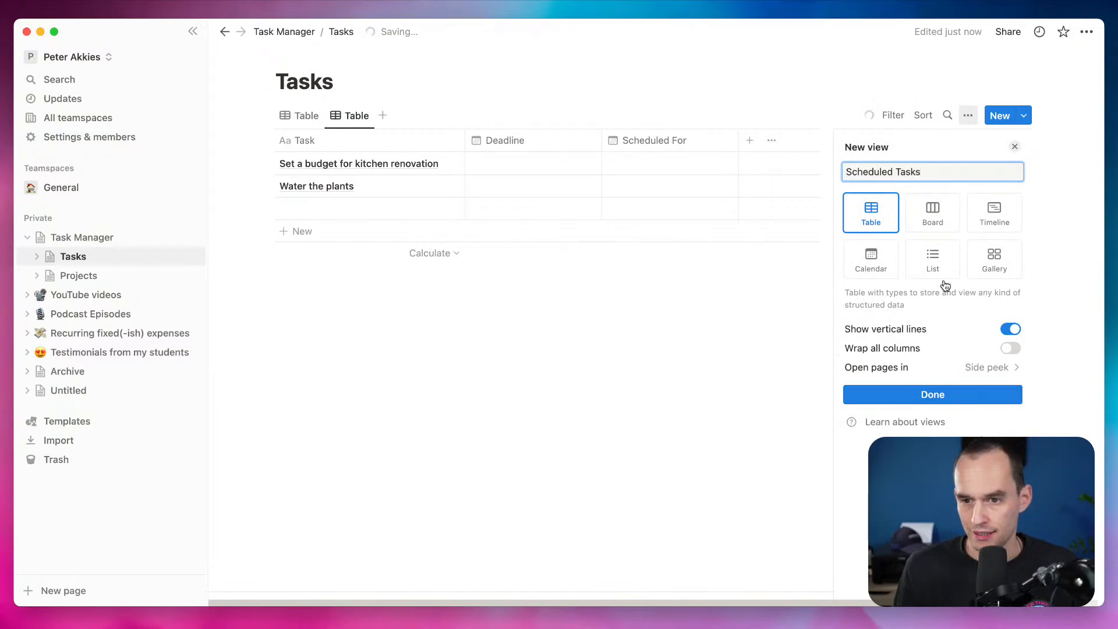
left_click(872, 259)
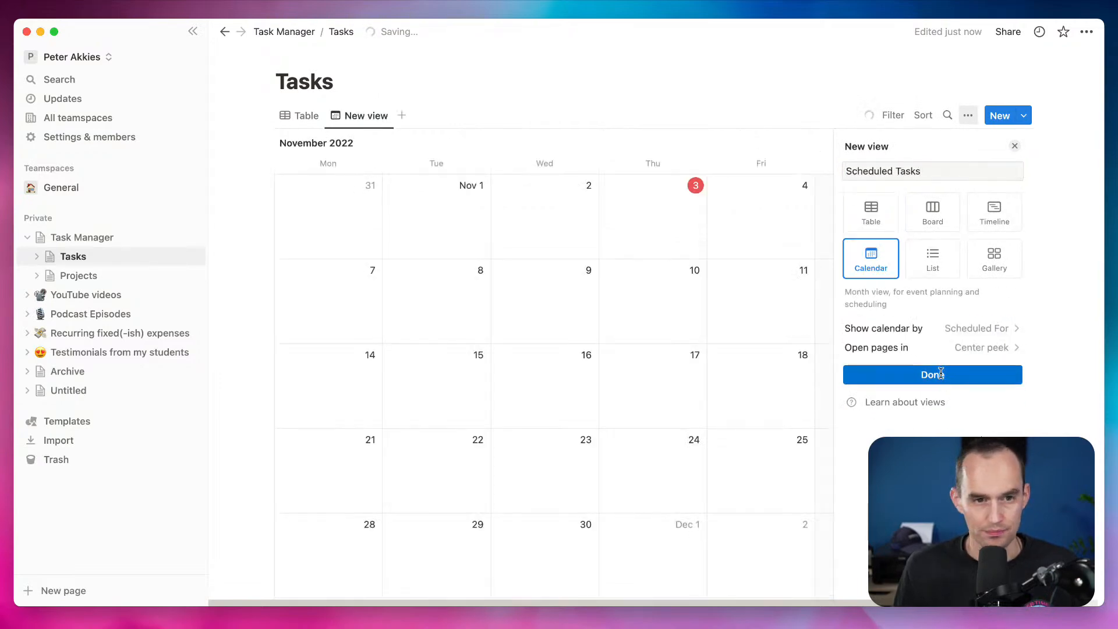
left_click(939, 390)
Reopen the Tasks database and examine its entries in the Table and Scheduled Tasks views
left_click(305, 116)
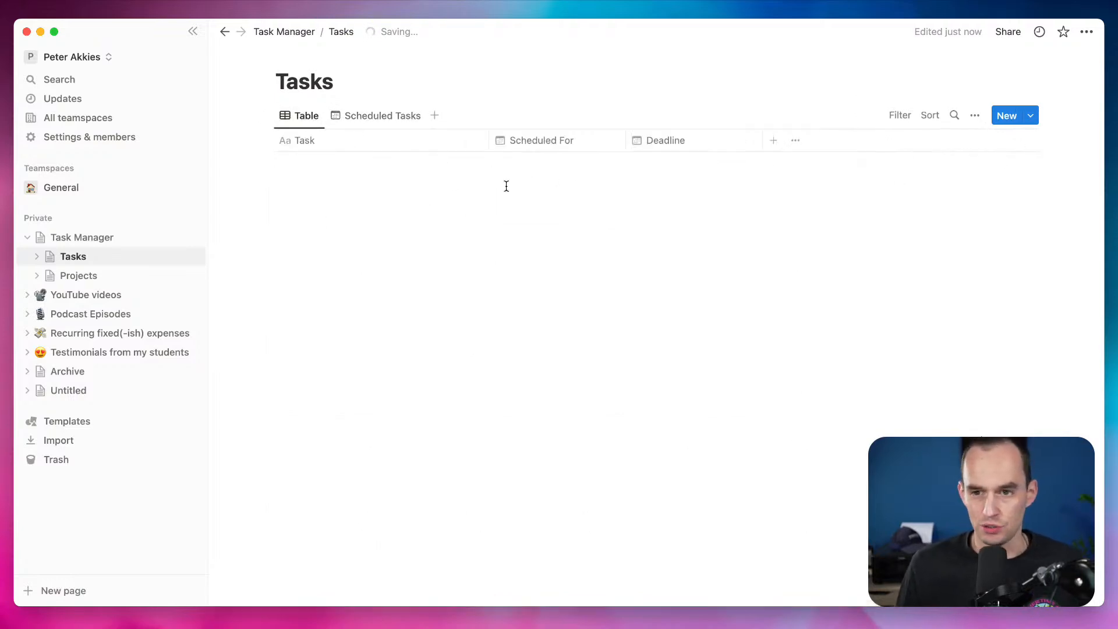
left_click(87, 275)
left_click(114, 256)
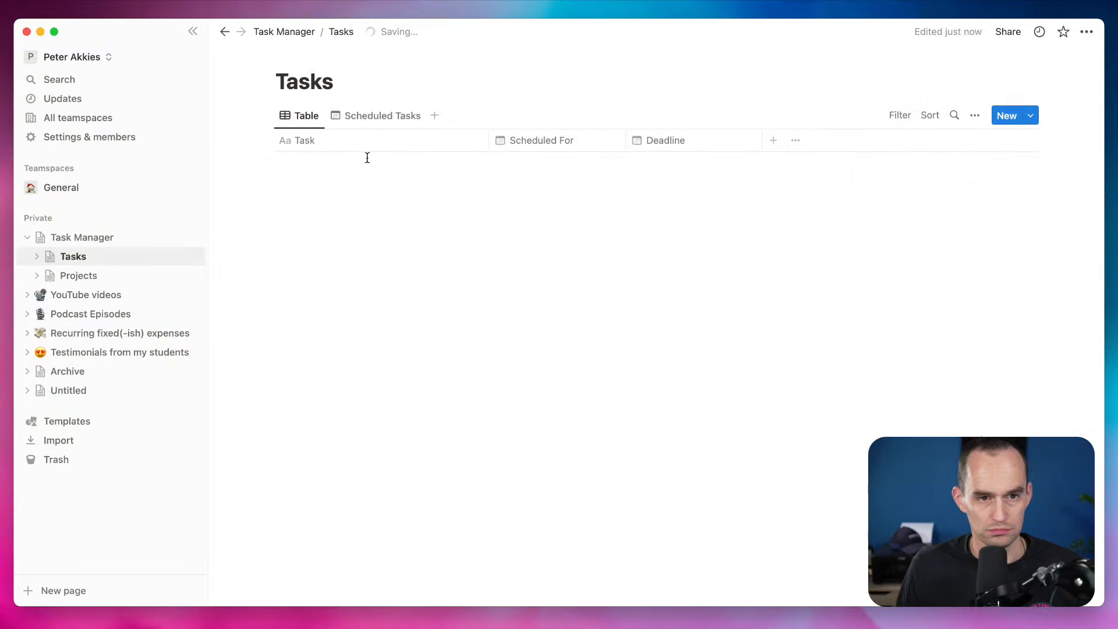
left_click(100, 241)
left_click(88, 257)
left_click(356, 115)
left_click(300, 117)
left_click(318, 142)
left_click(429, 128)
Add a new task named Test to the Tasks database and close its page
left_click(998, 118)
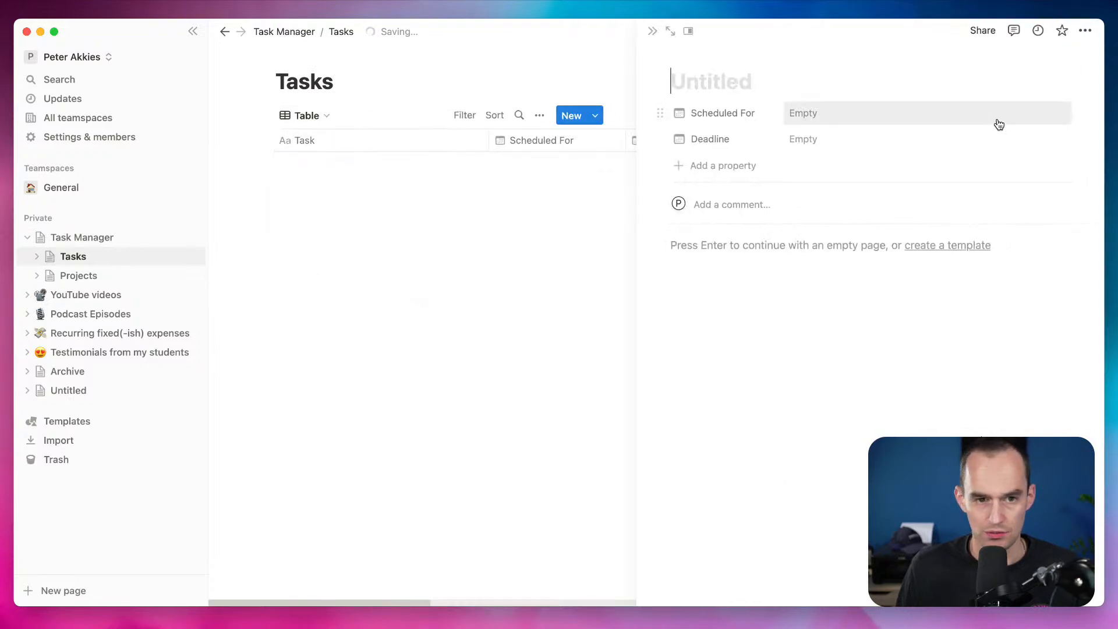
type("Test")
key("Return")
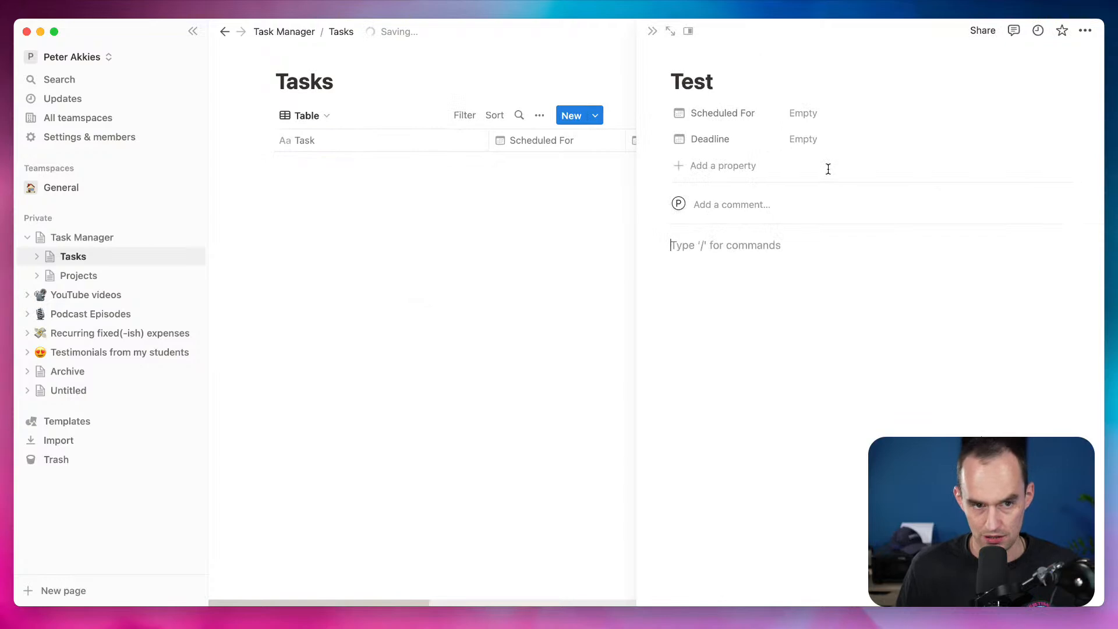
left_click(635, 208)
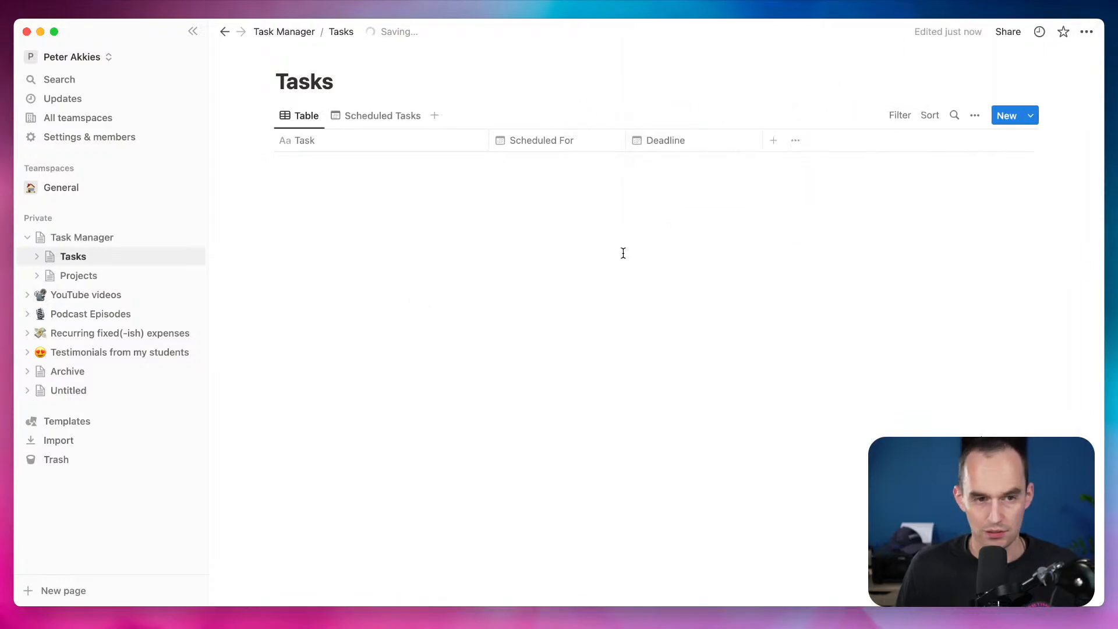
Check the sort and filter options of the Tasks table without applying any
left_click(337, 142)
left_click(637, 182)
left_click(931, 118)
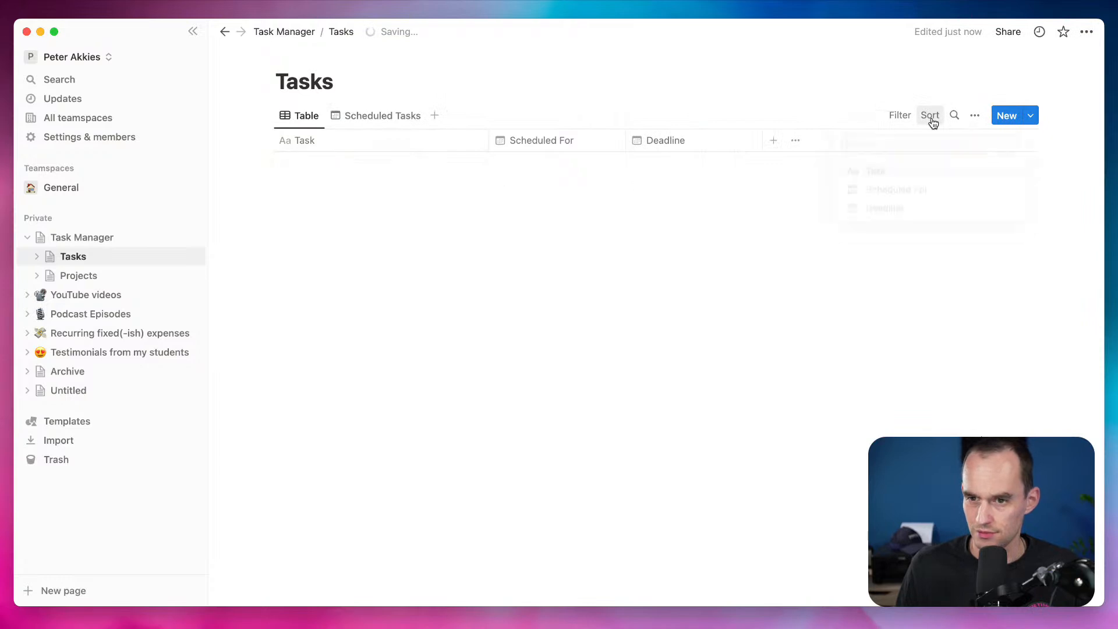
left_click(899, 115)
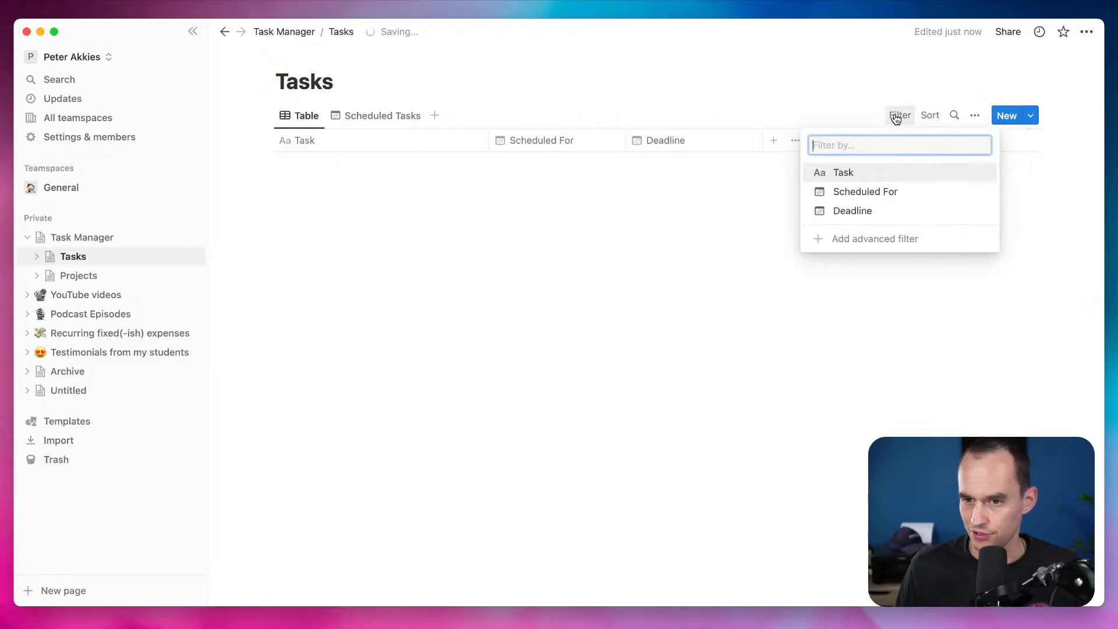
left_click(600, 204)
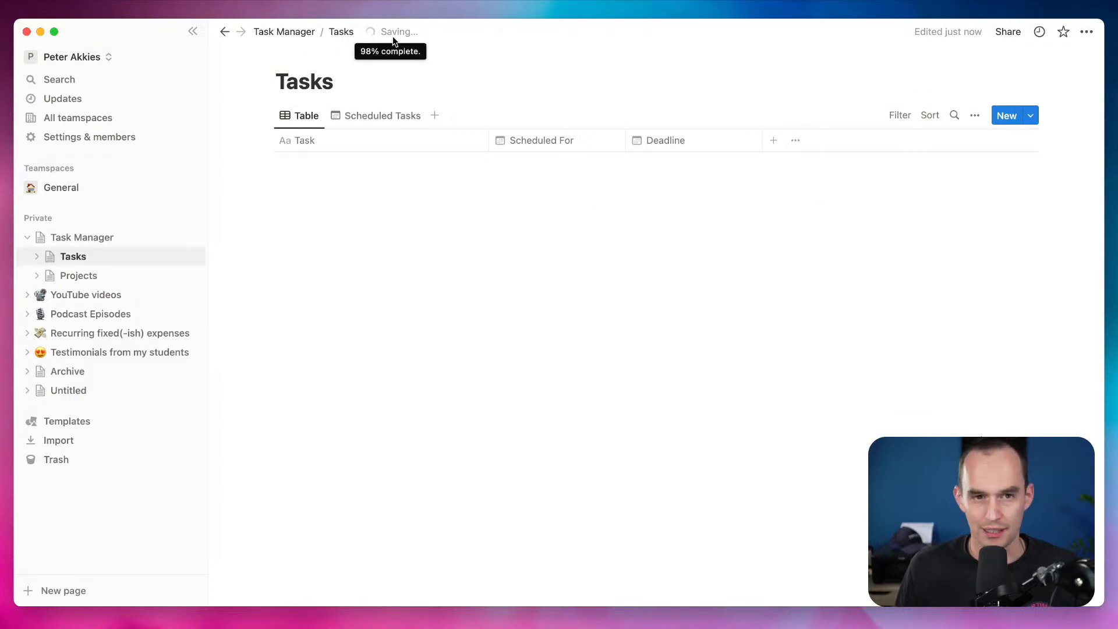
Quit and relaunch Notion and return to the Tasks database
left_click(46, 5)
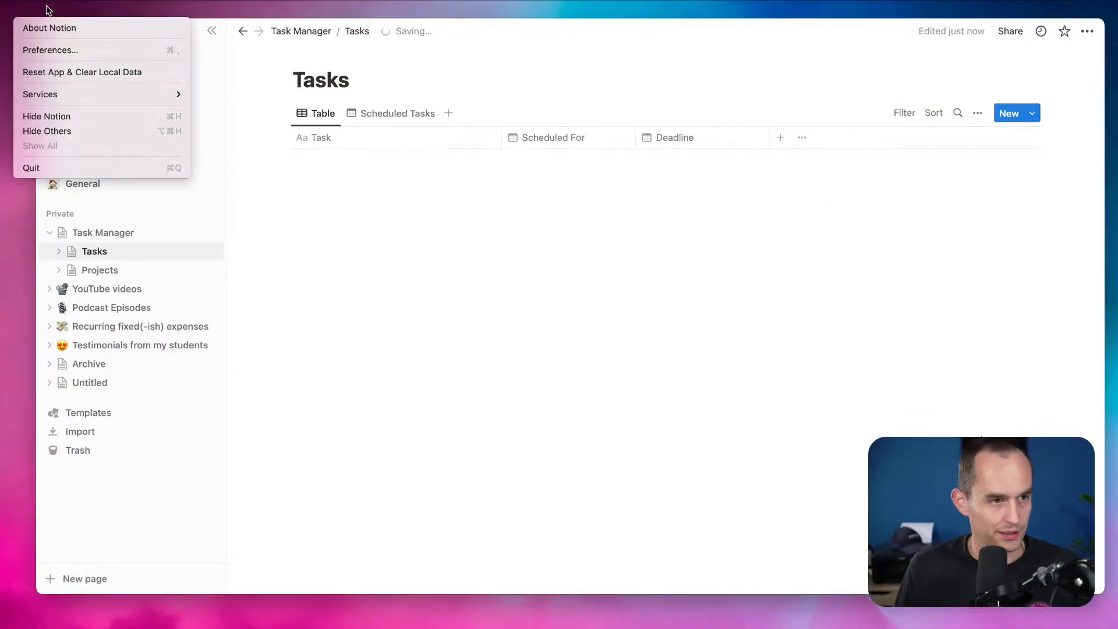
left_click(60, 168)
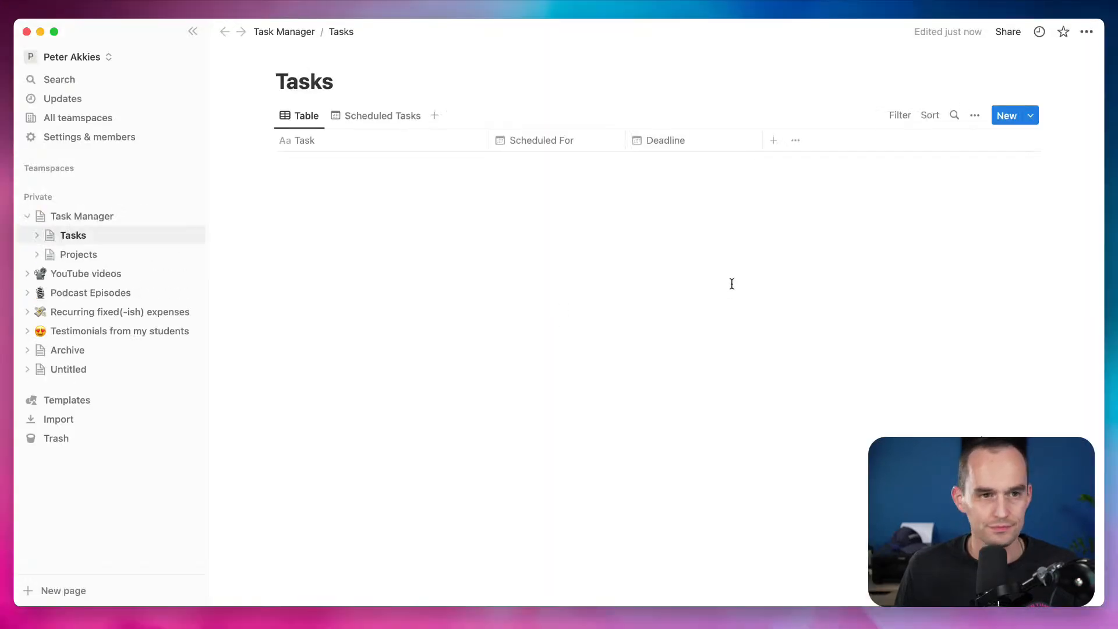
left_click(83, 256)
left_click(73, 235)
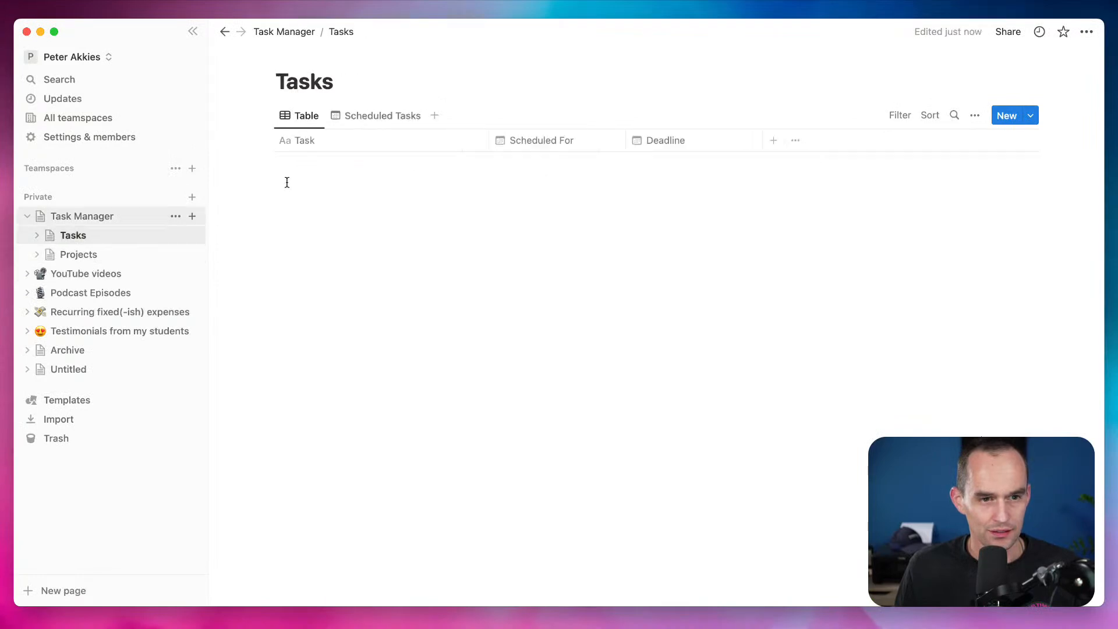
Add another new task named Test to the Tasks database and close its page
left_click(1006, 115)
type("Test")
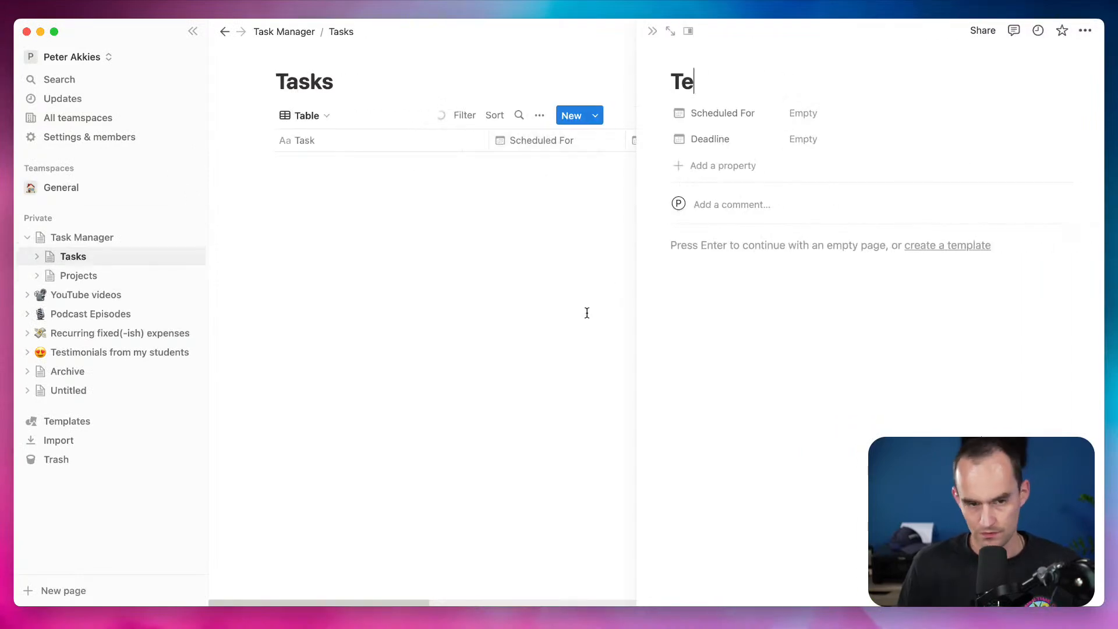
left_click(435, 281)
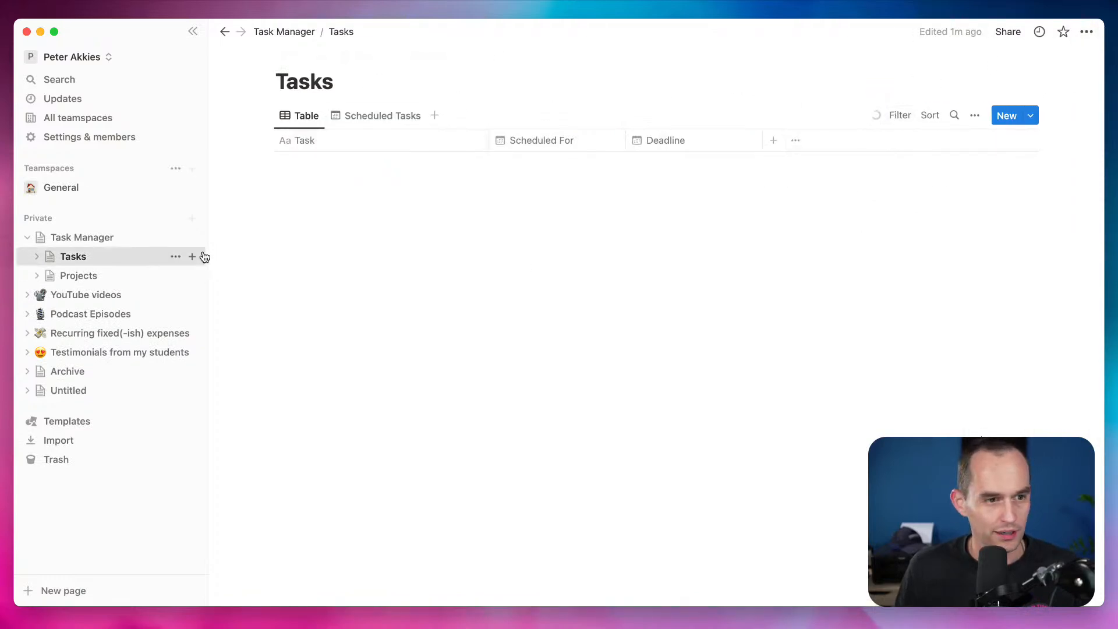
Delete the unnamed blank row between the kitchen renovation task and the last Test task
left_click(330, 233)
left_click(517, 232)
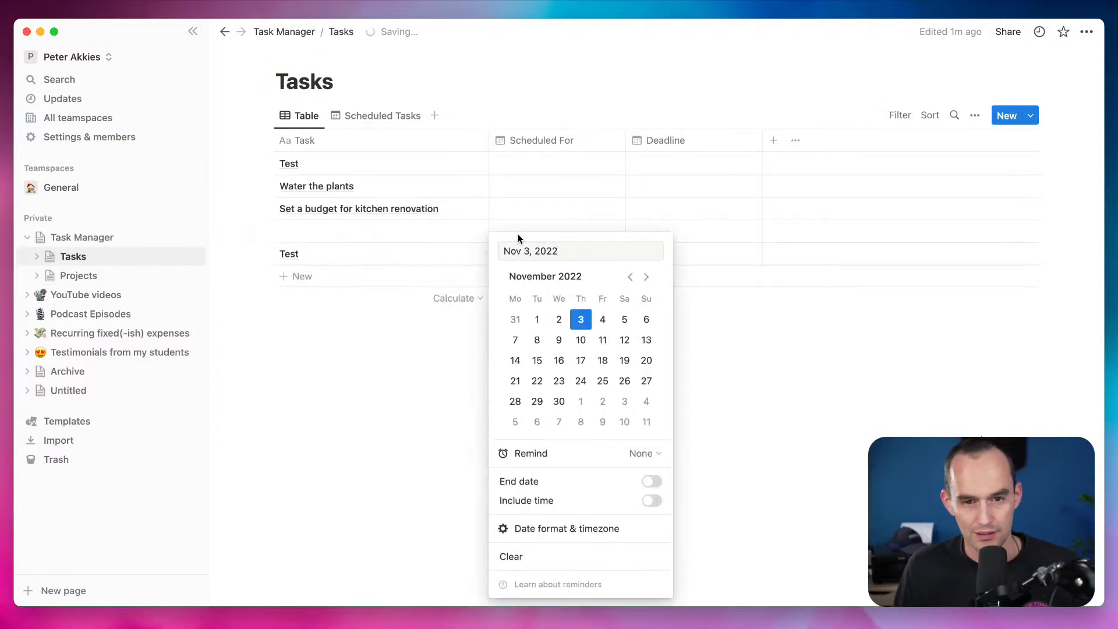
key("Escape")
right_click(539, 231)
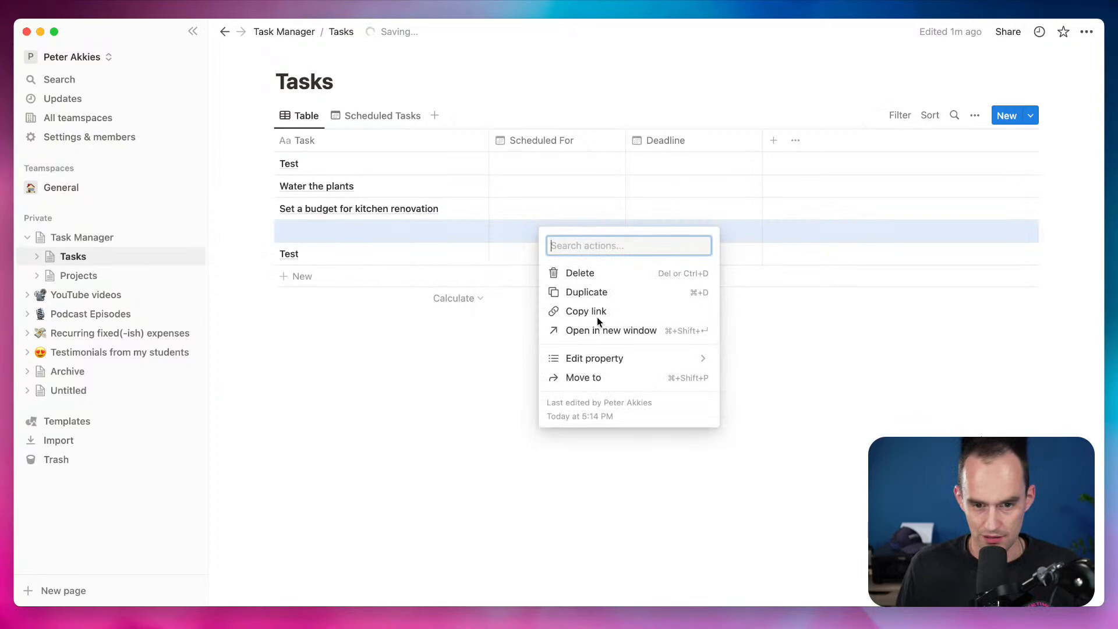
left_click(595, 276)
Clear the name of the last Test task in the table
left_click(340, 229)
key("super+a")
key("super+x")
key("Escape")
Delete the Test task in the first row of the Tasks table
left_click(331, 166)
right_click(355, 163)
left_click(452, 201)
right_click(452, 170)
left_click(459, 196)
key("Escape")
right_click(410, 174)
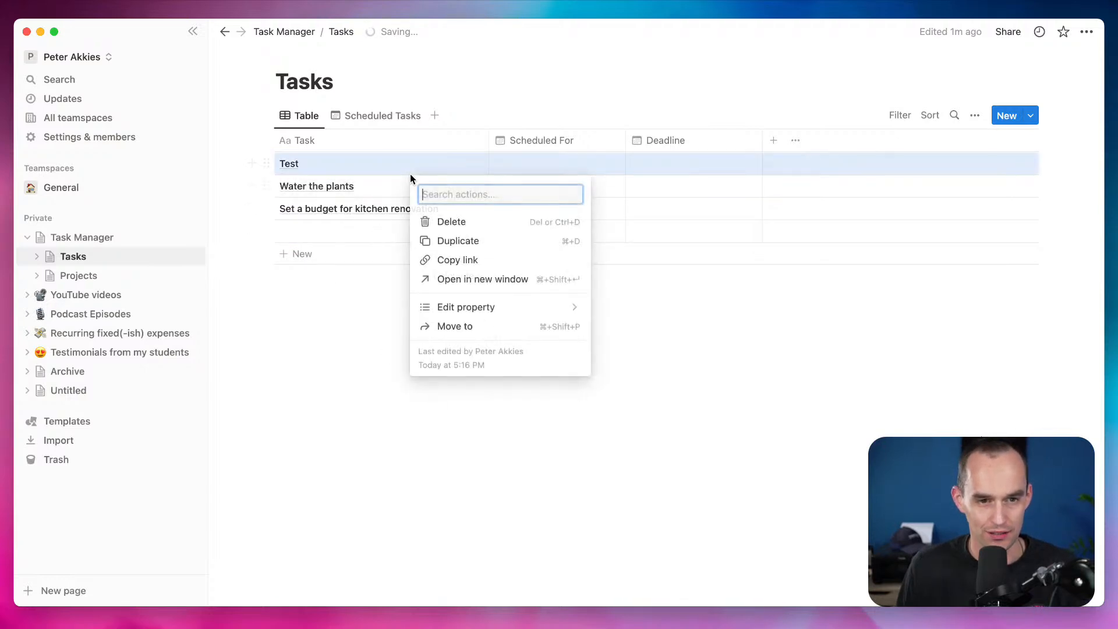
left_click(452, 218)
Delete the remaining unnamed row beneath the kitchen renovation task
left_click(379, 209)
key("Escape")
right_click(462, 211)
left_click(504, 258)
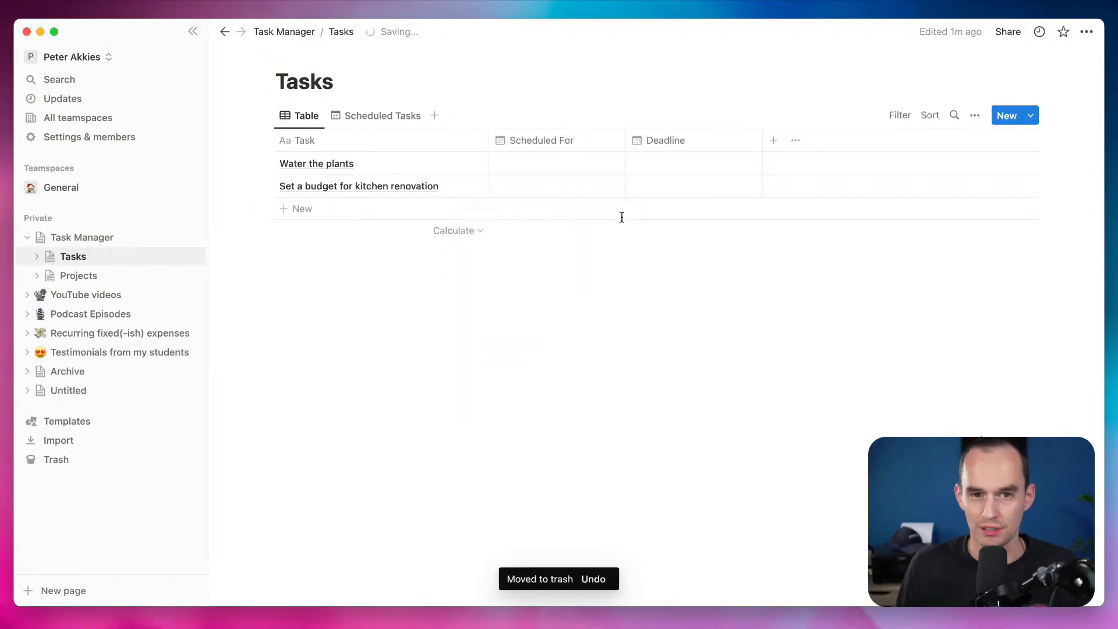
Set the Scheduled For date of the Water the plants task to November 3, 2022
left_click(561, 165)
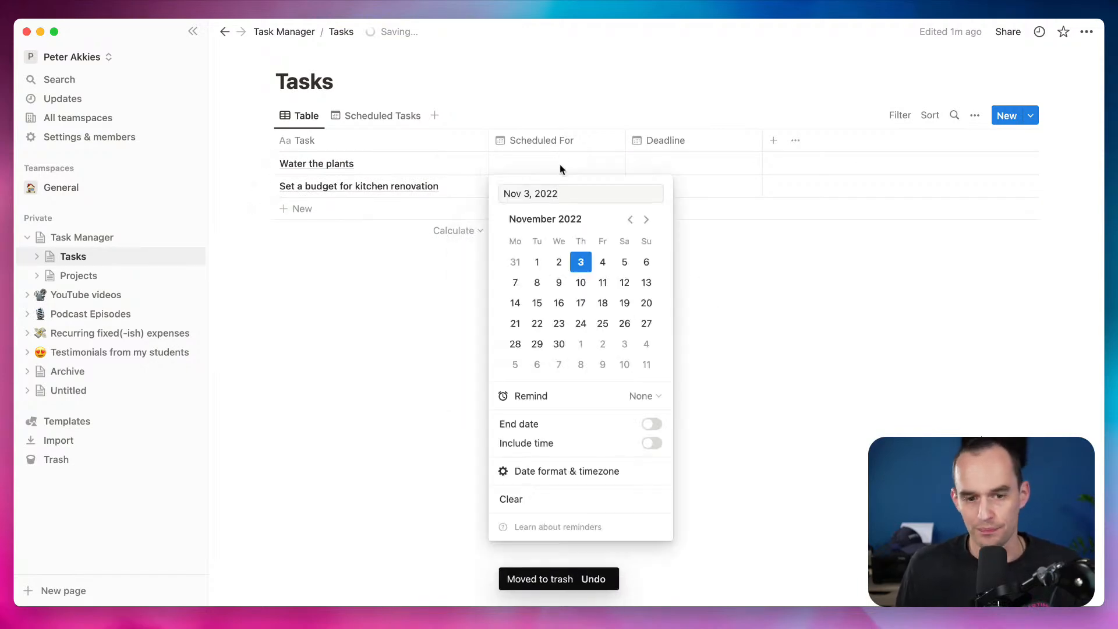
left_click(584, 265)
left_click(767, 256)
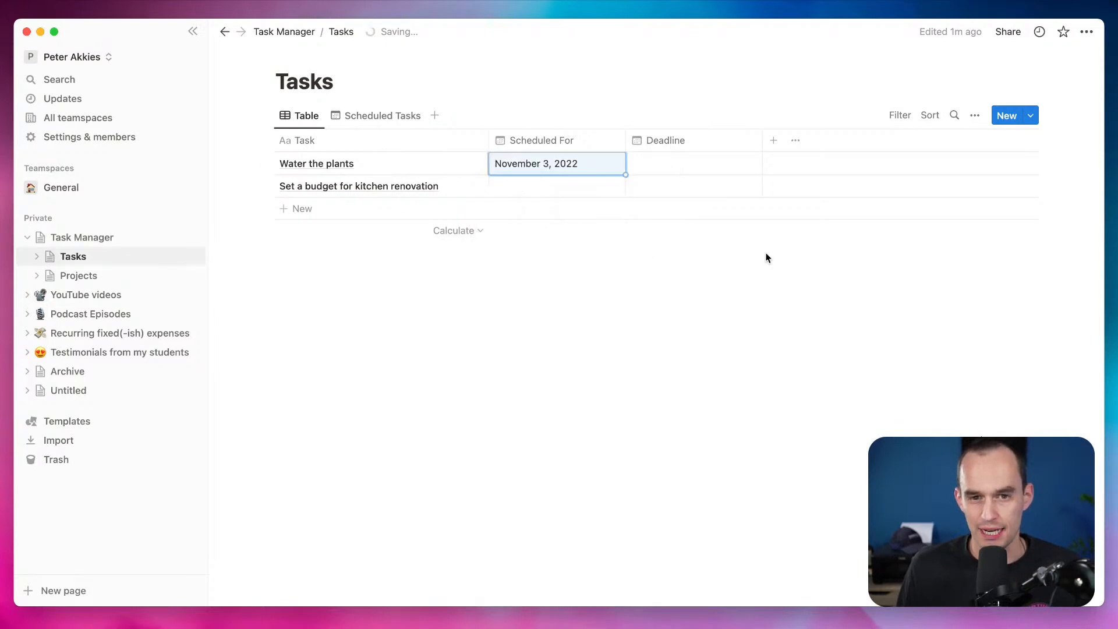
Set the Deadline of the Water the plants task to November 6, 2022 at 9:00 AM, with the time included
left_click(685, 164)
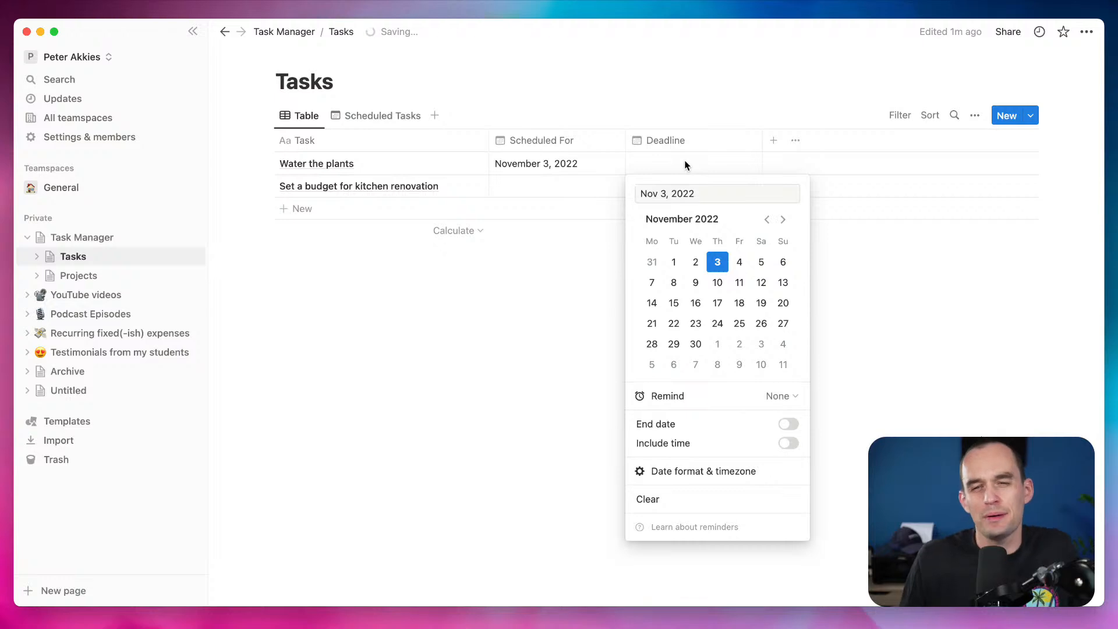
left_click(783, 263)
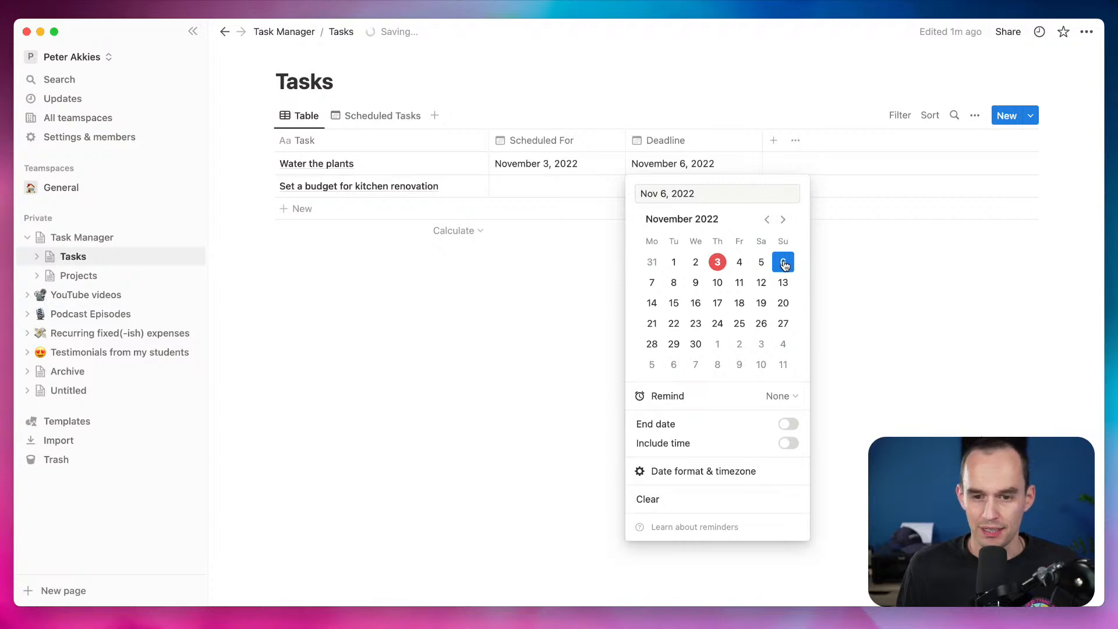
left_click(788, 445)
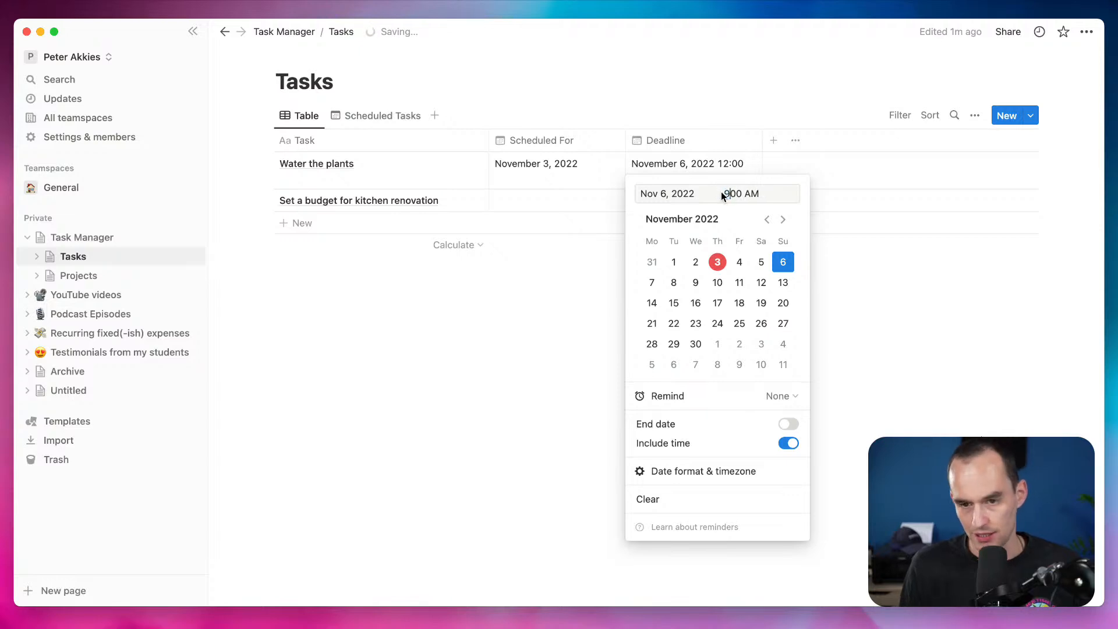
key("Return")
left_click(553, 291)
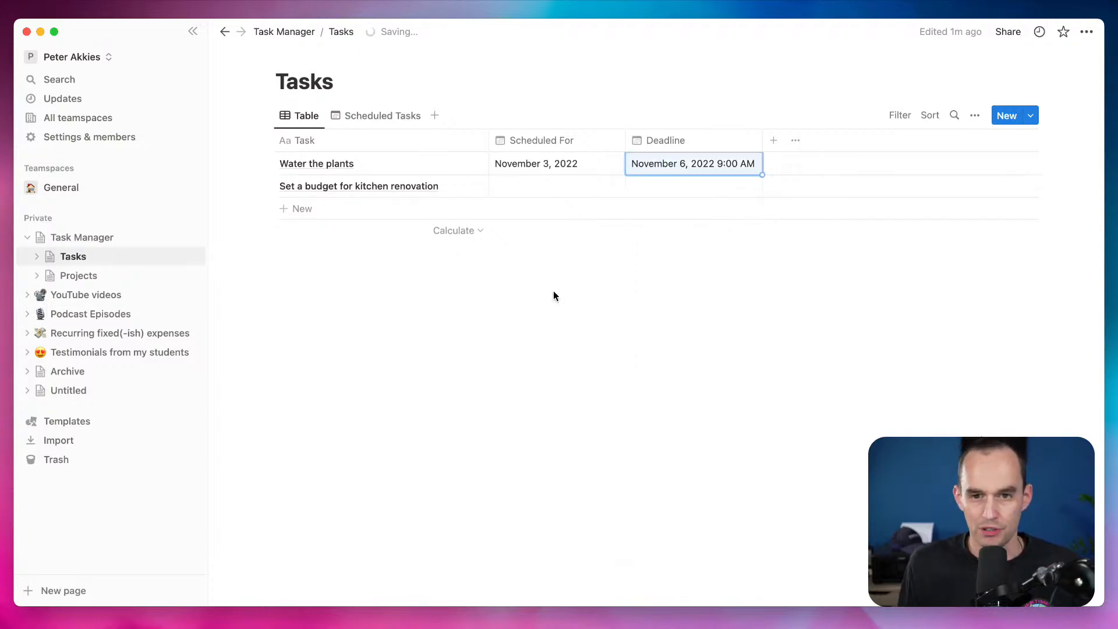
left_click(597, 298)
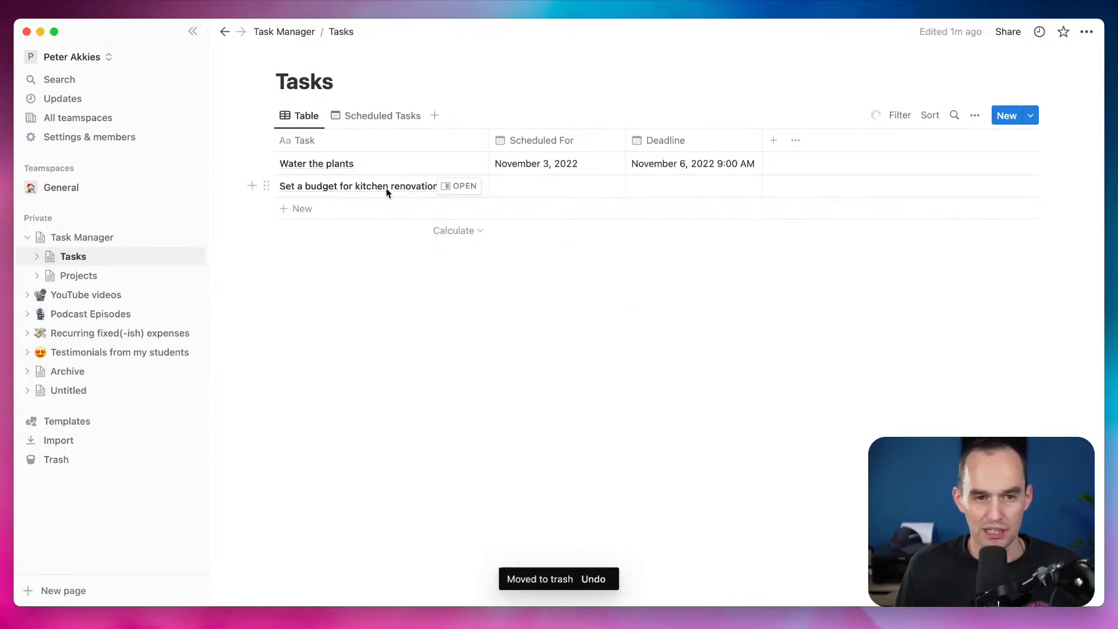
Set the Scheduled For date of the kitchen renovation budget task to November 4, 2022
left_click(521, 187)
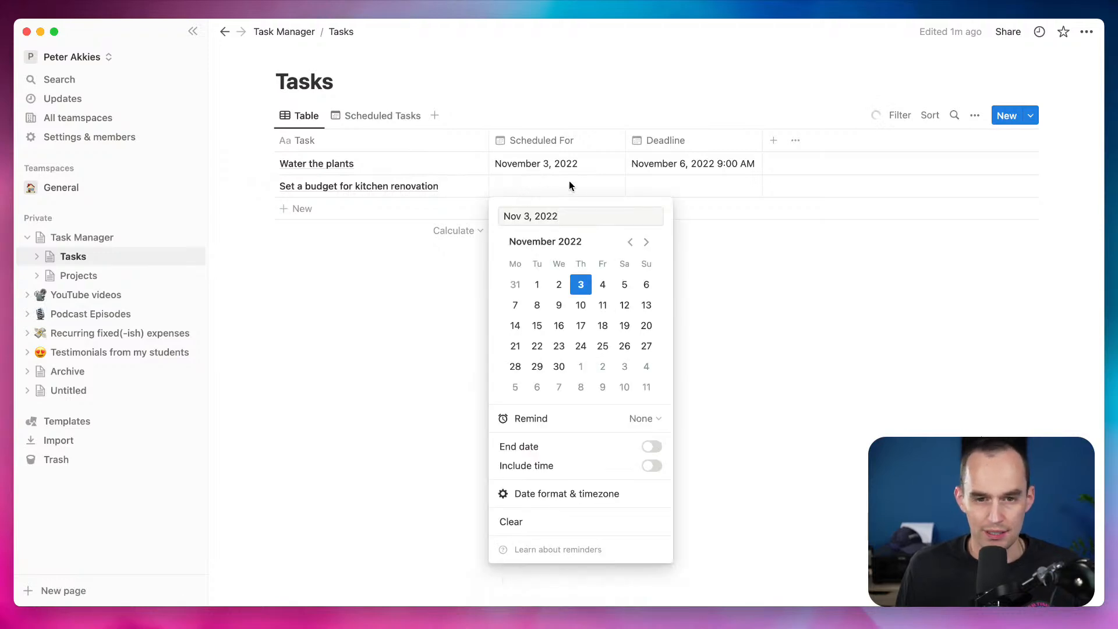
left_click(603, 285)
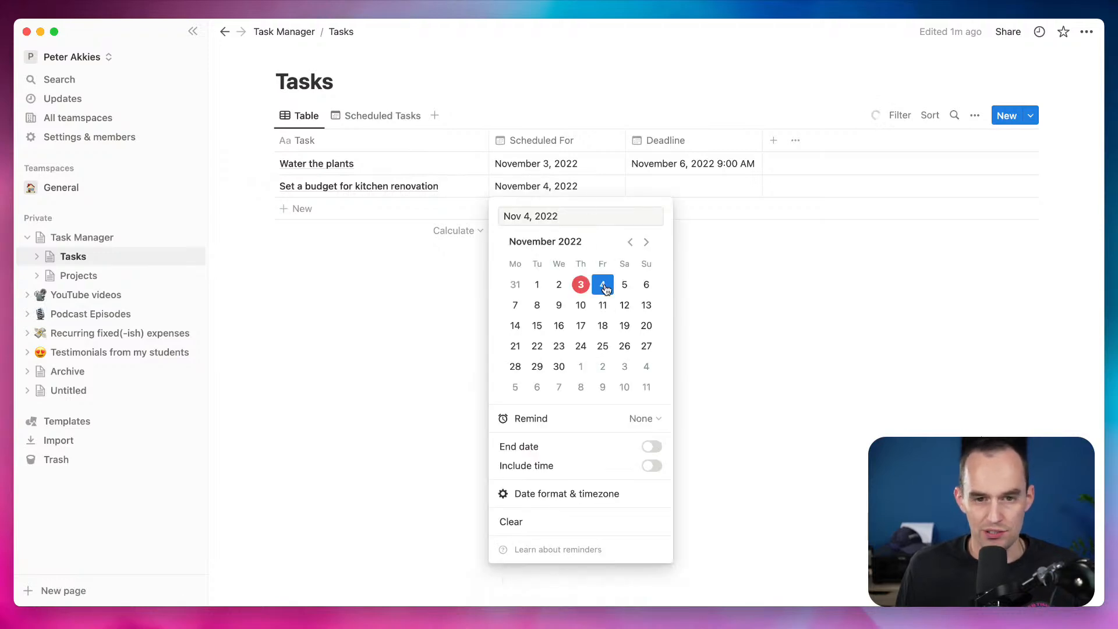
left_click(757, 254)
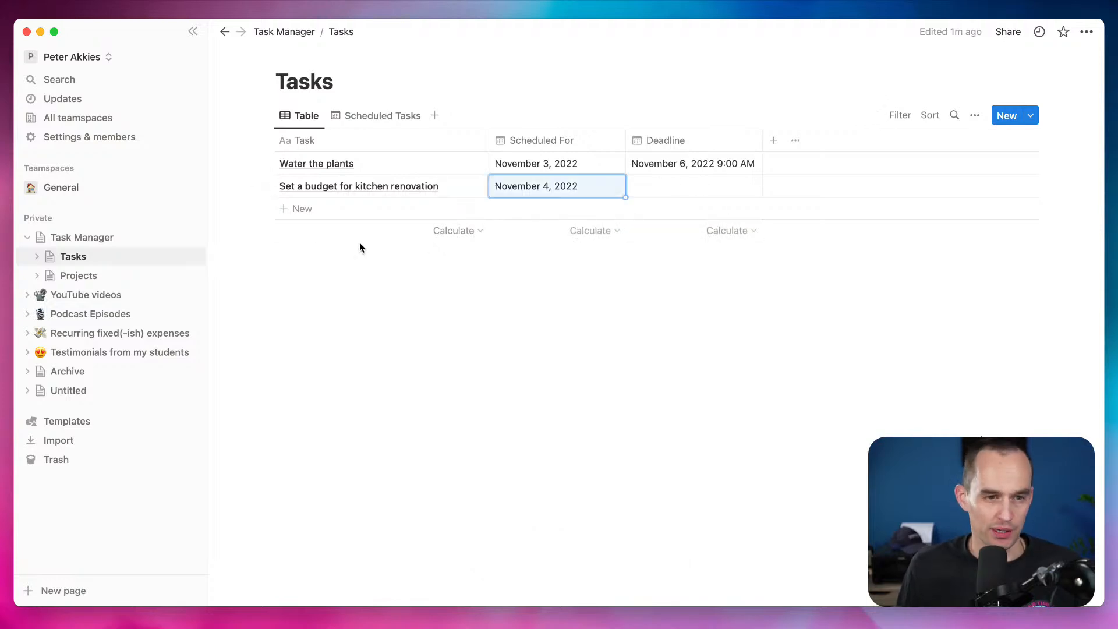
Add a new task named Pay the rent to the Tasks table
left_click(314, 216)
type("PPay")
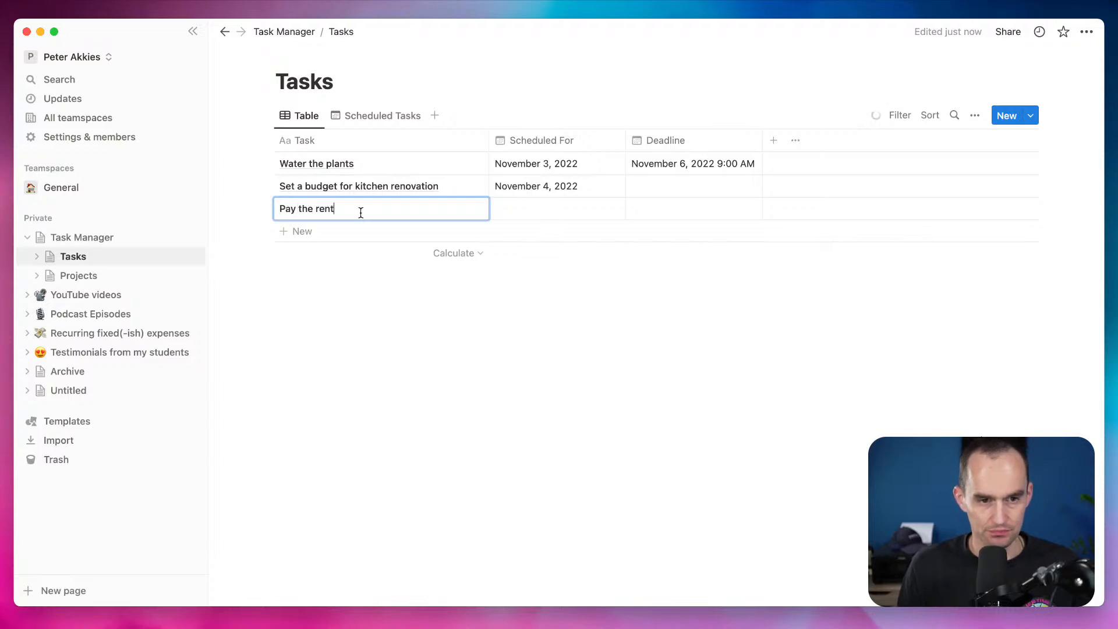
key("Return")
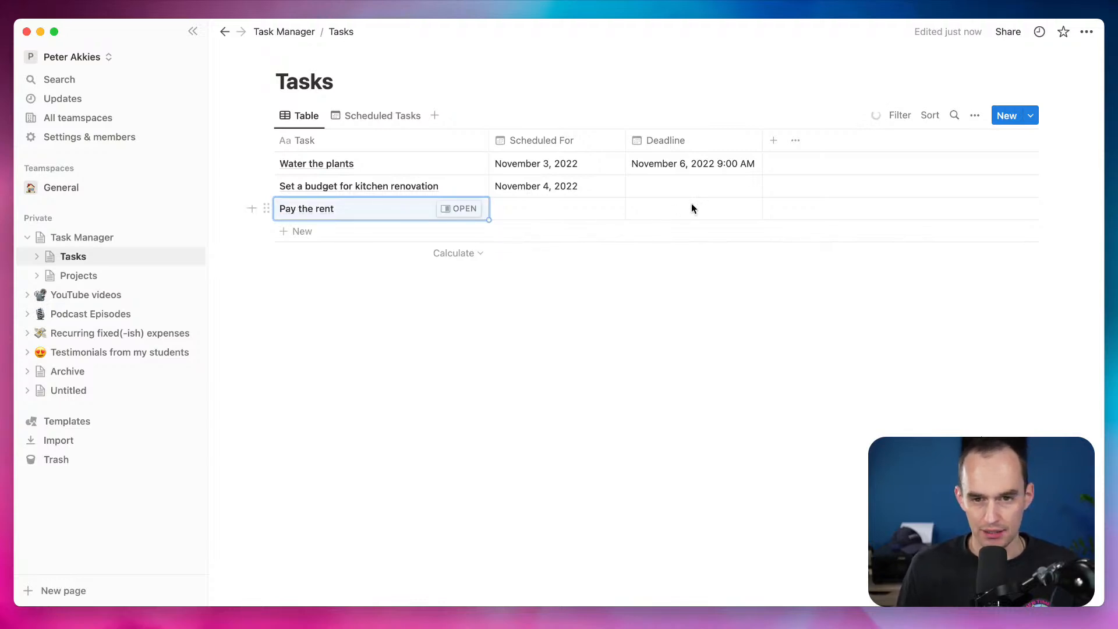
Set the Deadline of the Pay the rent task to November 25, 2022
left_click(691, 208)
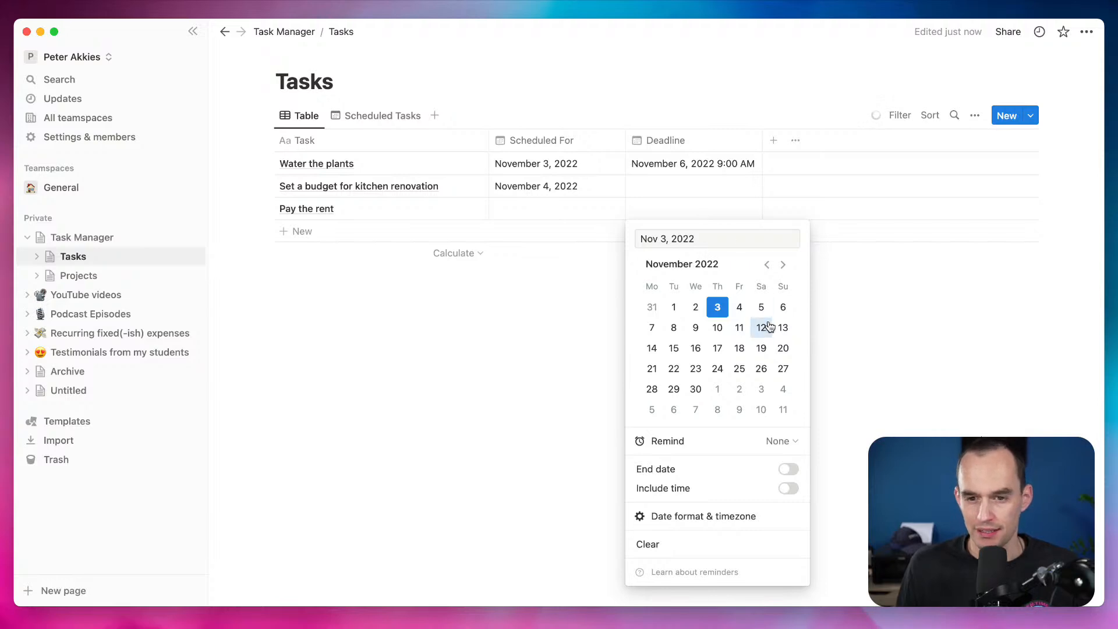
left_click(738, 368)
left_click(563, 329)
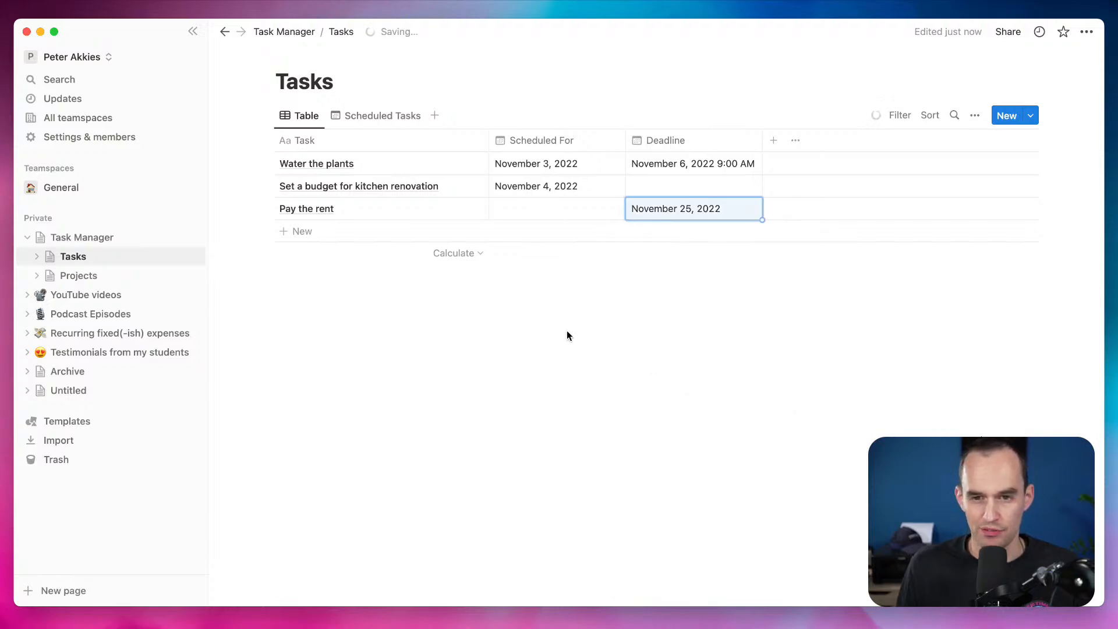
left_click(641, 332)
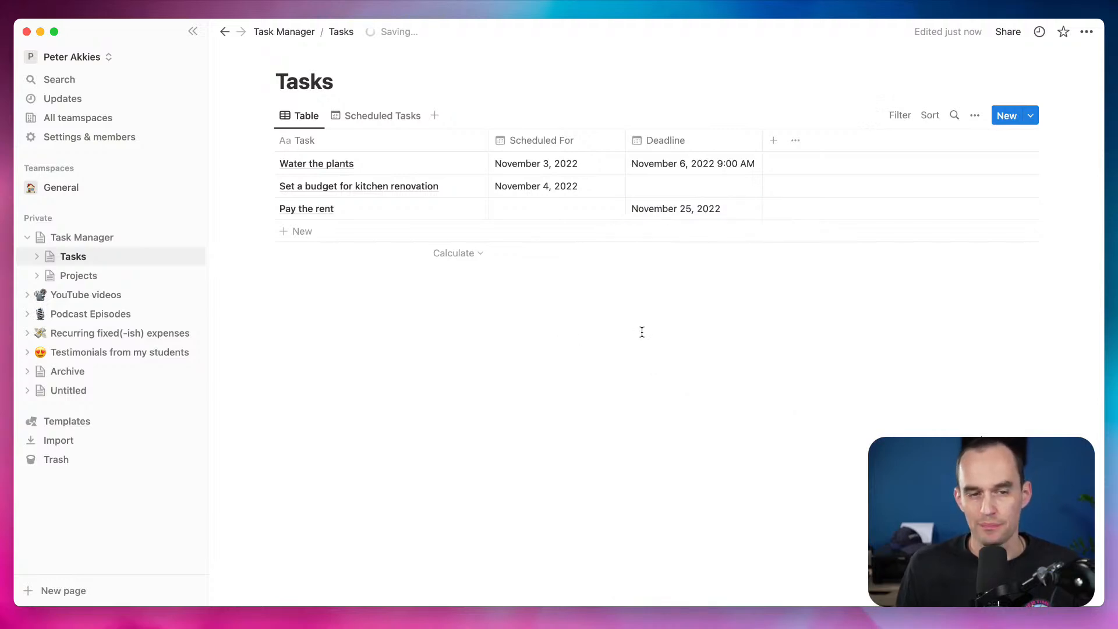
Switch to the Scheduled Tasks calendar and examine its view options, temporarily showing the Scheduled For property and hiding it again
left_click(389, 119)
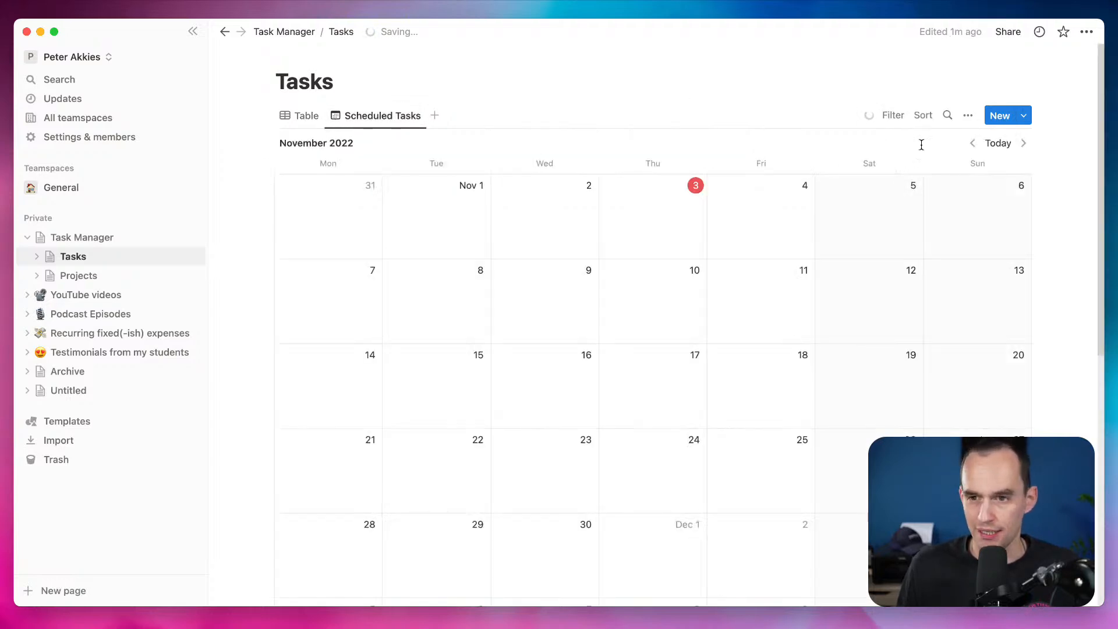
left_click(389, 115)
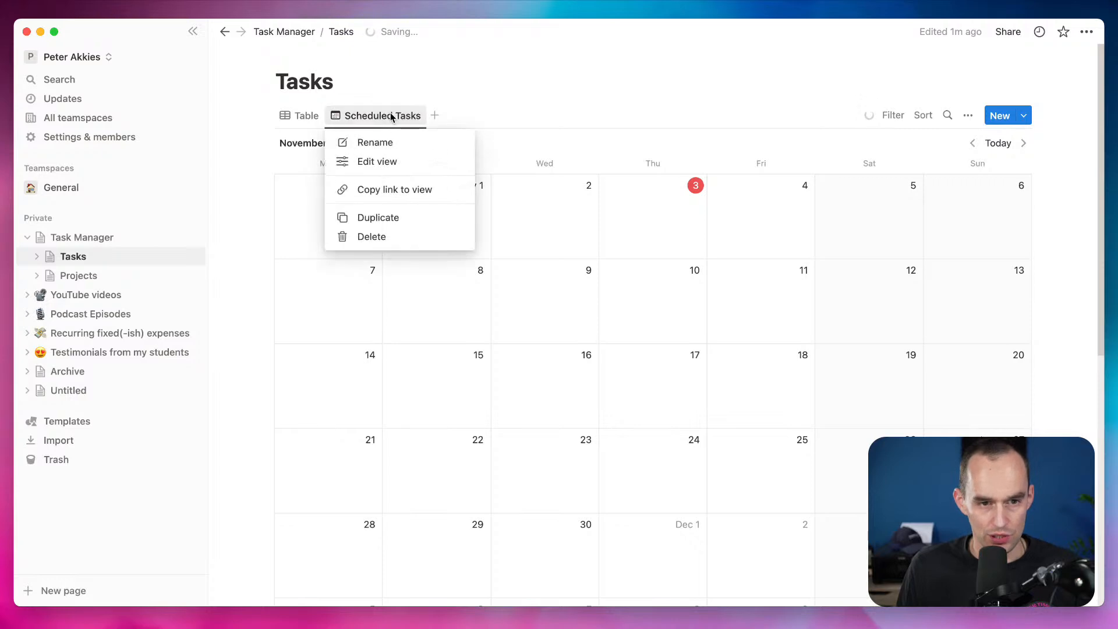
left_click(381, 161)
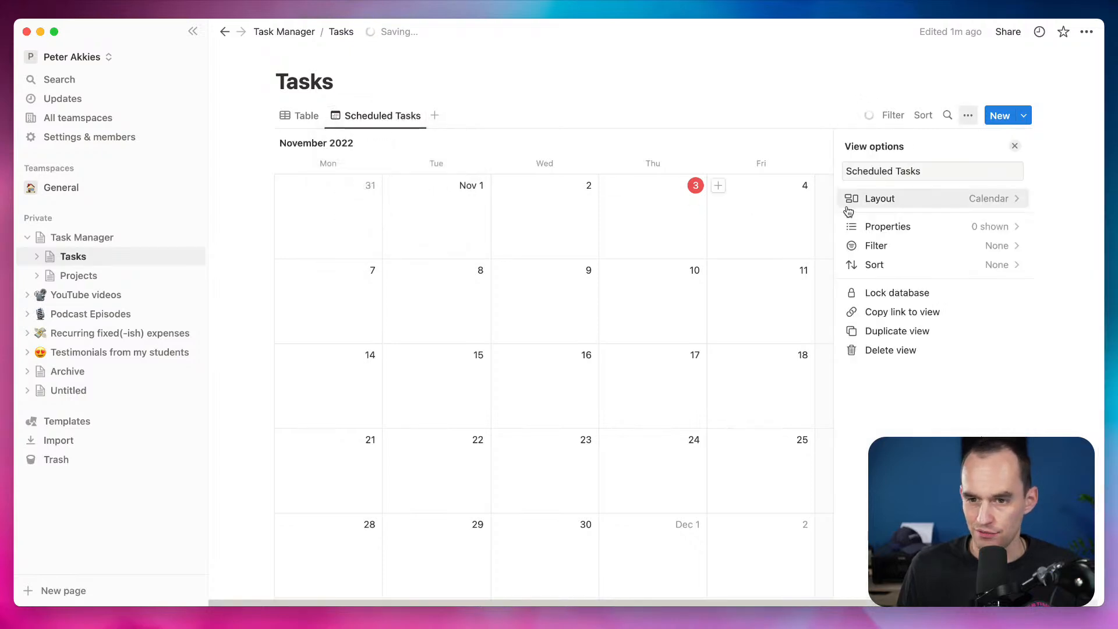
left_click(967, 231)
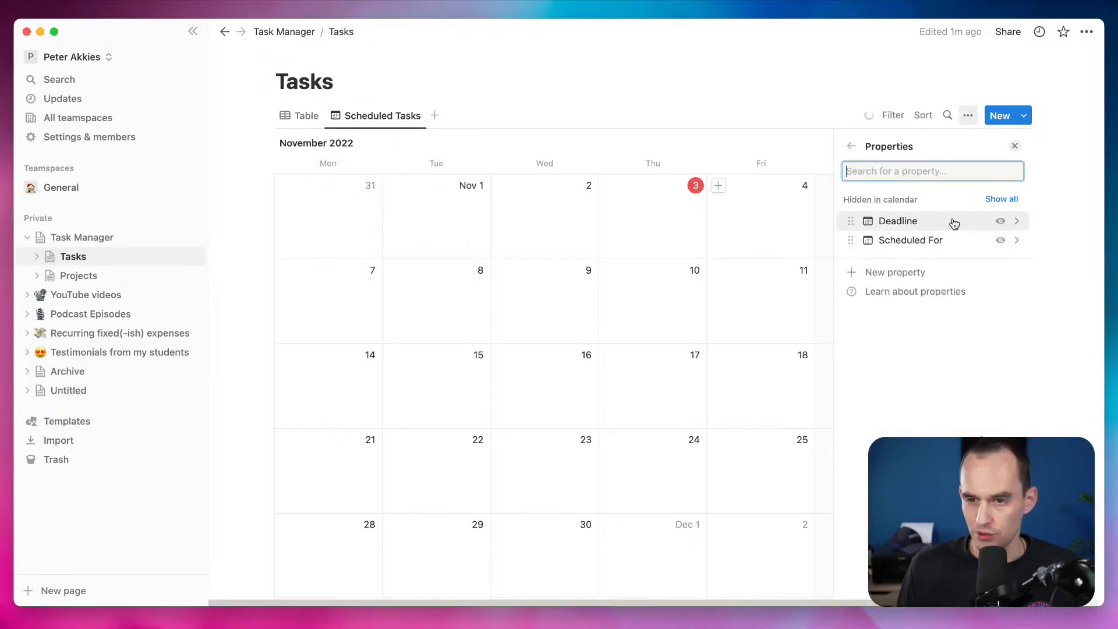
left_click(1000, 241)
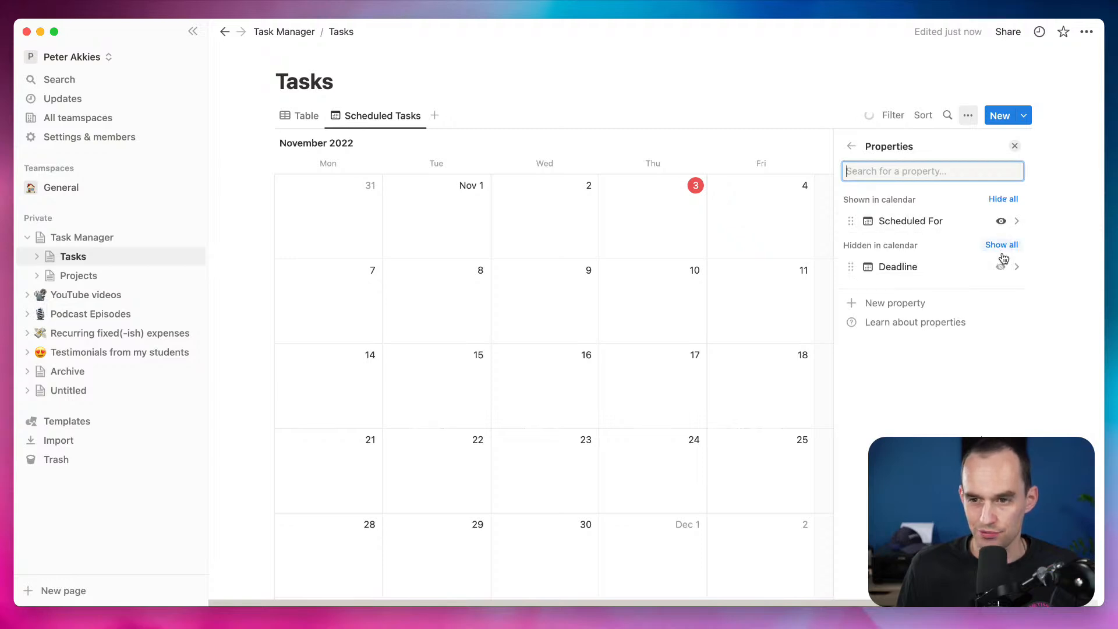
left_click(1002, 221)
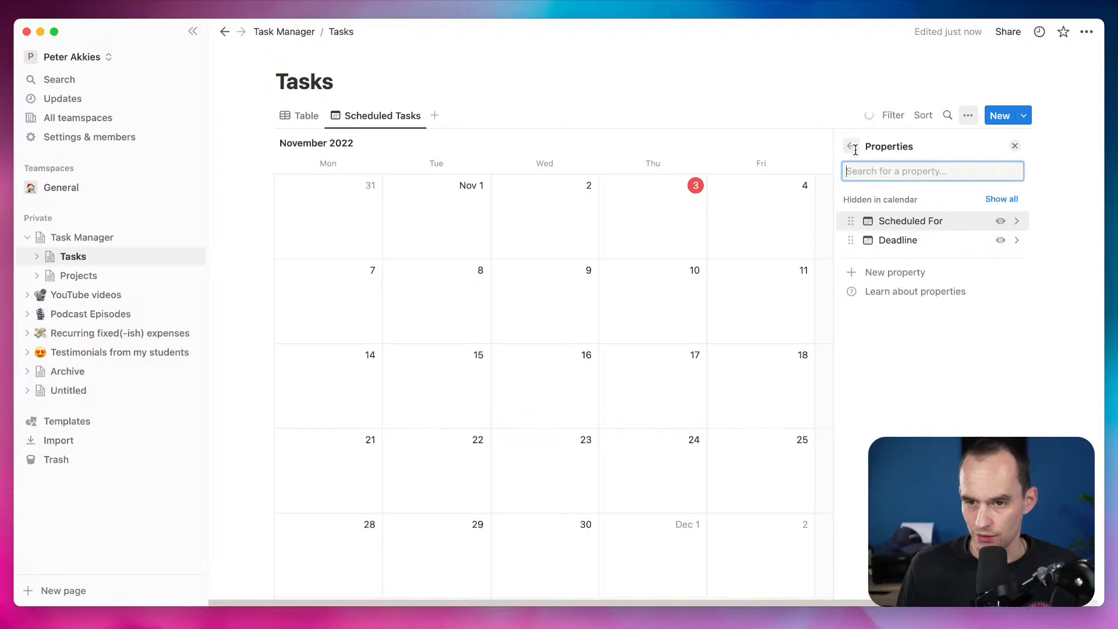
left_click(851, 146)
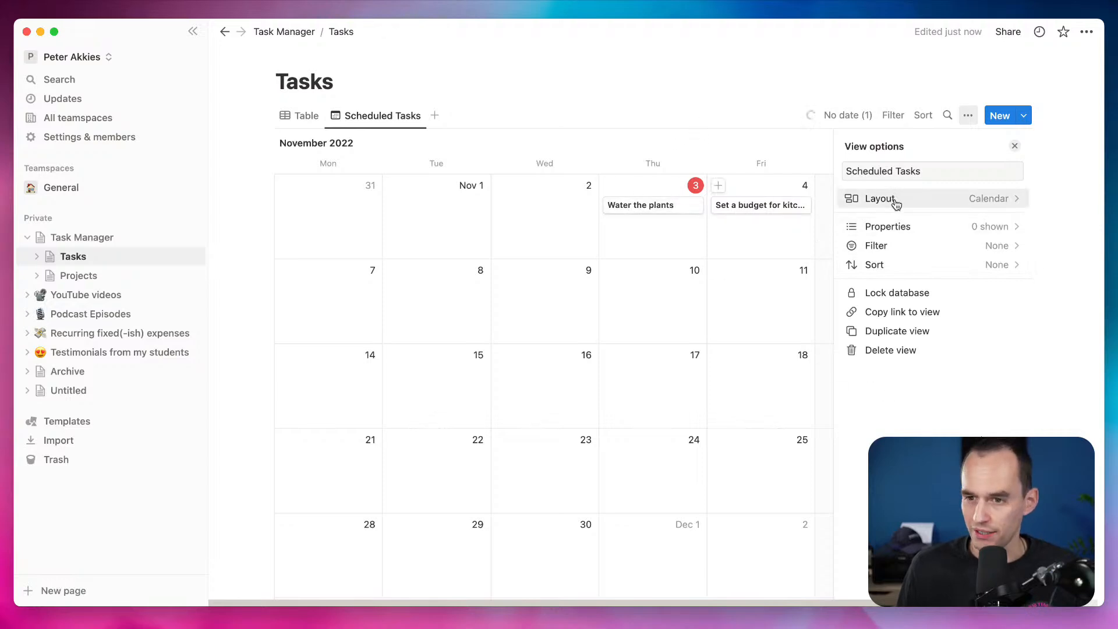
left_click(672, 102)
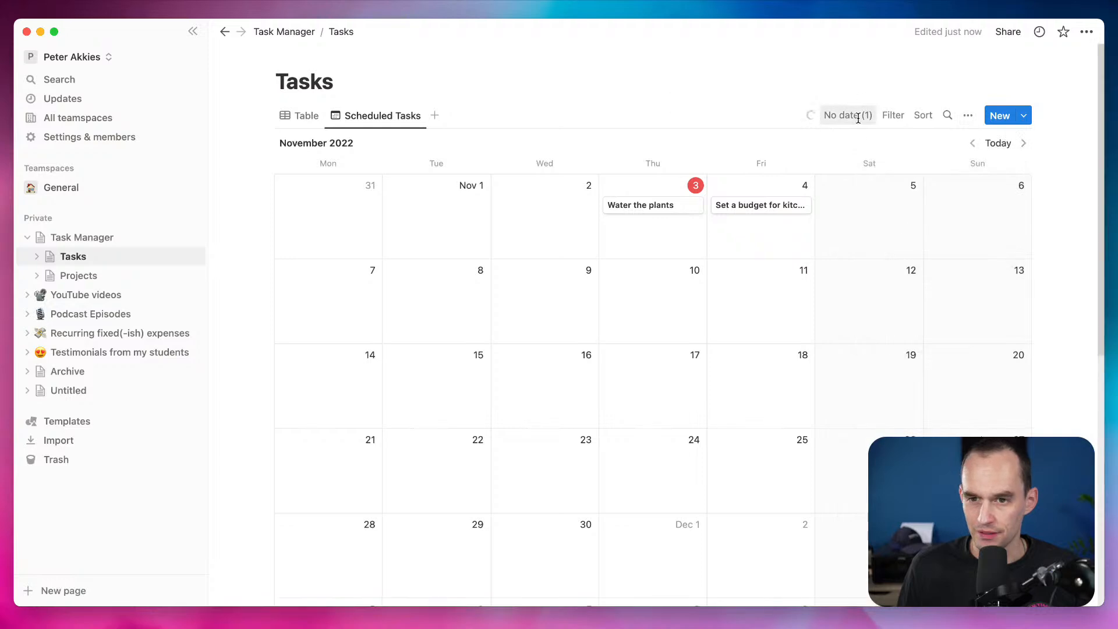
Check the list of tasks without a date in the Scheduled Tasks calendar
left_click(850, 115)
left_click(848, 116)
left_click(629, 89)
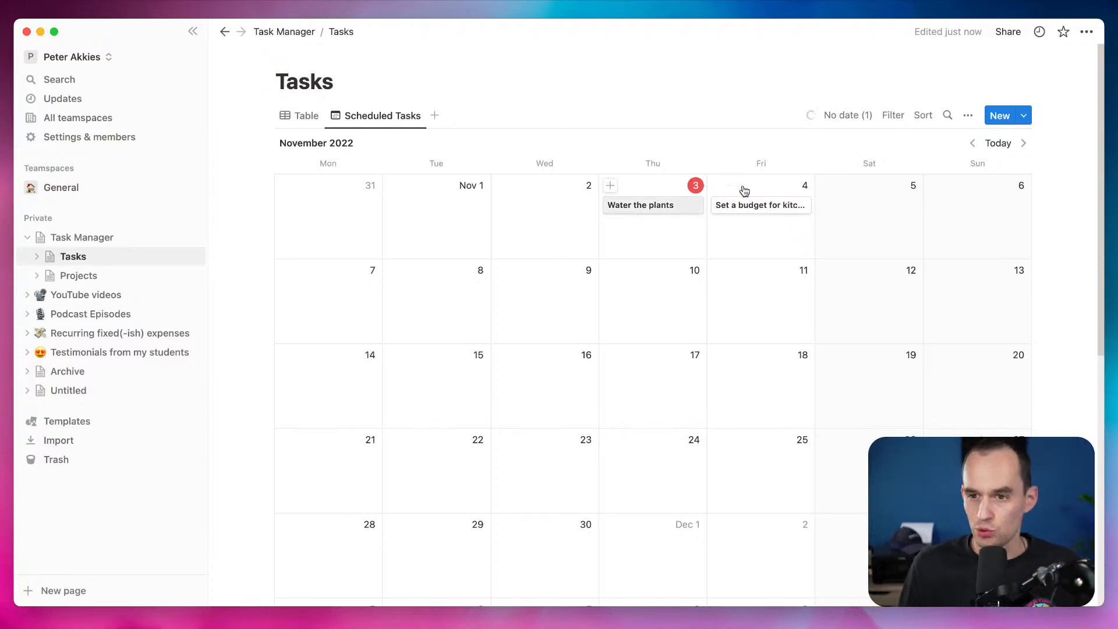
Add a new calendar view named Deadlines to the Tasks database
left_click(434, 115)
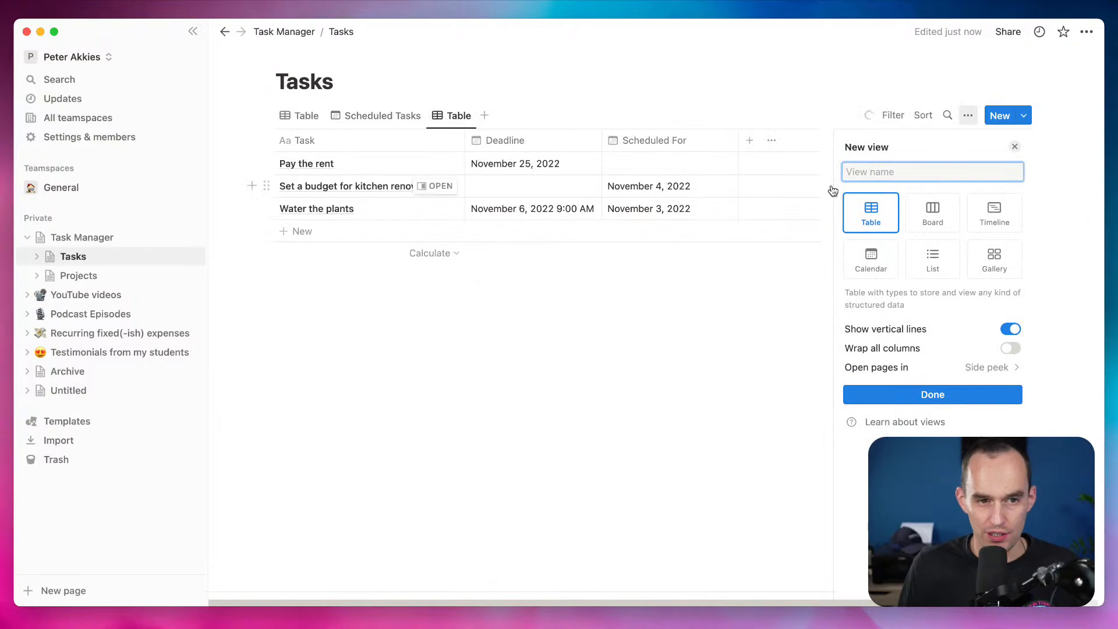
left_click(890, 265)
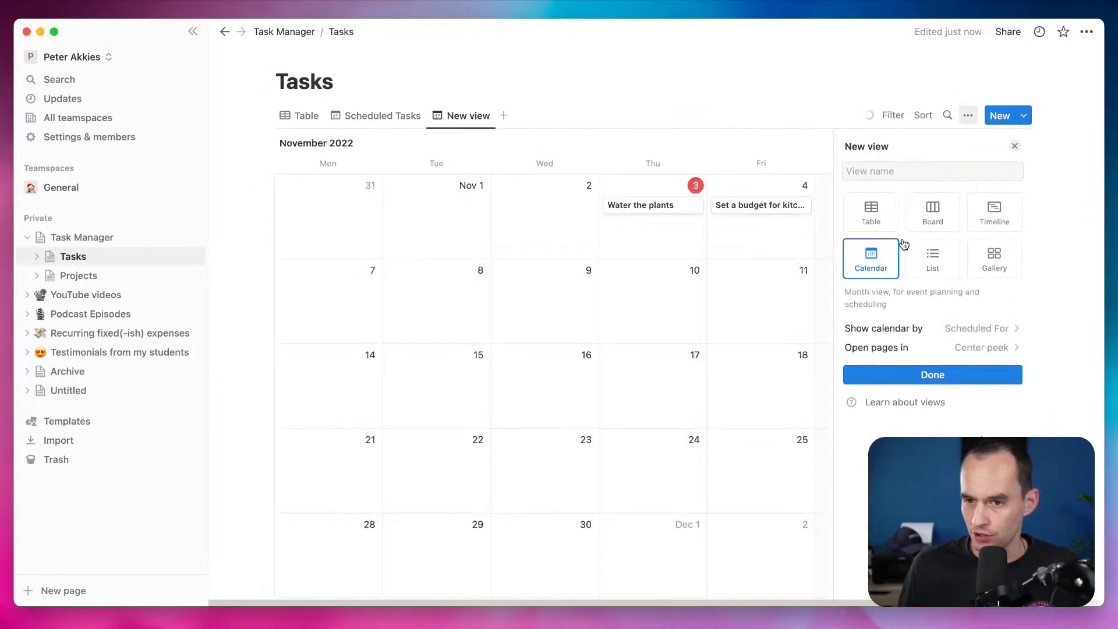
left_click(888, 169)
type("Deadlines")
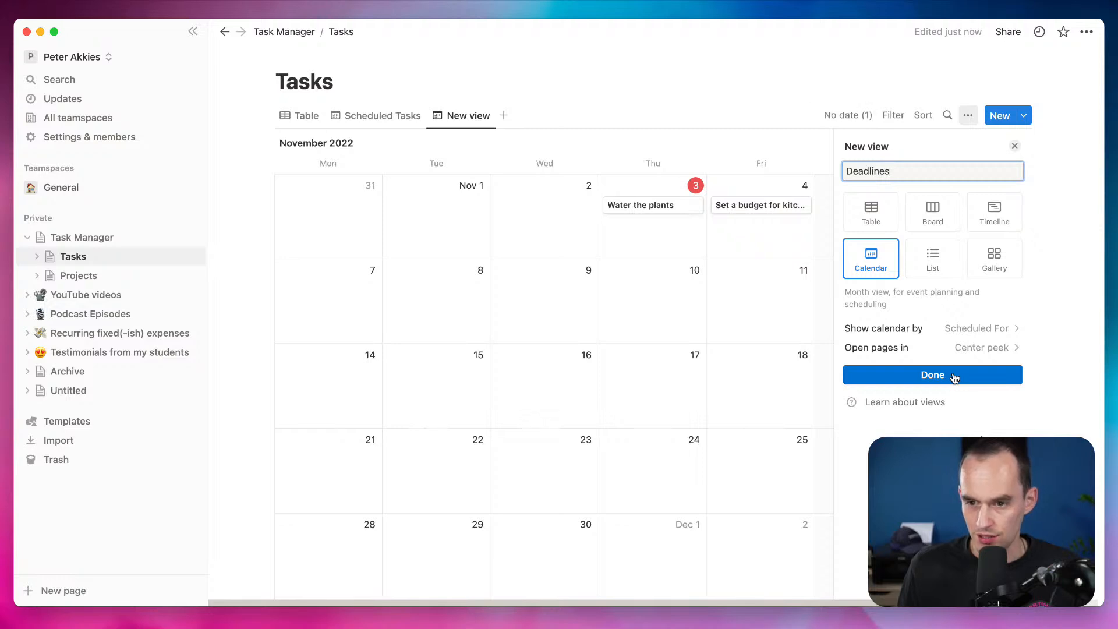
left_click(954, 378)
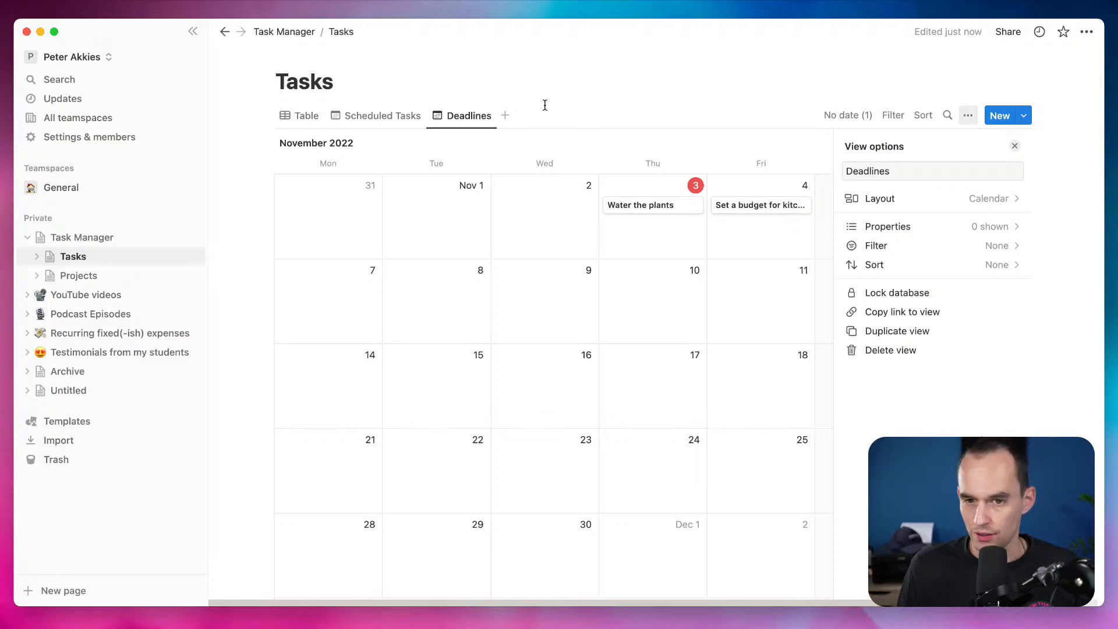
Compare the Deadlines view with the Scheduled Tasks and Table views, and check which tasks have no date
left_click(375, 116)
left_click(470, 117)
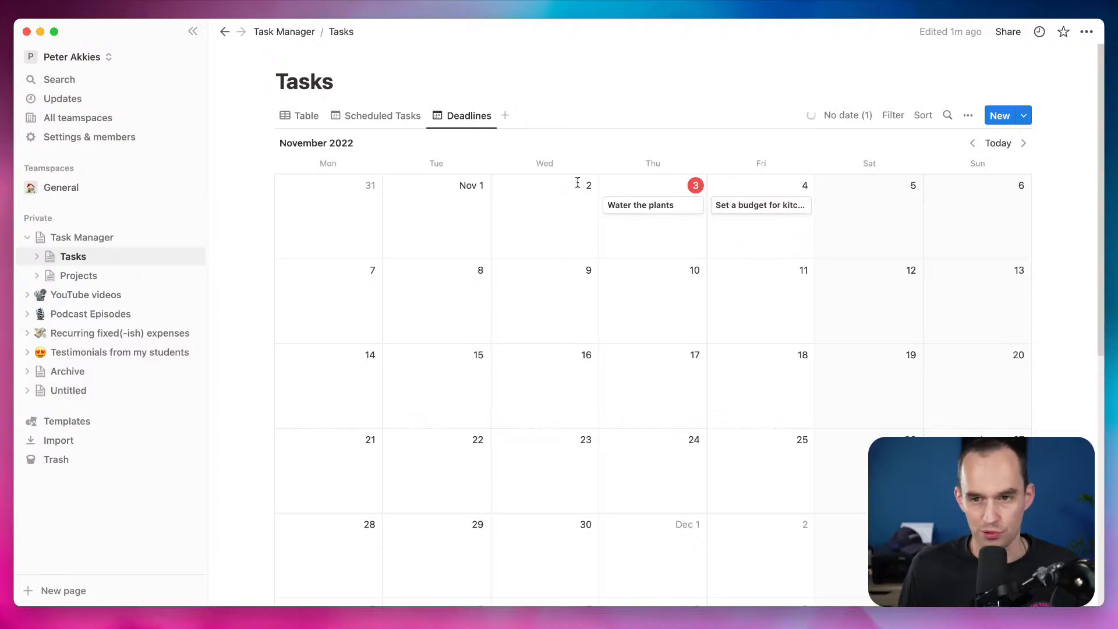
left_click(378, 115)
left_click(300, 115)
left_click(443, 116)
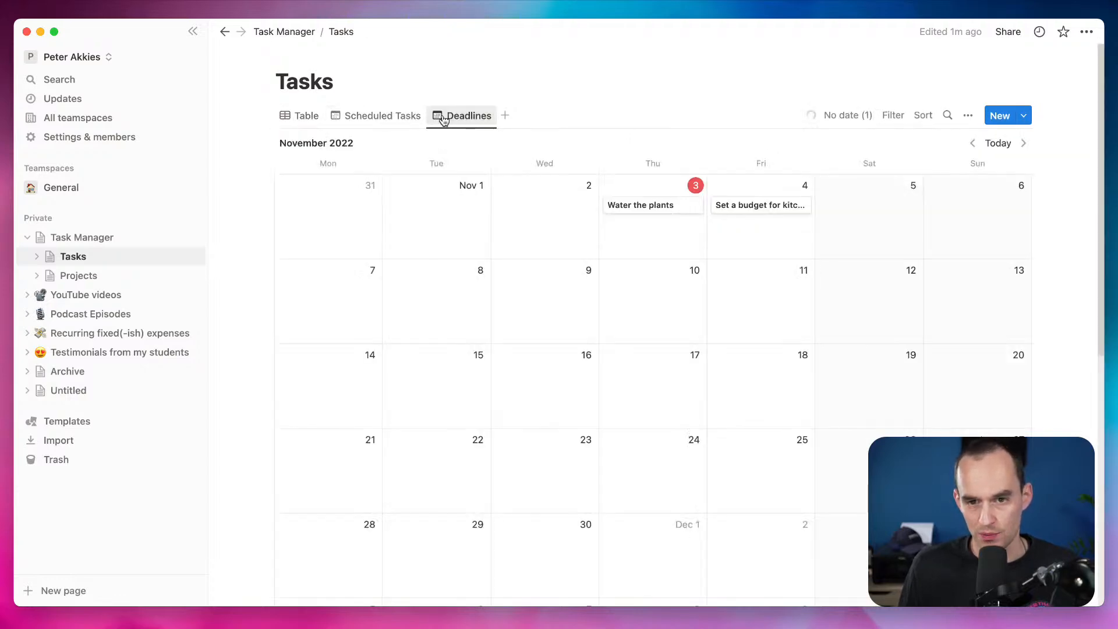
left_click(848, 115)
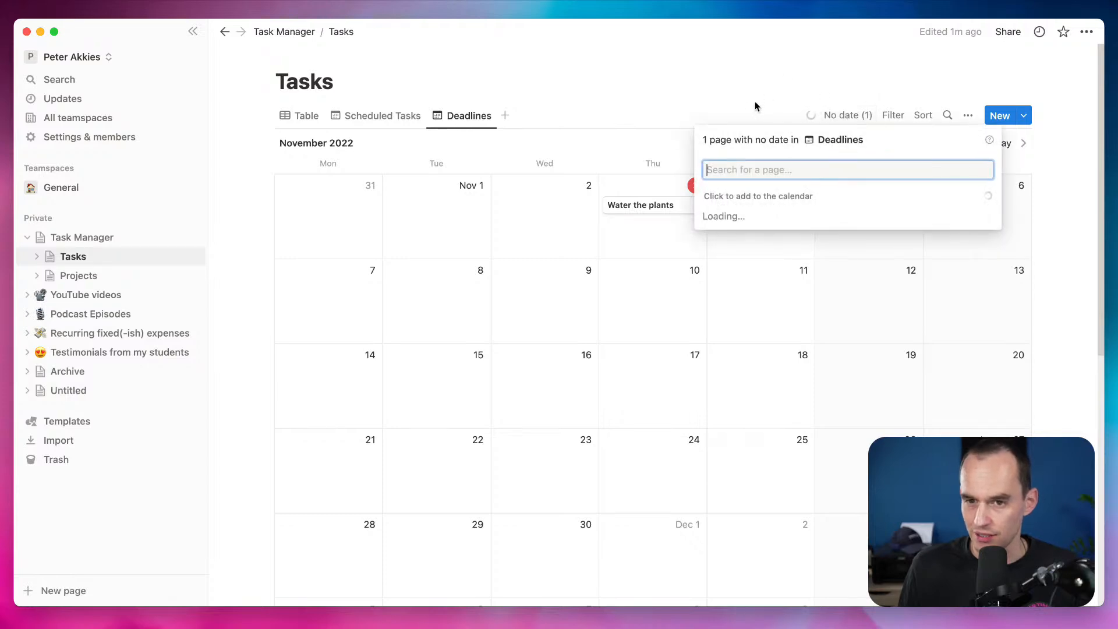
left_click(721, 108)
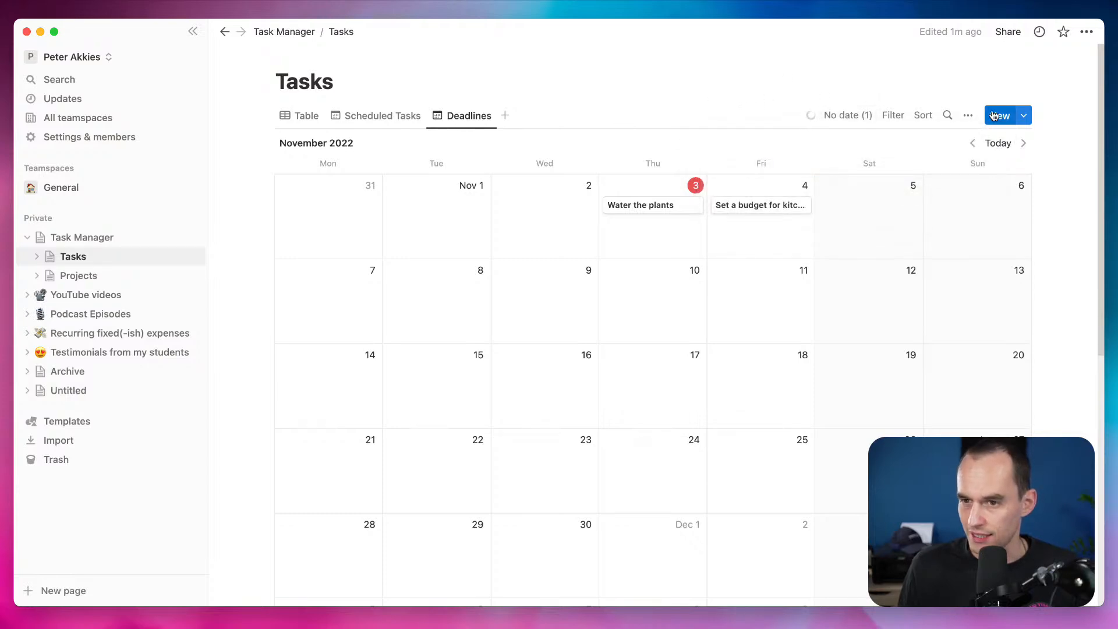
Set the Deadlines view to show its calendar by the Deadline property
left_click(967, 116)
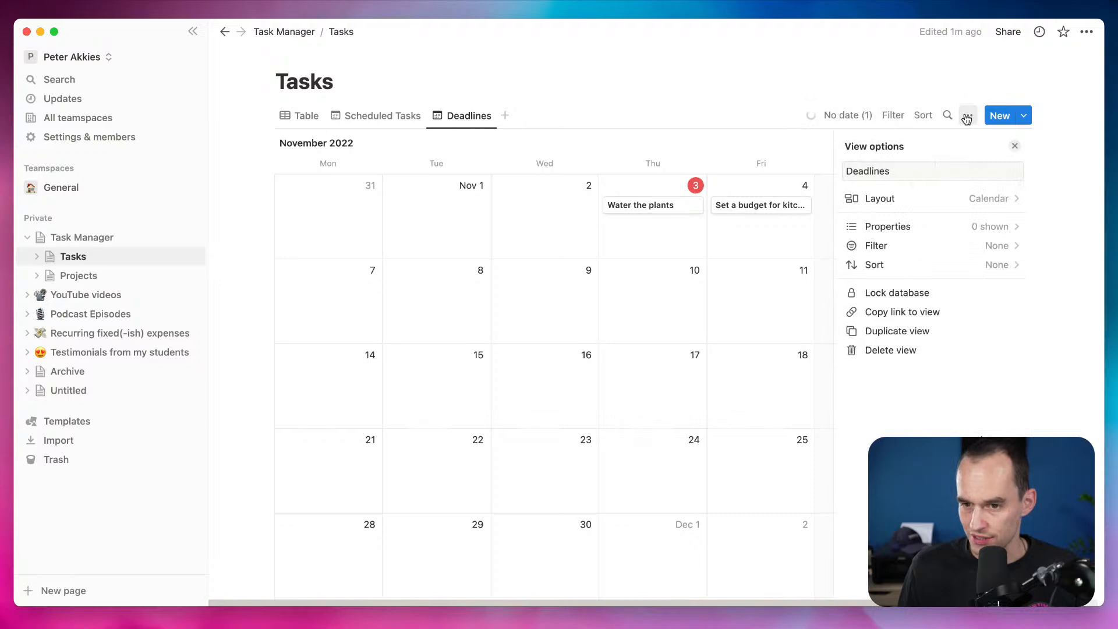
left_click(964, 227)
left_click(851, 146)
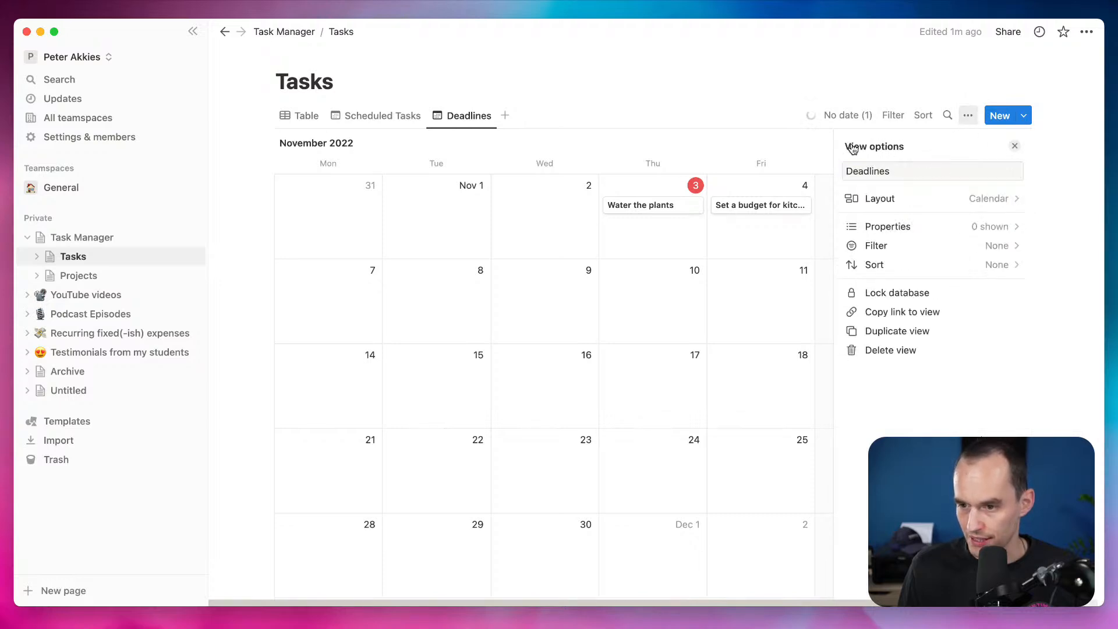
left_click(994, 204)
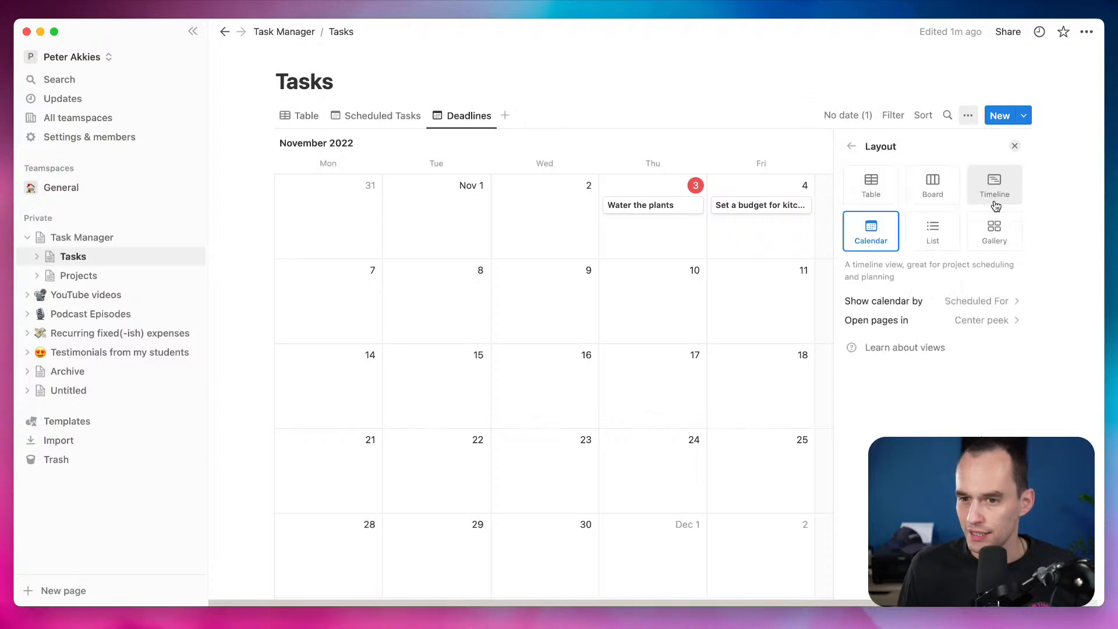
left_click(988, 307)
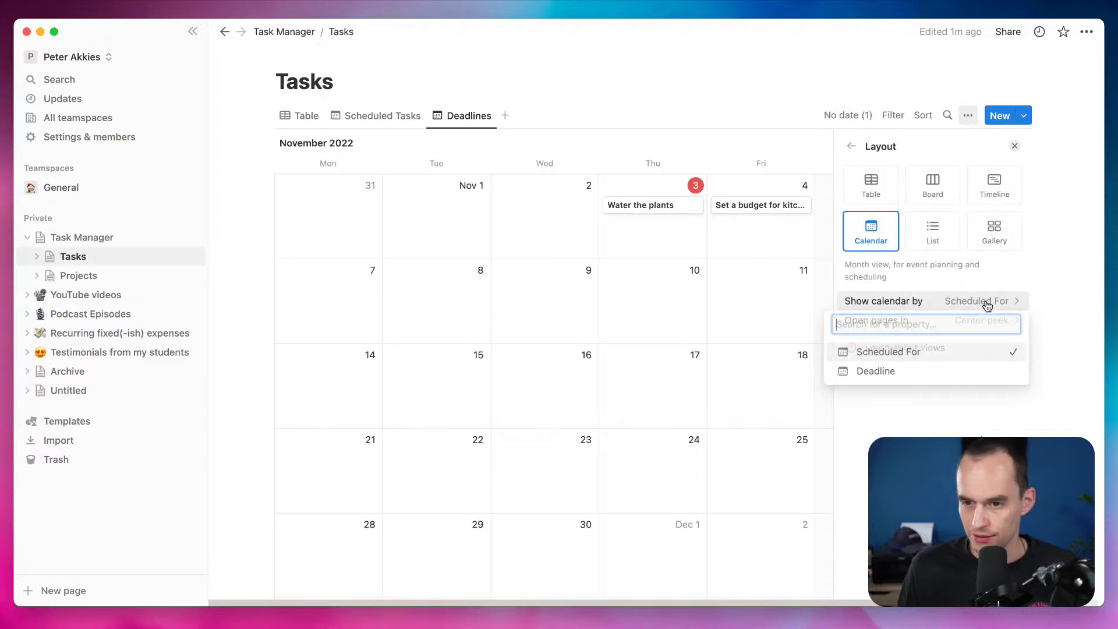
left_click(937, 370)
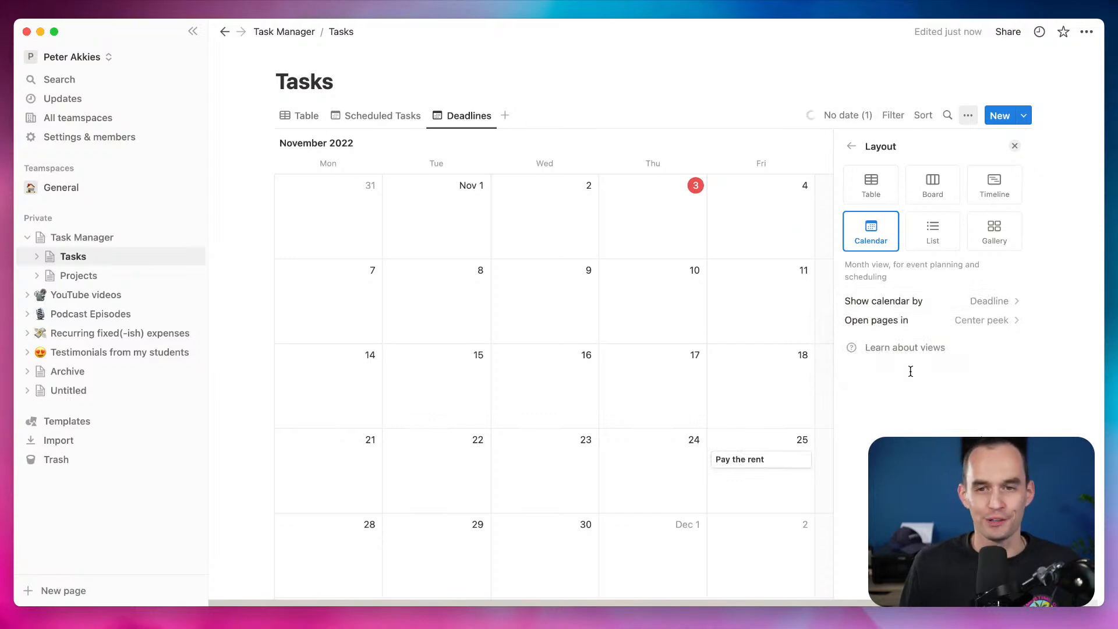
left_click(1014, 145)
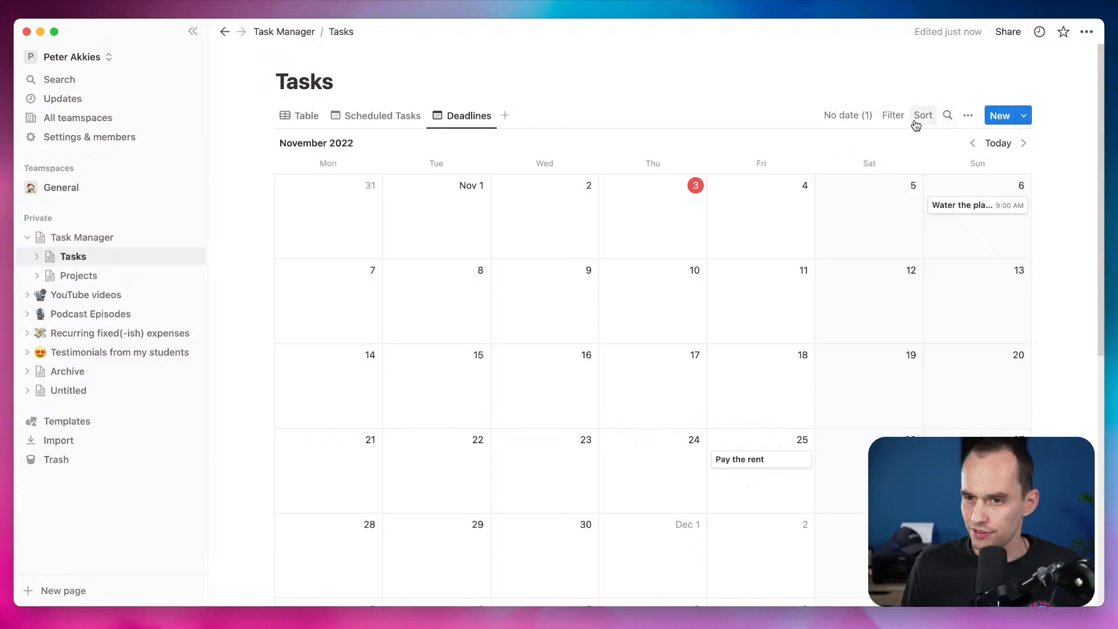
Review the layout and property visibility options of the Deadlines calendar view
left_click(966, 120)
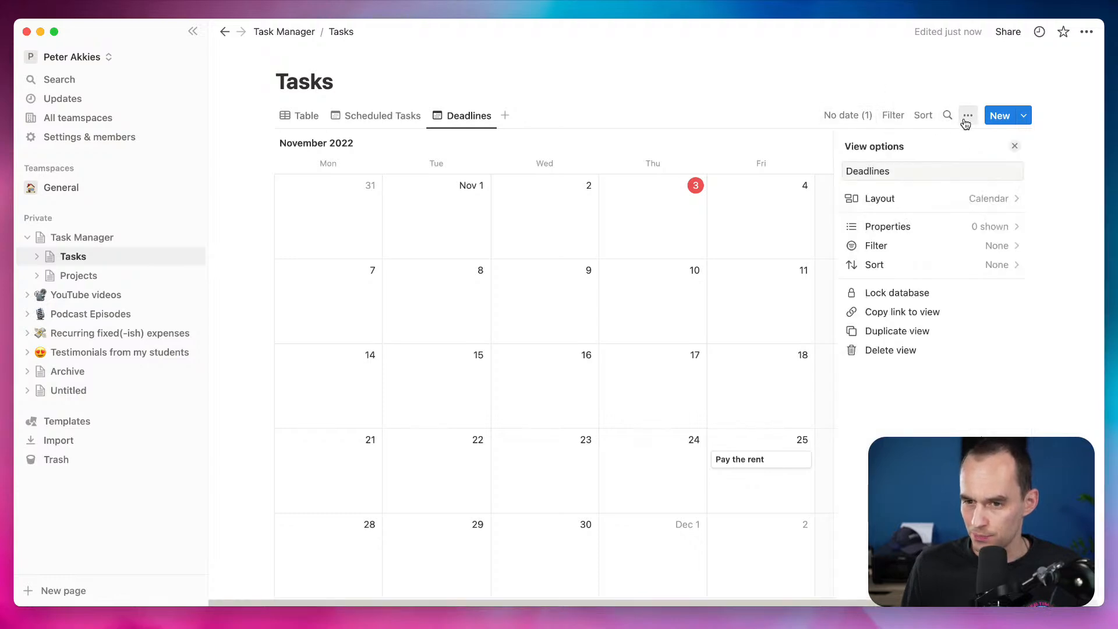
left_click(928, 203)
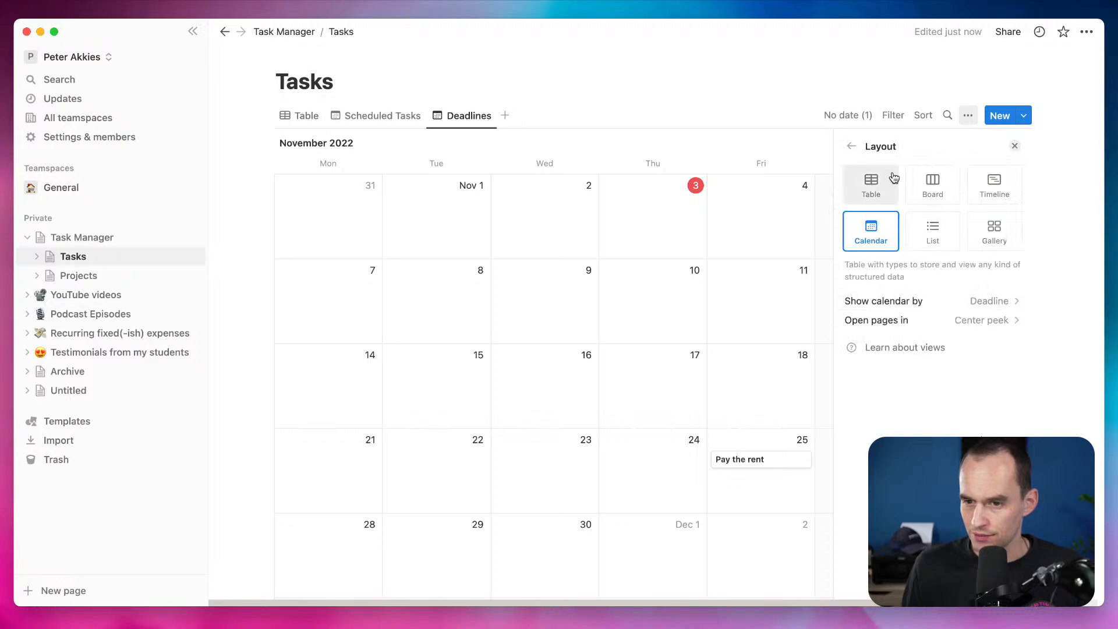
left_click(862, 147)
left_click(965, 228)
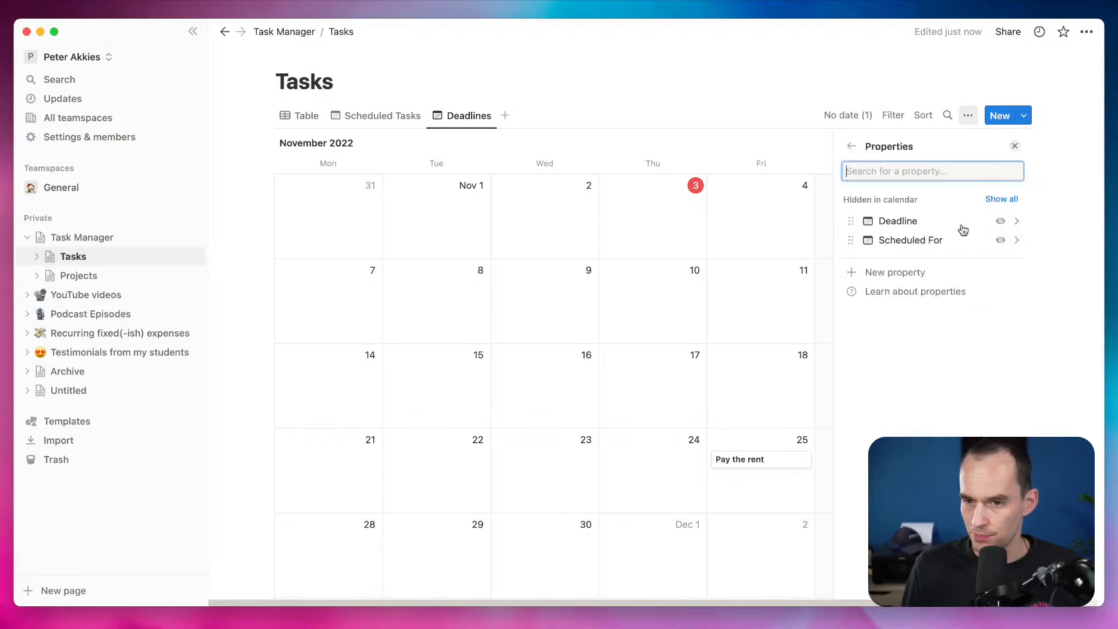
left_click(851, 146)
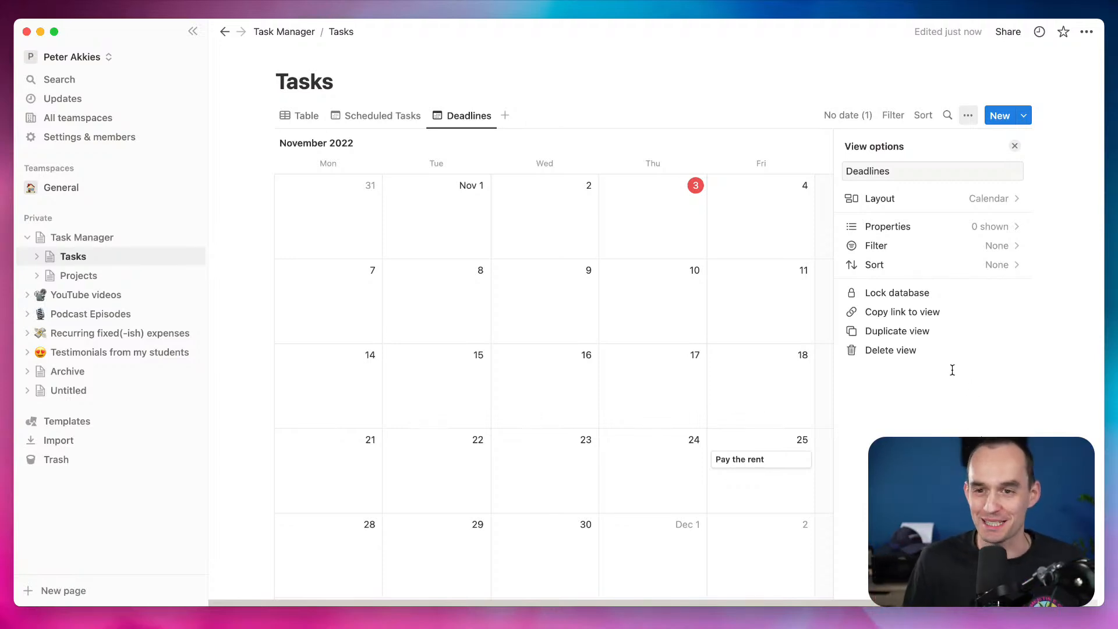
left_click(1013, 147)
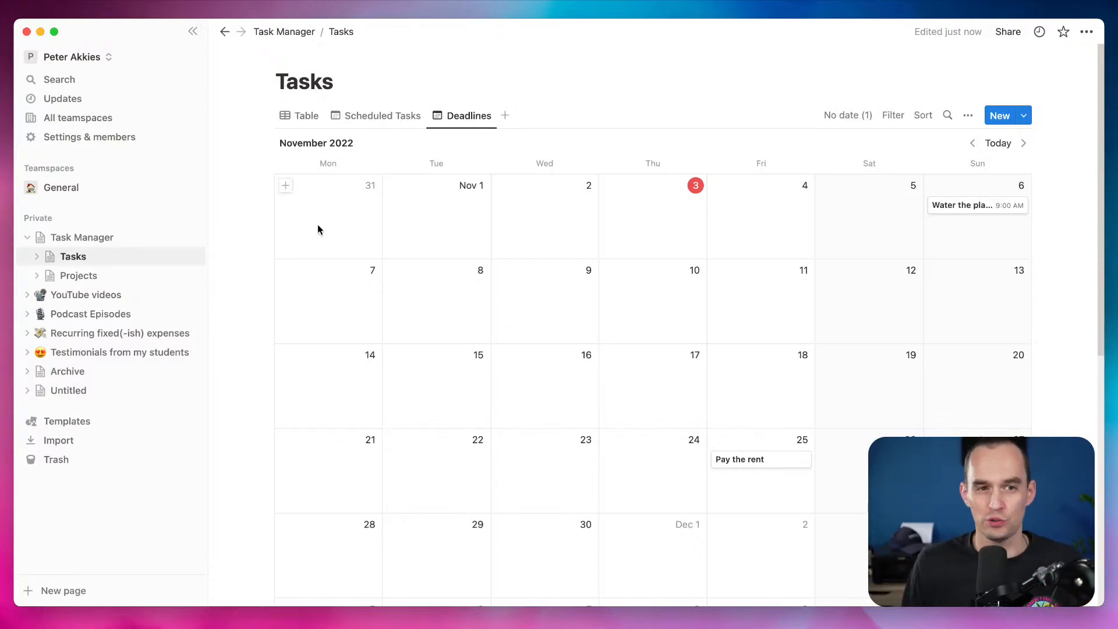
Add a new Date property to the Tasks table, keeping its default name
left_click(315, 119)
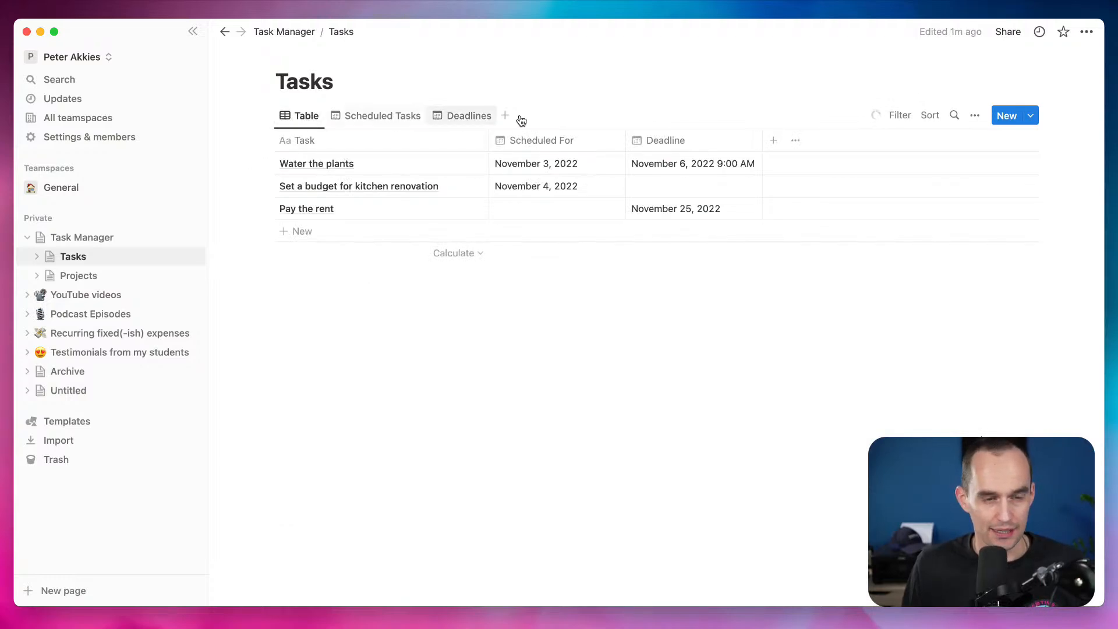
left_click(773, 143)
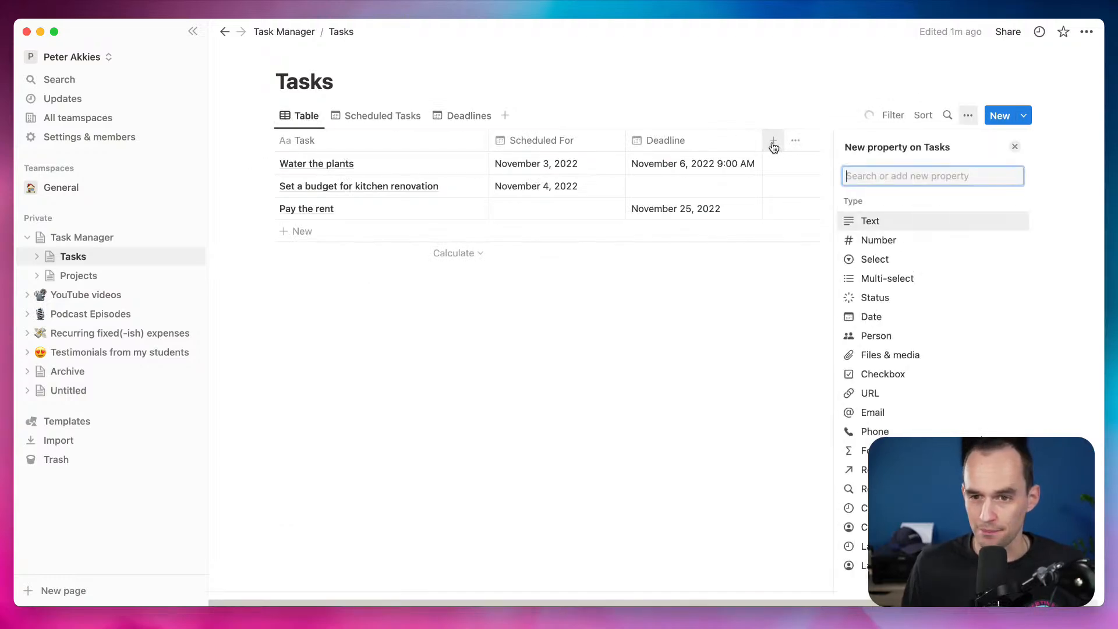
left_click(908, 326)
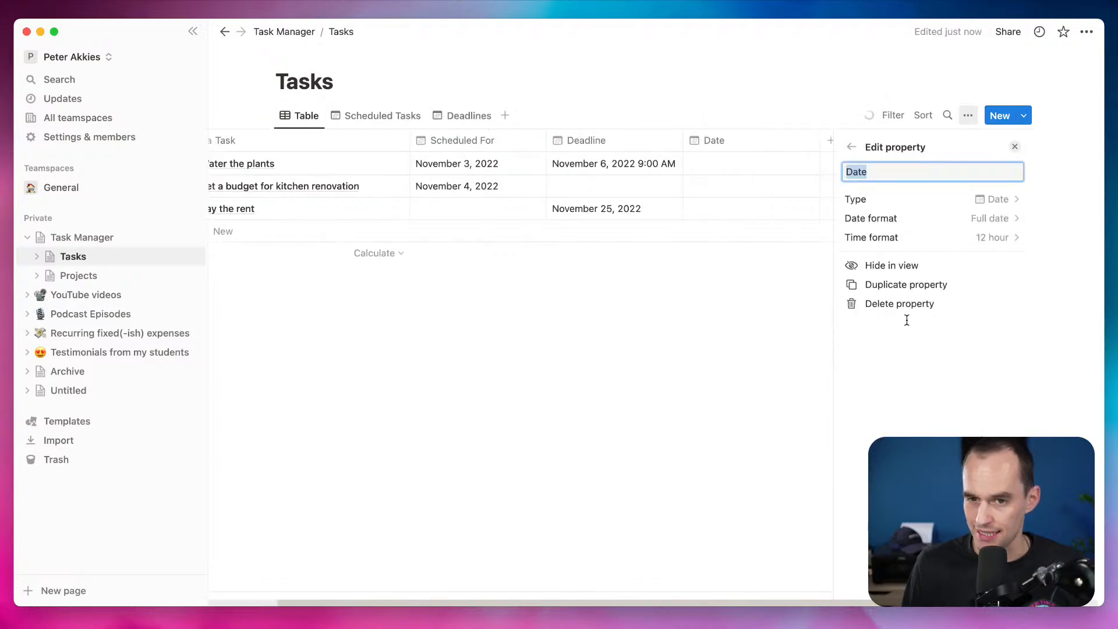
left_click(752, 343)
Examine the date picker and the row actions for the empty Date cell of the Water the plants task
left_click(808, 162)
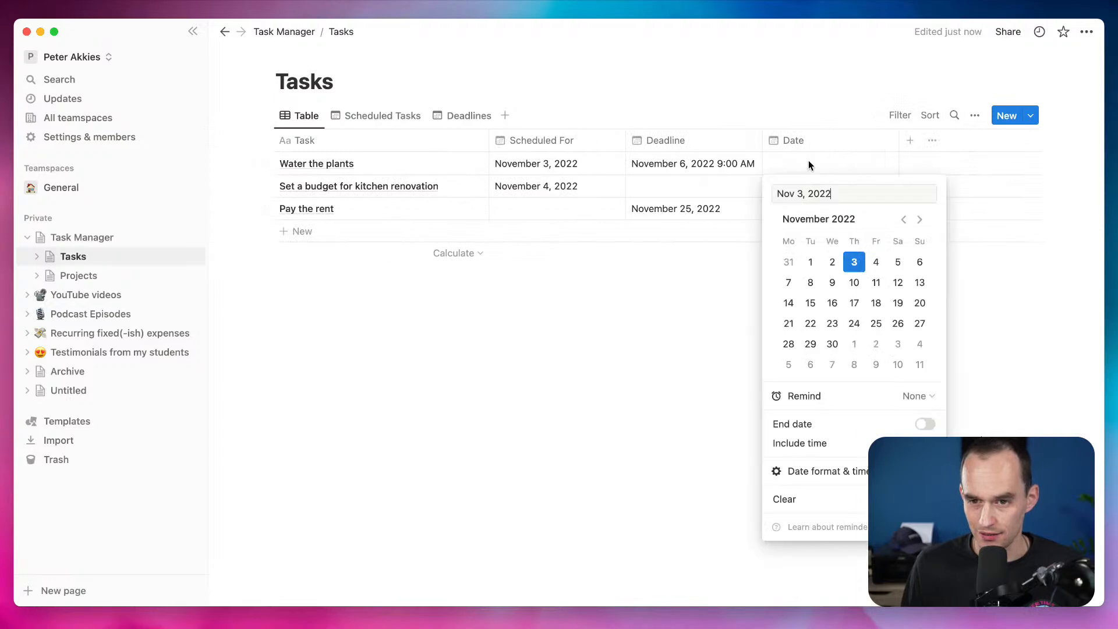
key("Escape")
right_click(802, 160)
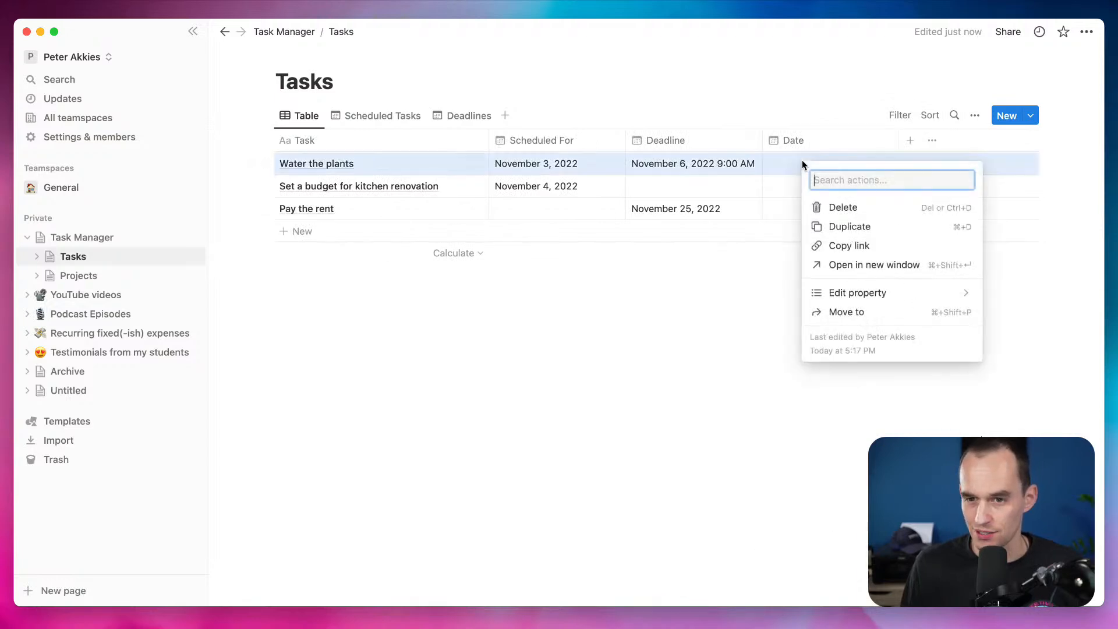
mouse_move(894, 293)
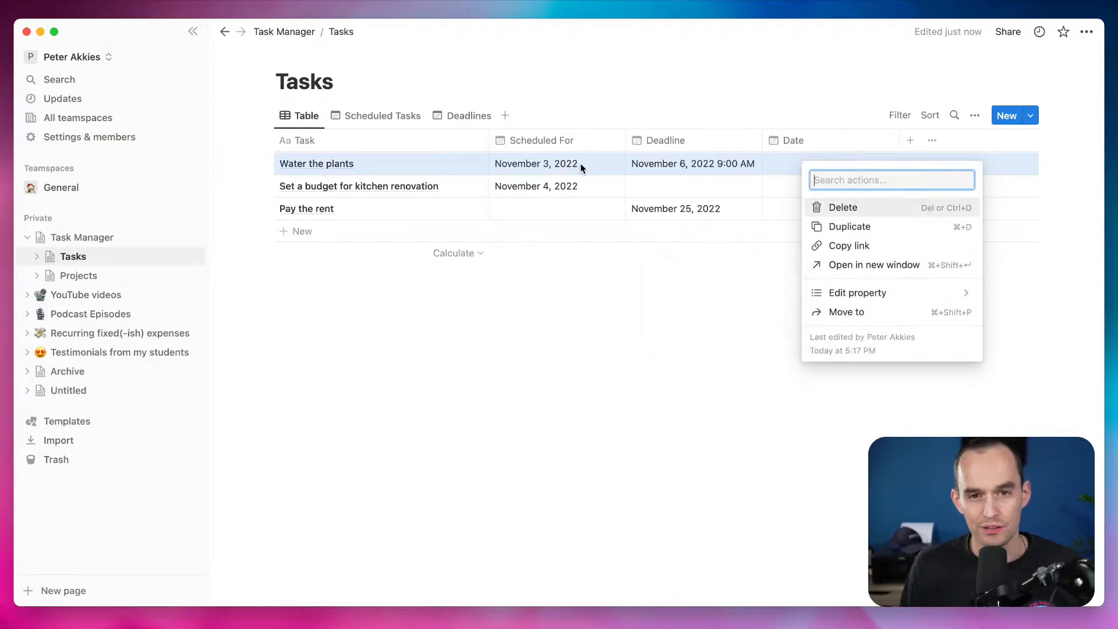
key("Escape")
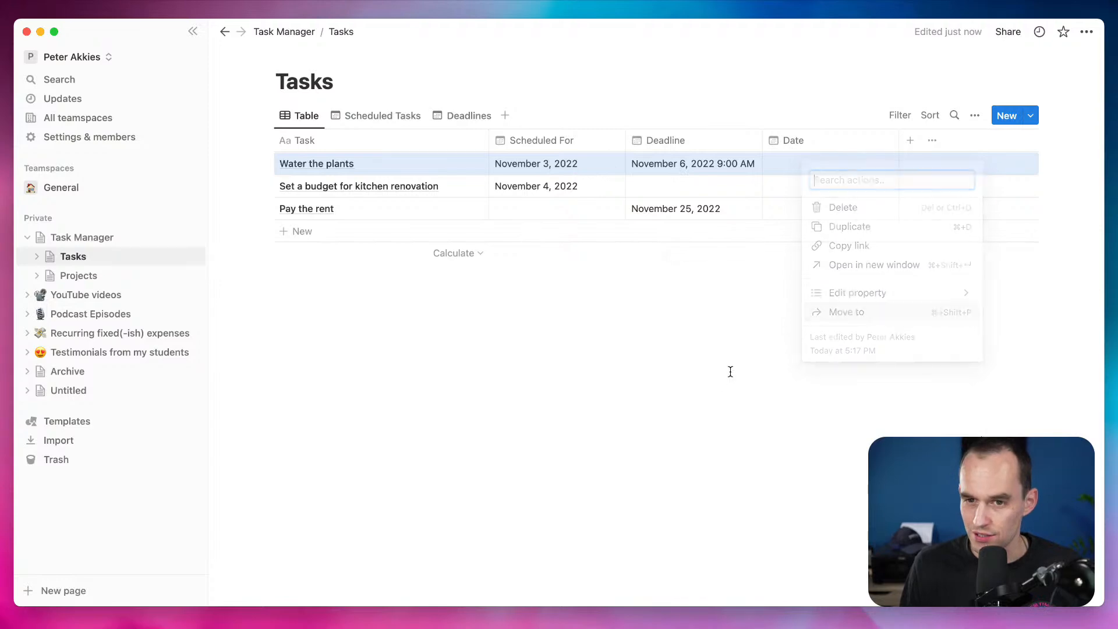
right_click(820, 171)
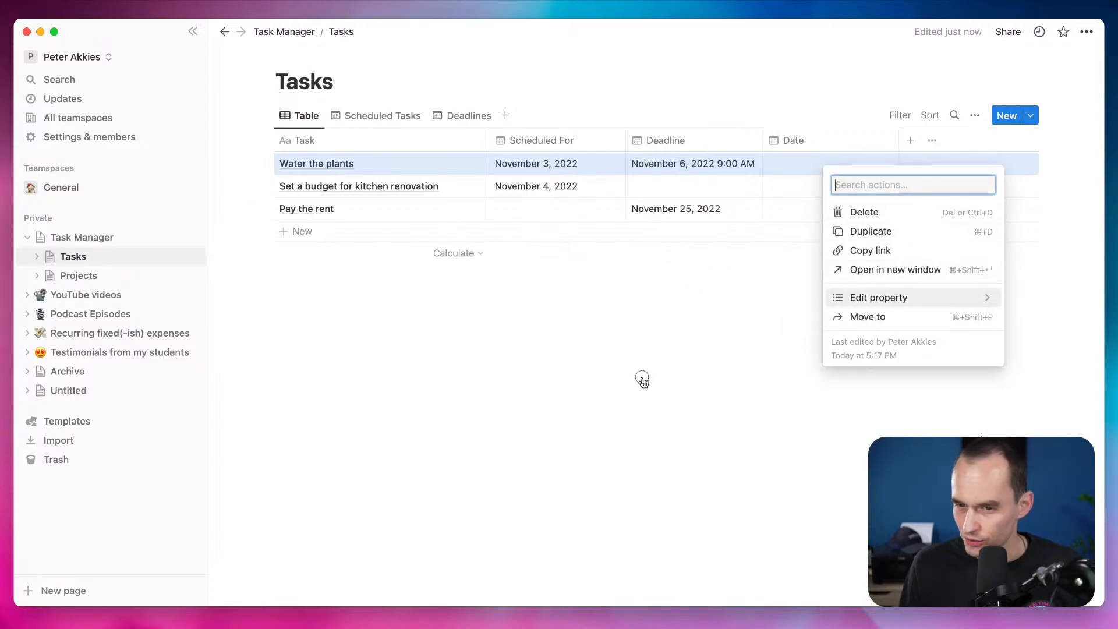
key("Escape")
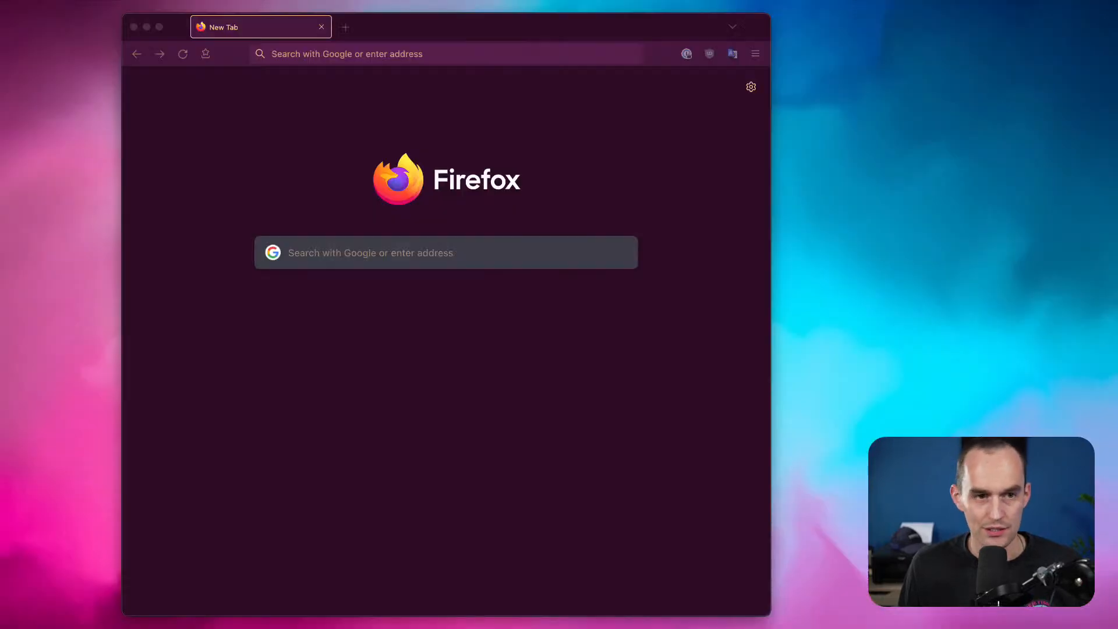
Switch to Firefox, search the web for "notion date formula" and look over the results
left_click(399, 57)
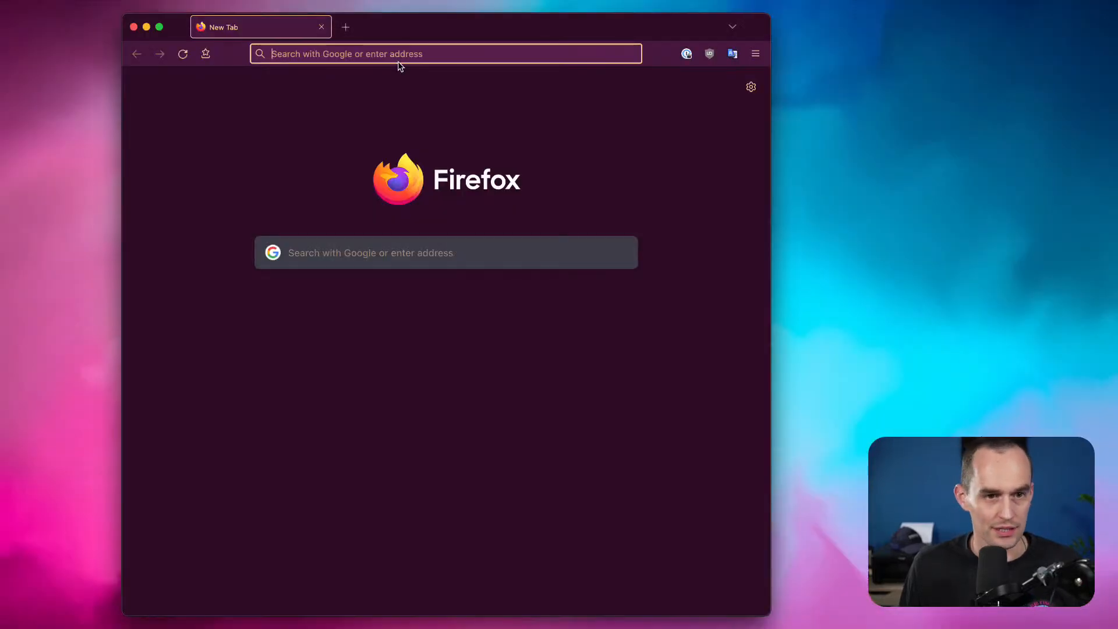
type("notion")
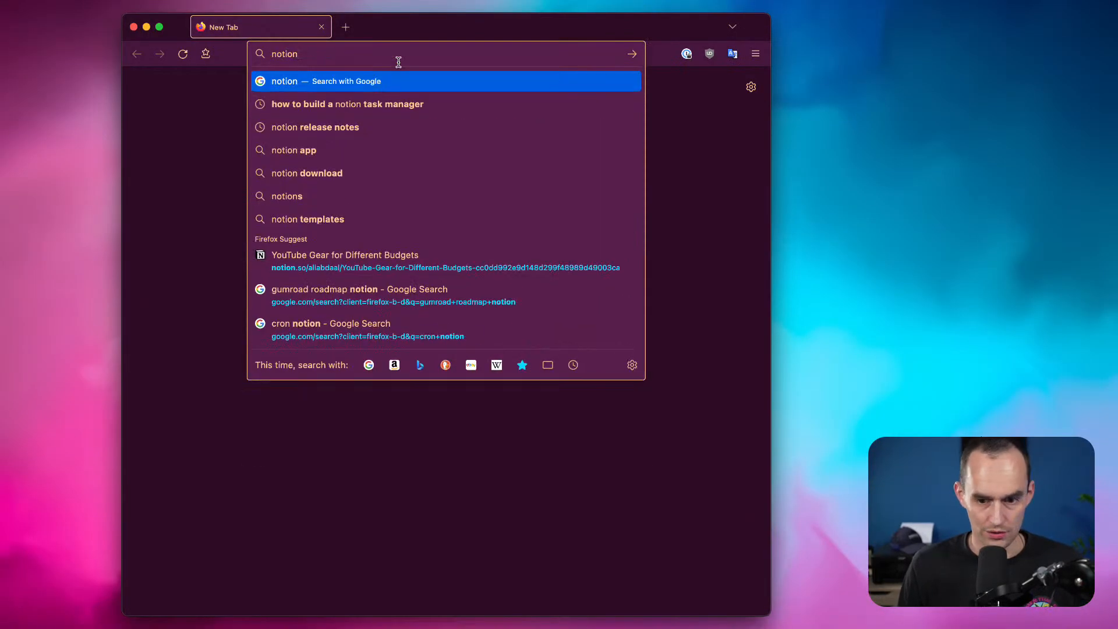
type(" date formula")
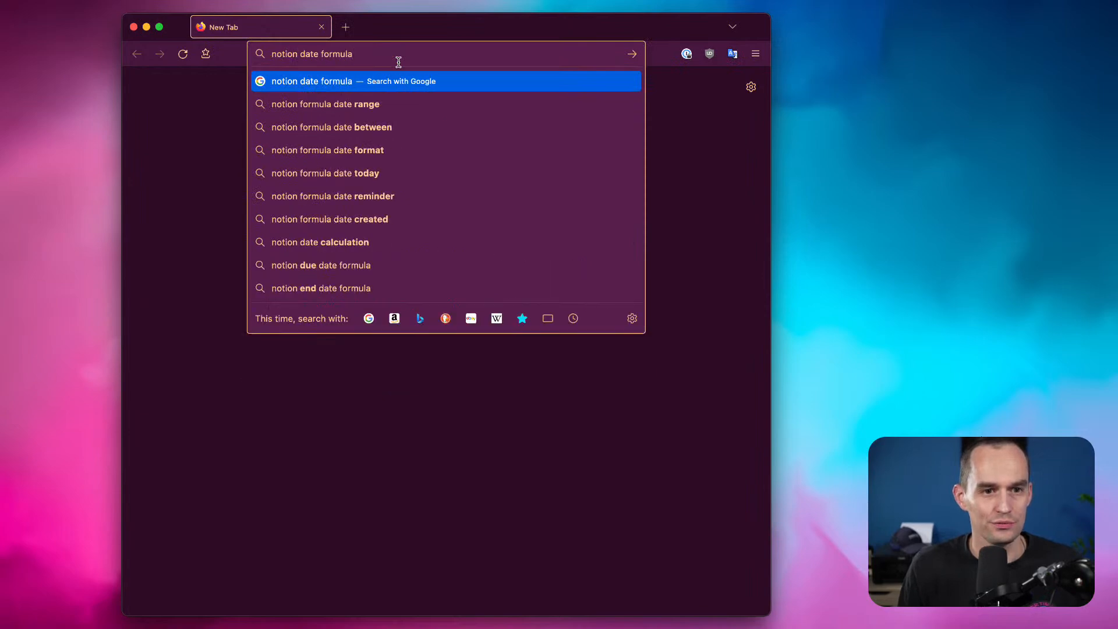
key("Return")
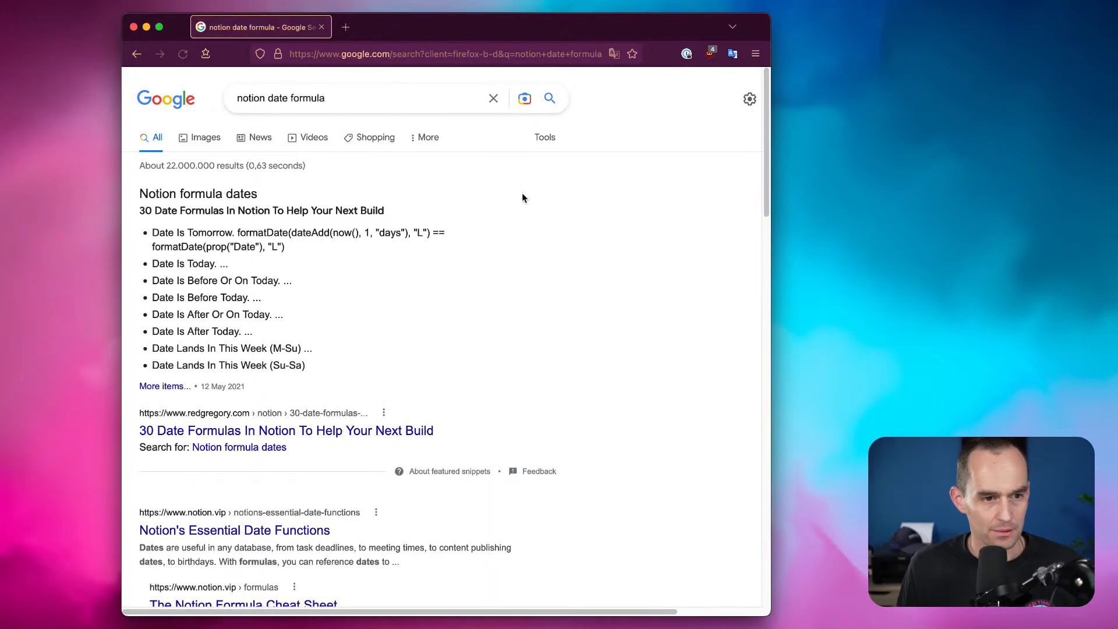
scroll(494, 218, "down", 5)
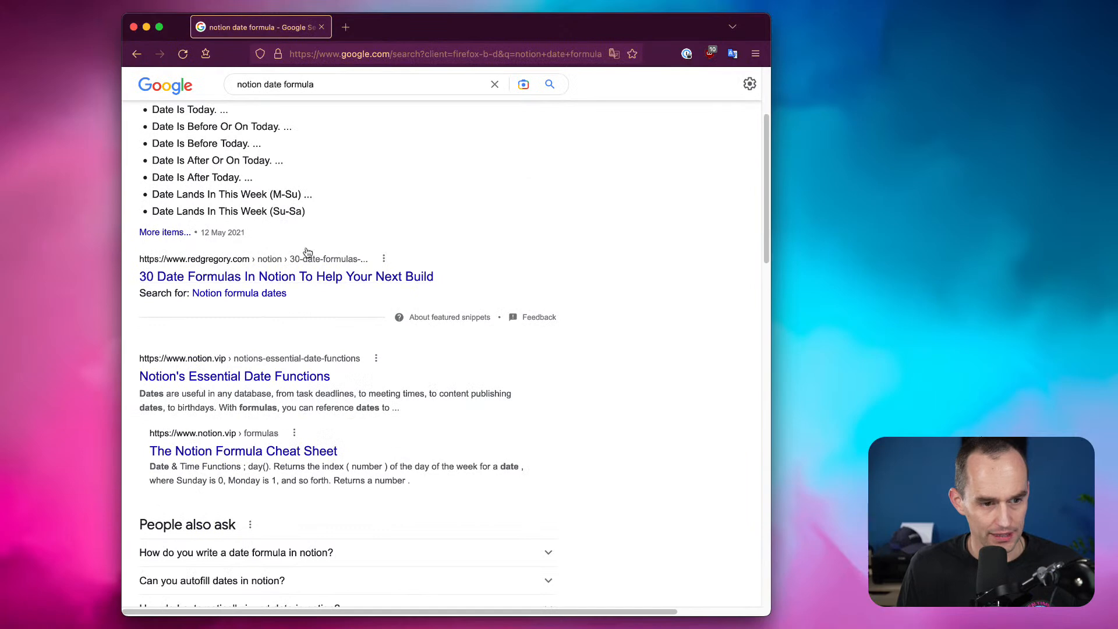
scroll(444, 252, "up", 5)
Search the web for "notion earliest of two dates" and open the Reddit thread "Formula to return earliest date?"
left_click_drag(270, 98, 375, 98)
type("d")
key("BackSpace")
type("earliest of two dates")
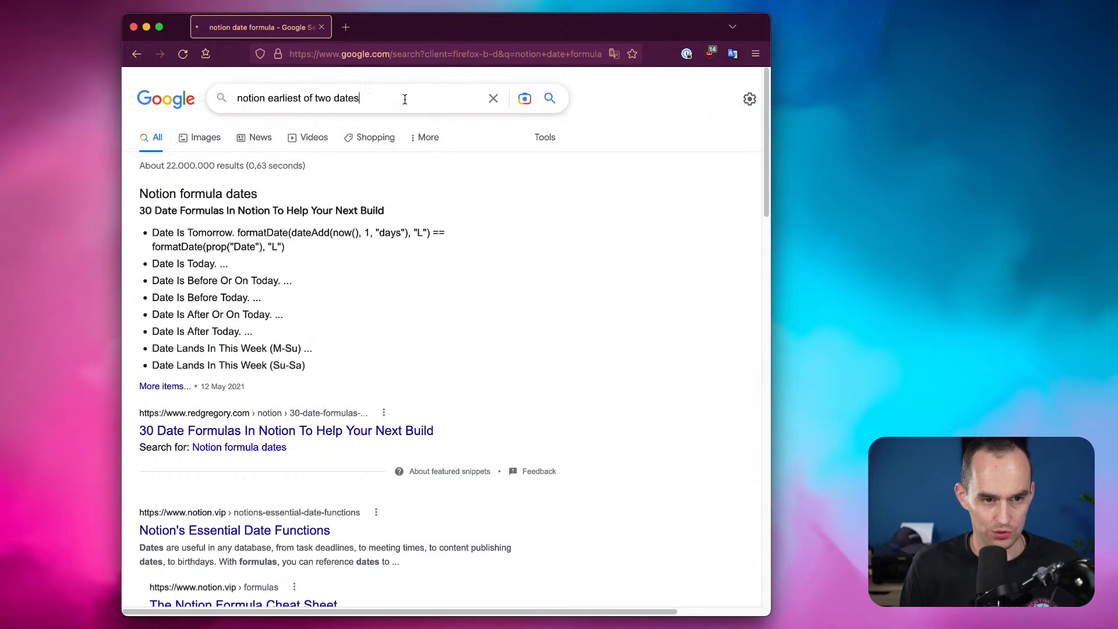
key("Return")
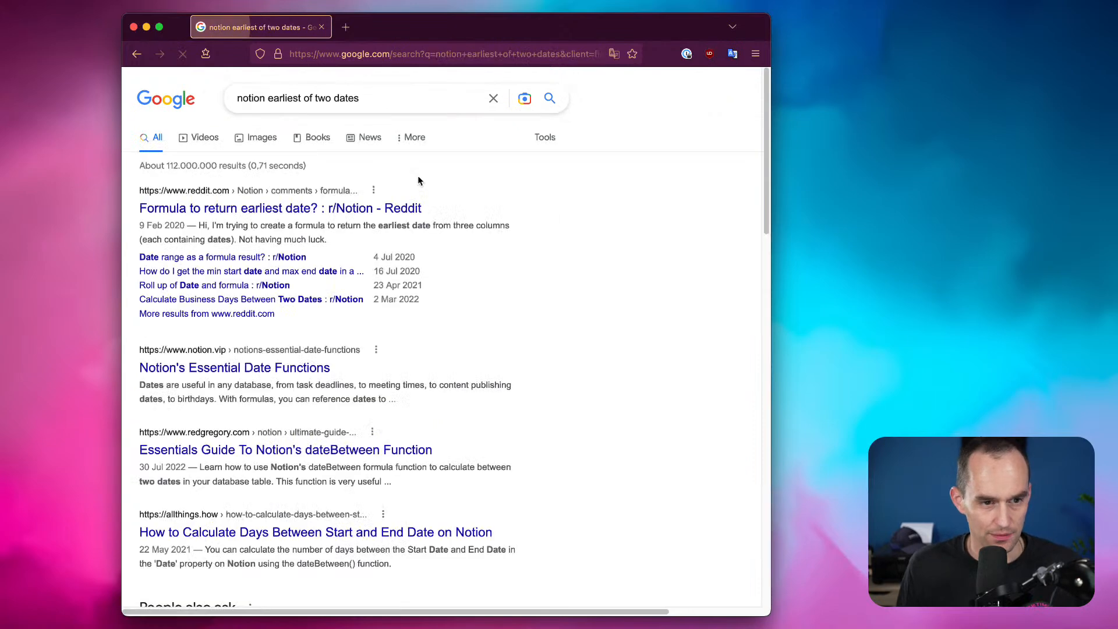
left_click(378, 208)
scroll(536, 224, "down", 6)
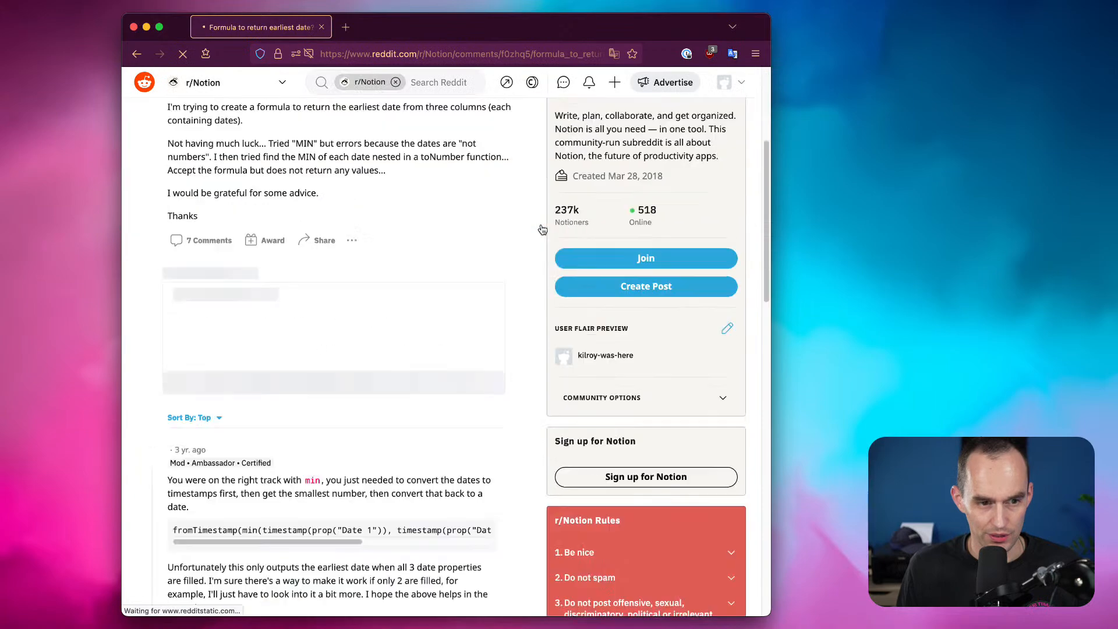
Read the thread's replies about the timestamp formula and its handling of empty date properties
left_click_drag(274, 320, 251, 321)
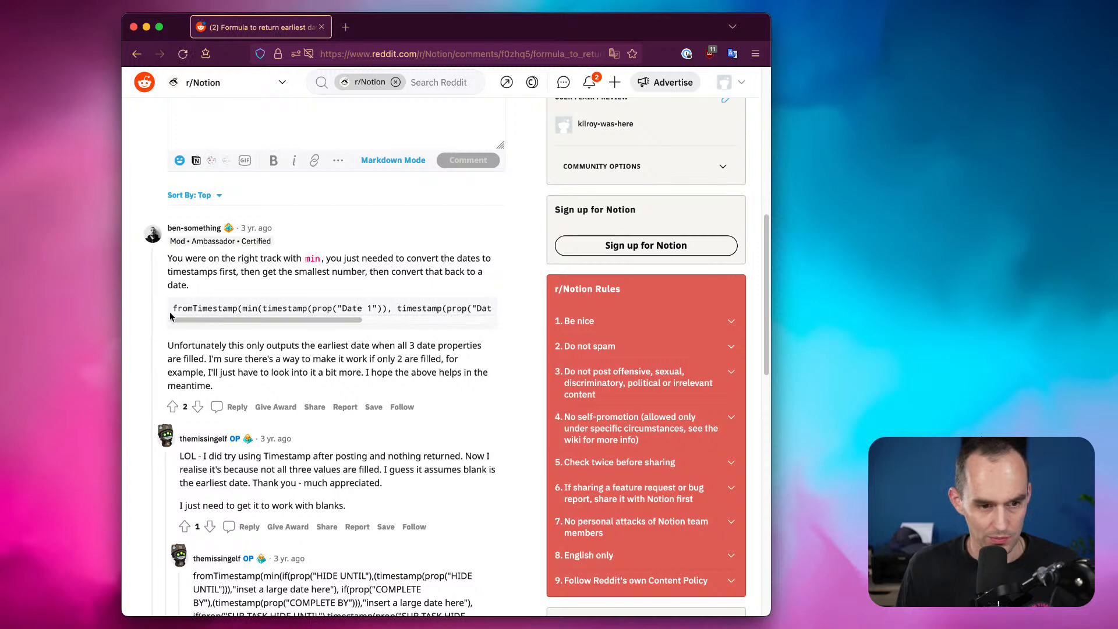
scroll(349, 354, "down", 1)
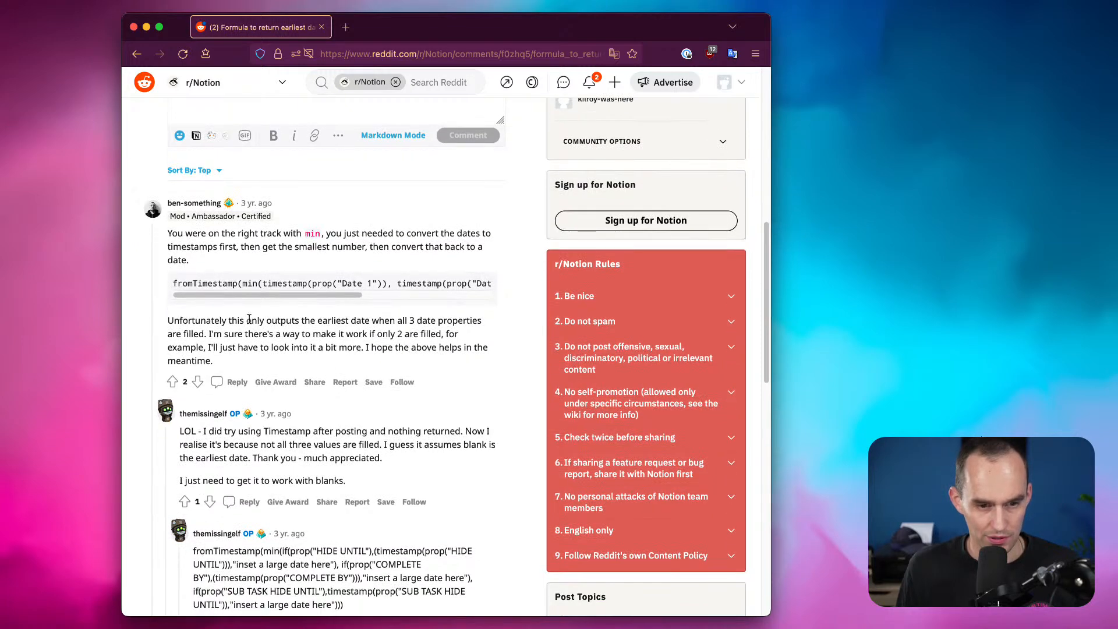
left_click_drag(234, 333, 420, 357)
left_click(373, 333)
left_click(493, 316)
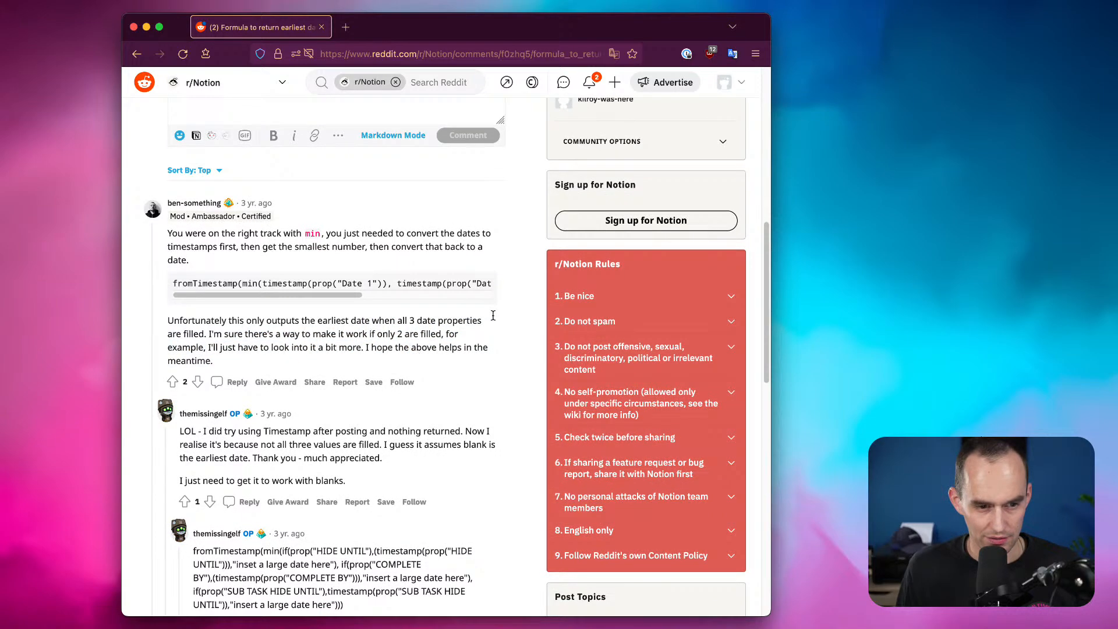
scroll(493, 315, "down", 5)
scroll(490, 315, "down", 20)
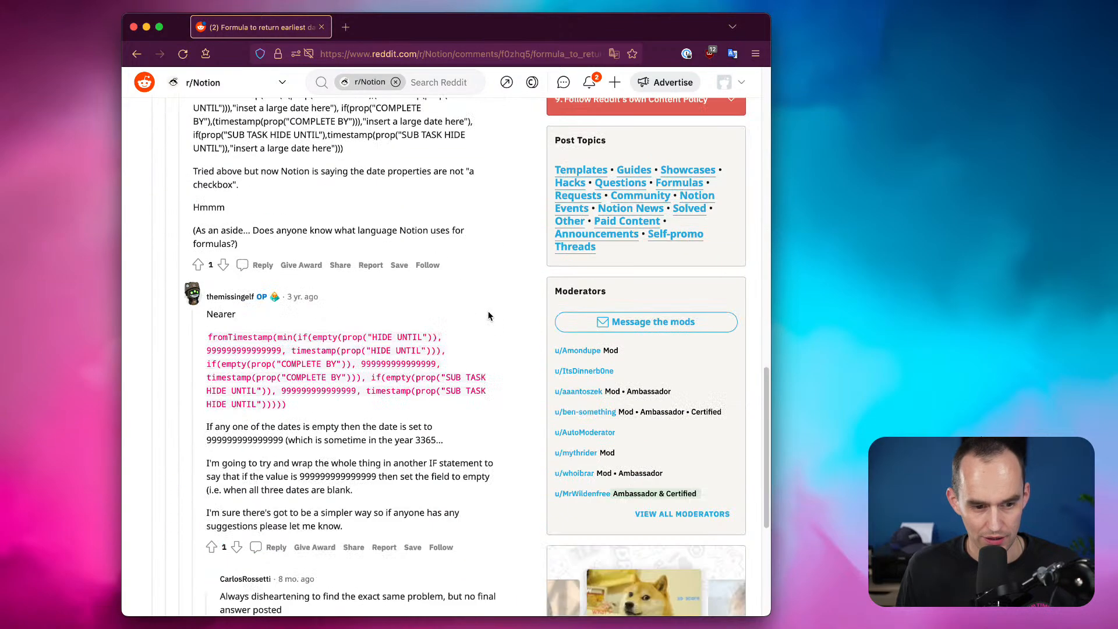
scroll(479, 280, "up", 20)
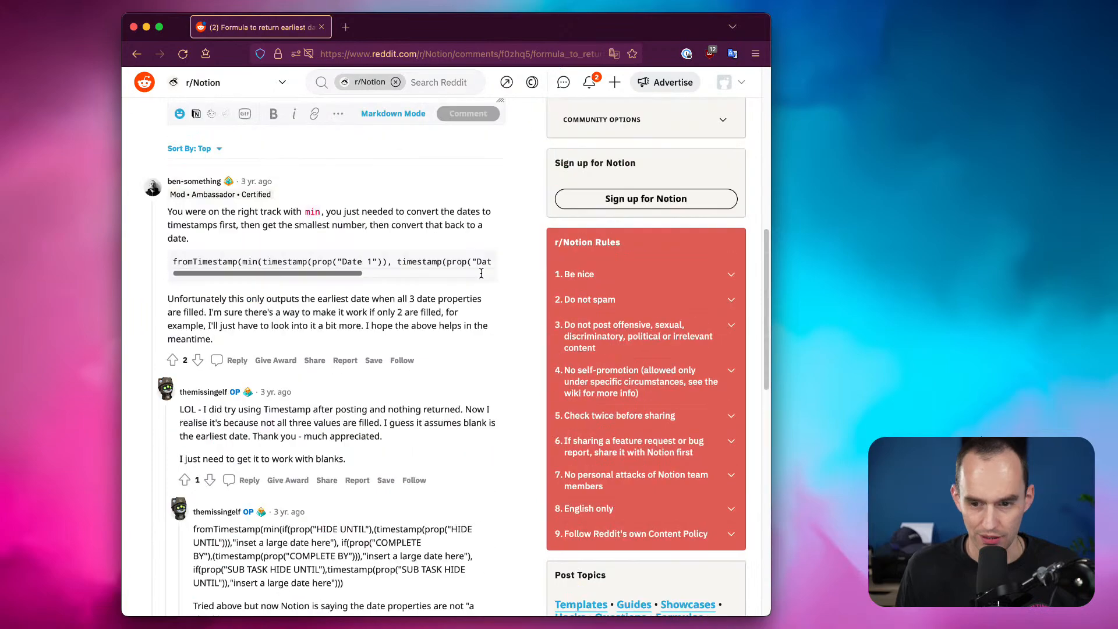
scroll(483, 273, "down", 10)
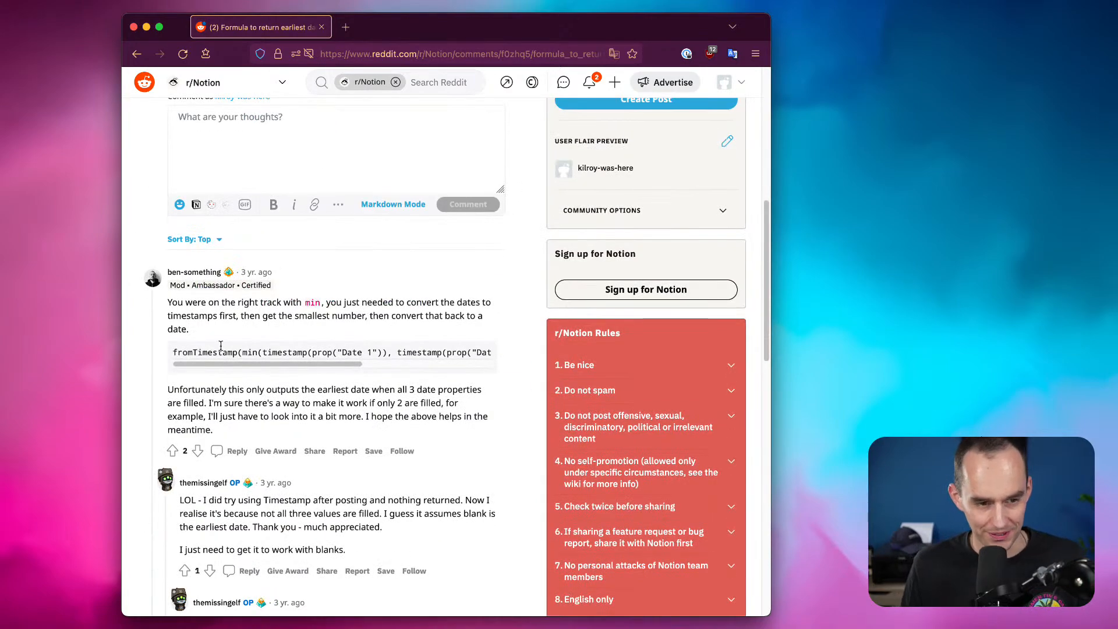
Copy the complete fromTimestamp(min(...)) formula from the top reply
left_click_drag(318, 365, 277, 365)
triple_click(281, 352)
key("super+c")
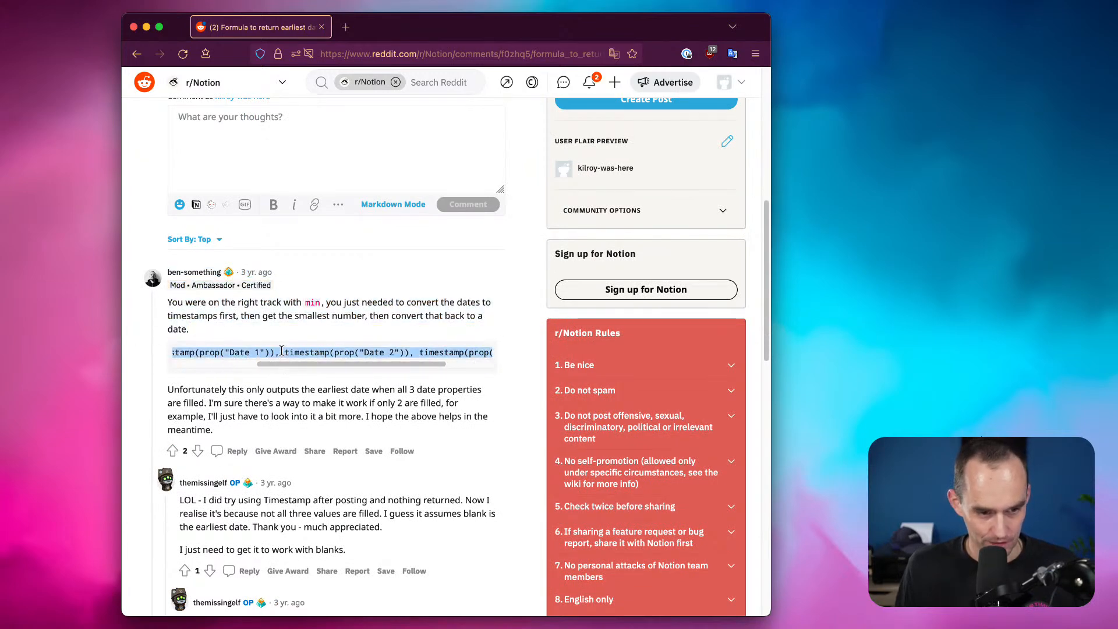
Switch to Notion and rename the Date property of the Tasks table as "Display Date"
left_click(829, 66)
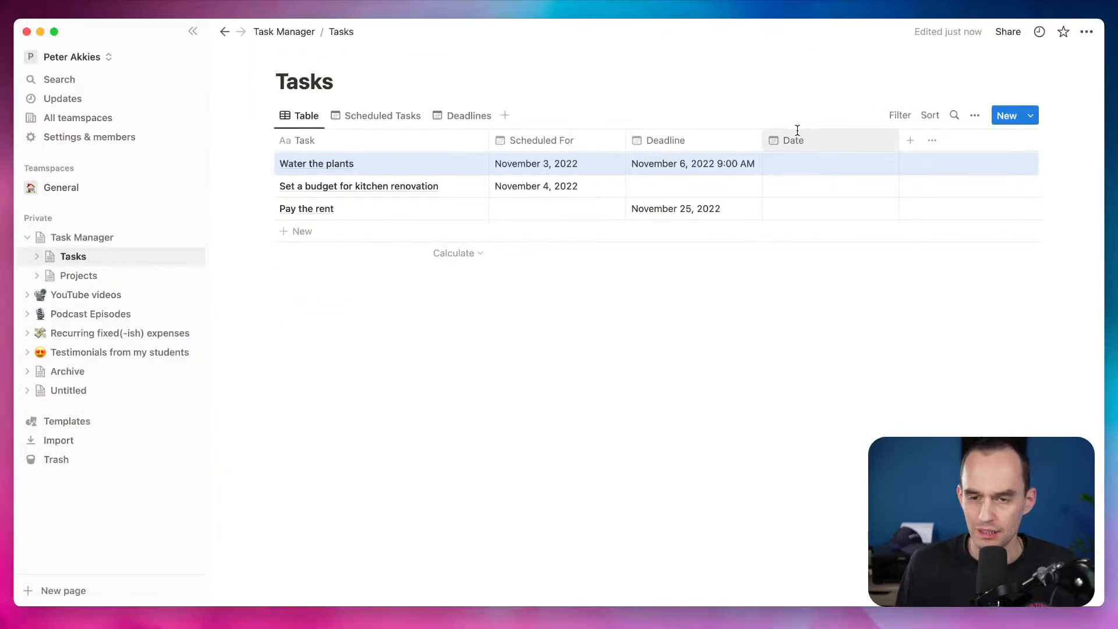
left_click(799, 143)
double_click(804, 169)
type("Displ")
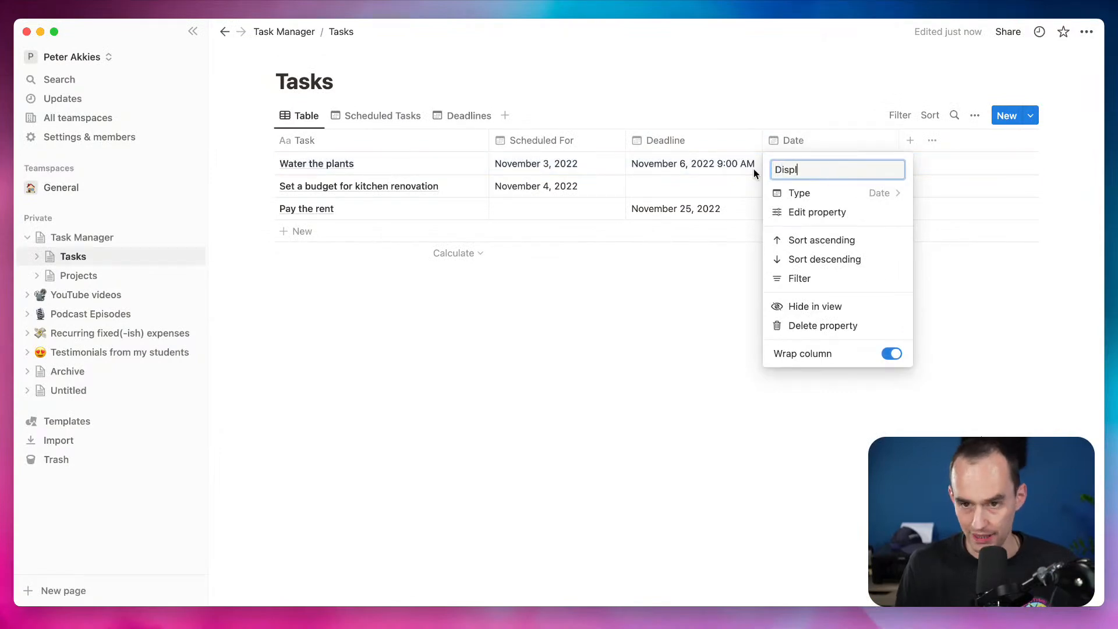
type("ay Date")
left_click(690, 289)
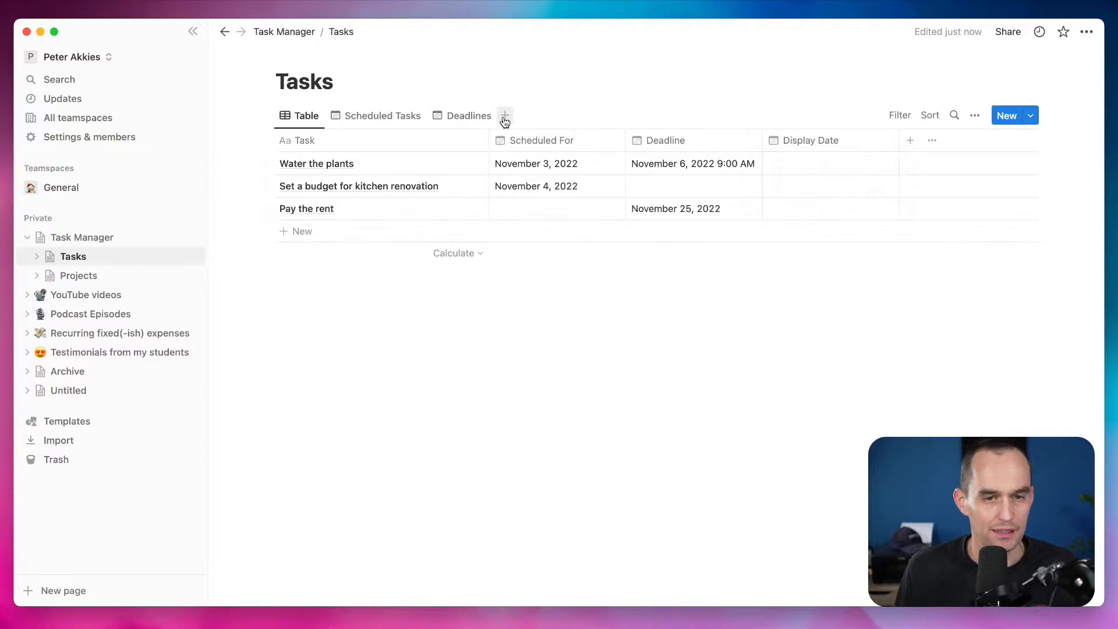
Change the Display Date property's type from Date to Formula
left_click(809, 162)
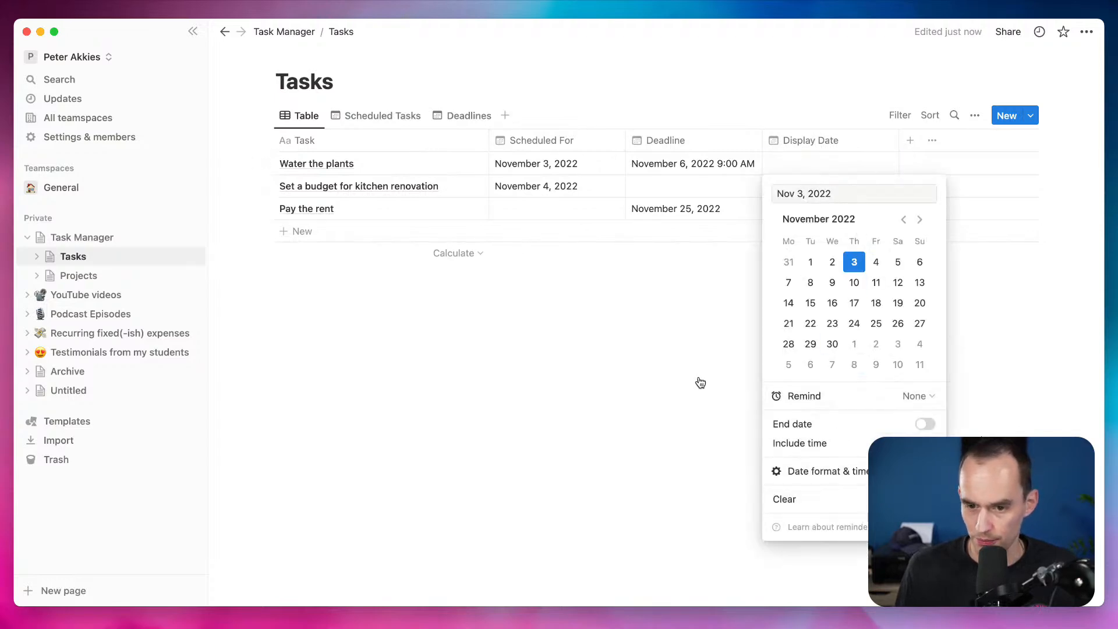
left_click(736, 366)
left_click(812, 139)
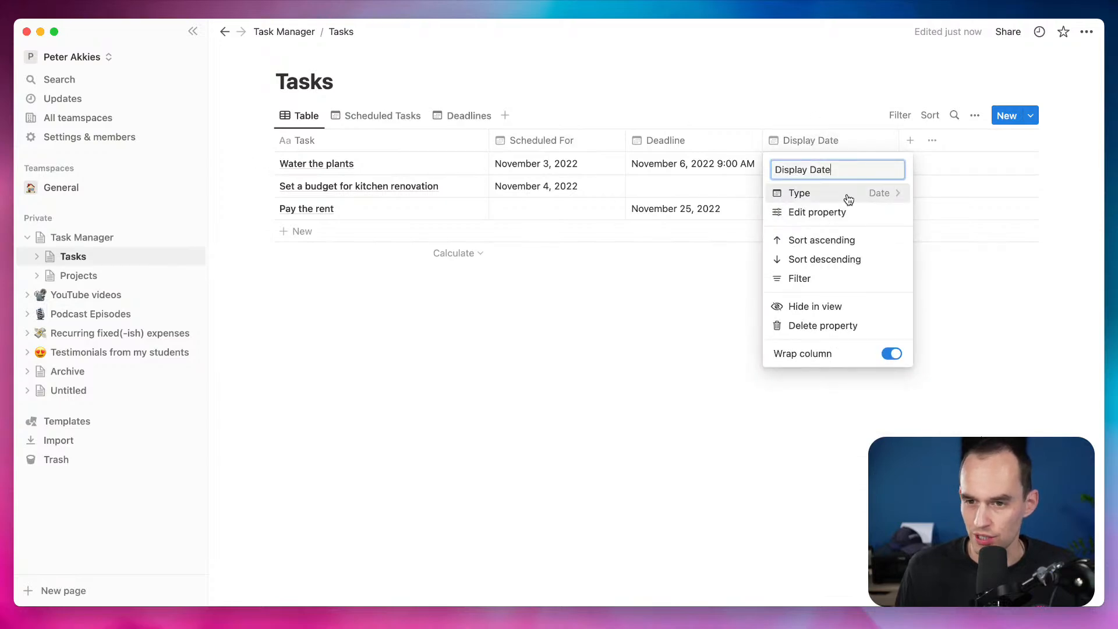
left_click(868, 193)
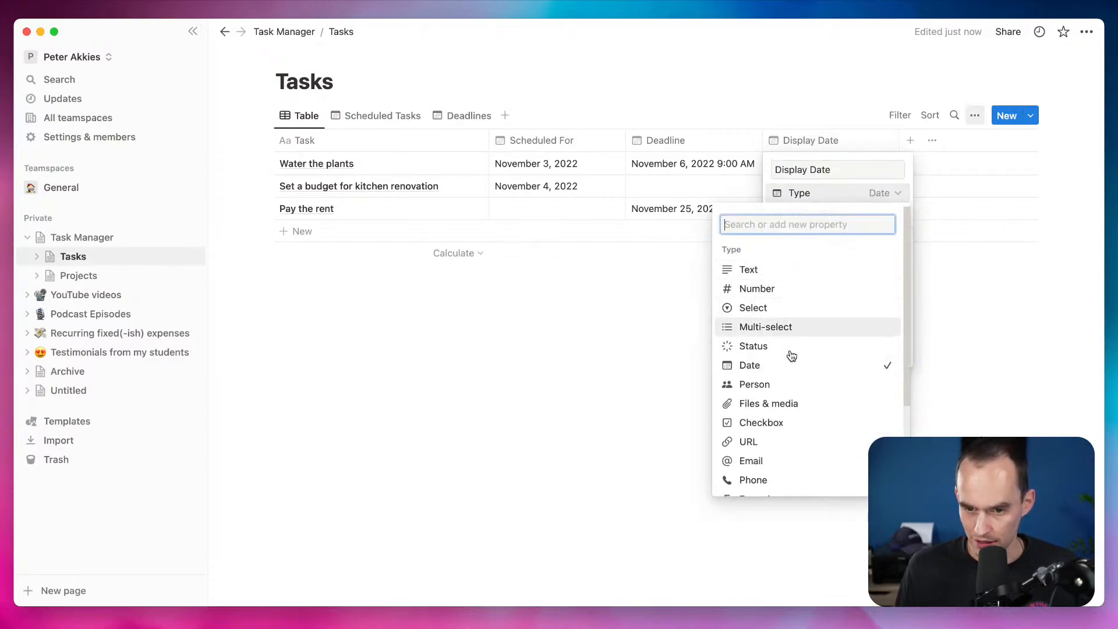
scroll(815, 427, "down", 3)
left_click(774, 379)
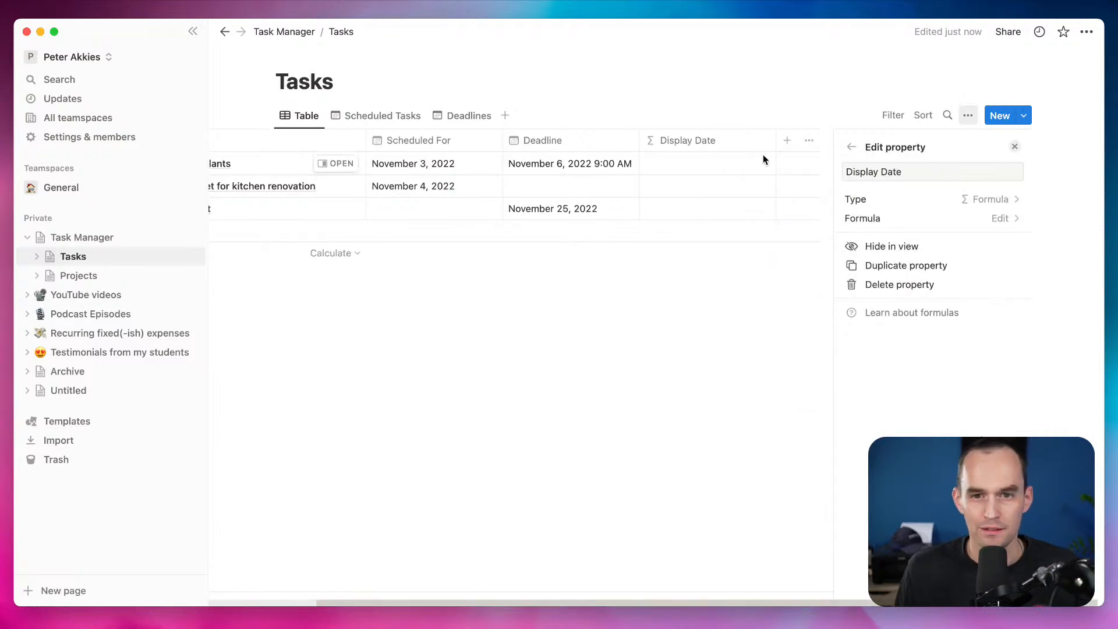
Paste the copied formula into the Display Date property and remove its third term, timestamp(prop("Date 3"))
left_click(699, 163)
left_click(810, 164)
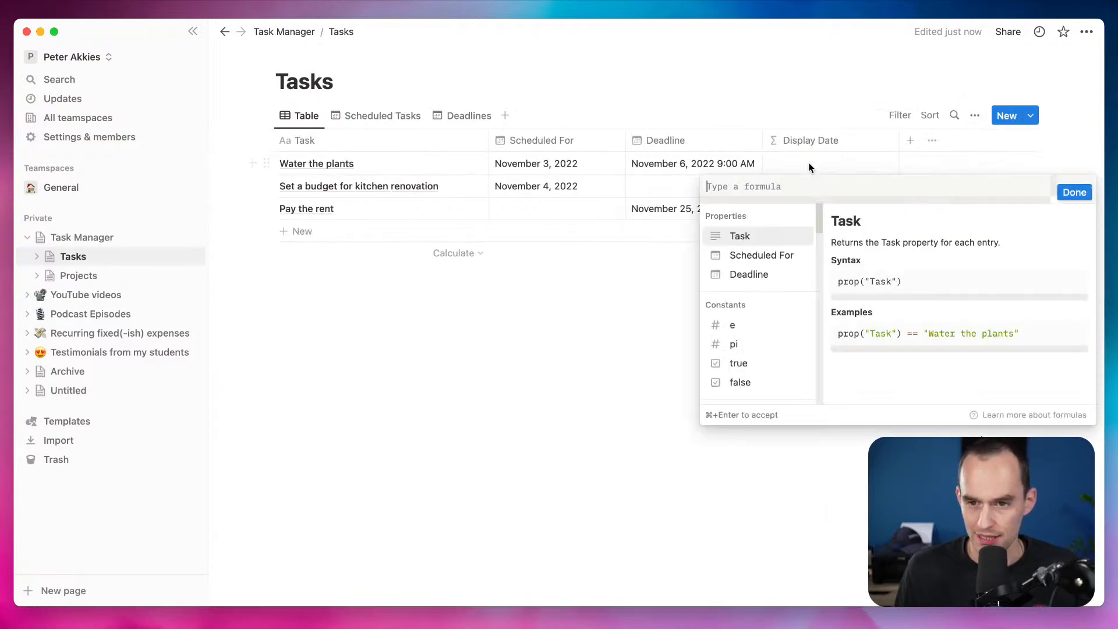
key("super+v")
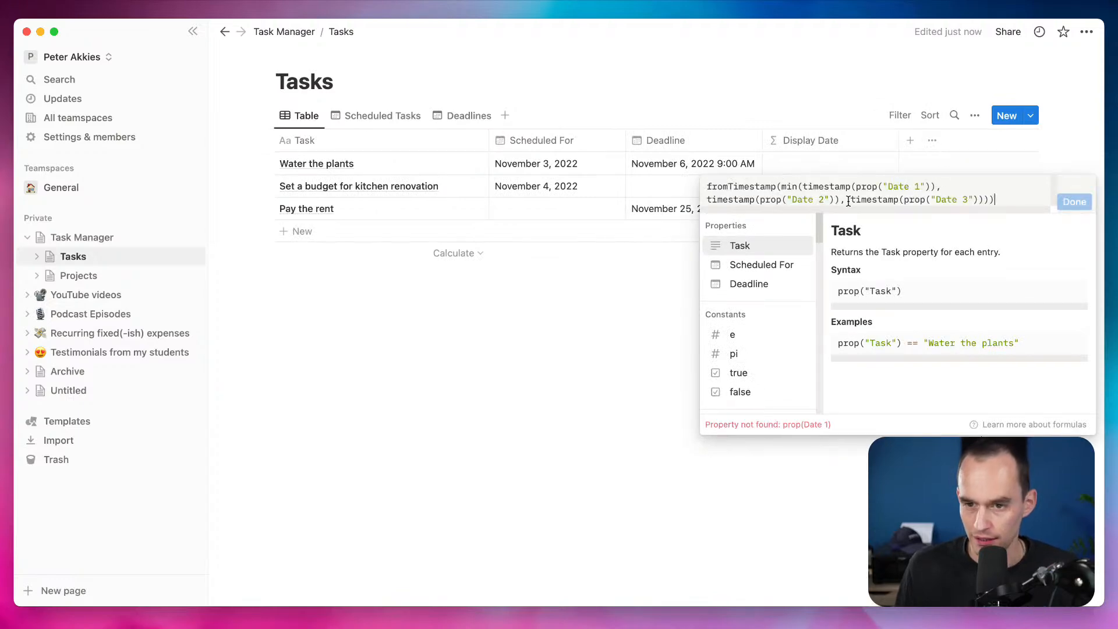
left_click_drag(844, 200, 981, 200)
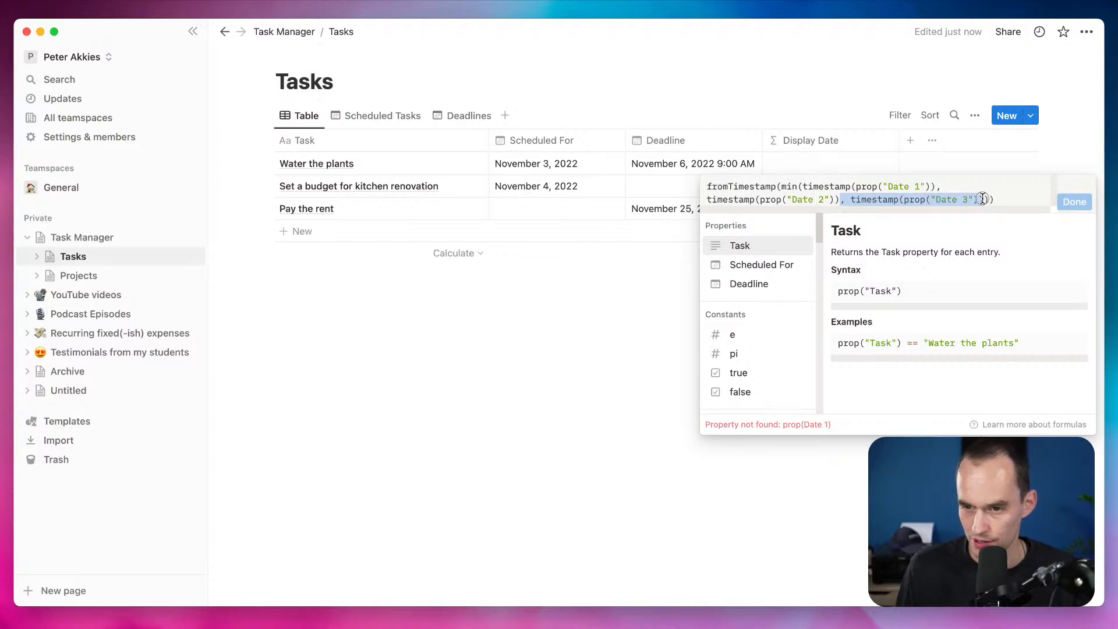
key("BackSpace")
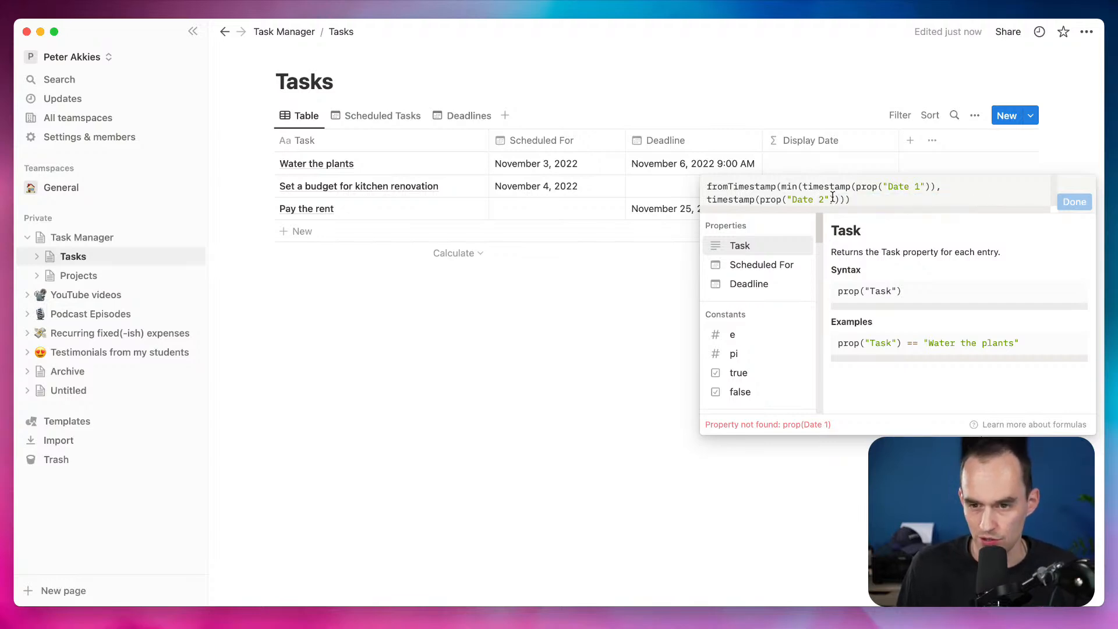
Replace "Date 1" with "Scheduled For" and "Date 2" with "Deadline" in the Display Date formula and save it
left_click_drag(886, 186, 911, 186)
type("Scheduled For")
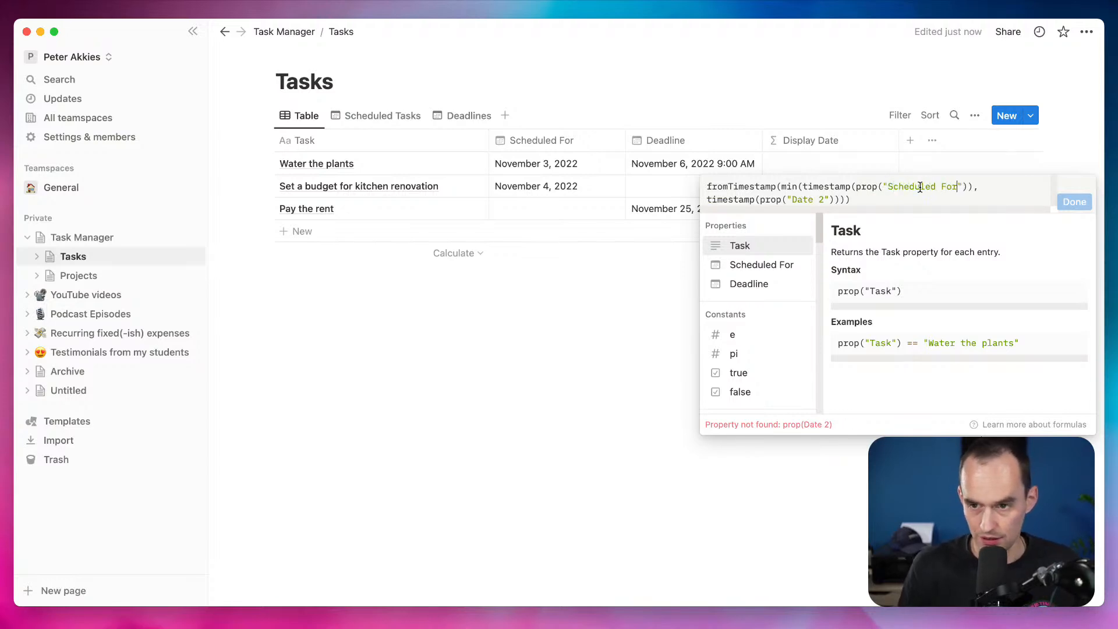
left_click_drag(793, 201, 826, 200)
type("Deadline")
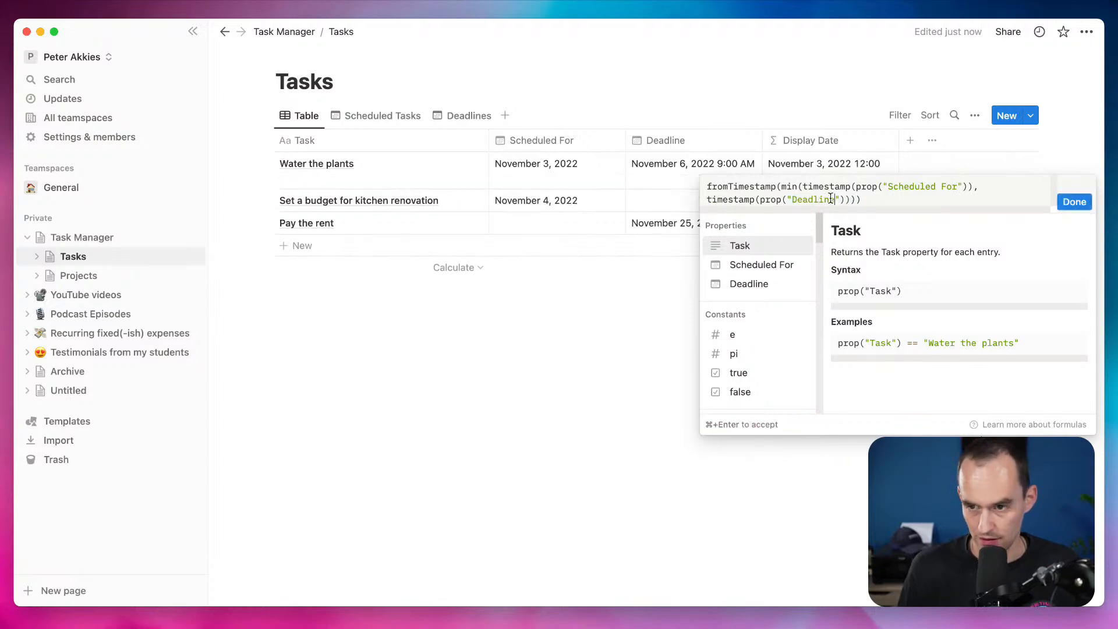
left_click(1068, 203)
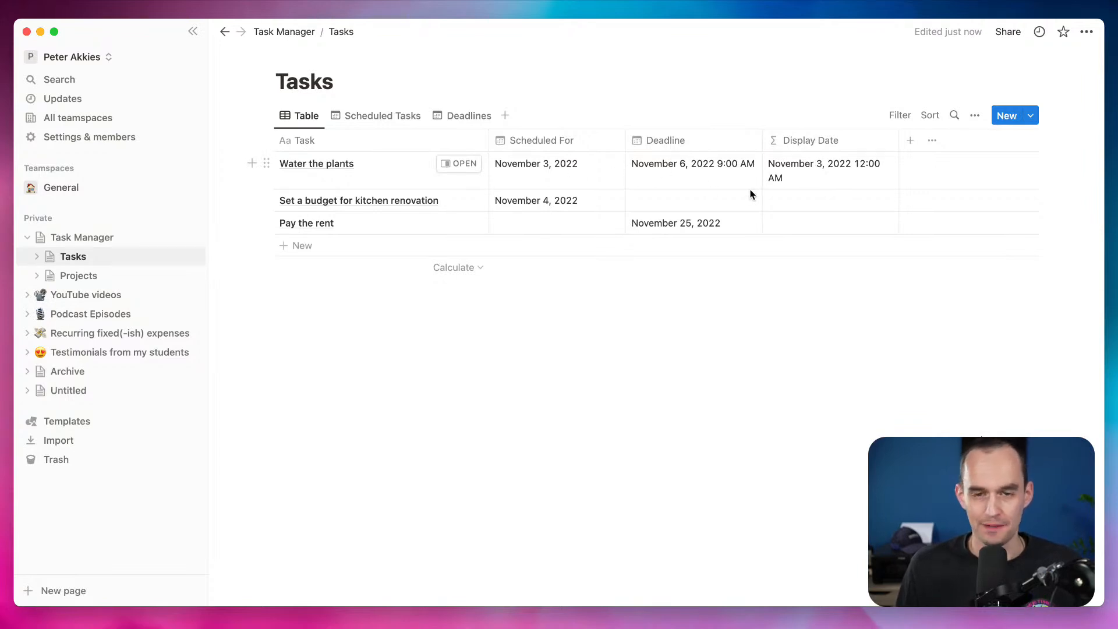
Review the Display Date formula from the Water the plants row, including the fromTimestamp function's description
double_click(813, 167)
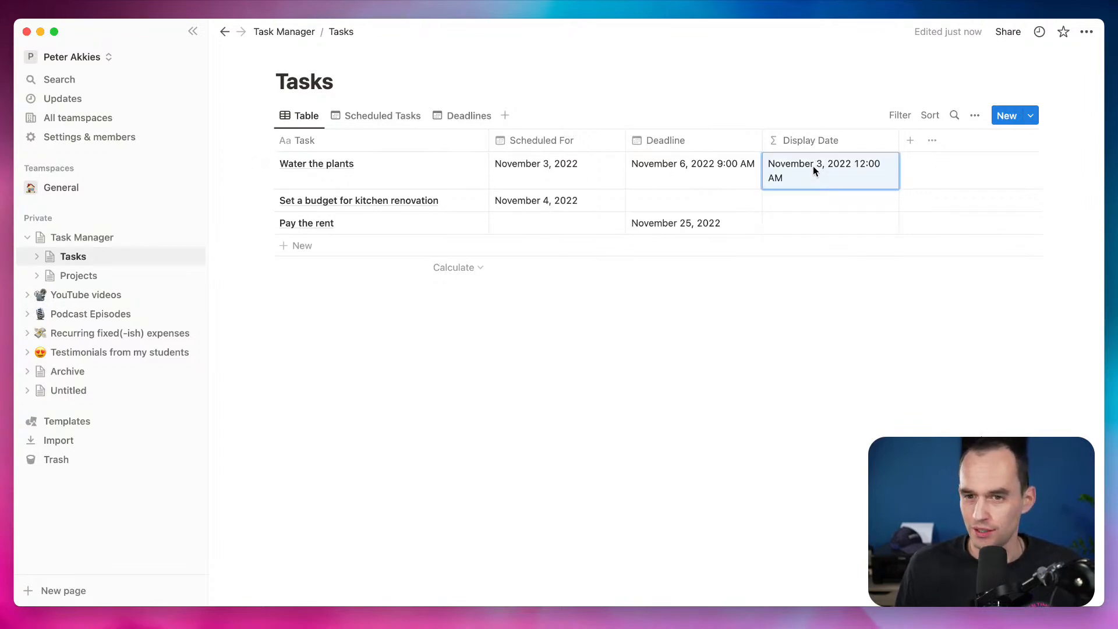
left_click(832, 168)
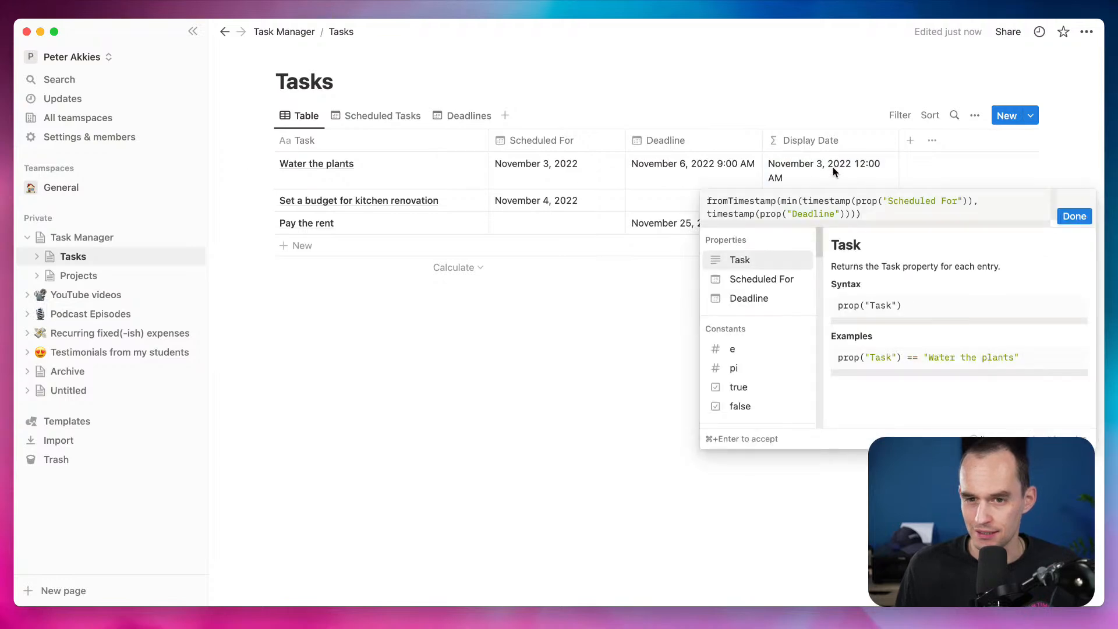
left_click(707, 202)
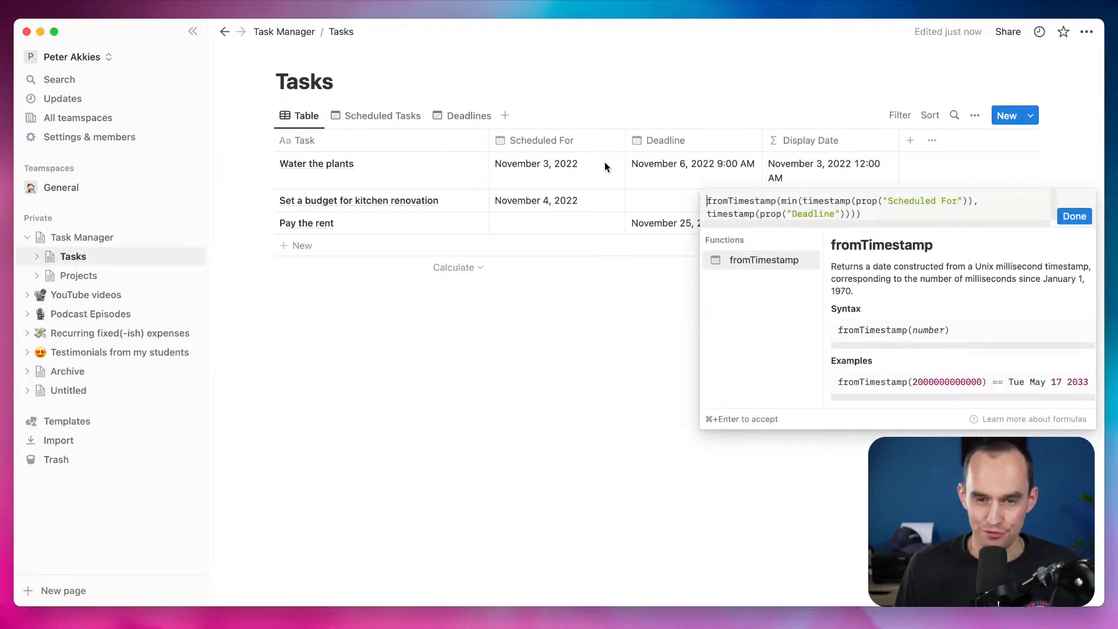
left_click(633, 295)
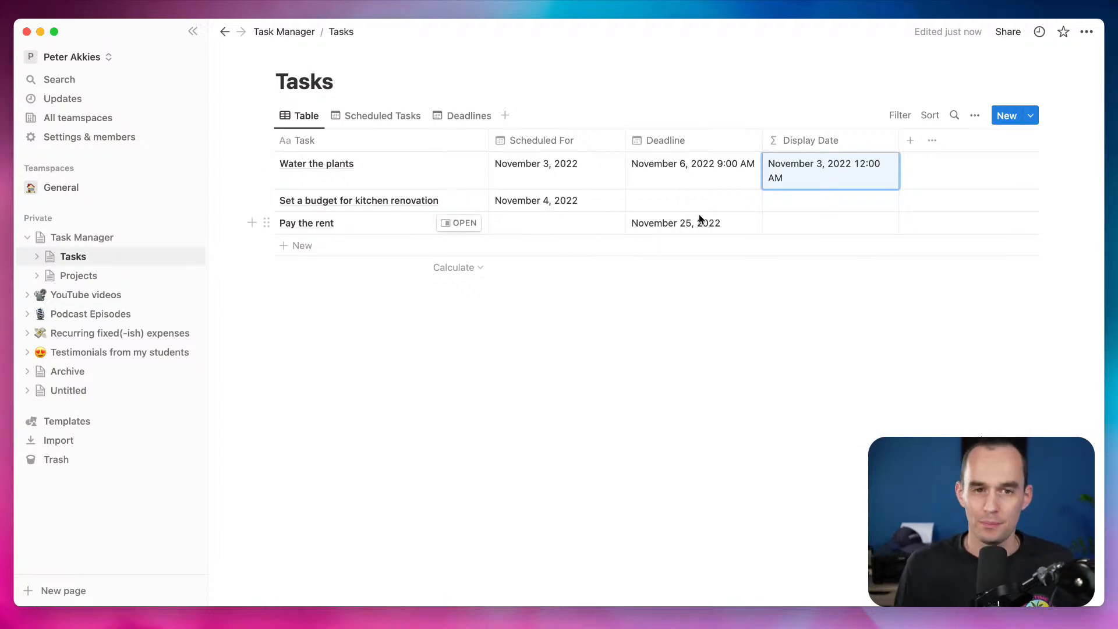
Add a calendar view named "Calendar" to Tasks, shown by Display Date, and return to the Table view
left_click(505, 115)
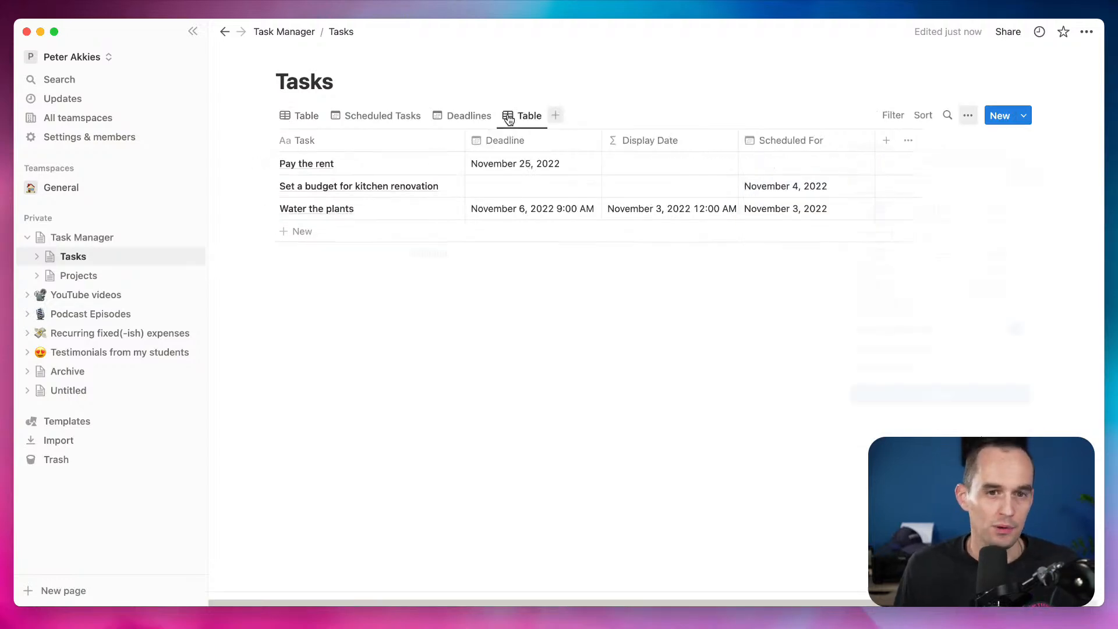
left_click(871, 259)
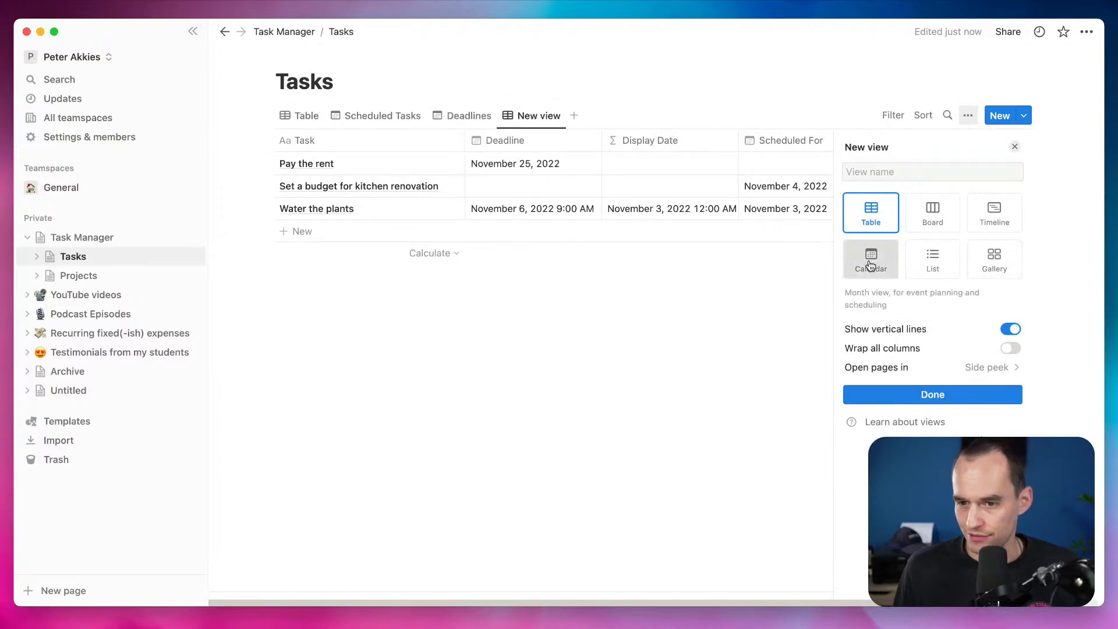
left_click(889, 172)
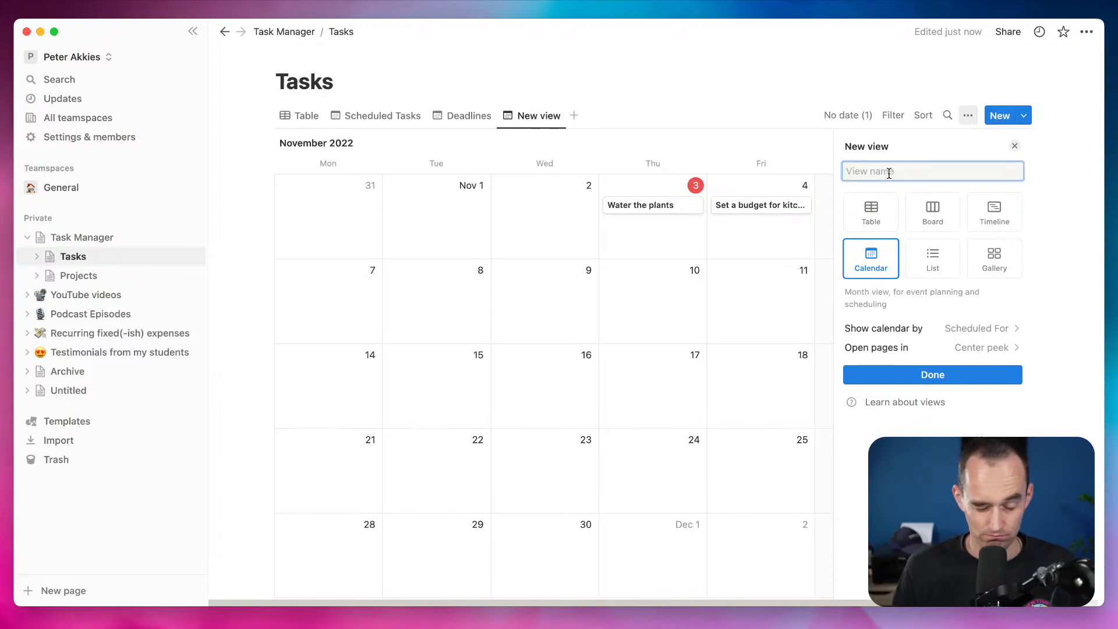
type("Calendar")
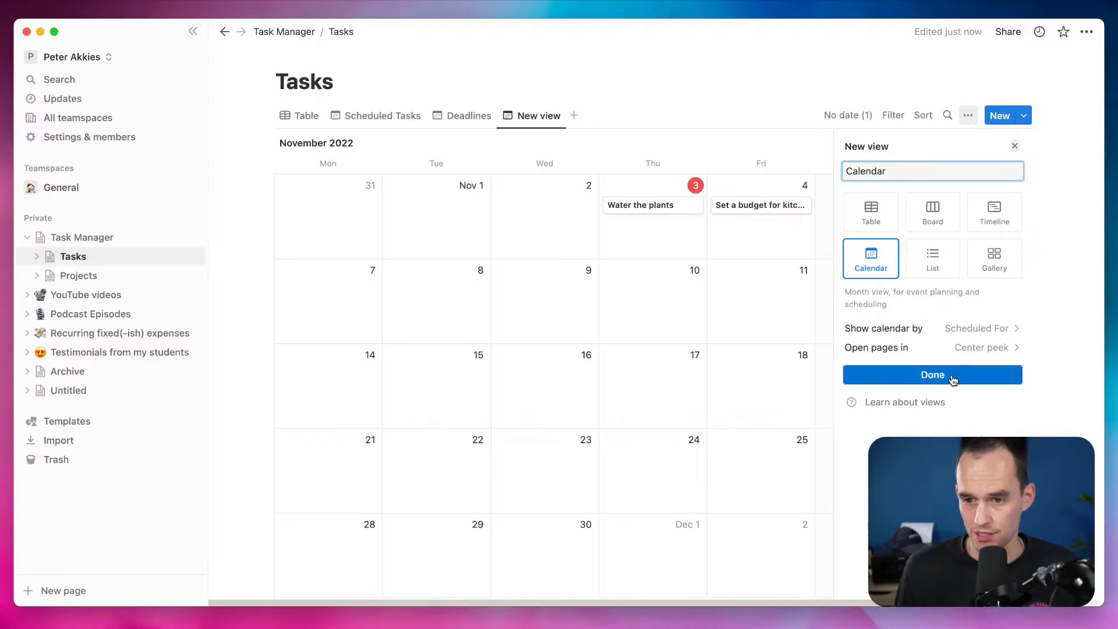
left_click(971, 327)
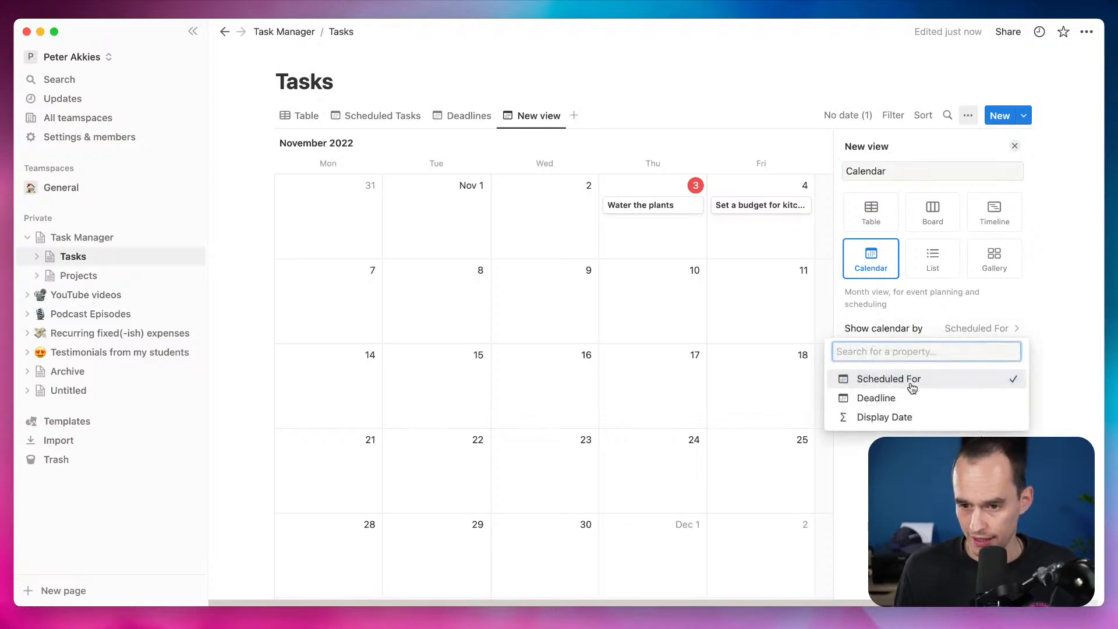
left_click(904, 419)
left_click(948, 370)
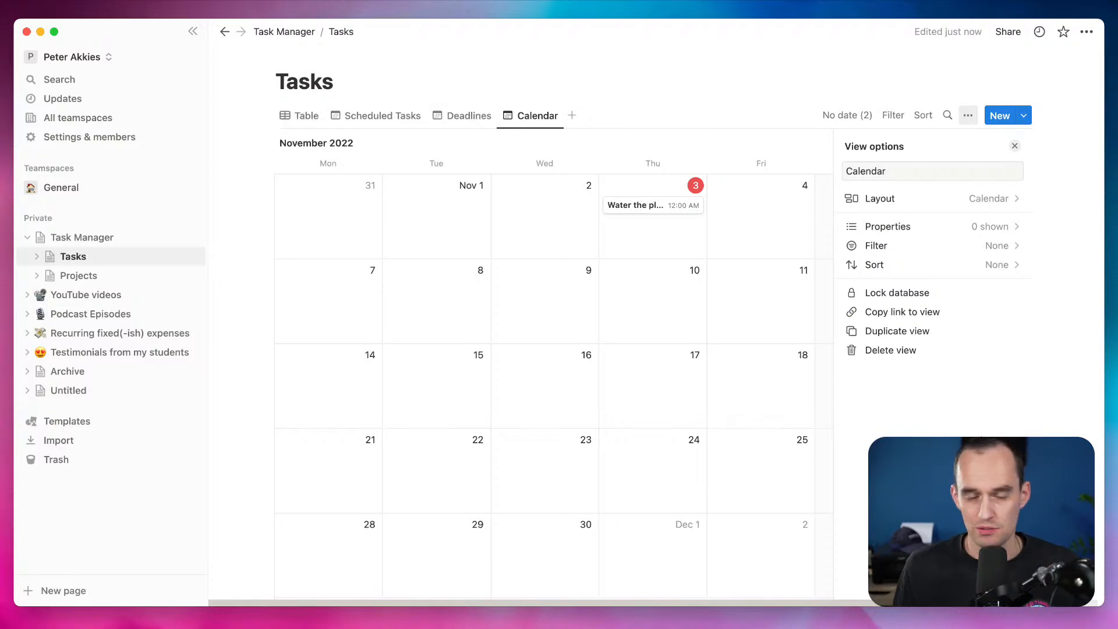
left_click(310, 119)
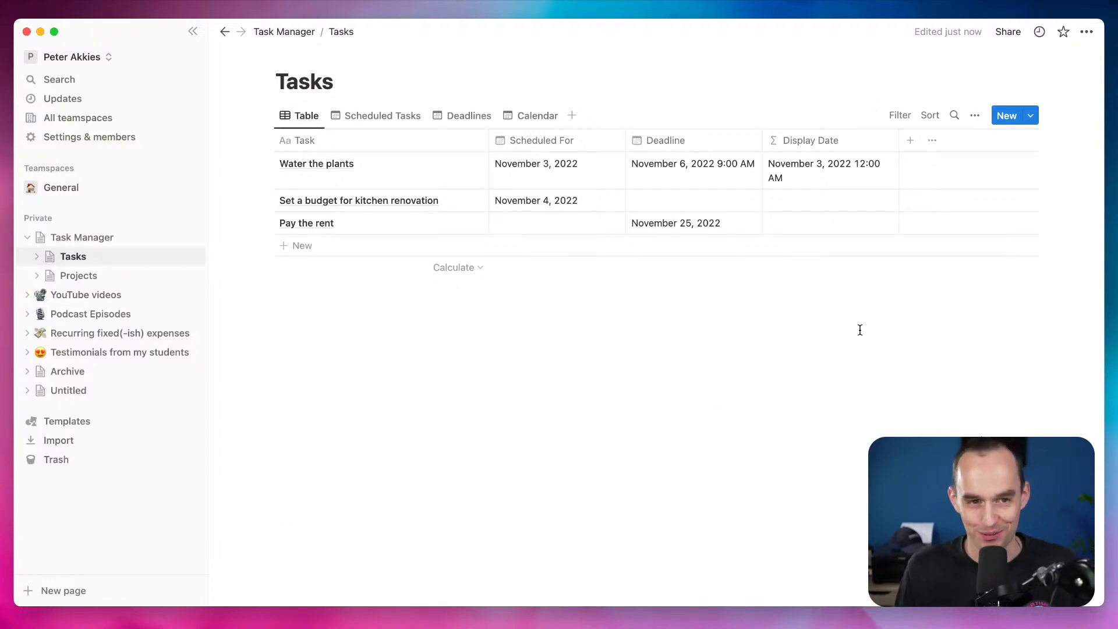
Add a text property named "Notes" to the Tasks table
mouse_move(859, 275)
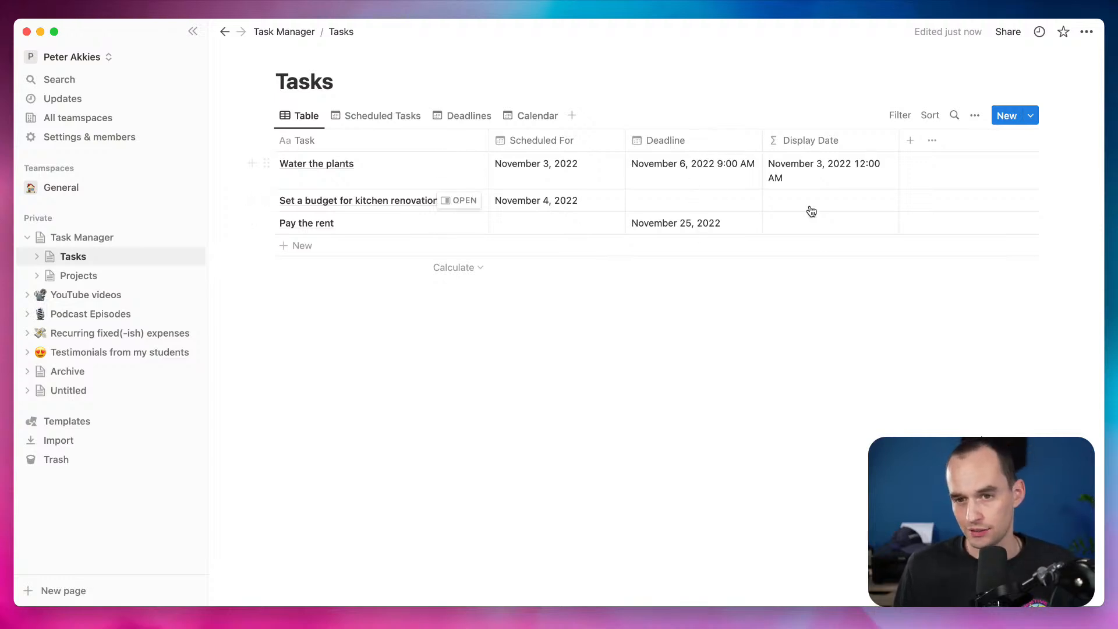
left_click(910, 140)
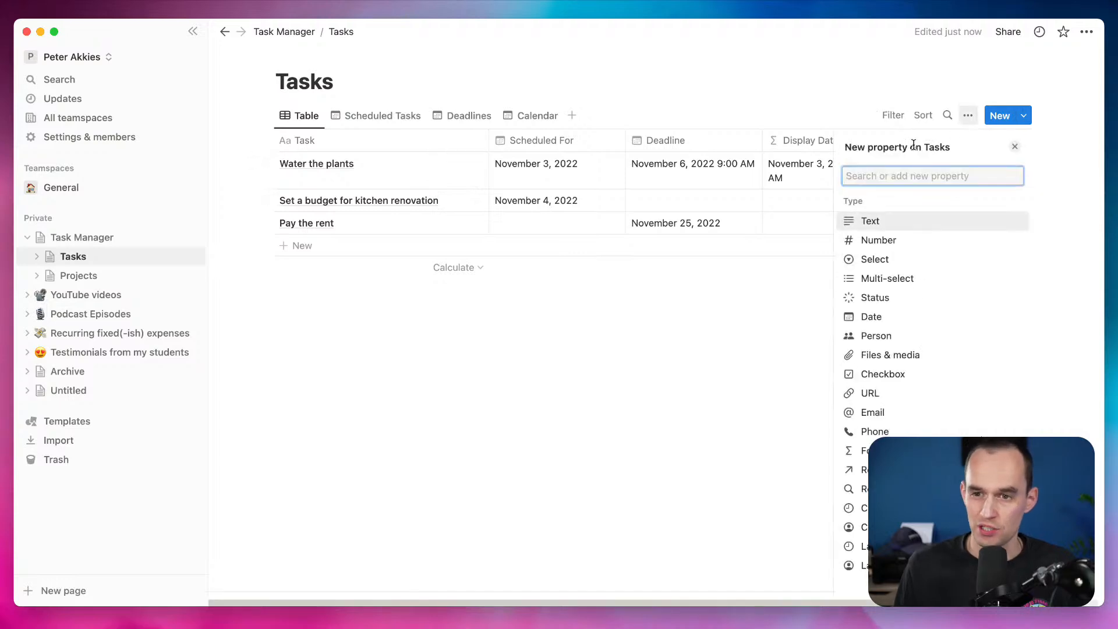
type("Notes")
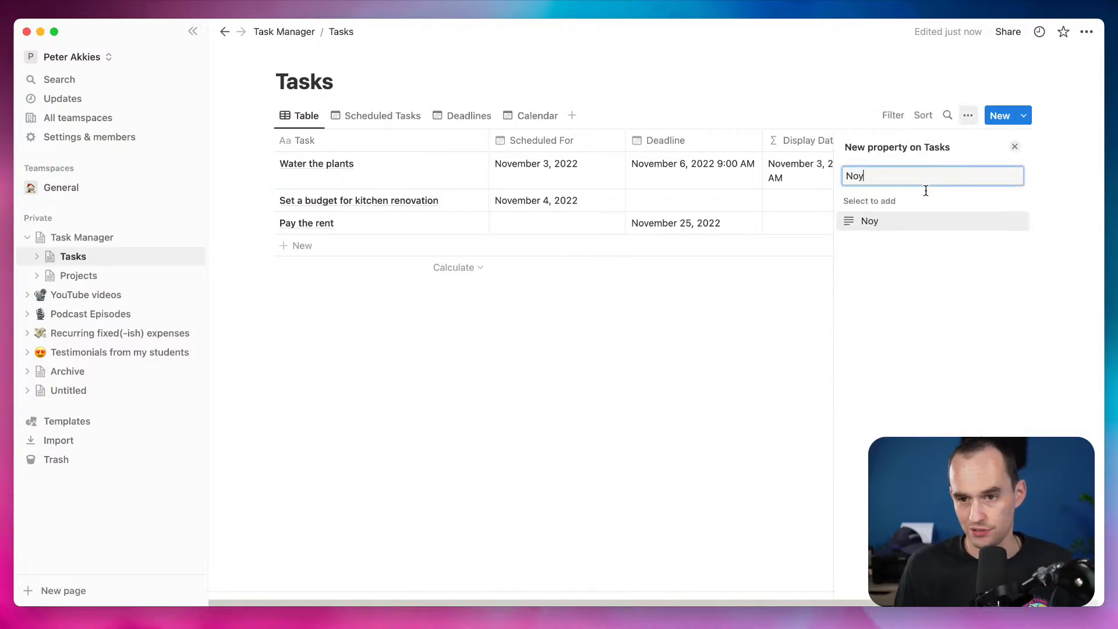
left_click(918, 226)
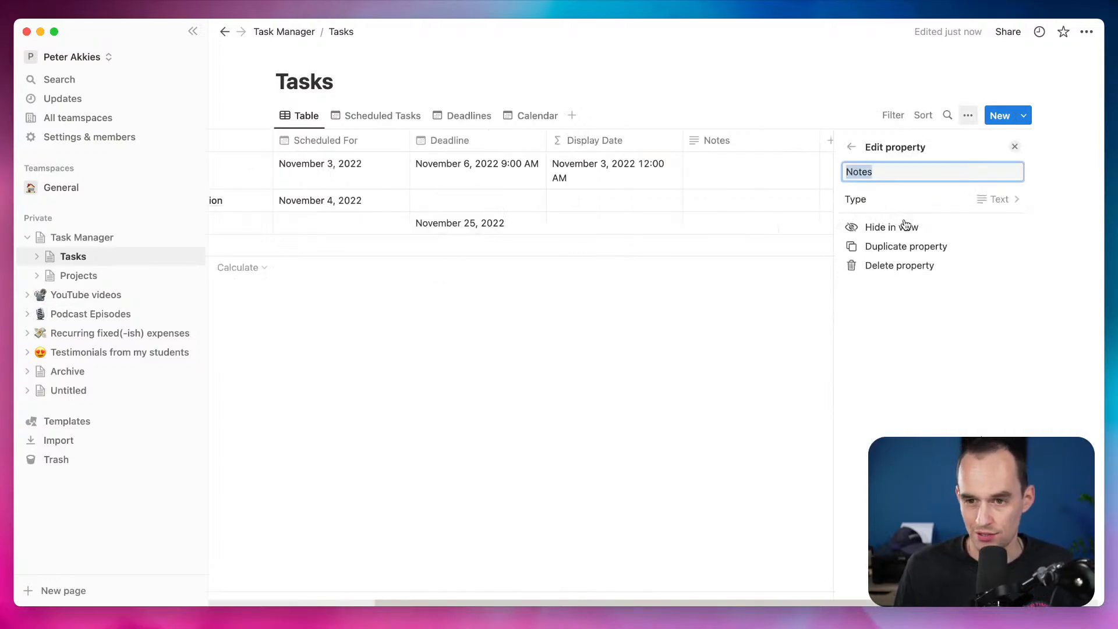
left_click(766, 300)
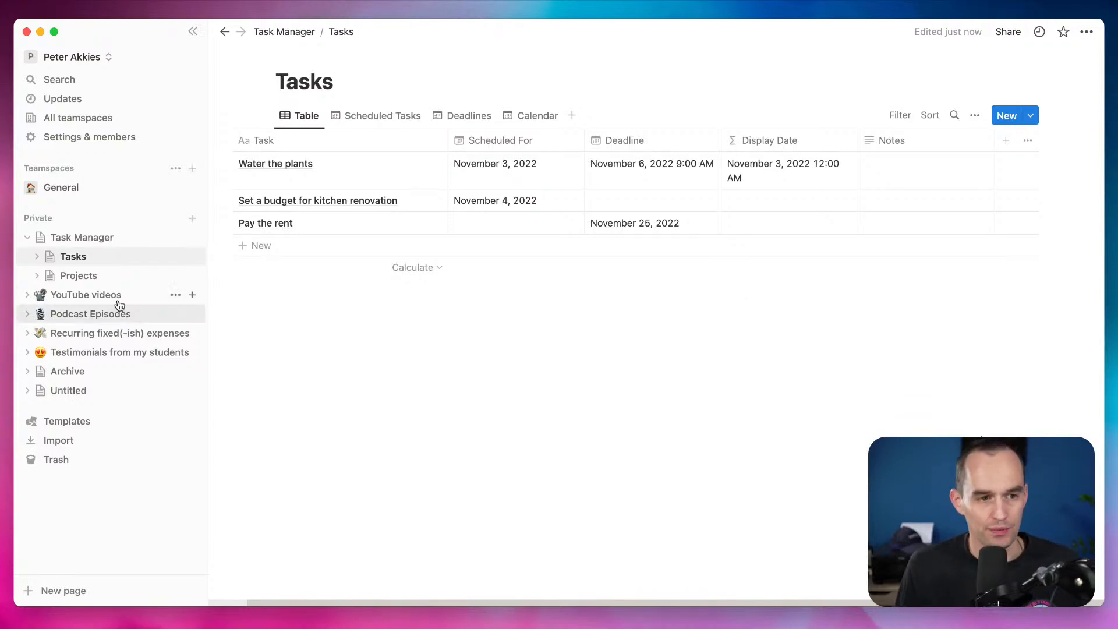
Open the Projects database and name its three entries "Renovate the kitchen", "Apply for new passport" and "Write report"
left_click(99, 276)
left_click(356, 162)
type("Renova")
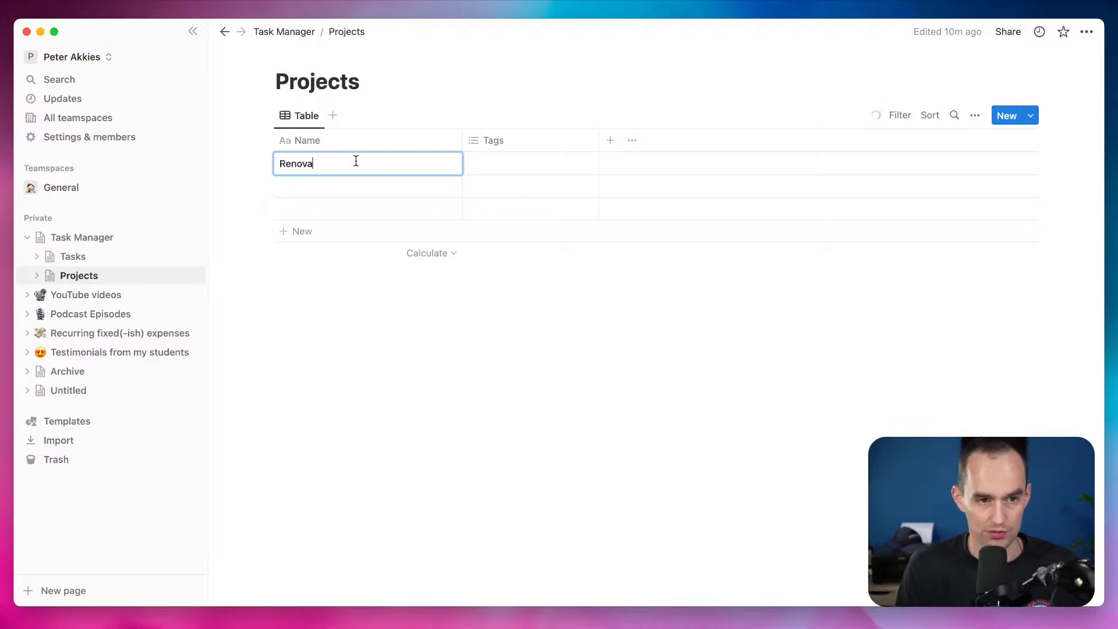
type("te the kitcheb")
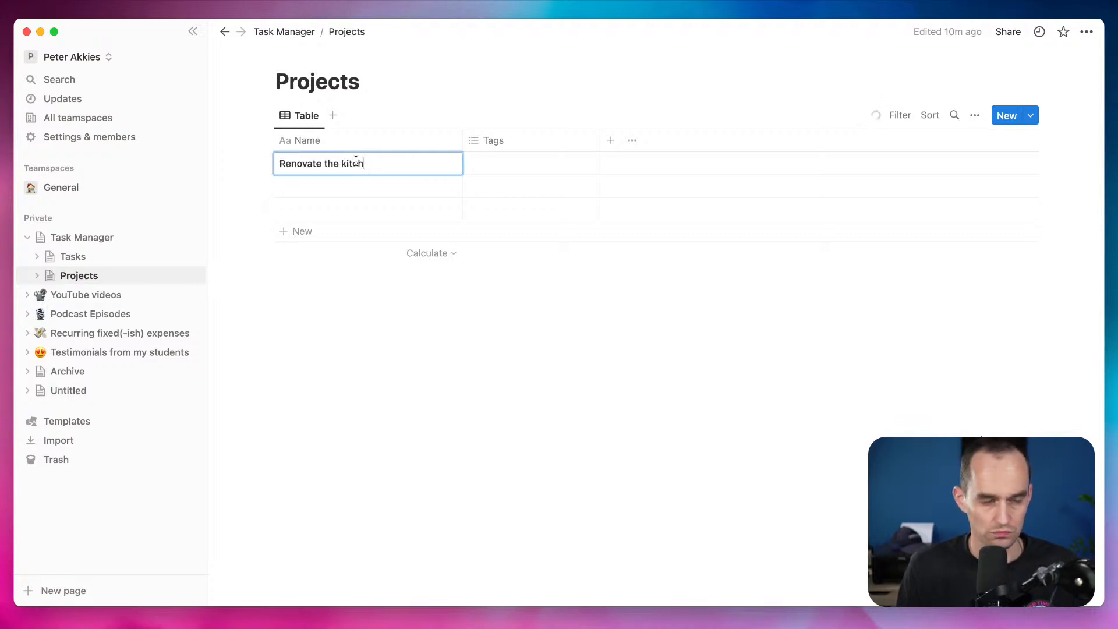
key("BackSpace")
type("n")
left_click(361, 190)
type("Apply for new passport")
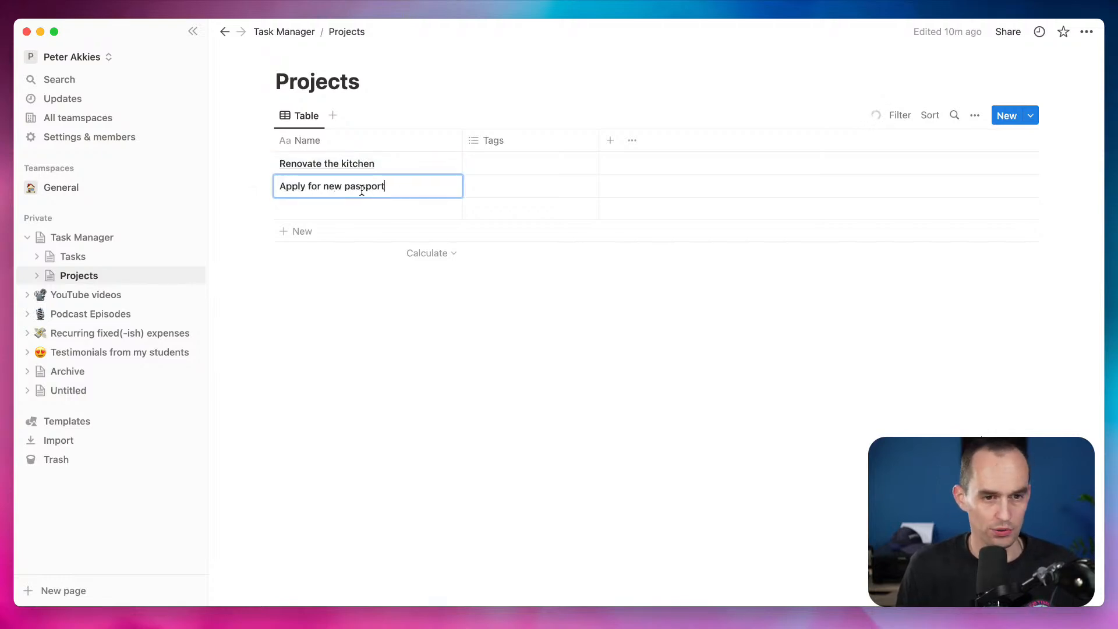
key("Return")
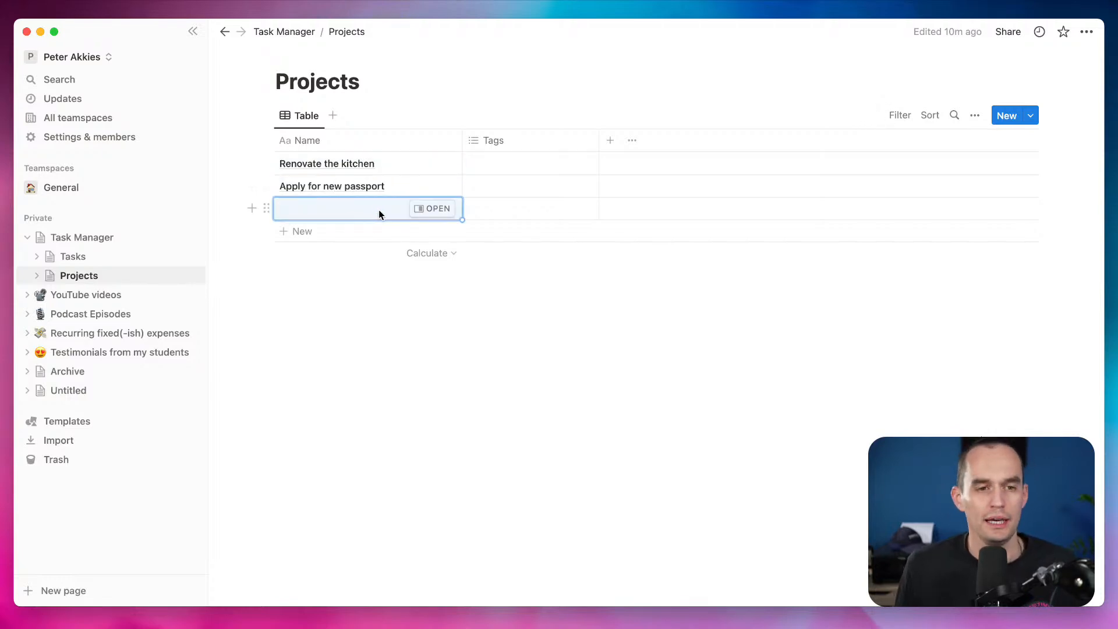
left_click(380, 207)
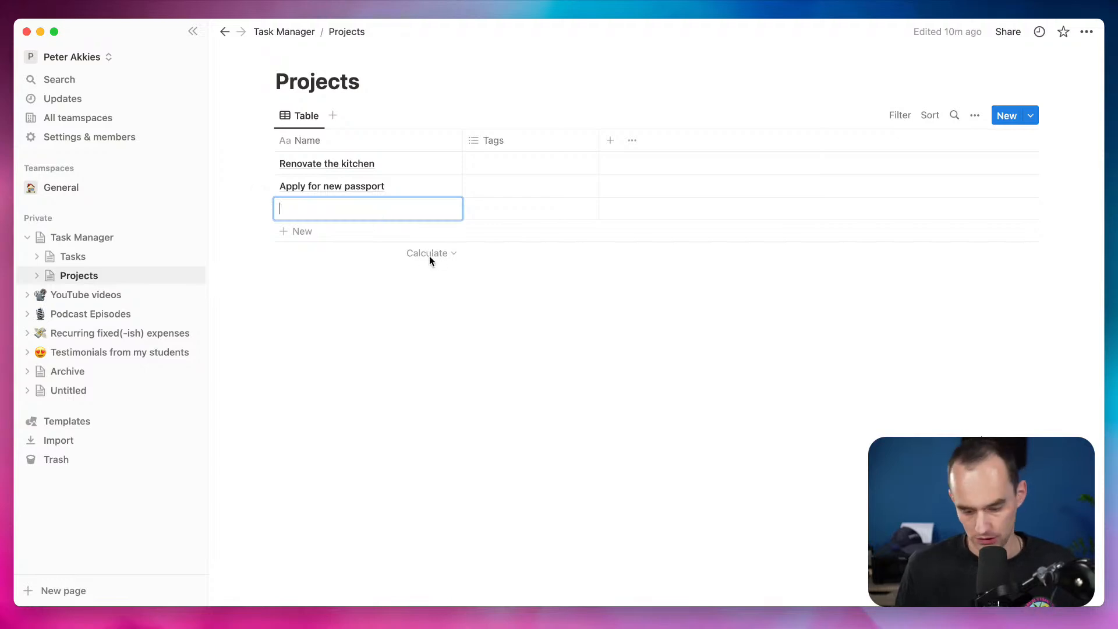
type("Write report")
key("Escape")
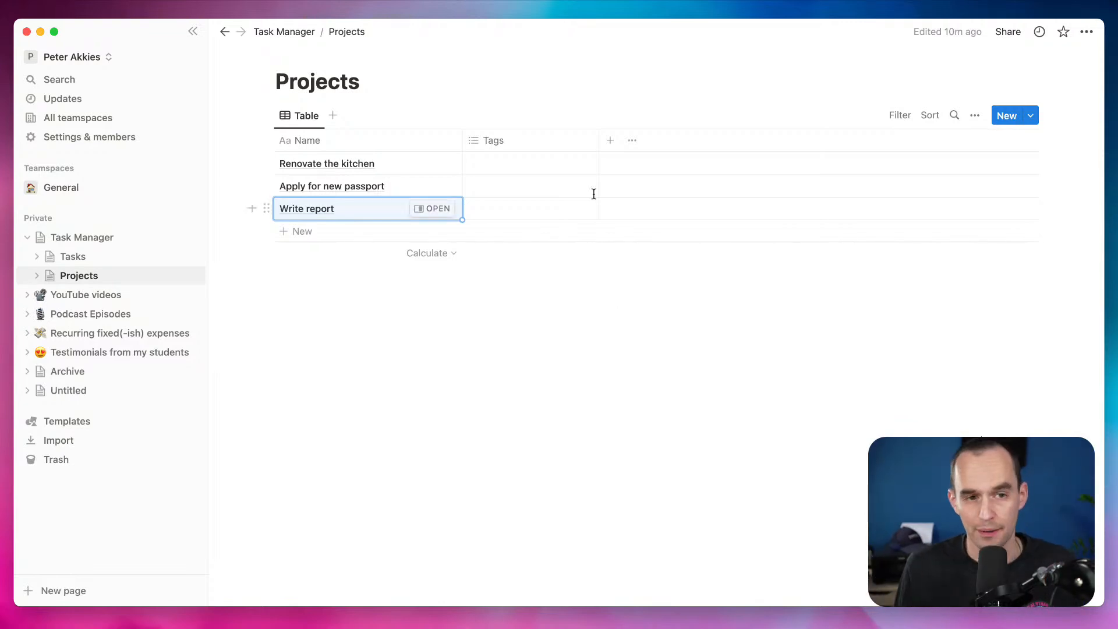
Rename the Tags property in Projects to "Scheduled For" and change its type to Date
left_click(513, 143)
double_click(521, 165)
type("Scheduled For")
left_click(566, 193)
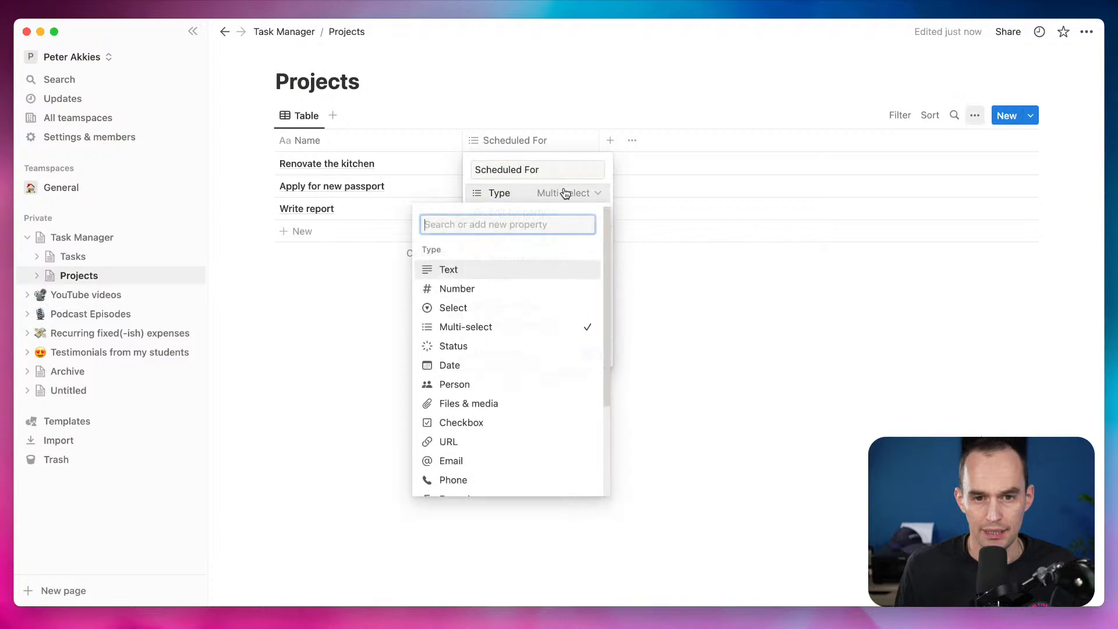
left_click(516, 365)
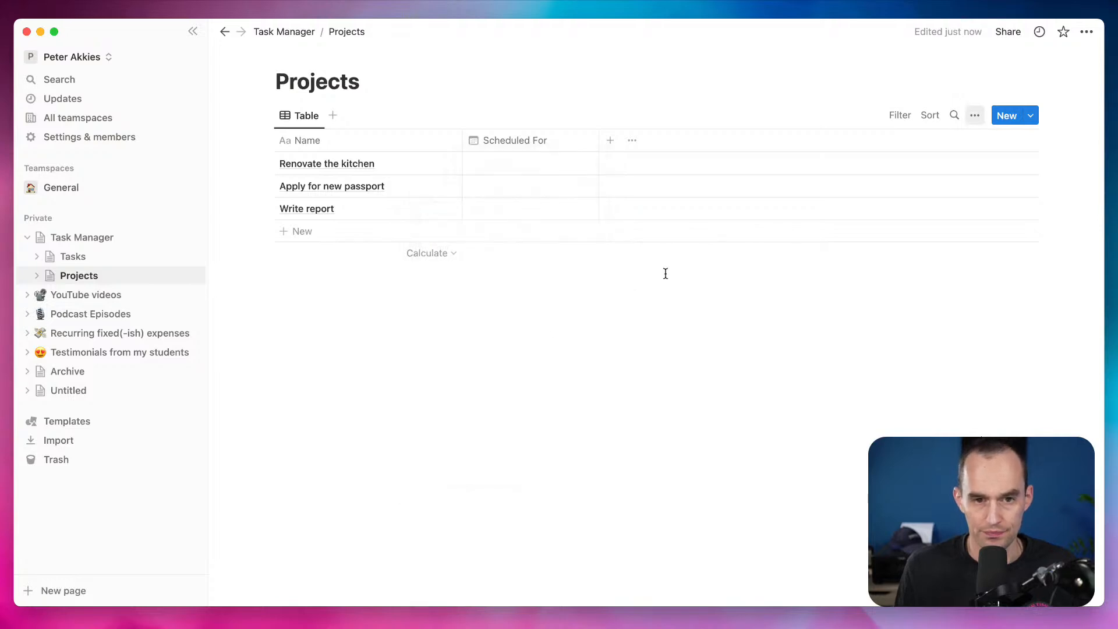
Add a Date property named "Deadline" to the Projects table
left_click(610, 141)
left_click(879, 318)
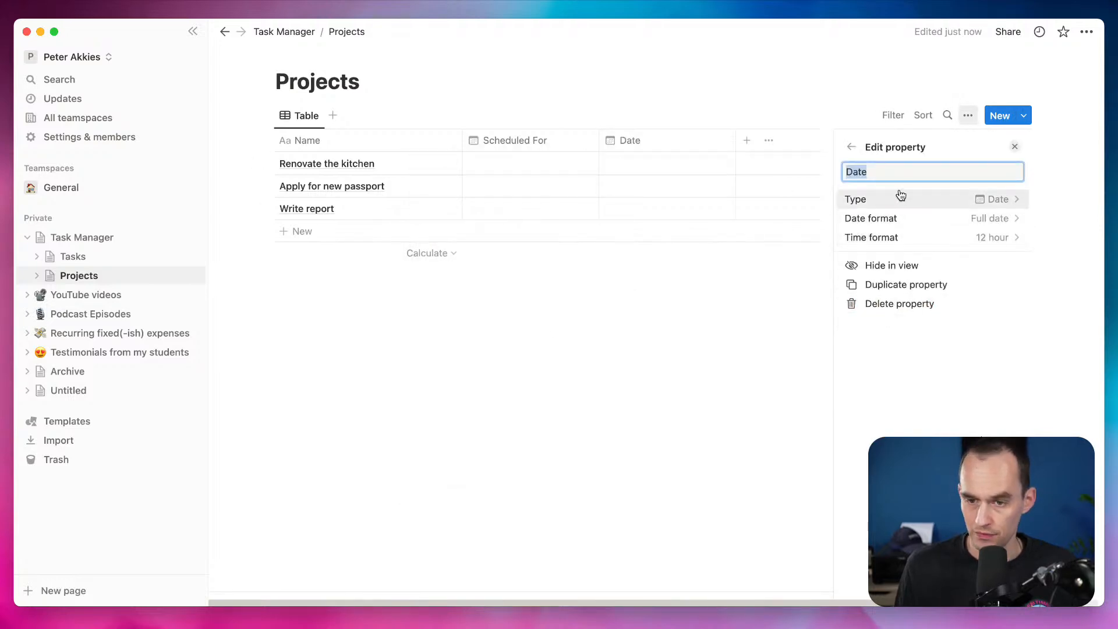
type("Deadline")
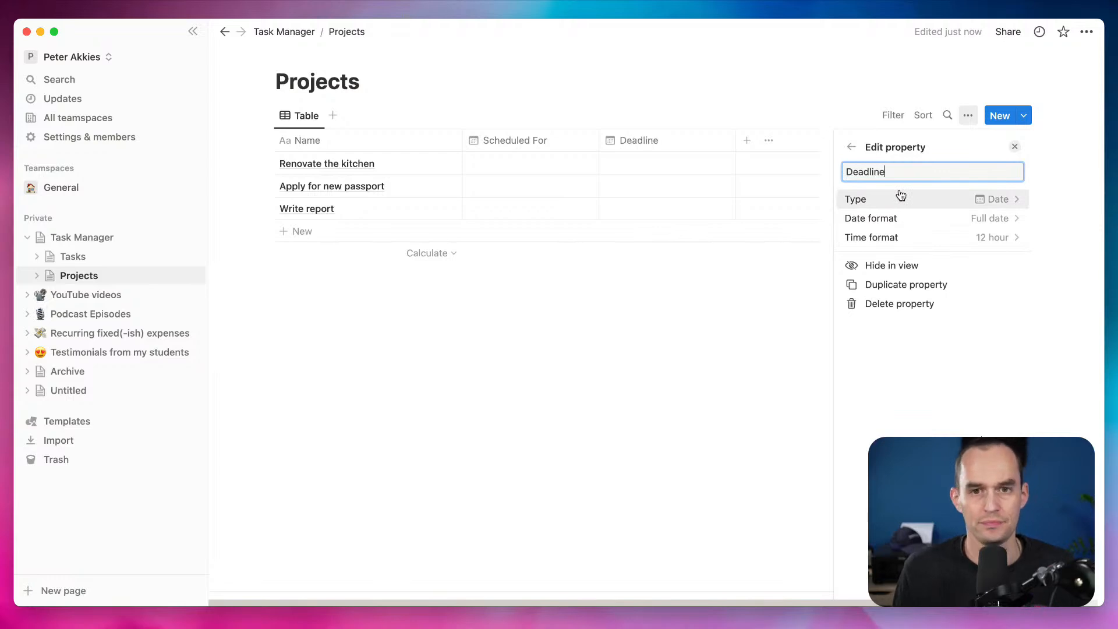
left_click(704, 357)
Add a property named "Display Date" to Projects and set its type to Formula
left_click(747, 140)
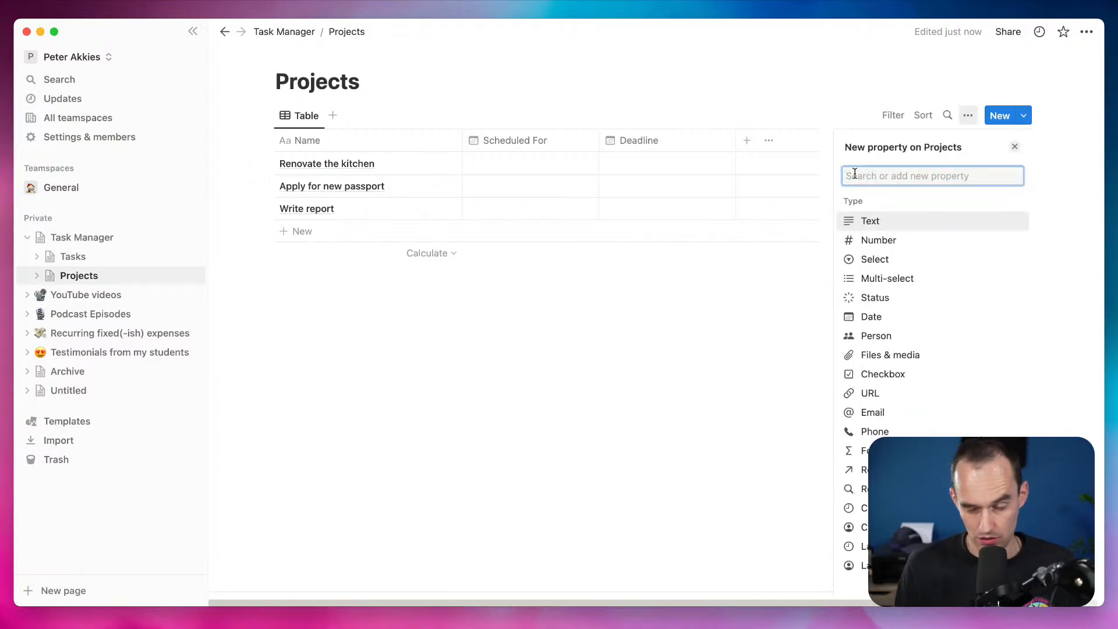
type("Display Date")
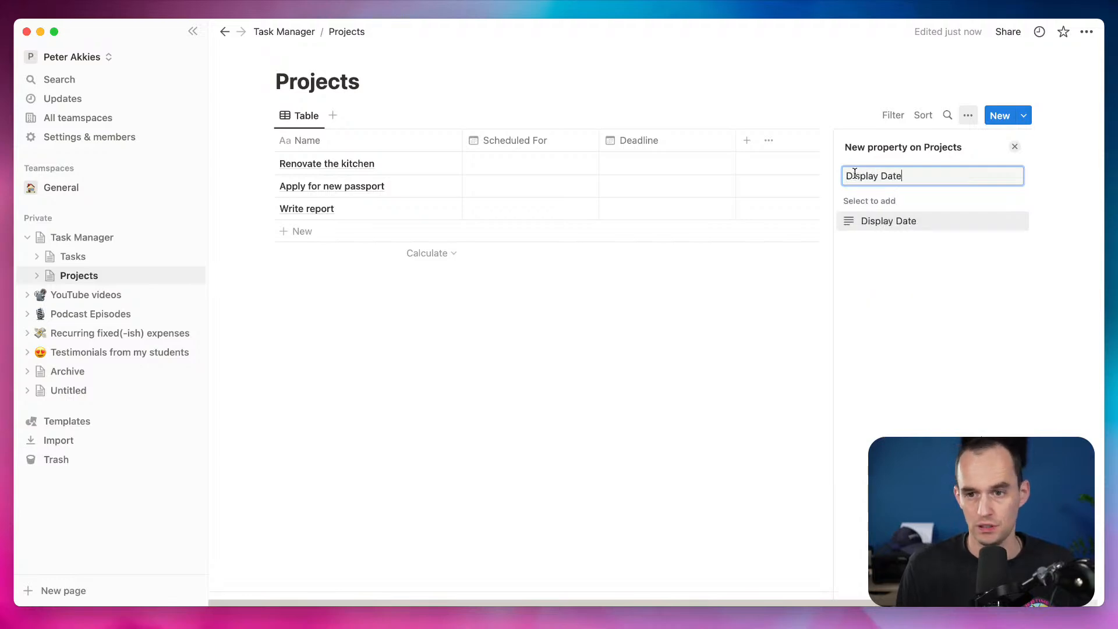
key("Return")
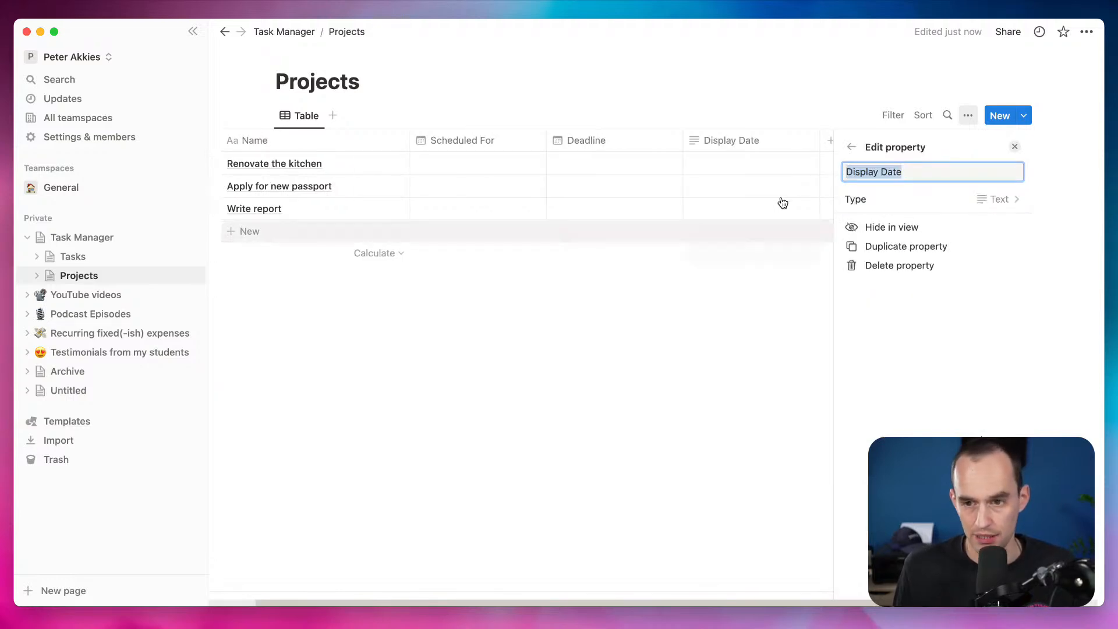
left_click(918, 198)
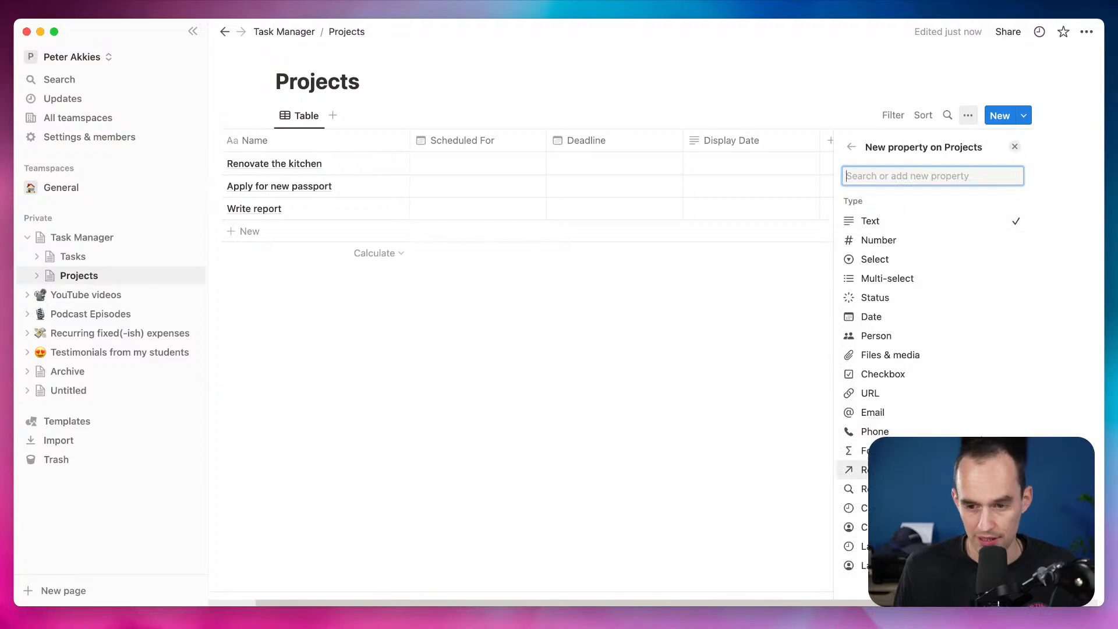
left_click(911, 451)
left_click(724, 363)
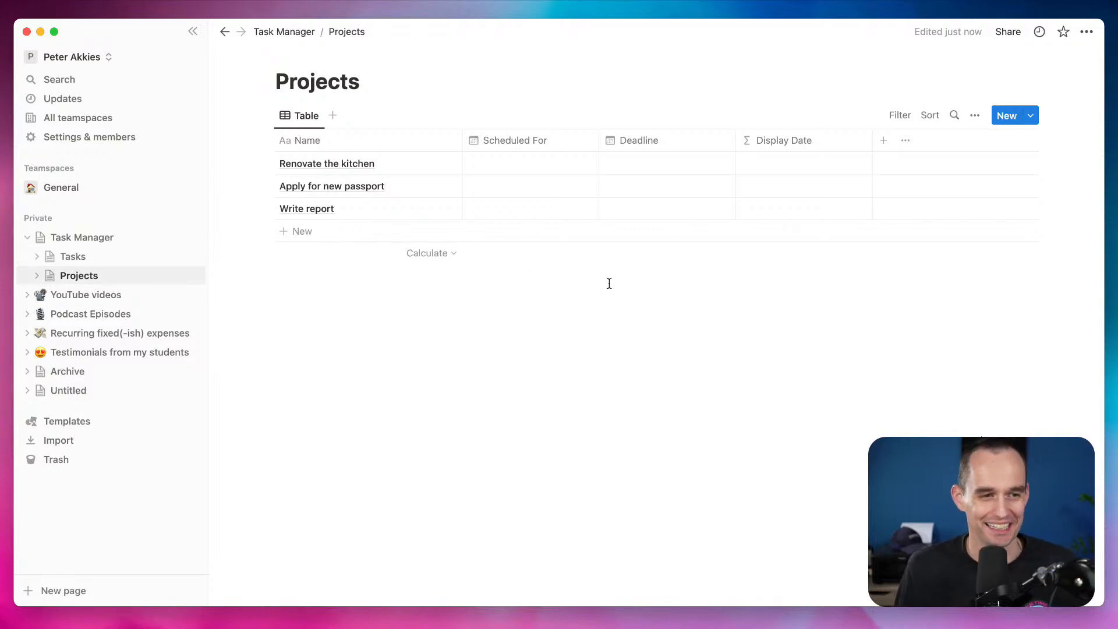
left_click(883, 141)
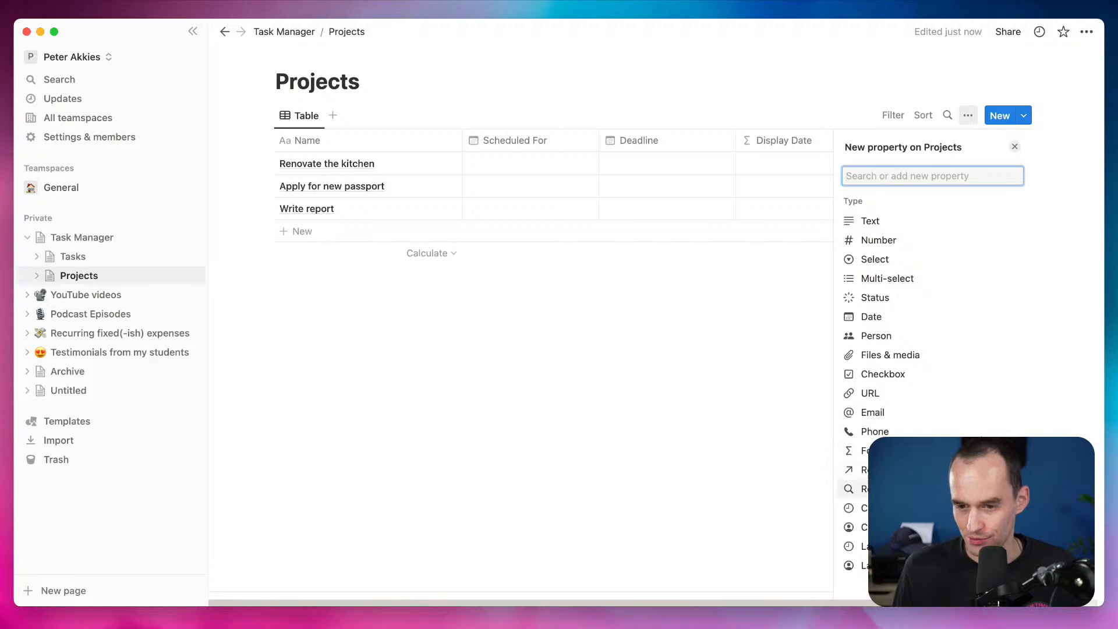
left_click(856, 469)
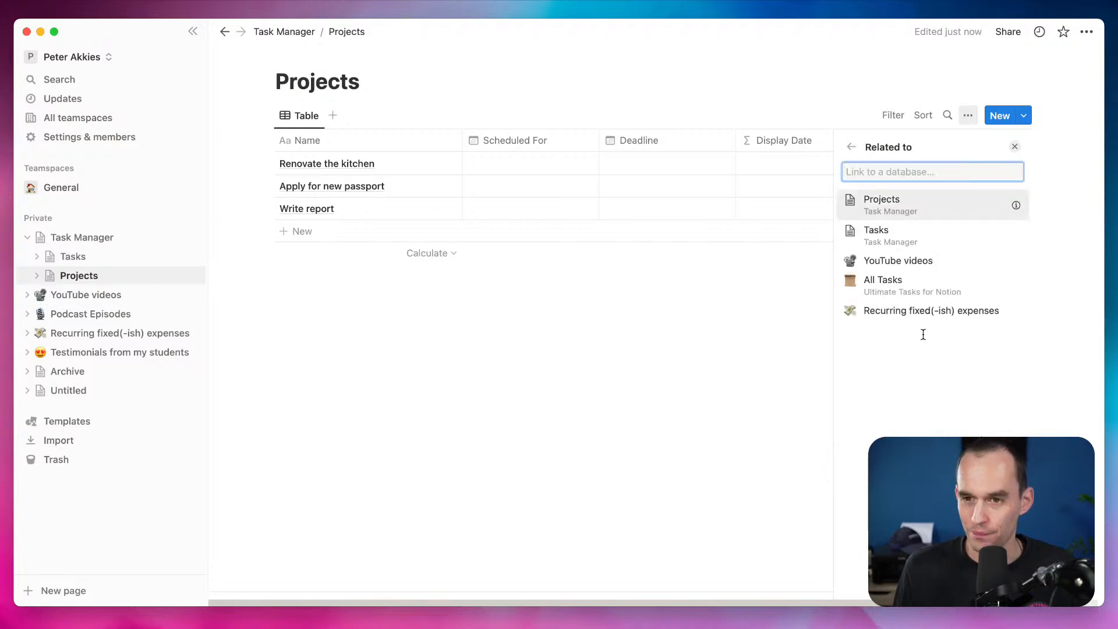
left_click(912, 240)
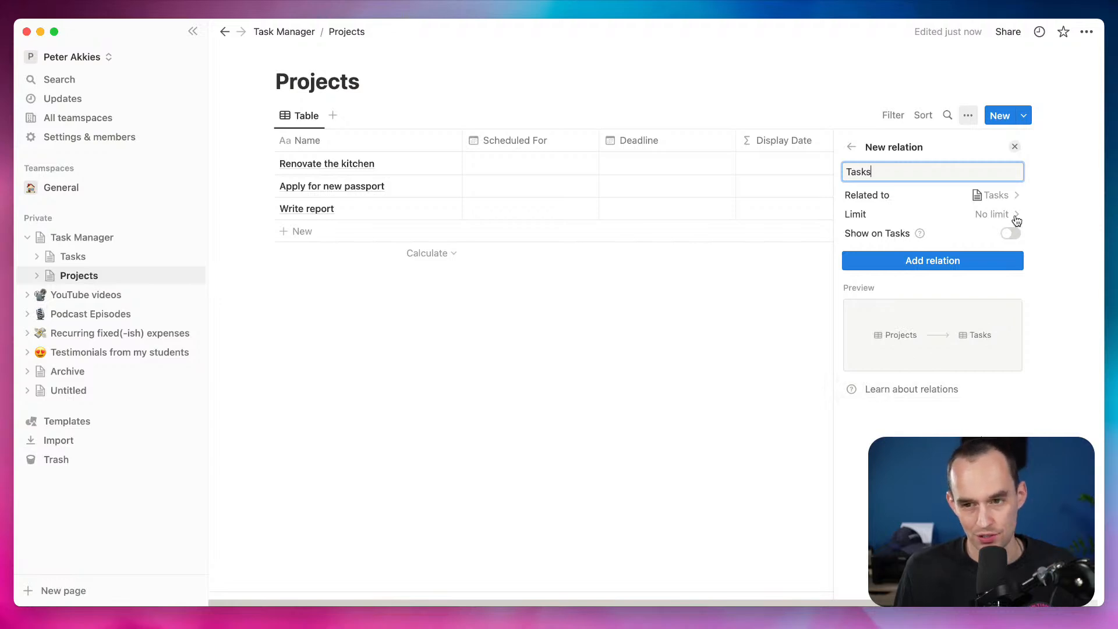
left_click(998, 215)
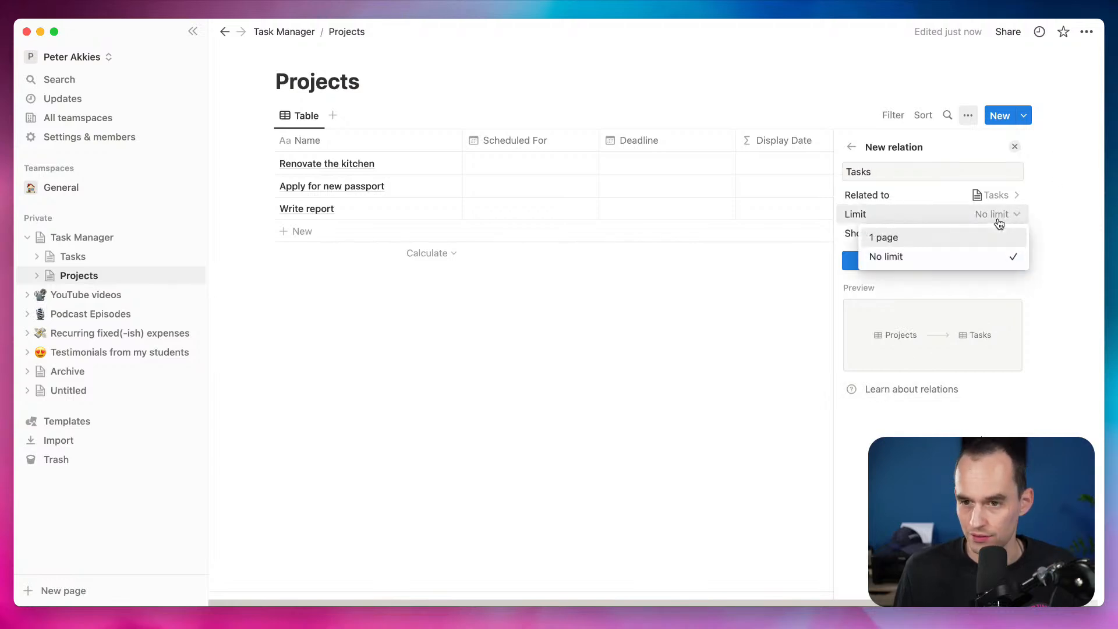
left_click(1042, 283)
left_click(852, 147)
left_click(1015, 153)
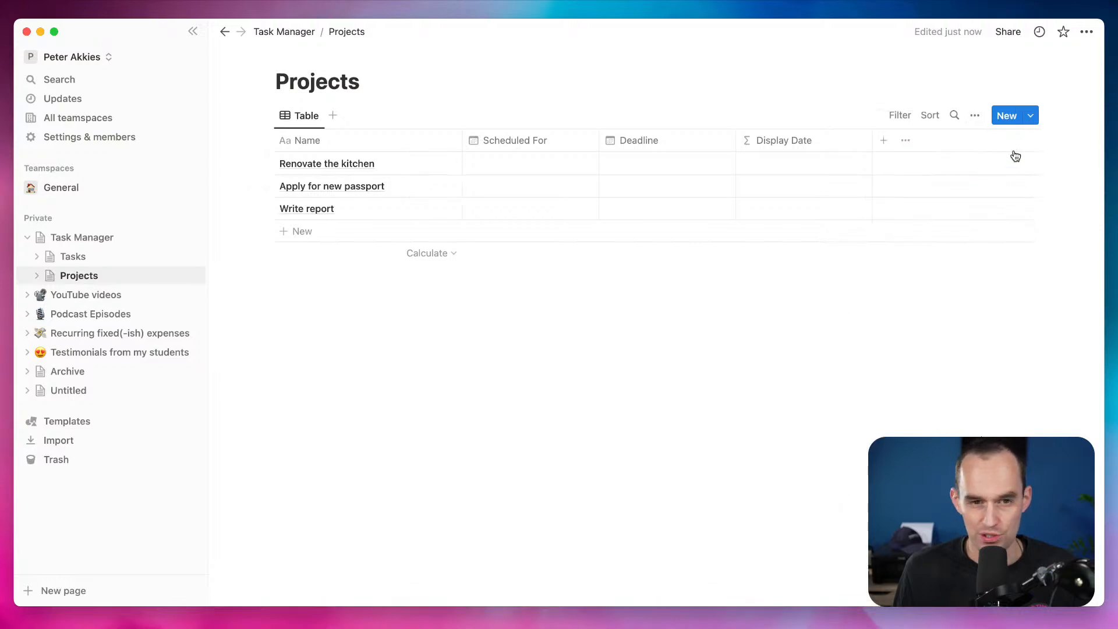
Add a relation property named "Projects" to Tasks, linked to the Projects database with no limit, and try its Show on Projects option
left_click(93, 260)
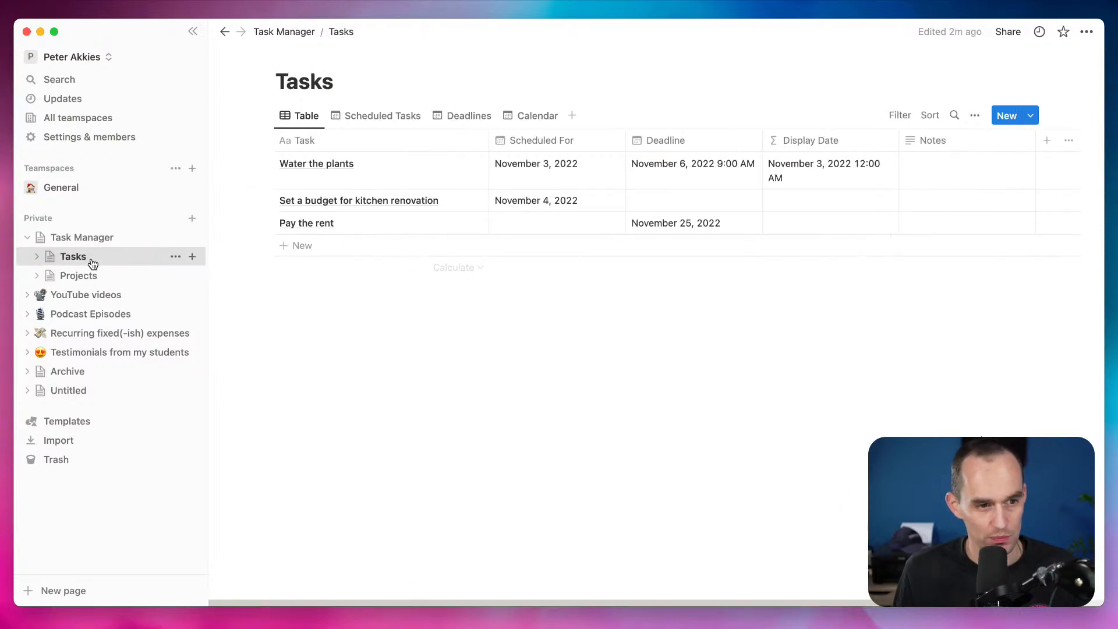
left_click(1048, 141)
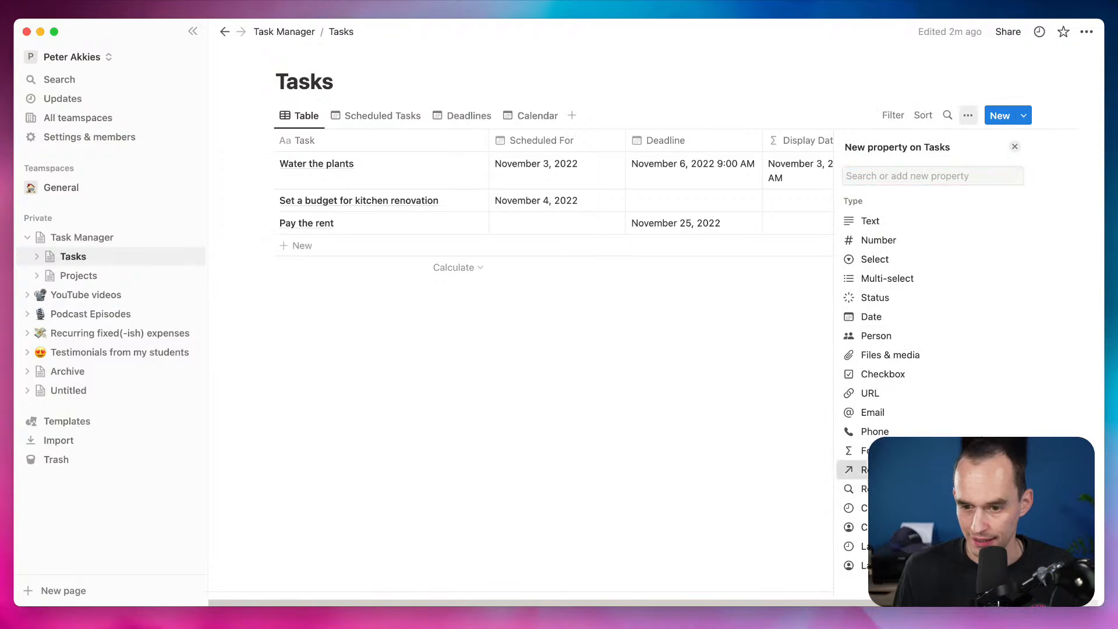
left_click(873, 470)
left_click(901, 235)
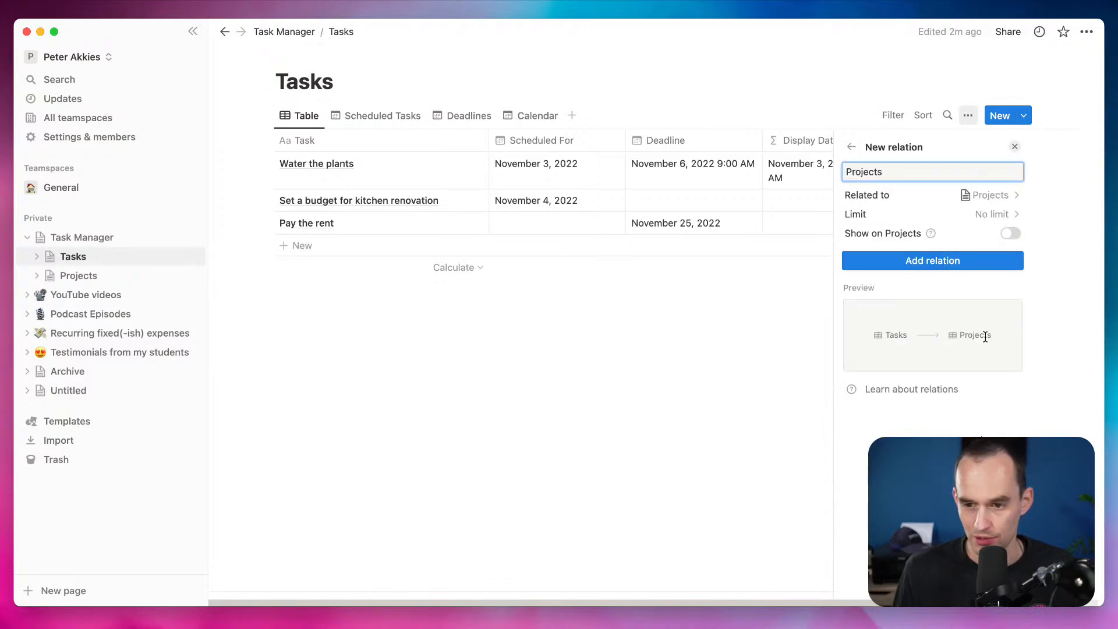
left_click(955, 262)
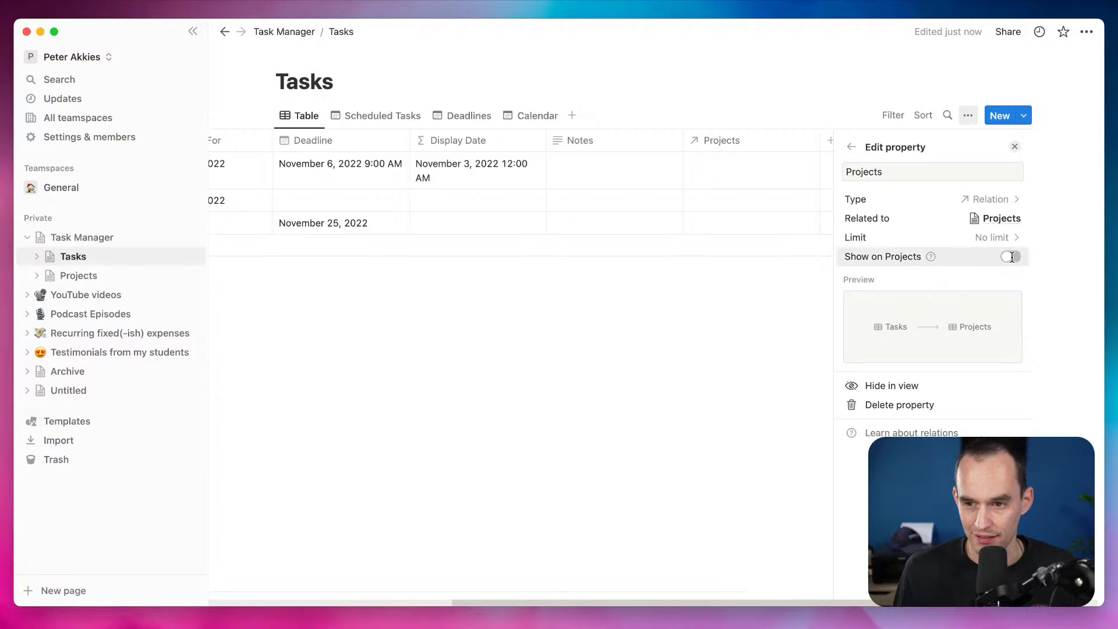
left_click(1011, 256)
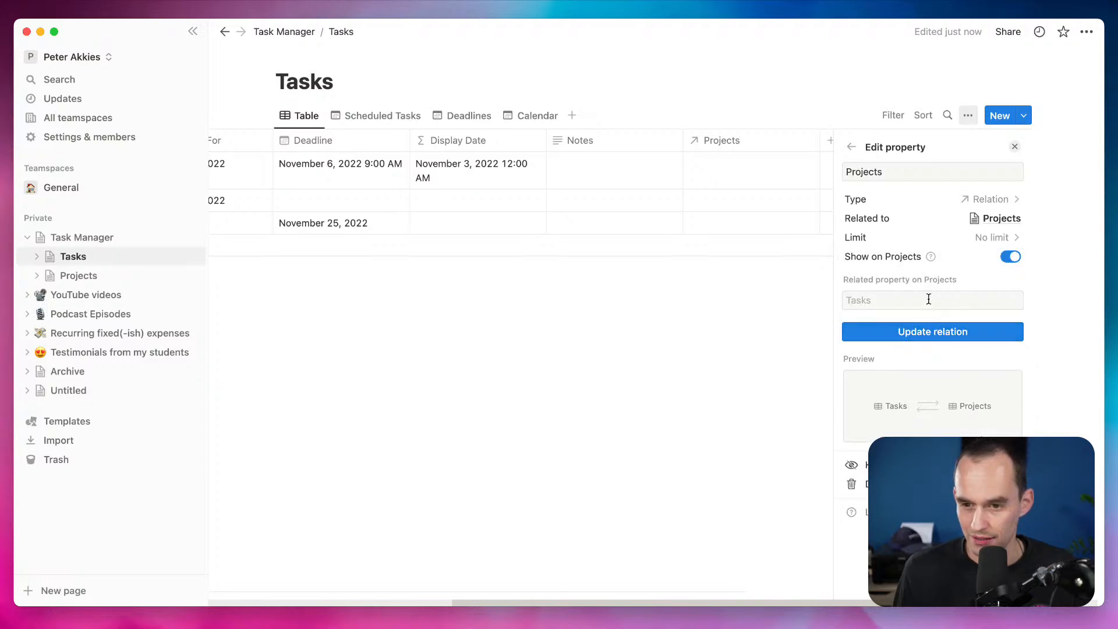
left_click(688, 350)
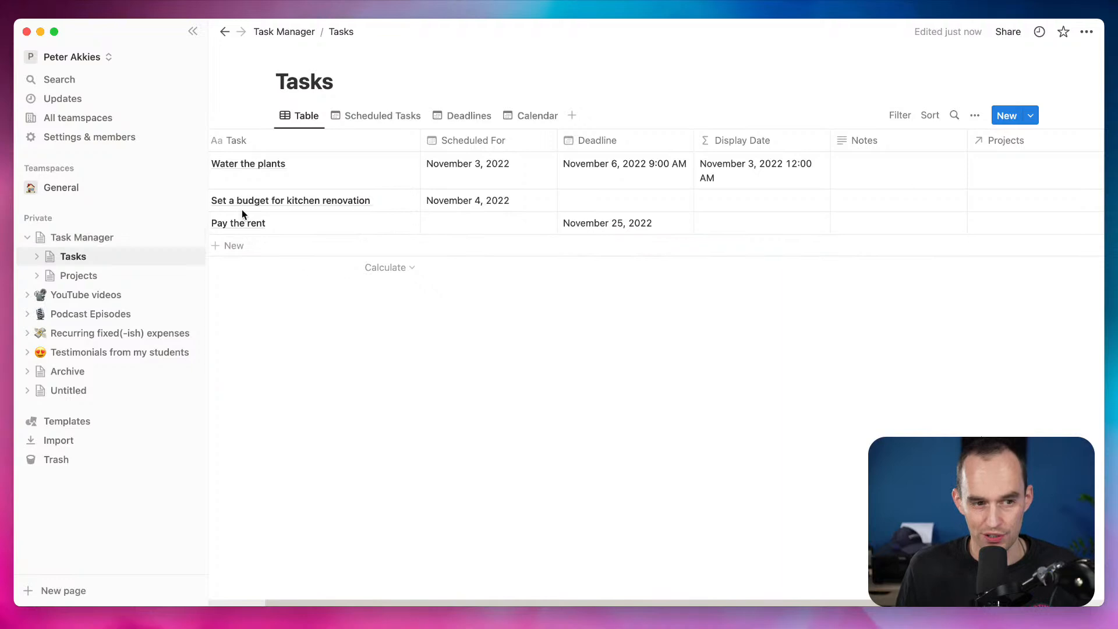
Narrow the Scheduled For, Deadline and Display Date columns in Tasks and move the Notes column after Projects
scroll(941, 269, "right", 3)
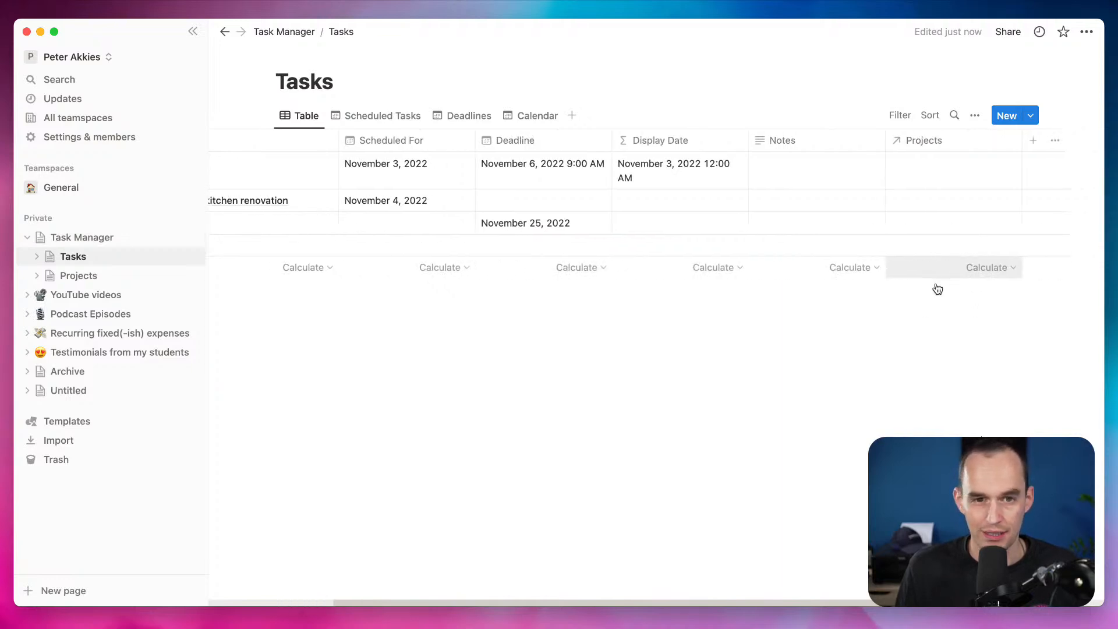
scroll(935, 285, "left", 5)
left_click_drag(625, 142, 587, 139)
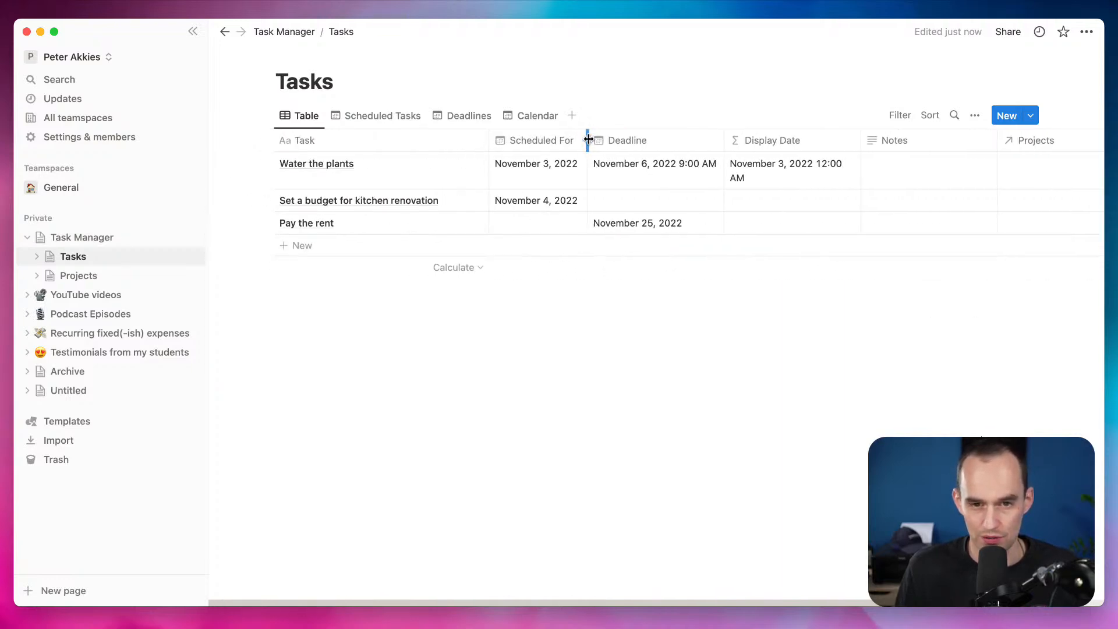
left_click_drag(735, 140, 685, 136)
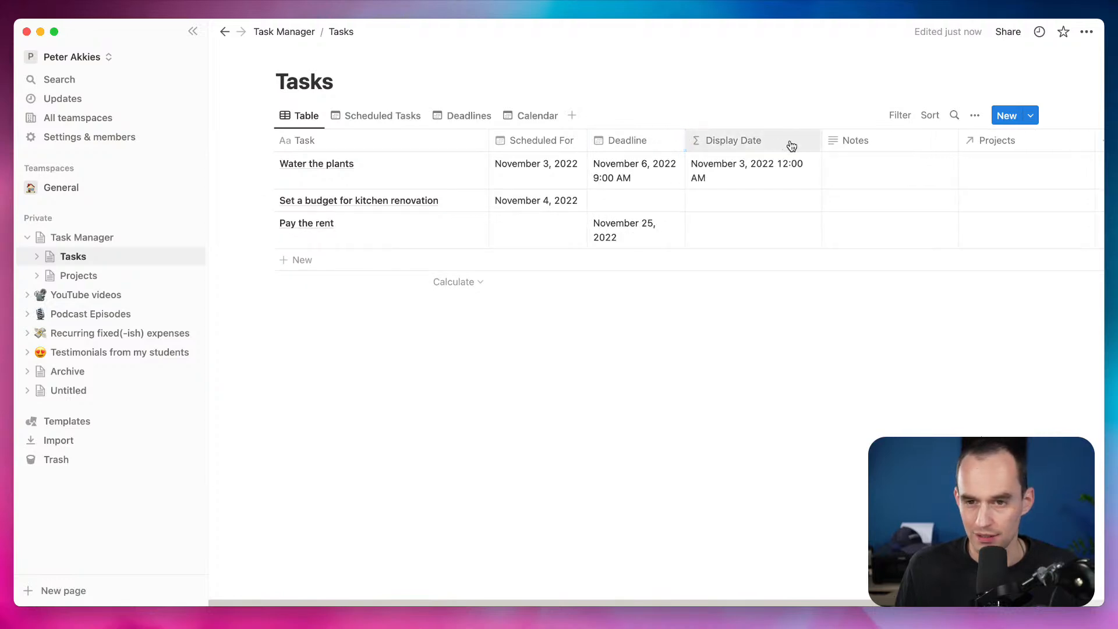
left_click_drag(822, 137, 811, 136)
mouse_move(826, 143)
left_mouse_down()
mouse_move(985, 153)
mouse_move(1068, 137)
left_mouse_up()
scroll(1002, 159, "right", 2)
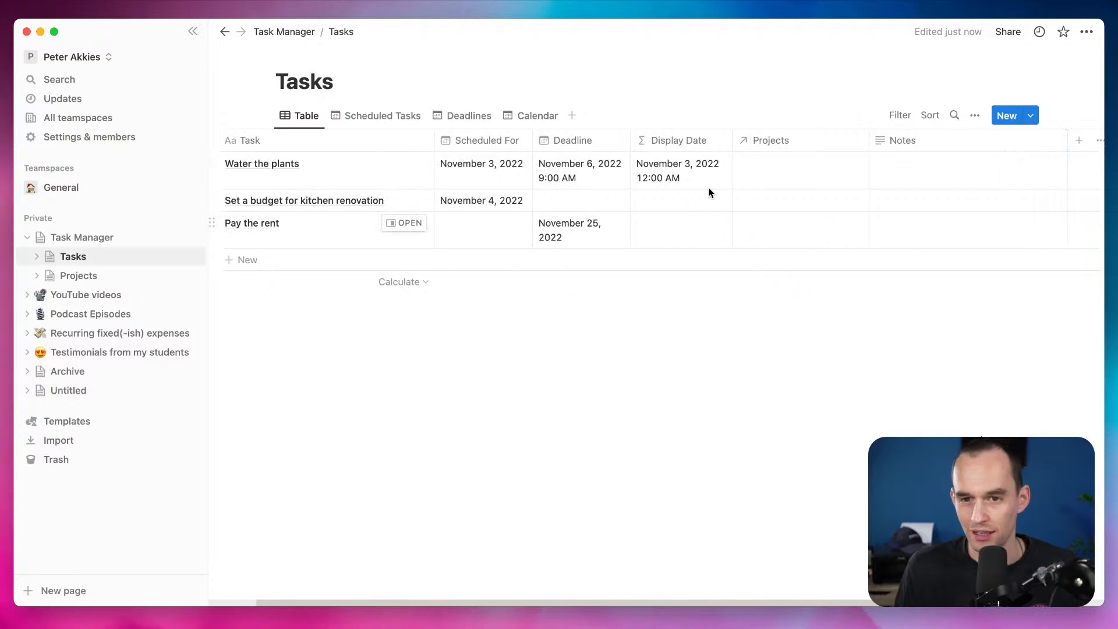
Link the task "Set a budget for kitchen renovation" to the project "Renovate the kitchen" through the Projects relation
left_click(765, 169)
key("Escape")
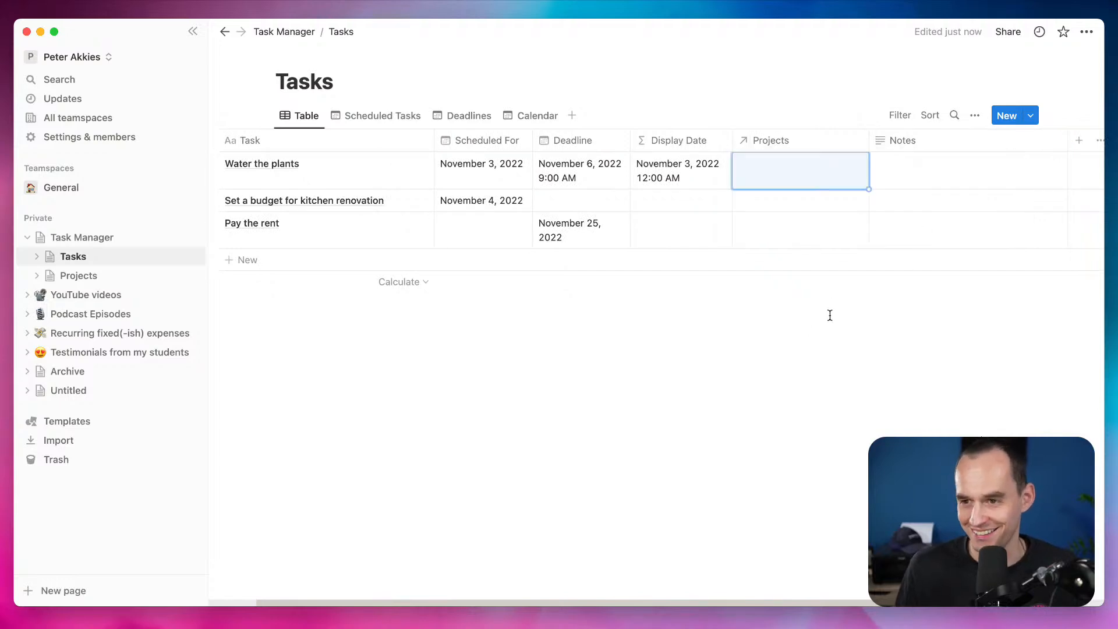
scroll(823, 312, "left", 2)
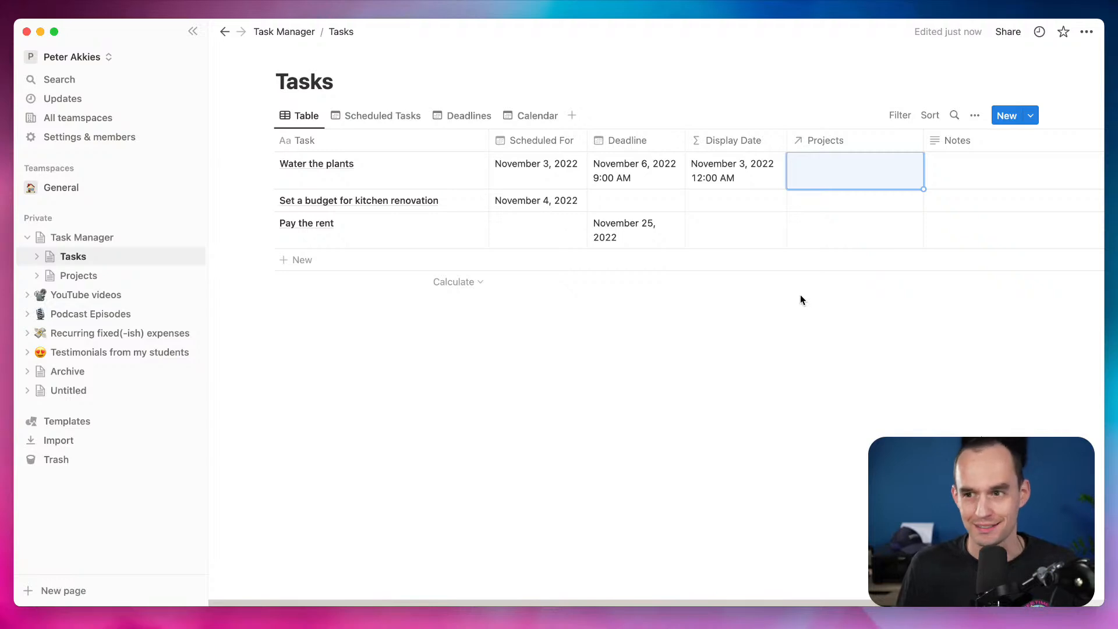
left_click(858, 183)
key("Escape")
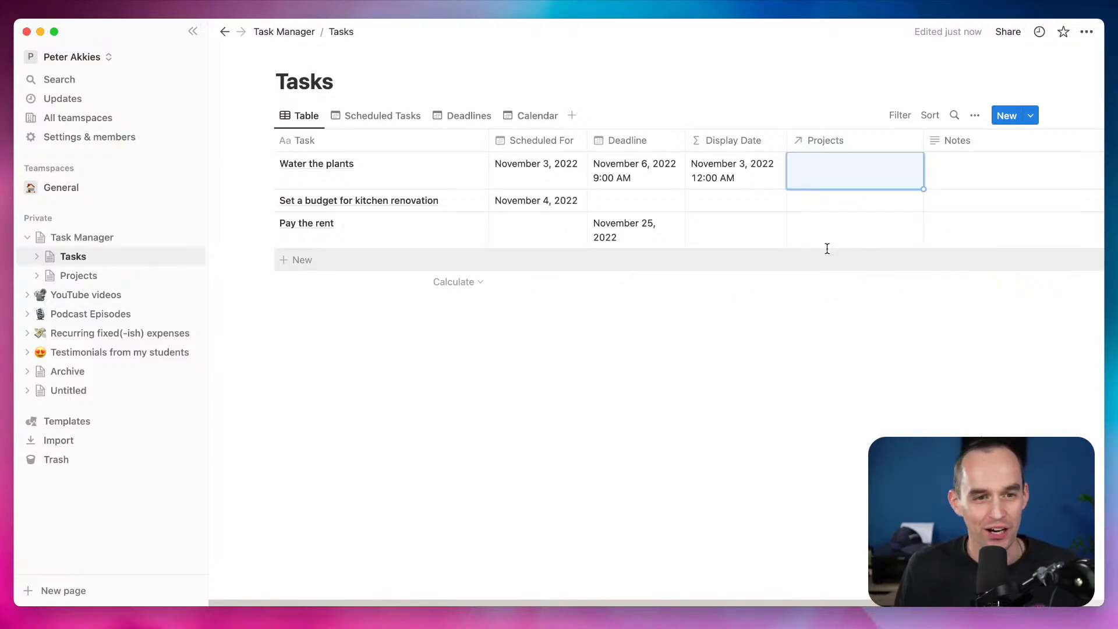
left_click(870, 200)
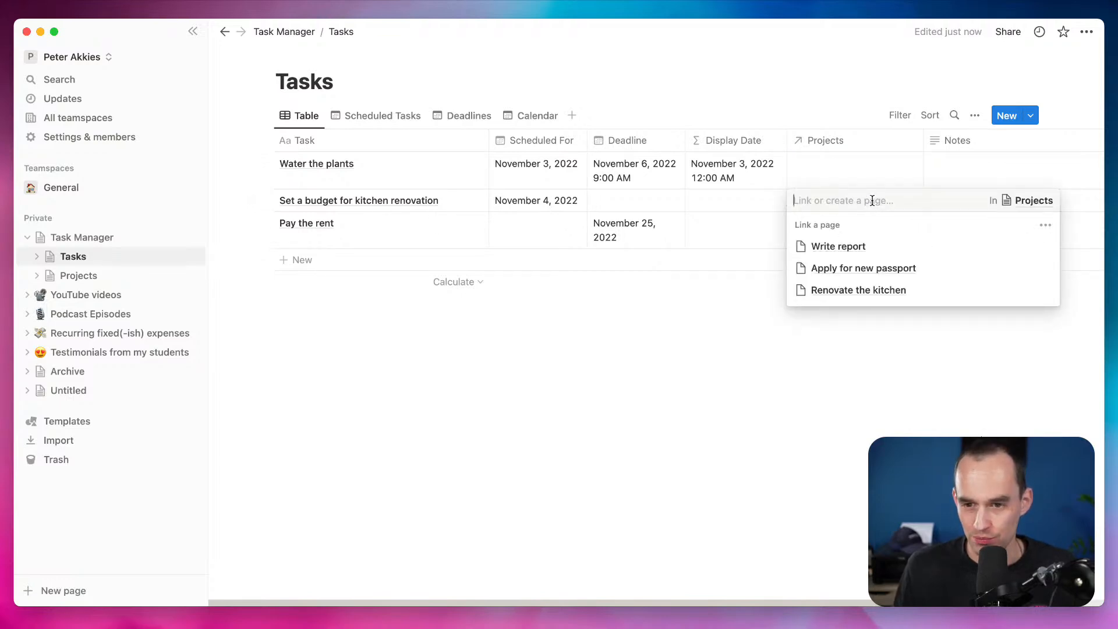
left_click(857, 293)
key("Escape")
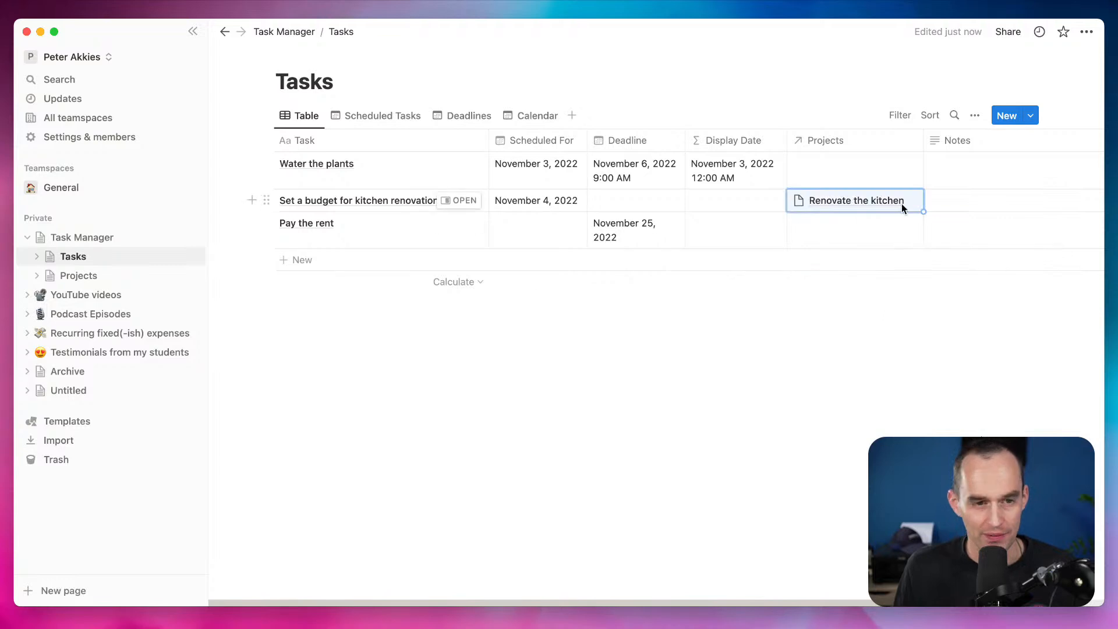
Open the "Renovate the kitchen" project in the Projects database, check its backlinks and close the page
left_click(77, 279)
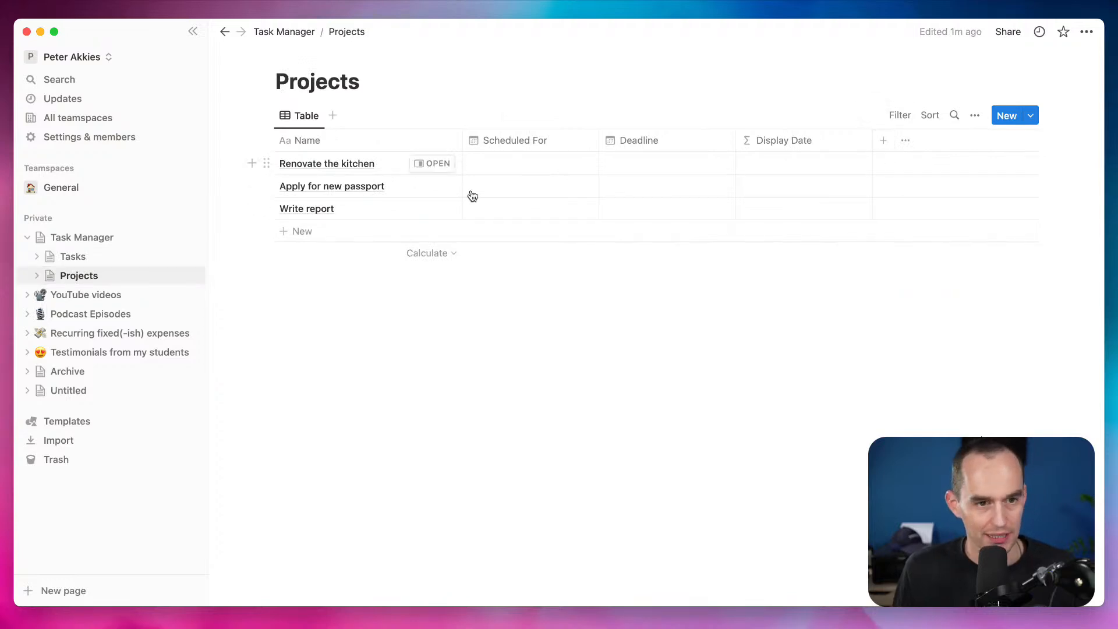
left_click(449, 164)
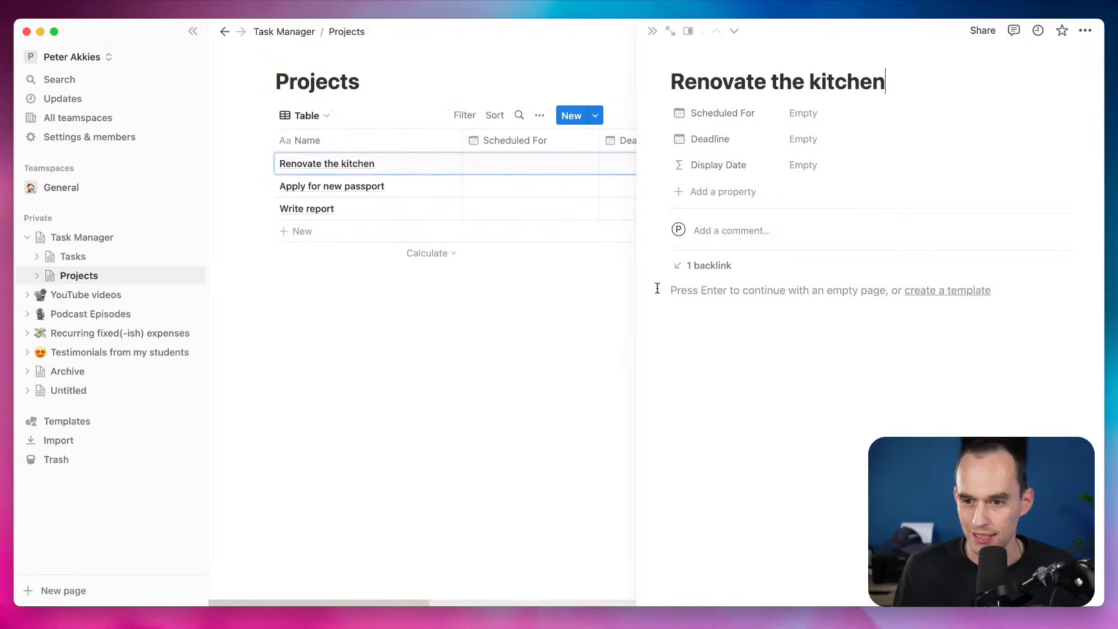
left_click(709, 267)
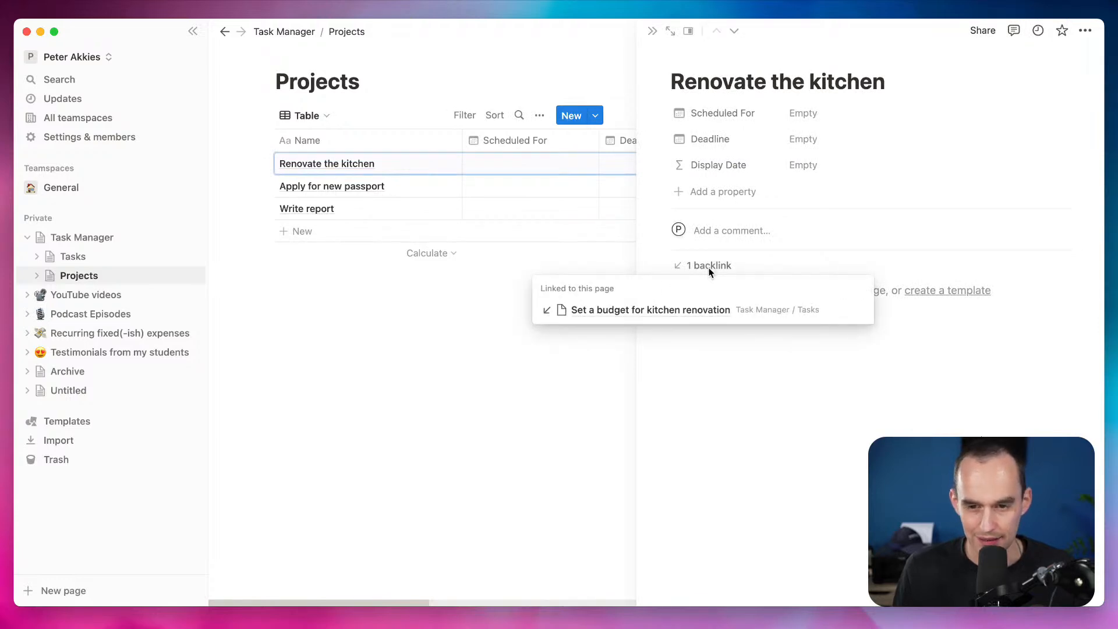
left_click(612, 392)
left_click(614, 356)
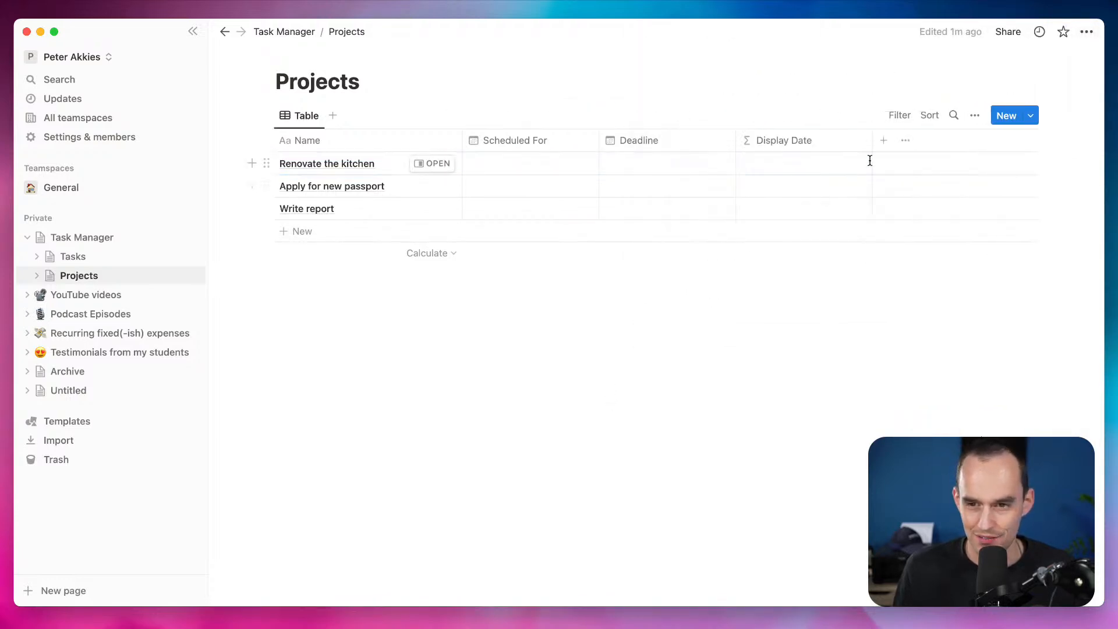
Add a relation property named "Tasks" to Projects, linked to the Tasks database with no limit
left_click(879, 140)
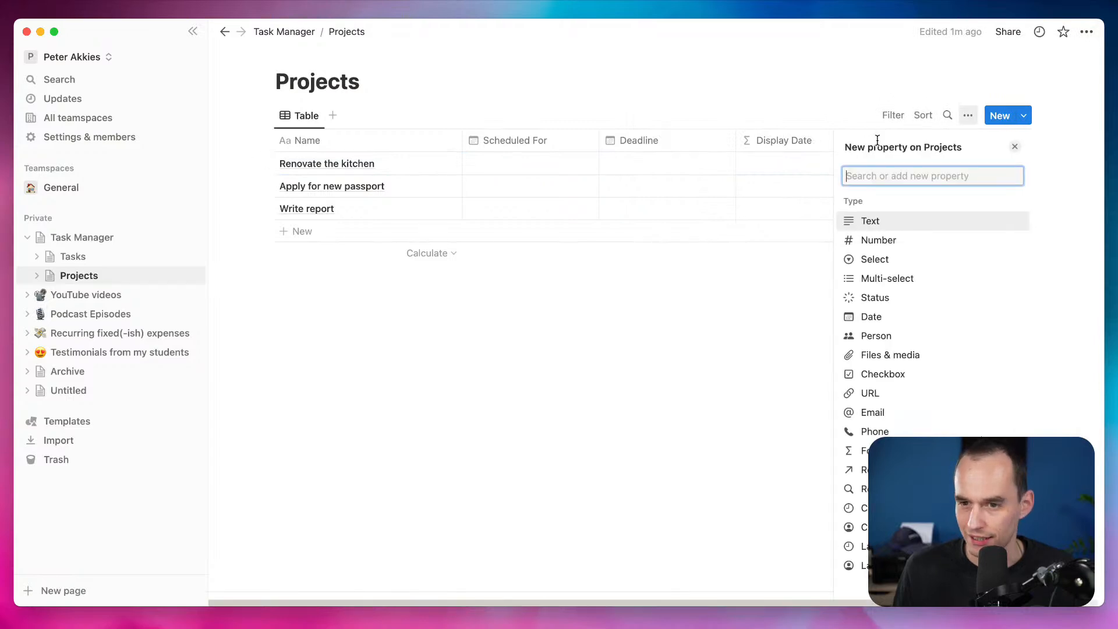
left_click(885, 469)
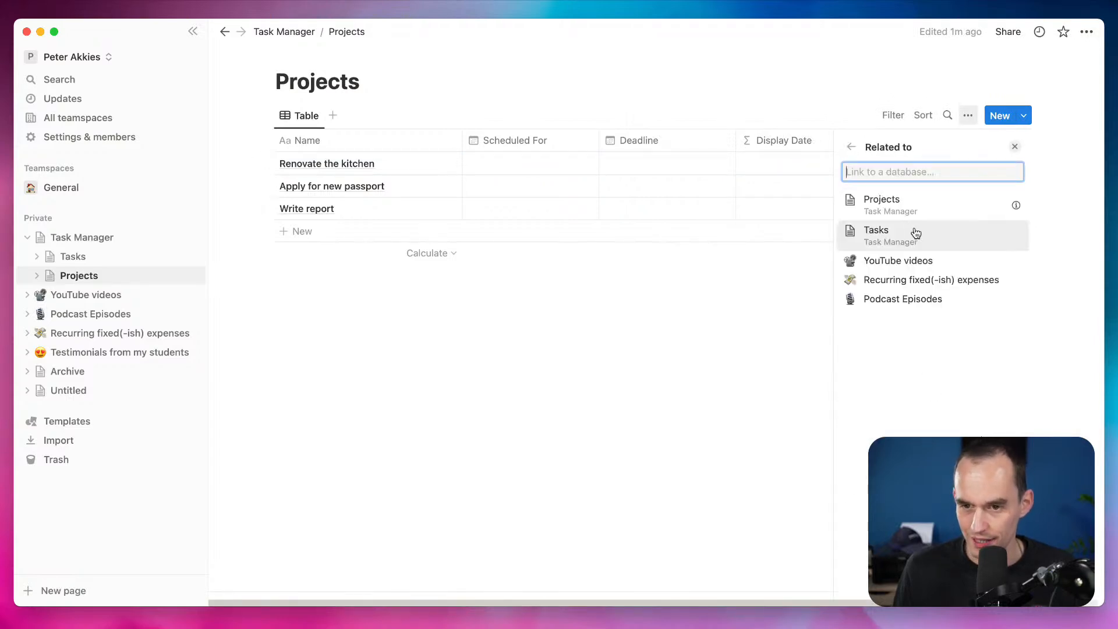
left_click(909, 239)
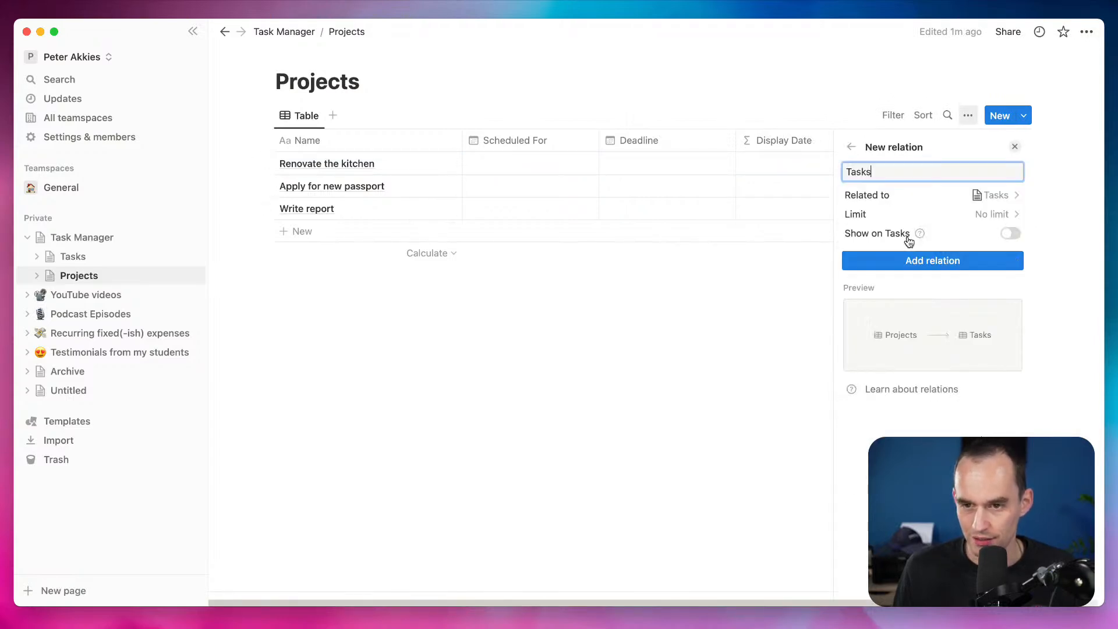
left_click(939, 265)
left_click(1015, 146)
scroll(808, 322, "left", 2)
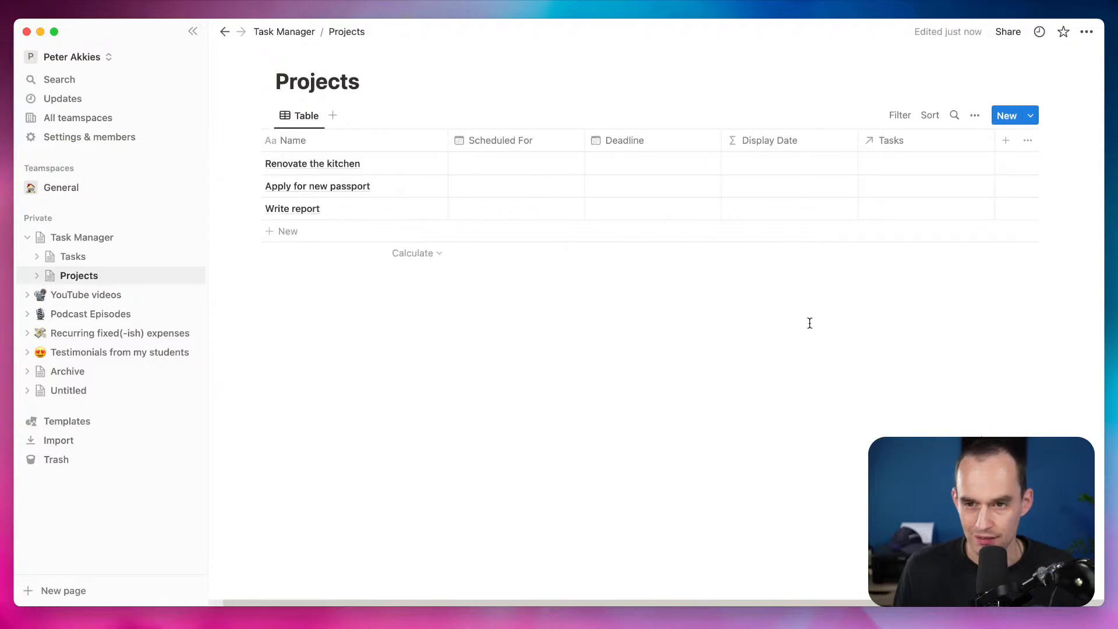
Delete the Tasks relation property from the Projects table
left_click(902, 140)
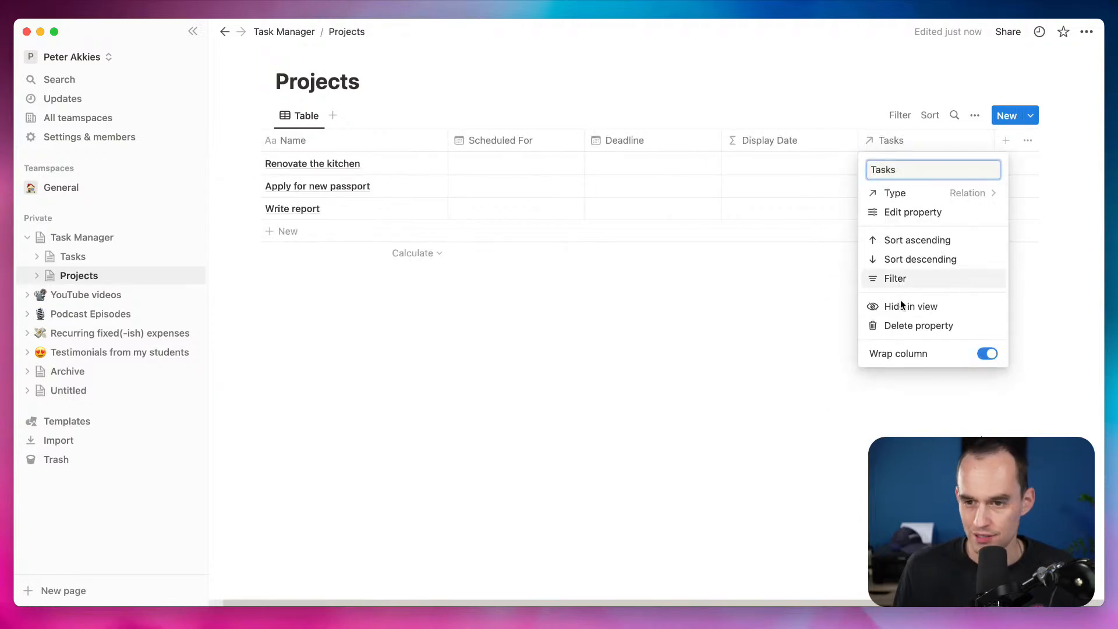
left_click(921, 326)
left_click(613, 323)
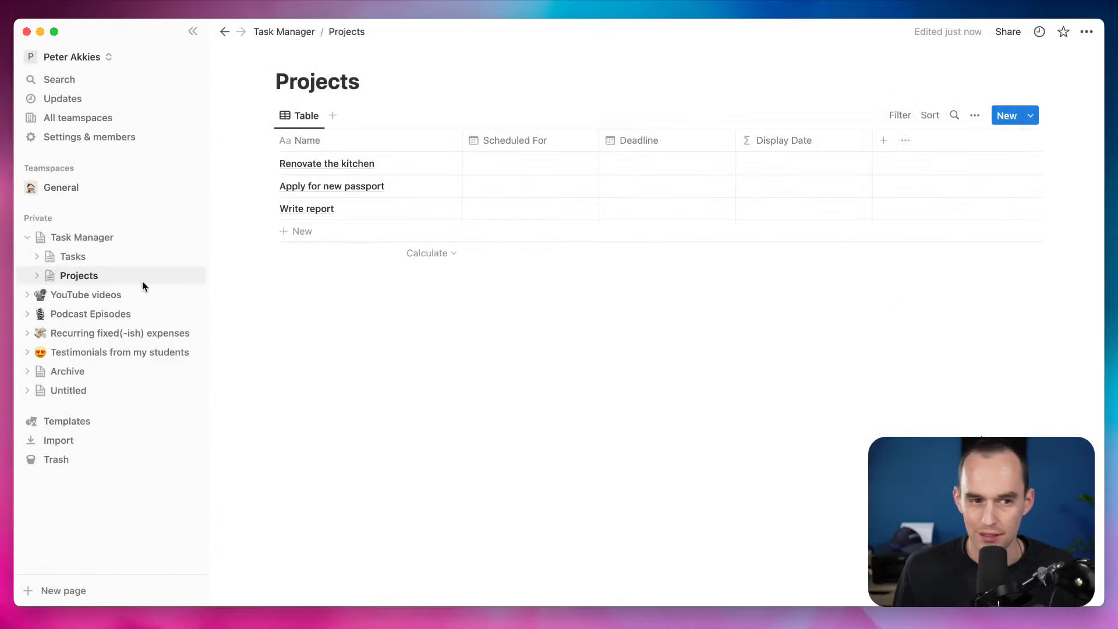
Compare the Tasks and Projects tables and check the Projects view options and property list
left_click(98, 260)
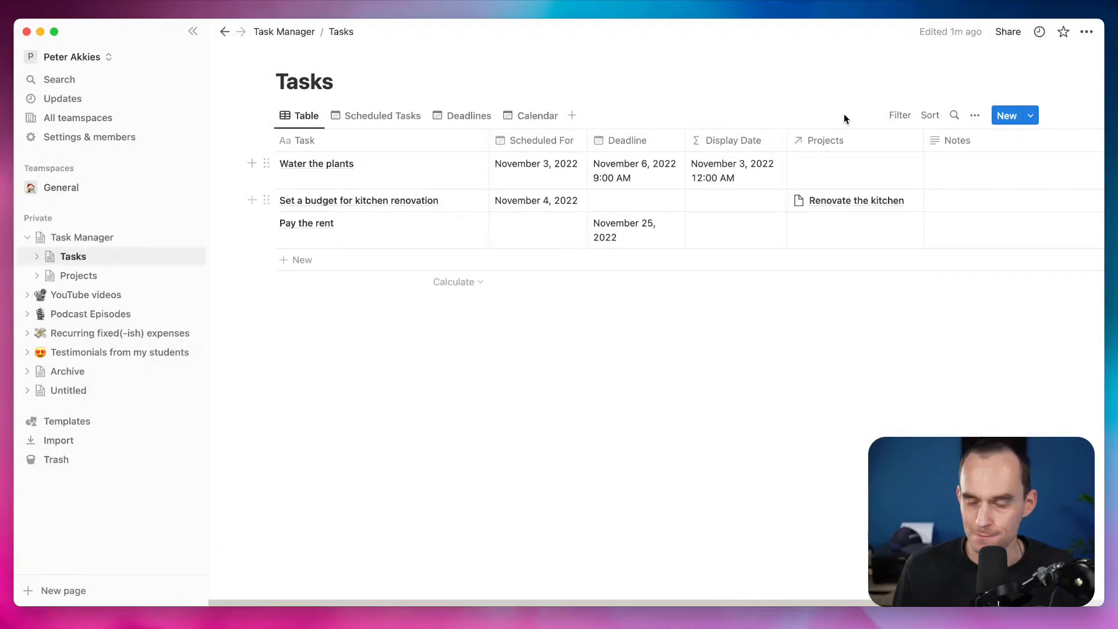
left_click(82, 275)
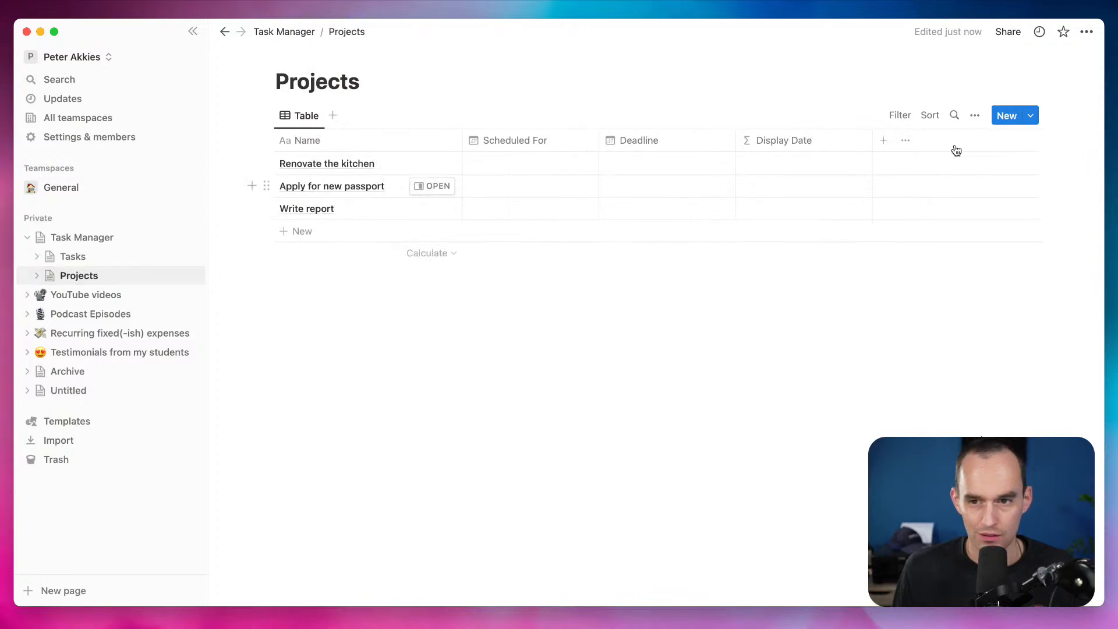
left_click(930, 117)
left_click(974, 115)
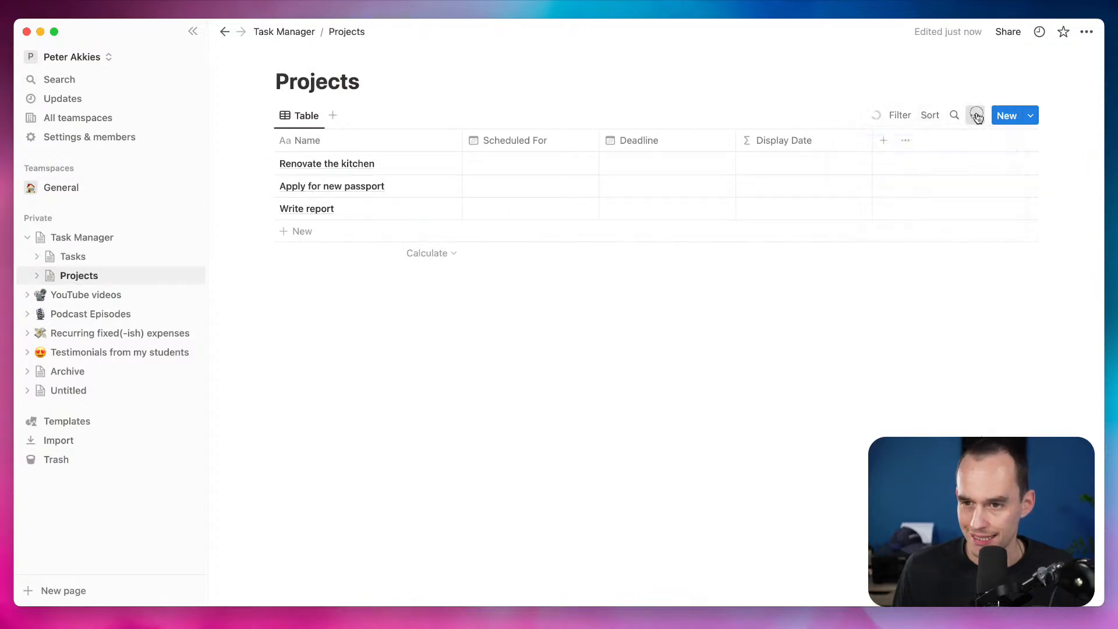
left_click(974, 115)
left_click(928, 228)
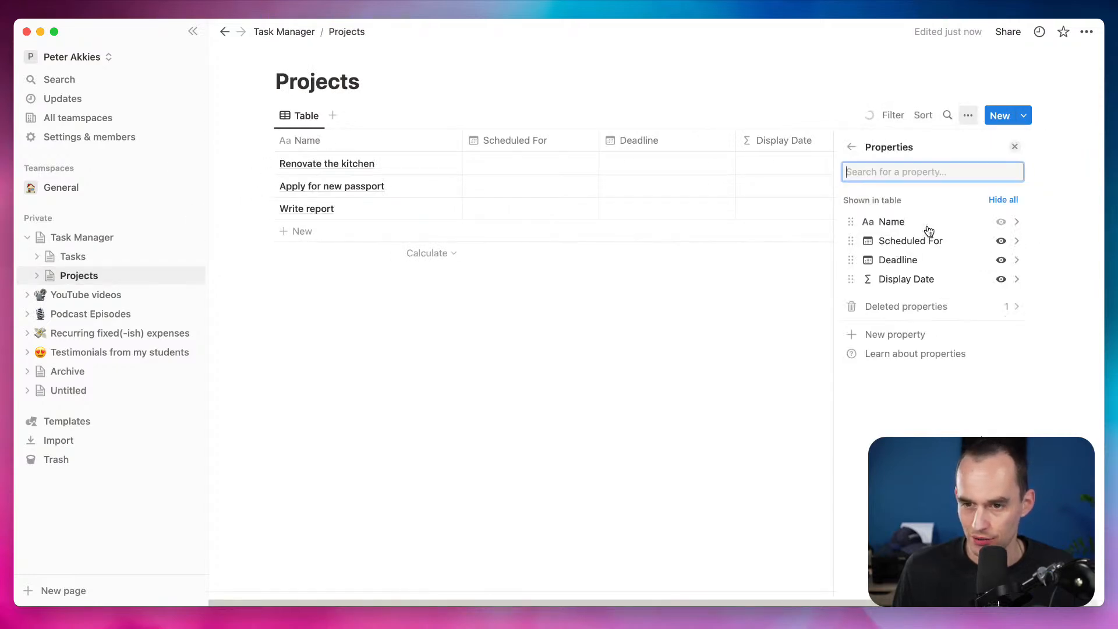
left_click(851, 147)
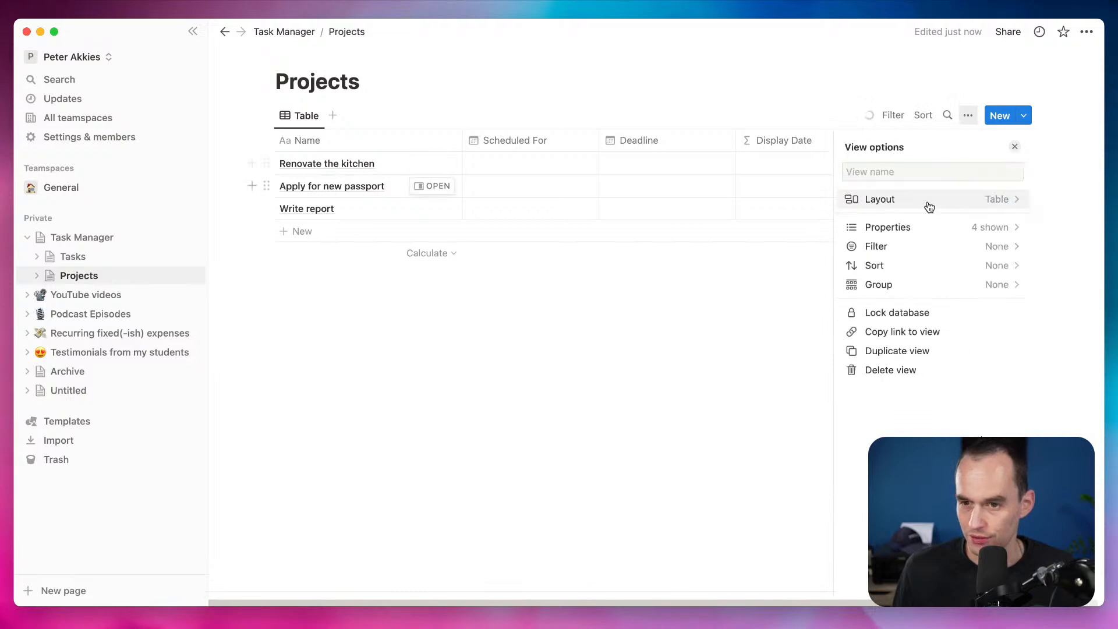
left_click(728, 322)
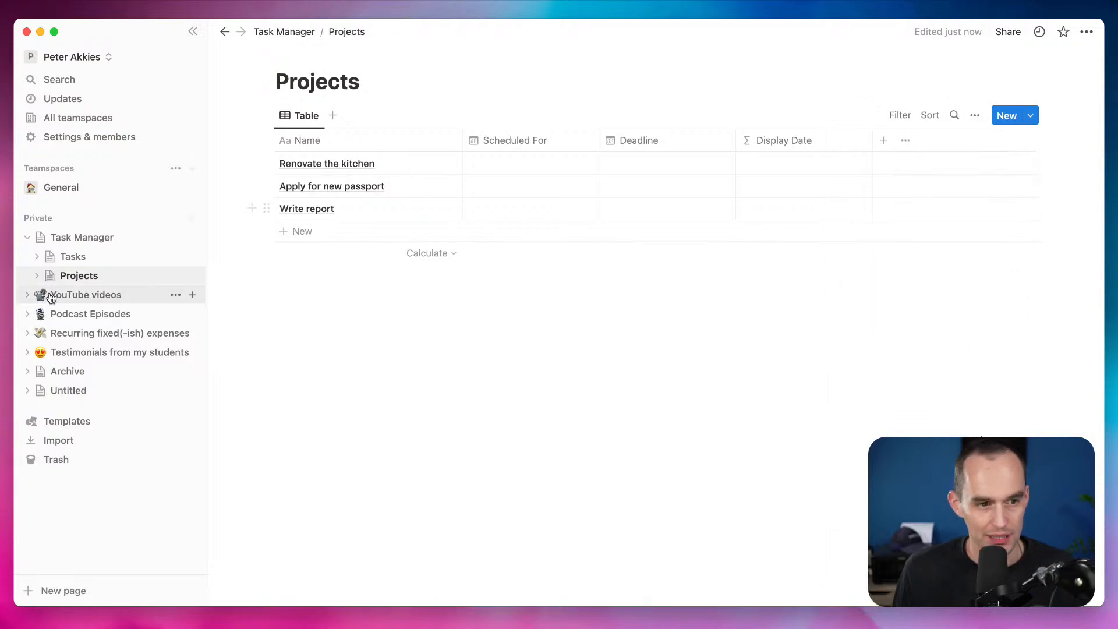
Try to set up the Projects property in Tasks again as a relation to the Projects database
left_click(108, 257)
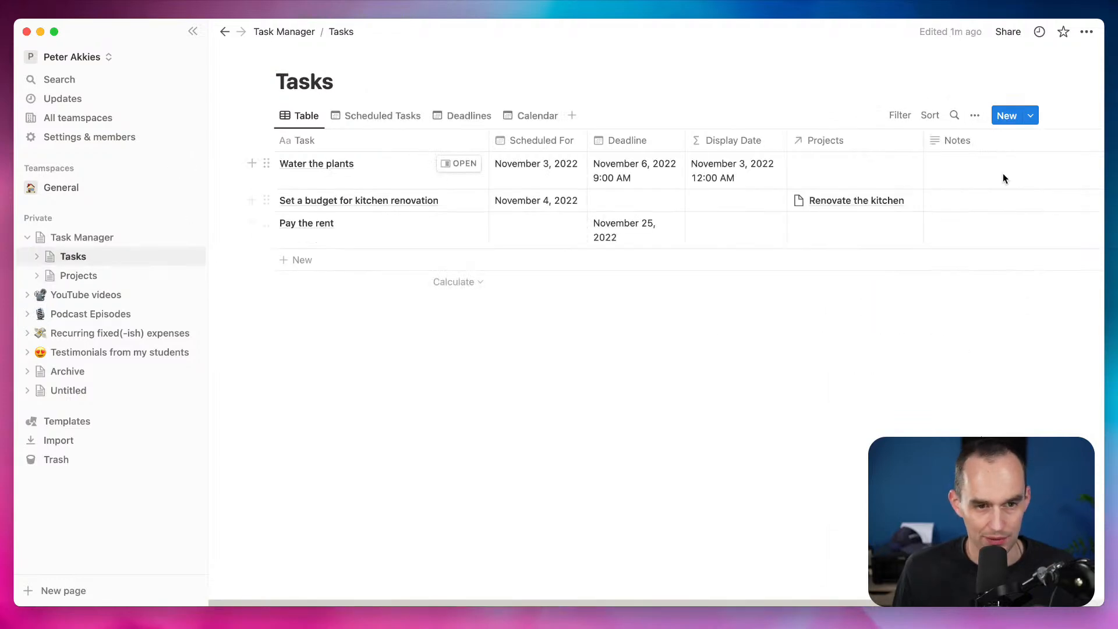
left_click(873, 143)
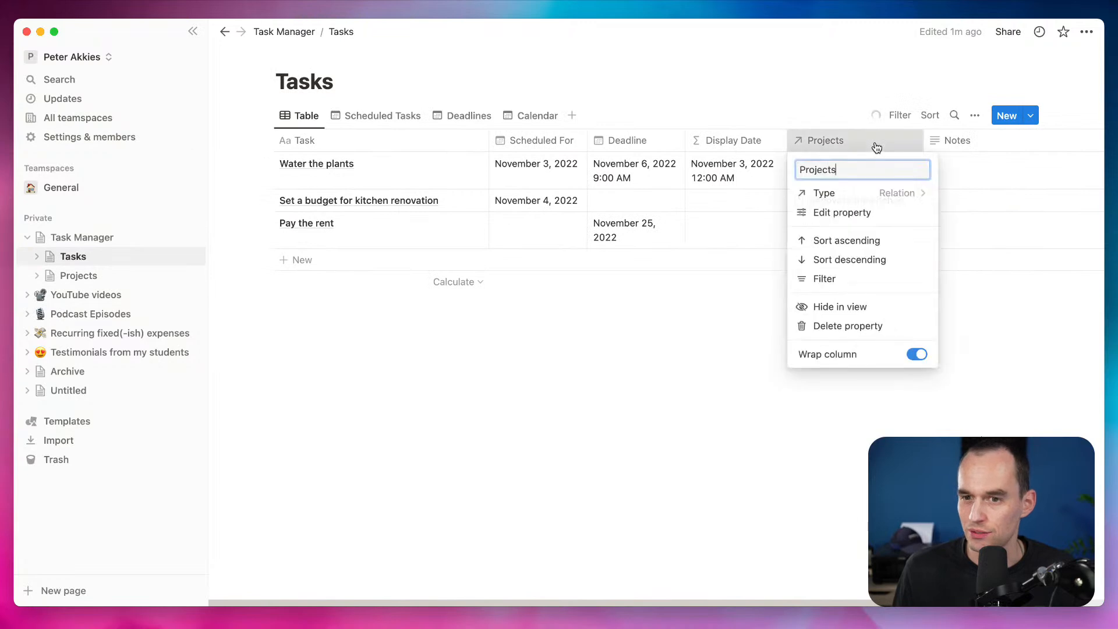
left_click(646, 369)
left_click(816, 144)
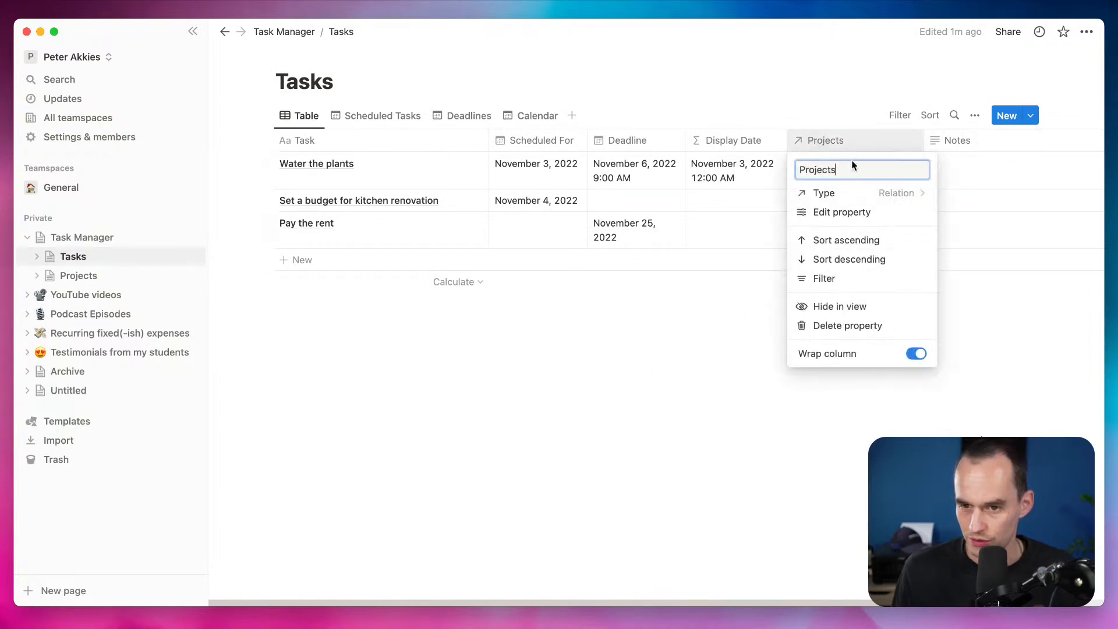
left_click(856, 192)
scroll(815, 373, "down", 5)
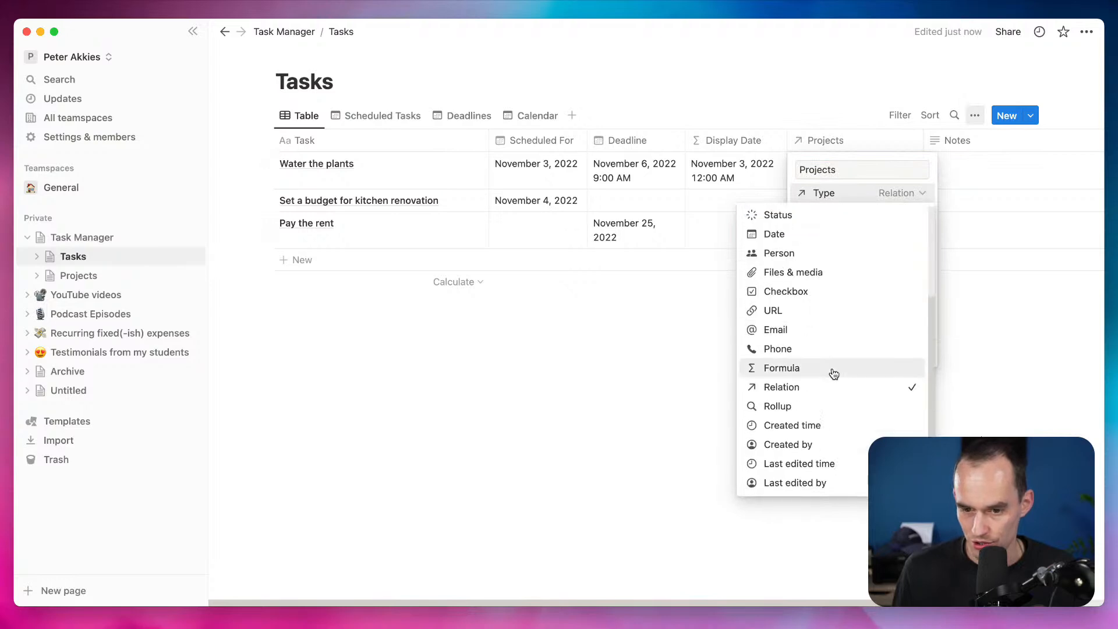
left_click(851, 382)
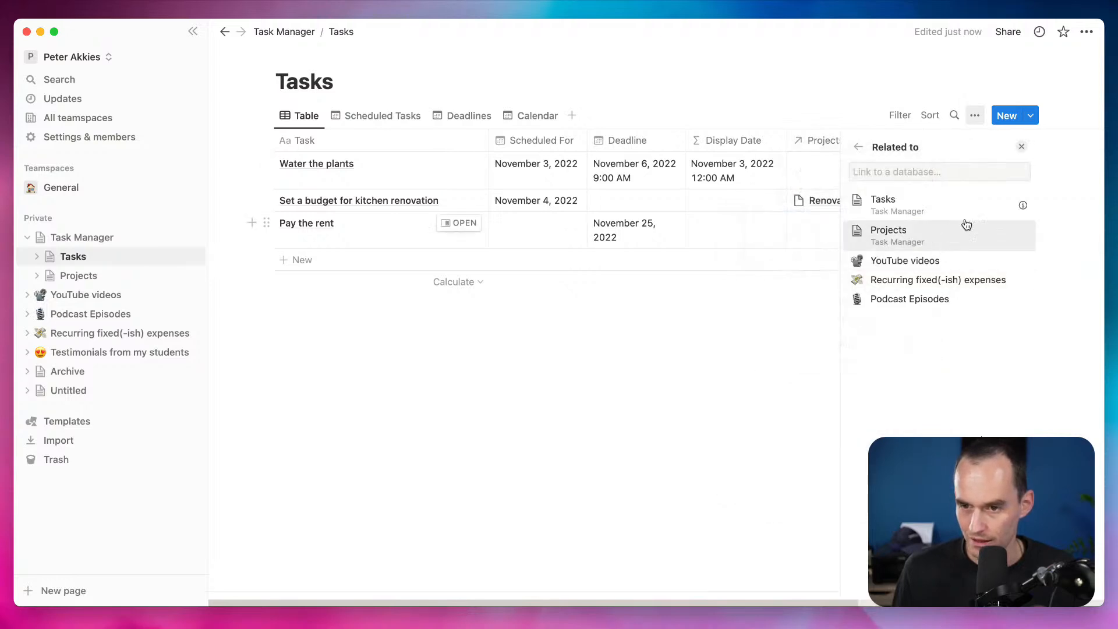
left_click(943, 246)
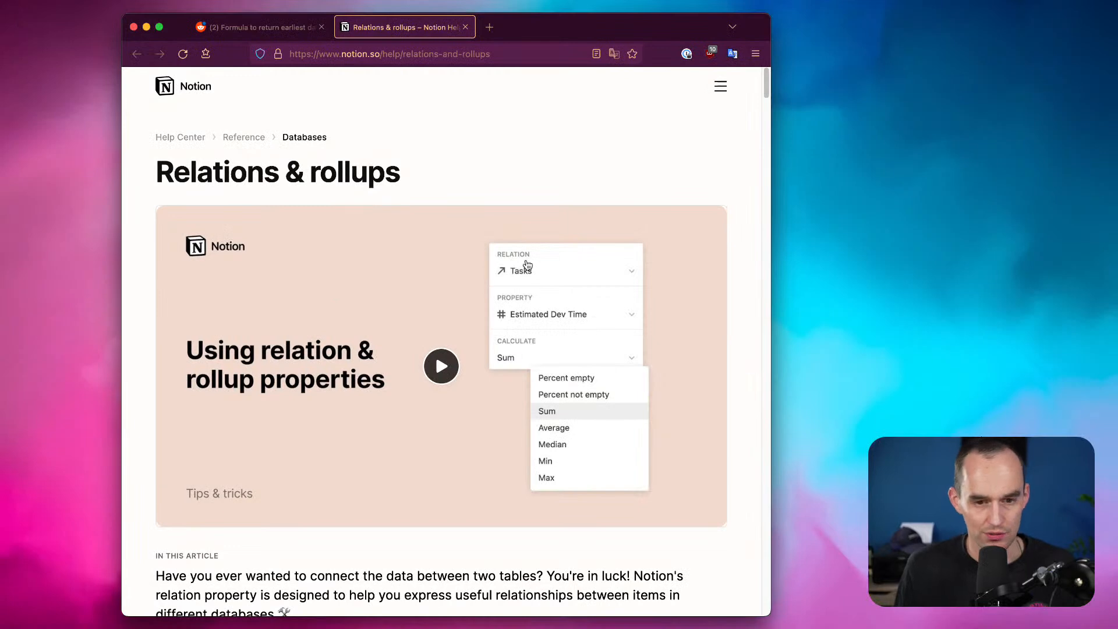
Look through Notion's "Relations & rollups" help article in the browser for the section on two-way relations
scroll(555, 244, "down", 7)
scroll(555, 245, "up", 2)
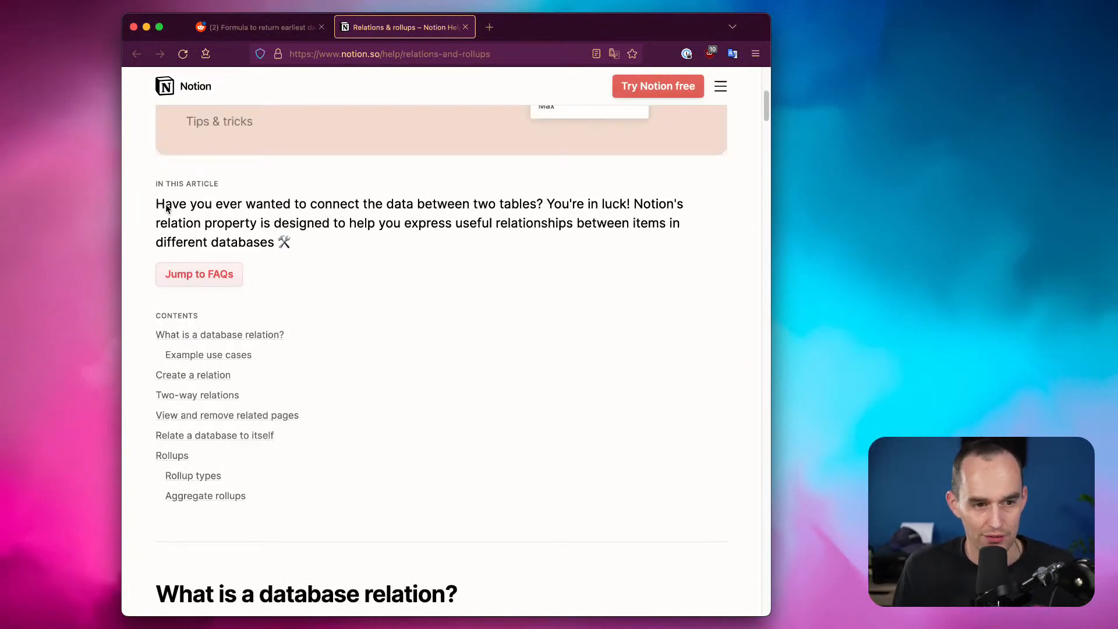
scroll(523, 221, "down", 4)
scroll(491, 208, "up", 1)
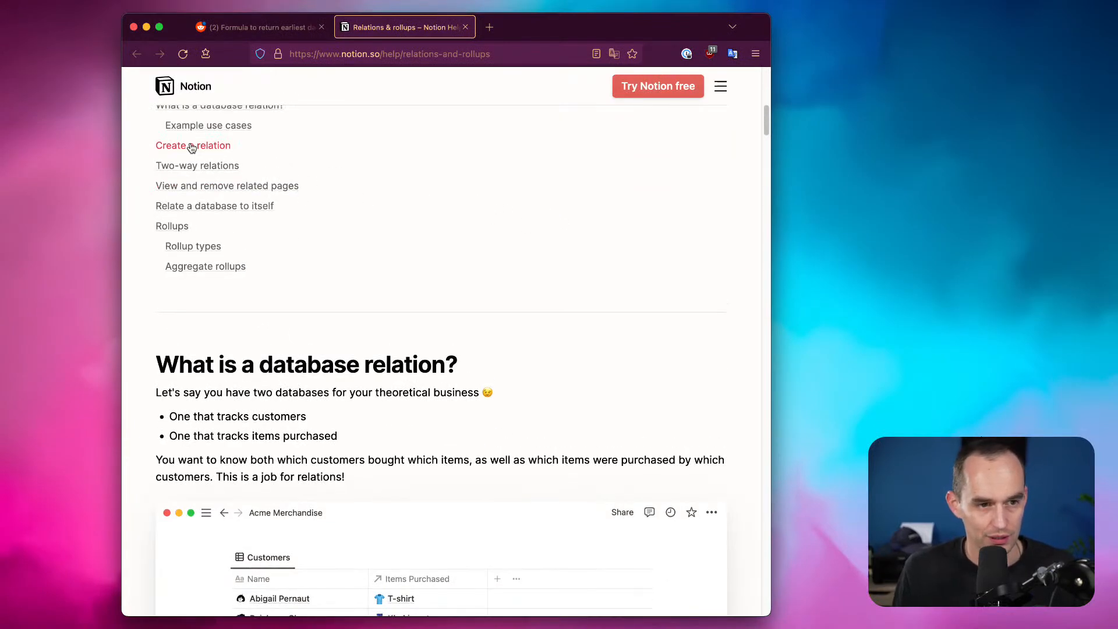
scroll(442, 243, "down", 15)
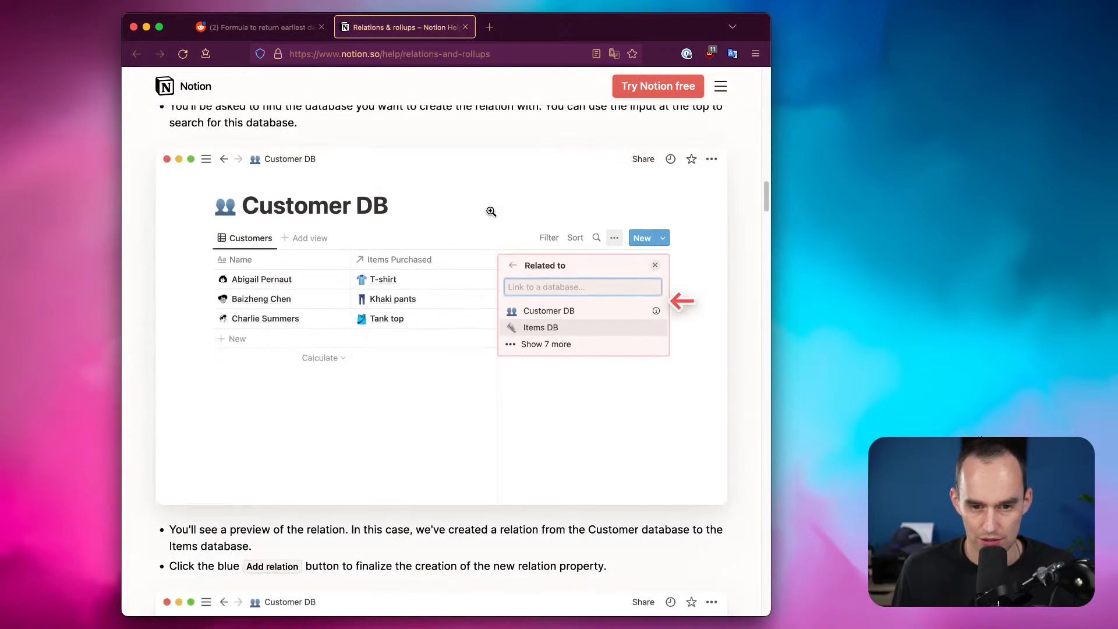
scroll(491, 212, "down", 5)
scroll(495, 217, "down", 15)
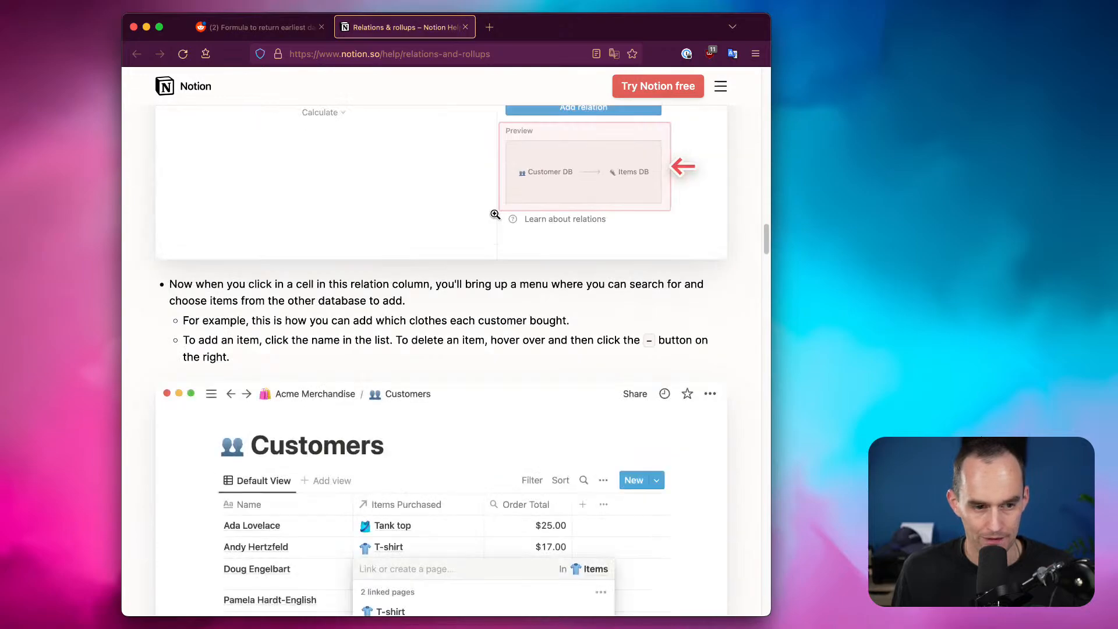
scroll(488, 213, "down", 2)
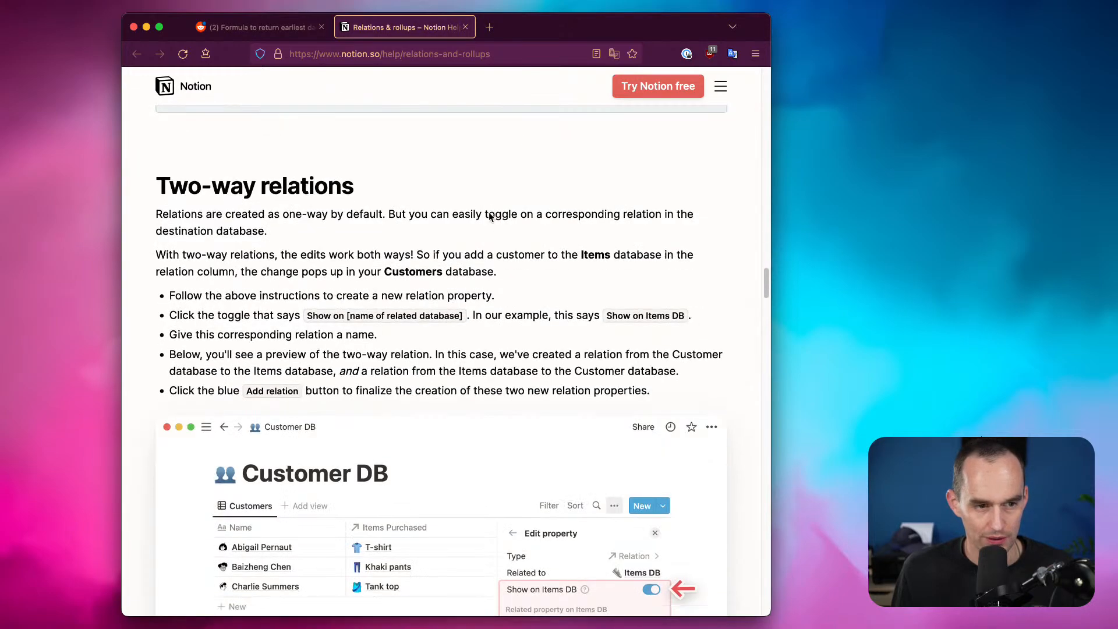
Read the Two-way relations instructions and examine the example of the "Show on" related database option
left_click_drag(318, 234, 394, 236)
left_click(455, 165)
left_click_drag(164, 201, 689, 202)
left_click(450, 242)
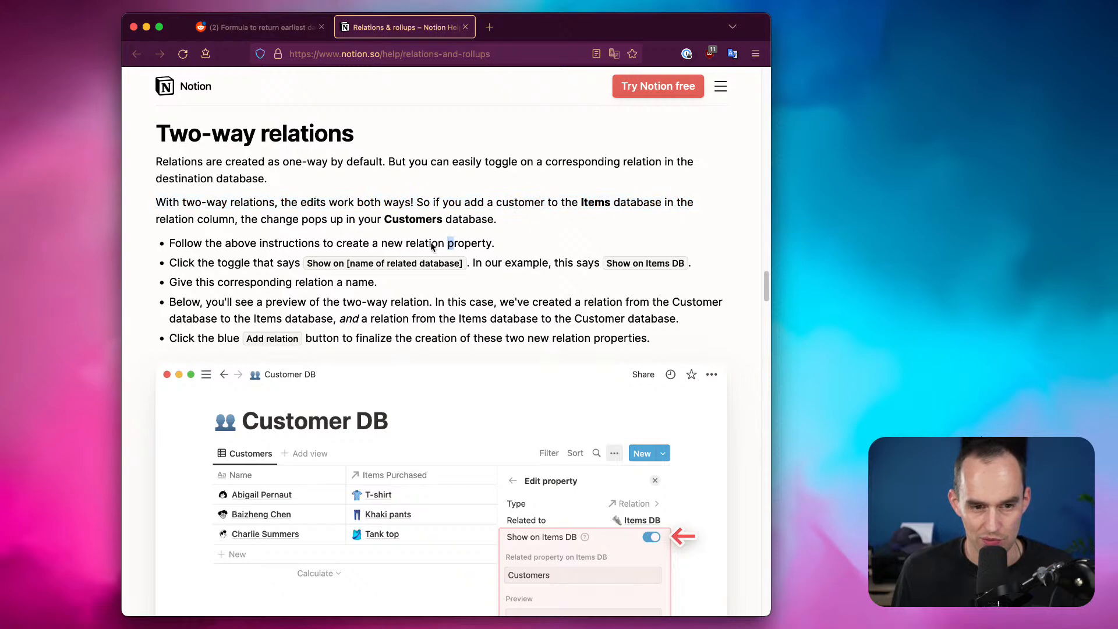
left_click_drag(177, 240, 460, 246)
left_click(460, 247)
scroll(584, 261, "down", 1)
scroll(584, 262, "down", 2)
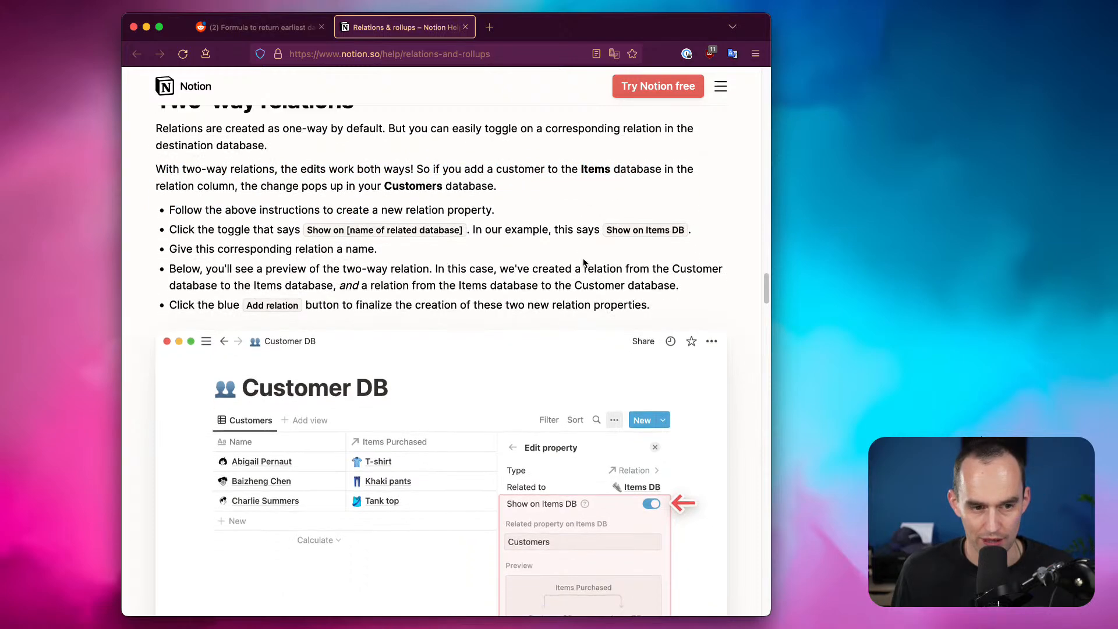
scroll(585, 263, "down", 2)
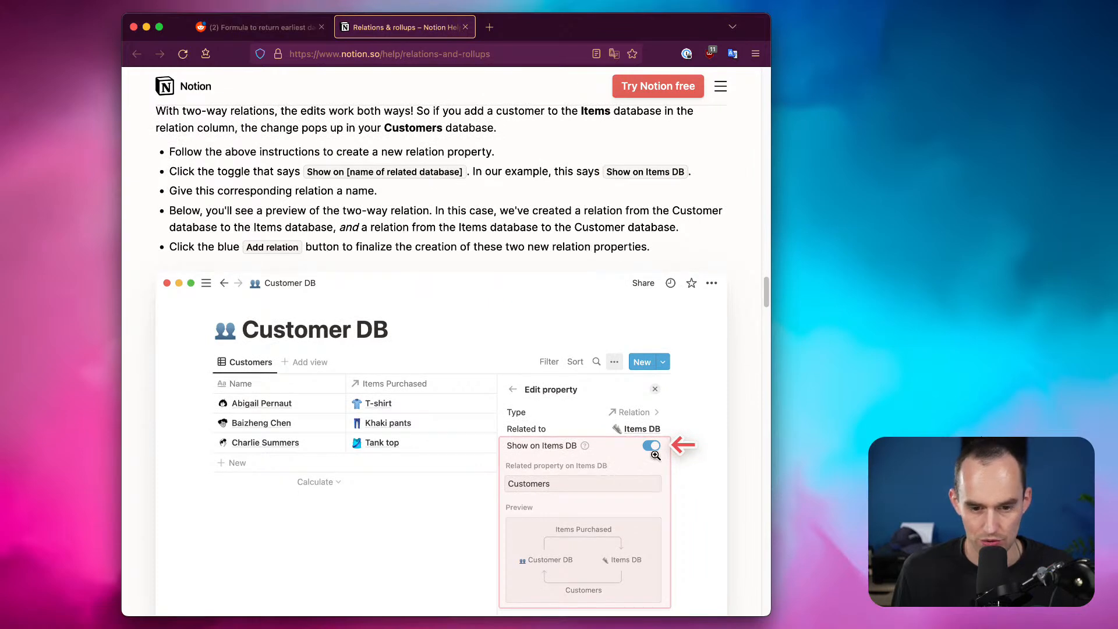
Finish viewing the two-way relation example, return to Notion and check the related Tasks column in the Projects database
scroll(576, 192, "down", 20)
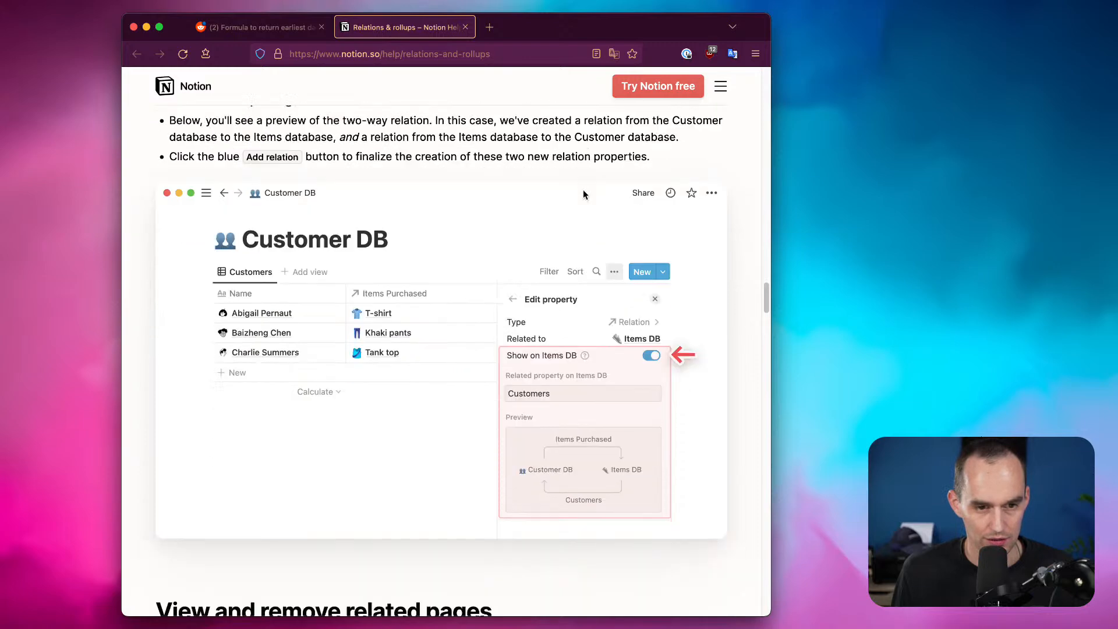
scroll(599, 206, "up", 17)
left_click(830, 70)
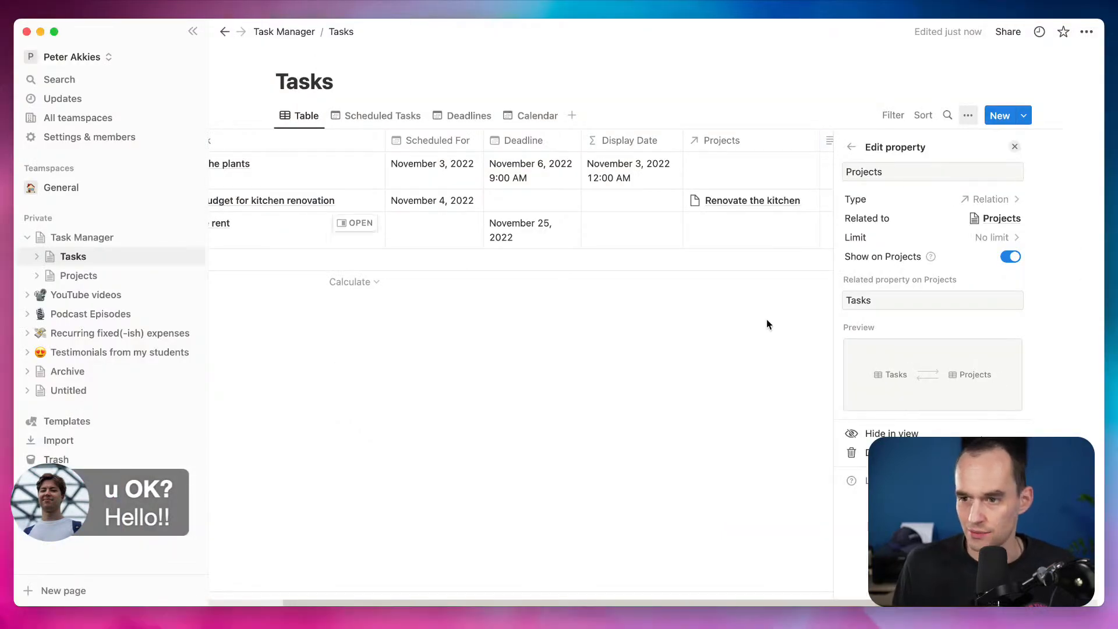
left_click(650, 341)
left_click(94, 275)
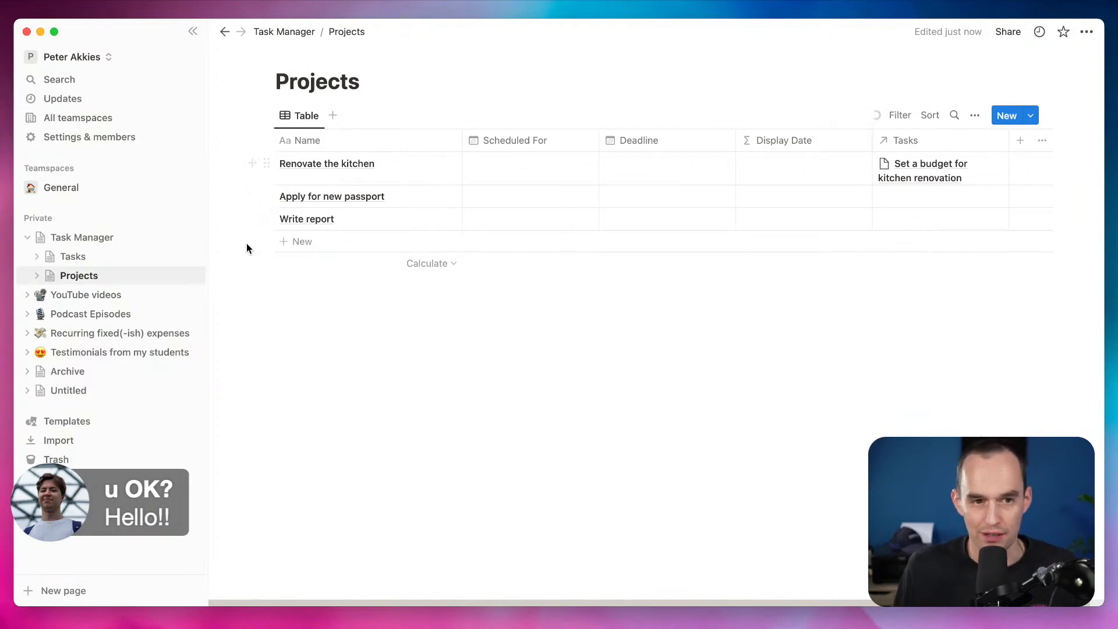
Add a new task named "Get a quote" to the Tasks database
left_click(64, 256)
left_click(302, 260)
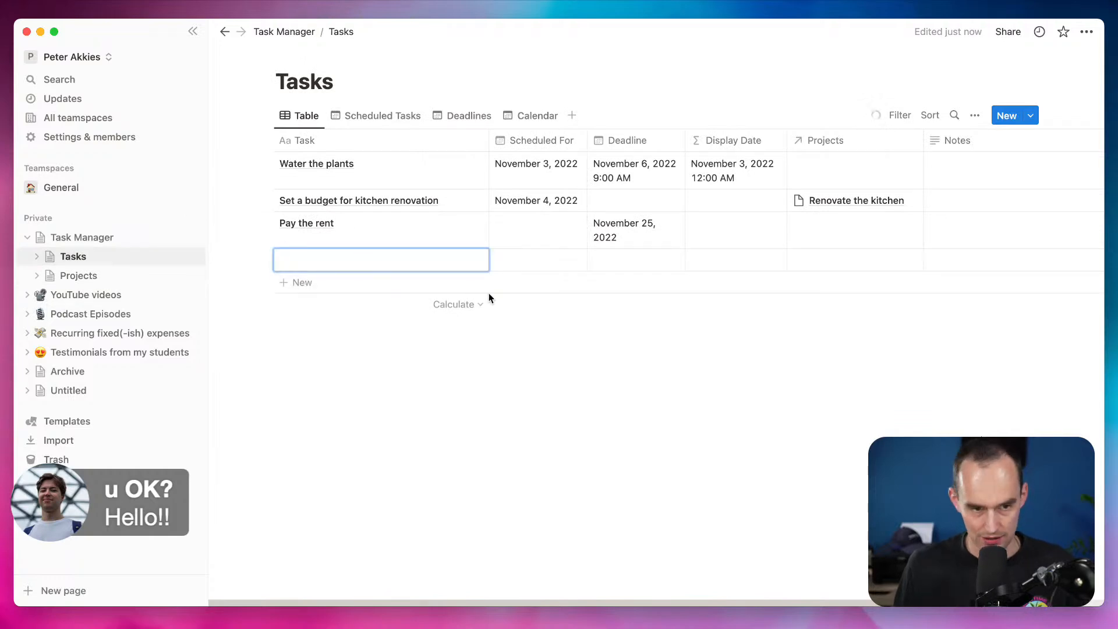
type("Get a quote for ")
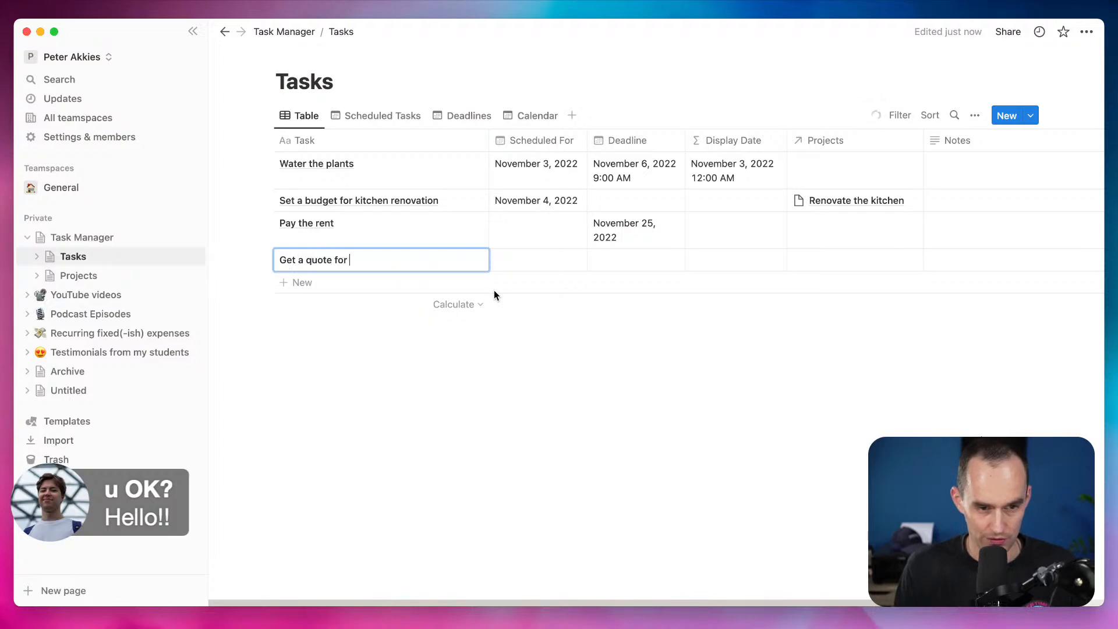
type("kitchen renovation")
key("alt+shift+Left")
key("alt+shift+Left")
key("alt+shift+Left")
key("shift+Left")
key("BackSpace")
key("Escape")
Link the "Get a quote" task to the "Renovate the kitchen" project and check the link in the Projects database
left_click(867, 262)
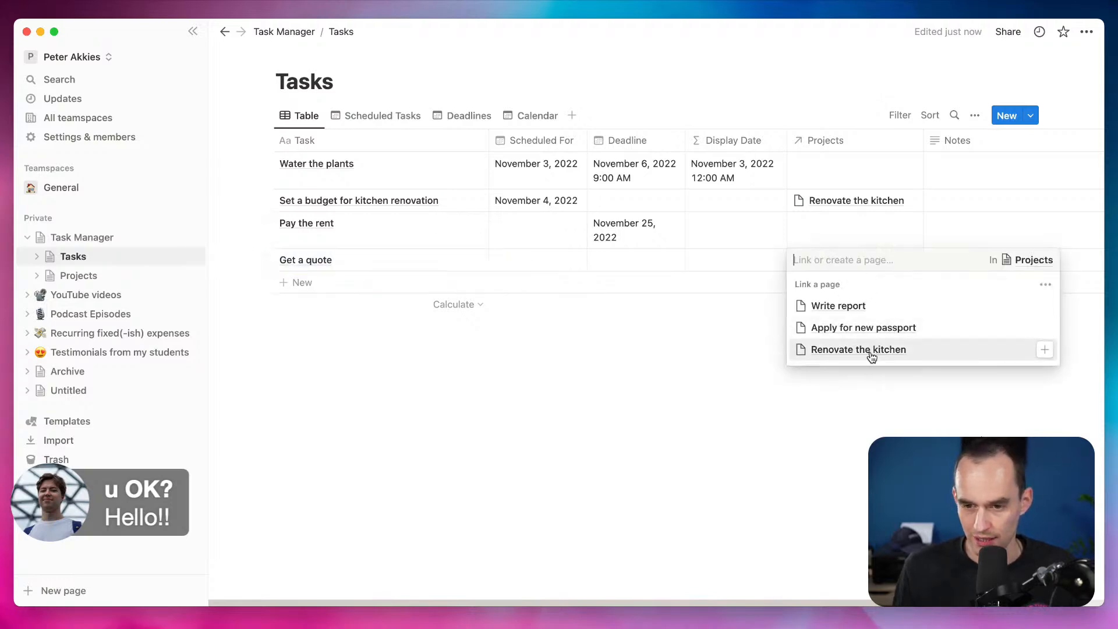
left_click(858, 350)
key("Escape")
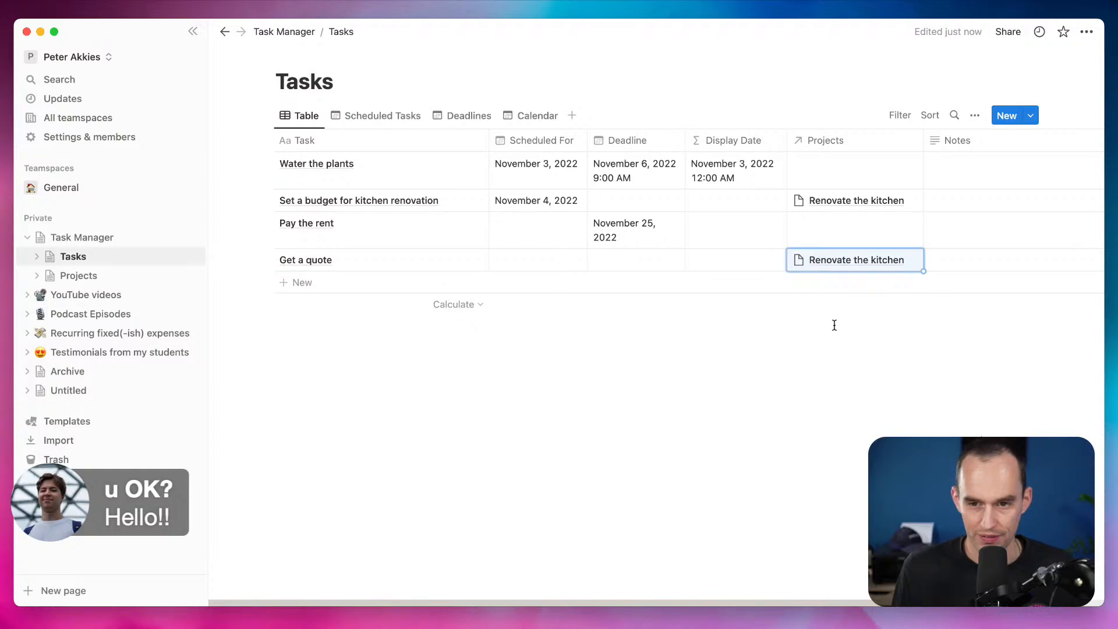
left_click(78, 276)
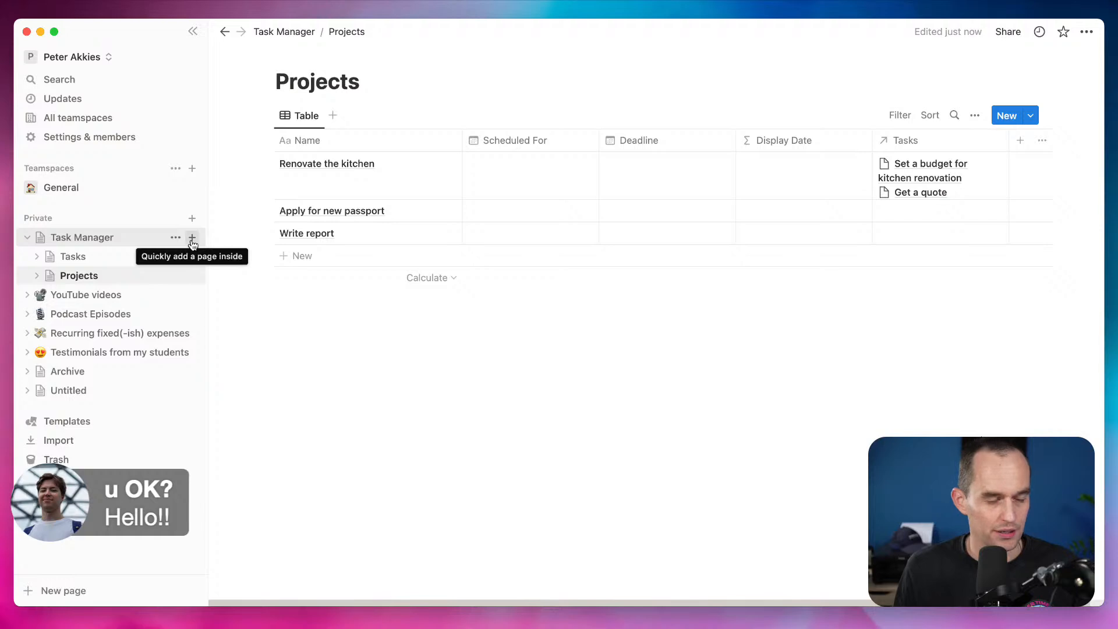
Create a new table database named "Areas" inside Task Manager and order the subpages as Areas, Projects, Tasks
left_click(192, 238)
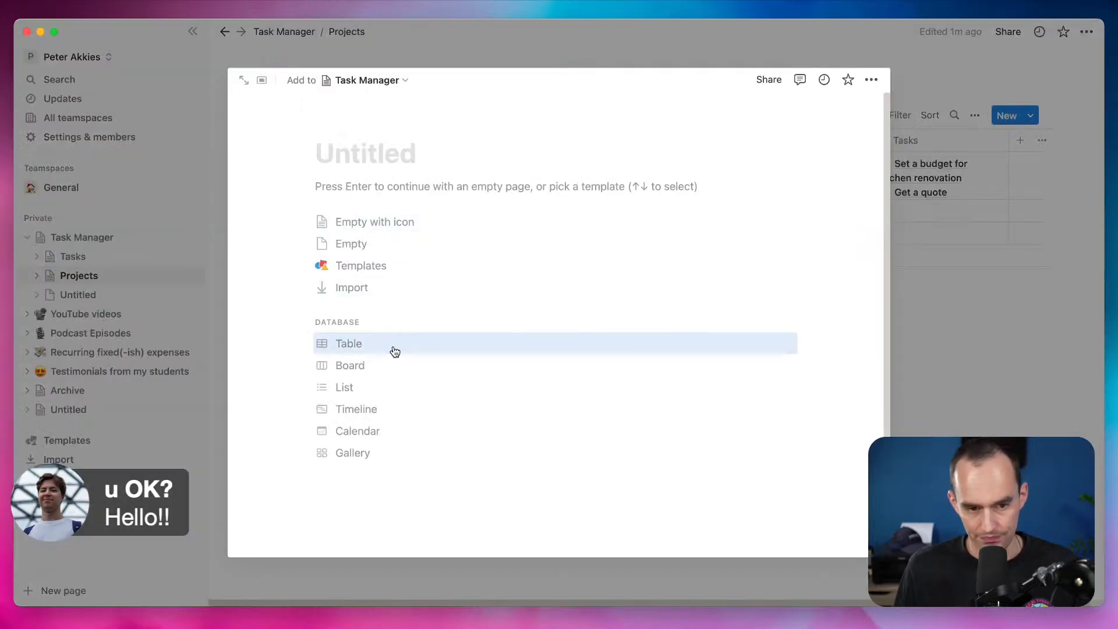
type("Areas")
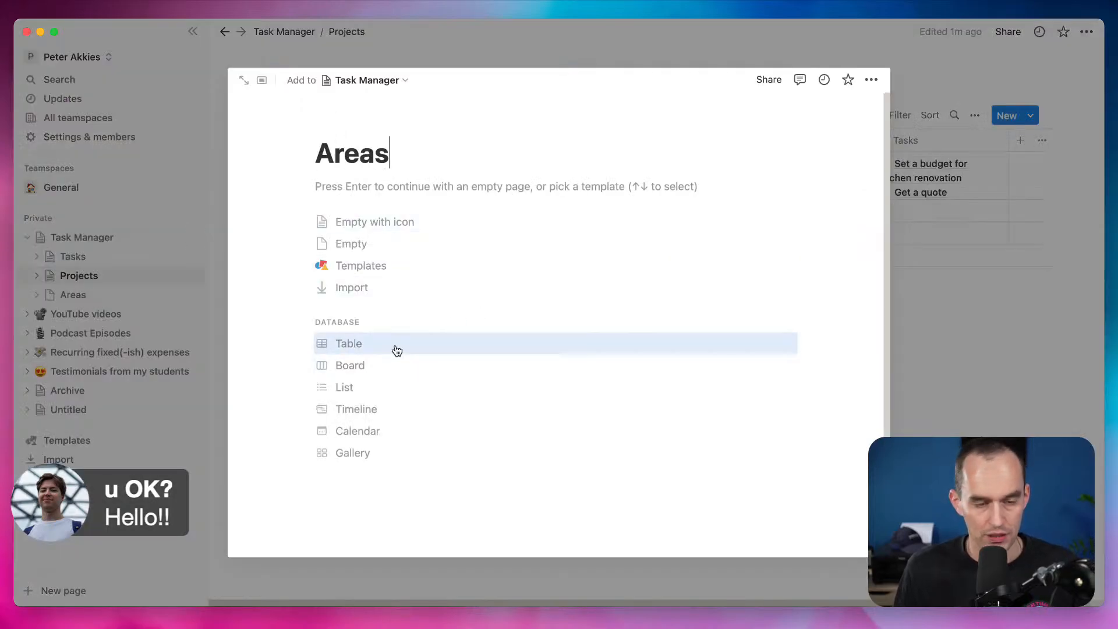
left_click(397, 348)
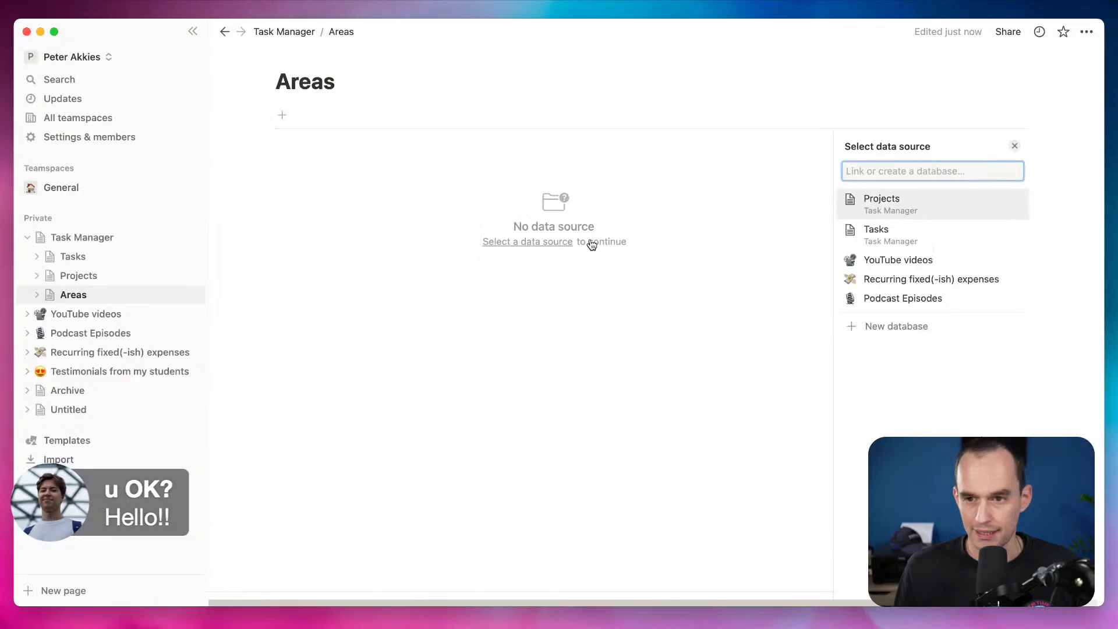
left_click(891, 326)
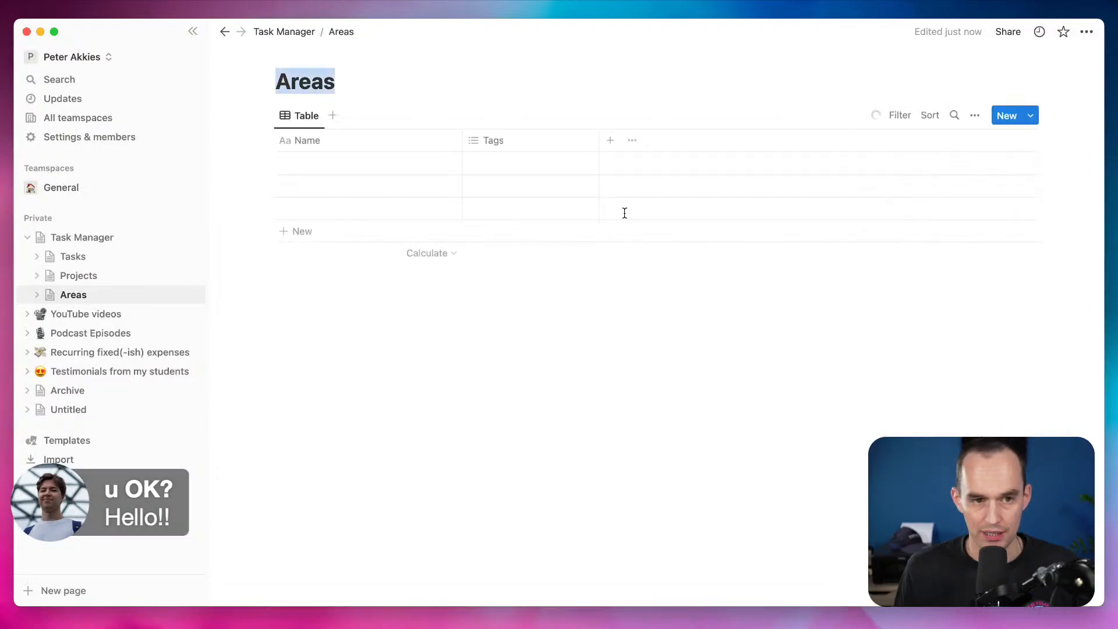
left_click(324, 83)
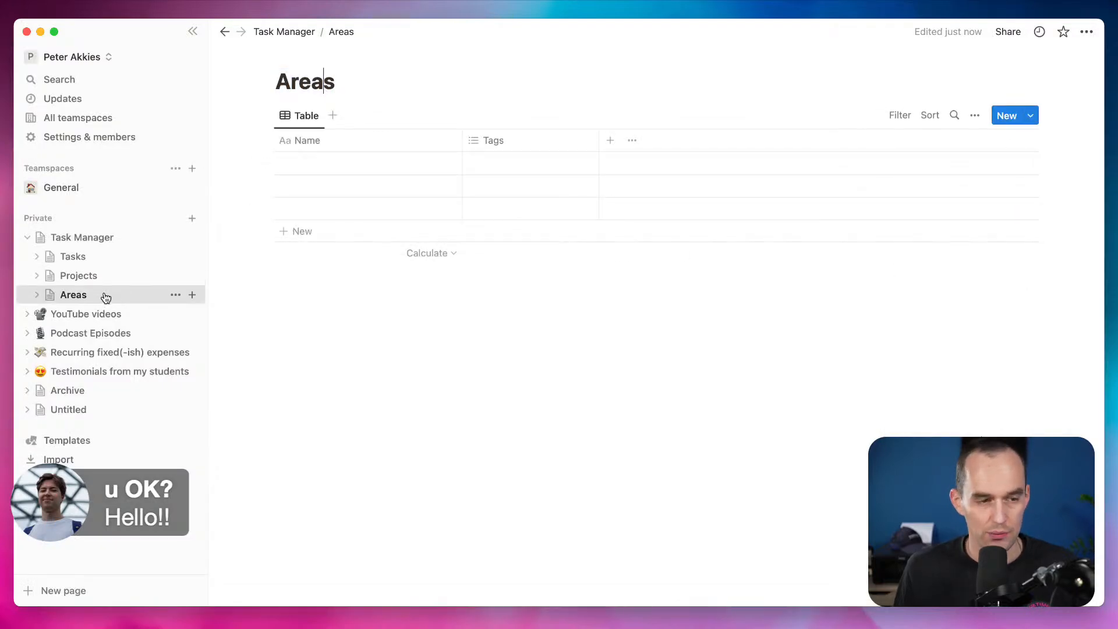
left_click_drag(105, 296, 101, 265)
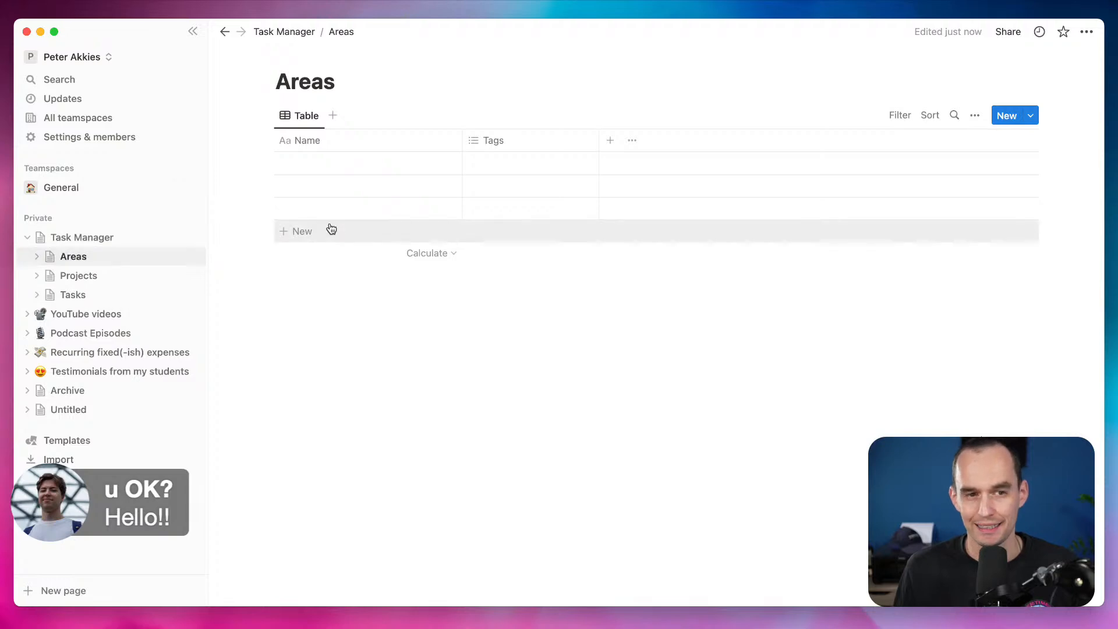
Fill the first three Areas rows with the names "Admin & Finances", "Fun & Trips" and "Health"
left_click(350, 163)
type("Admin & Finances")
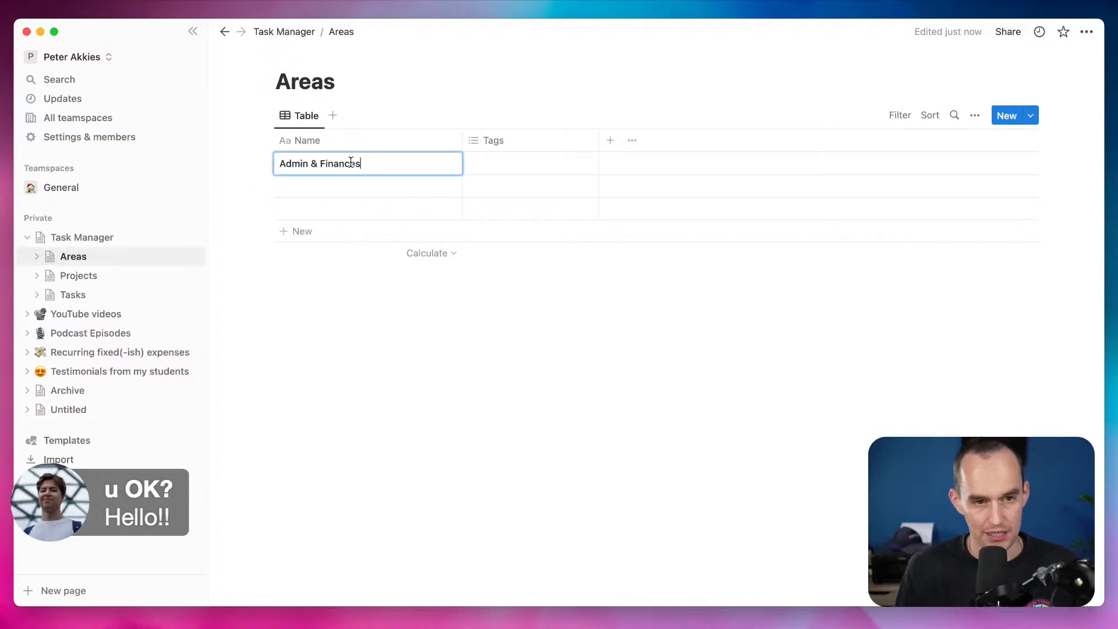
left_click(353, 184)
type("Fun & Trips")
key("Escape")
left_click(406, 210)
type("Health")
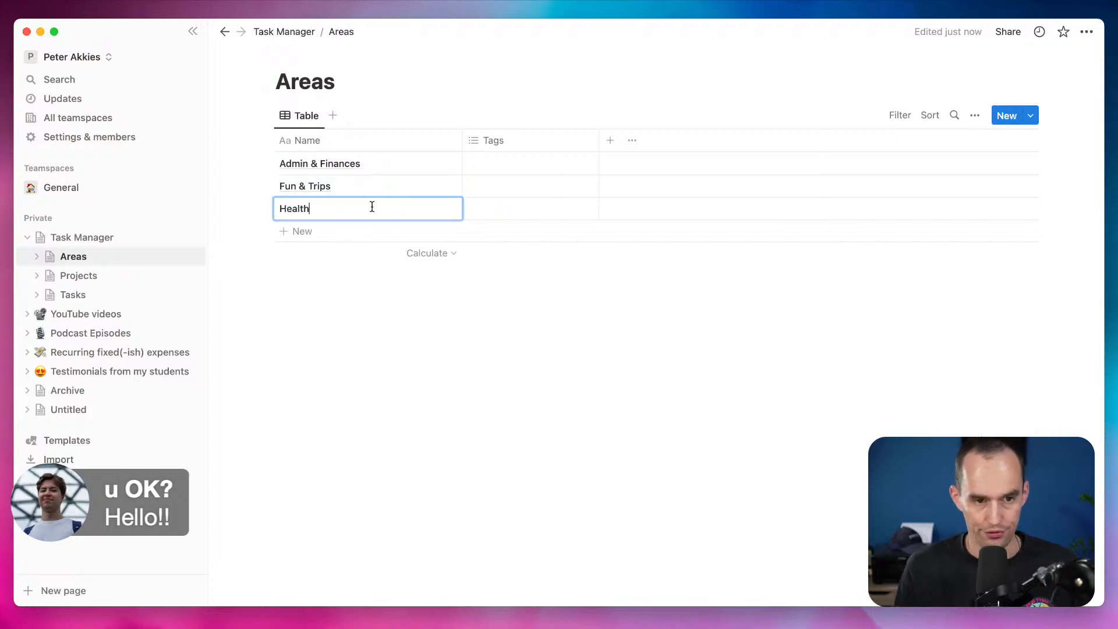
key("Escape")
Add three more rows to Areas named "Home", "Relationships" and "Work"
left_click(313, 233)
type("Home")
key("Escape")
left_click(305, 254)
type("Relationships")
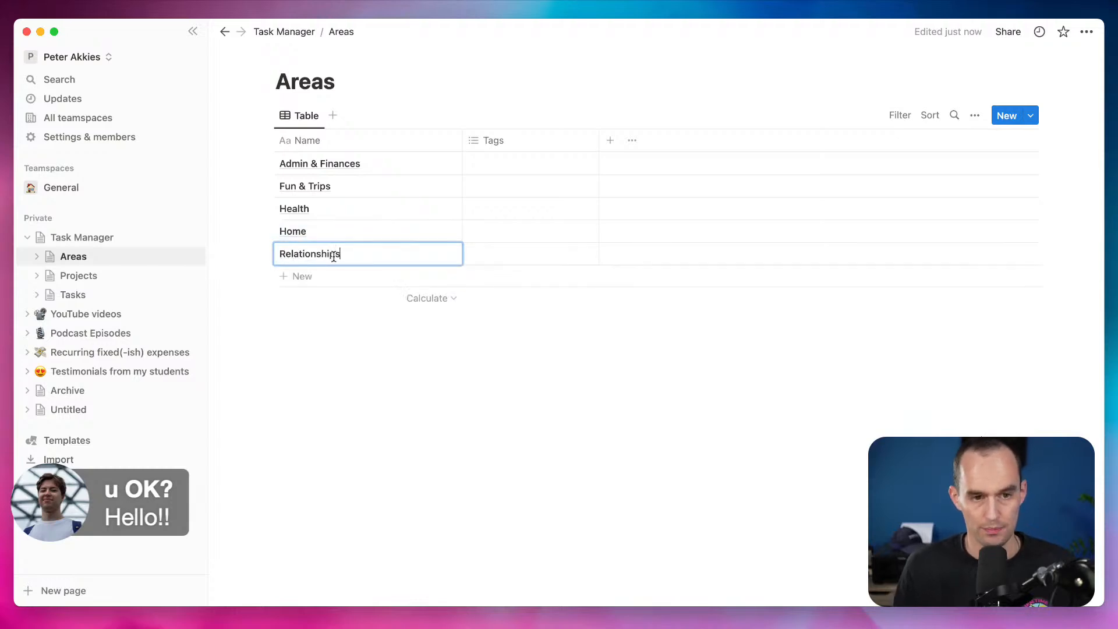
key("Escape")
left_click(316, 273)
type("Work")
key("Escape")
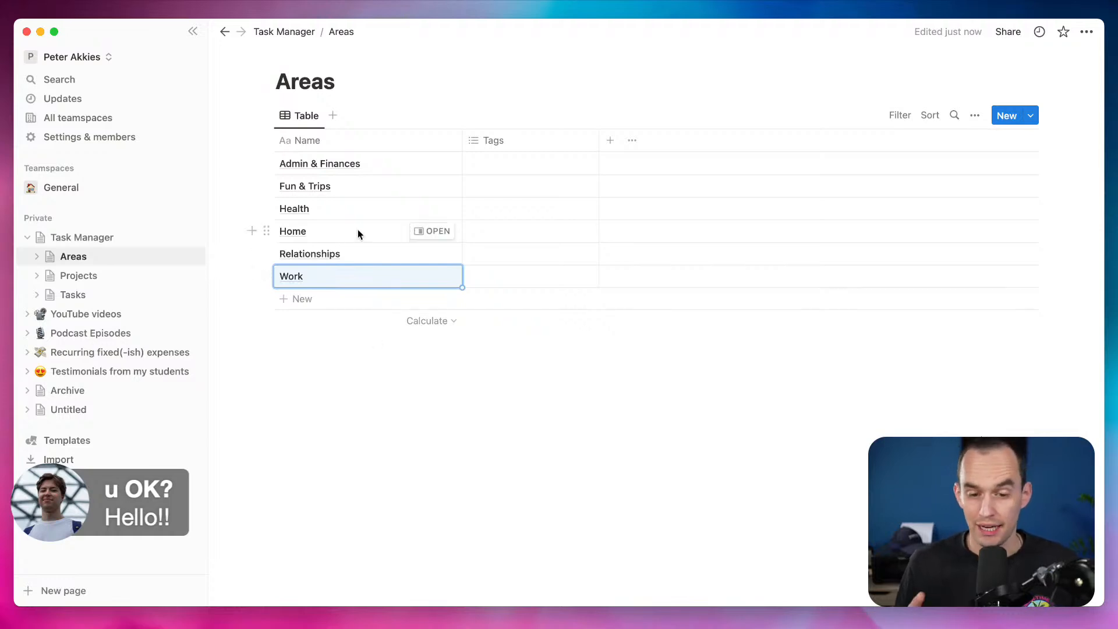
Switch to the Things app, look through its list of areas and open the "Enter into Diversity Visa lottery" project
left_click(689, 623)
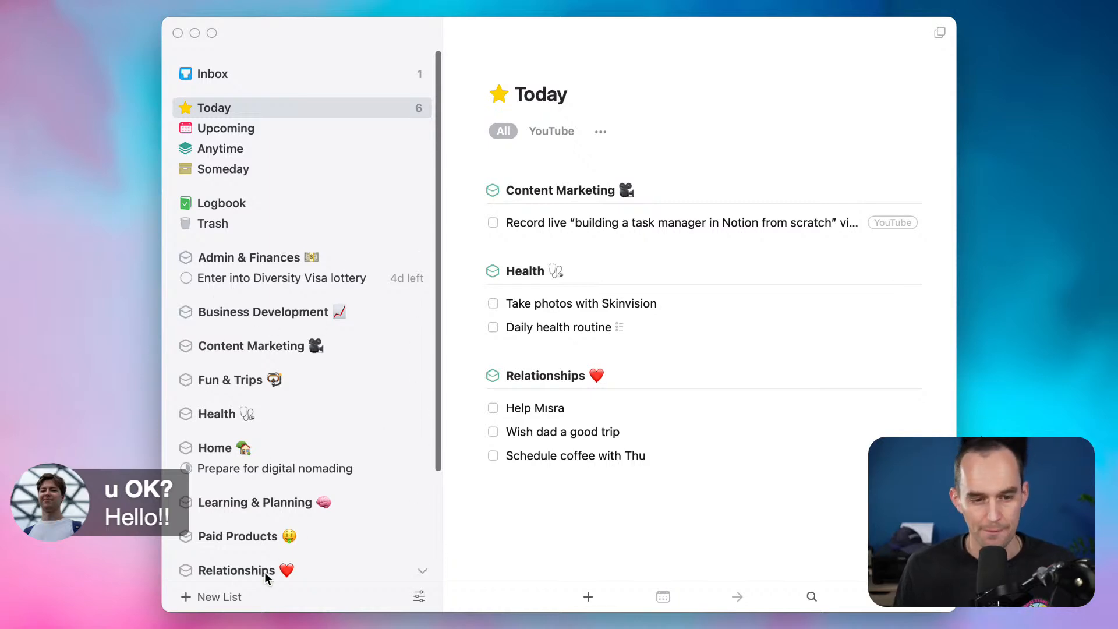
scroll(272, 554, "down", 2)
scroll(268, 542, "up", 2)
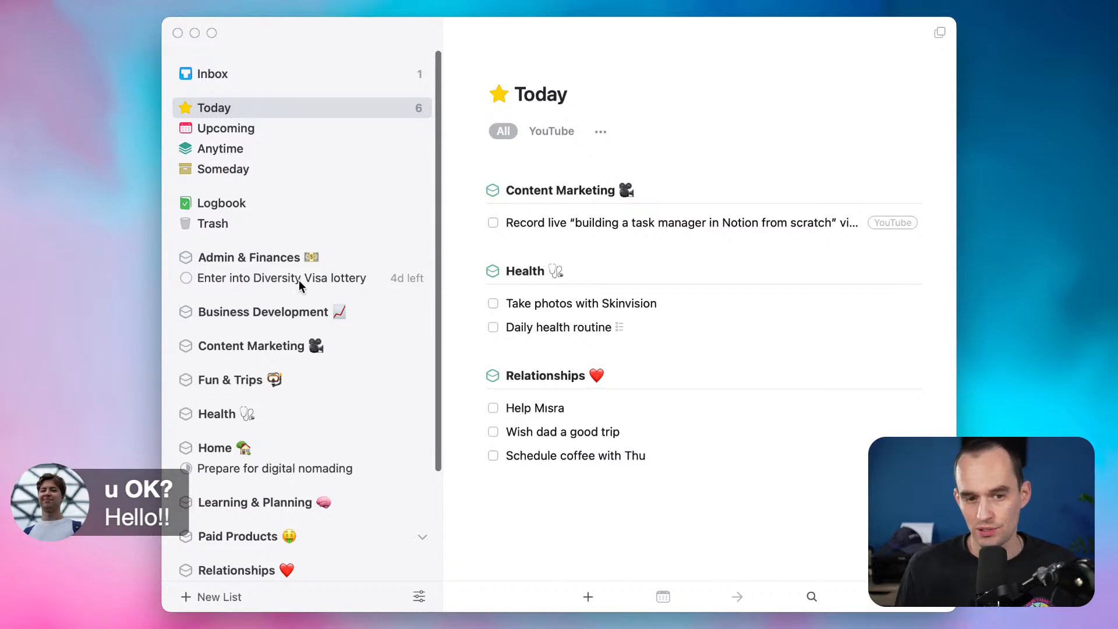
left_click(372, 277)
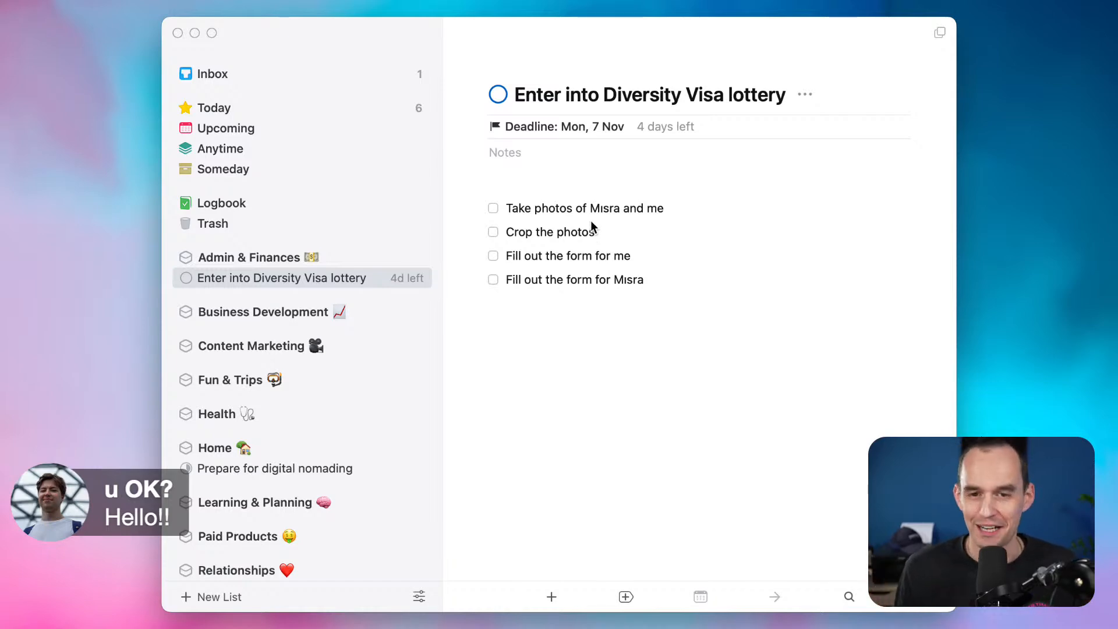
Examine the options for the project's last to-do and the project's own When scheduling choices, then return to Today
left_click(573, 278)
right_click(579, 277)
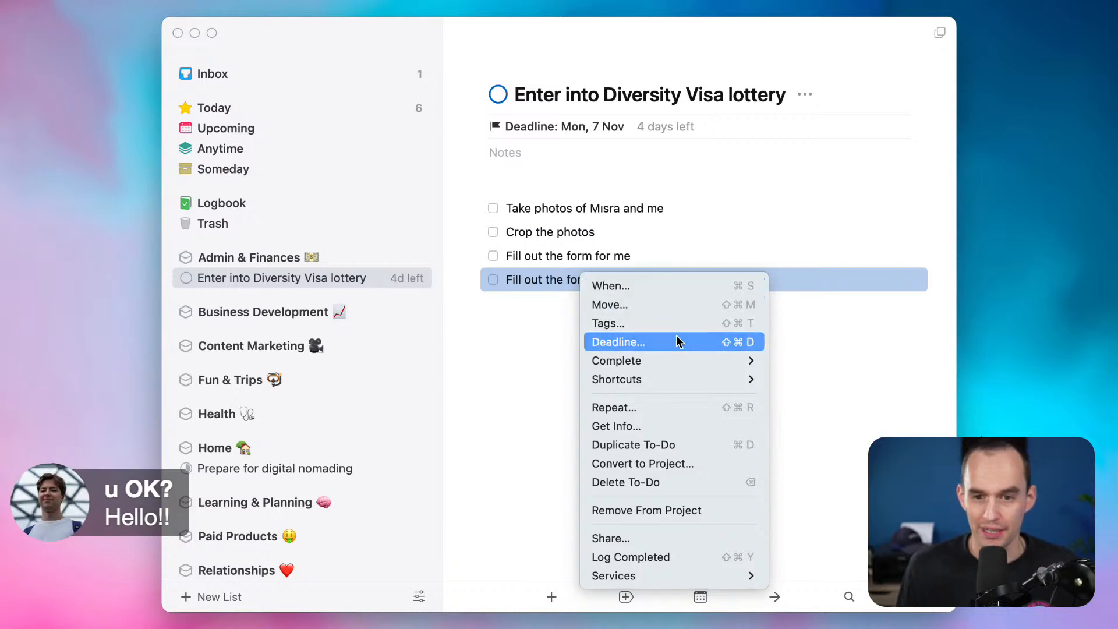
left_click(566, 324)
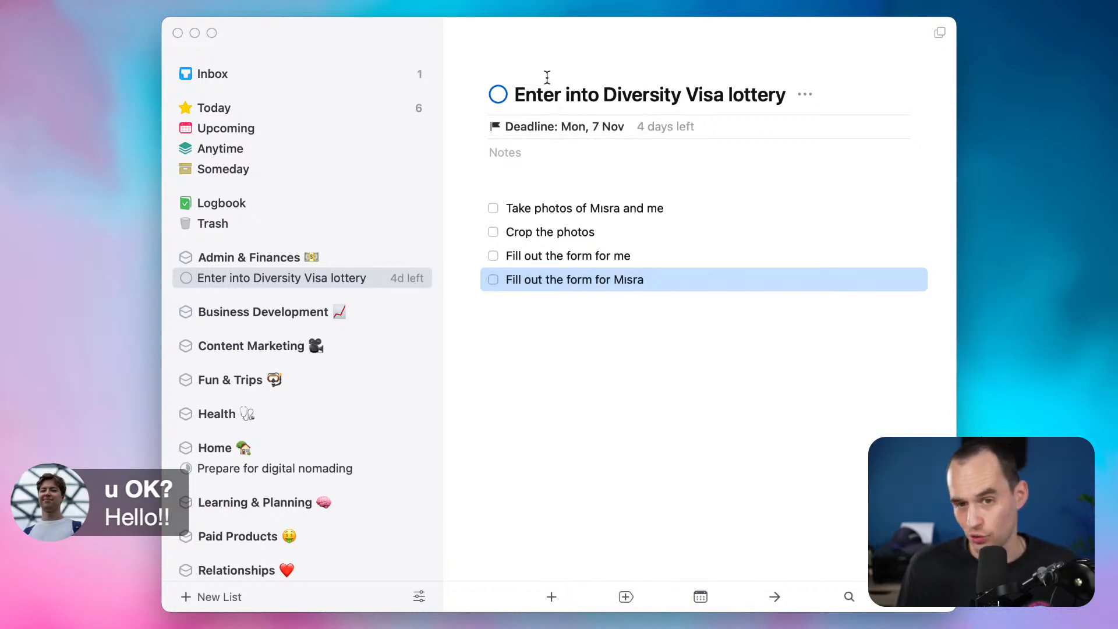
left_click(806, 95)
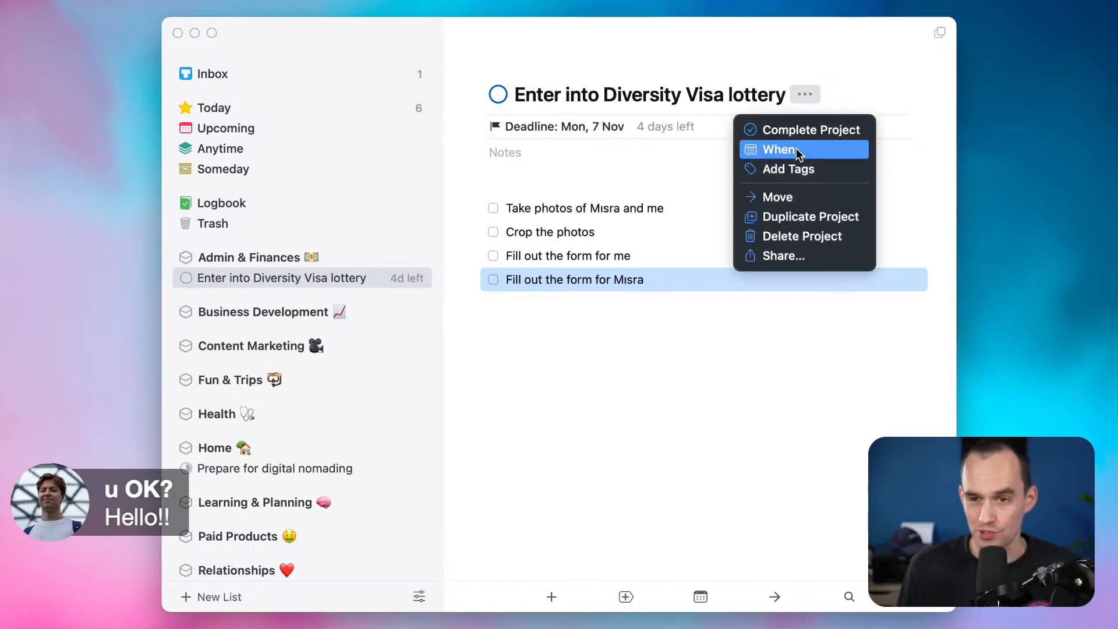
left_click(797, 151)
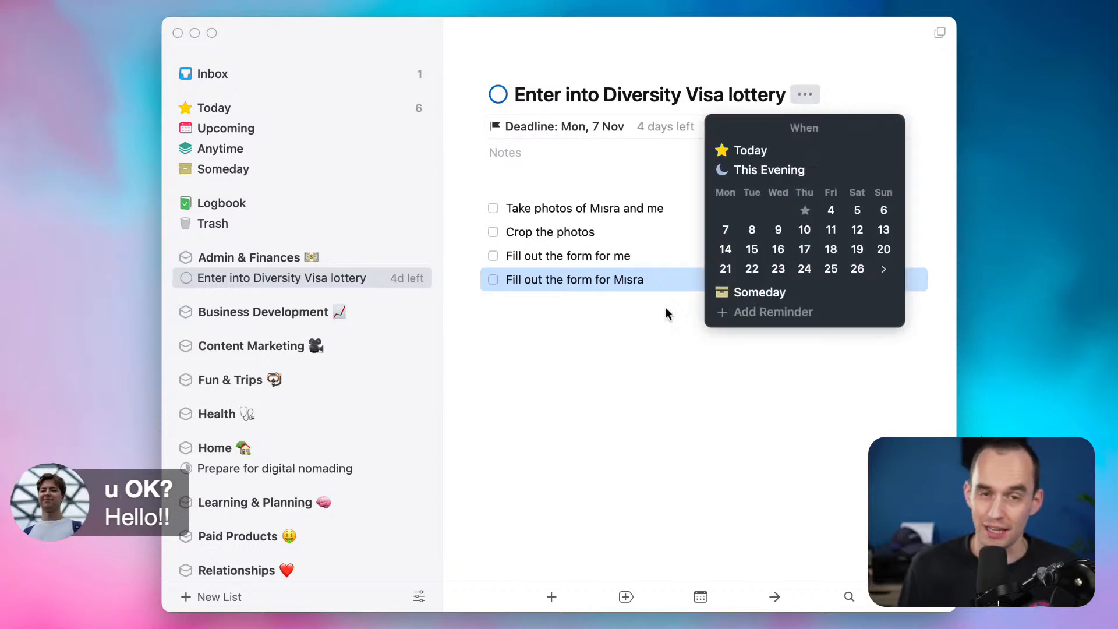
left_click(635, 420)
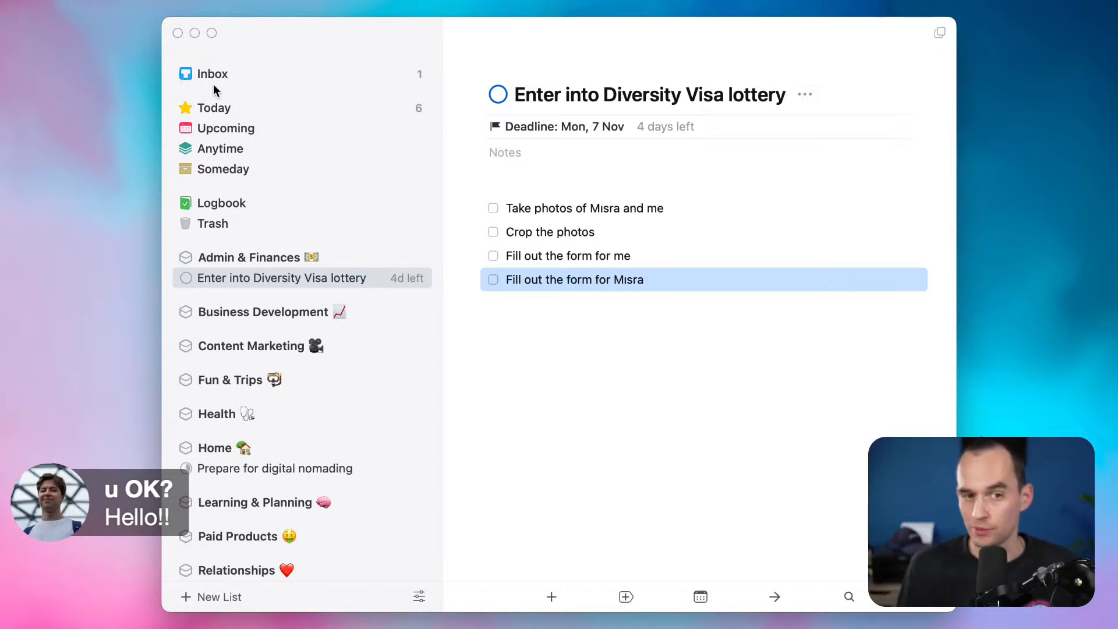
left_click(232, 109)
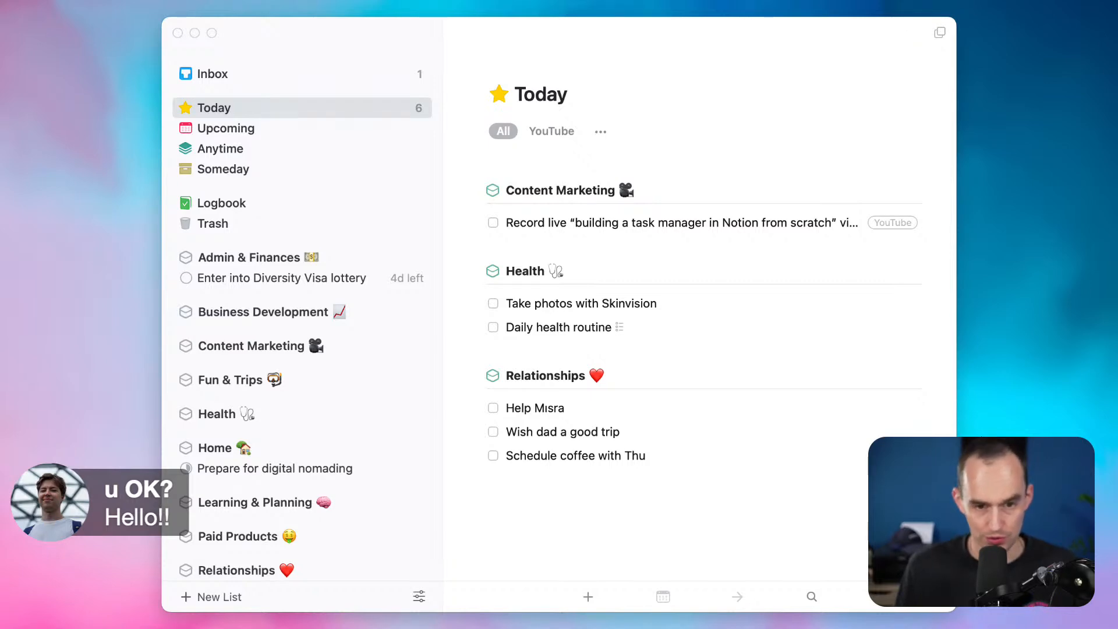
Switch back to Notion and delete the Tags property from the Areas database
key("super+Tab")
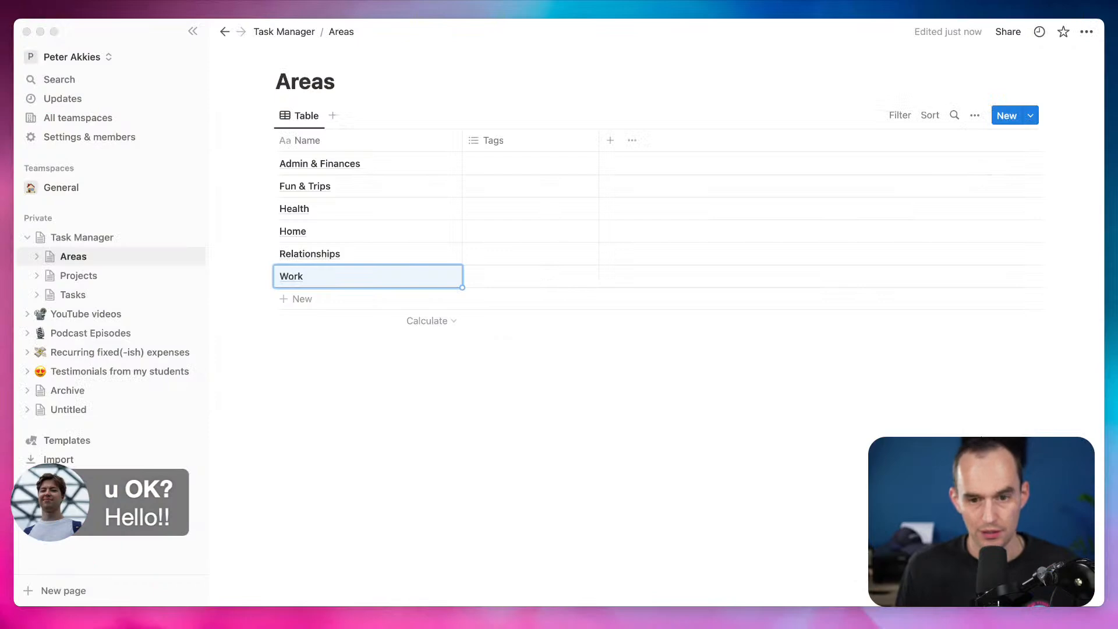
left_click(587, 60)
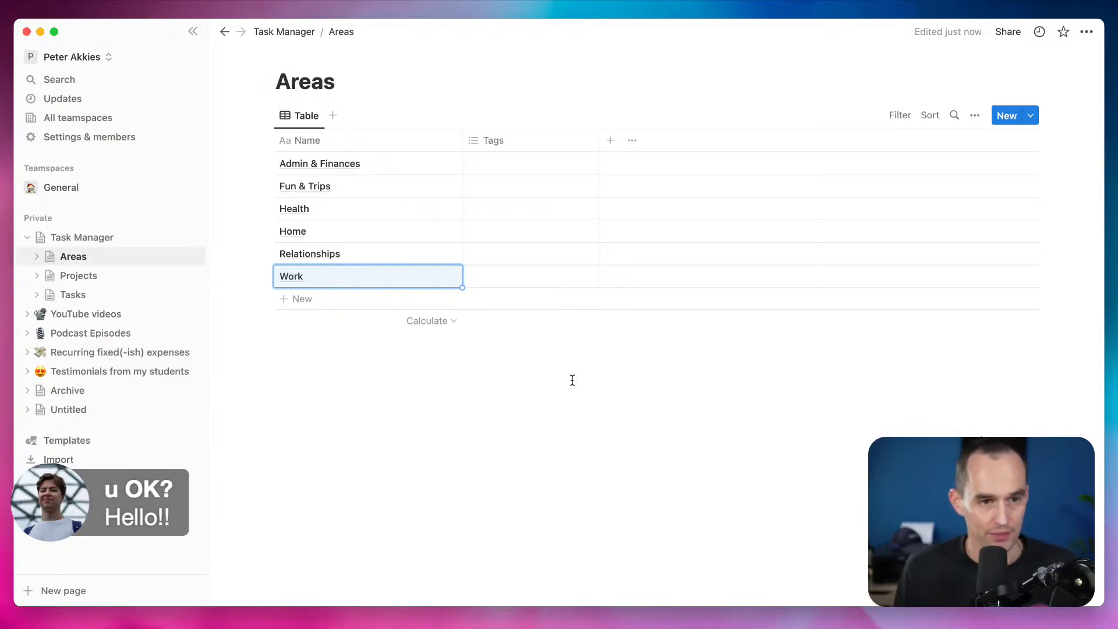
left_click(531, 142)
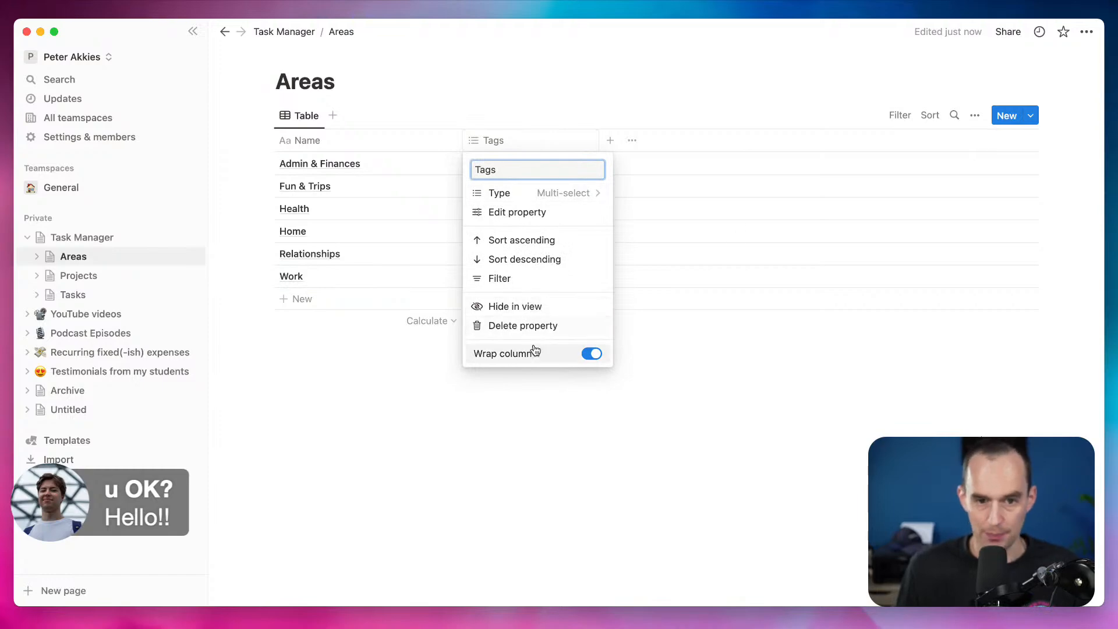
left_click(535, 325)
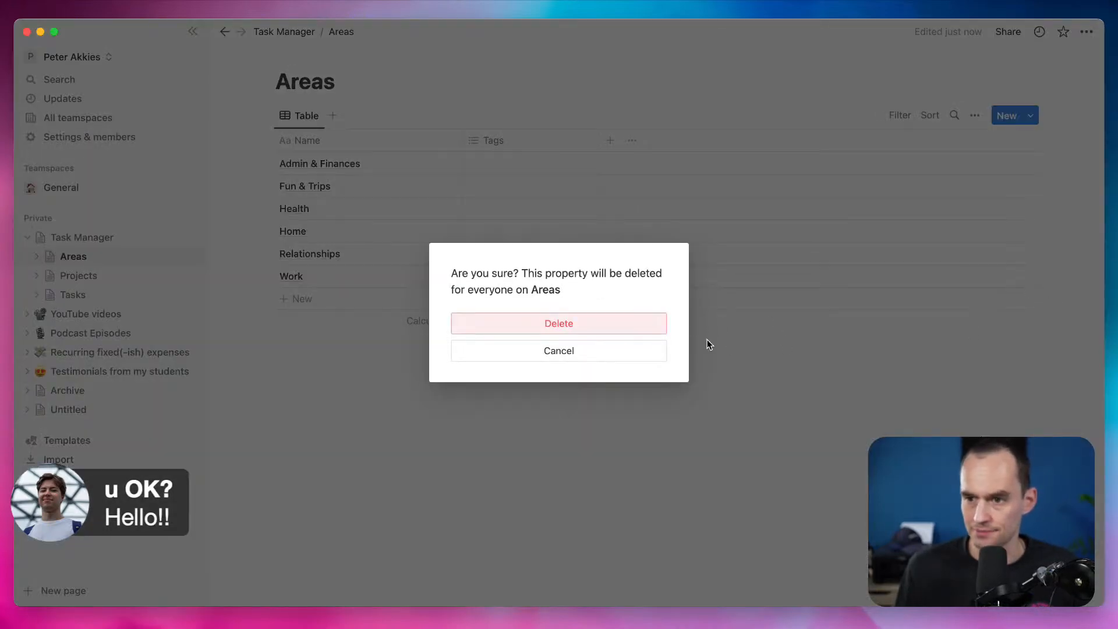
left_click(582, 321)
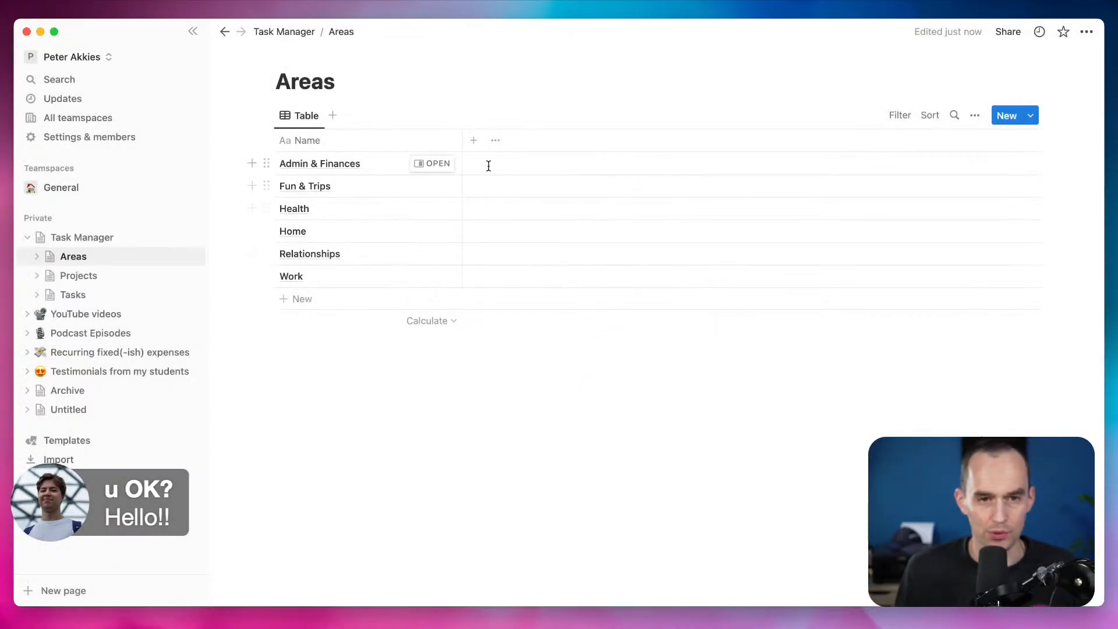
Add a Projects relation to the Areas database, linked to the Projects database and shown there as "Areas"
left_click(474, 142)
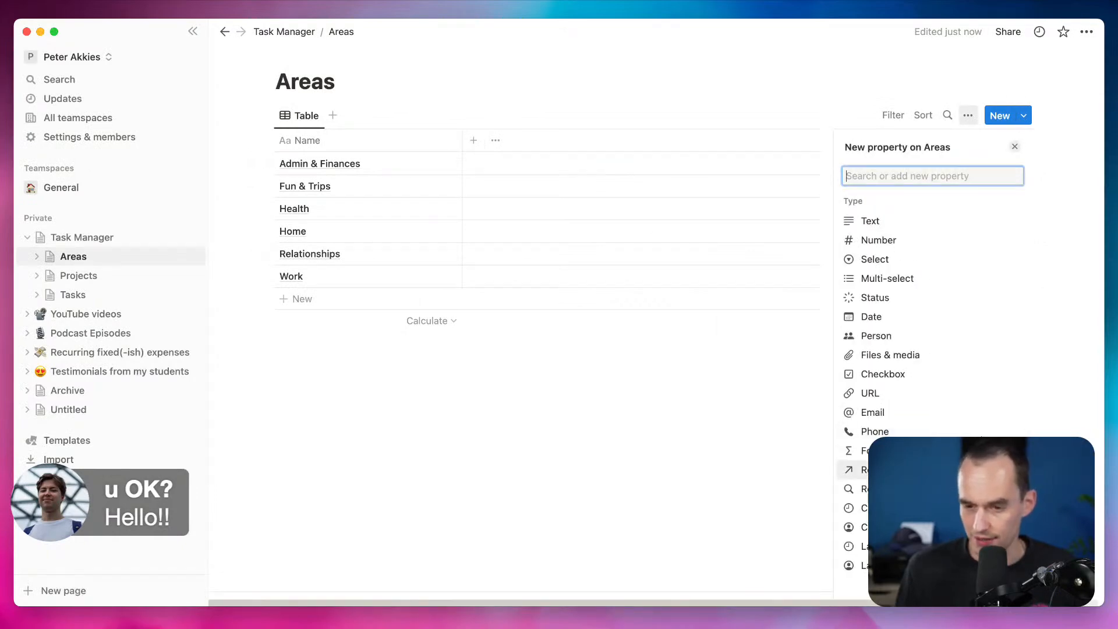
left_click(882, 470)
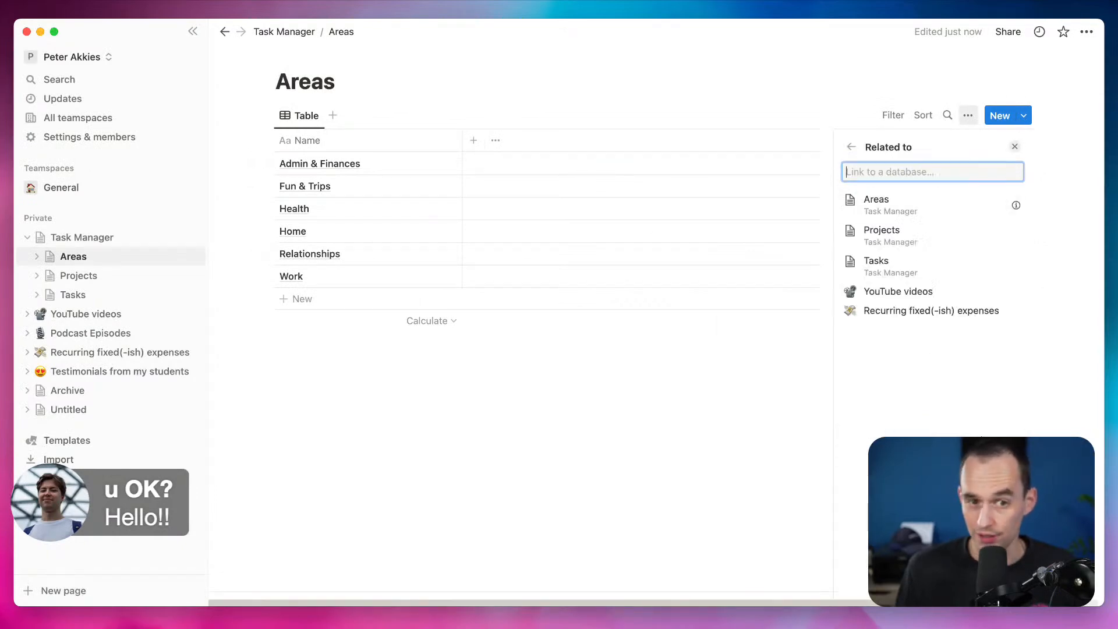
left_click(941, 242)
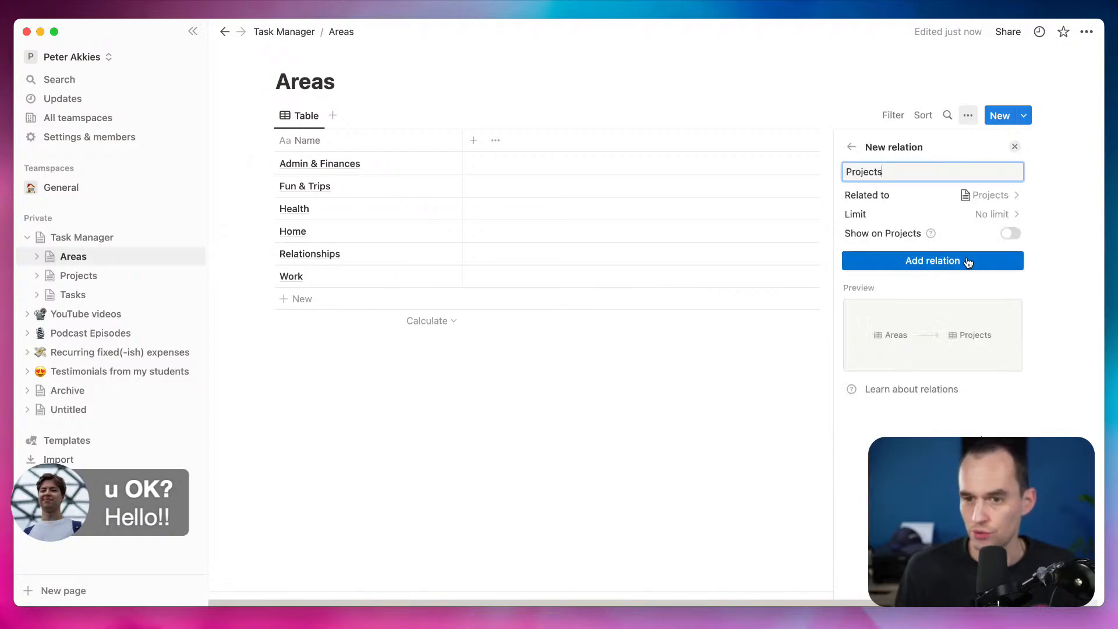
left_click(1010, 233)
left_click(883, 277)
type("Areas")
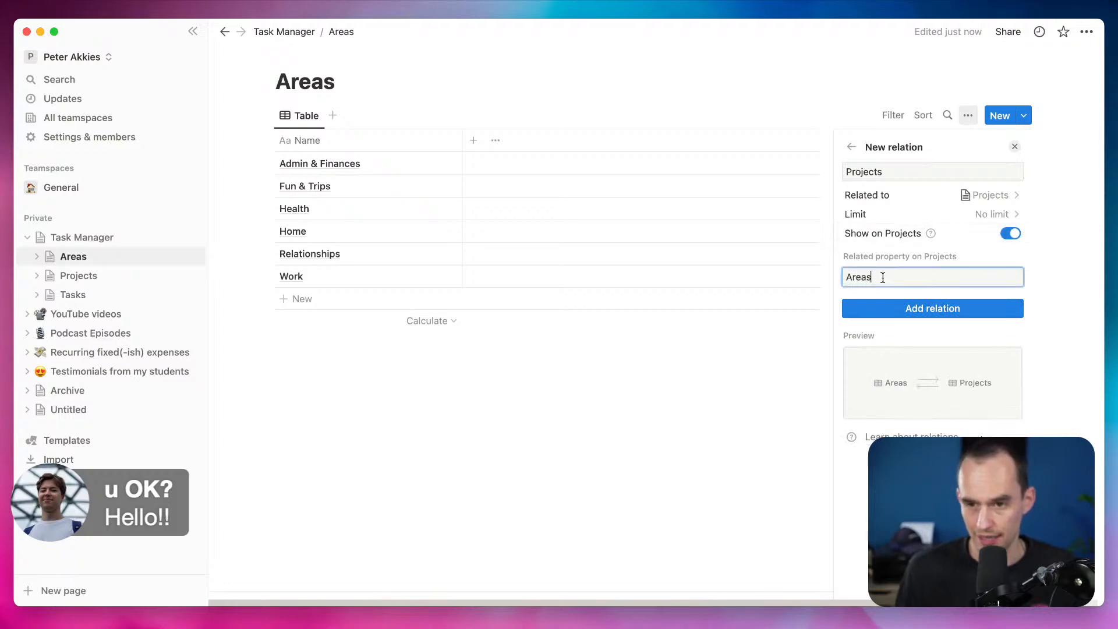
left_click(943, 309)
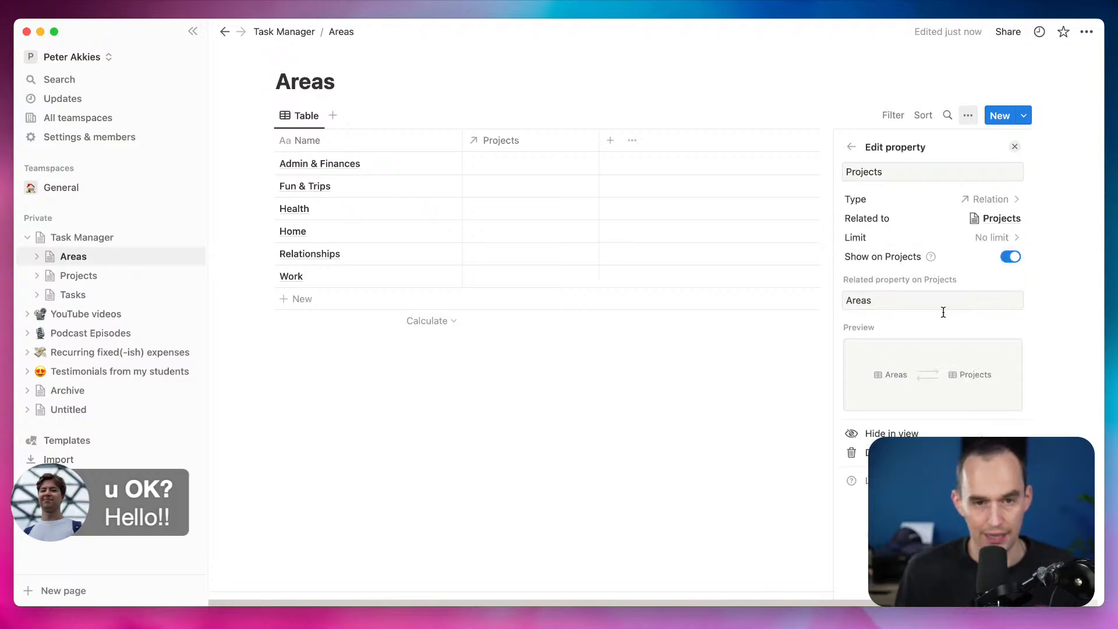
left_click(651, 385)
Add a "Tasks" relation property to Areas, linked to the Tasks database and shown there as "Area"
left_click(609, 140)
type("Tasks")
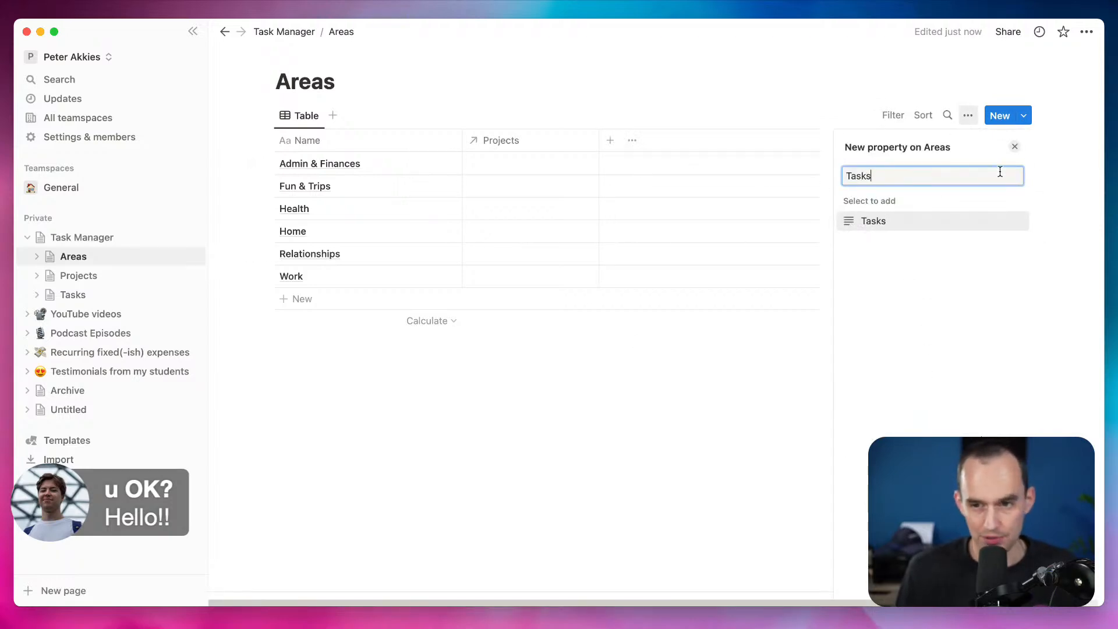
left_click(932, 221)
left_click(903, 208)
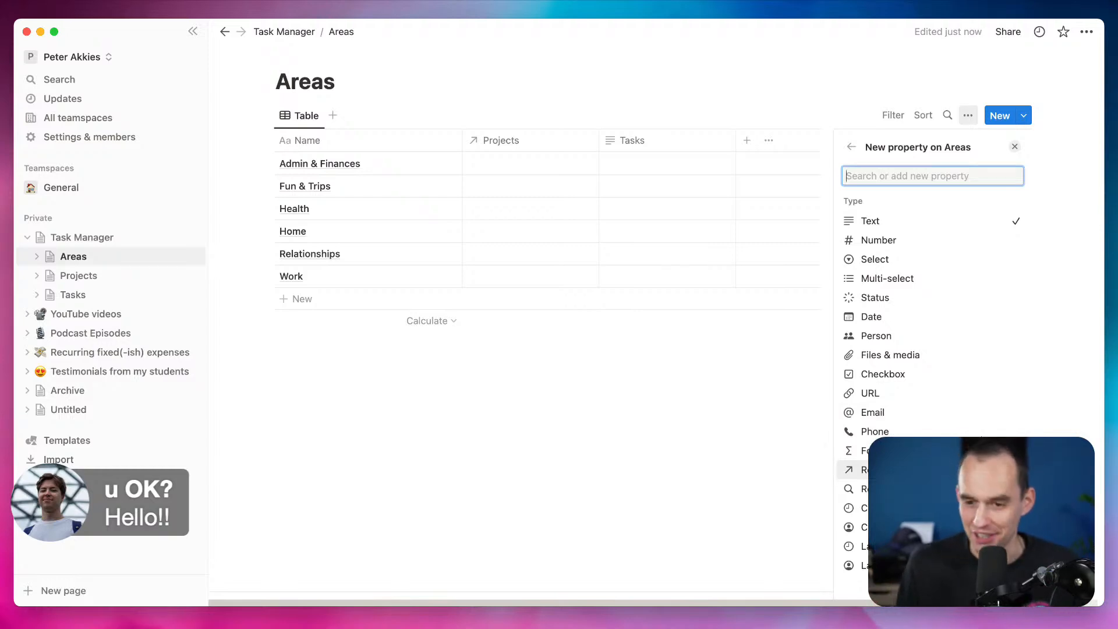
left_click(859, 470)
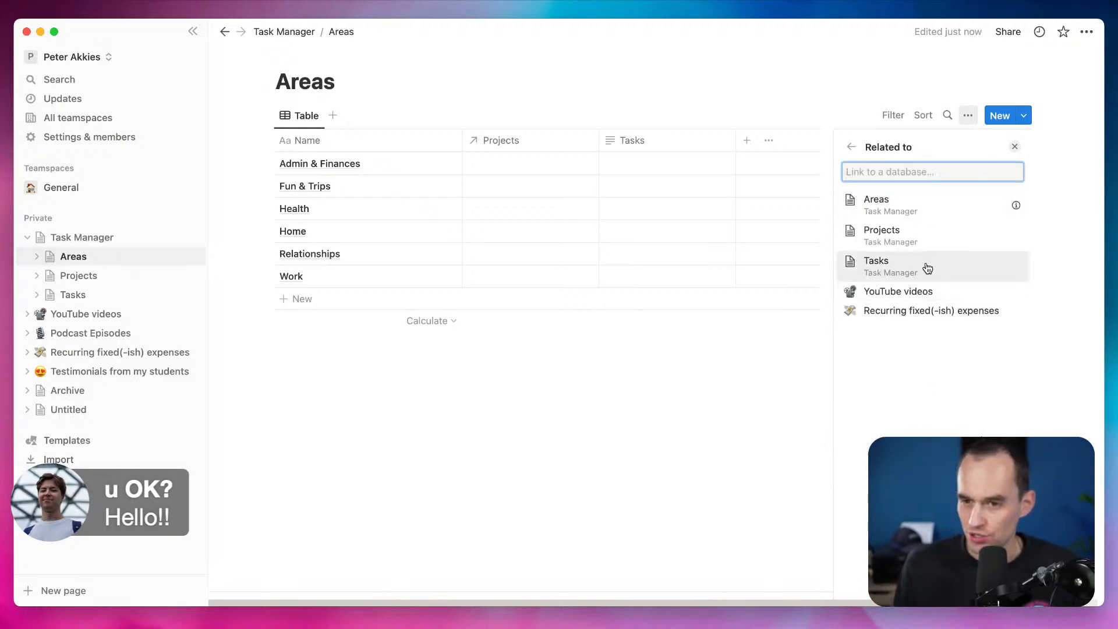
left_click(924, 263)
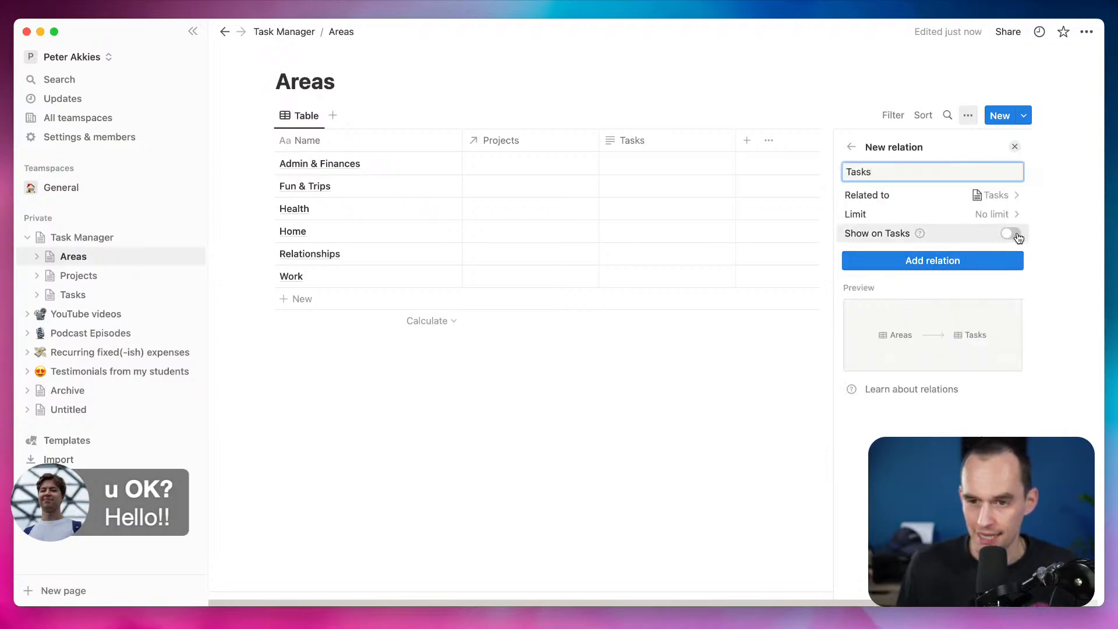
left_click(1013, 232)
left_click(920, 279)
type("Tas")
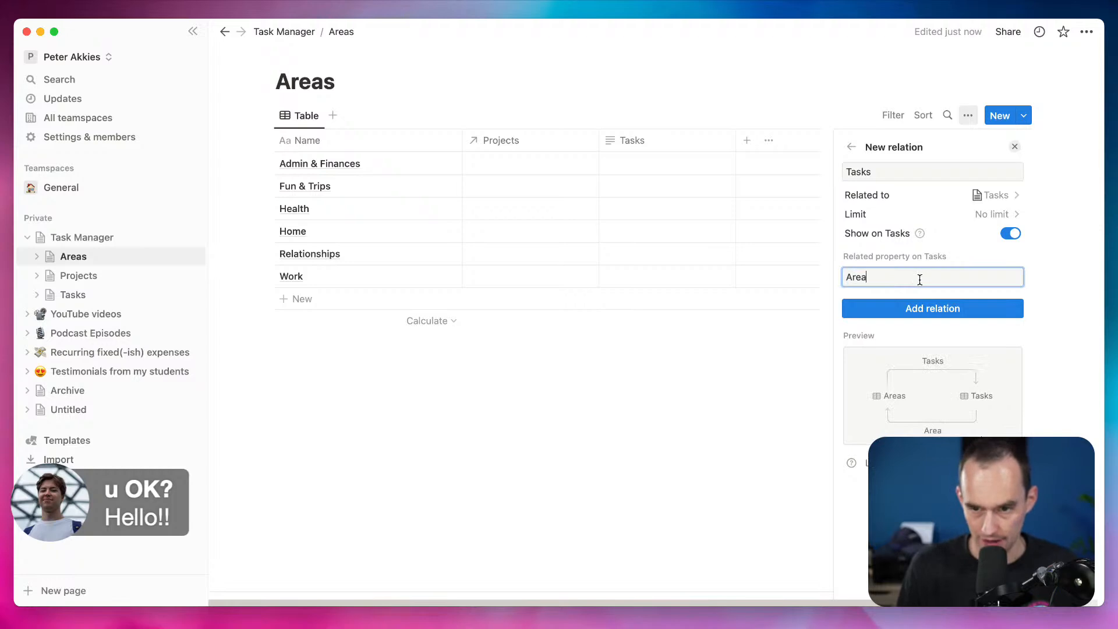
left_click(938, 310)
left_click(748, 396)
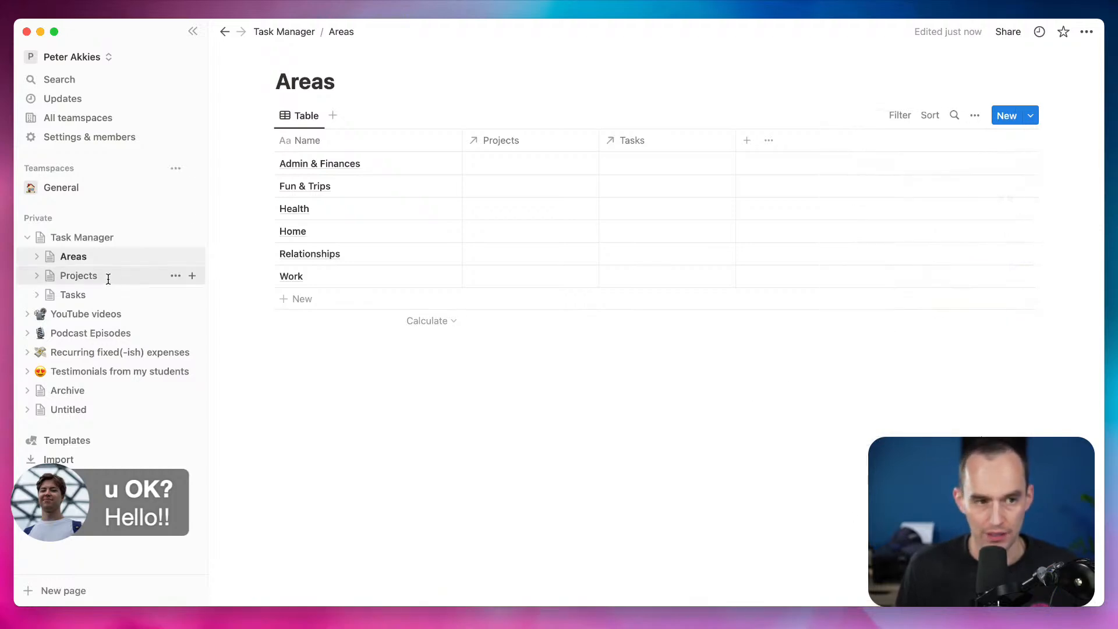
Rename the Areas relation property in the Projects database to "Area"
left_click(108, 276)
left_click(922, 144)
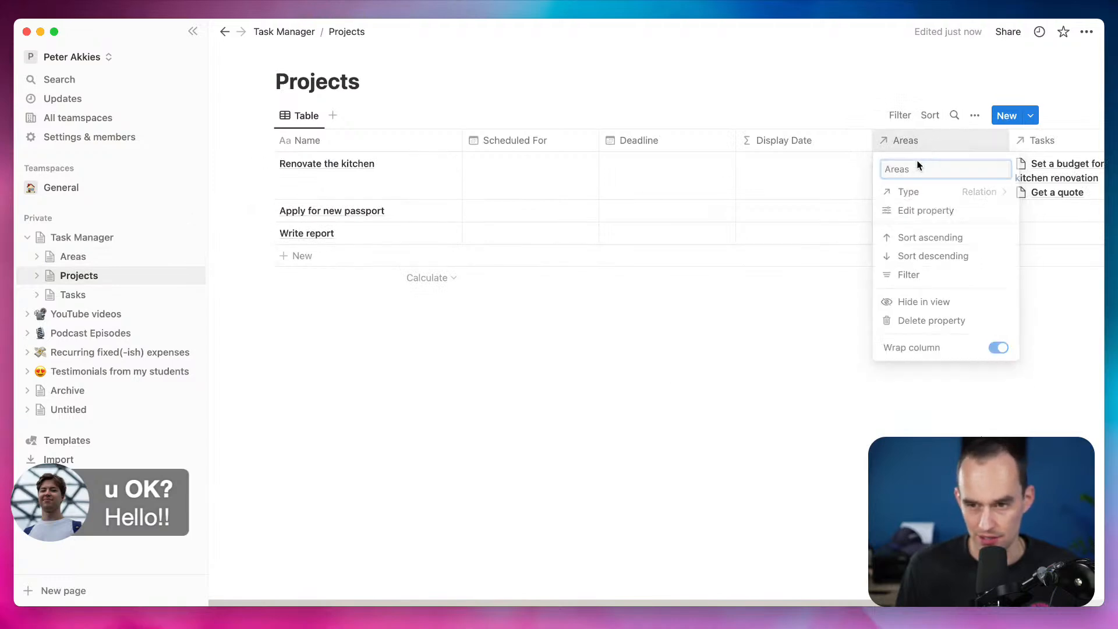
left_click(923, 144)
left_click(919, 156)
left_click(926, 141)
left_click(926, 140)
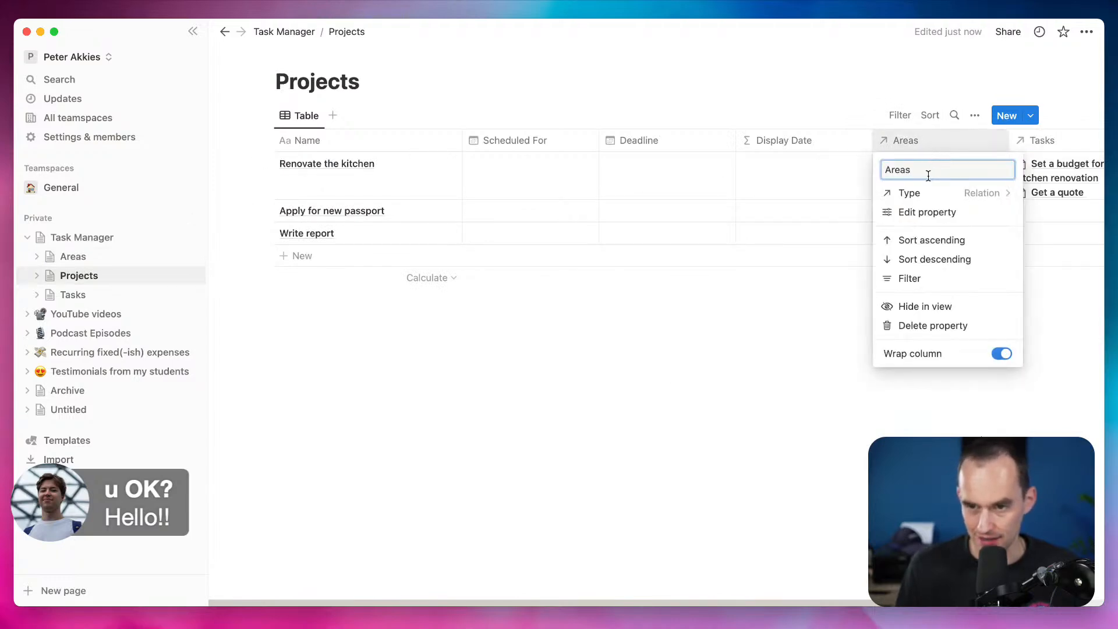
left_click(763, 340)
Set the "Renovate the kitchen" project's Area to Home and check the link in the Areas database
left_click(941, 162)
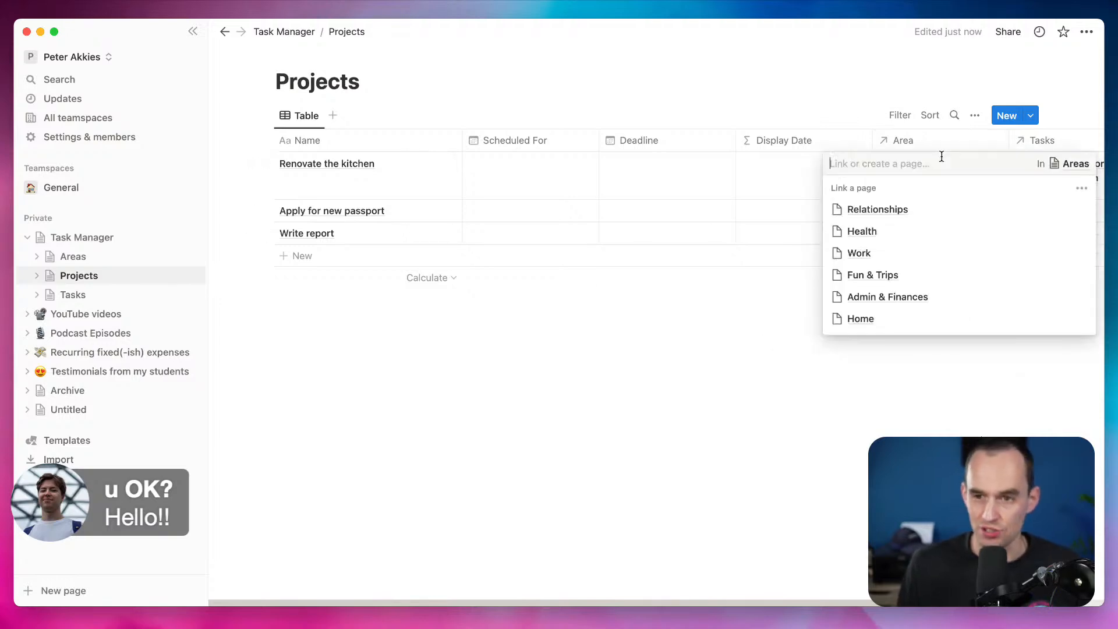
left_click(862, 319)
left_click(879, 390)
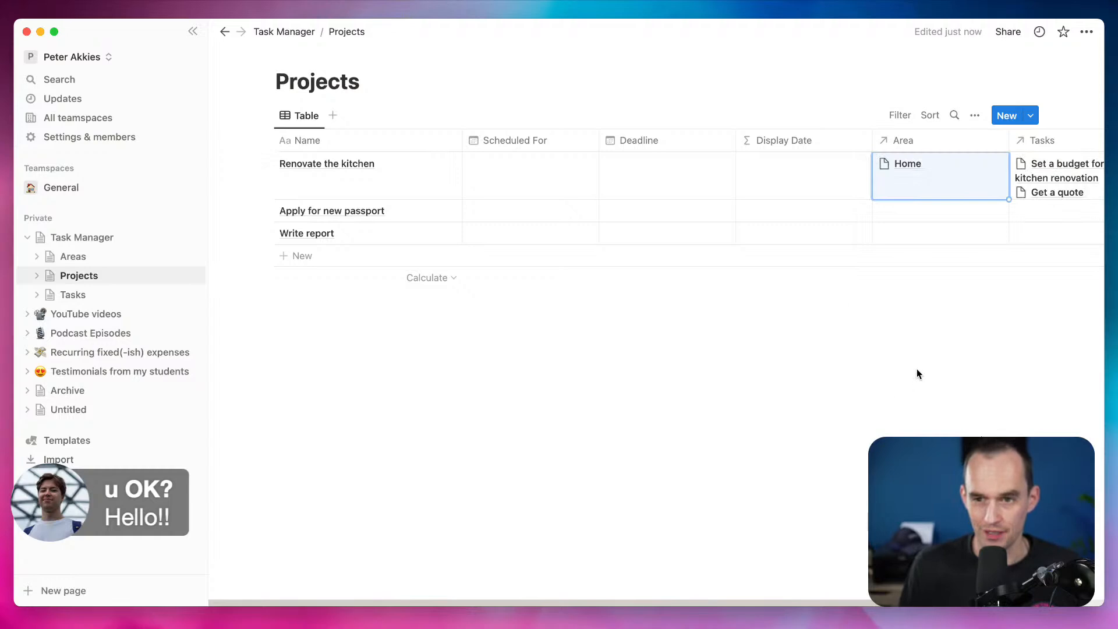
left_click(73, 257)
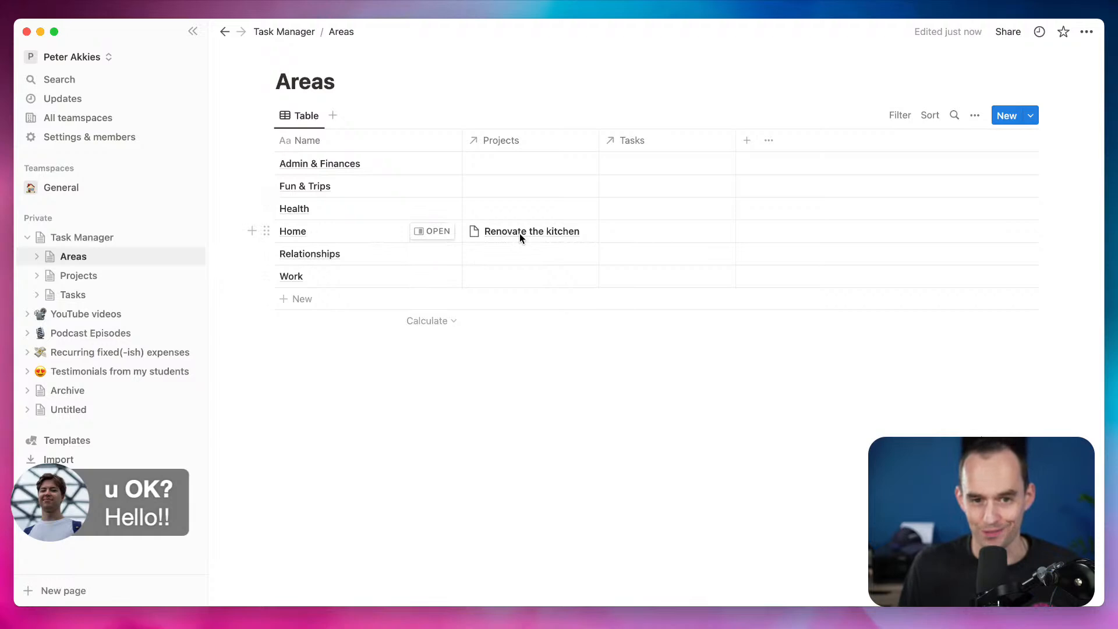
In Projects, set the Area of "Apply for new passport" to Admin & Finances and of "Write report" to Work
left_click(106, 278)
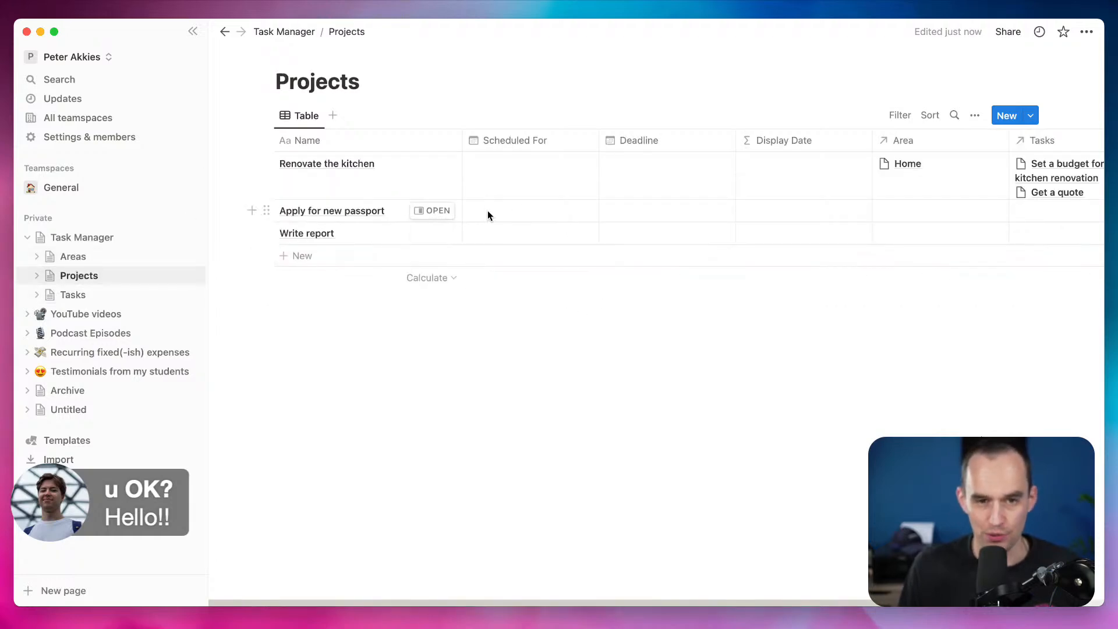
left_click(912, 221)
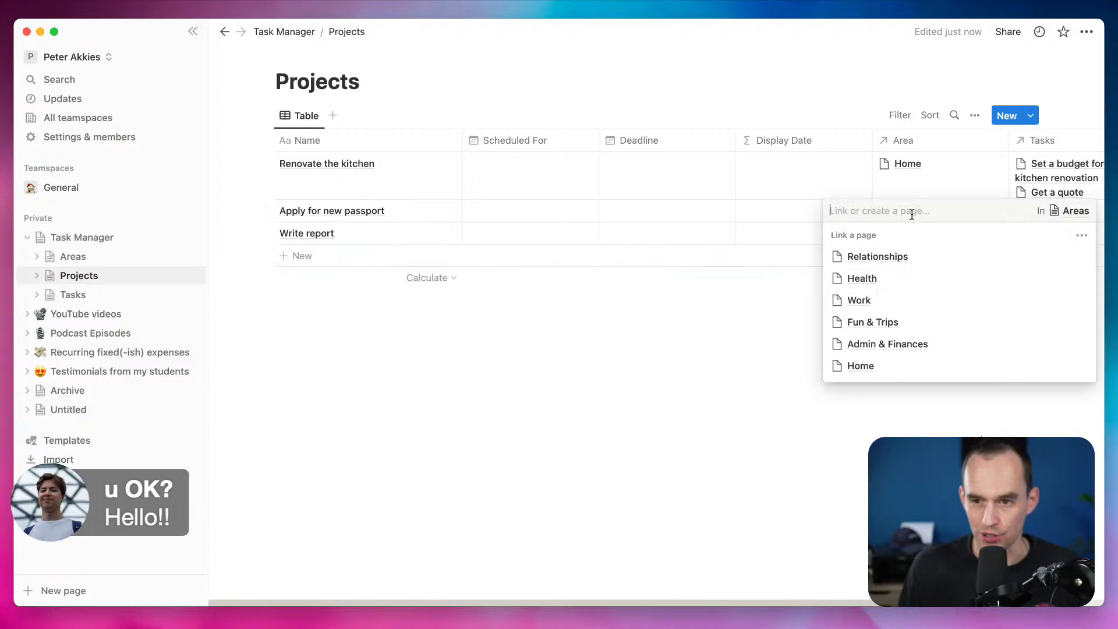
left_click(883, 345)
key("Escape")
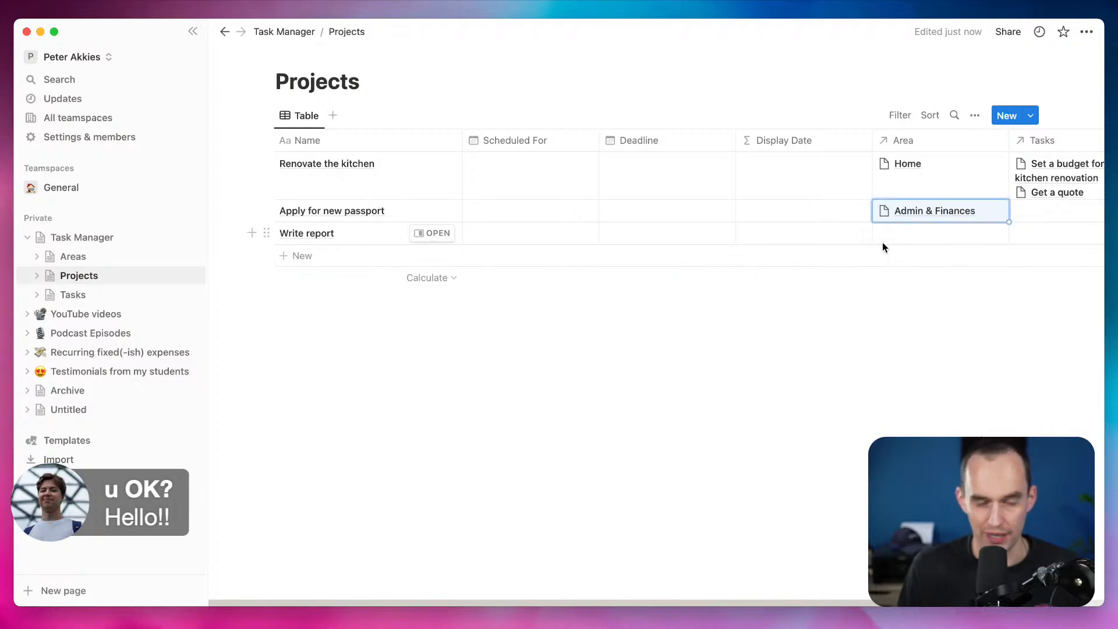
left_click(899, 239)
left_click(868, 325)
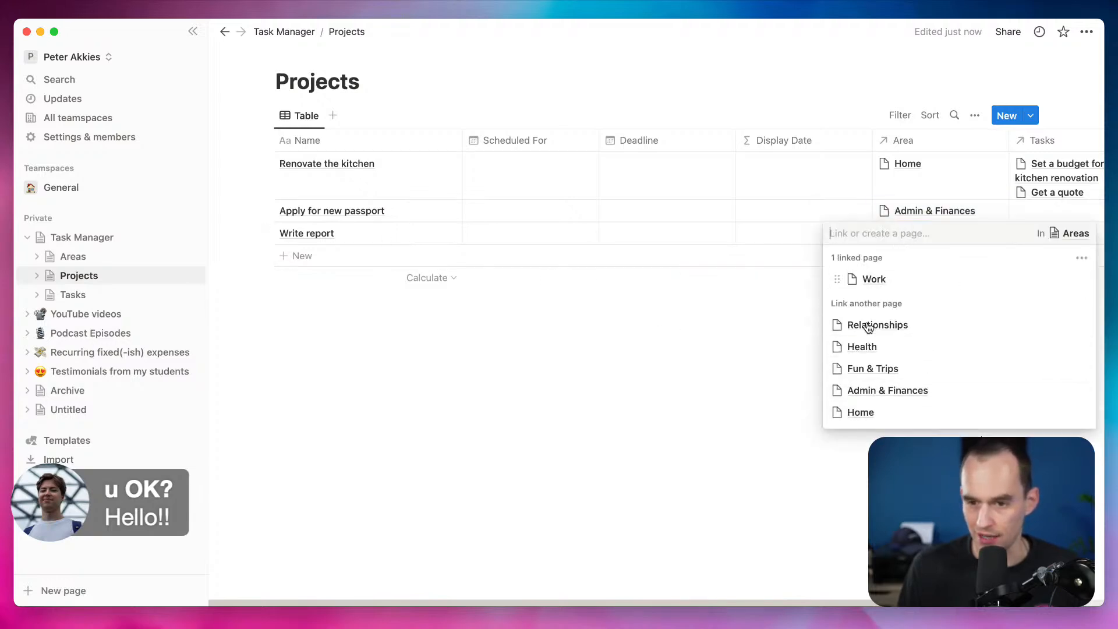
key("Escape")
Review the linked projects in Areas and open "Renovate the kitchen" from the Home row to examine its tasks
left_click(70, 256)
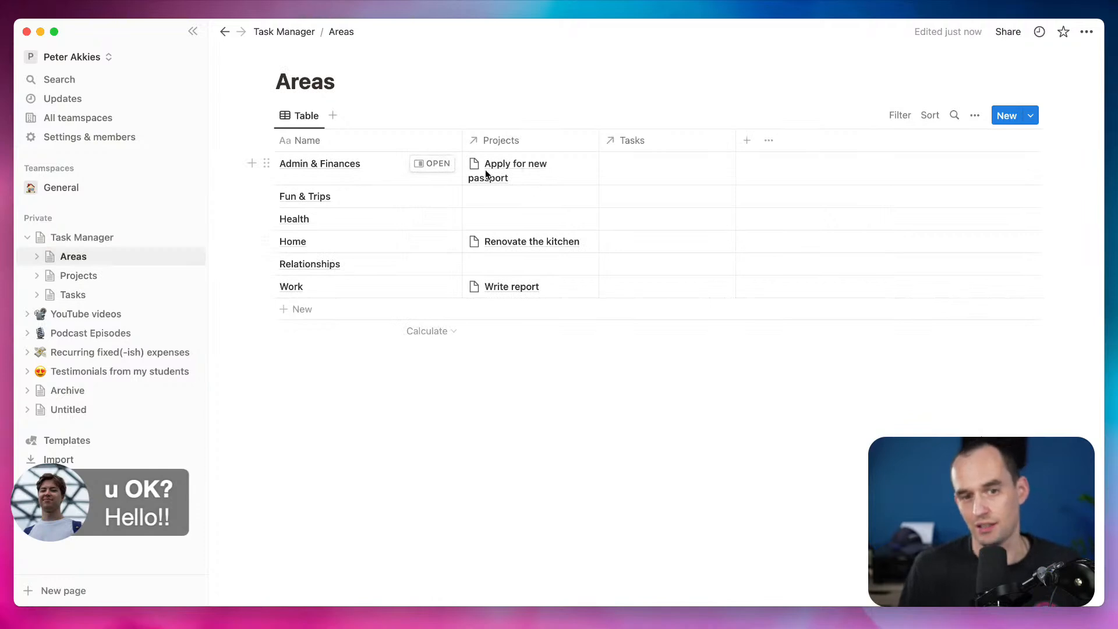
left_click(523, 242)
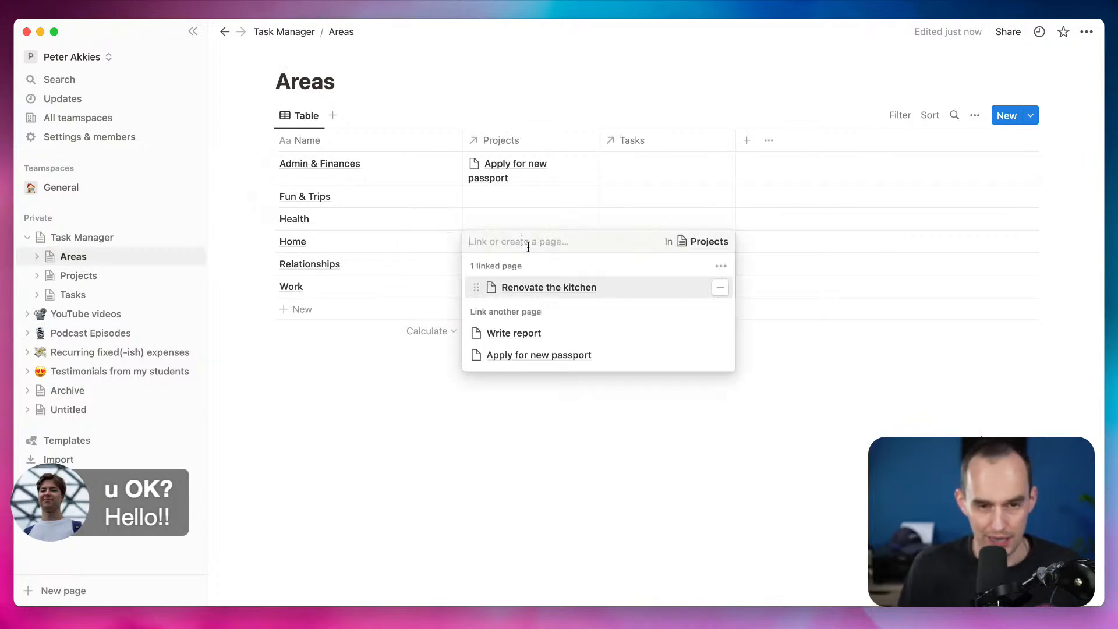
left_click(543, 288)
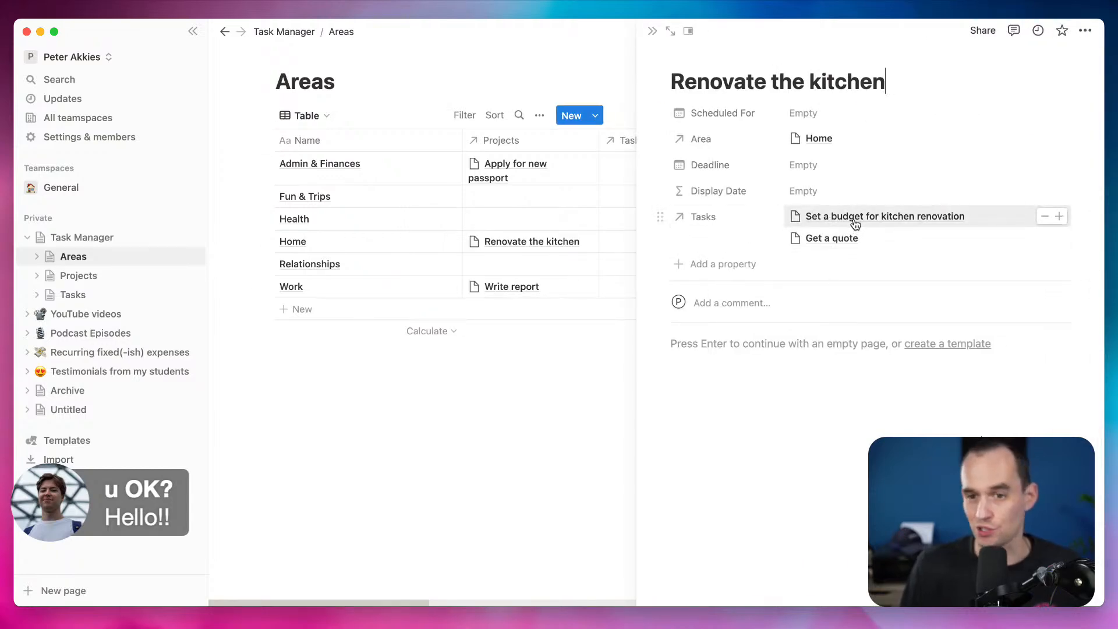
left_click(577, 428)
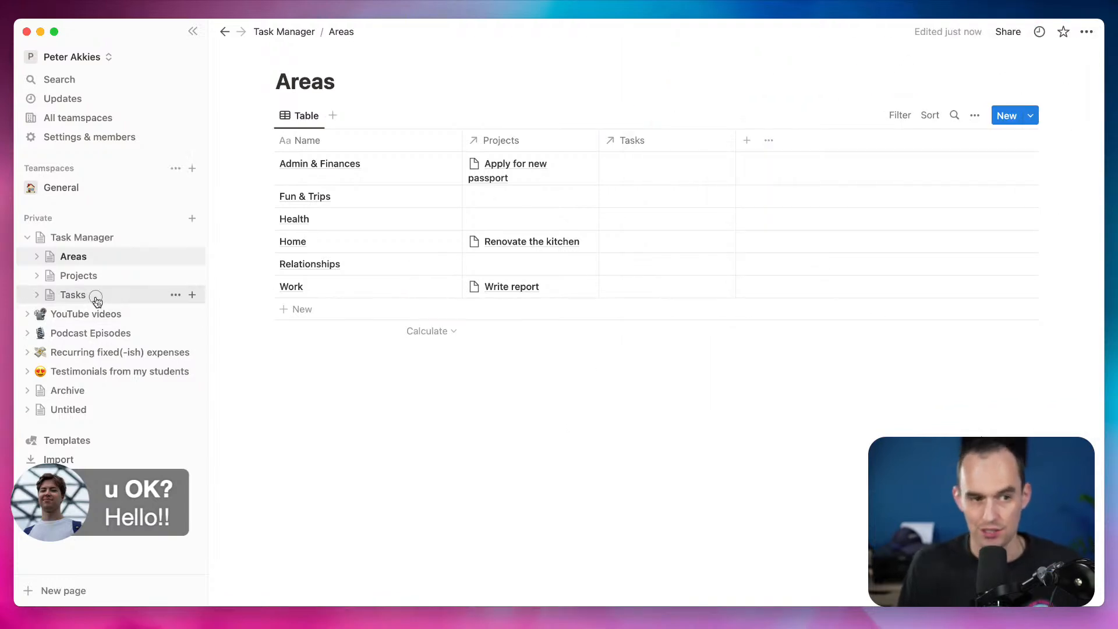
Add a checkbox property named "Done" to the Tasks database
left_click(70, 294)
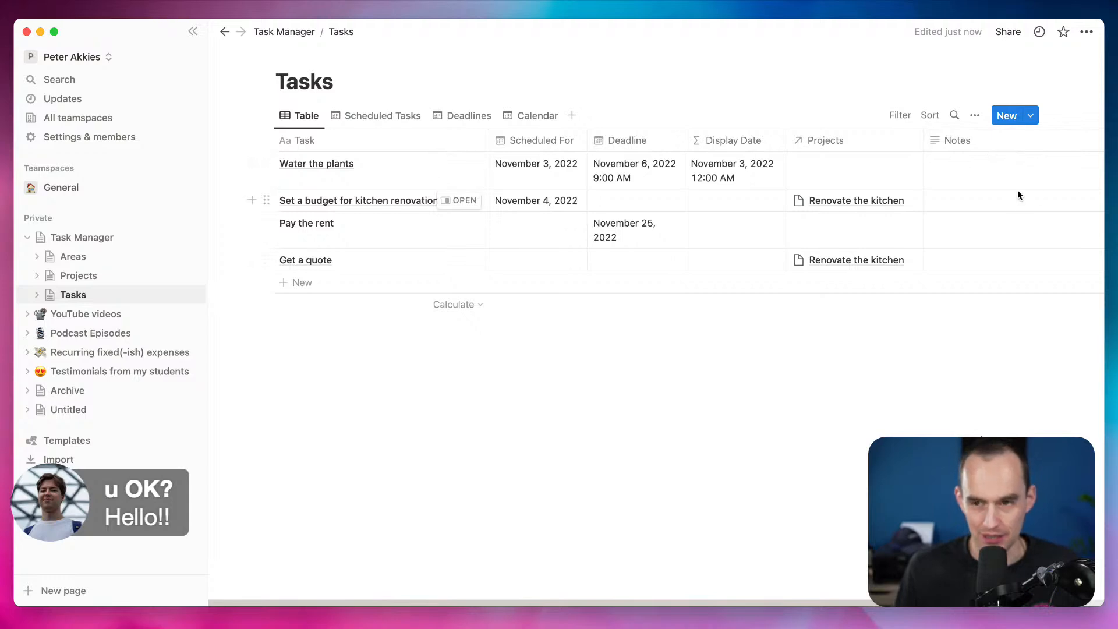
scroll(1013, 193, "right", 5)
left_click(1028, 143)
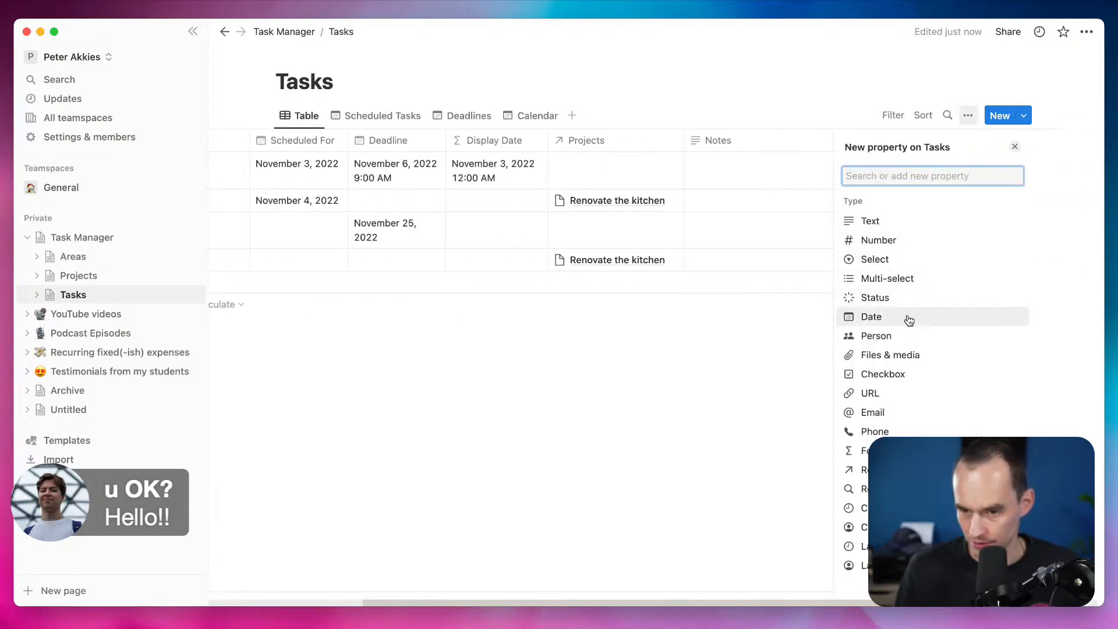
left_click(904, 376)
type("Done")
left_click(709, 362)
Move the Done column in front of the Task column and narrow it to fit its heading
scroll(776, 317, "left", 5)
left_click_drag(1006, 140, 303, 139)
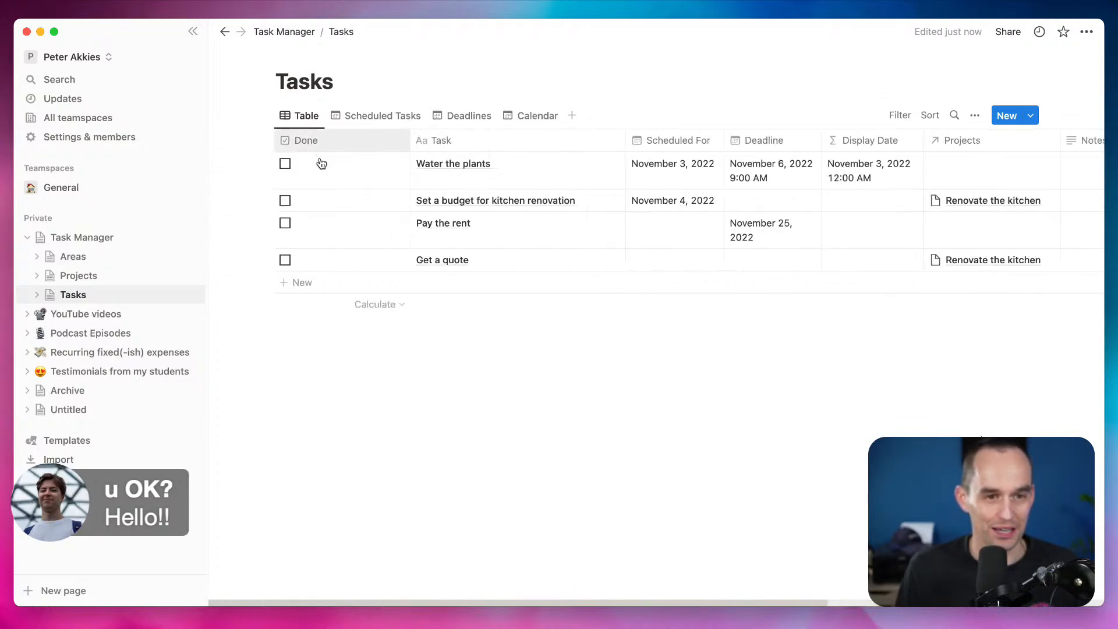
left_click_drag(410, 136, 326, 142)
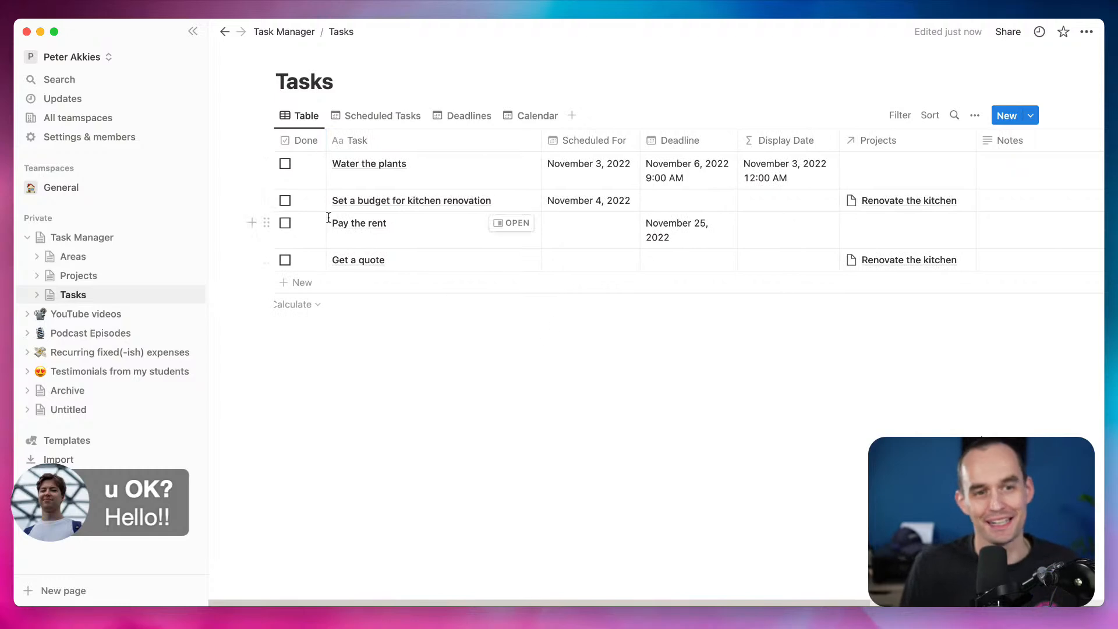
Try marking "Water the plants" as done and clear the mark again
left_click(285, 163)
left_click(287, 165)
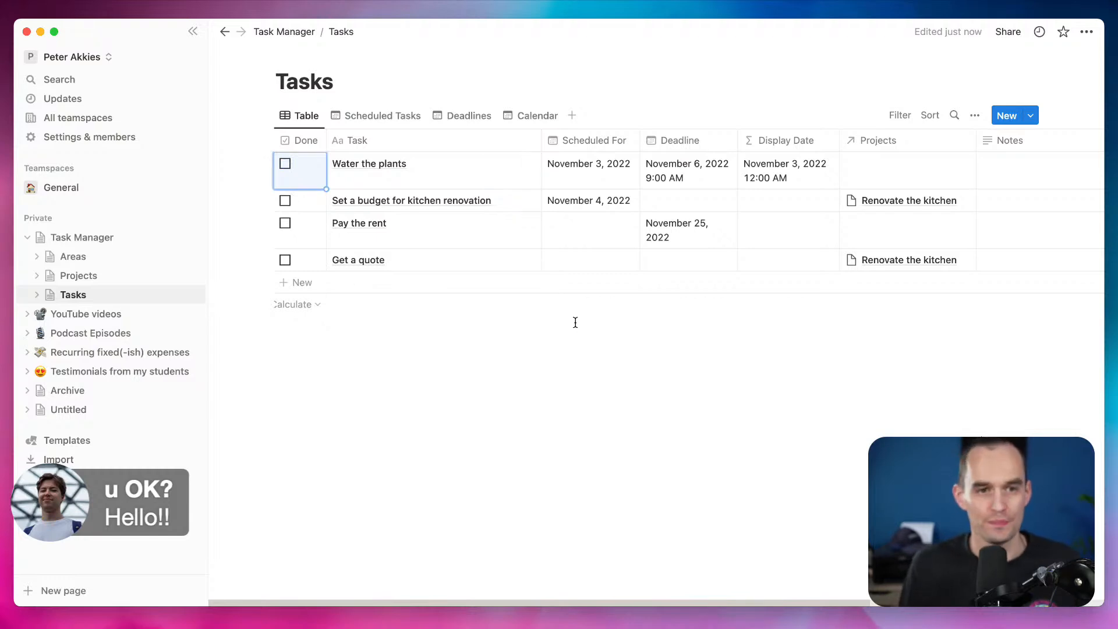
Rename the Tasks database's Table view to "To Do"
left_click(302, 116)
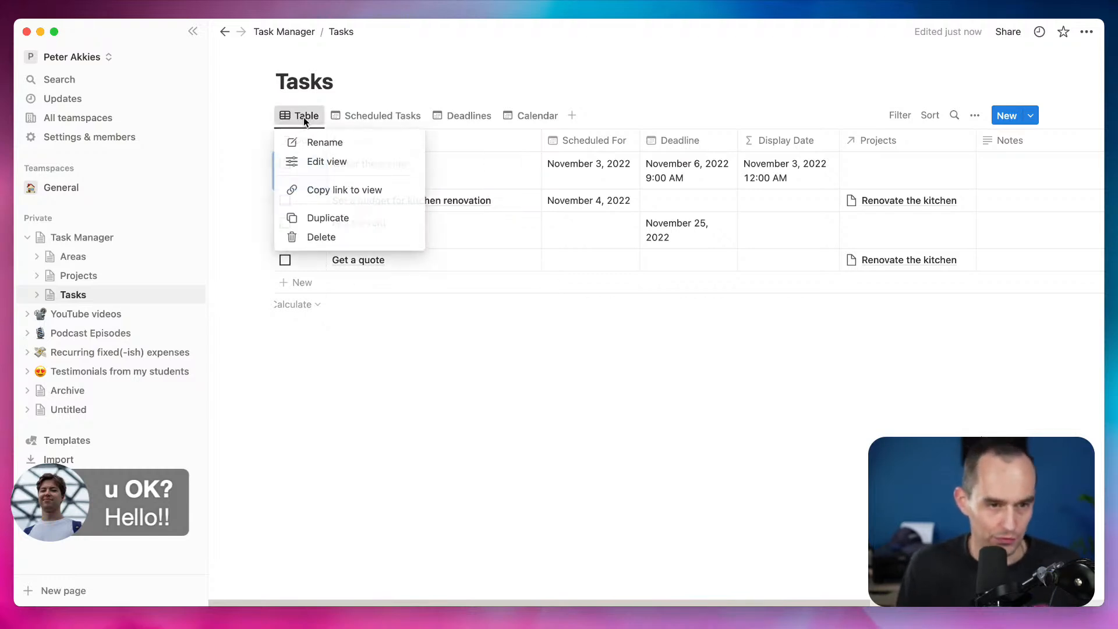
left_click(337, 142)
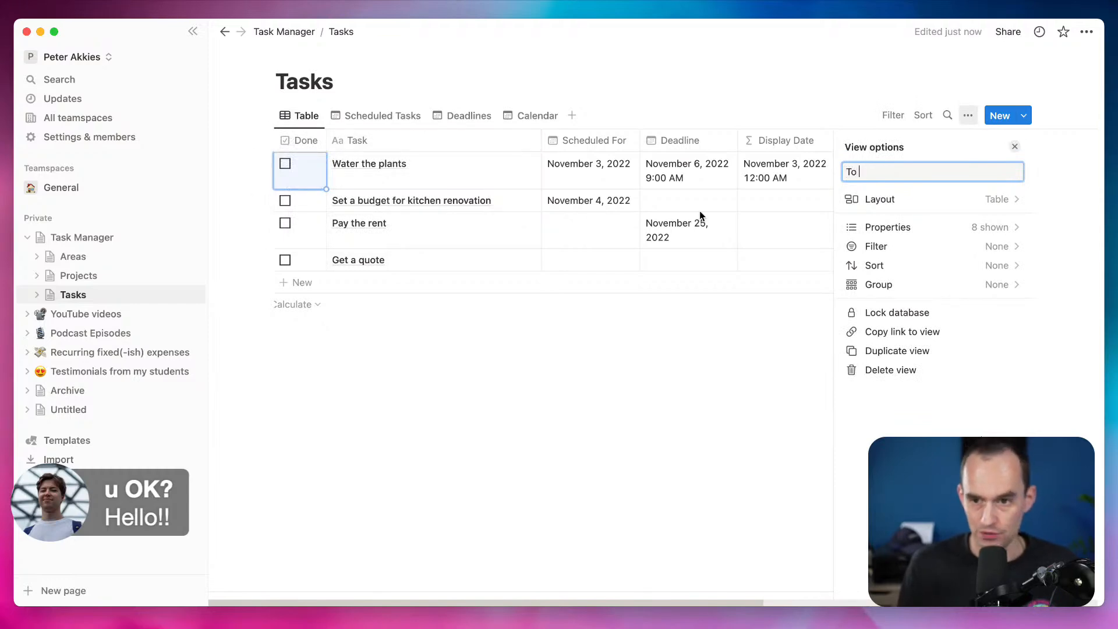
left_click(464, 416)
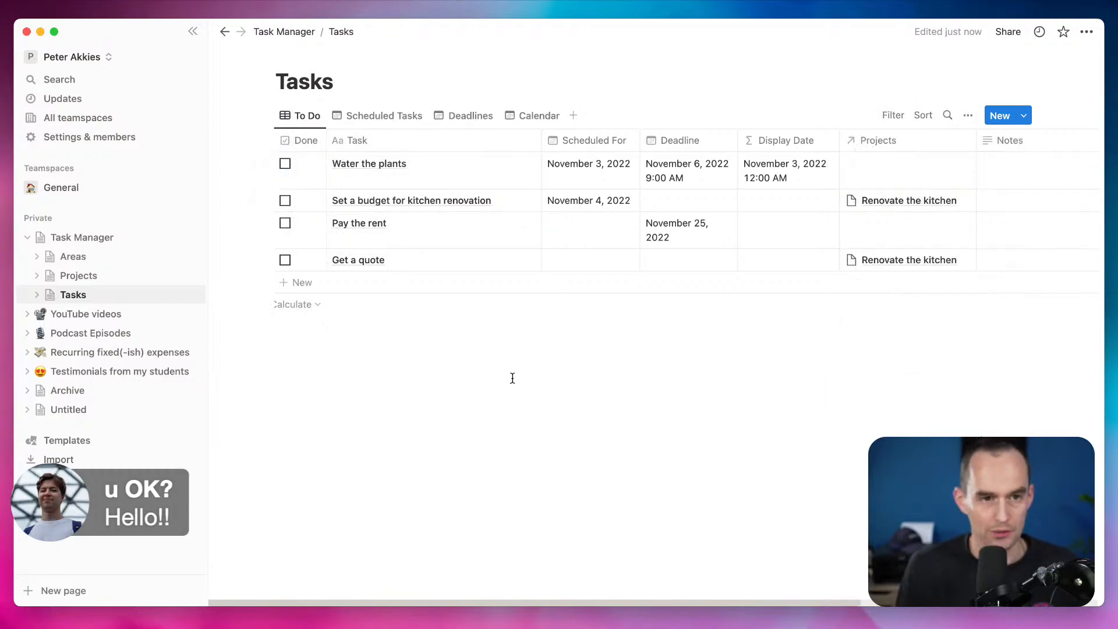
Add a table view named "Completed" to Tasks and place it directly after the To Do view
left_click(575, 116)
type("Con")
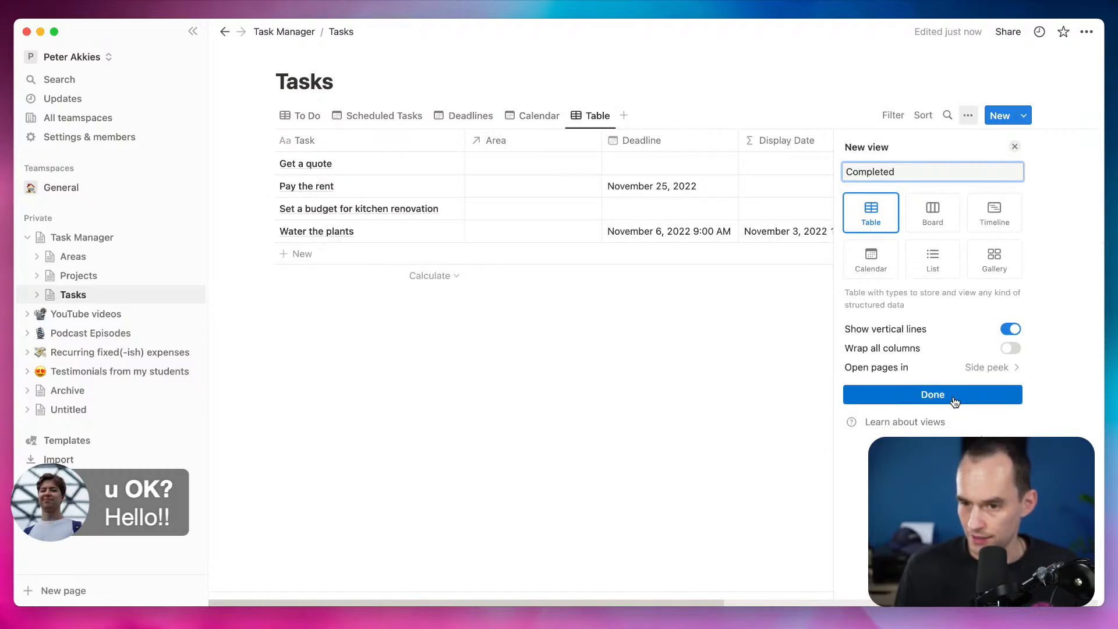
left_click(932, 394)
left_click_drag(616, 118, 355, 115)
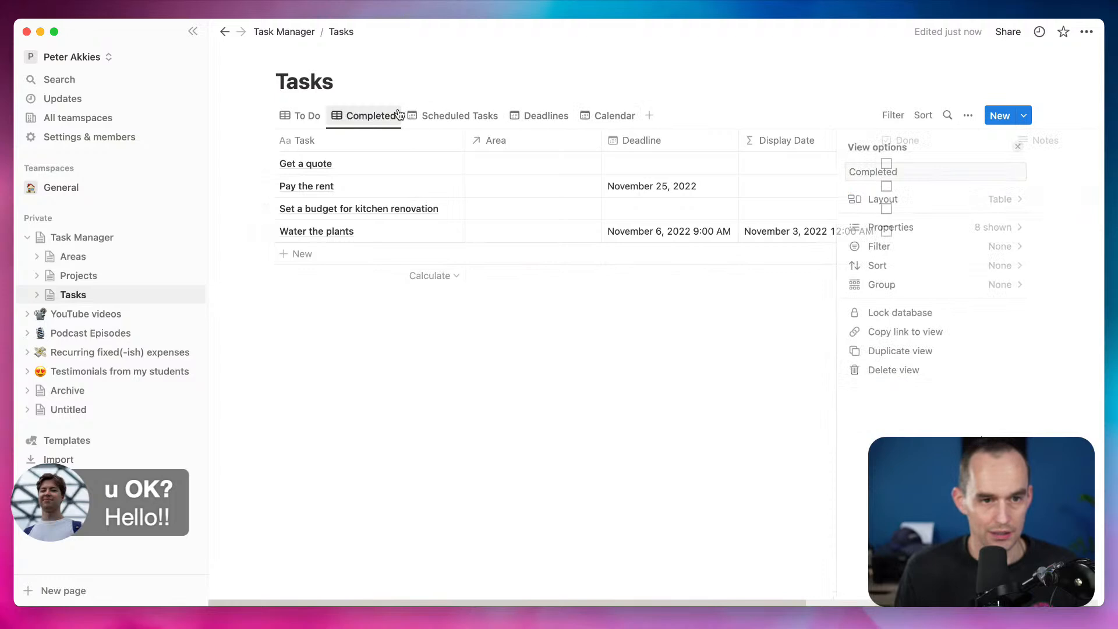
Add a new task named "Vacuum the house" in the To Do view
left_click(312, 118)
left_click(318, 284)
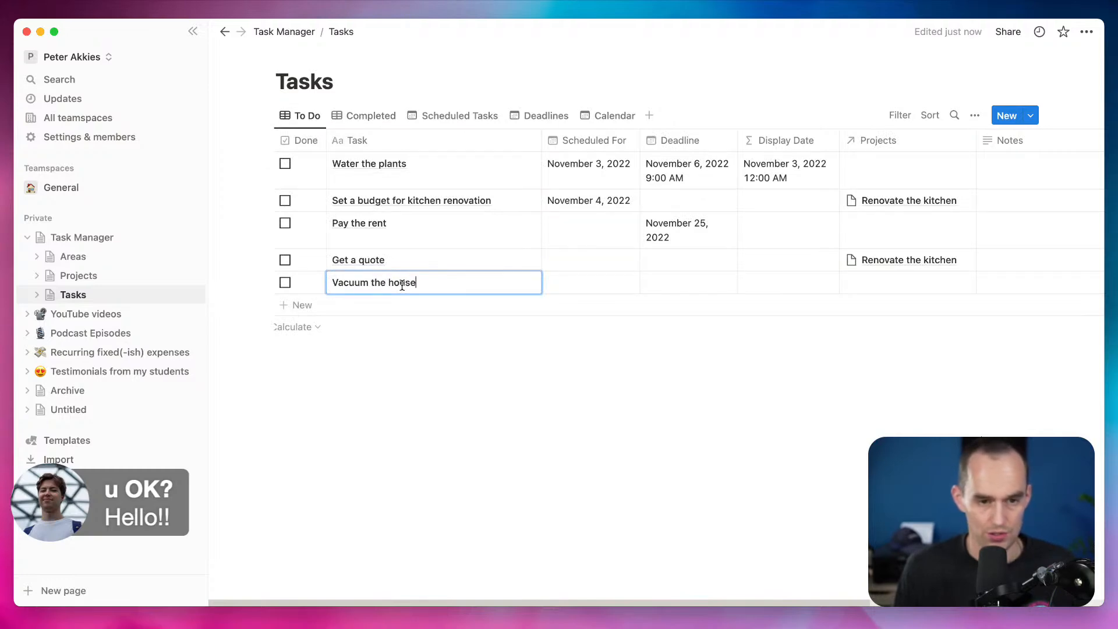
Schedule the "Vacuum the house" task for November 3, 2022 and mark it as done
key("Escape")
left_click(598, 283)
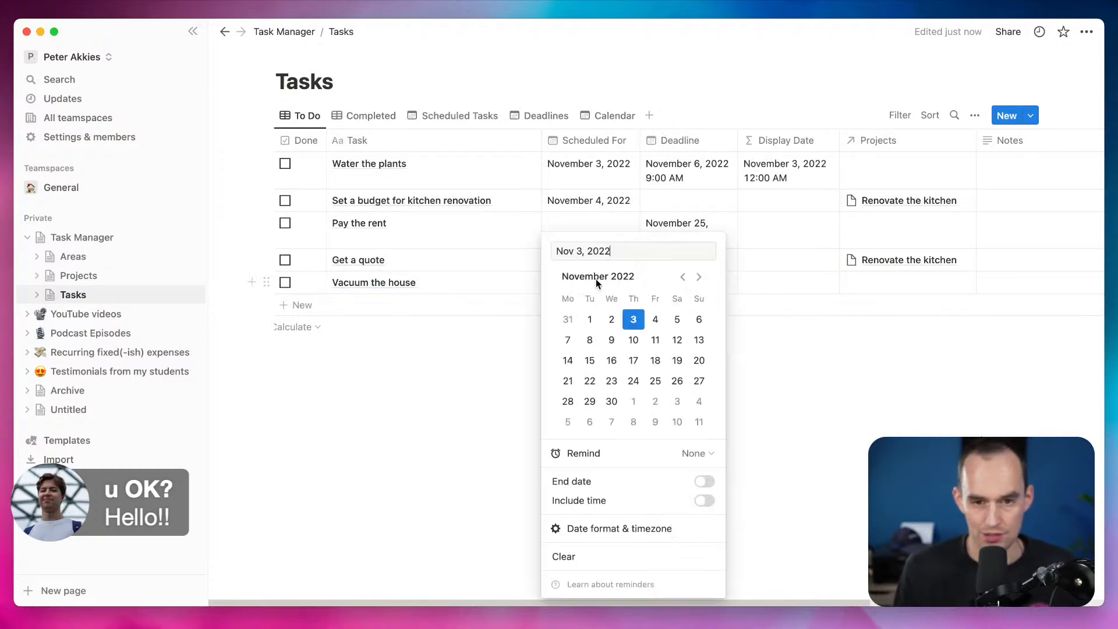
left_click(640, 327)
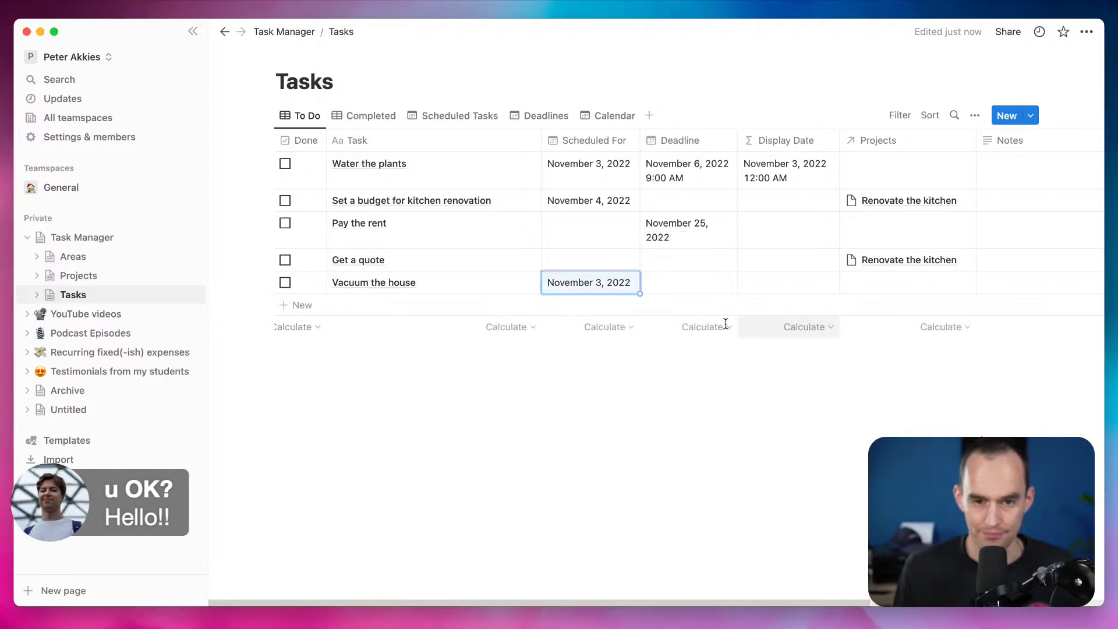
left_click(285, 284)
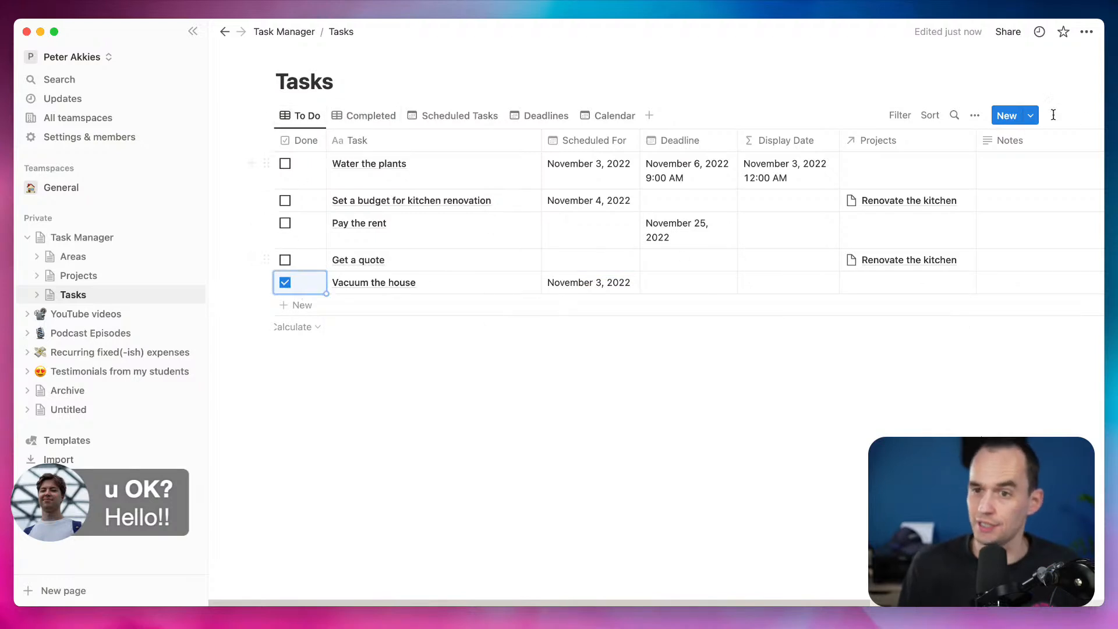
Filter the To Do view to show only tasks whose Done property is Unchecked
left_click(900, 116)
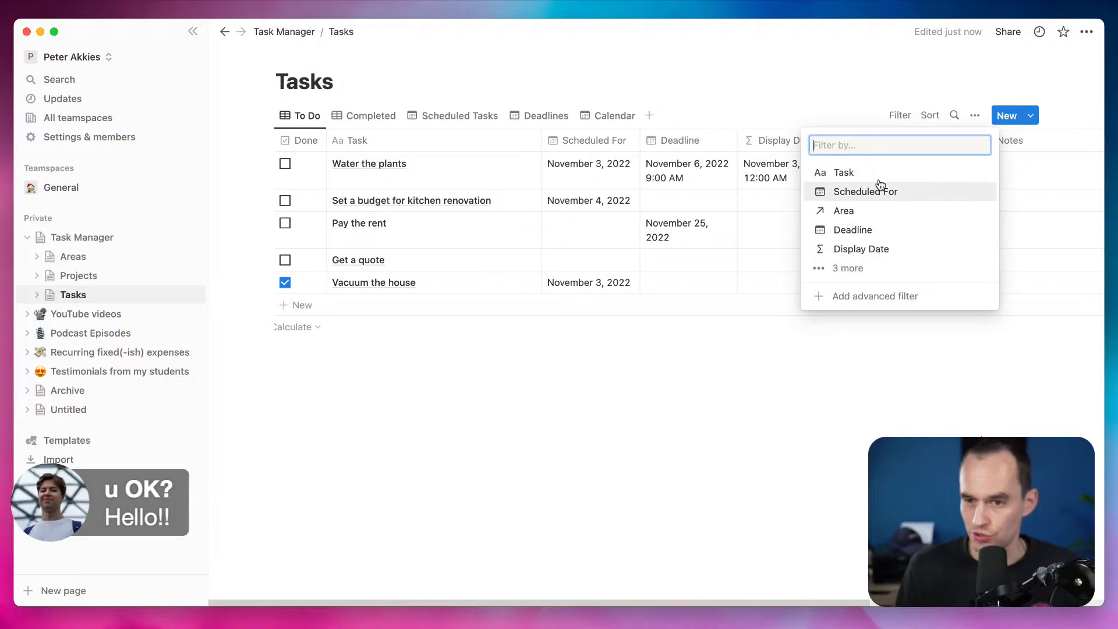
left_click(855, 267)
left_click(863, 268)
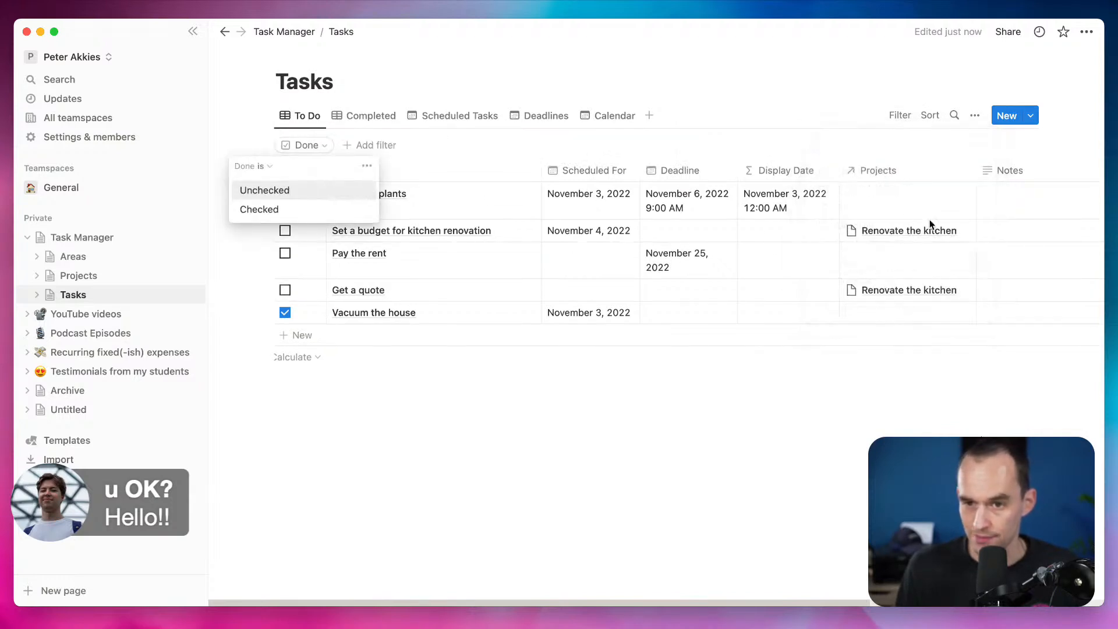
left_click(284, 192)
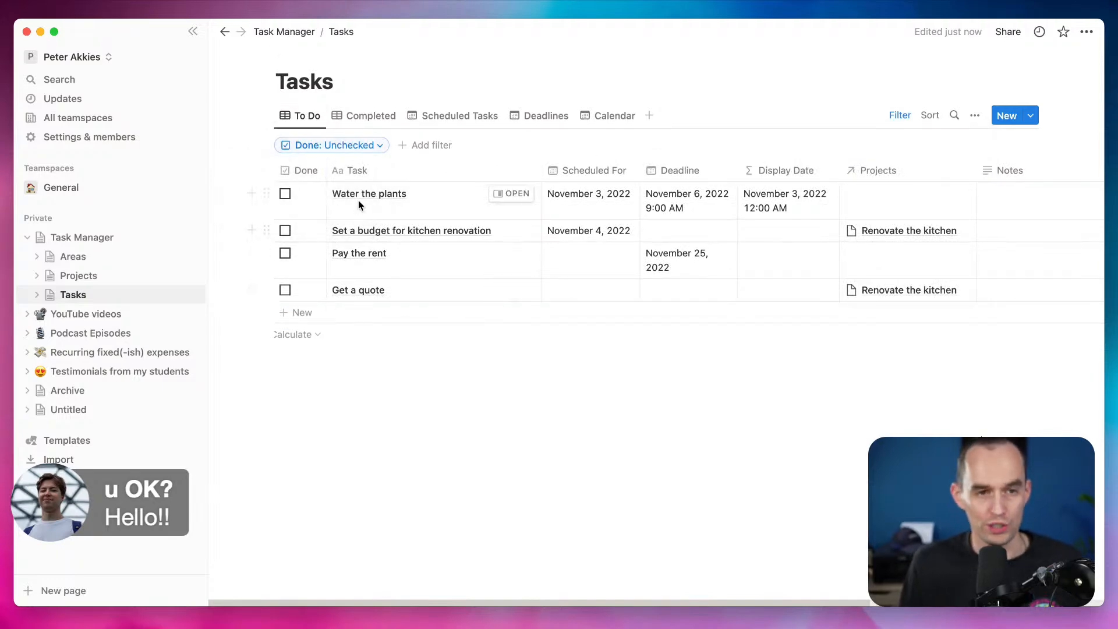
Filter the Completed view to show only tasks whose Done property is Checked
left_click(372, 115)
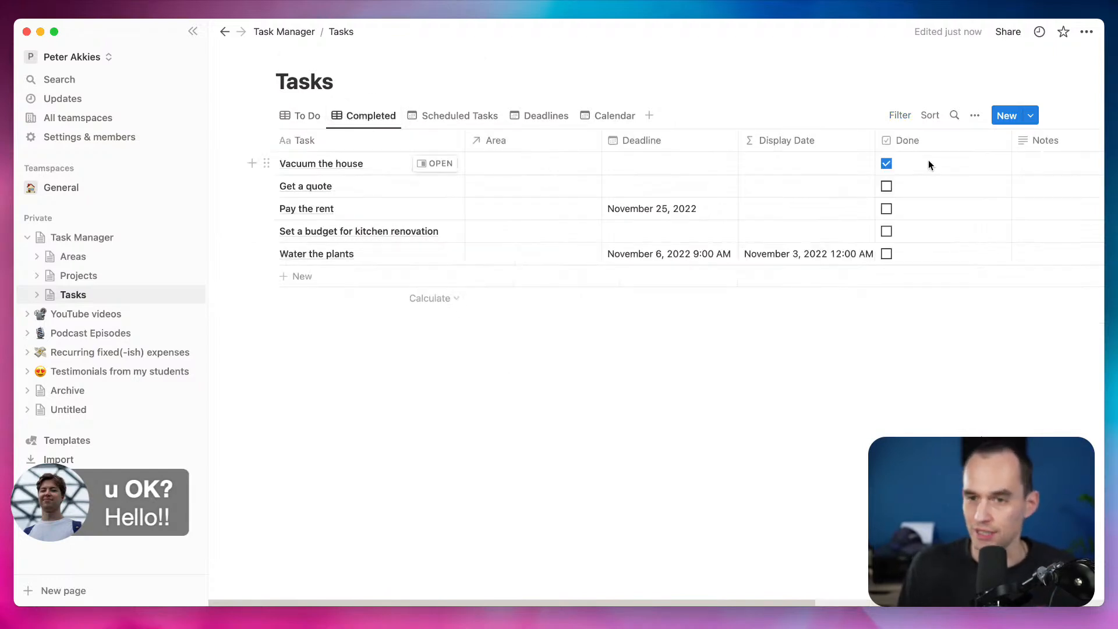
left_click(902, 116)
left_click(852, 269)
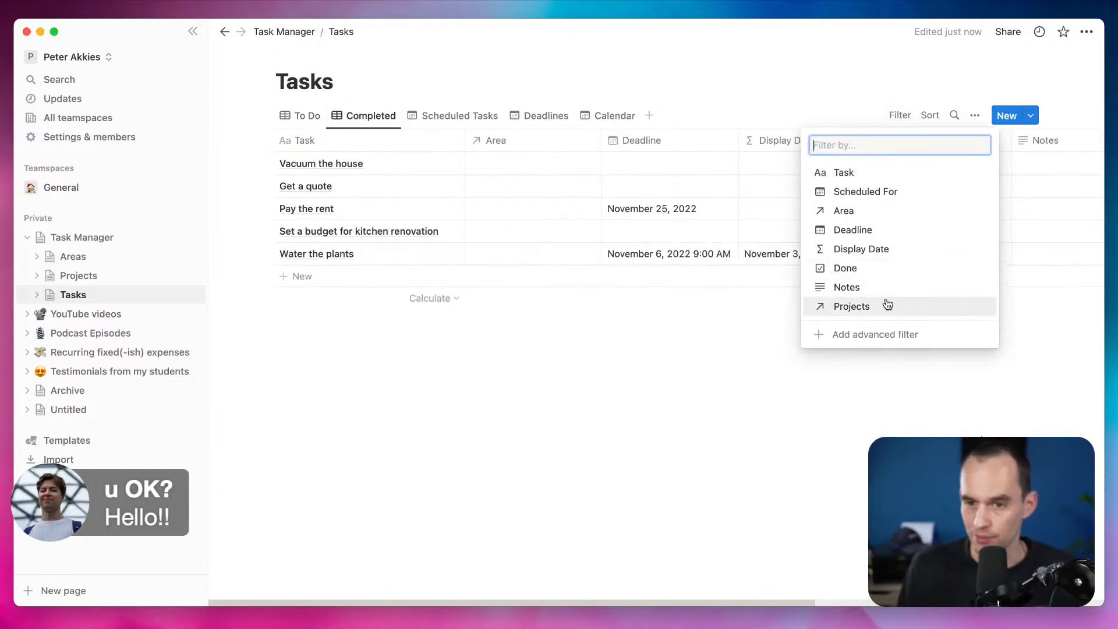
left_click(854, 269)
left_click(258, 210)
left_click(645, 383)
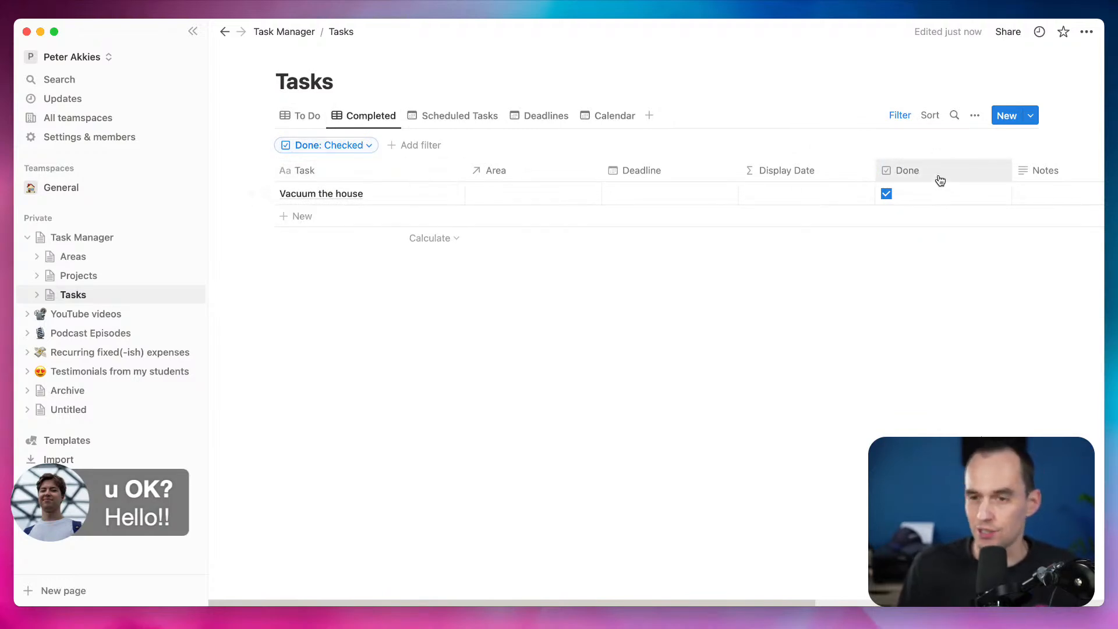
Try hiding the Done property in the Completed view, and compare the result with the To Do view
left_click(964, 181)
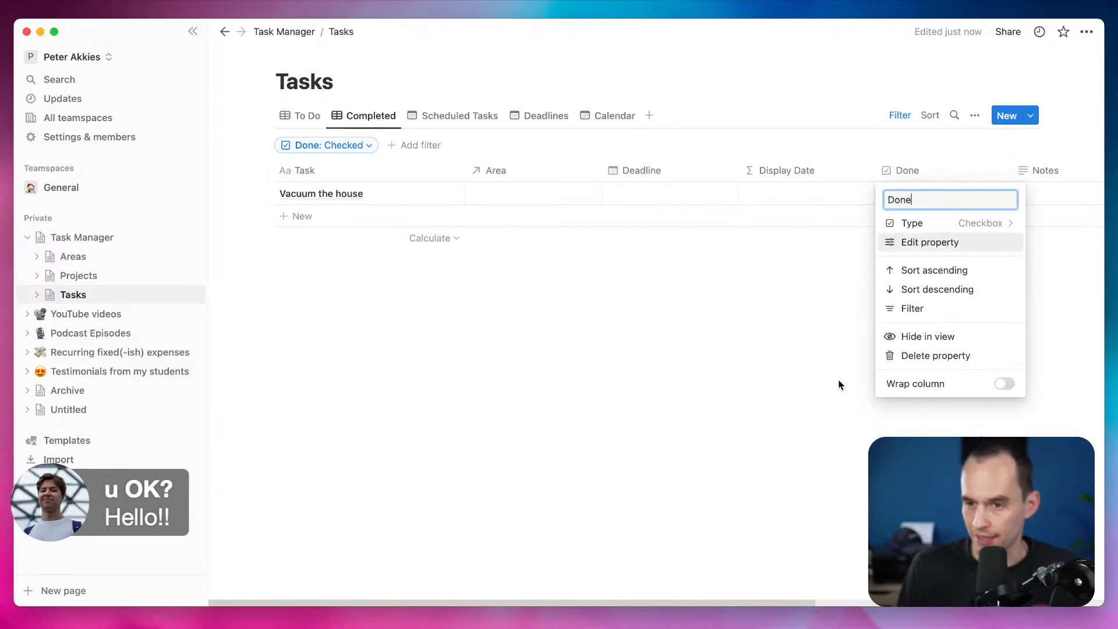
left_click(920, 337)
left_click(303, 115)
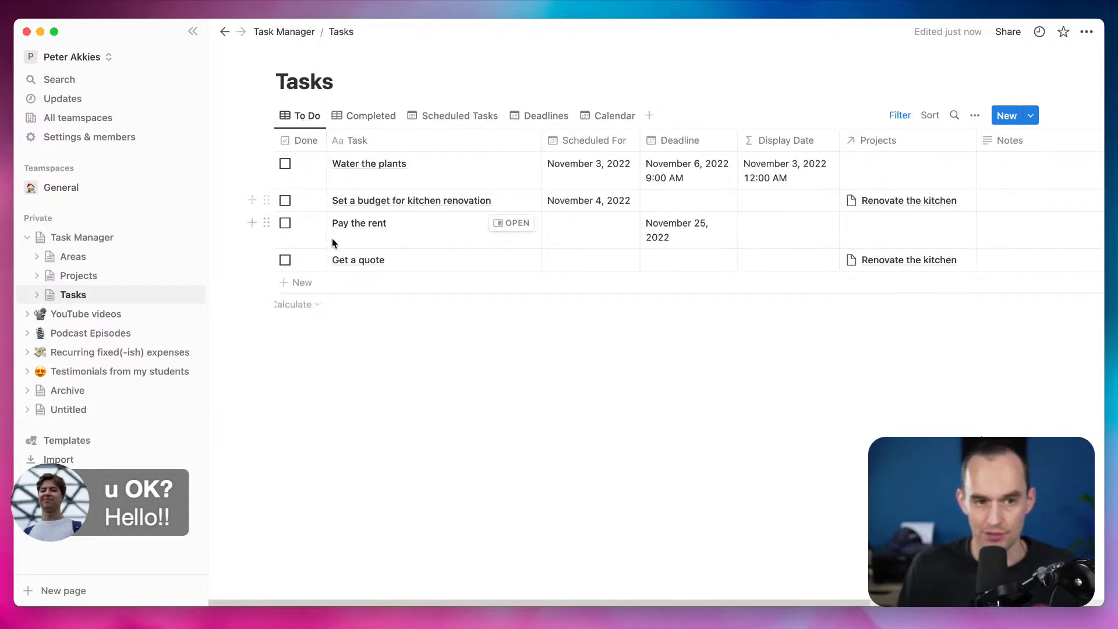
scroll(855, 206, "right", 5)
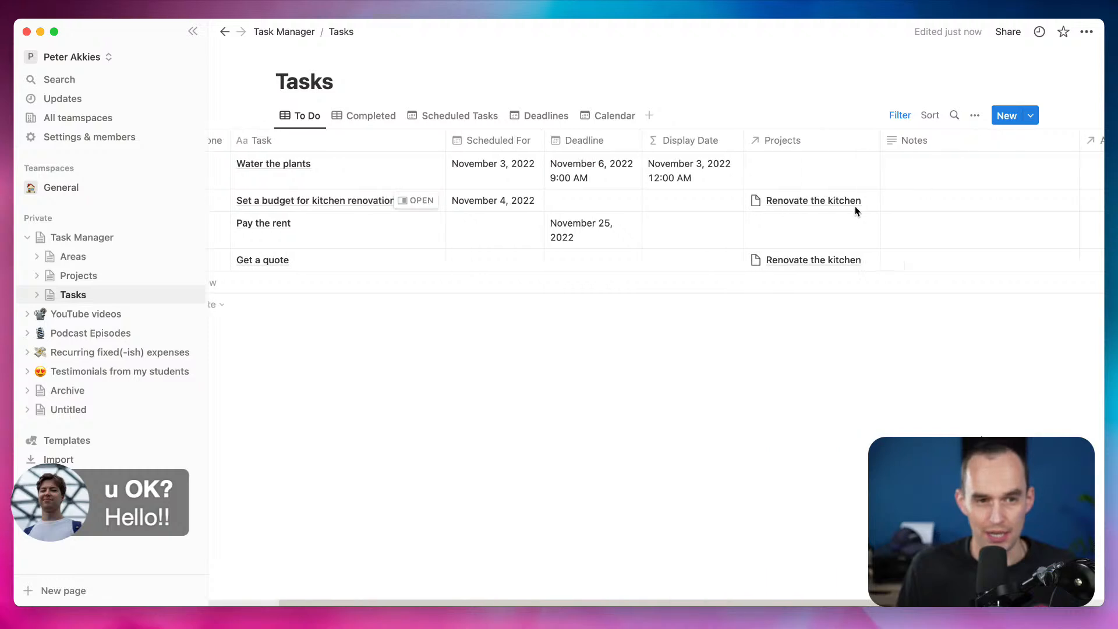
scroll(854, 218, "left", 5)
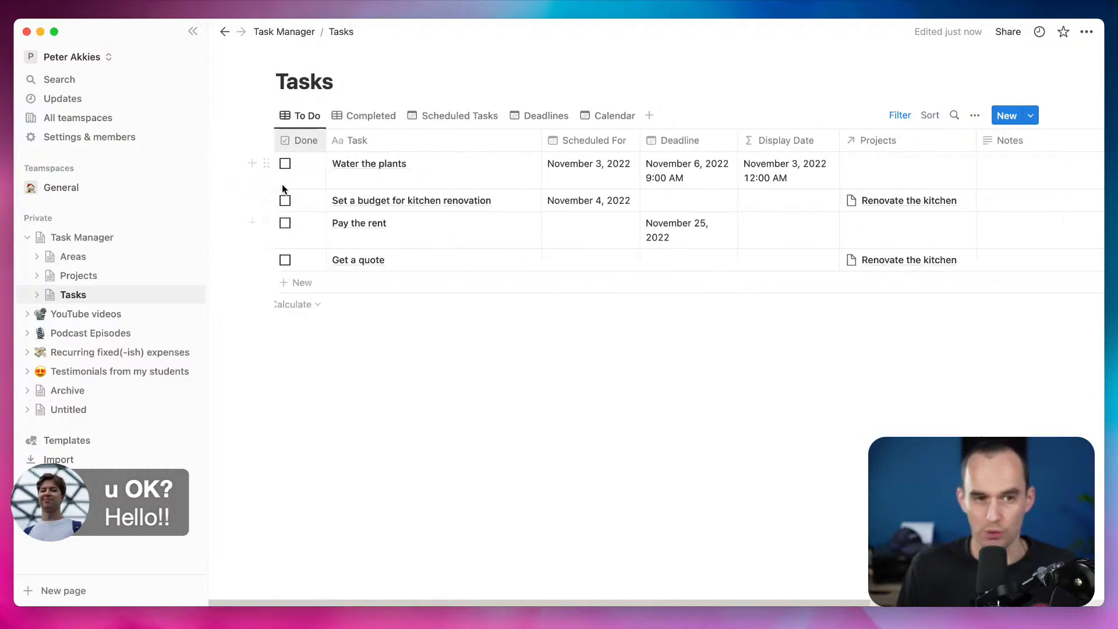
left_click(366, 115)
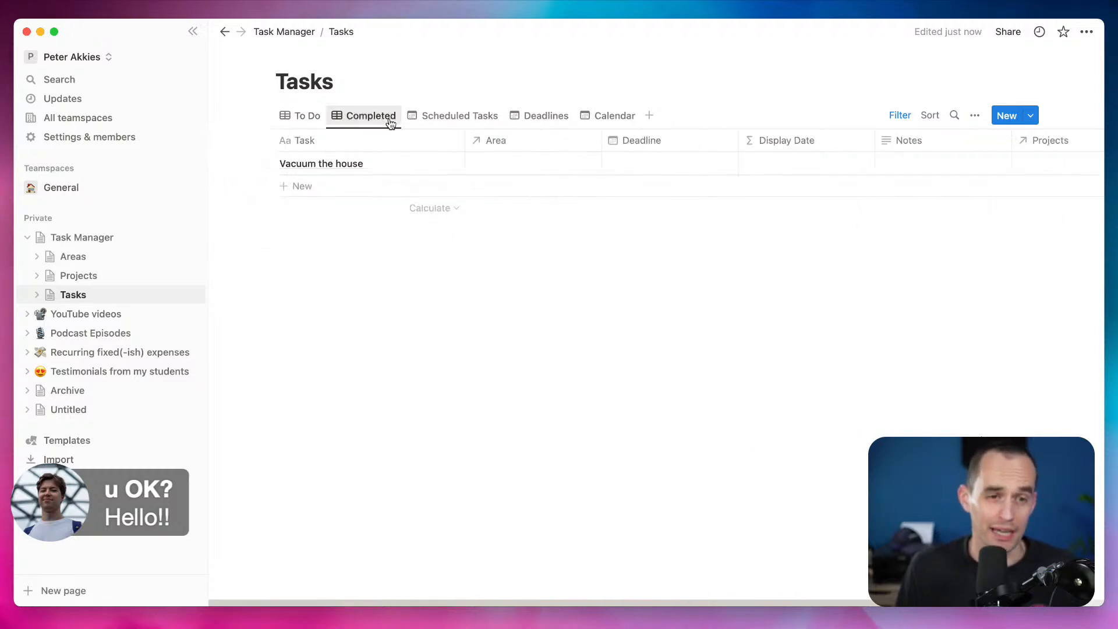
Show the hidden Done property in the Completed view again
scroll(1008, 145, "right", 5)
left_click(1027, 141)
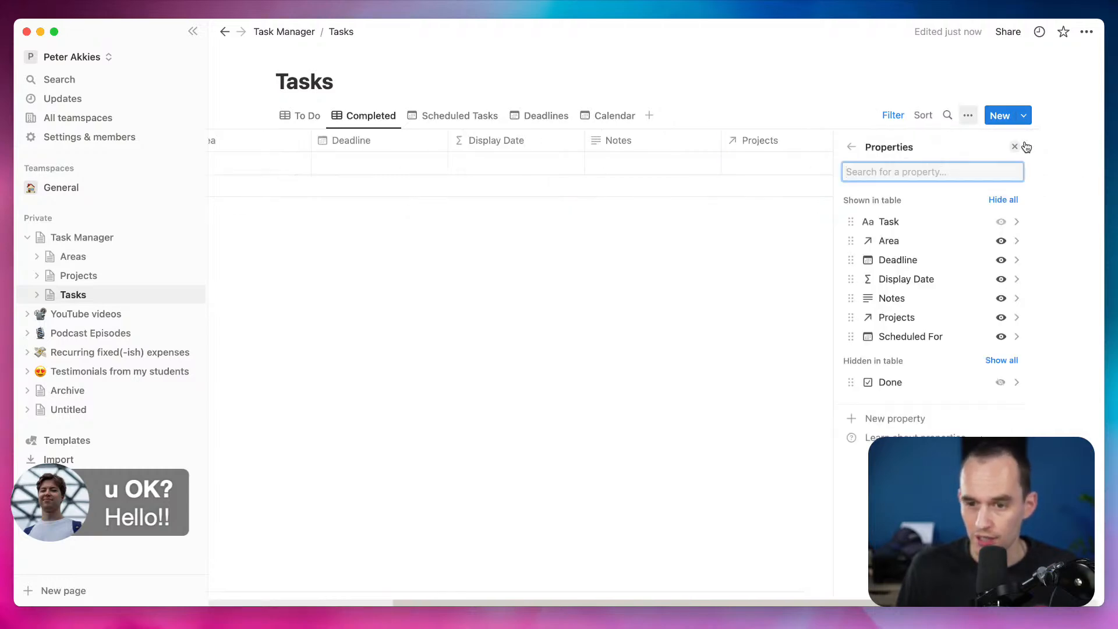
left_click(1001, 381)
left_click(656, 422)
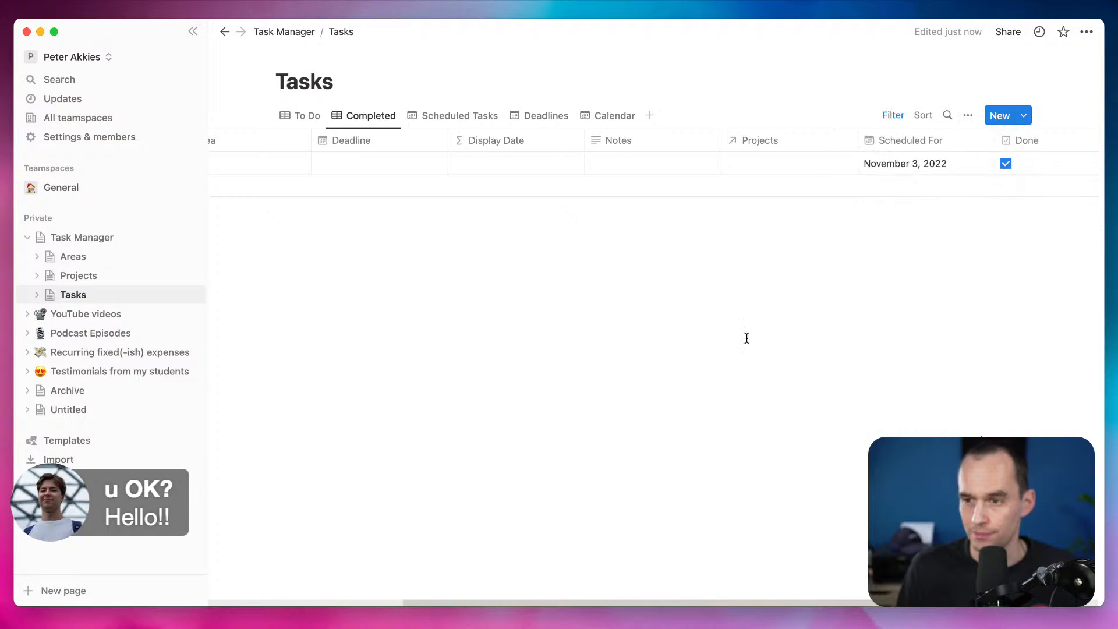
scroll(748, 329, "left", 10)
Start adding a new property to the Tasks database from the To Do view
left_click(299, 115)
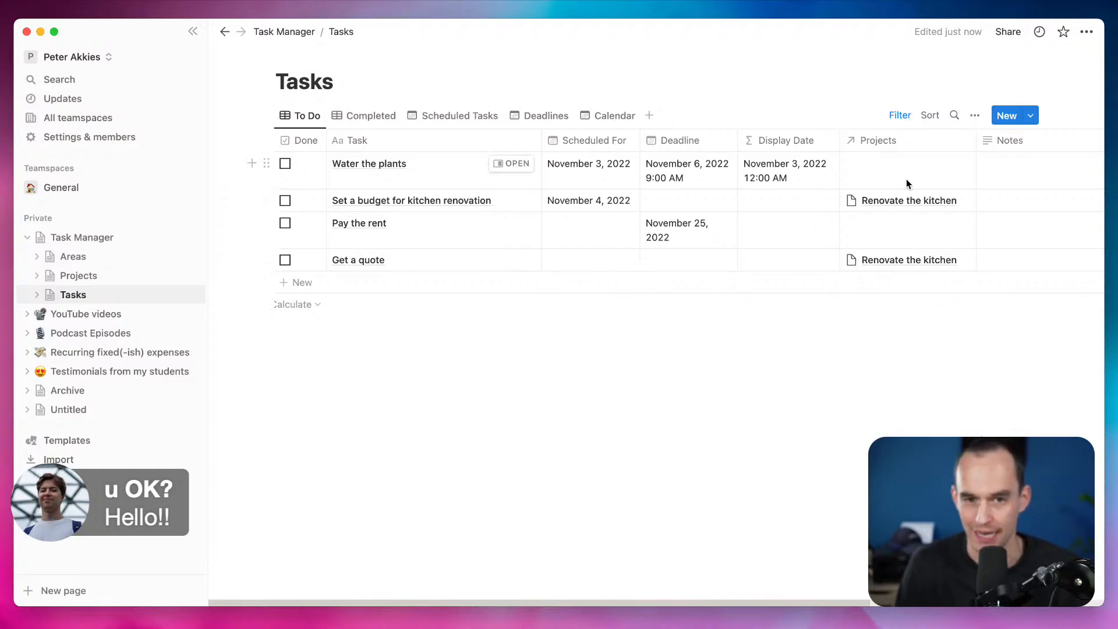
scroll(1029, 180, "right", 5)
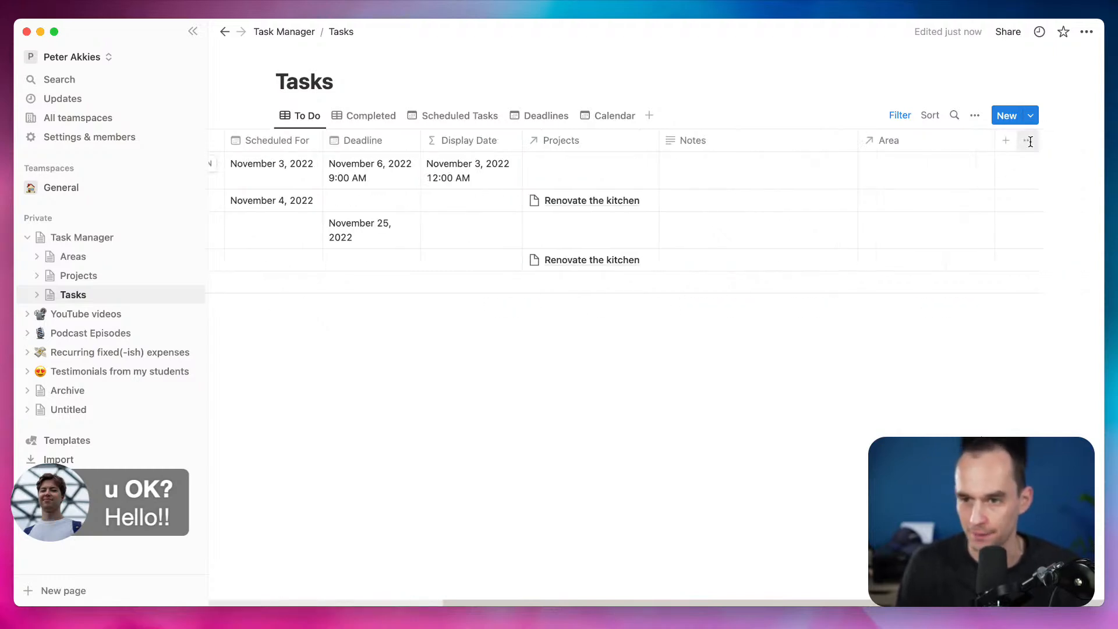
left_click(1027, 141)
left_click(1027, 142)
left_click(1006, 141)
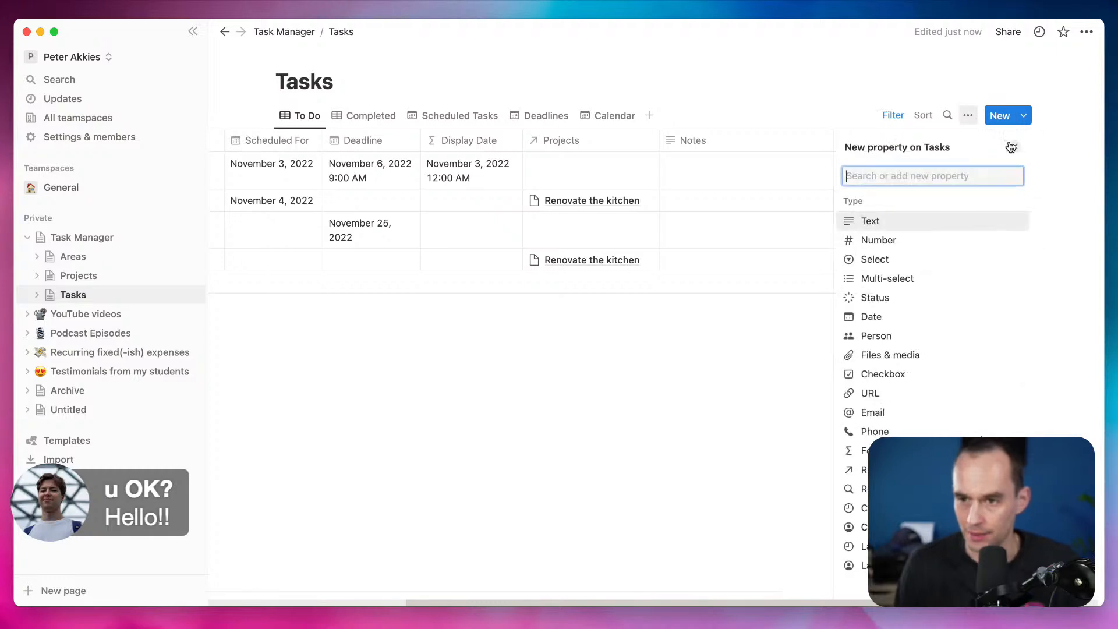
Add a Status property to the Tasks table, place it between Done and Task, and view the status options for Water the plants
type("Status")
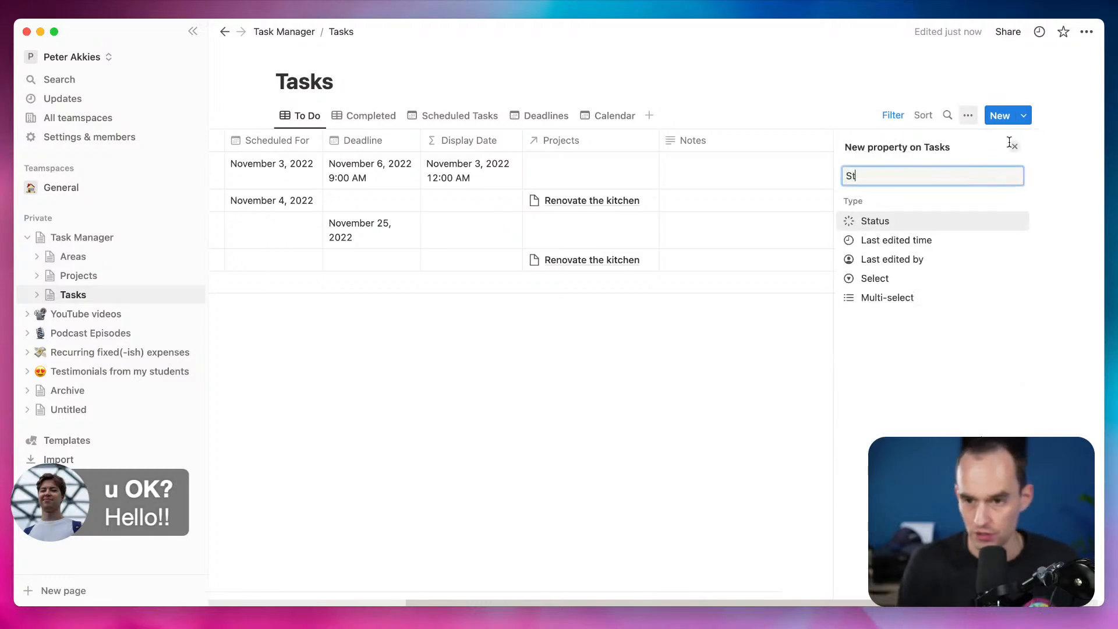
left_click(876, 222)
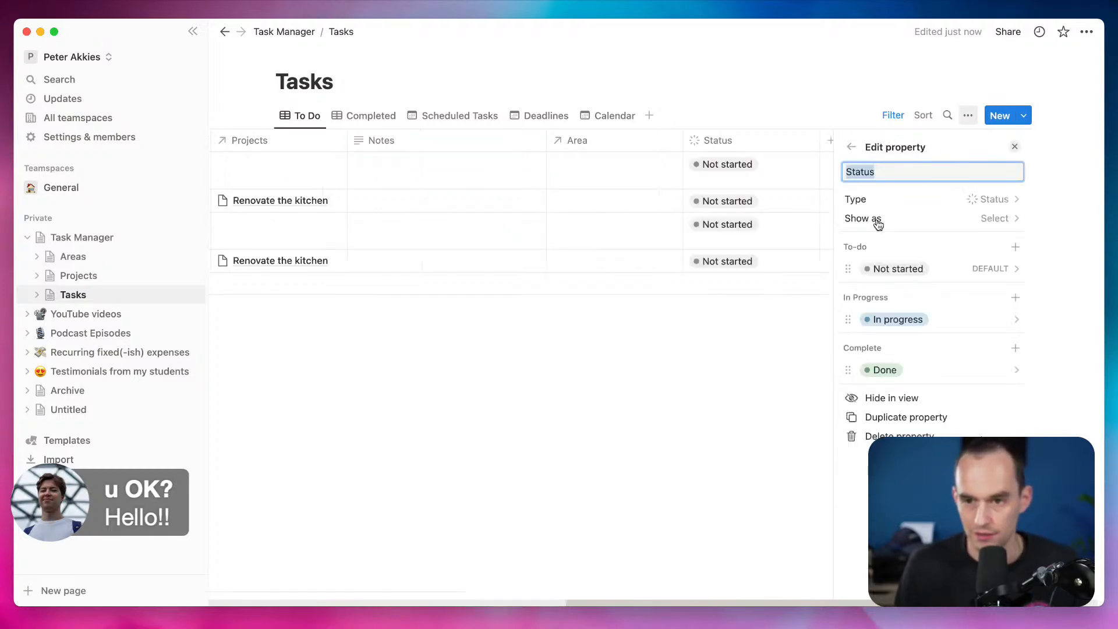
left_click(814, 231)
left_click_drag(921, 140, 238, 139)
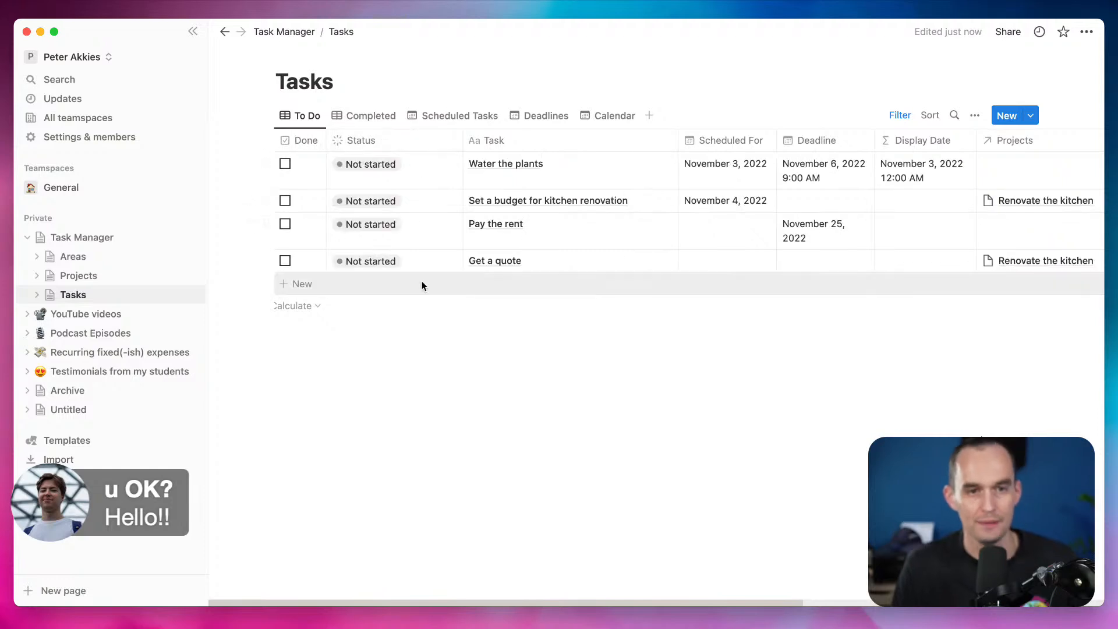
left_click(394, 163)
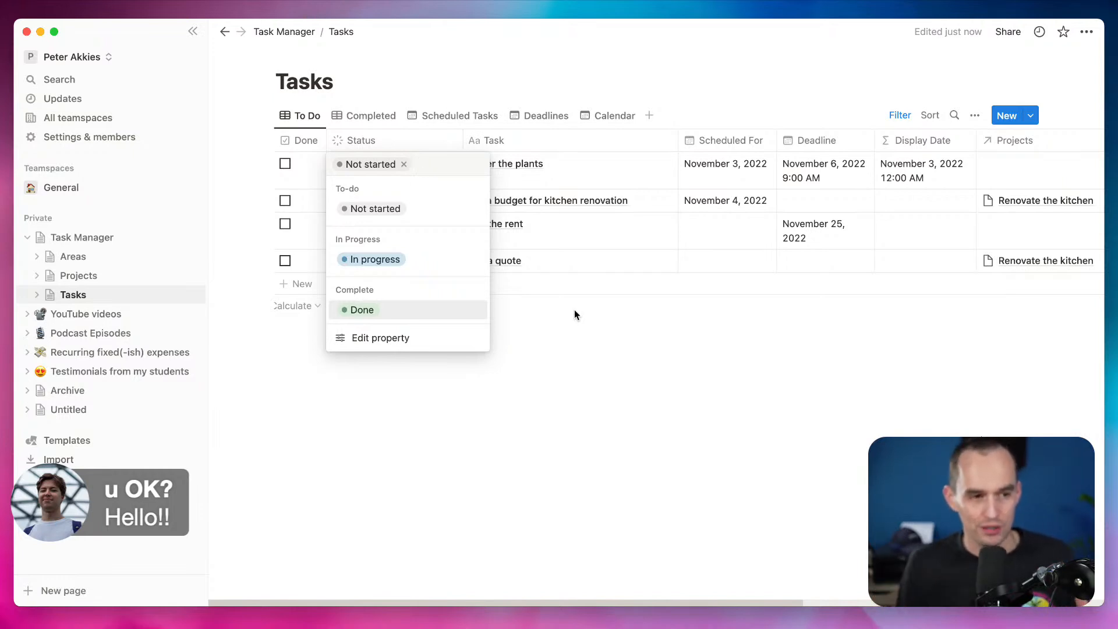
key("Escape")
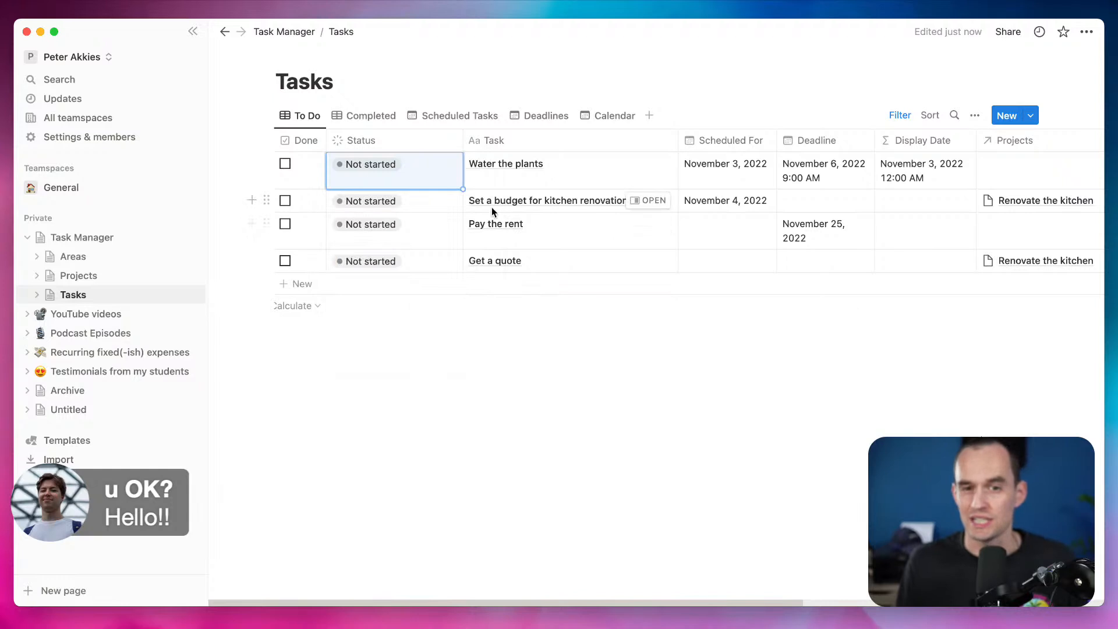
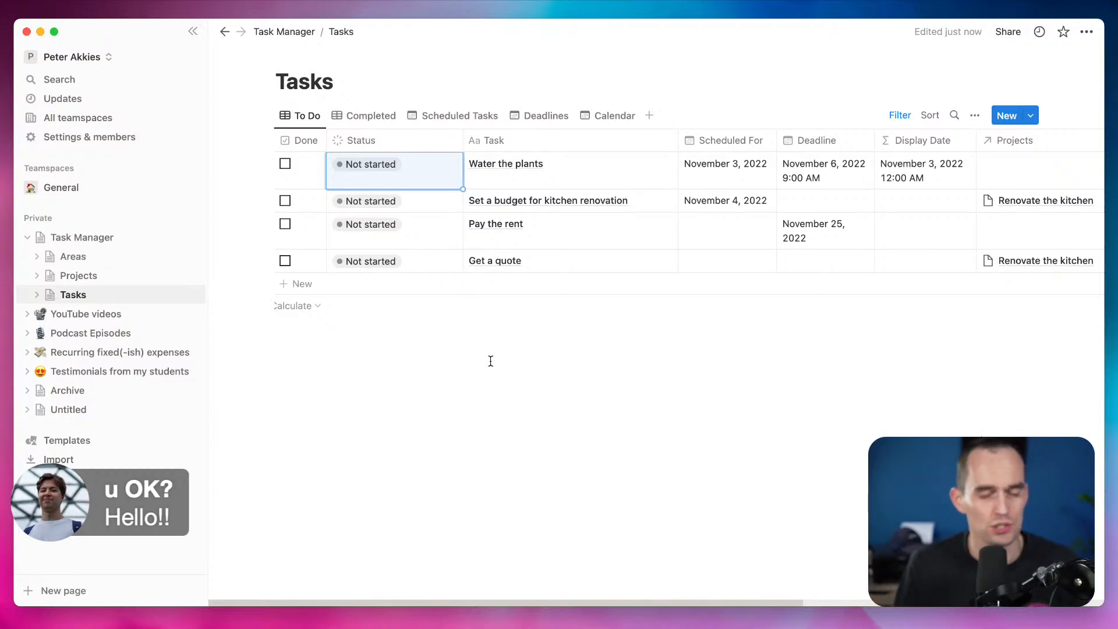
Delete the Status property from the Tasks database
left_click(431, 146)
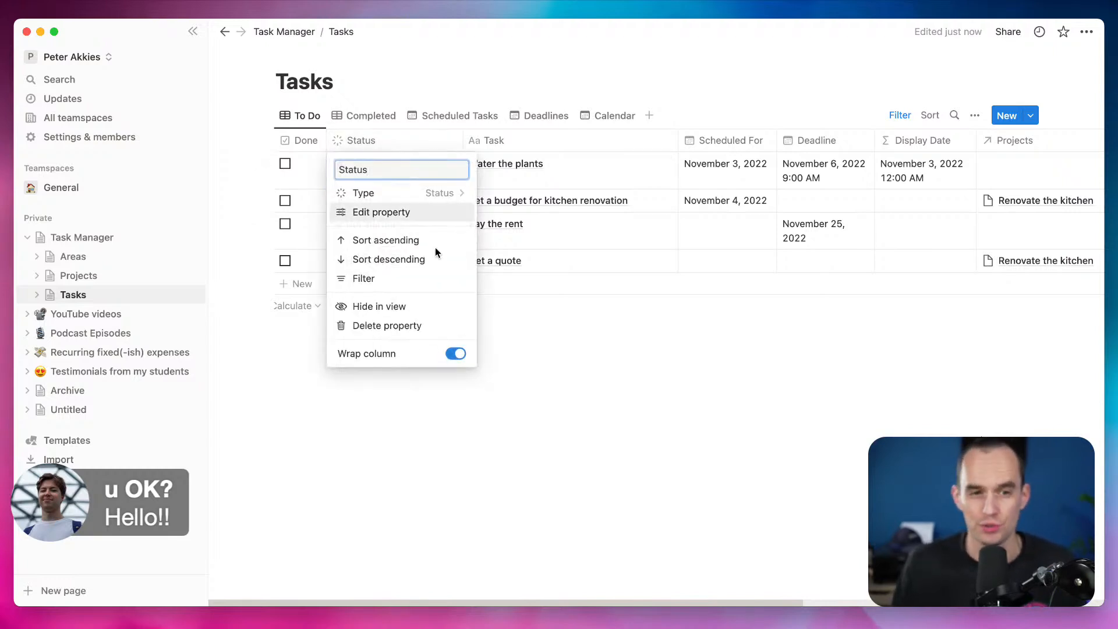
left_click(420, 330)
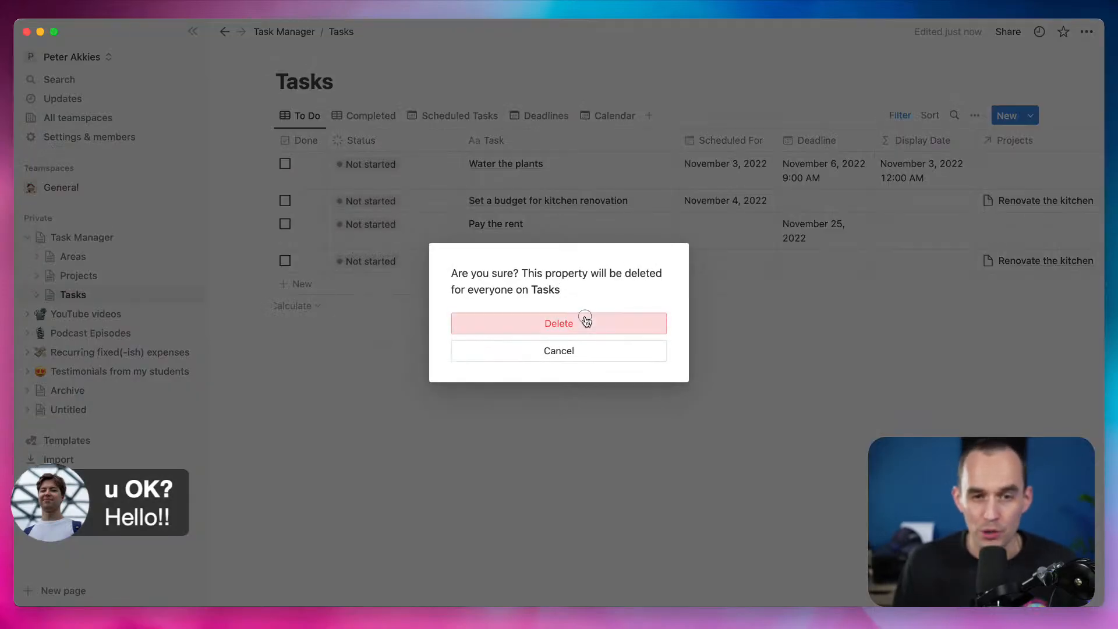
left_click(586, 322)
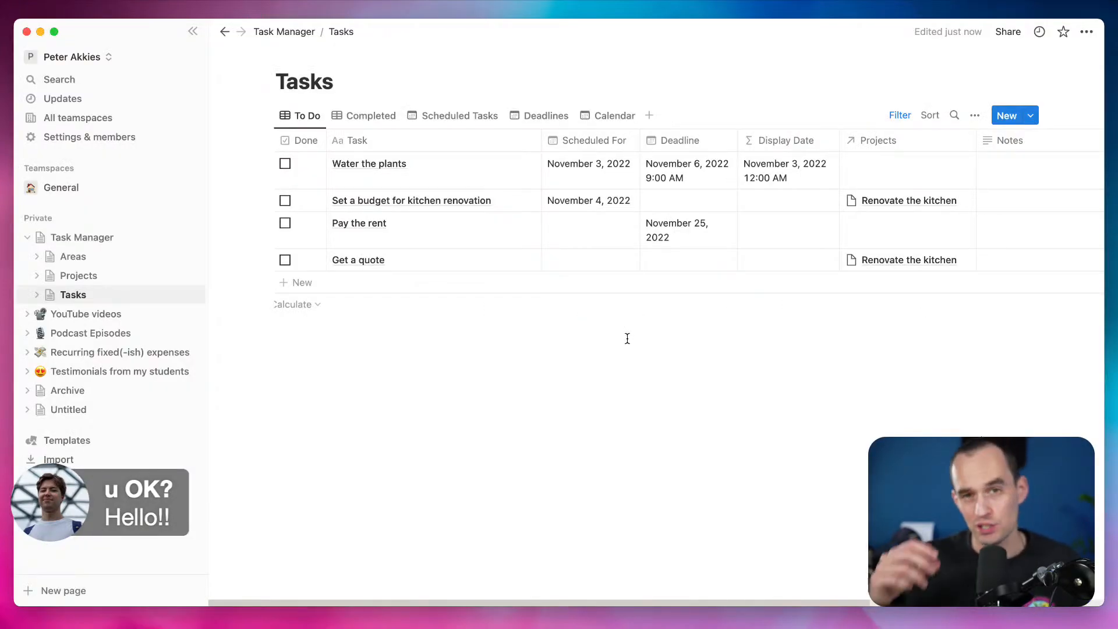
left_click(102, 263)
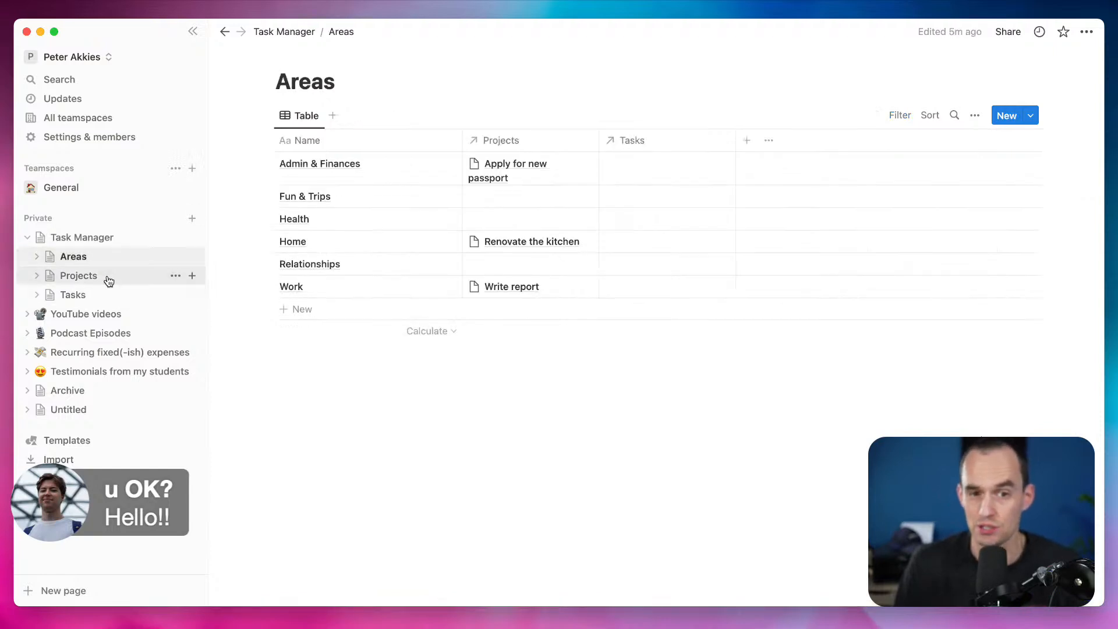
left_click(109, 281)
left_click(102, 301)
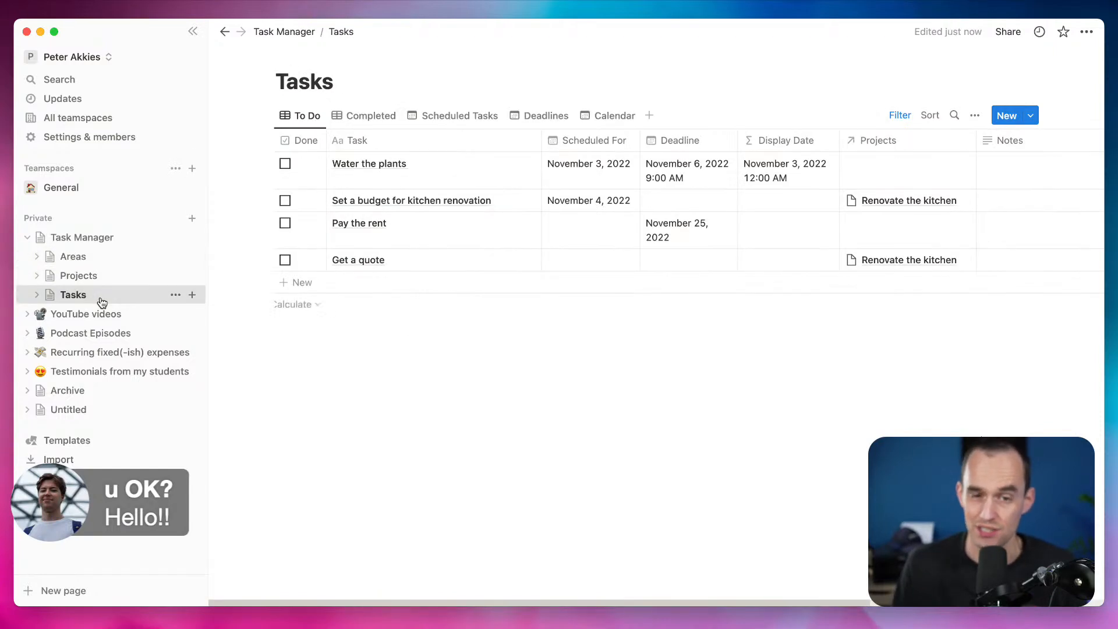
left_click(116, 264)
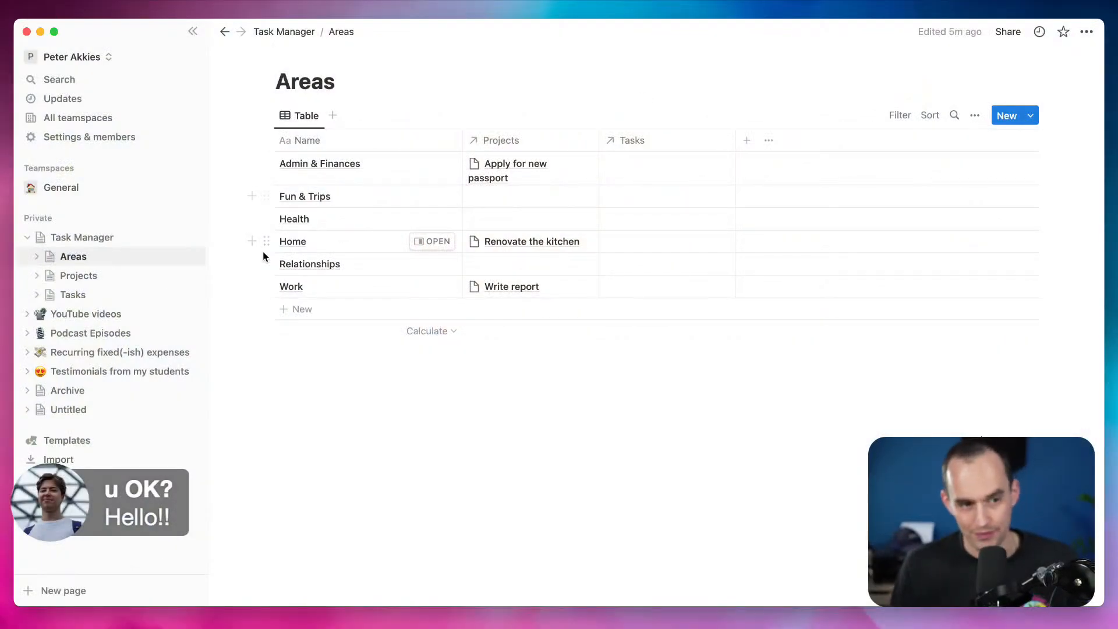
Add a checkbox property named Done to the Projects database and make it the first column, before Name
left_click(81, 275)
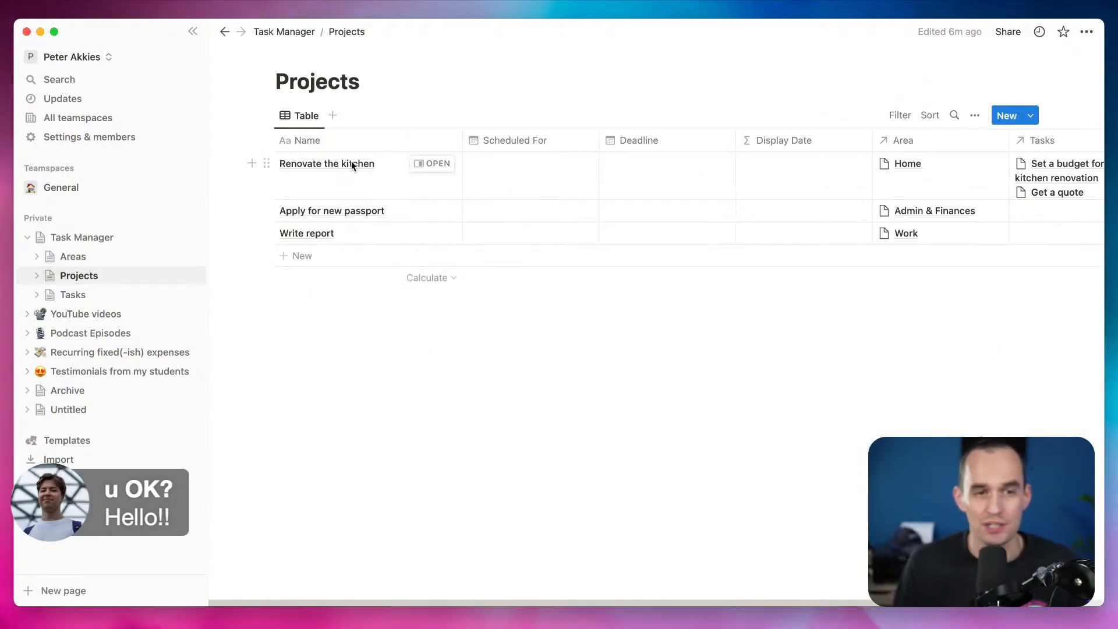
scroll(998, 195, "right", 5)
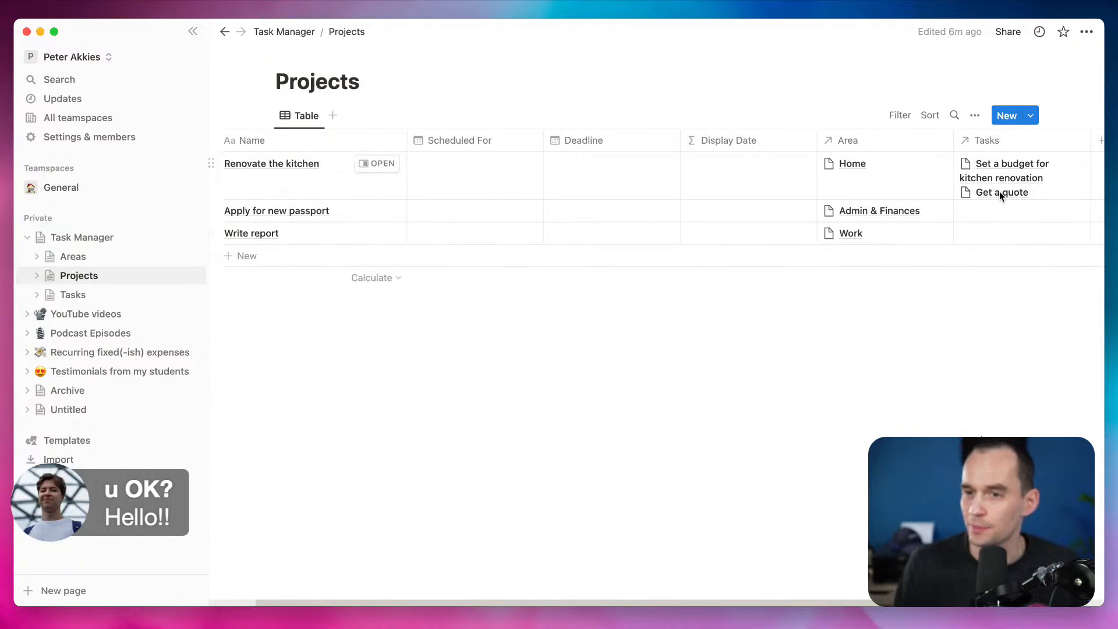
left_click(1005, 140)
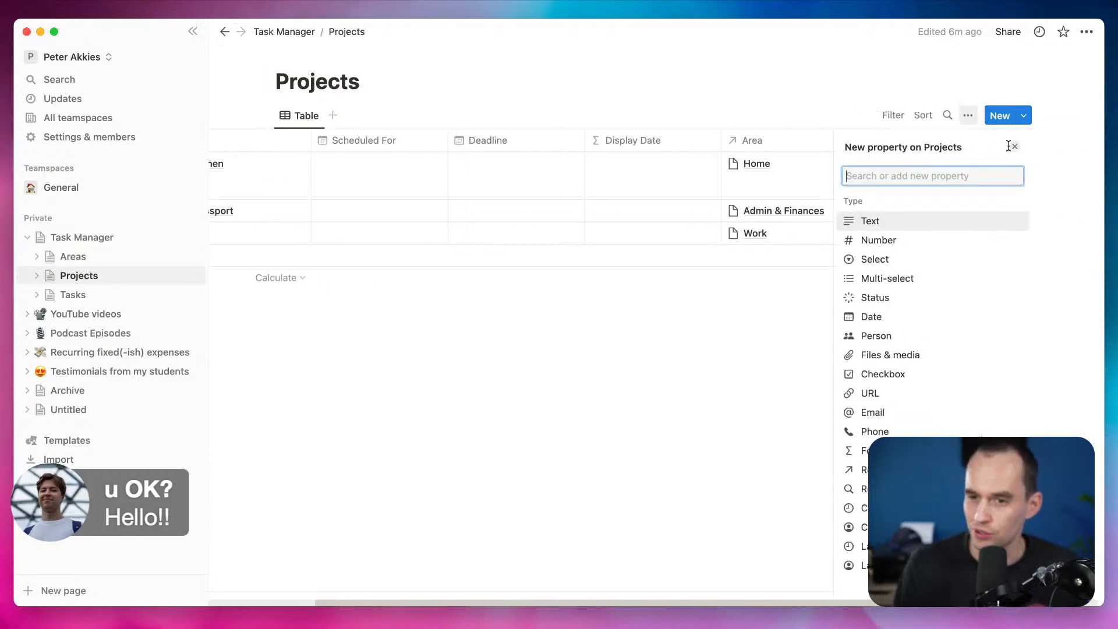
left_click(923, 376)
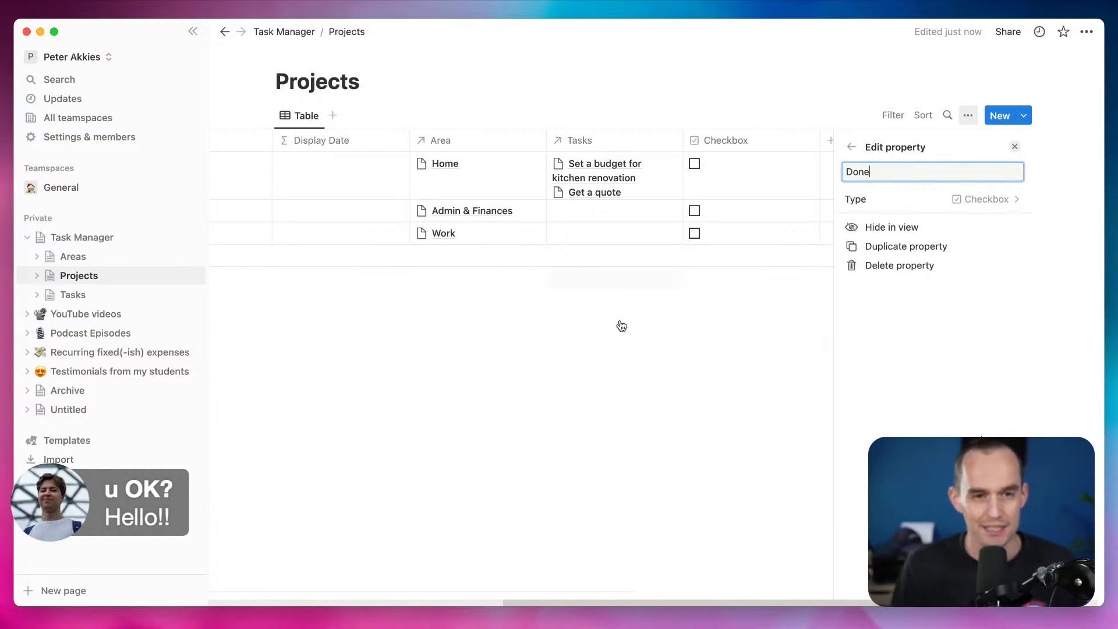
left_click(676, 356)
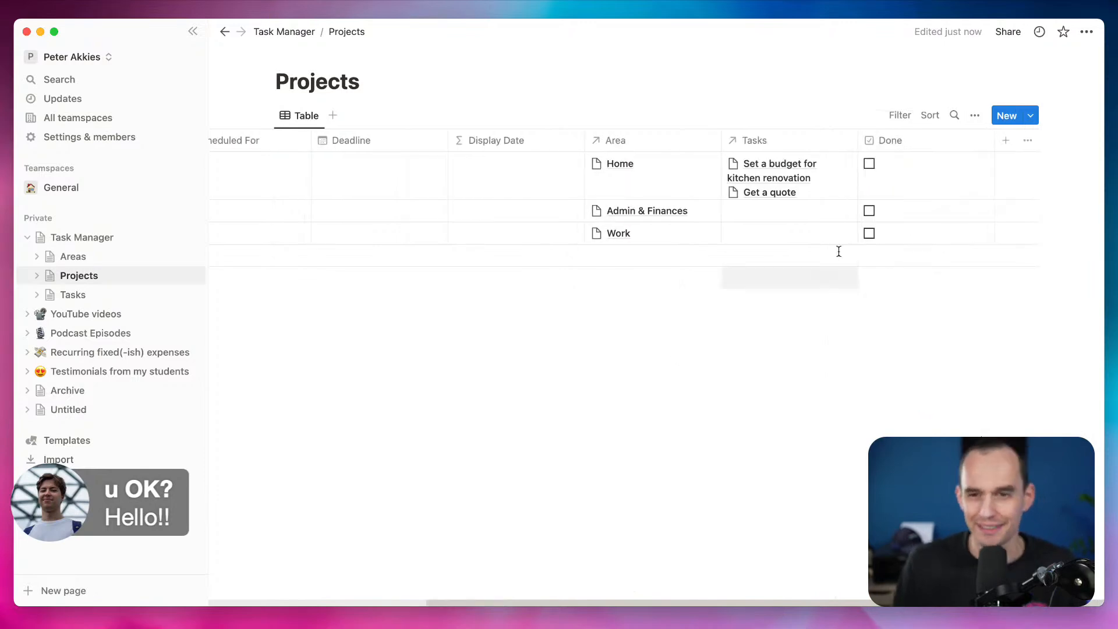
left_click_drag(996, 137, 302, 144)
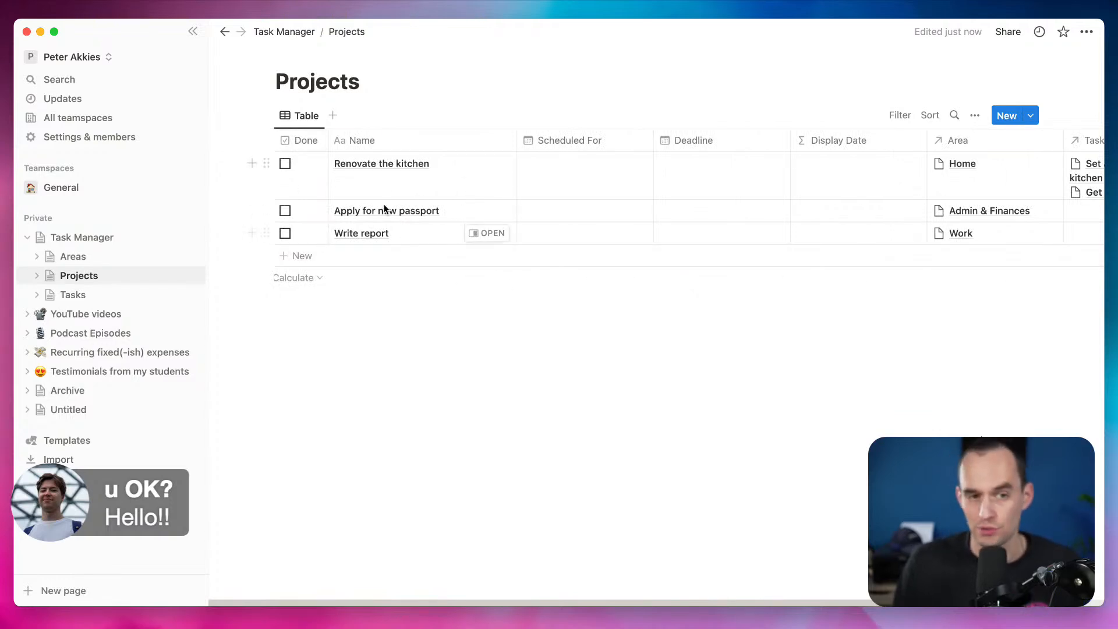
Rename the existing table view of the Projects database to To Do
left_click(300, 115)
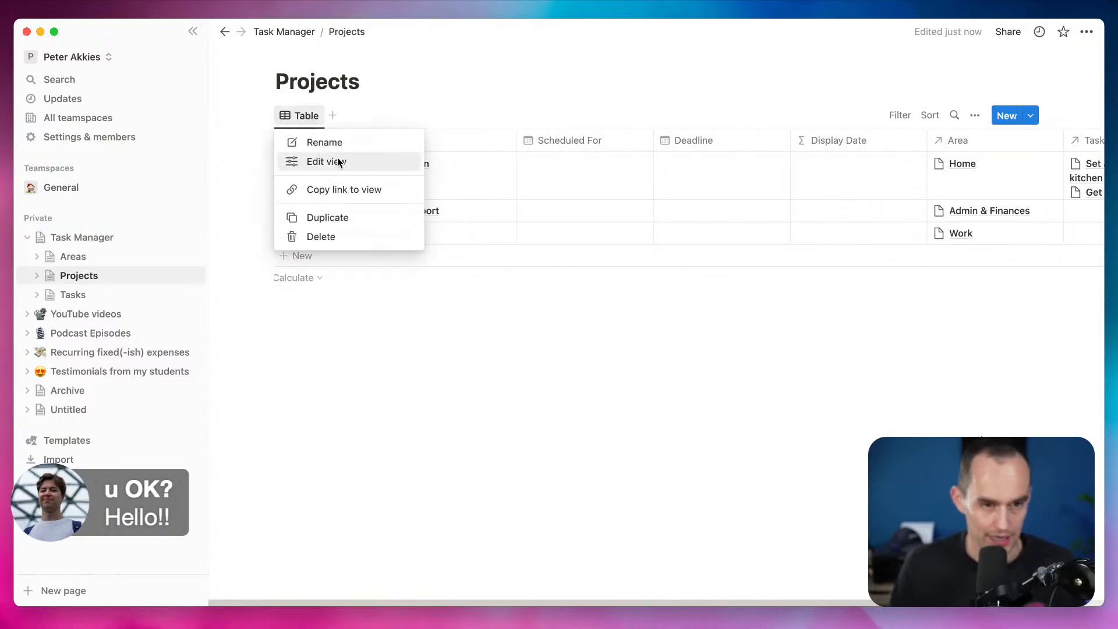
left_click(337, 159)
type("To Do")
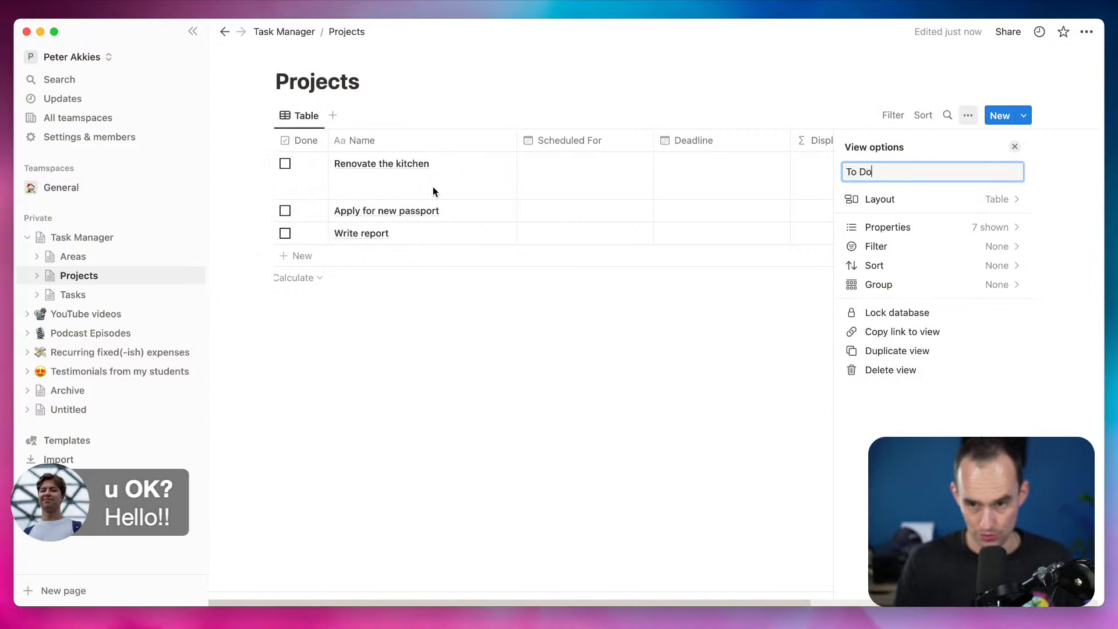
Add a second table view named Done to the Projects database
left_click(337, 117)
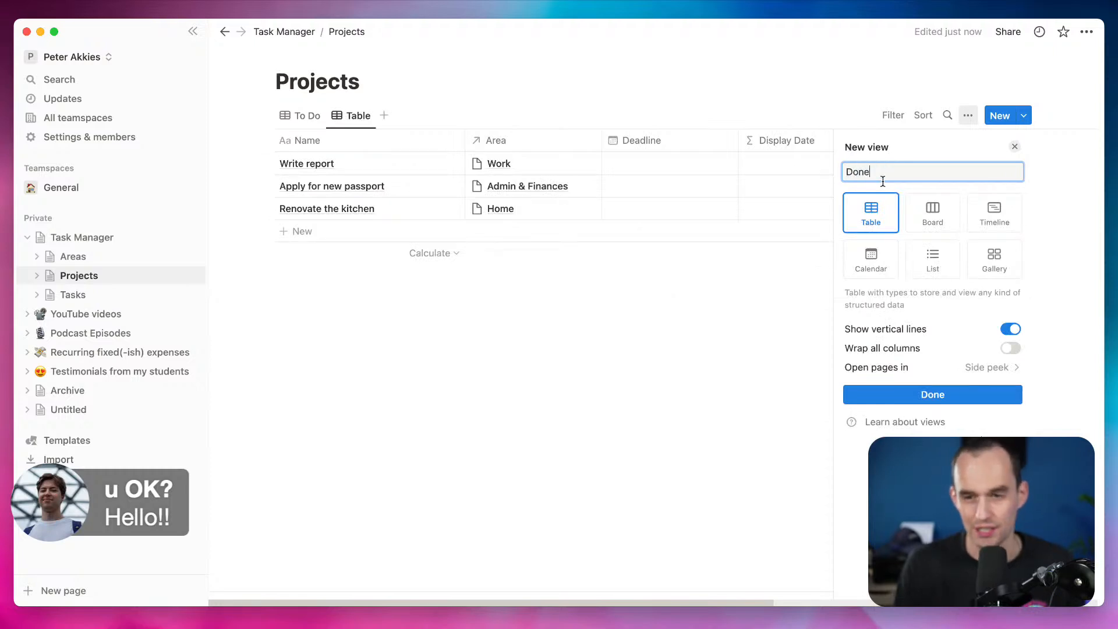
type("Done")
key("Return")
left_click(574, 329)
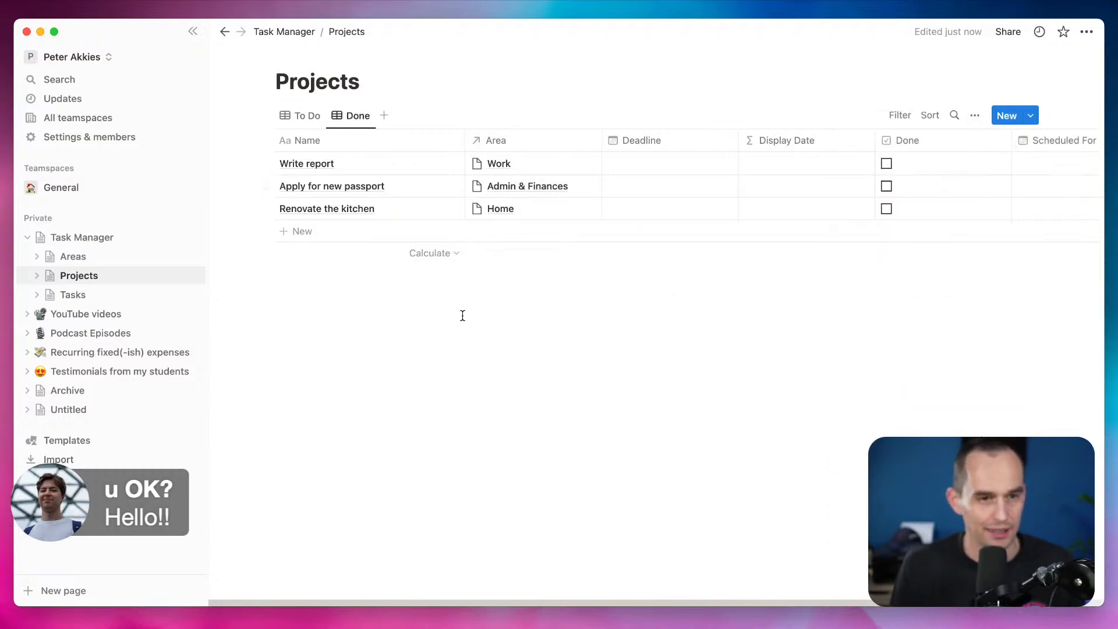
Rename the Completed view of the Tasks database to Done
left_click(92, 295)
left_click(366, 115)
left_click(373, 116)
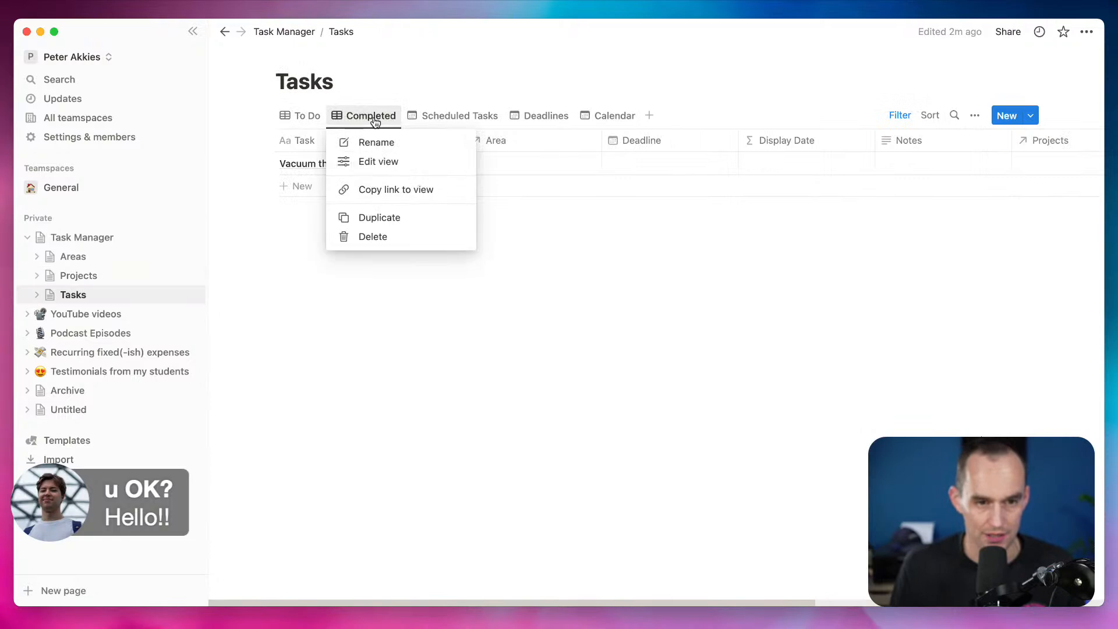
left_click(379, 149)
type("Done")
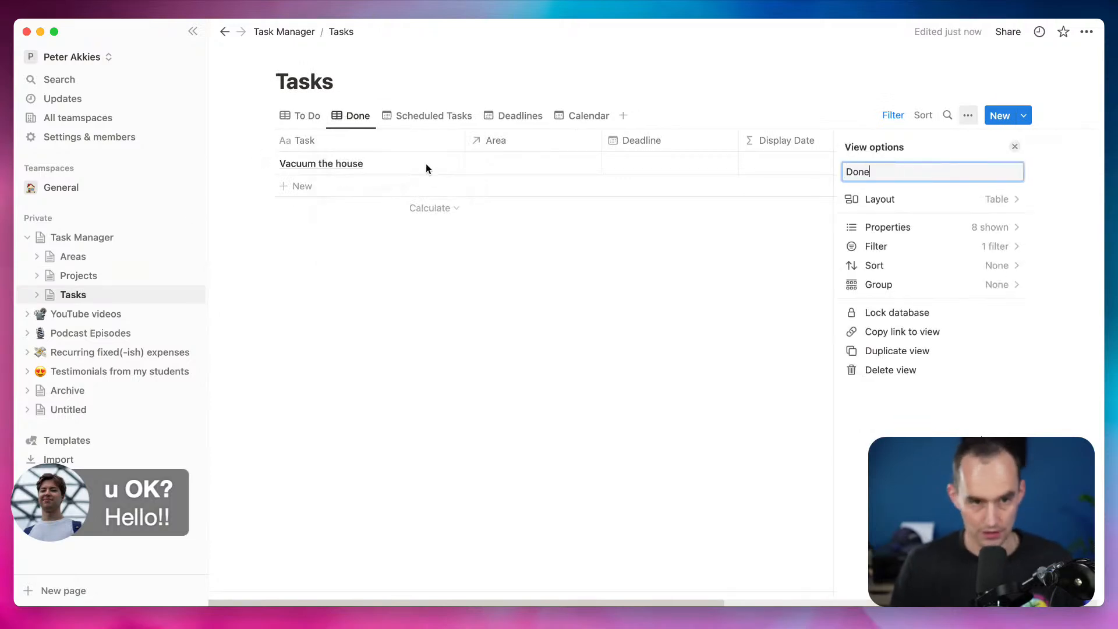
Filter the To Do view of the Projects database to projects whose Done checkbox is unchecked
left_click(116, 275)
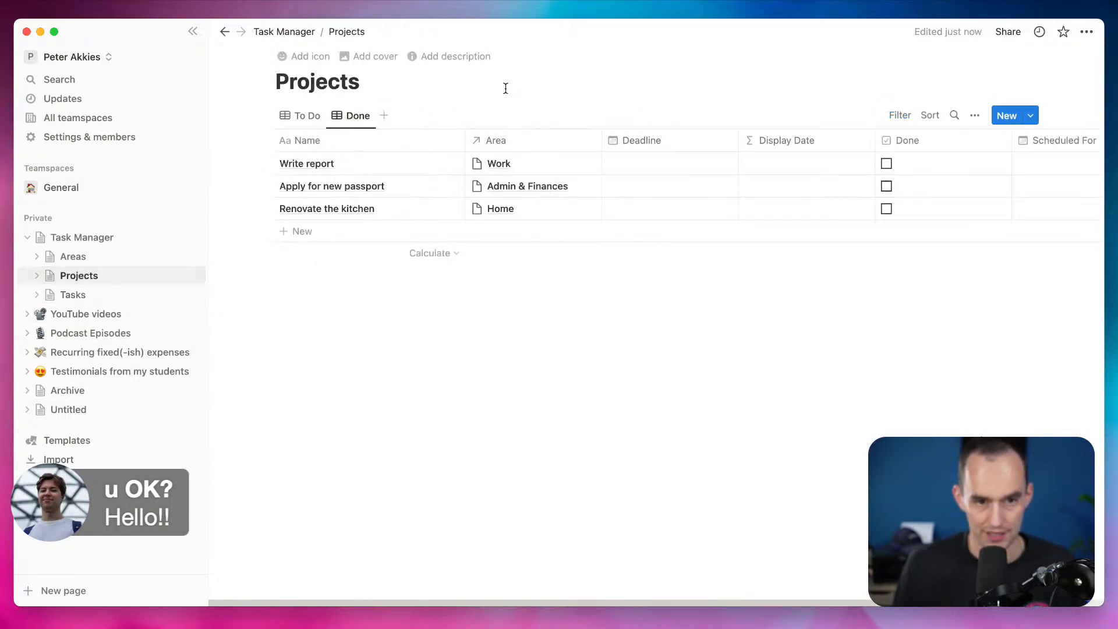
left_click(306, 115)
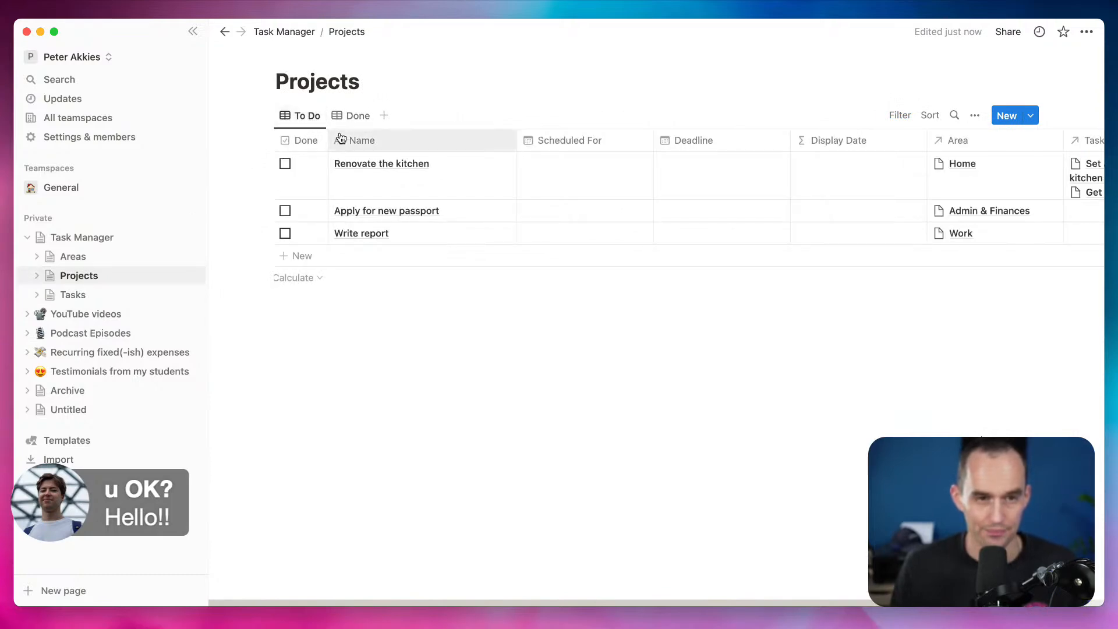
left_click(899, 114)
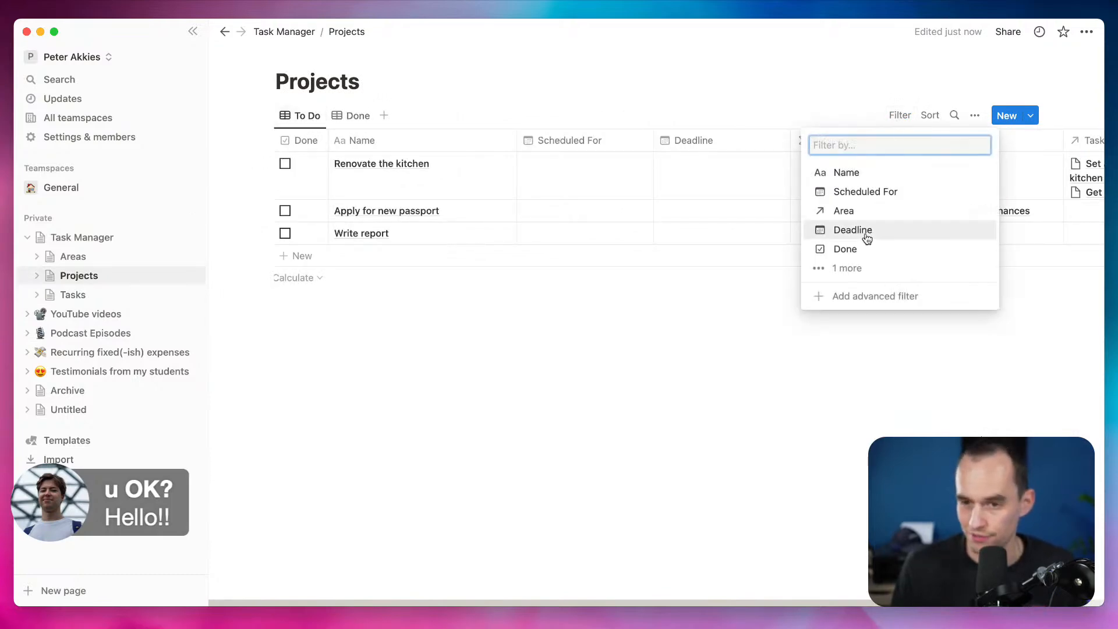
left_click(860, 259)
left_click(261, 188)
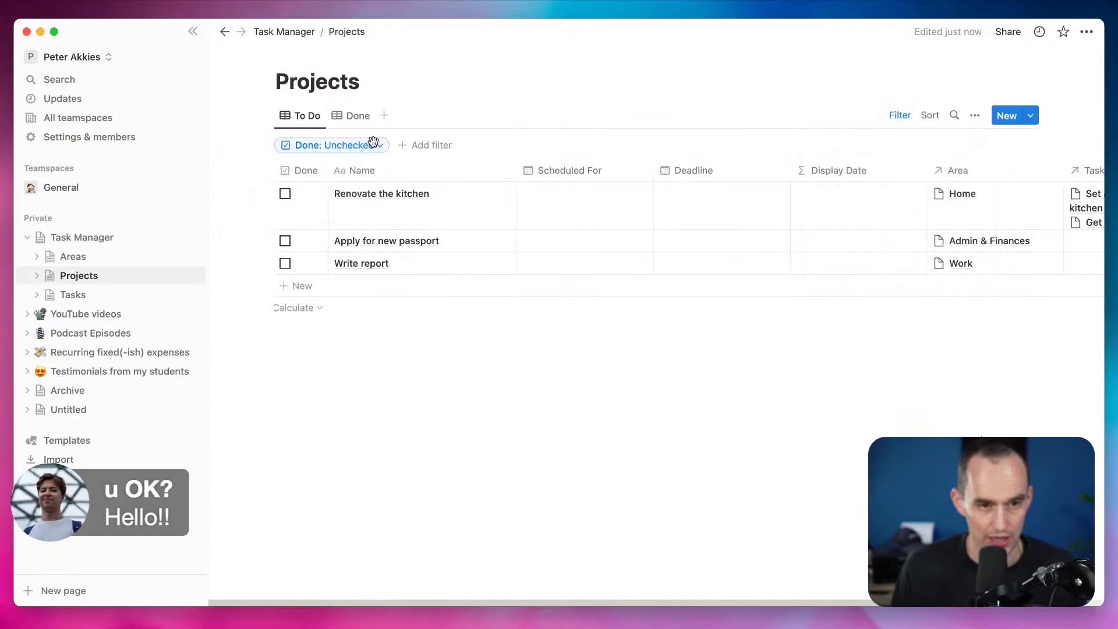
In the Projects database's Done view, move the Done column before Name and filter to projects with Done checked
left_click(352, 116)
left_click_drag(906, 140, 324, 142)
left_click(899, 116)
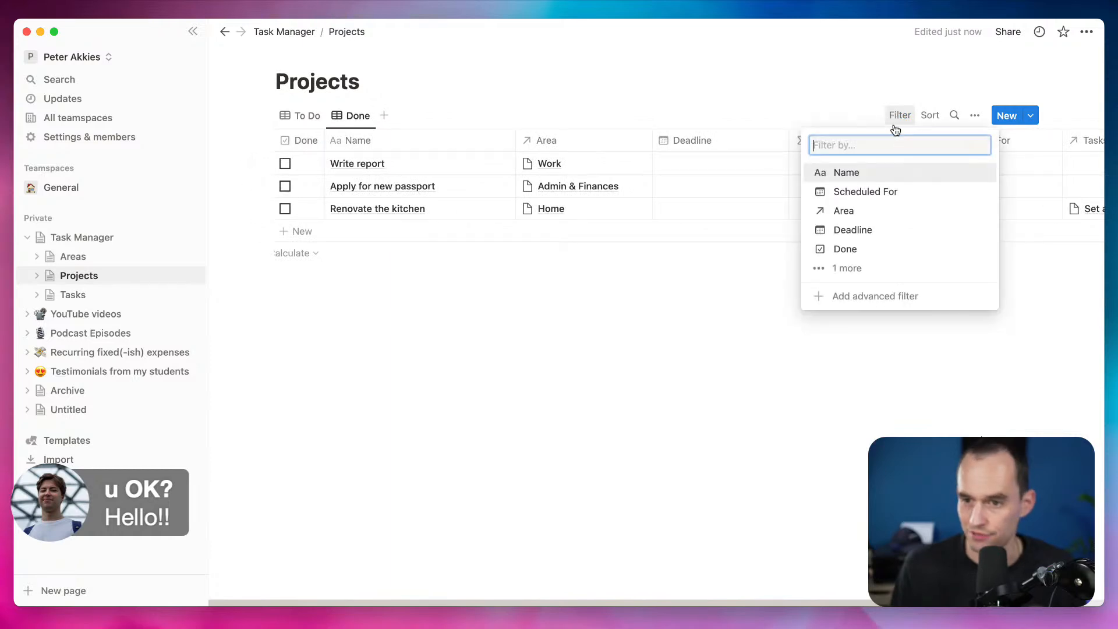
left_click(866, 244)
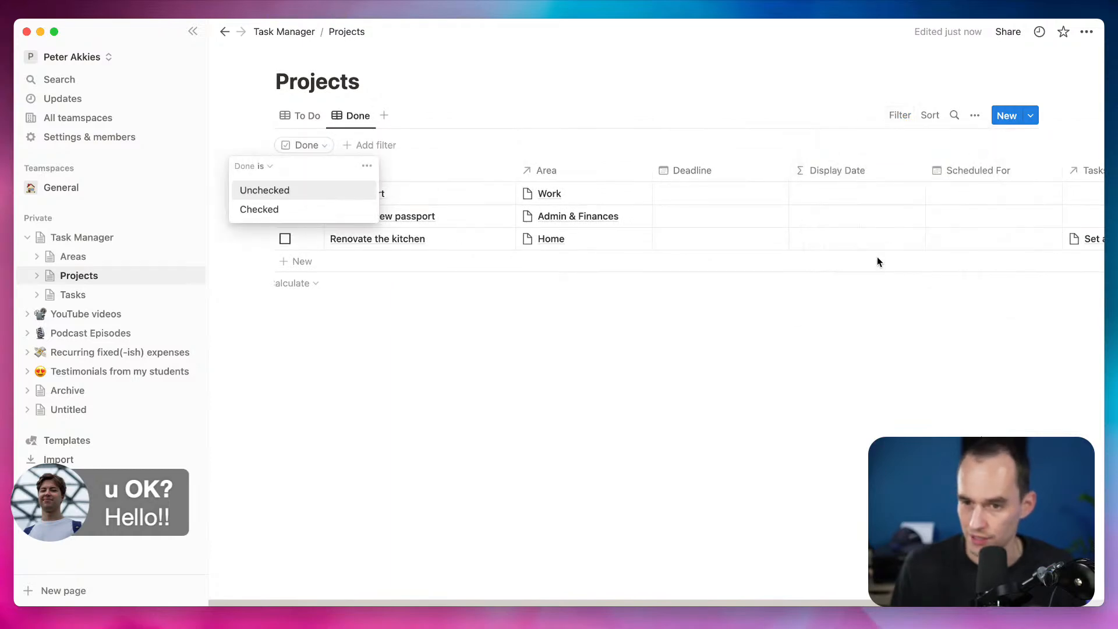
left_click(250, 210)
Add a project named "Install new sound panels on the walls" in the To Do view and link it to the Work area
left_click(308, 117)
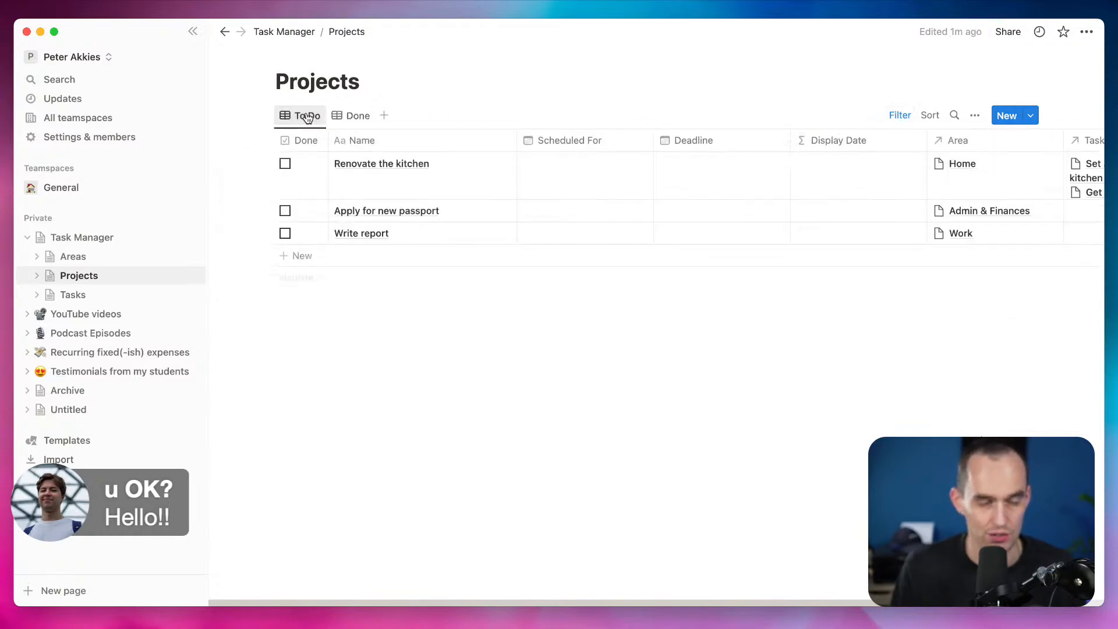
left_click(306, 255)
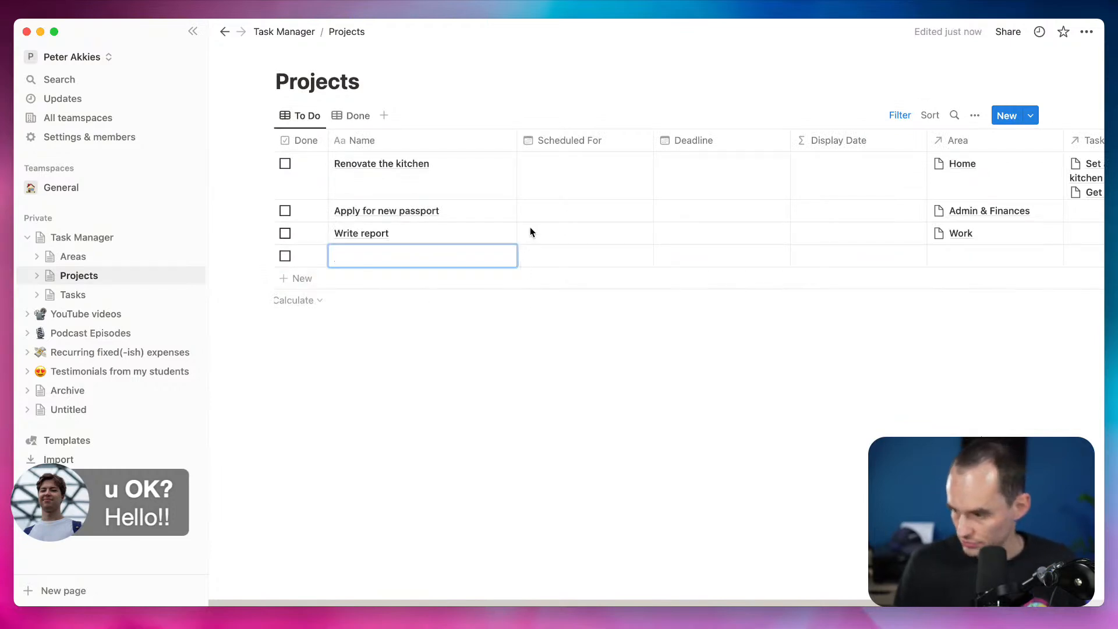
type("Install new sound panels on the walls")
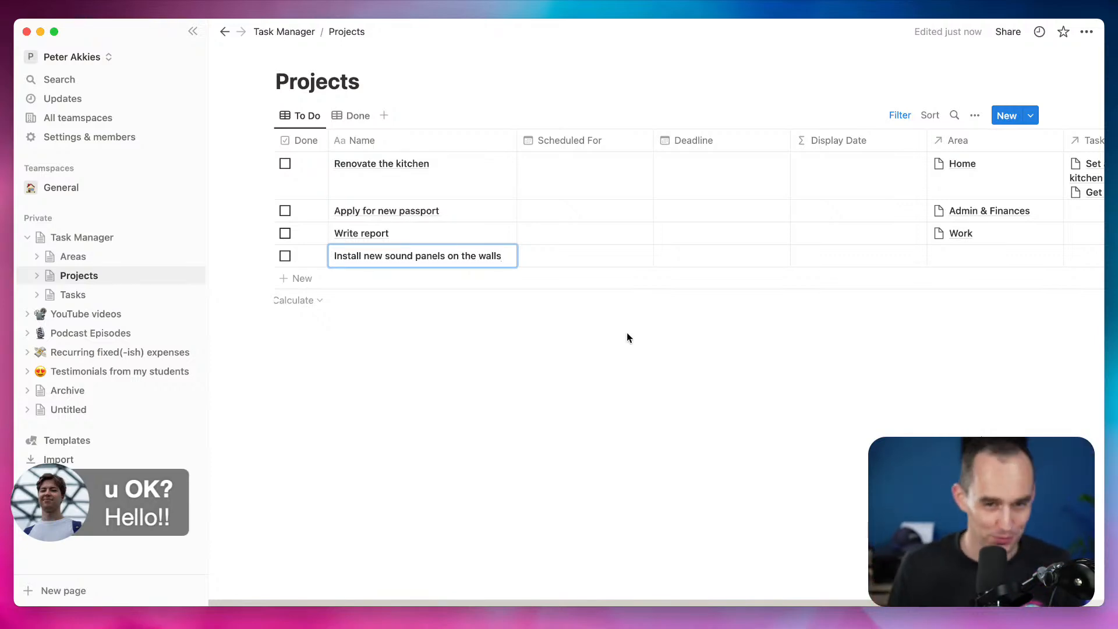
key("Escape")
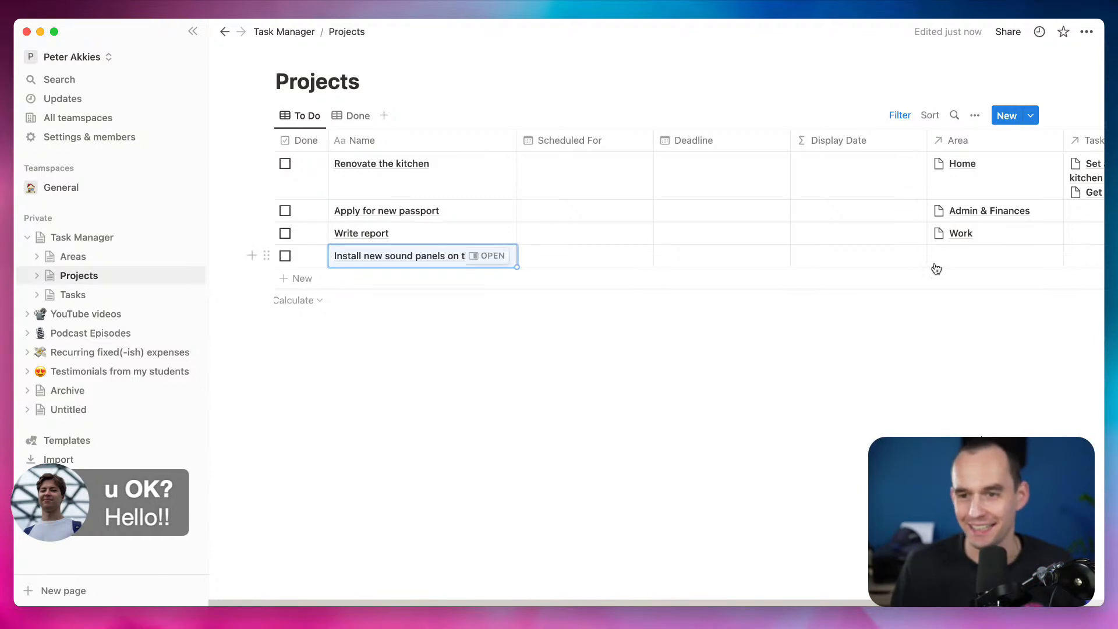
left_click(944, 261)
left_click(873, 343)
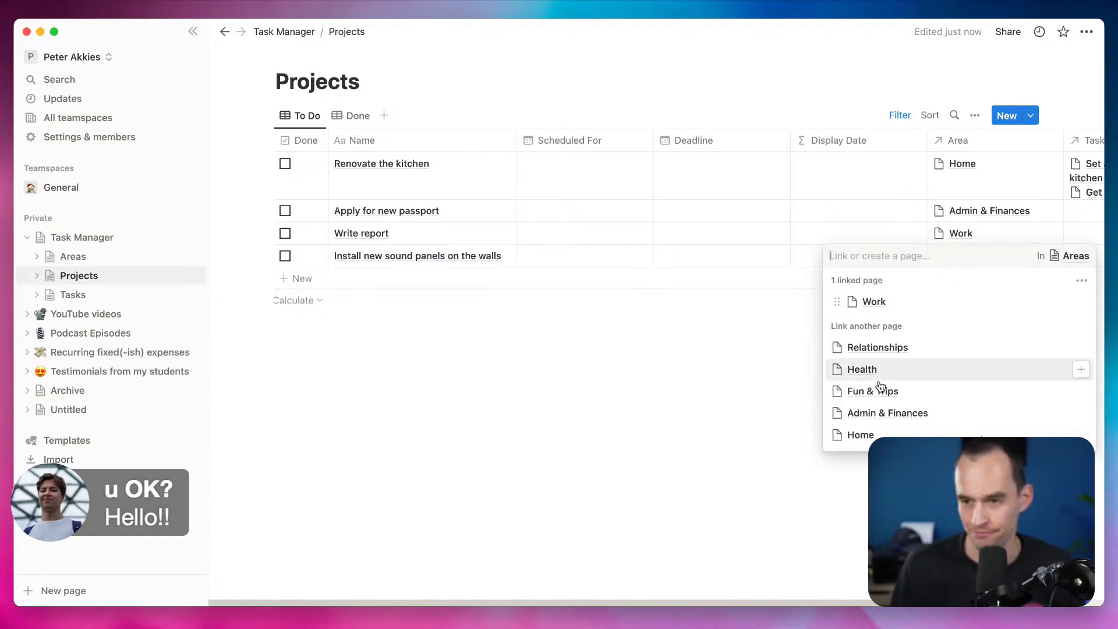
Mark the "Install new sound panels on the walls" project as done and look at the Projects database's Done view
key("Escape")
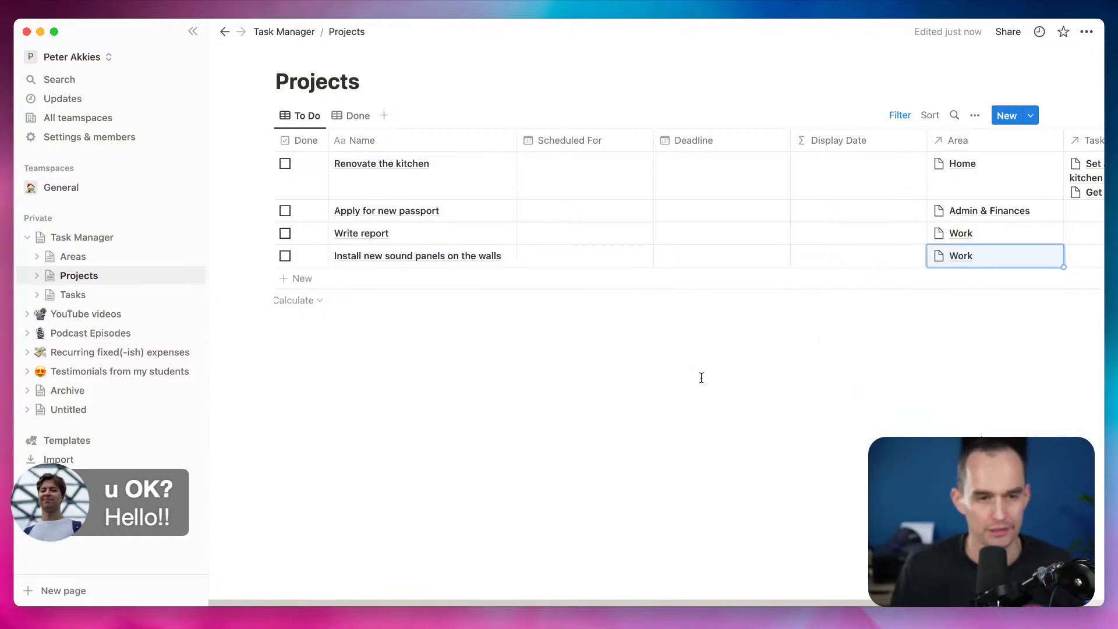
left_click(286, 257)
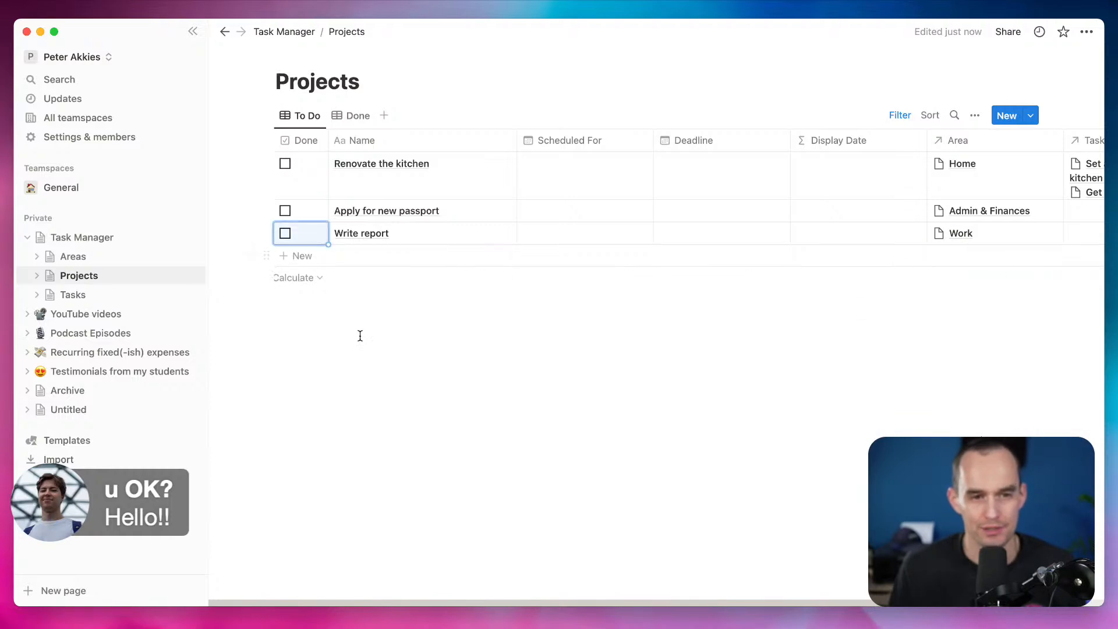
left_click(352, 116)
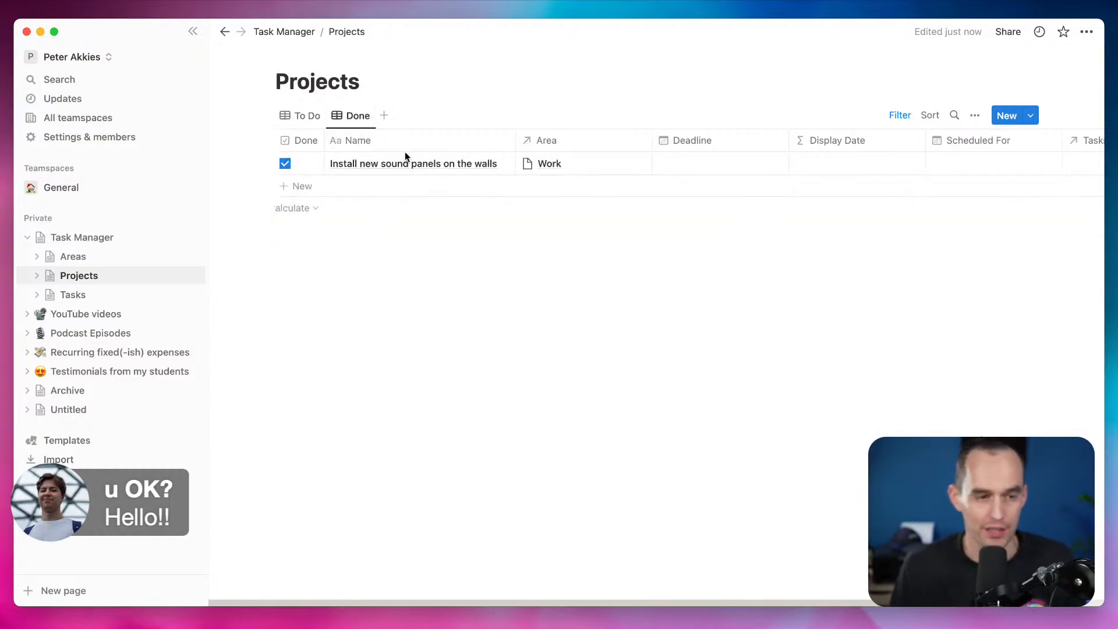
Look over the project links in the Areas database and the To Do view of the Tasks database
left_click(306, 115)
left_click(112, 256)
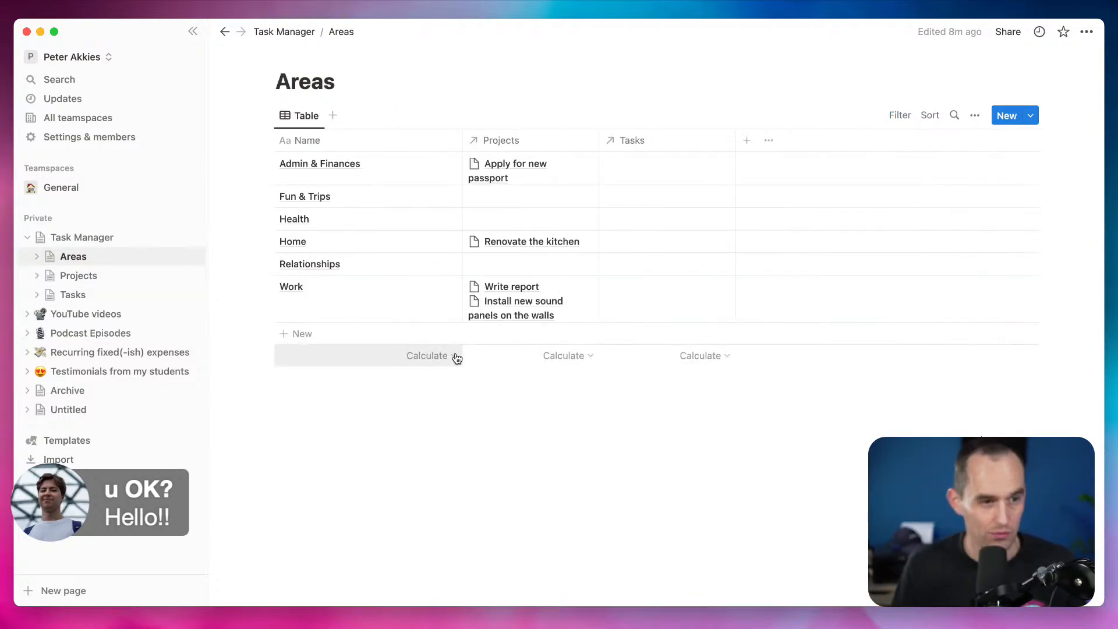
left_click(143, 295)
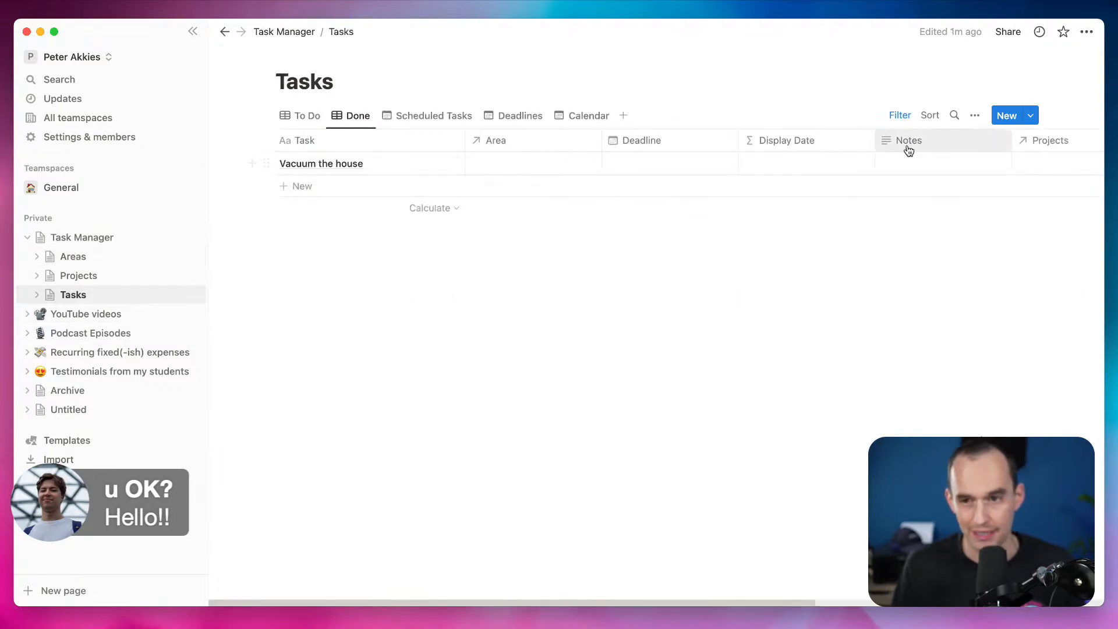
left_click(307, 116)
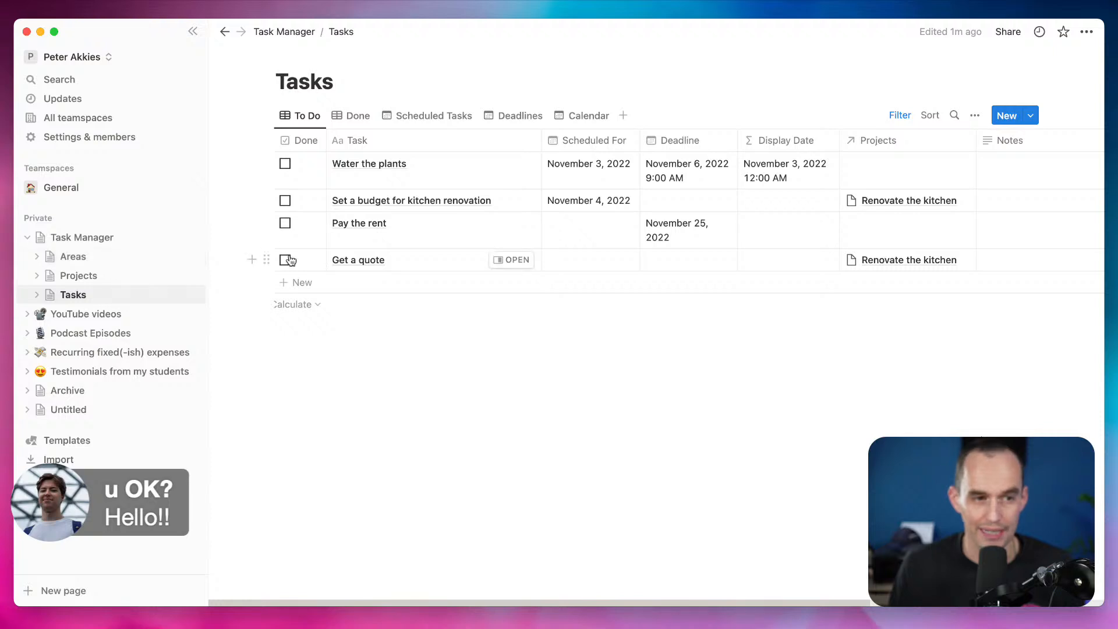
Create an Inbox table page inside Task Manager, using Tasks as its data source and copying the existing To Do view
left_click(192, 237)
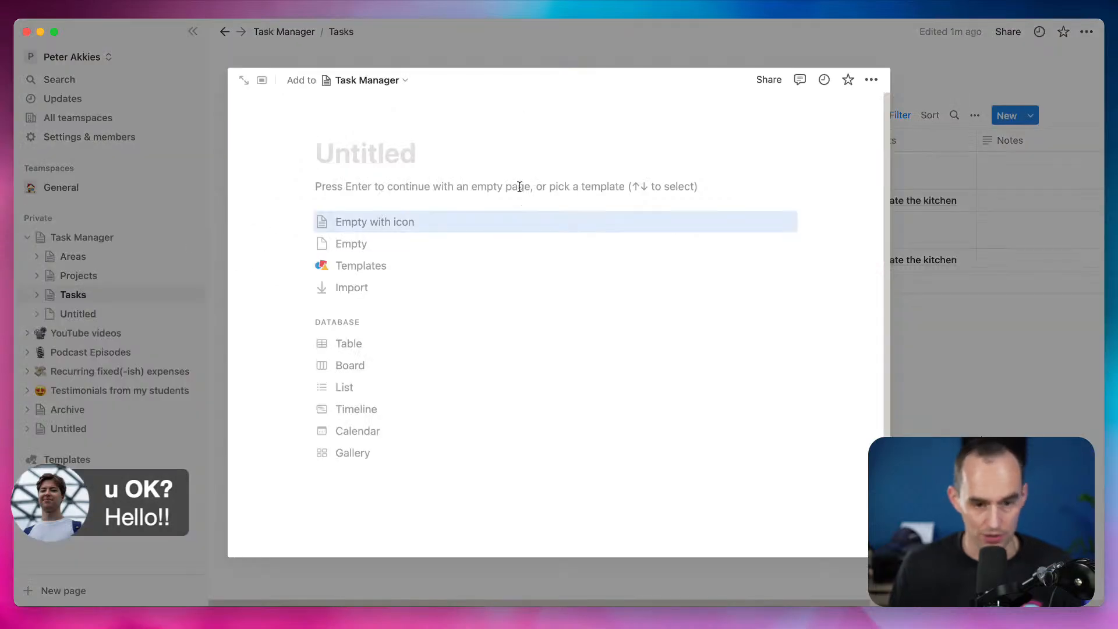
type("Inbox")
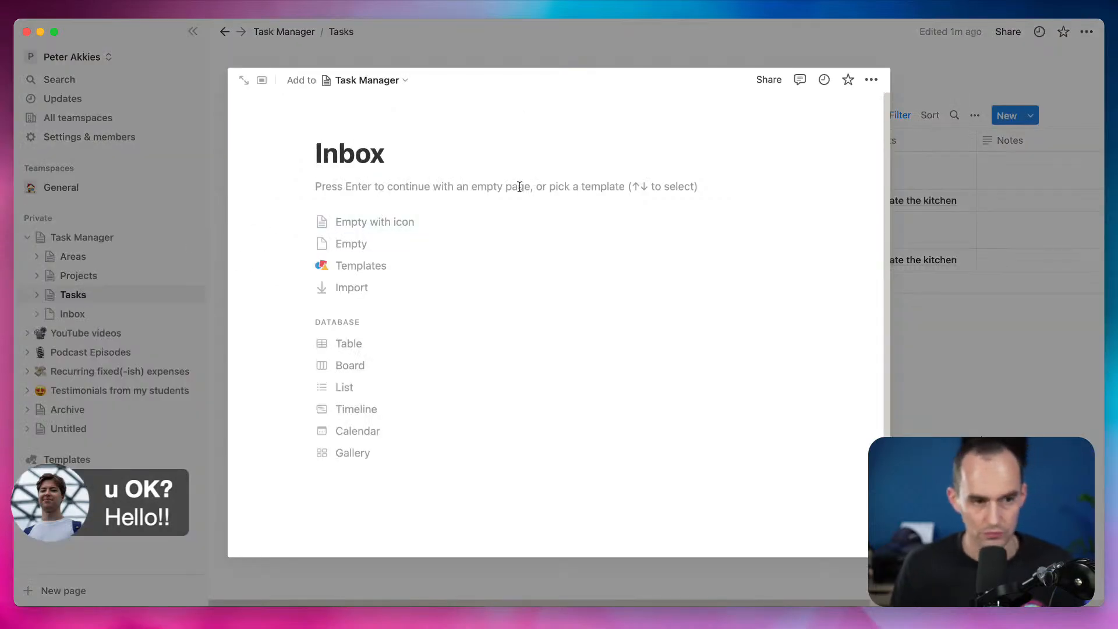
left_click(358, 344)
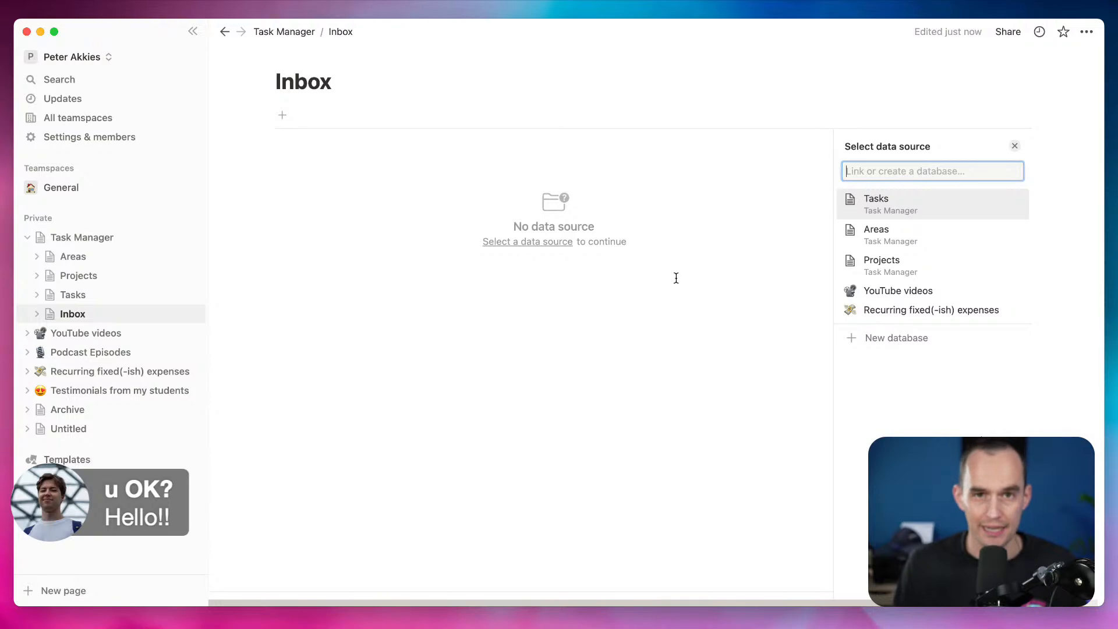
left_click(897, 211)
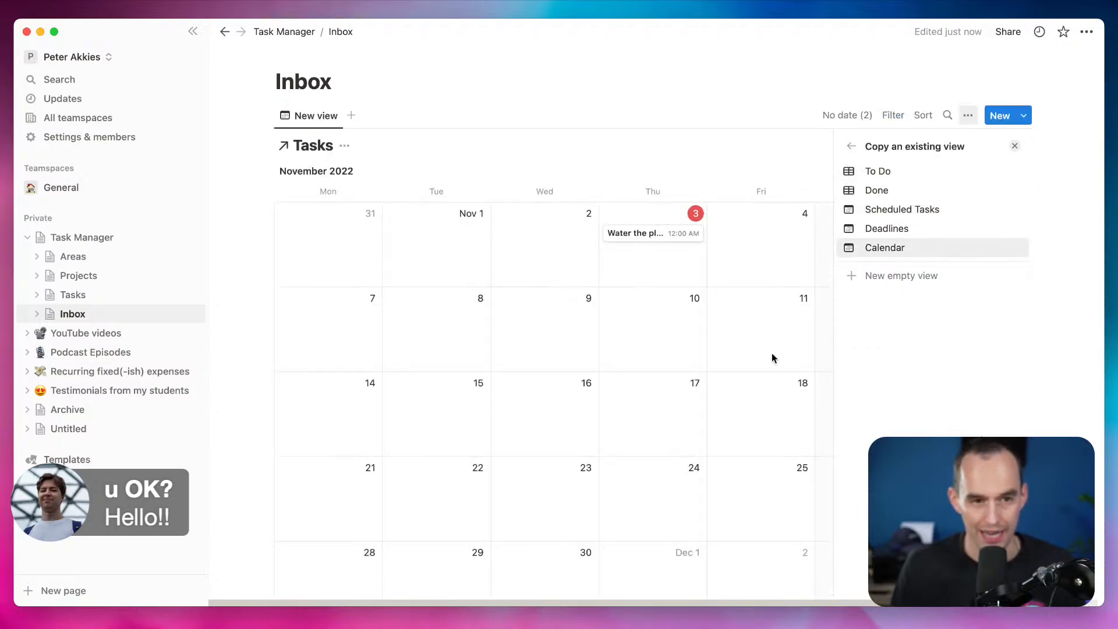
left_click(890, 170)
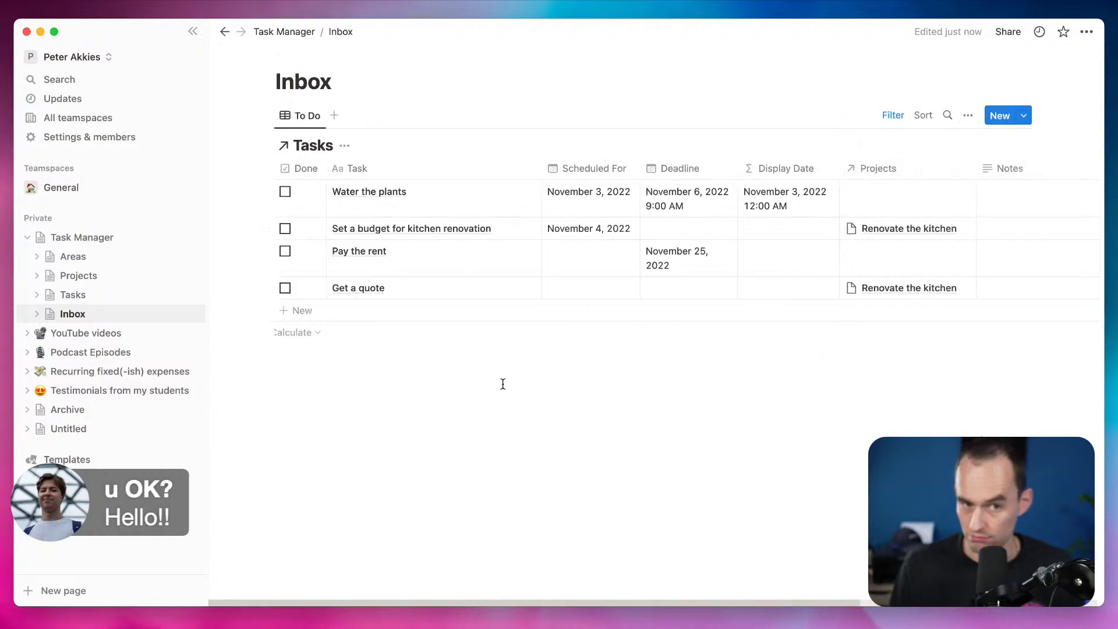
Move the Inbox page above Areas within Task Manager and give it the inbox tray emoji as its icon
left_click_drag(93, 315, 79, 256)
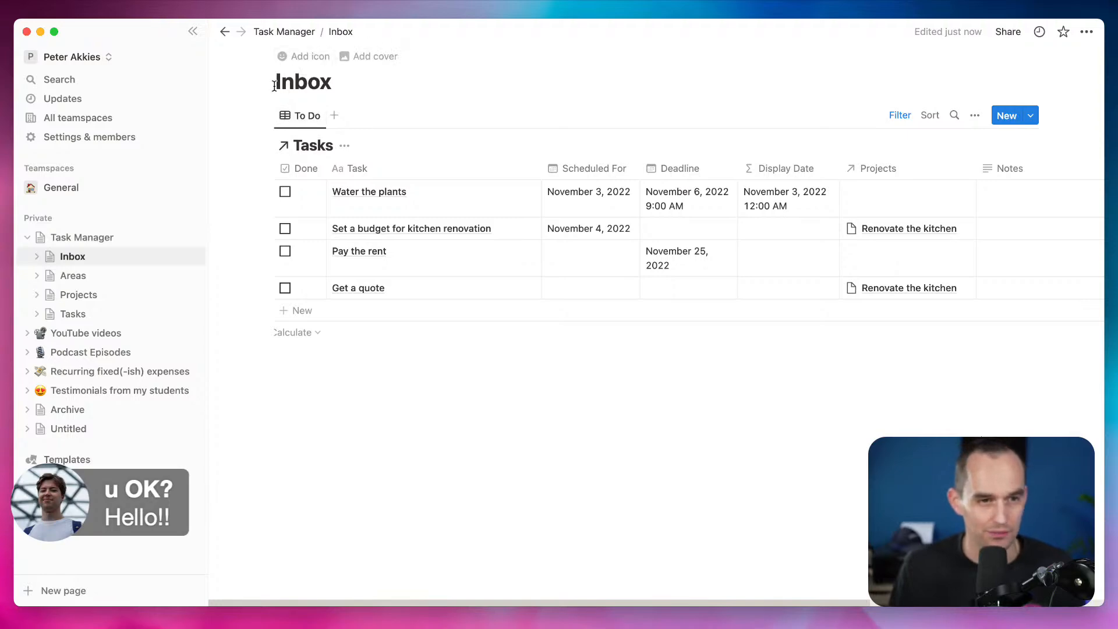
left_click(295, 56)
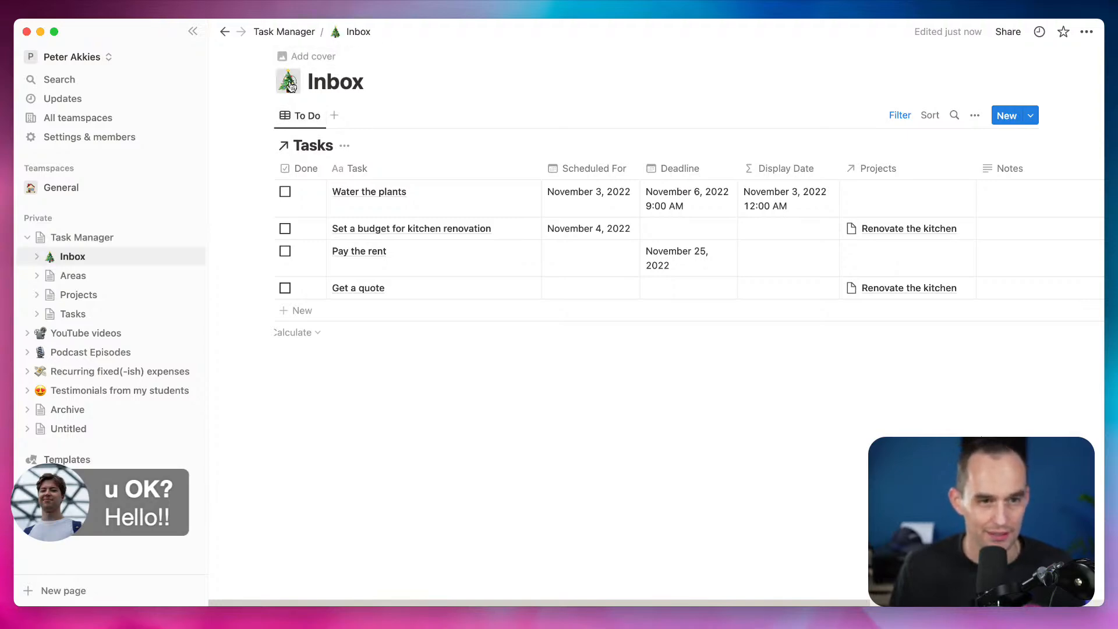
left_click(289, 86)
type("im")
type("box")
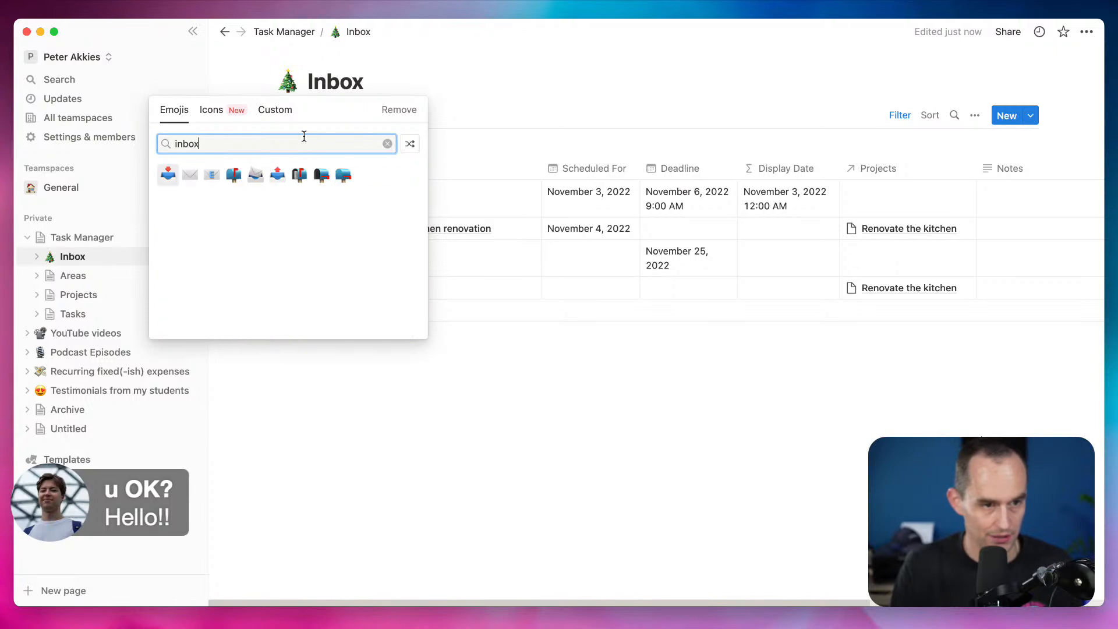
left_click(168, 174)
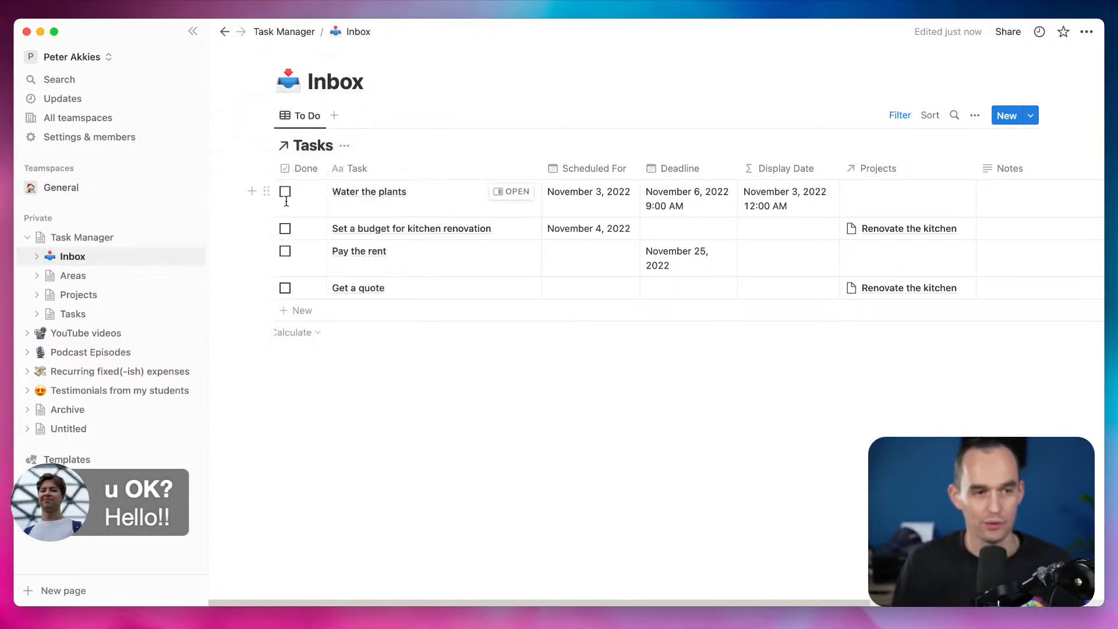
Give the Tasks database the grey checkmark box emoji as its icon
left_click(73, 315)
left_click(292, 88)
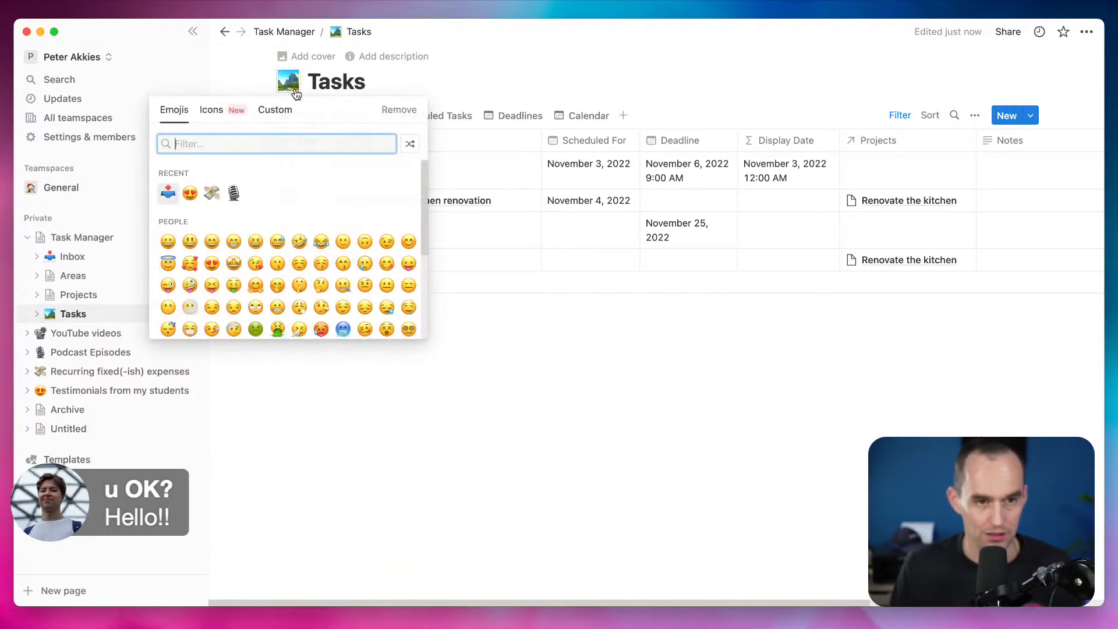
type("task")
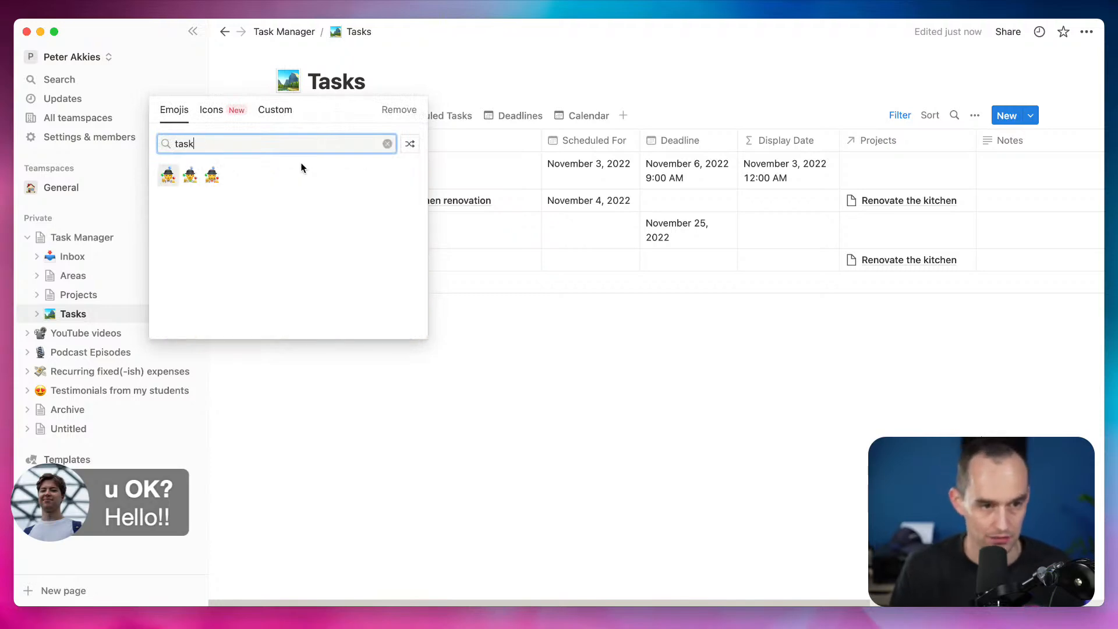
key("super+a")
key("BackSpace")
type("check")
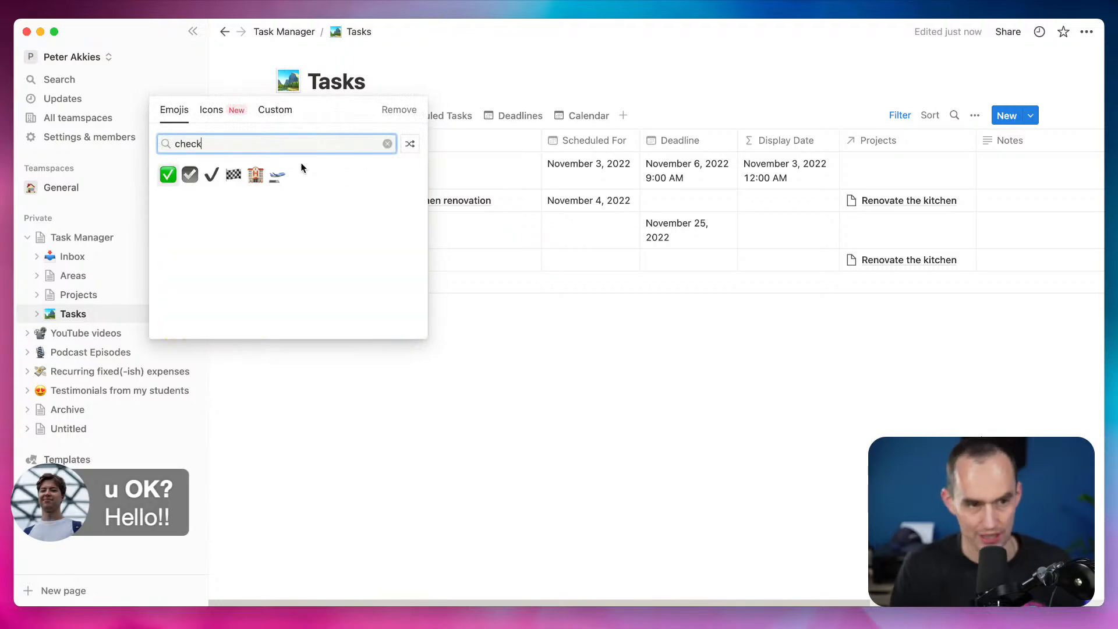
left_click(190, 175)
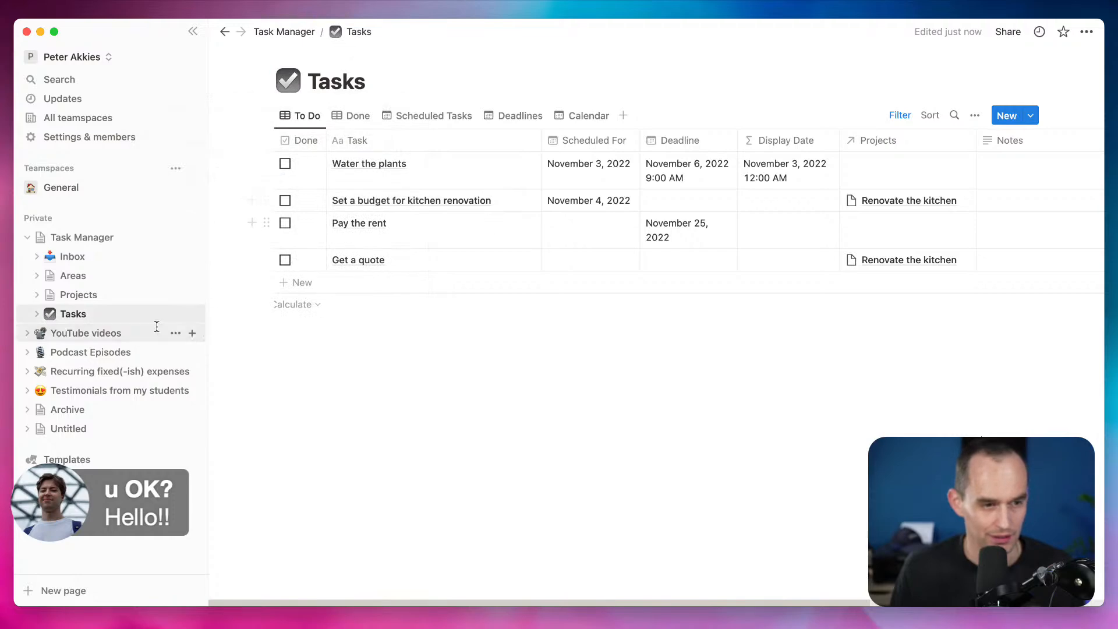
Give the Projects database the striped construction barrier emoji as its icon
left_click(58, 297)
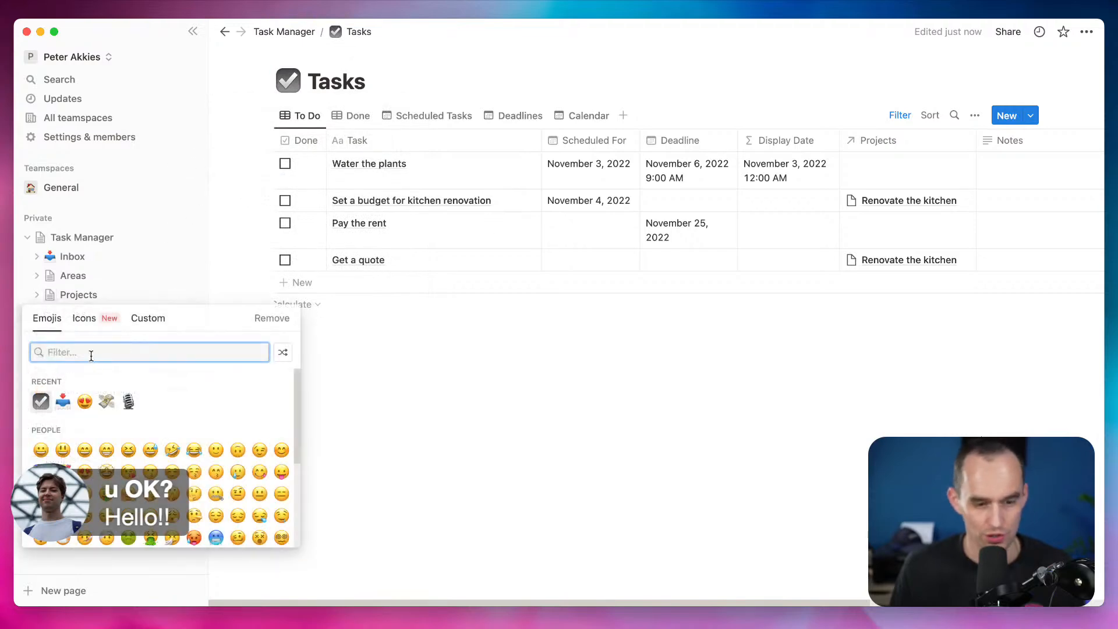
type("constru")
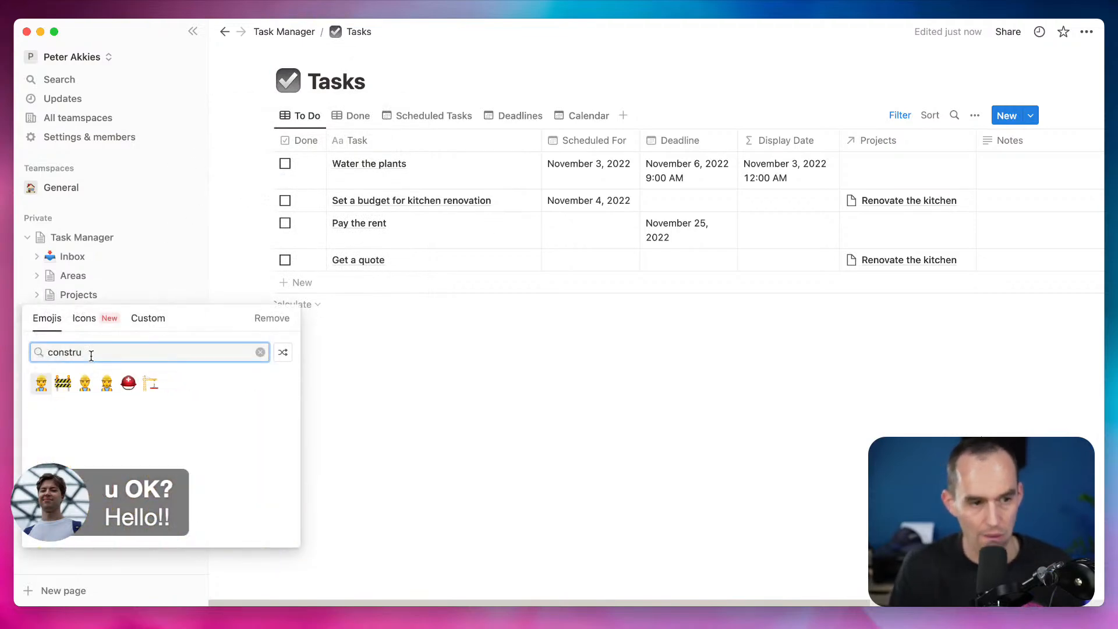
left_click(63, 383)
Give the Areas database the house emoji as its icon
left_click(50, 276)
type("area")
key("BackSpace")
key("BackSpace")
key("BackSpace")
key("BackSpace")
type("home")
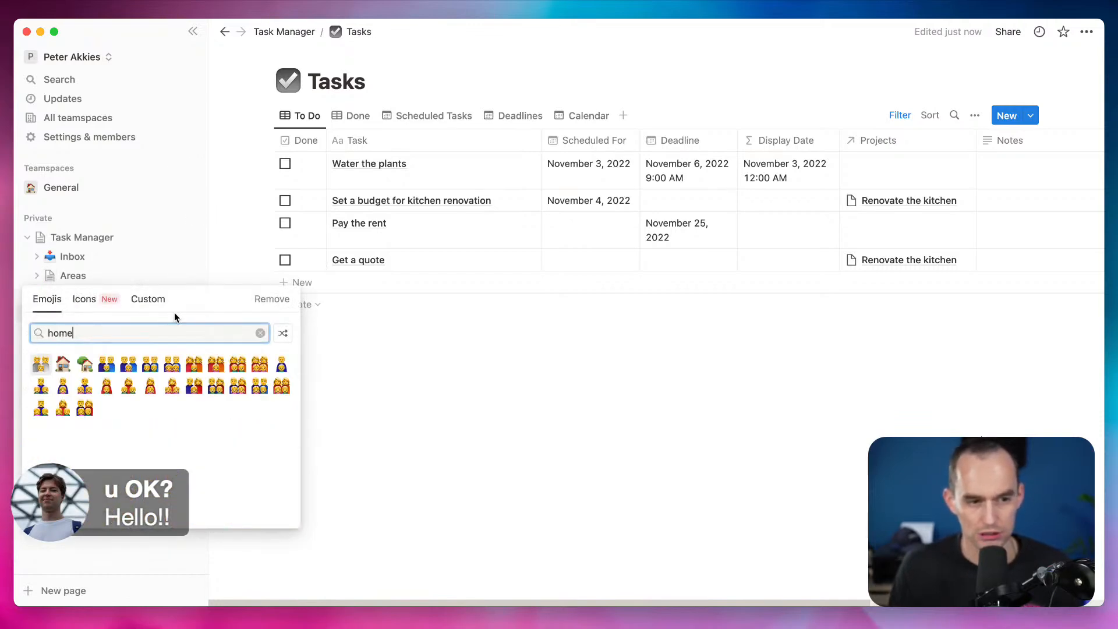
key("BackSpace")
key("BackSpace")
key("BackSpace")
key("BackSpace")
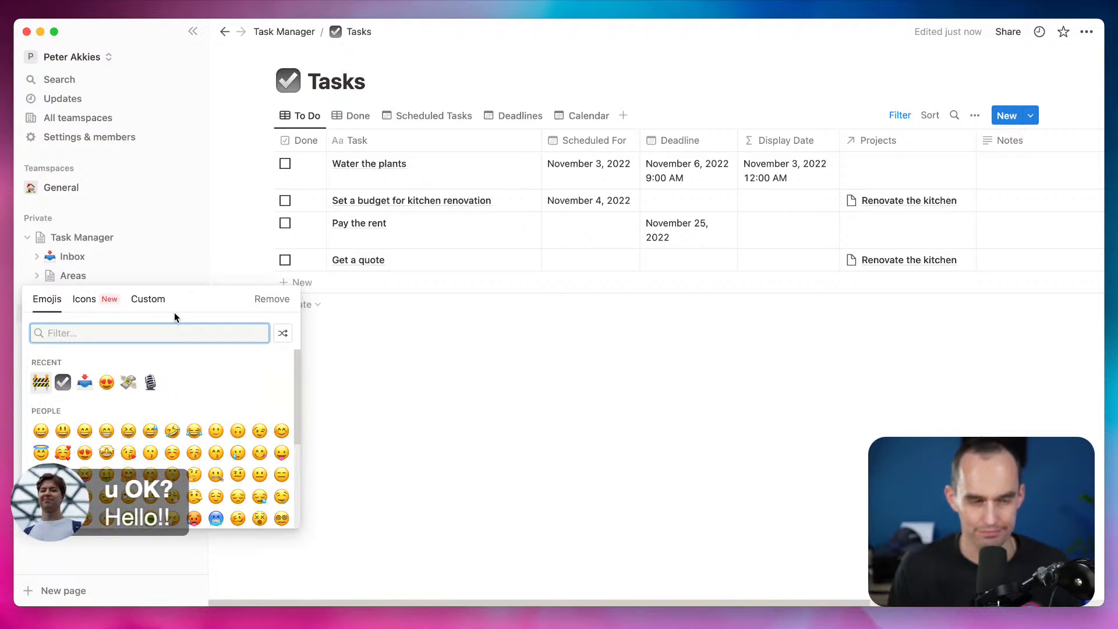
type("house")
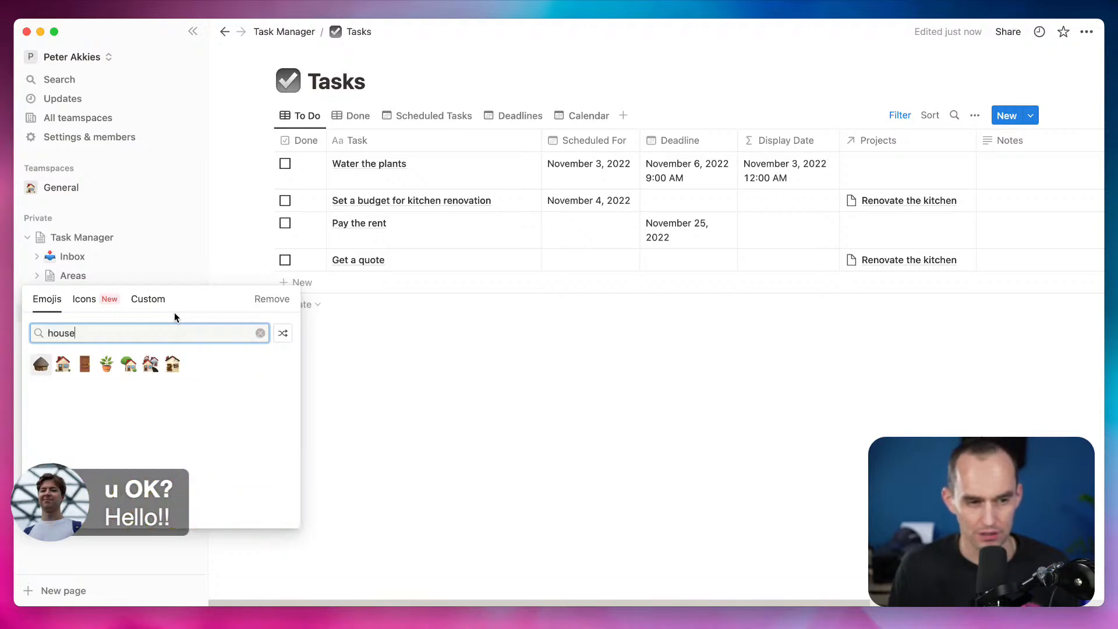
left_click(62, 364)
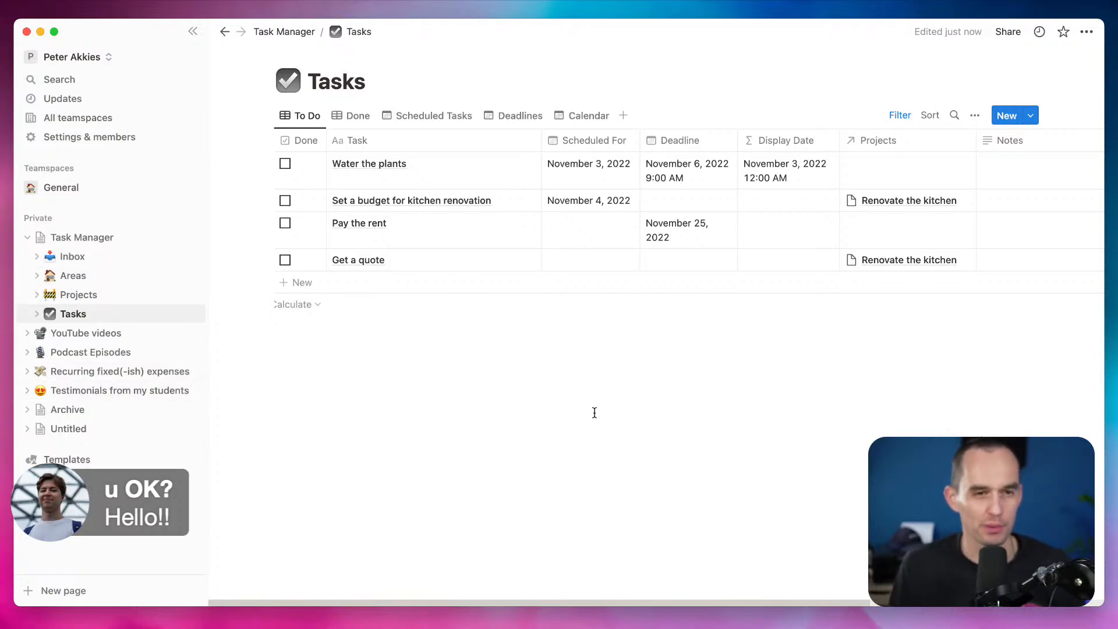
Open the Inbox page and show the filter applied to its linked Tasks view
left_click(89, 259)
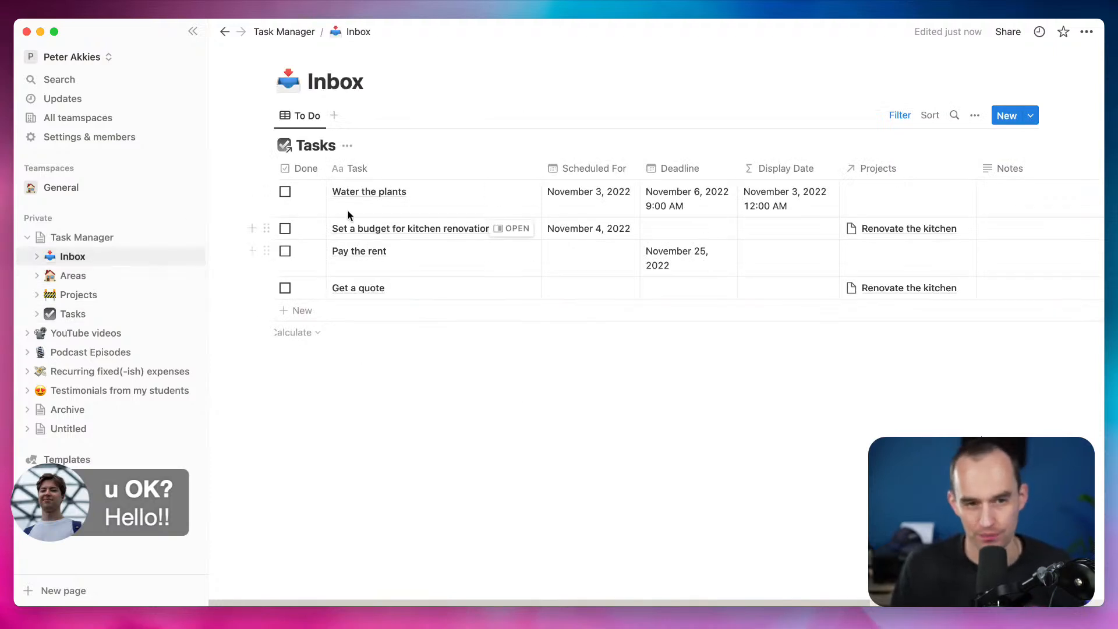
left_click(903, 117)
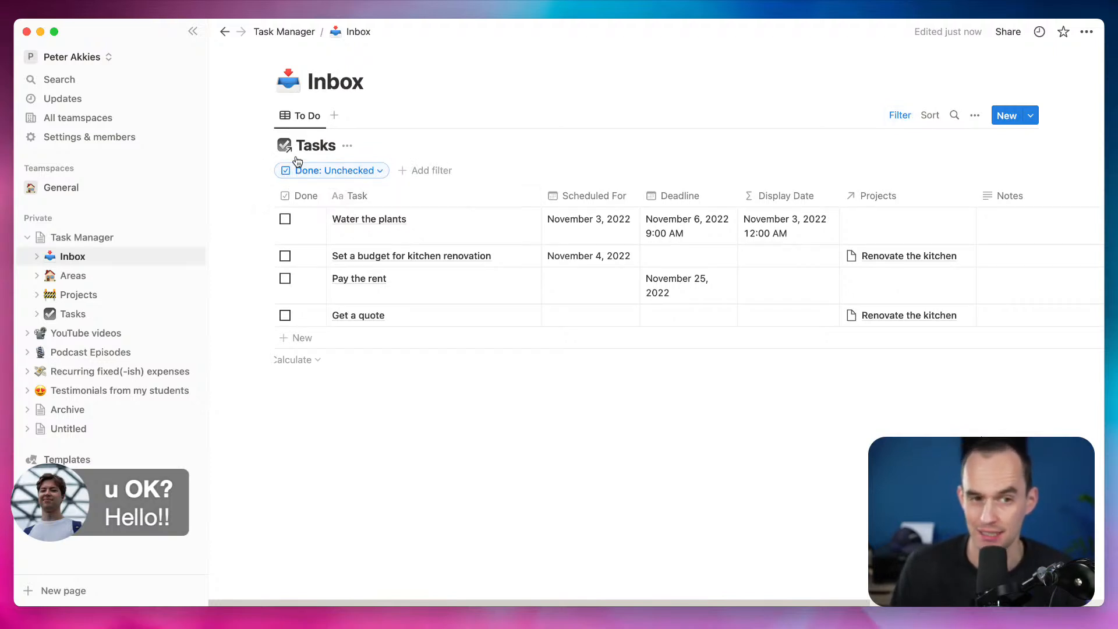
left_click(348, 148)
left_click(342, 142)
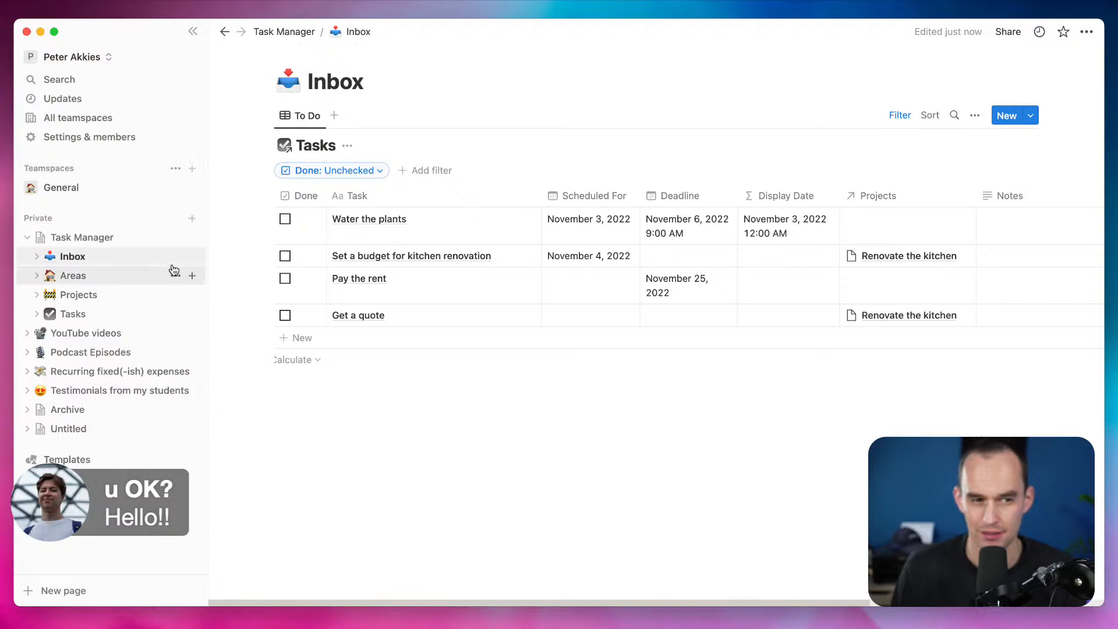
Switch the Inbox view's Done filter to Checked and compare it with the To Do view of the Tasks database
left_click(386, 170)
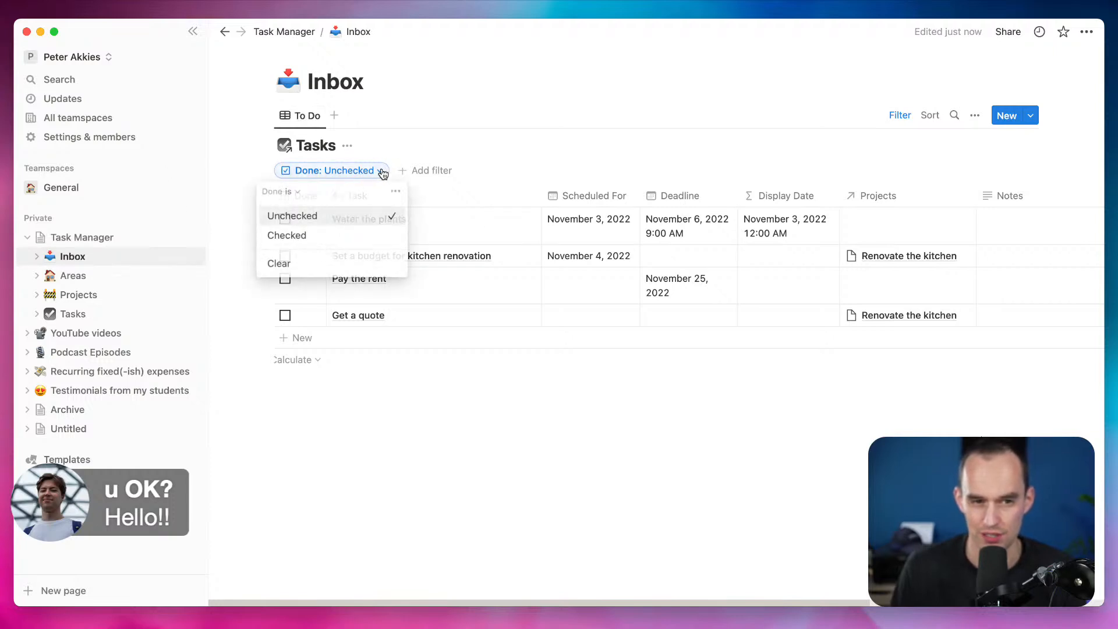
left_click(347, 232)
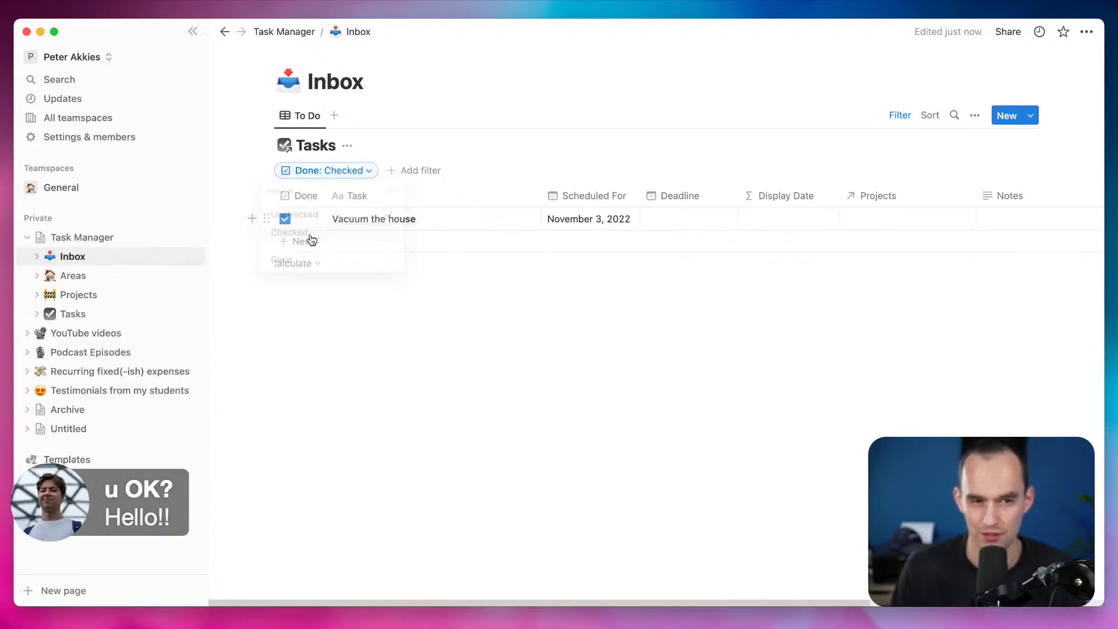
left_click(92, 314)
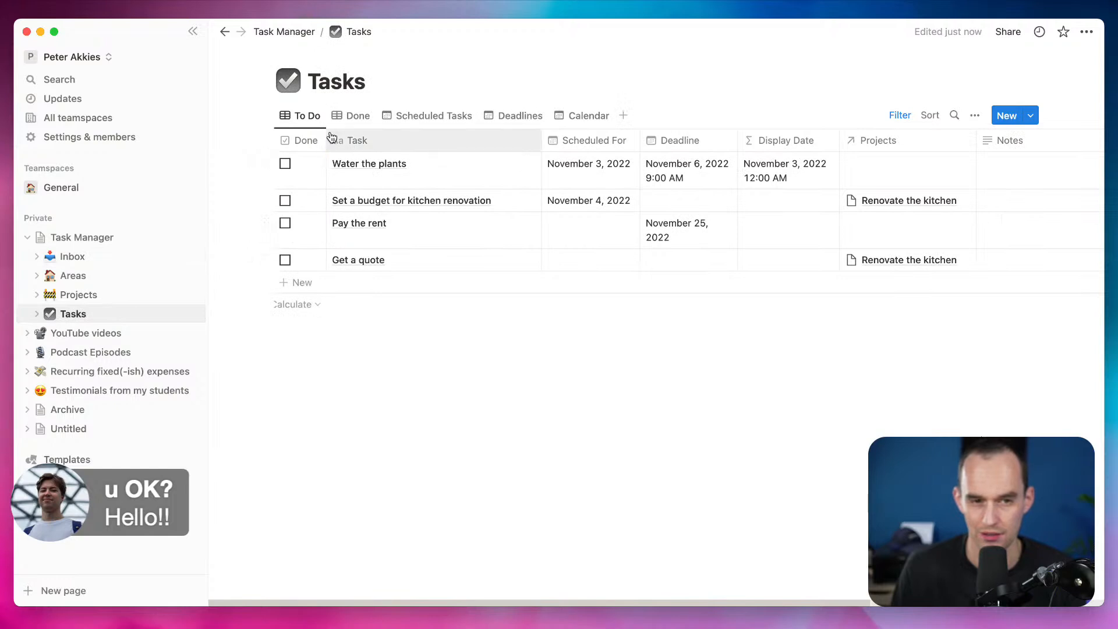
left_click(90, 259)
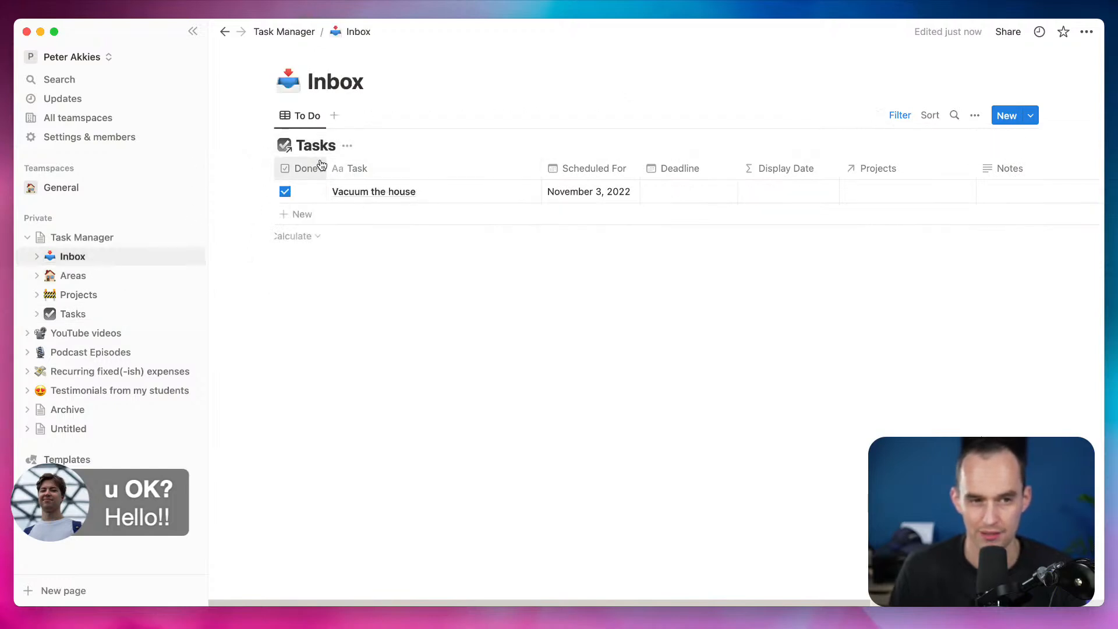
Set the Done filter of the Inbox's To Do view back to Unchecked
left_click(930, 114)
left_click(897, 114)
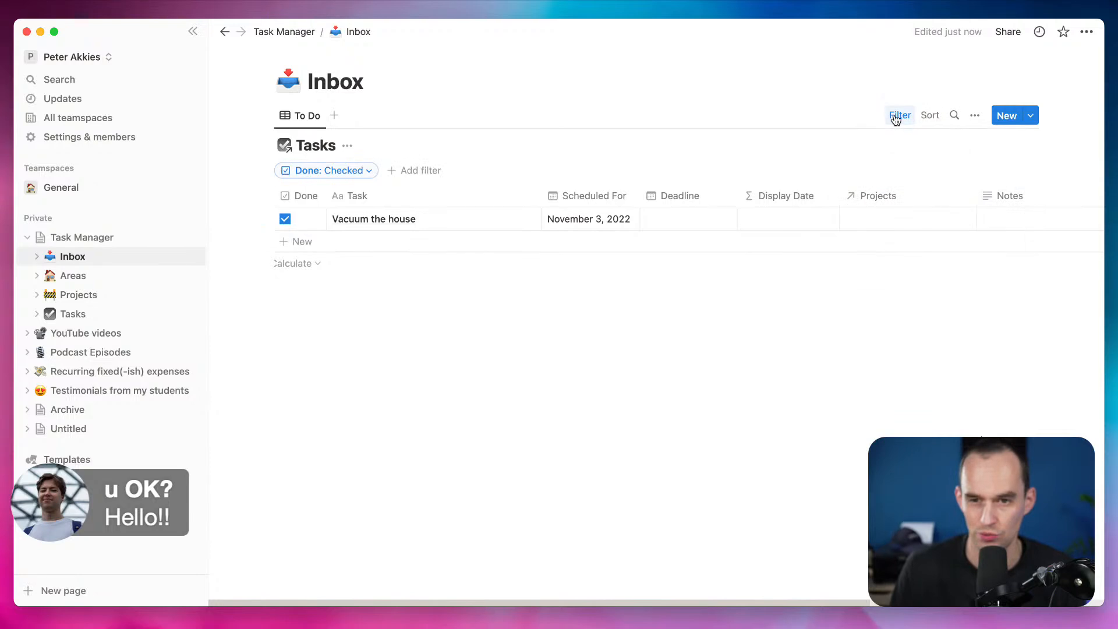
left_click(367, 173)
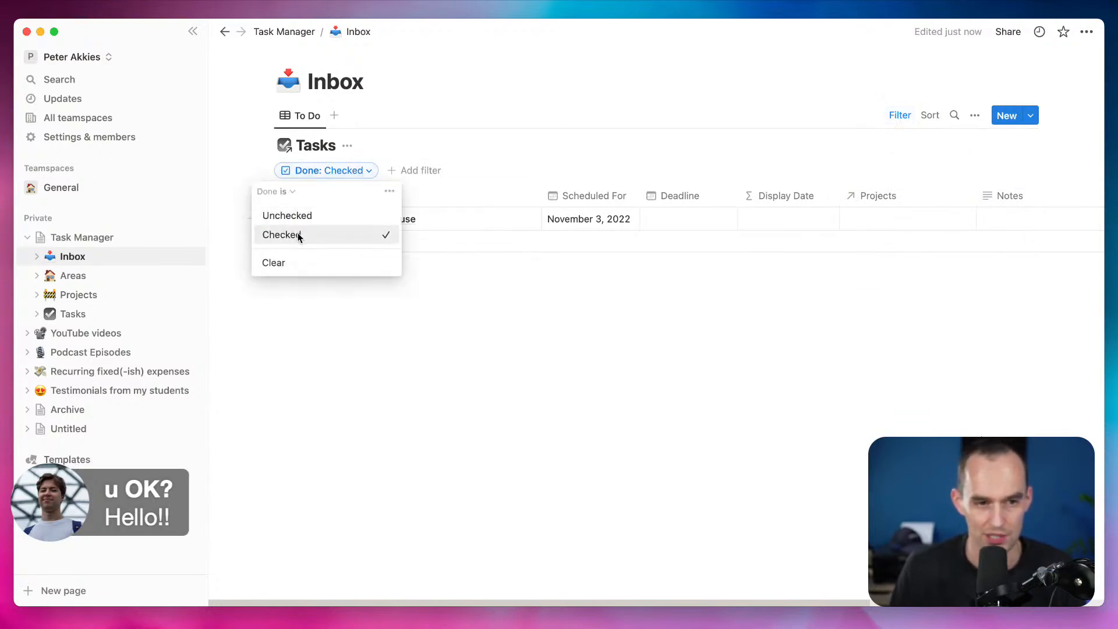
left_click(294, 218)
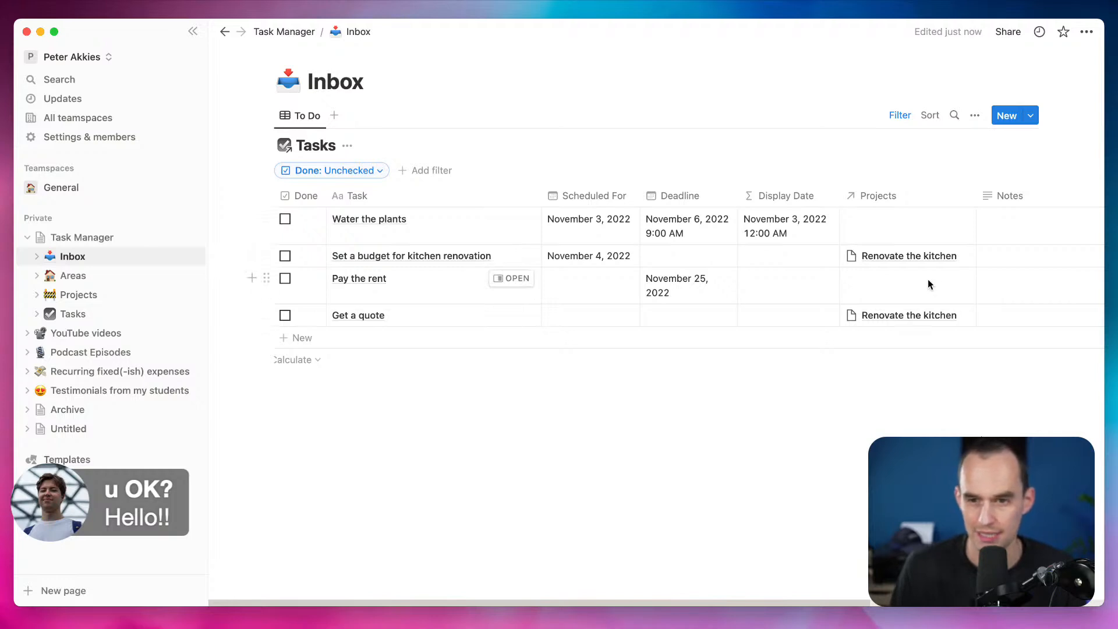
Move the Area column of the Inbox's Tasks view so it sits between Projects and Notes
scroll(937, 263, "right", 5)
left_click_drag(893, 194, 731, 195)
scroll(734, 284, "left", 5)
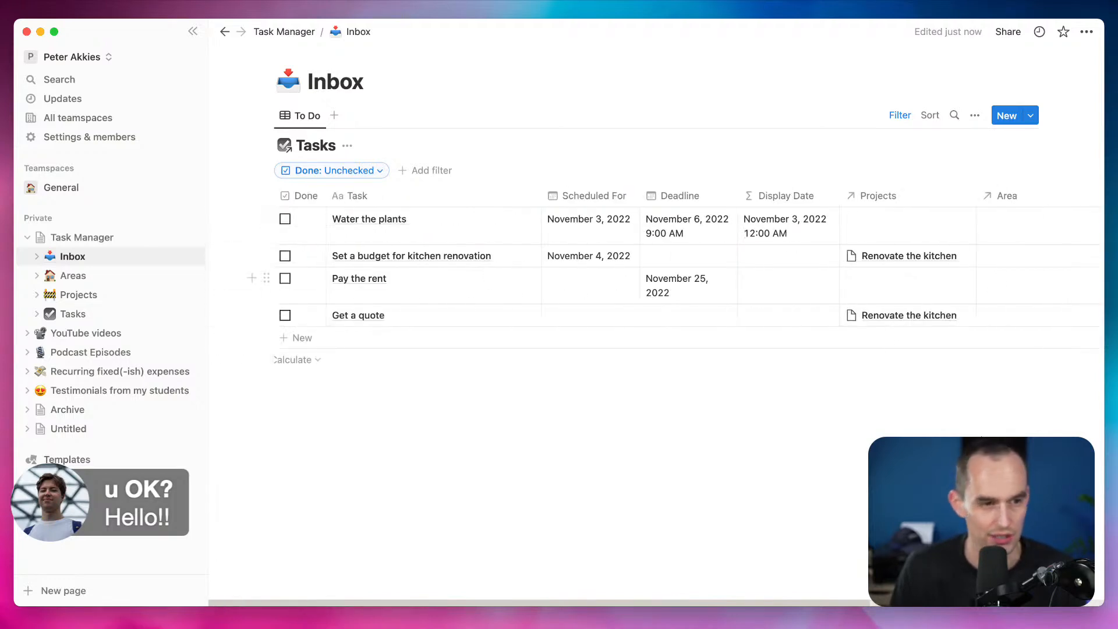
Move the Area column between Display Date and Projects in the To Do view of the Tasks database
left_click(72, 314)
scroll(906, 200, "right", 5)
scroll(906, 205, "right", 2)
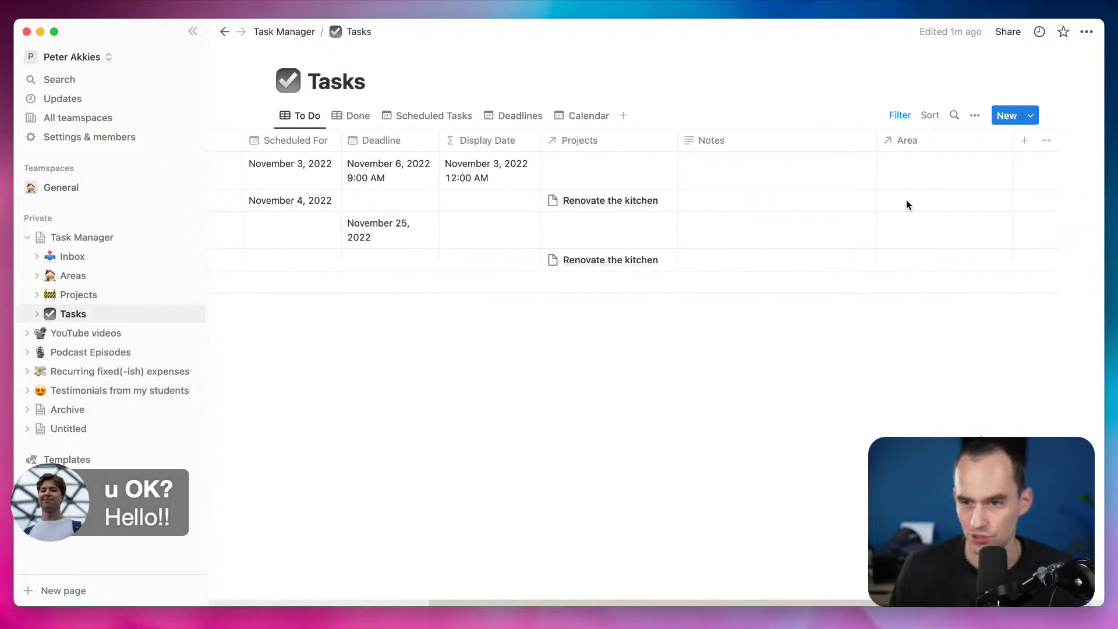
left_click_drag(931, 147, 669, 149)
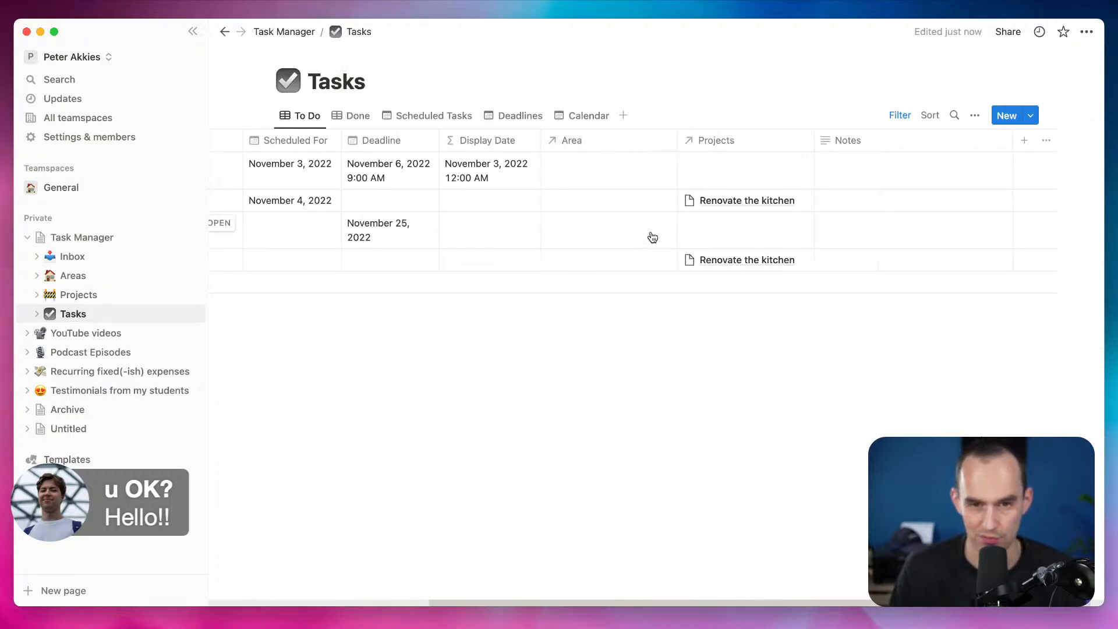
Return to the Inbox page and move its Area column in front of Projects
scroll(661, 245, "left", 5)
left_click(73, 257)
left_click_drag(1000, 169, 853, 169)
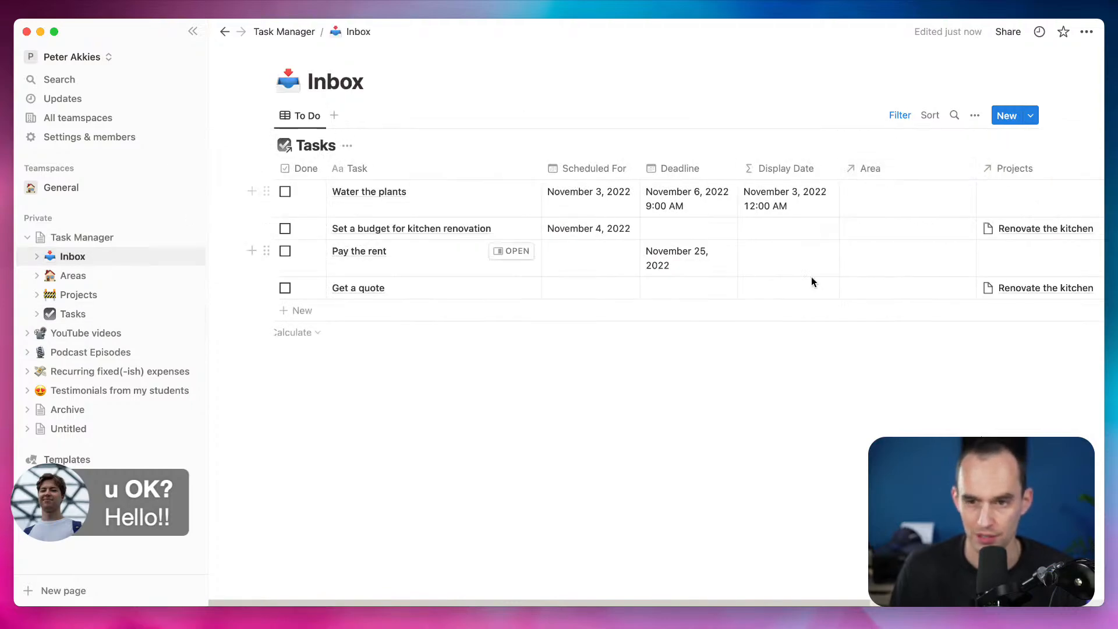
Add a filter on Area to the Inbox's To Do view and convert it to an advanced filter
left_click(900, 115)
left_click(415, 170)
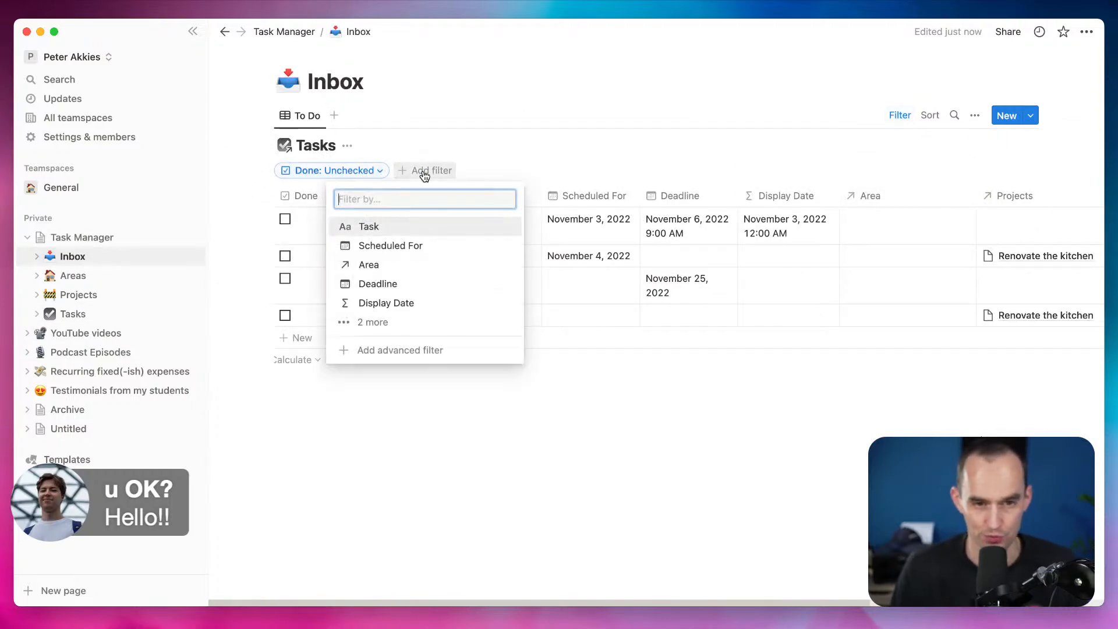
left_click(388, 268)
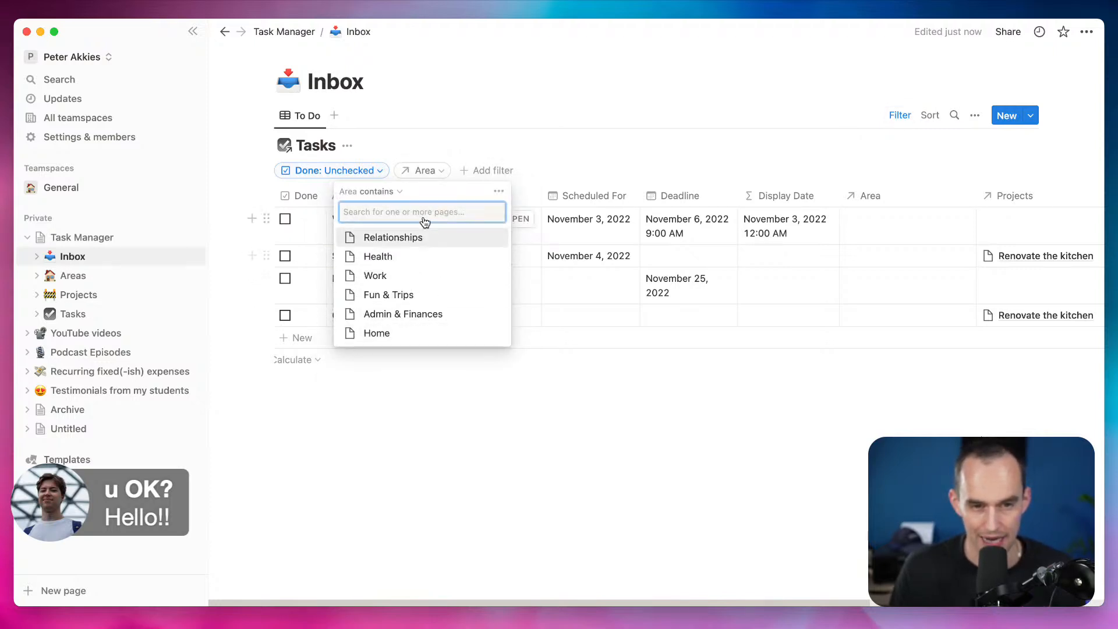
left_click(559, 140)
left_click(442, 172)
left_click(495, 191)
left_click(543, 217)
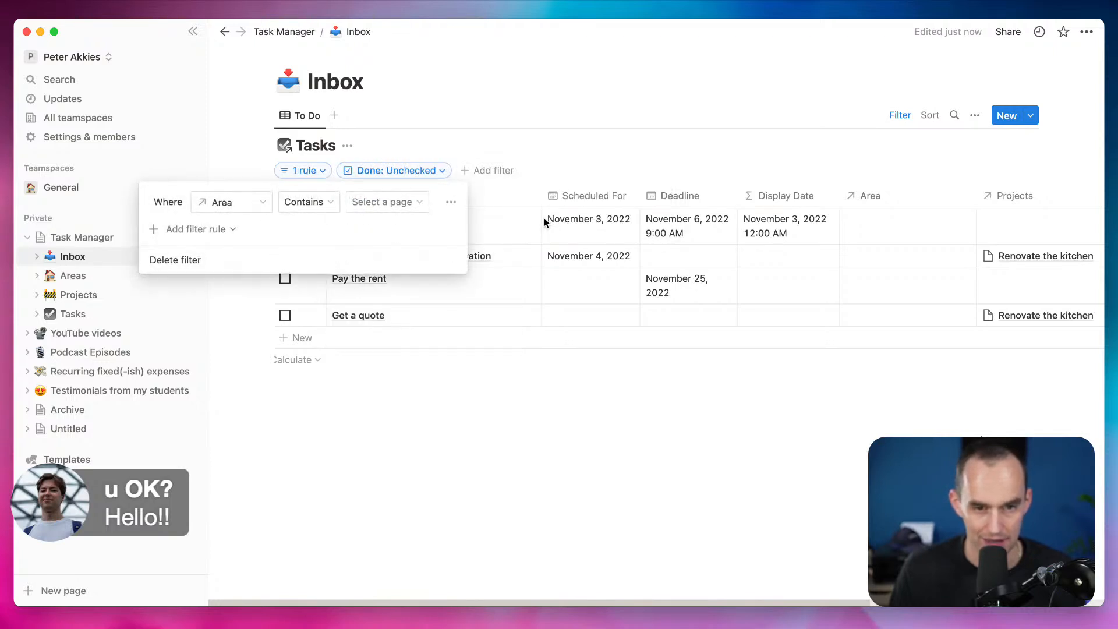
Set the Area rule of the Inbox view's advanced filter to Is empty
left_click(309, 202)
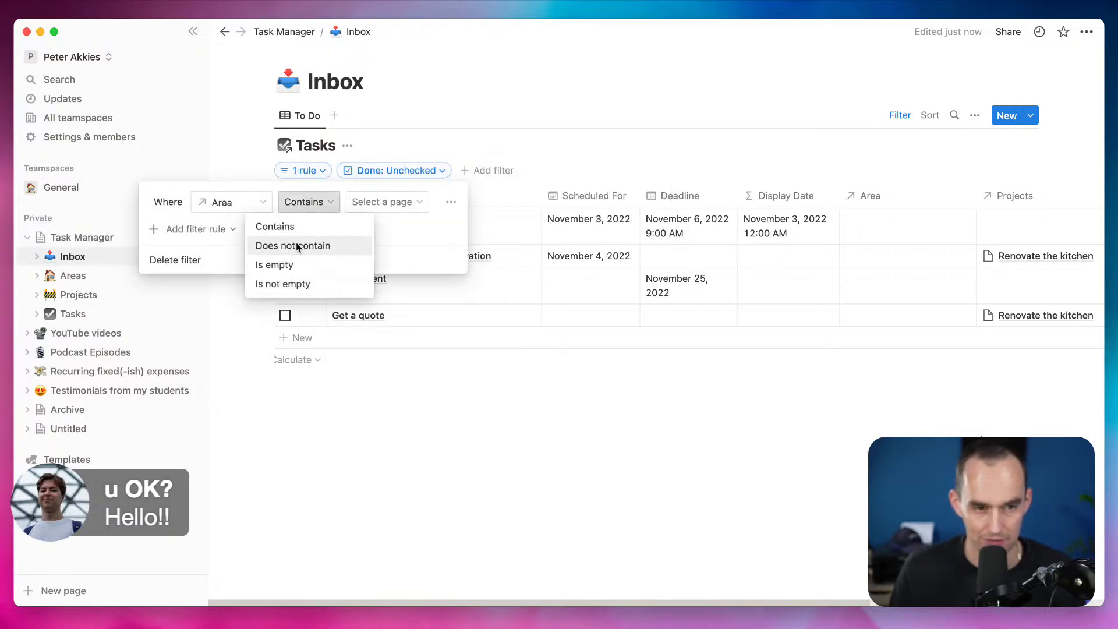
left_click(294, 265)
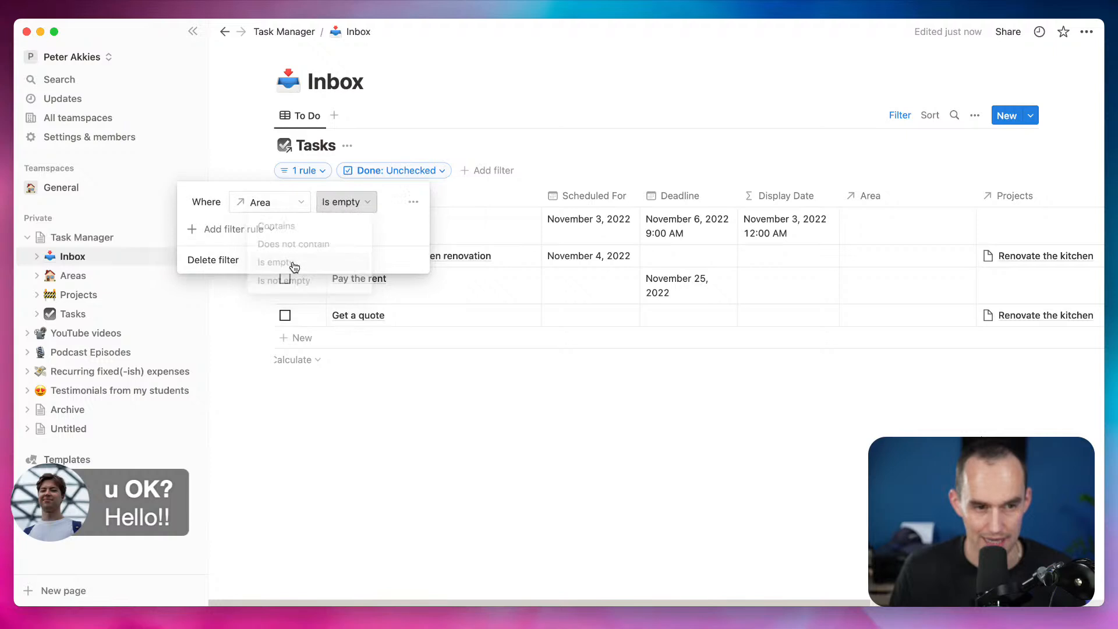
left_click(531, 136)
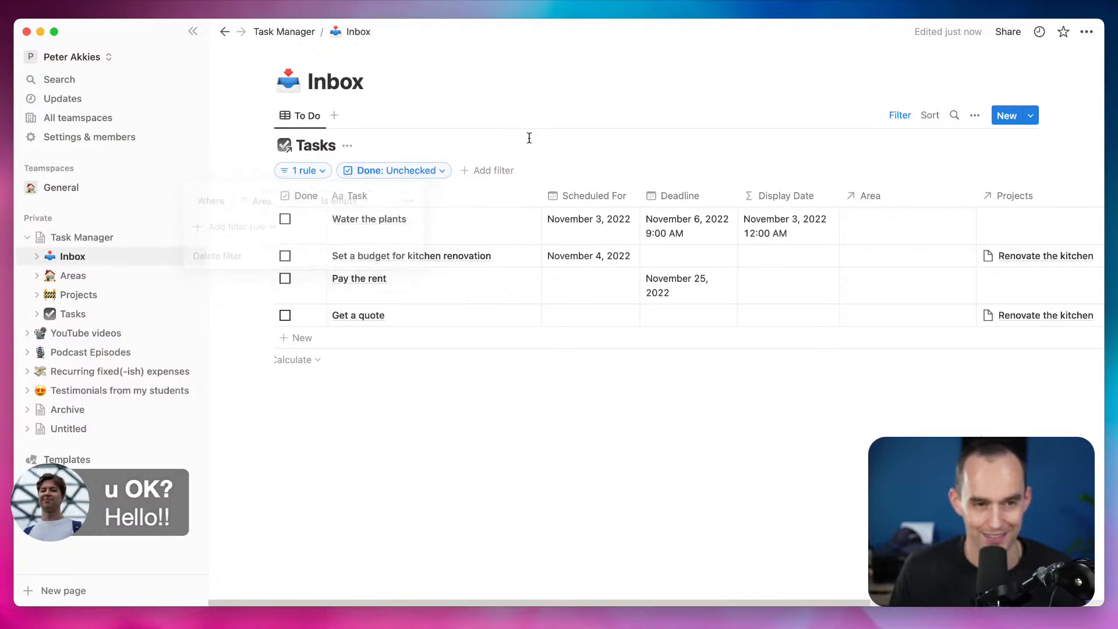
Add a second rule to the Inbox's advanced filter requiring that Projects is empty, combined with And
left_click(298, 172)
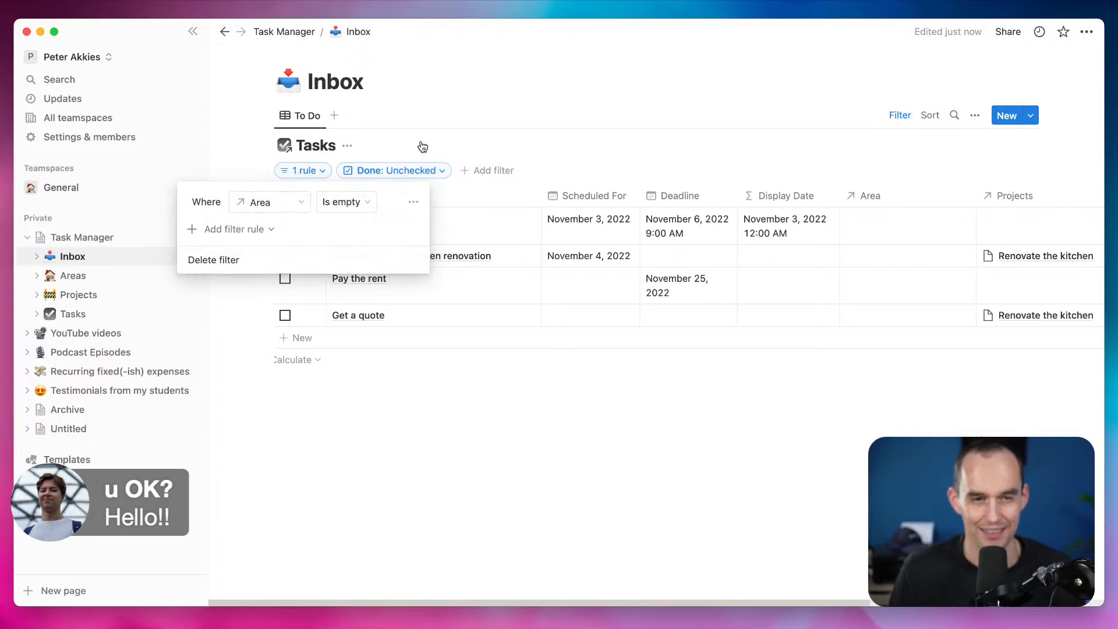
left_click(460, 145)
left_click(317, 170)
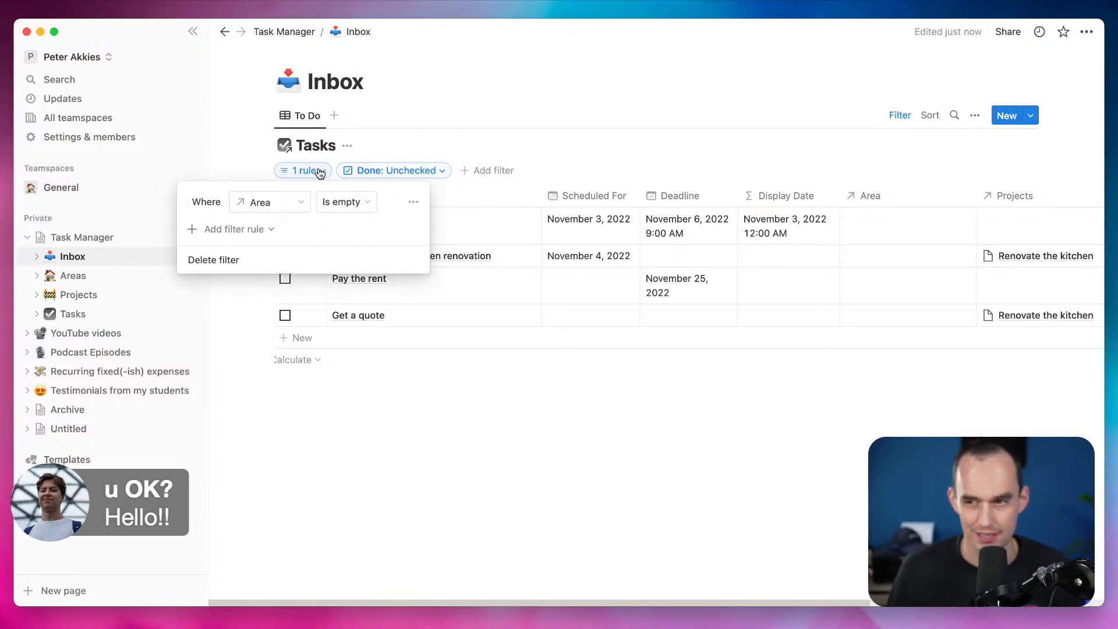
left_click(246, 227)
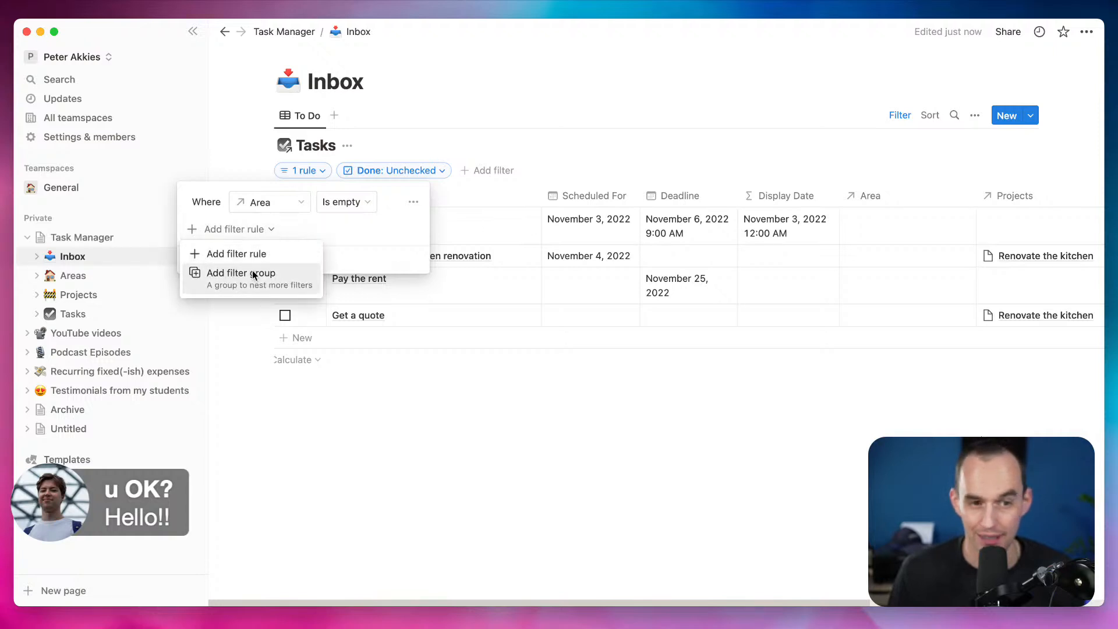
left_click(260, 253)
left_click(292, 234)
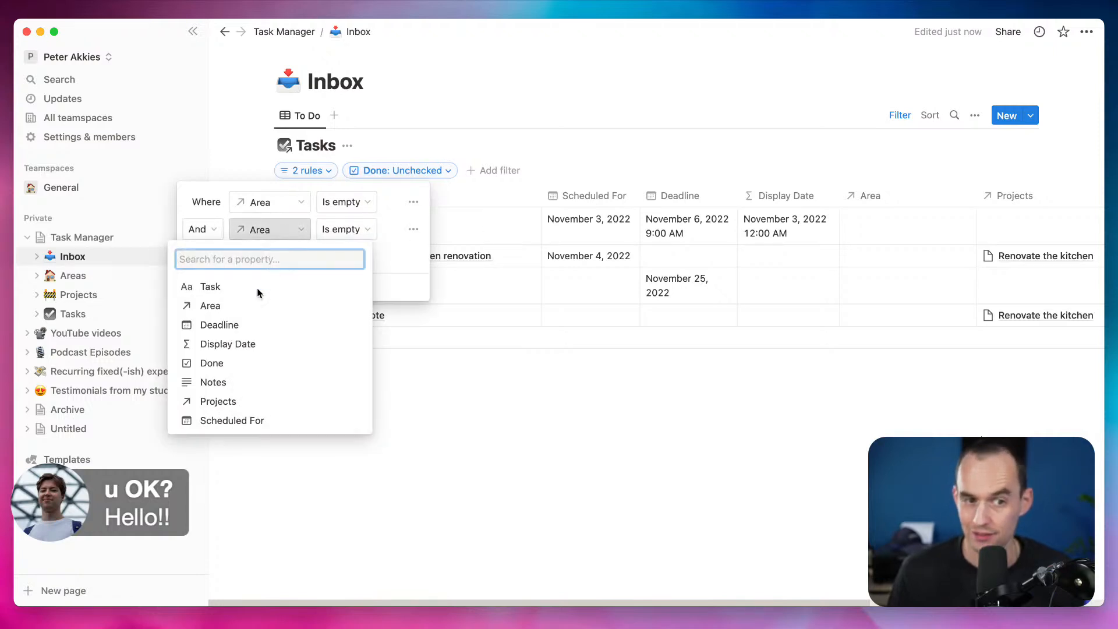
left_click(250, 401)
left_click(312, 233)
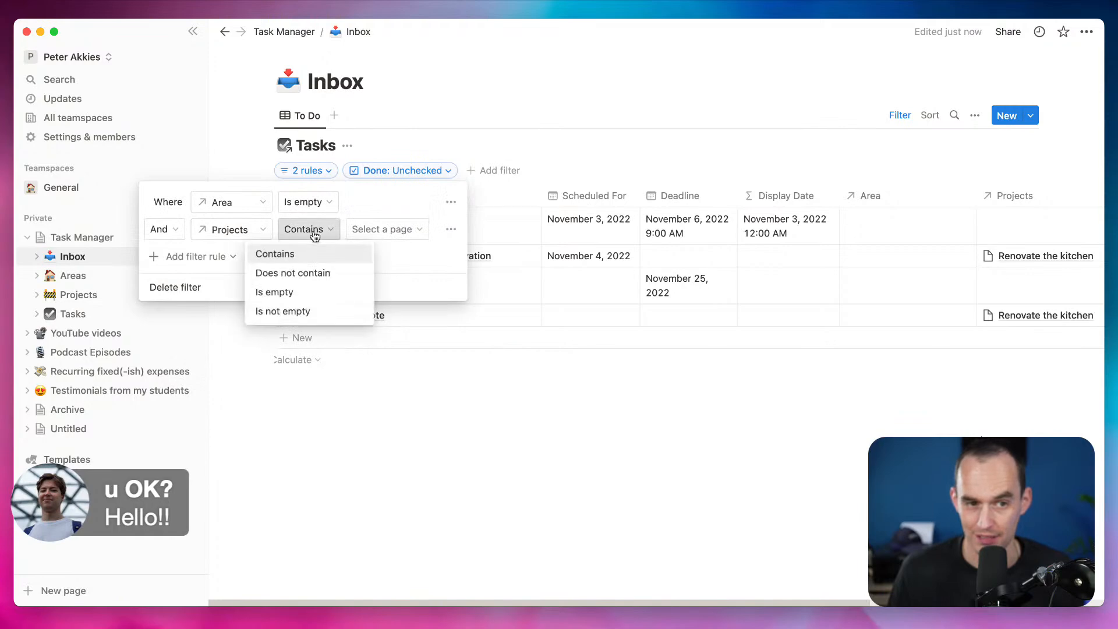
left_click(293, 293)
left_click(613, 376)
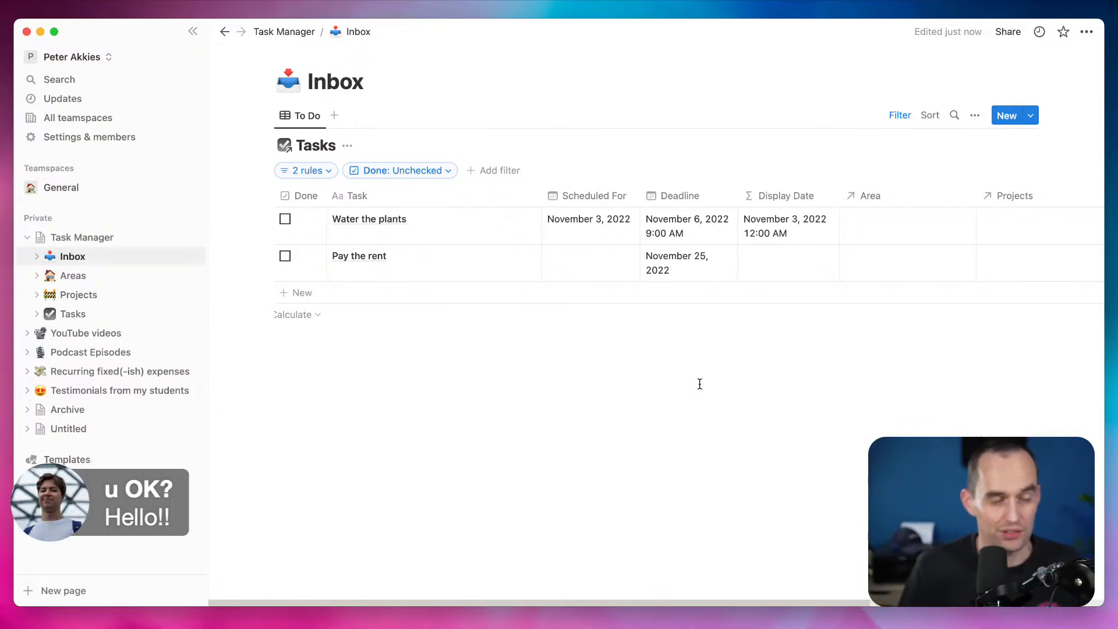
Compare the To Do view of the Tasks database with the filtered Inbox page
left_click(111, 317)
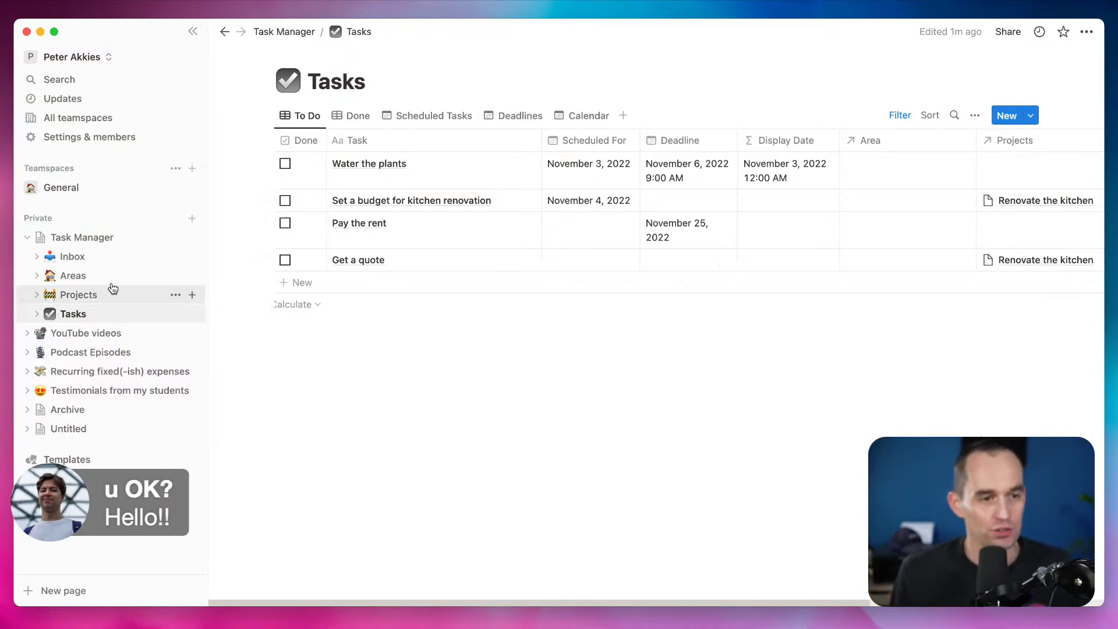
left_click(73, 256)
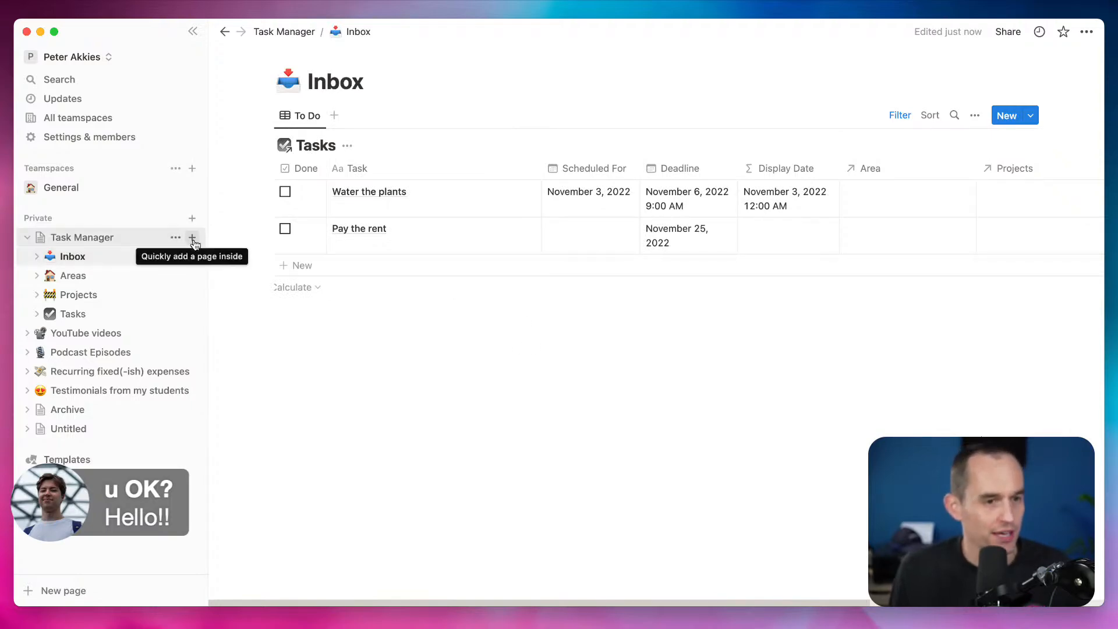
Create a page named Today inside Task Manager and place it directly after Inbox in the page list
left_click(192, 239)
type("Today")
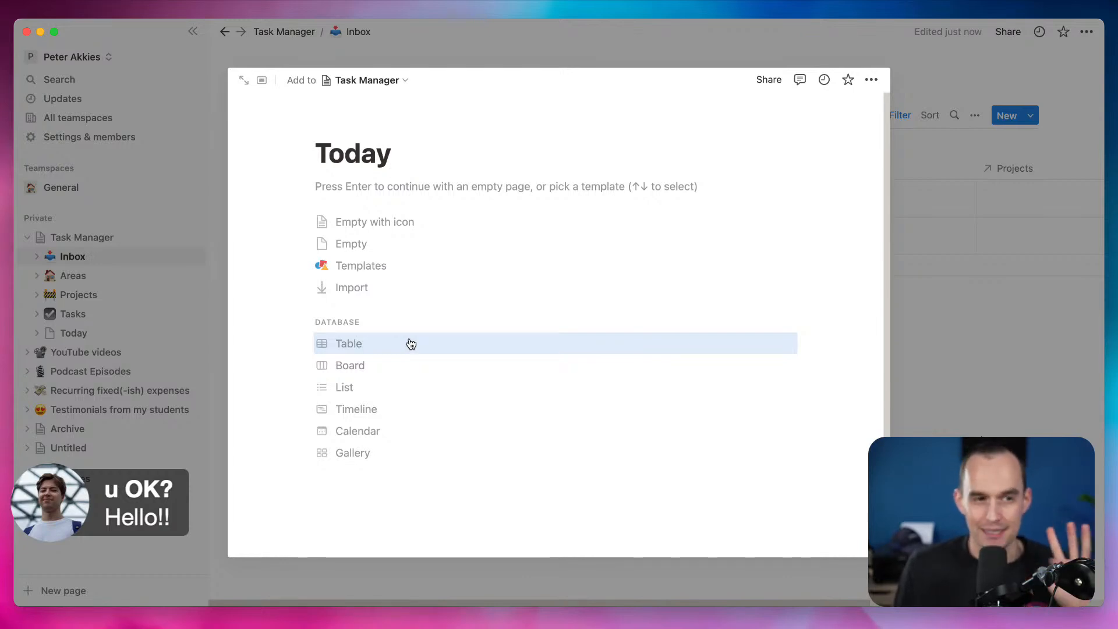
left_click(945, 273)
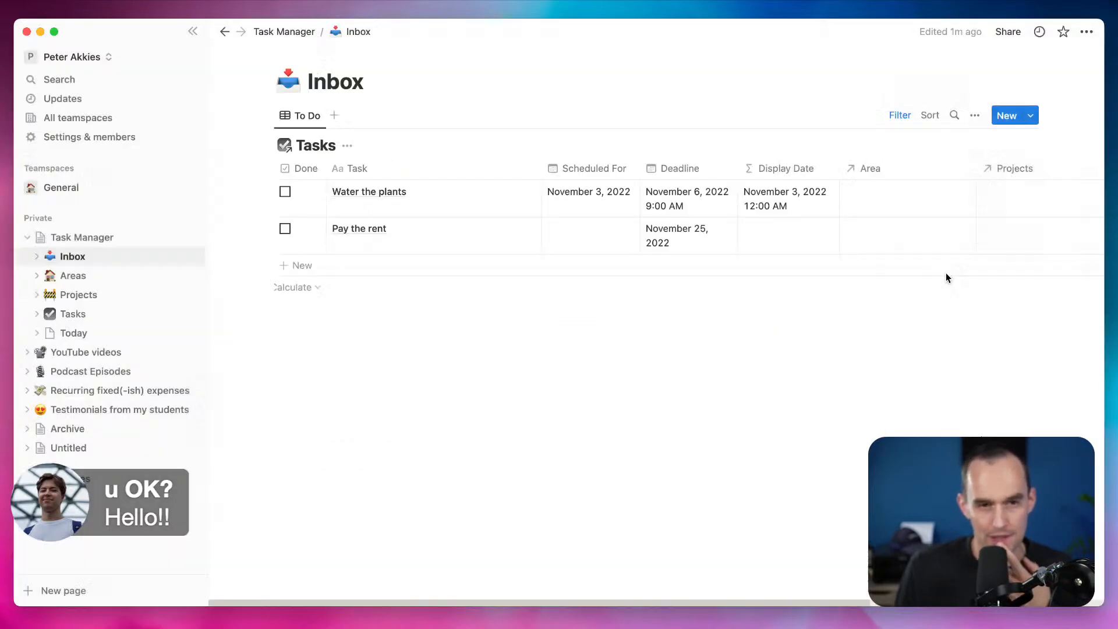
left_click_drag(79, 337, 78, 278)
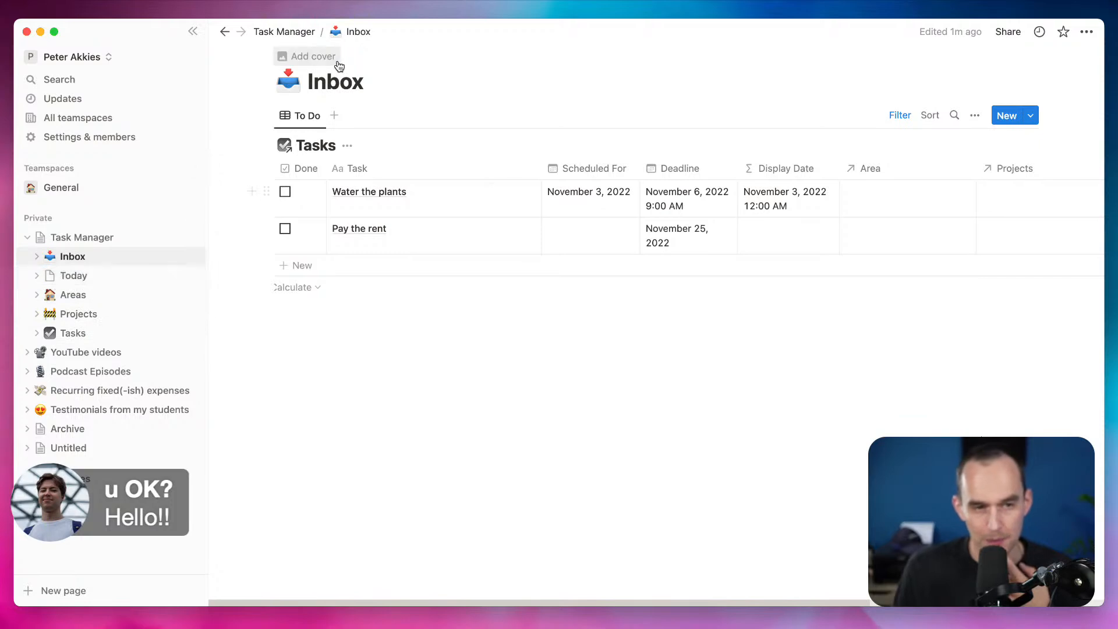
Give the Today page the yellow star emoji as its icon and start it as an empty page with icon
left_click(74, 276)
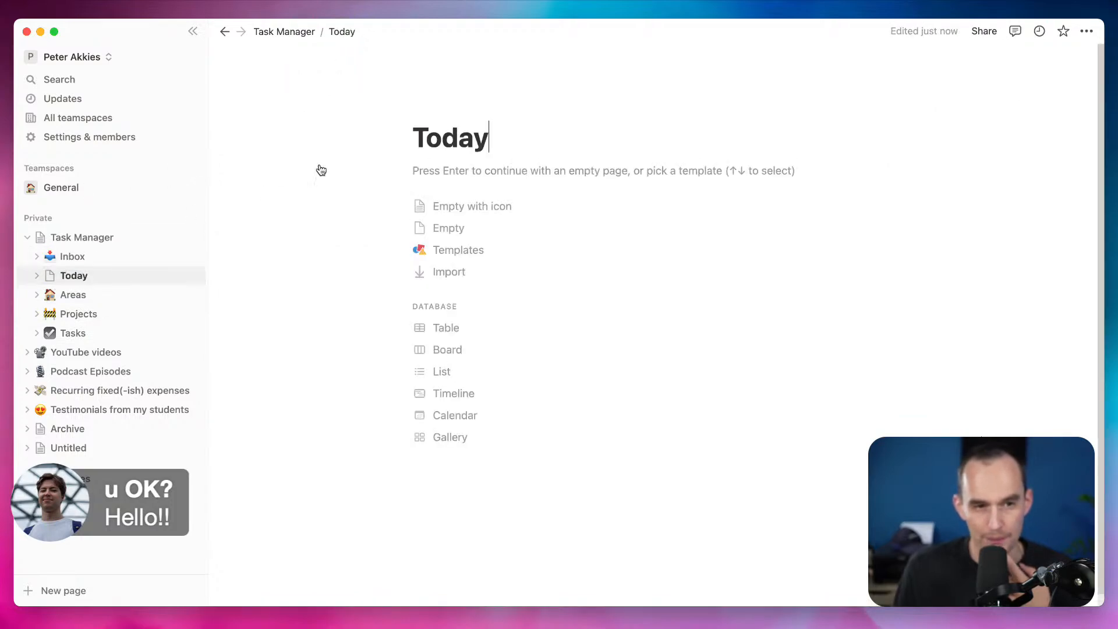
left_click(443, 108)
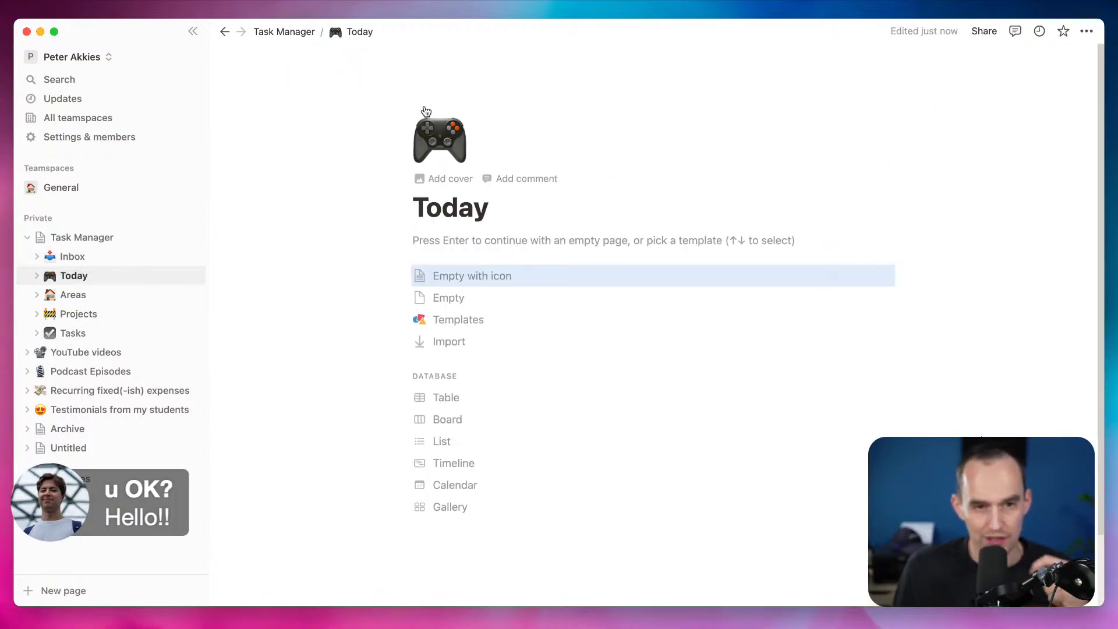
left_click(446, 157)
type("star")
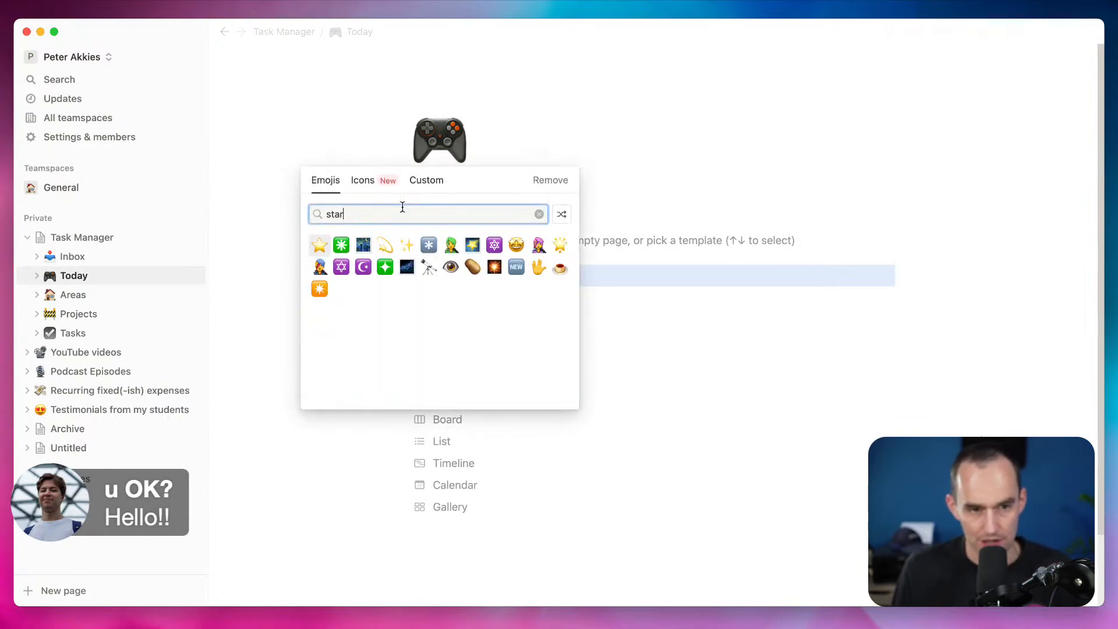
left_click(322, 247)
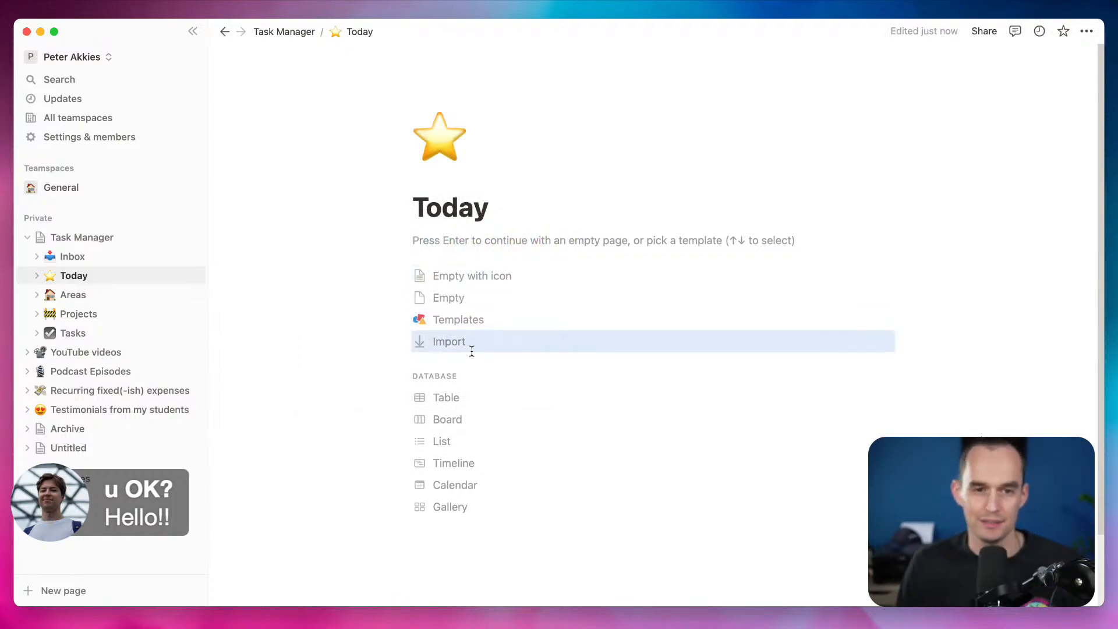
left_click(481, 277)
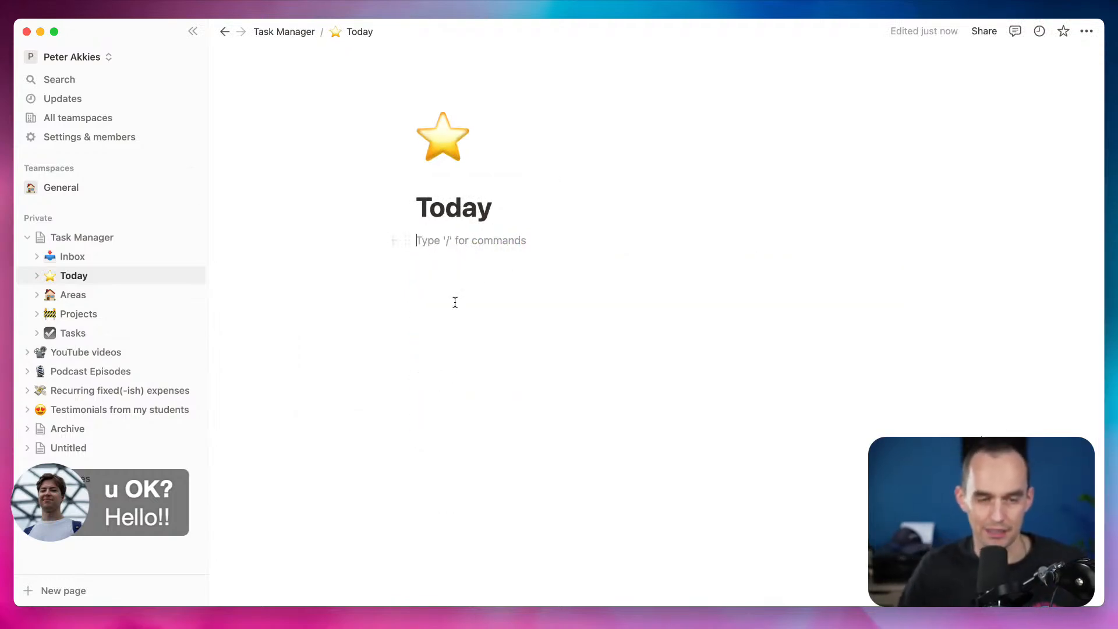
type("/block")
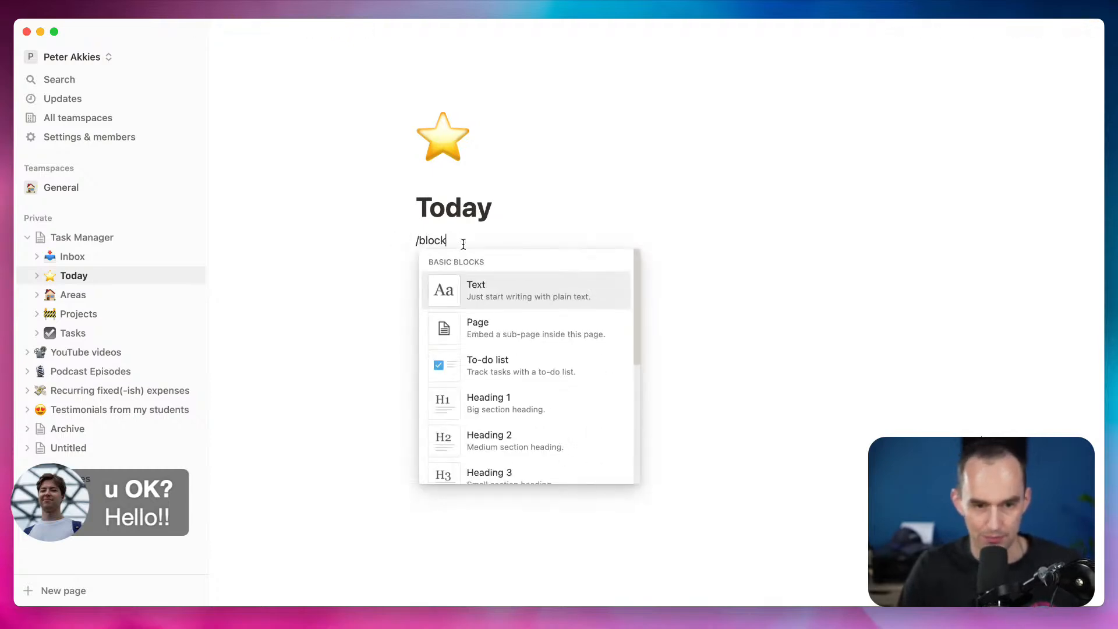
key("BackSpace")
key("BackSpace")
key("BackSpace")
key("BackSpace")
key("BackSpace")
key("BackSpace")
Insert a table view linked to the Tasks database on the Today page, copying its existing To Do view
type("/table")
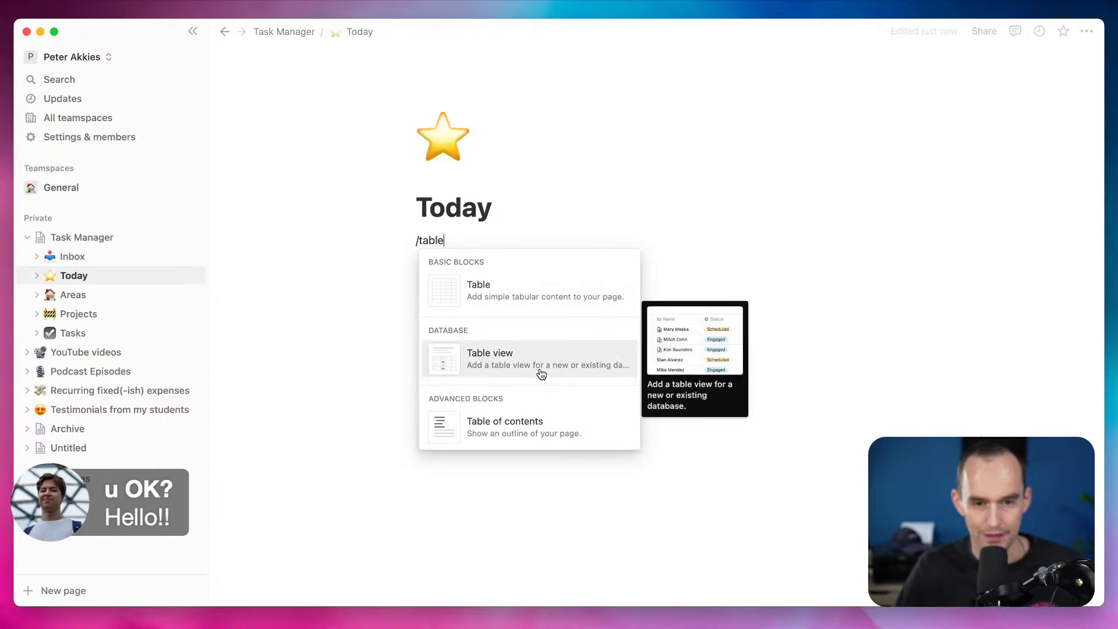
left_click(542, 363)
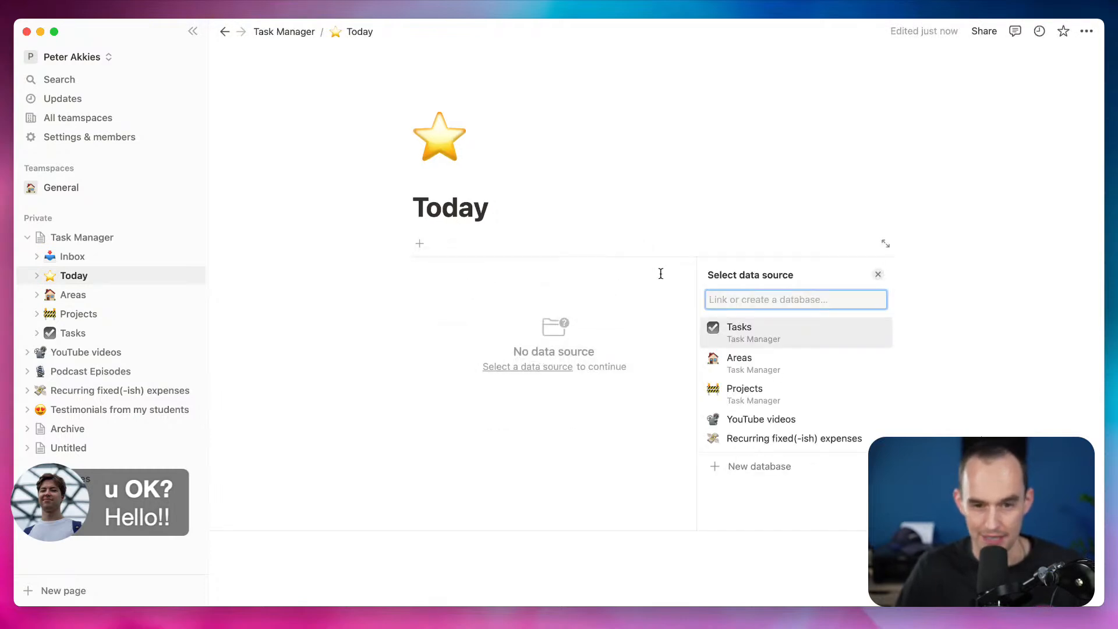
left_click(795, 338)
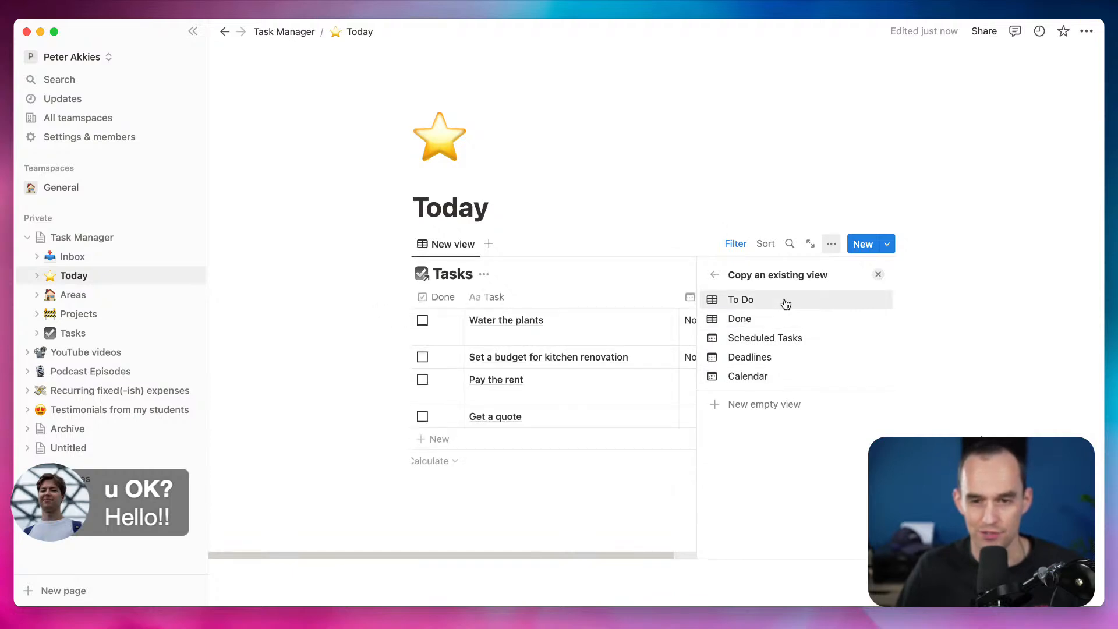
left_click(785, 304)
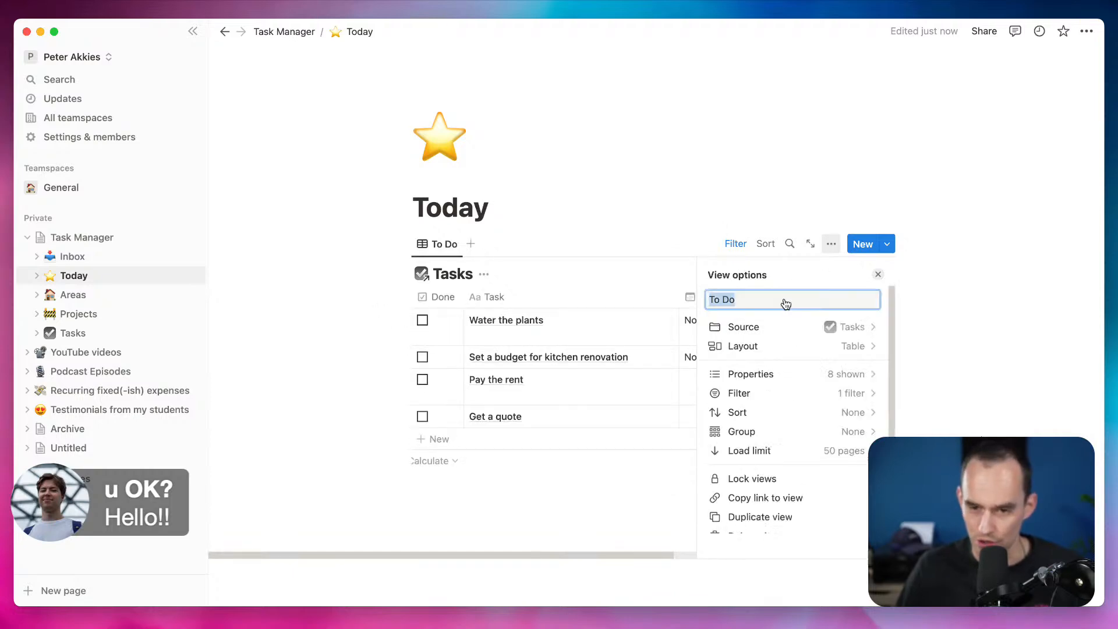
left_click(878, 274)
Open the source Tasks database from the linked view's title and return to the Today page
left_click(449, 277)
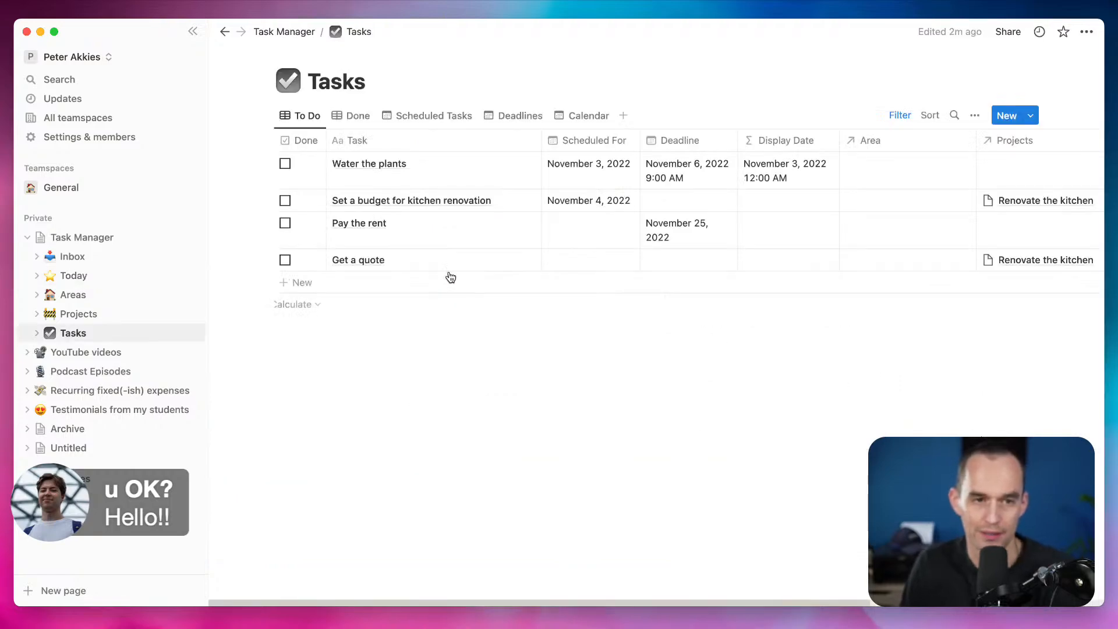
left_click(97, 282)
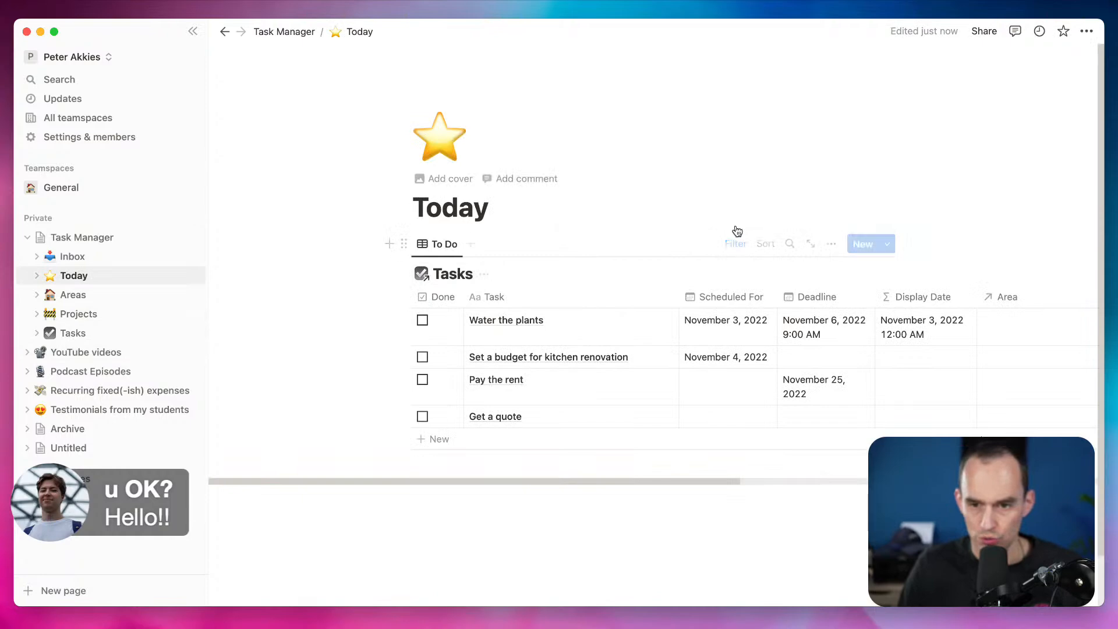
Add an advanced filter to the Today page's Tasks view where Scheduled For is on or before Today
left_click(736, 244)
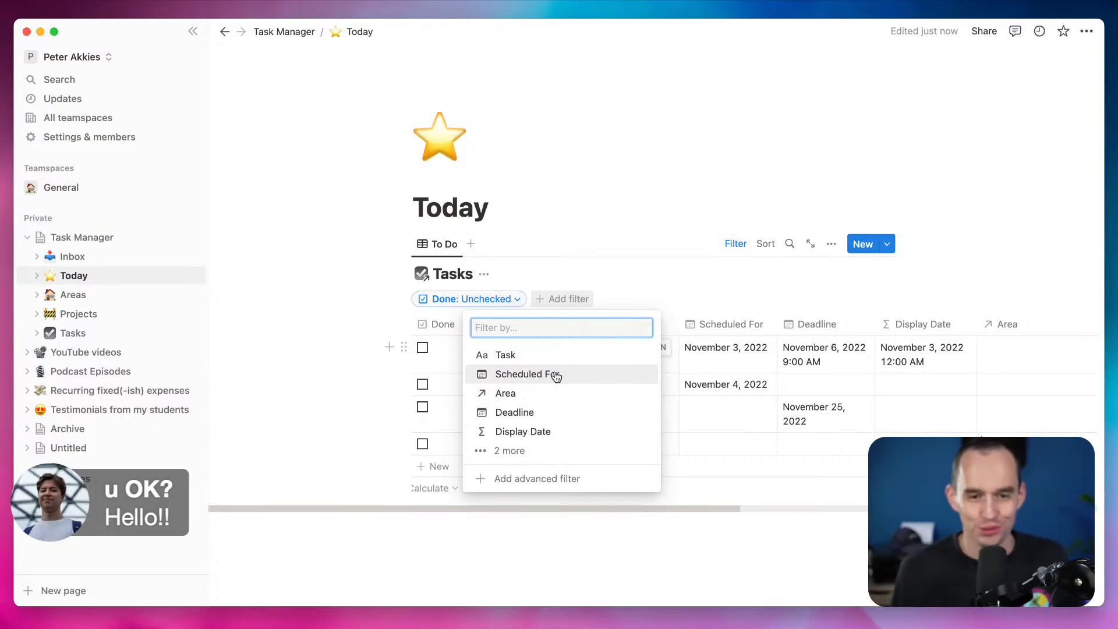
left_click(552, 479)
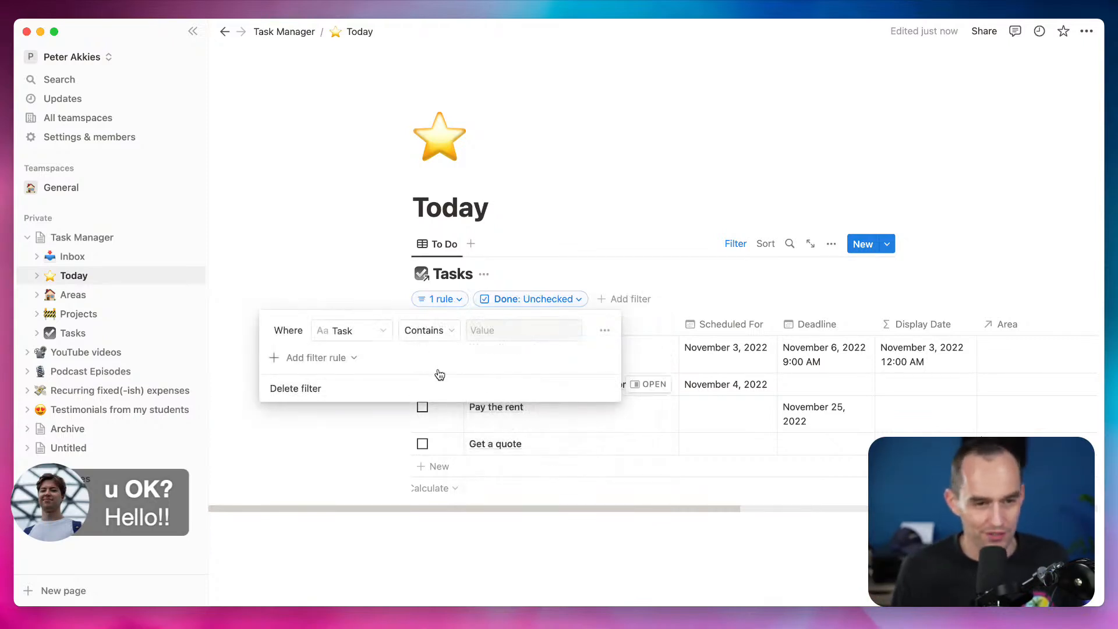
left_click(372, 337)
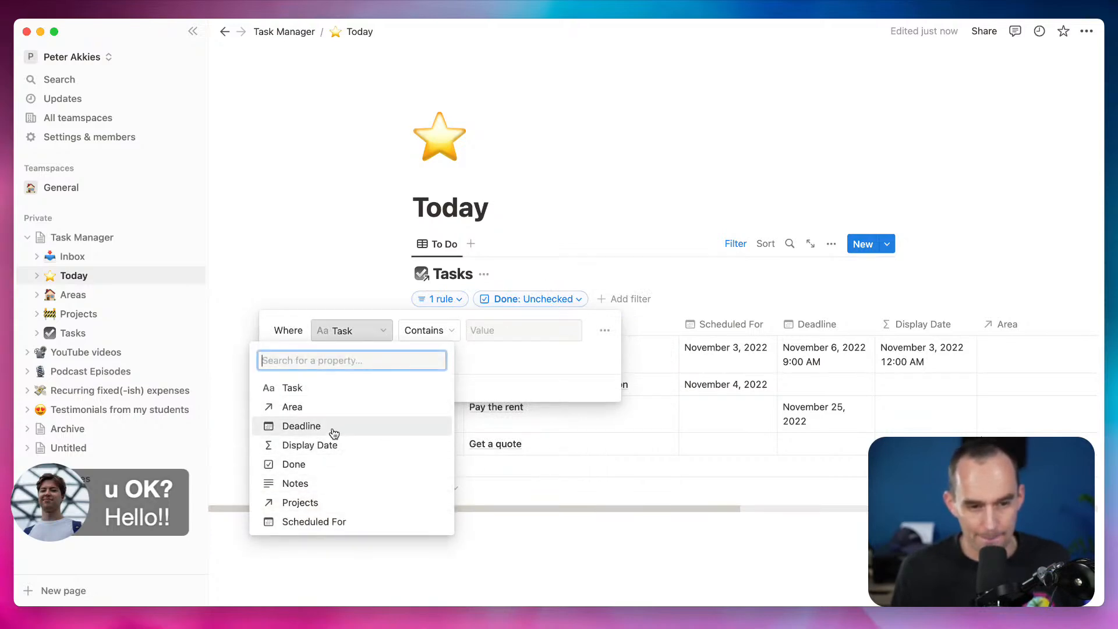
left_click(322, 522)
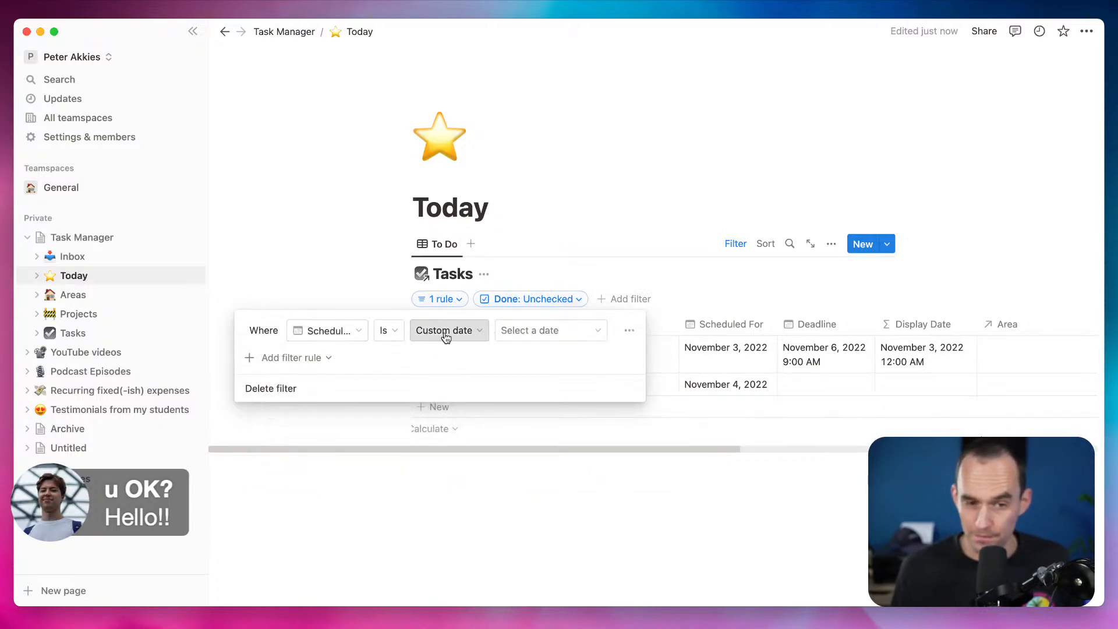
left_click(444, 331)
left_click(393, 332)
left_click(395, 334)
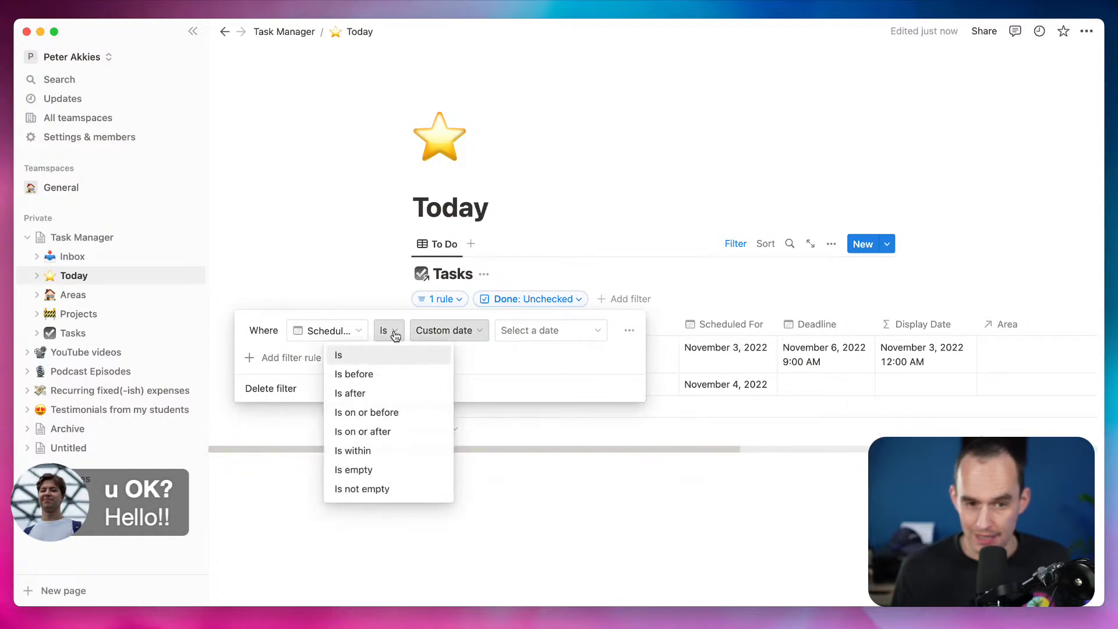
left_click(393, 413)
left_click(469, 330)
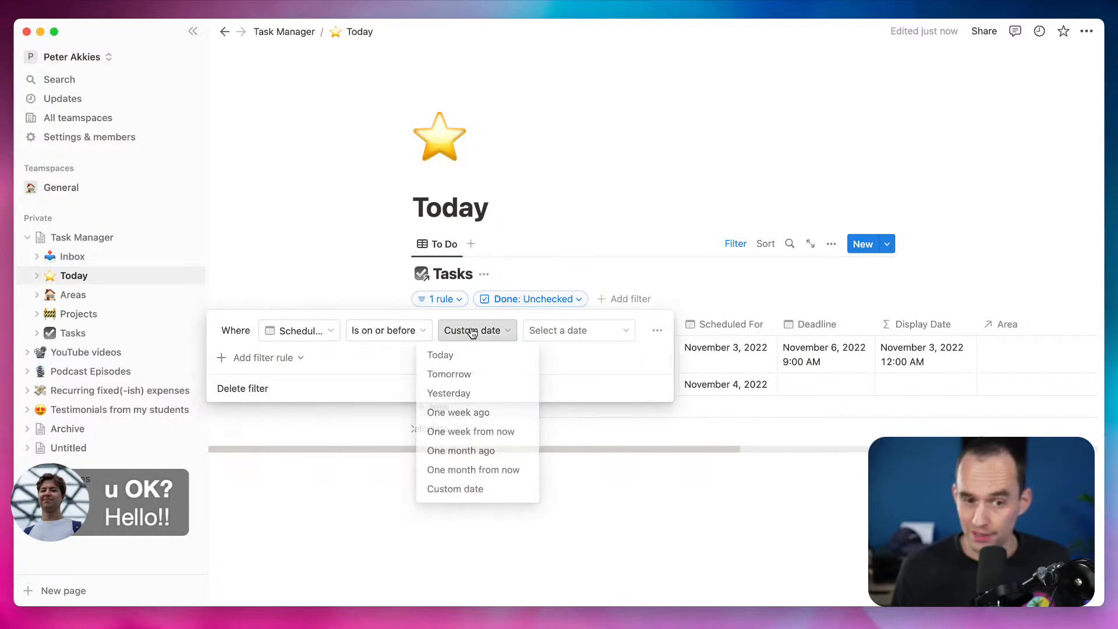
left_click(452, 354)
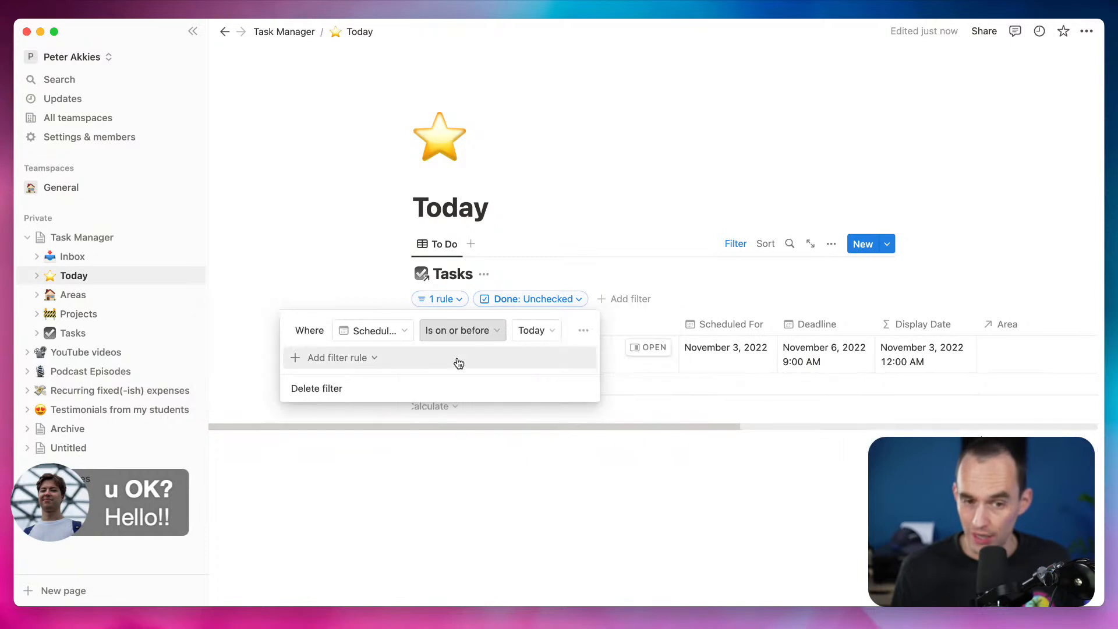
Add a second rule to the advanced filter, joined with Or, where Deadline is on or before Today
left_click(344, 359)
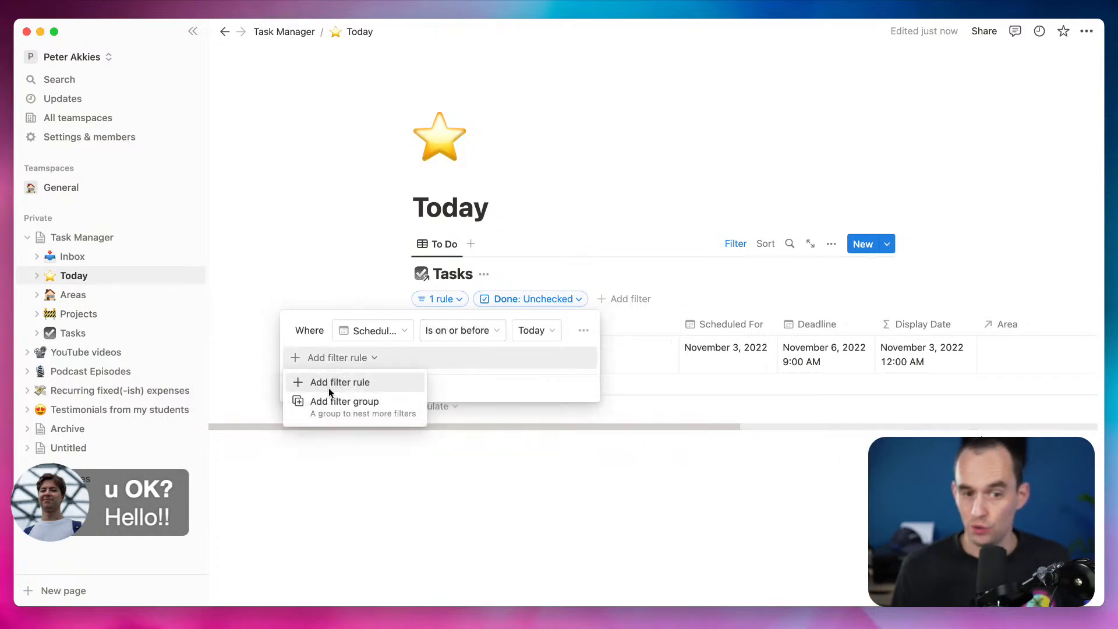
left_click(325, 382)
left_click(317, 358)
left_click(317, 407)
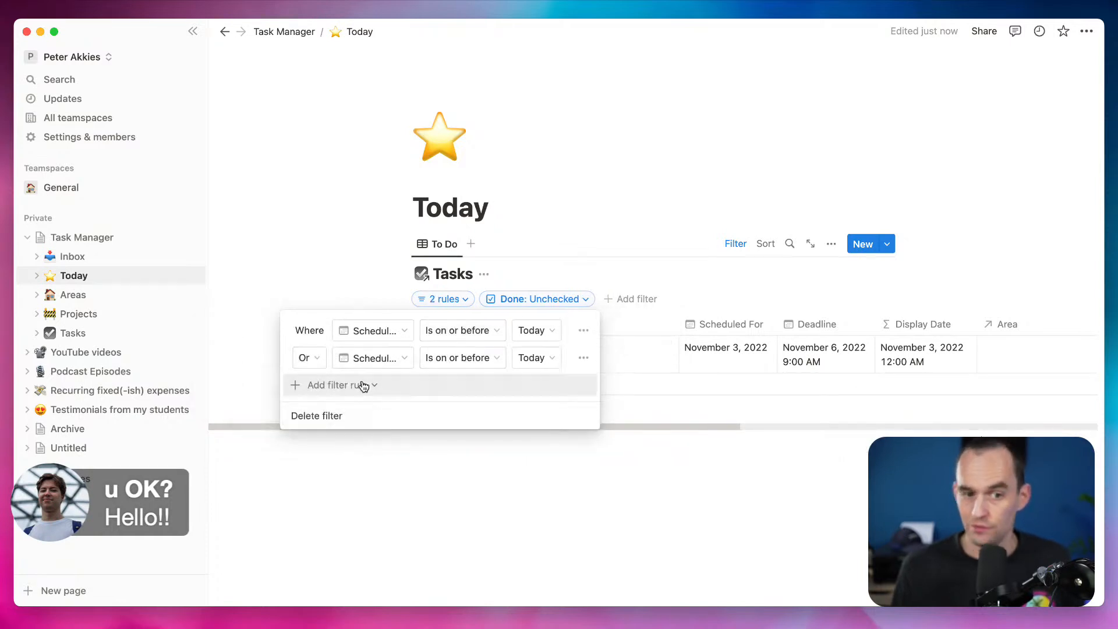
left_click(376, 358)
left_click(347, 453)
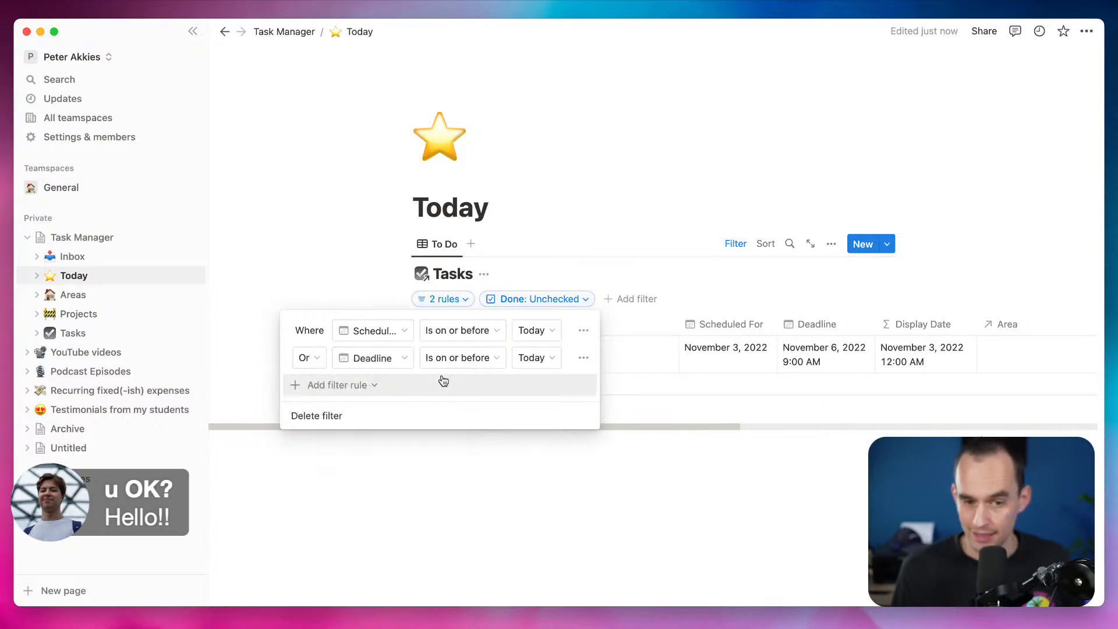
left_click(851, 441)
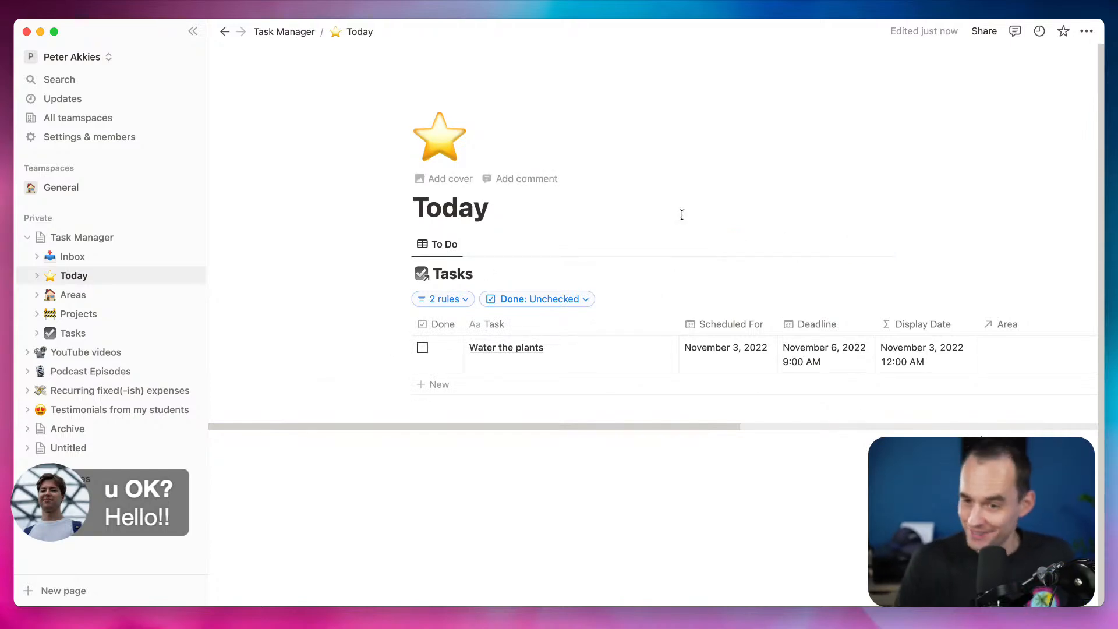
left_click(554, 411)
left_click(459, 482)
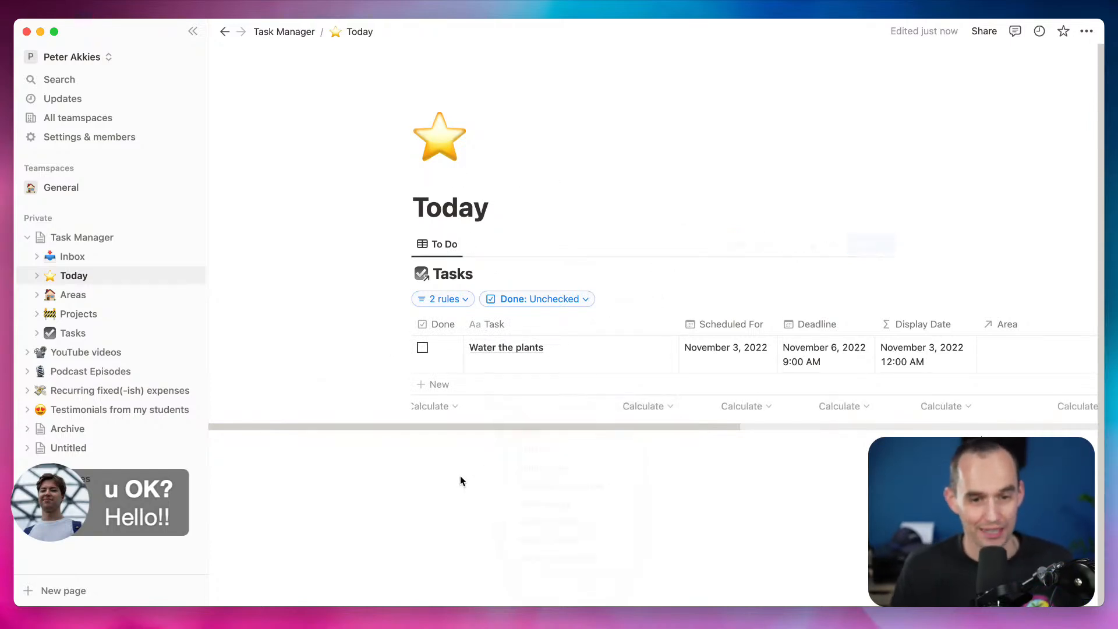
Add a second-level heading reading Tasks above the linked Tasks view on the Today page
left_click(125, 278)
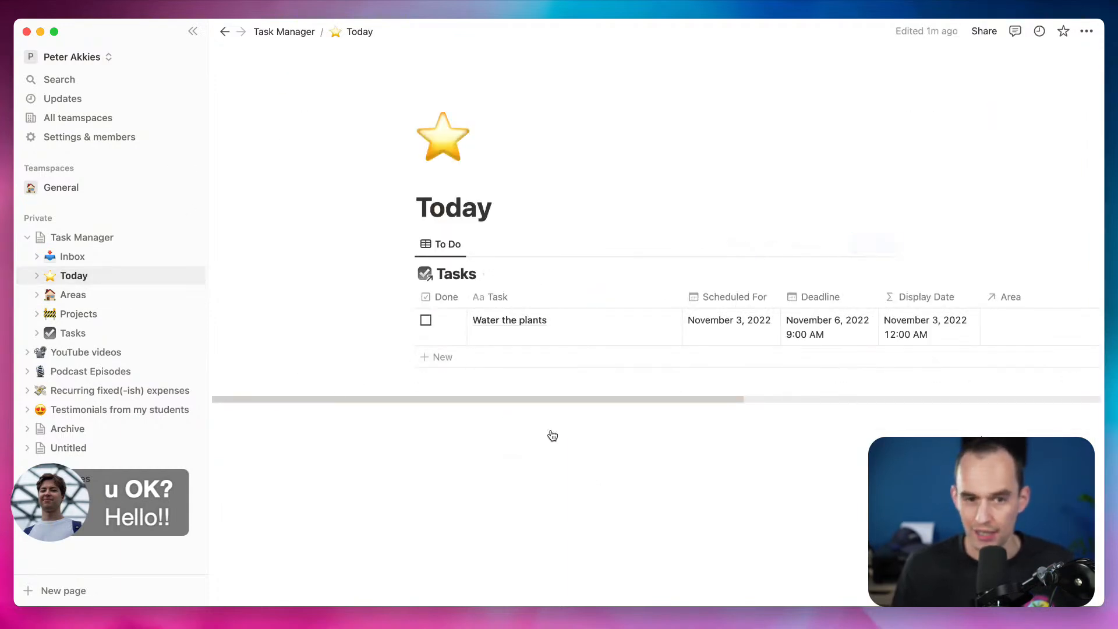
left_click_drag(501, 400, 435, 409)
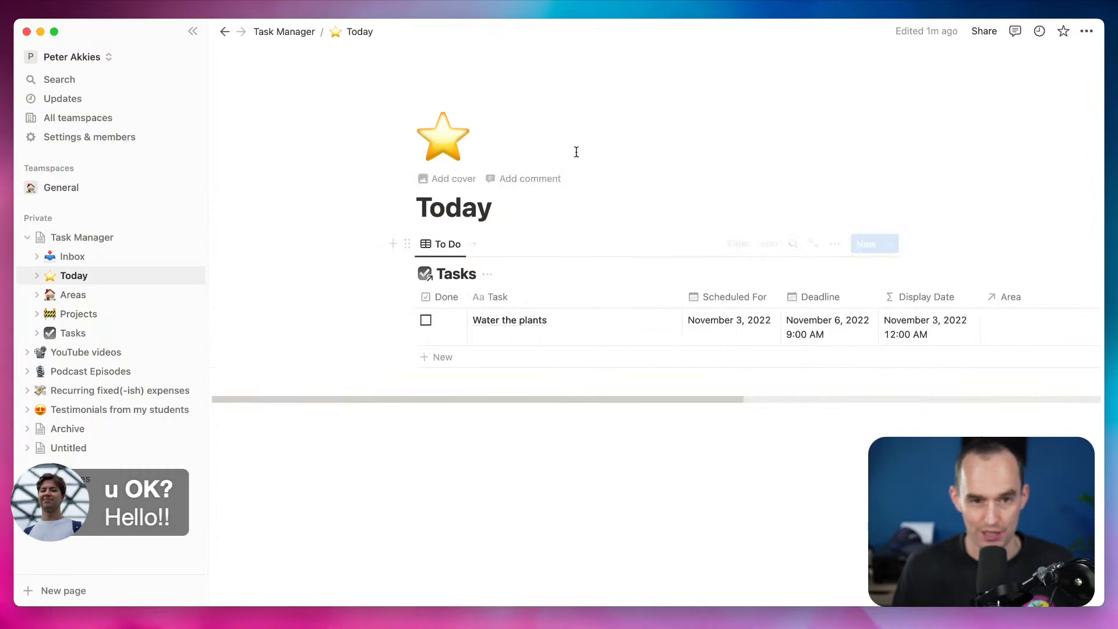
key("Return")
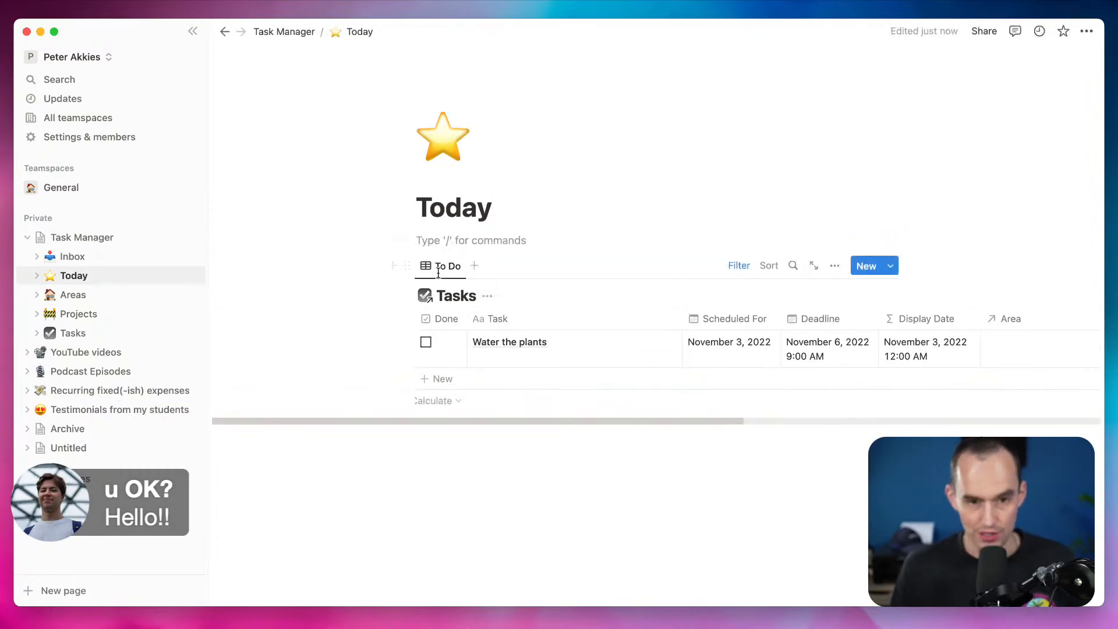
type("## Tas")
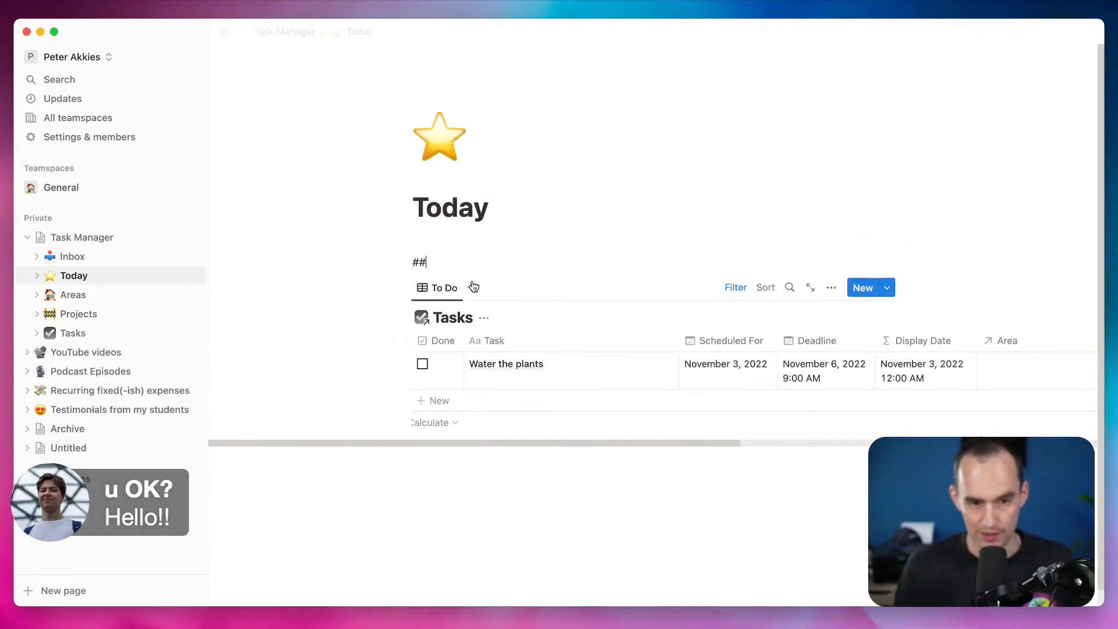
Add a second-level heading reading Projects directly under the page title, above the Tasks heading
left_click(459, 245)
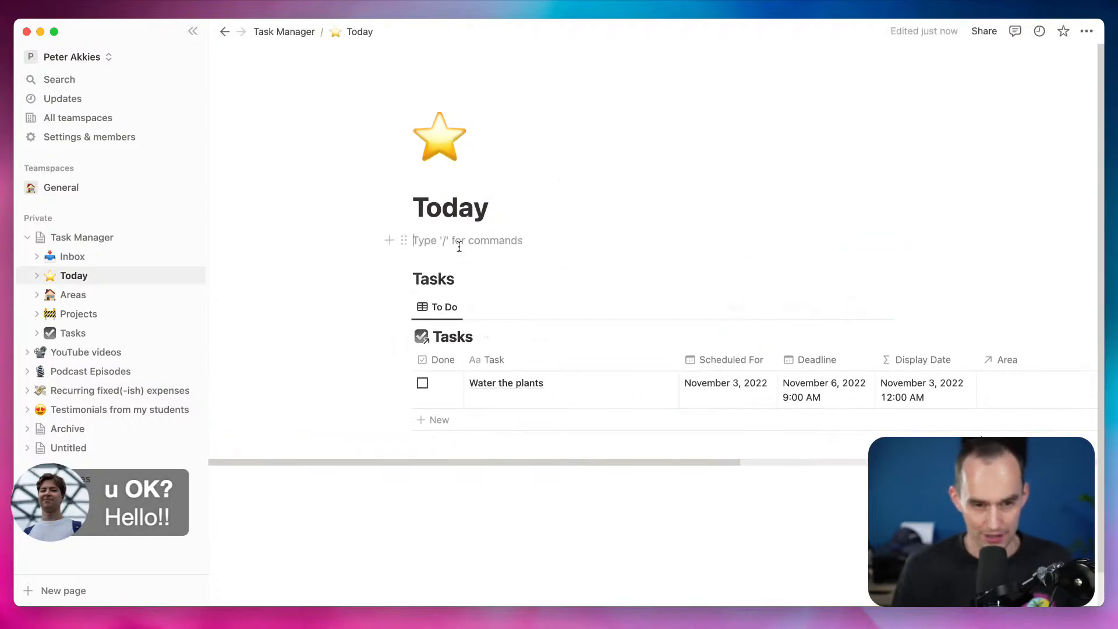
type("## Projects")
key("Return")
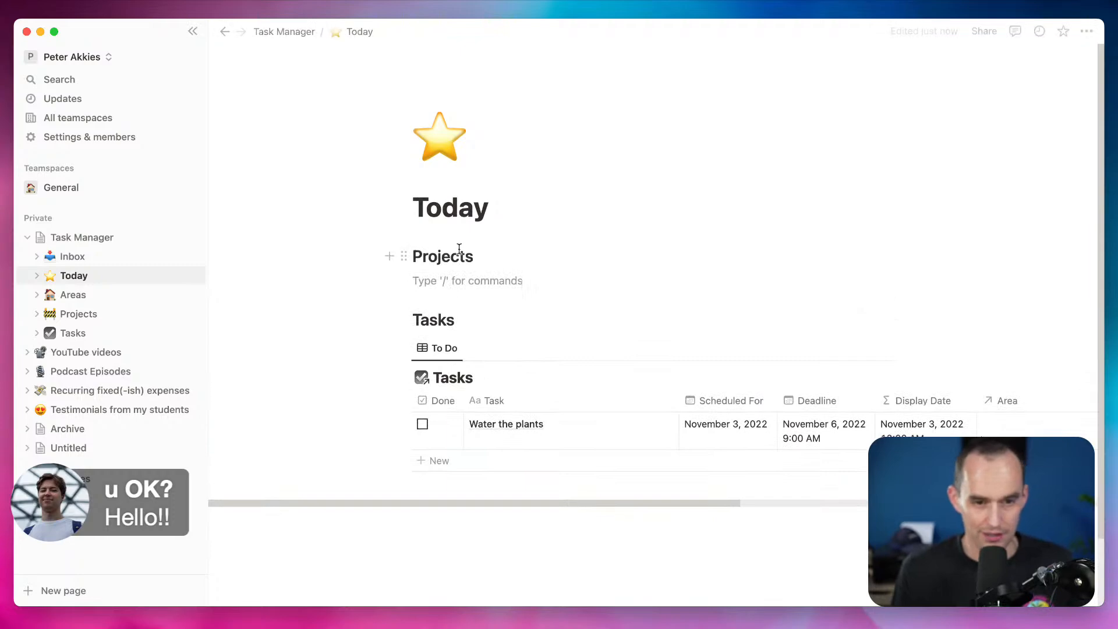
Insert a table view linked to the Projects database under the Projects heading, copying its existing To Do view
type("/table")
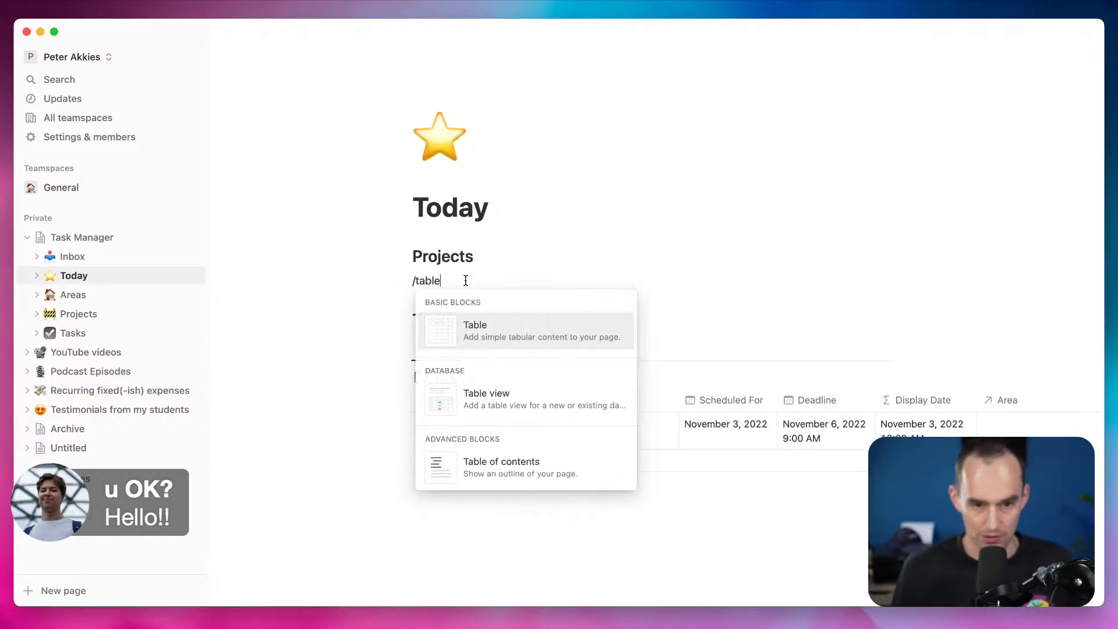
left_click(532, 409)
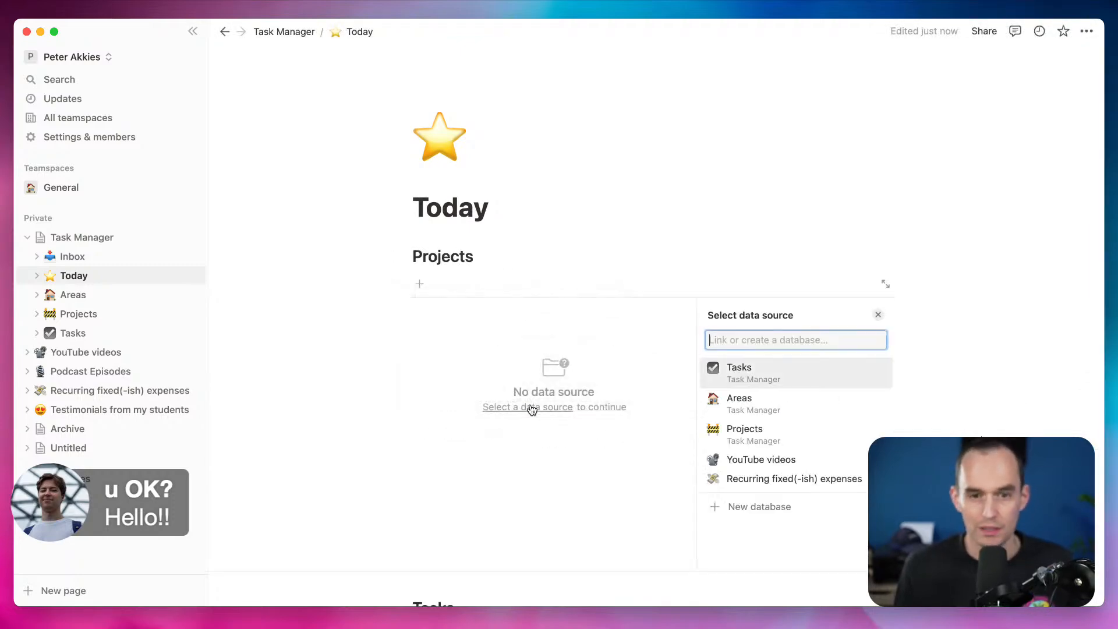
left_click(789, 438)
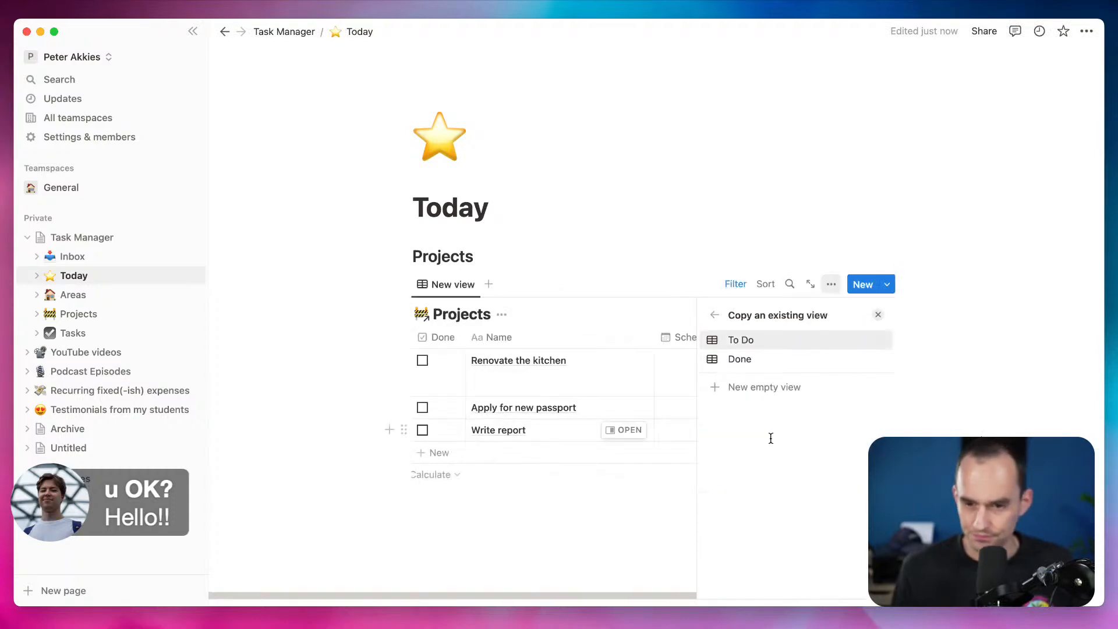
left_click(786, 341)
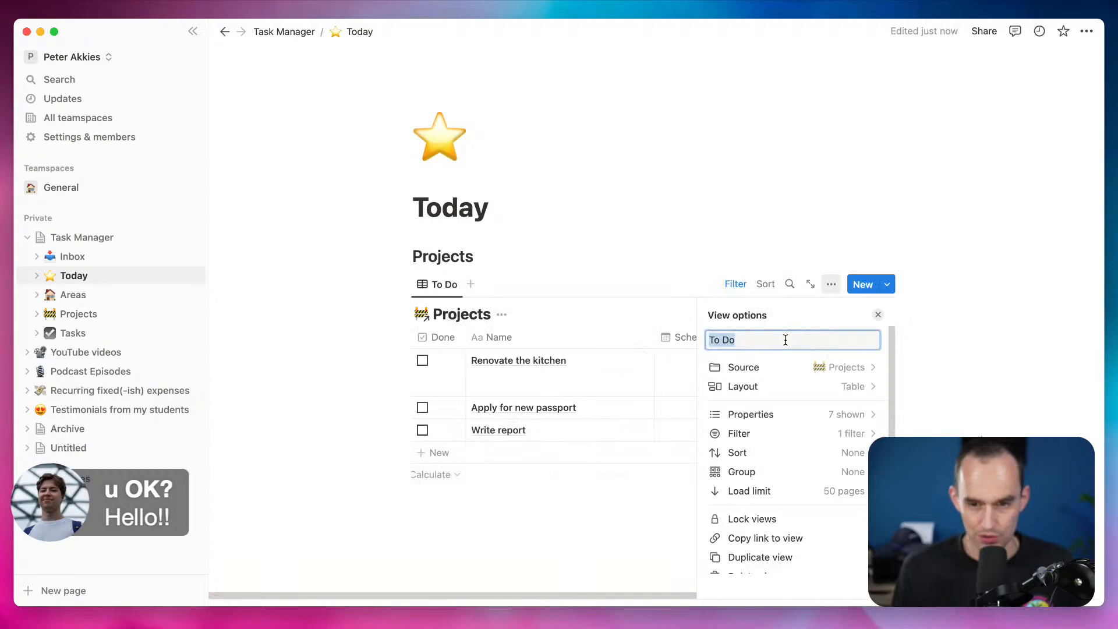
left_click(956, 341)
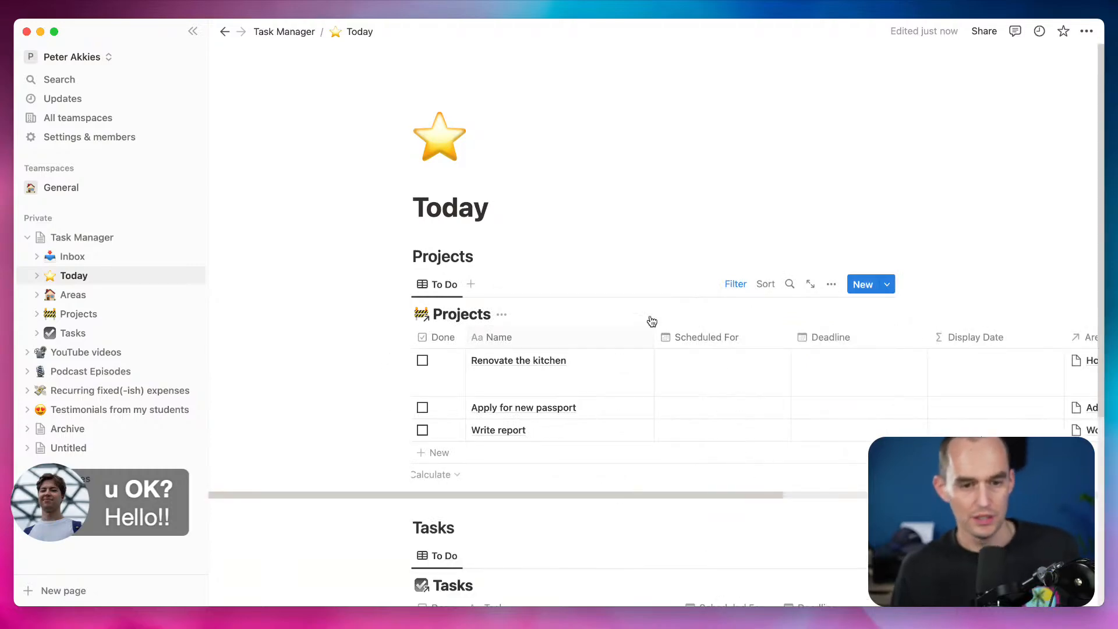
Hide the Scheduled For, Deadline and Display Date properties in the Today page's Tasks view
scroll(662, 438, "down", 3)
scroll(663, 438, "down", 3)
left_click_drag(554, 424, 287, 459)
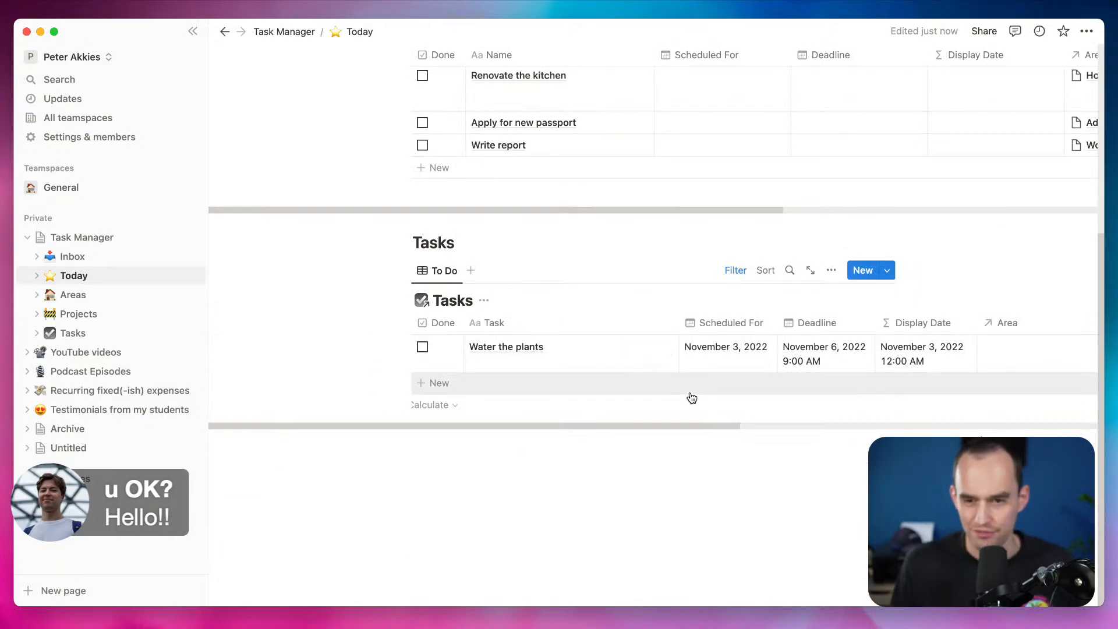
scroll(692, 371, "up", 2)
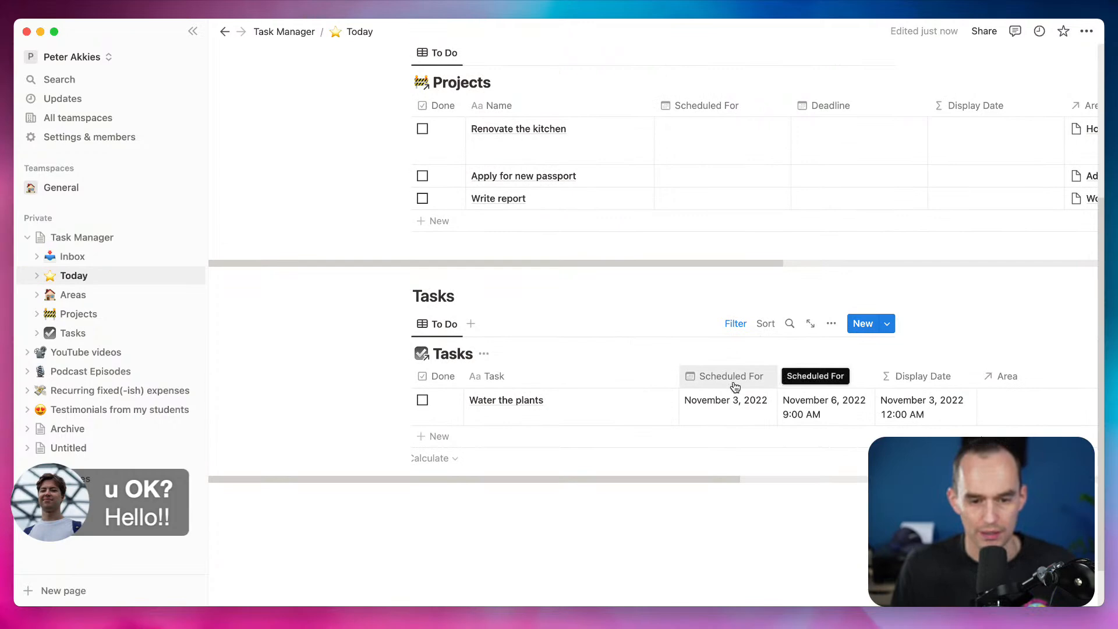
left_click(735, 386)
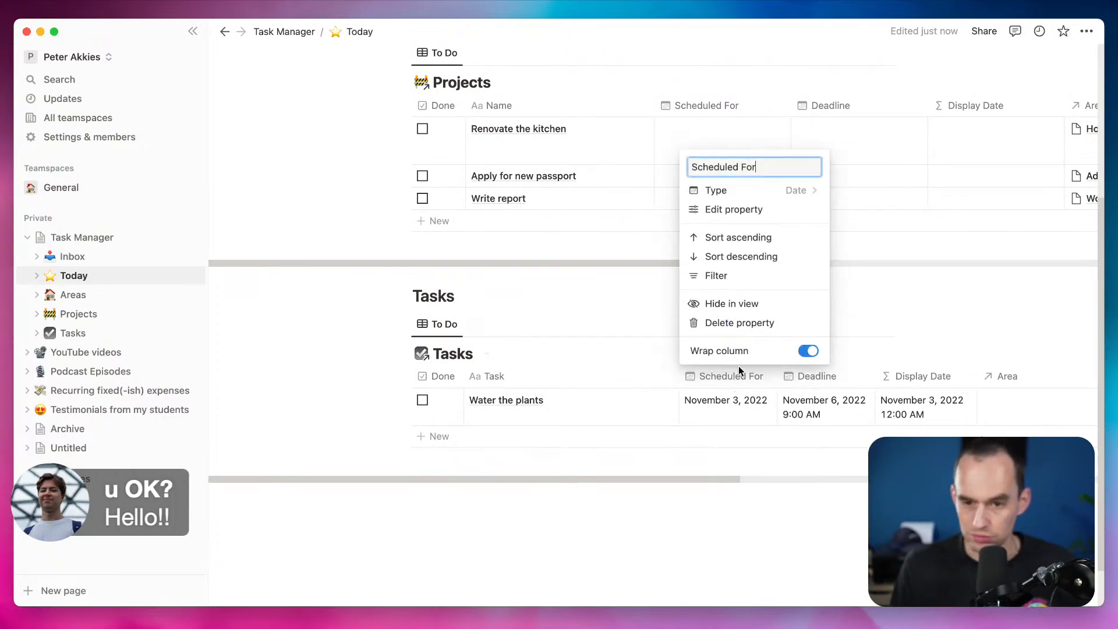
left_click(736, 315)
left_click(728, 378)
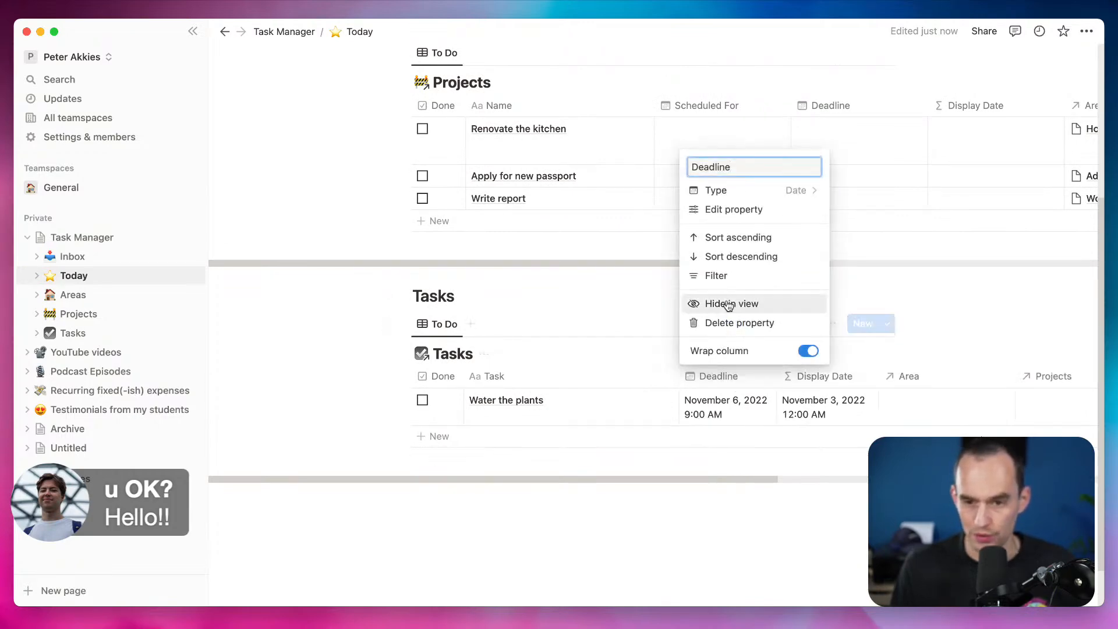
left_click(718, 303)
left_click(720, 388)
left_click(745, 302)
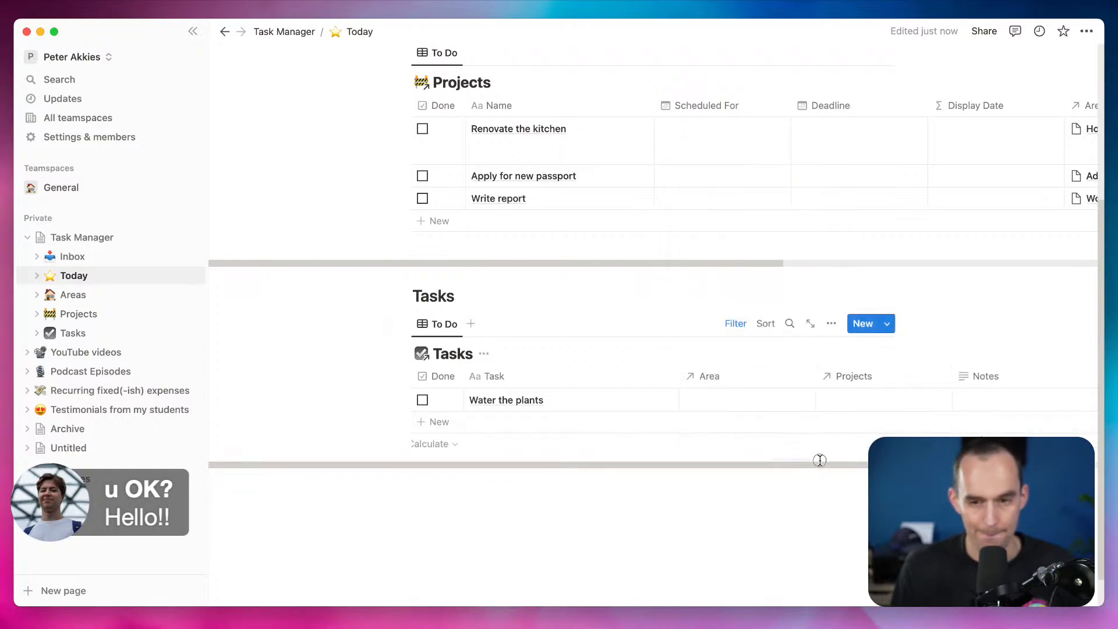
Rename the Projects property to Project in the linked Tasks view and check the name in the source Tasks database
left_click(879, 379)
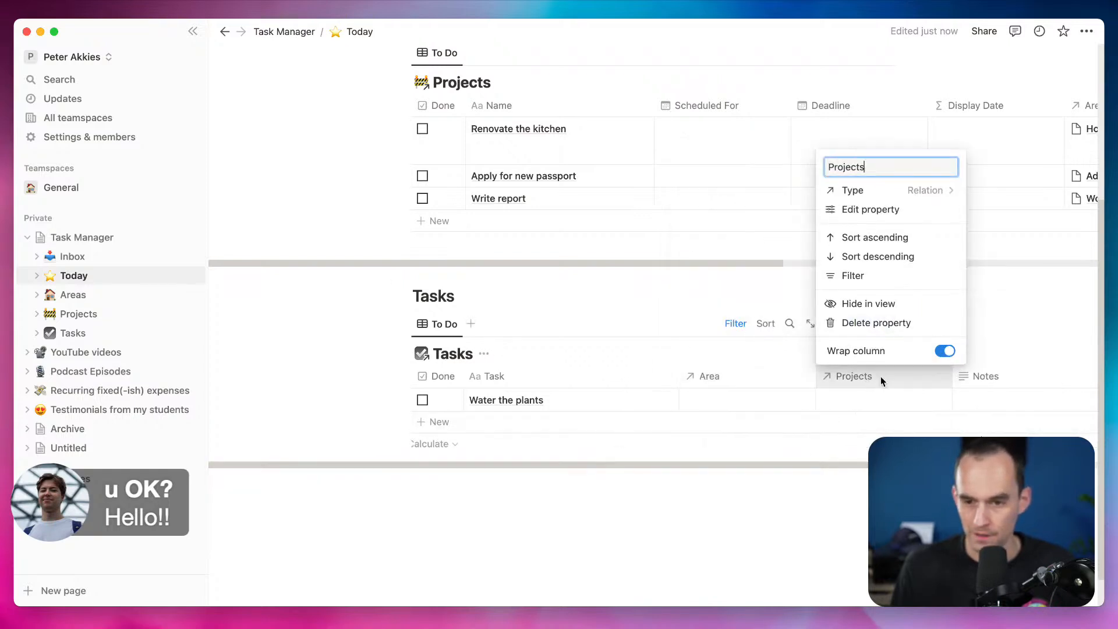
key("BackSpace")
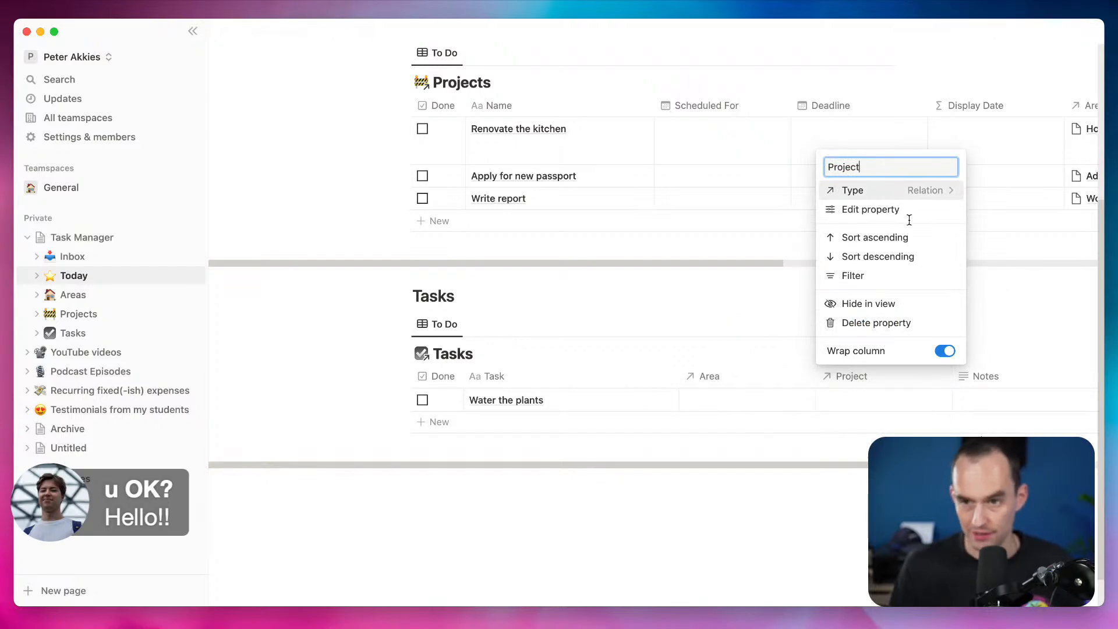
left_click(852, 509)
left_click(88, 341)
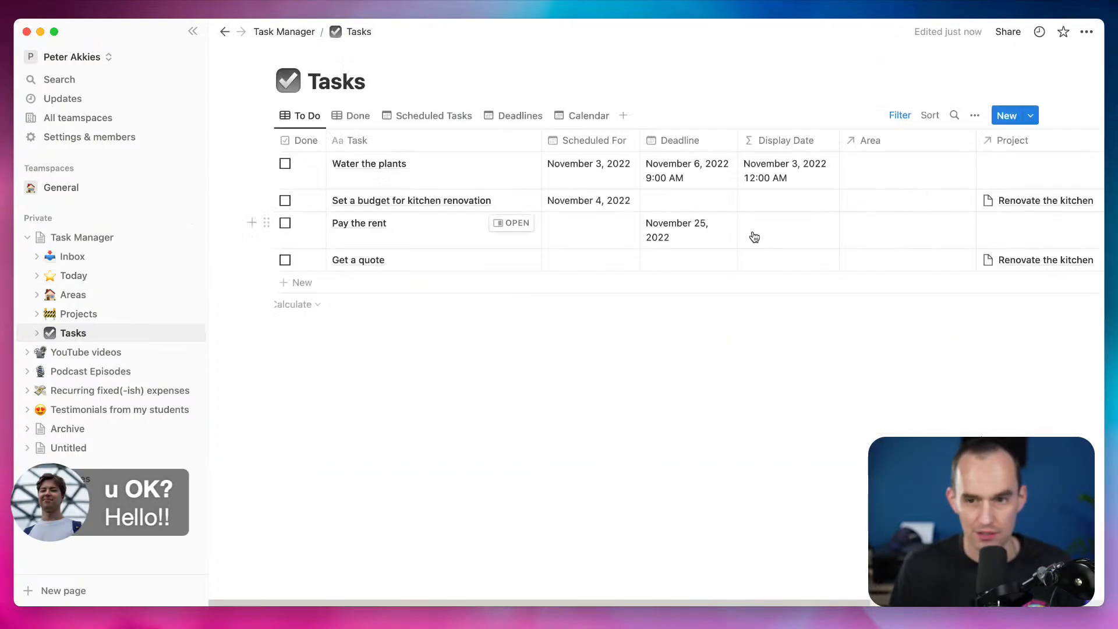
left_click(95, 276)
Hide the Notes property in the Today page's Tasks view
scroll(731, 507, "down", 5)
left_click_drag(739, 474, 434, 499)
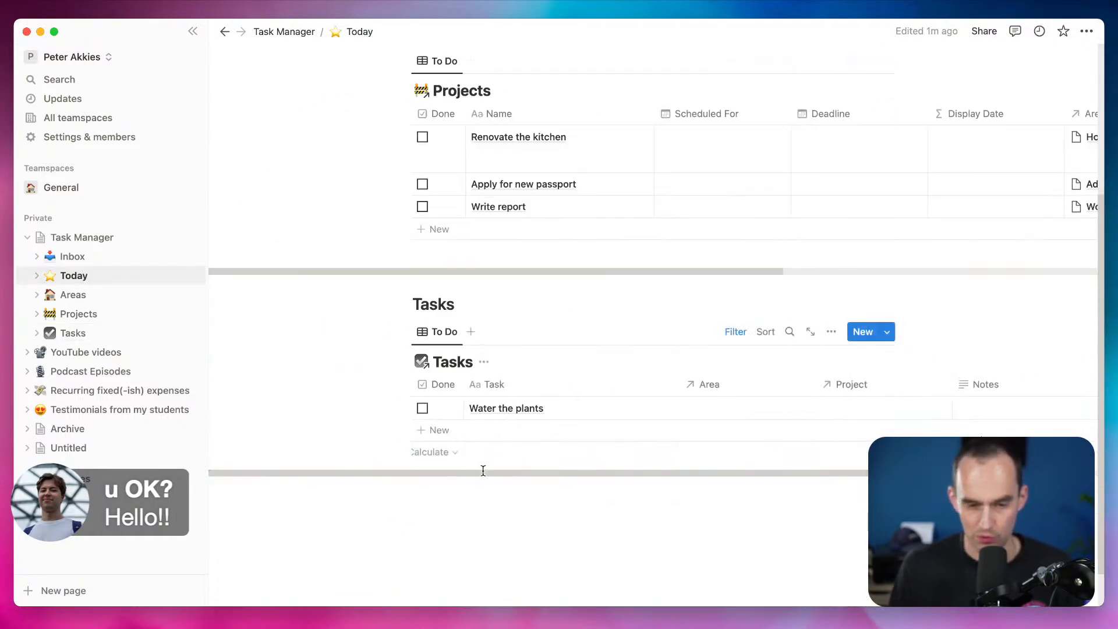
scroll(710, 392, "right", 5)
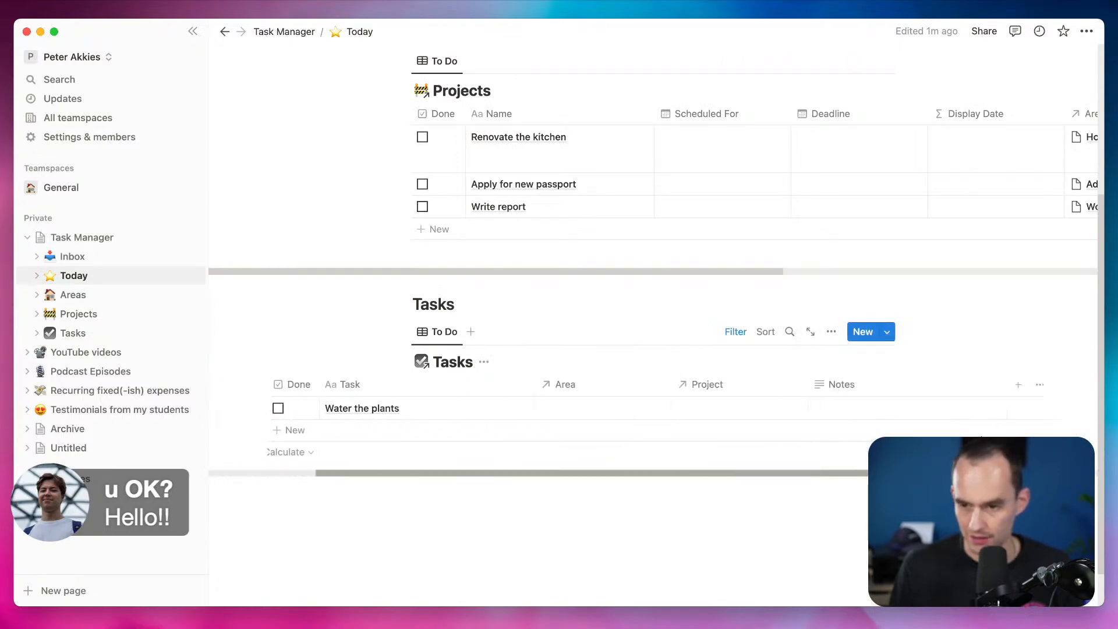
left_click(709, 390)
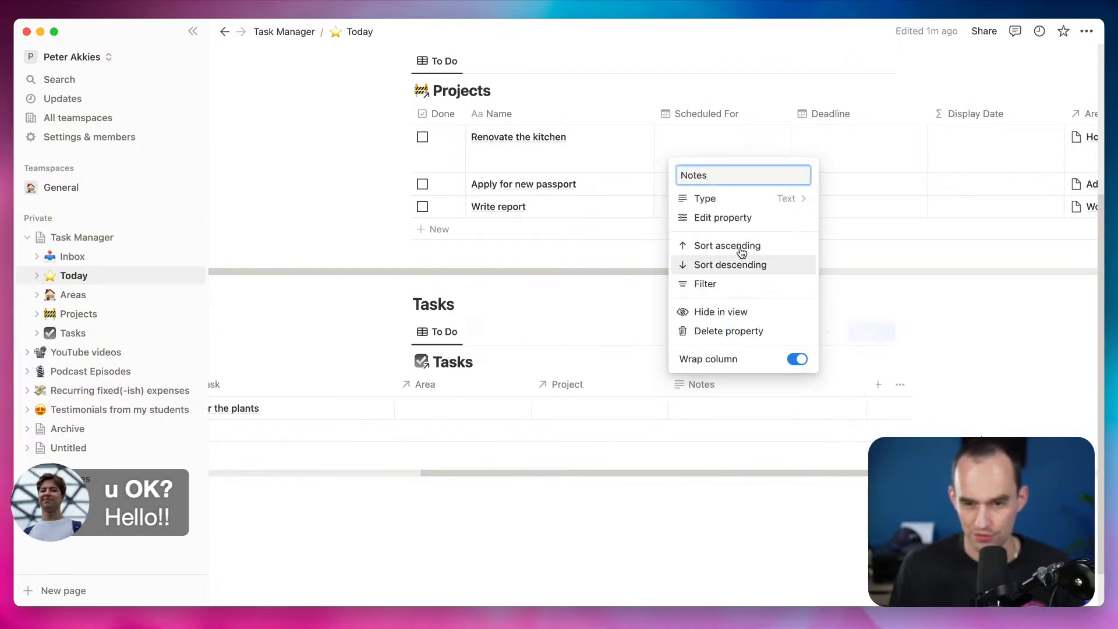
left_click(722, 312)
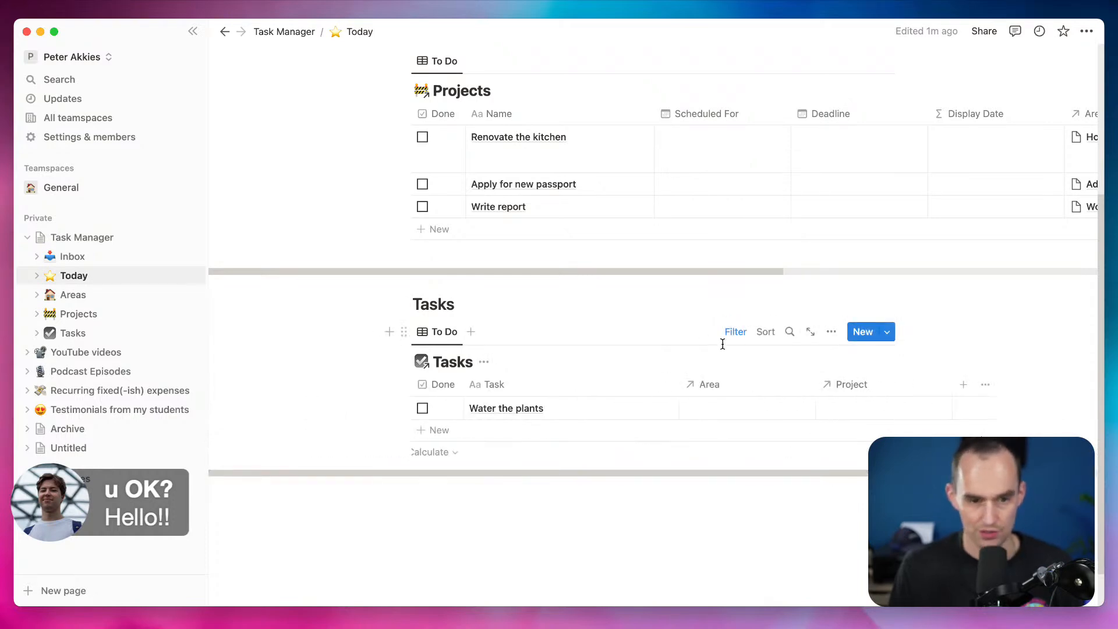
Hide the Scheduled For, Deadline, Display Date and Tasks properties in the Today page's linked Projects view
scroll(619, 227, "up", 4)
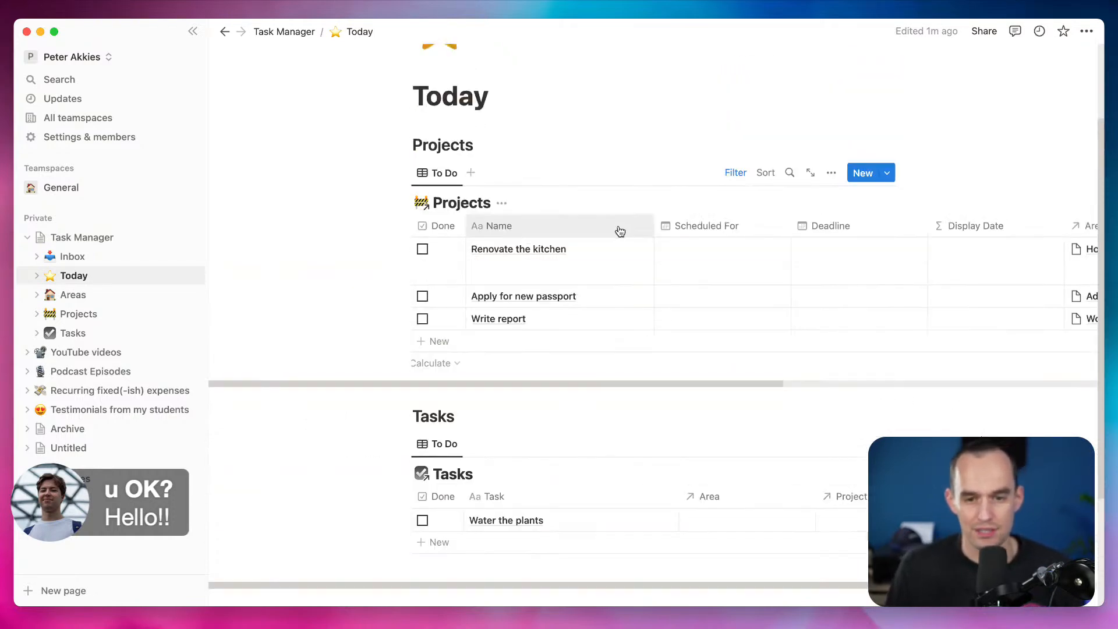
left_click(742, 230)
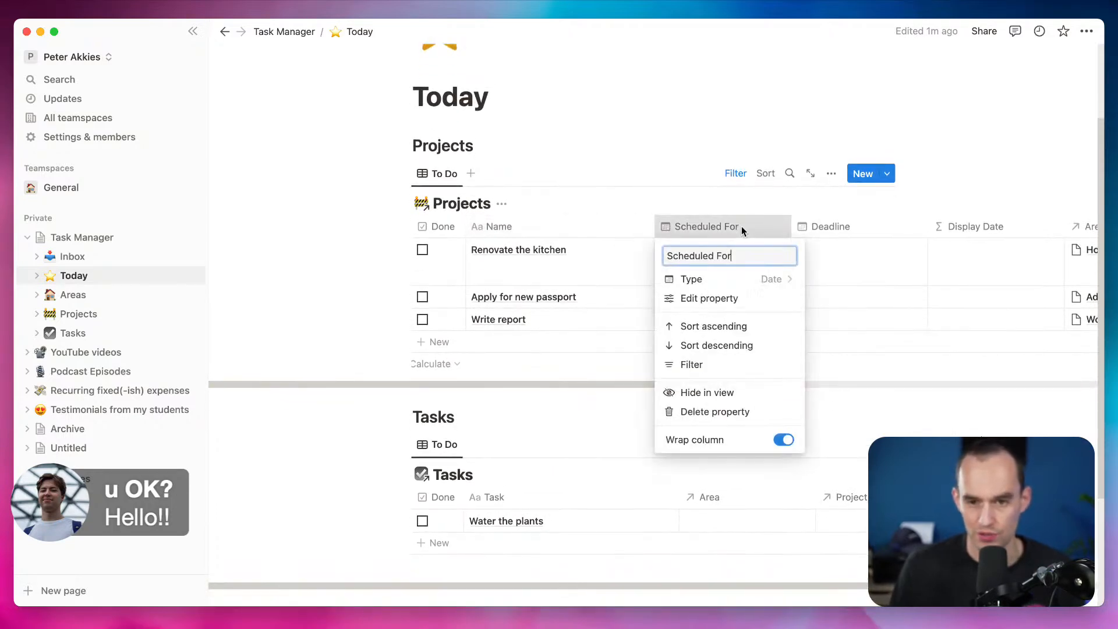
left_click(715, 397)
left_click(707, 230)
left_click(716, 391)
left_click(701, 233)
left_click(724, 390)
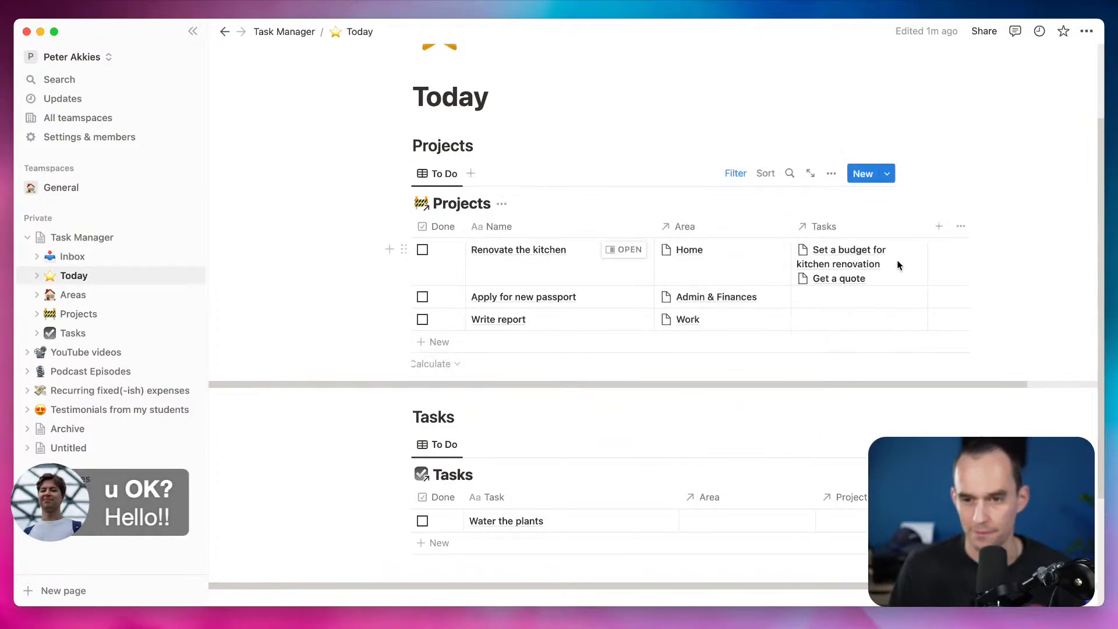
left_click(808, 225)
left_click(826, 389)
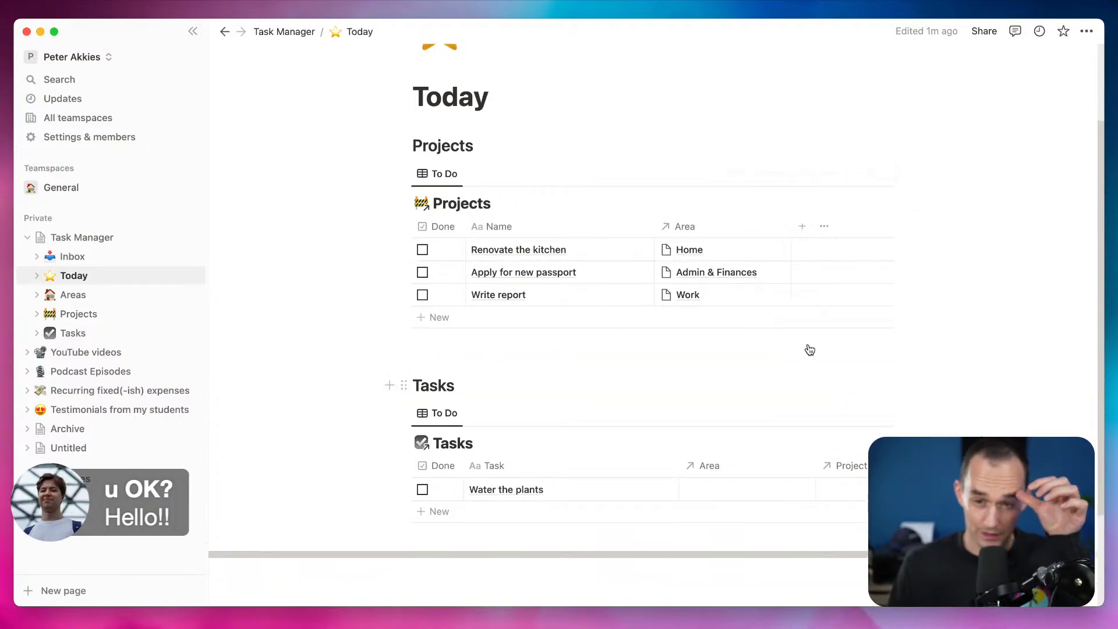
left_click(716, 233)
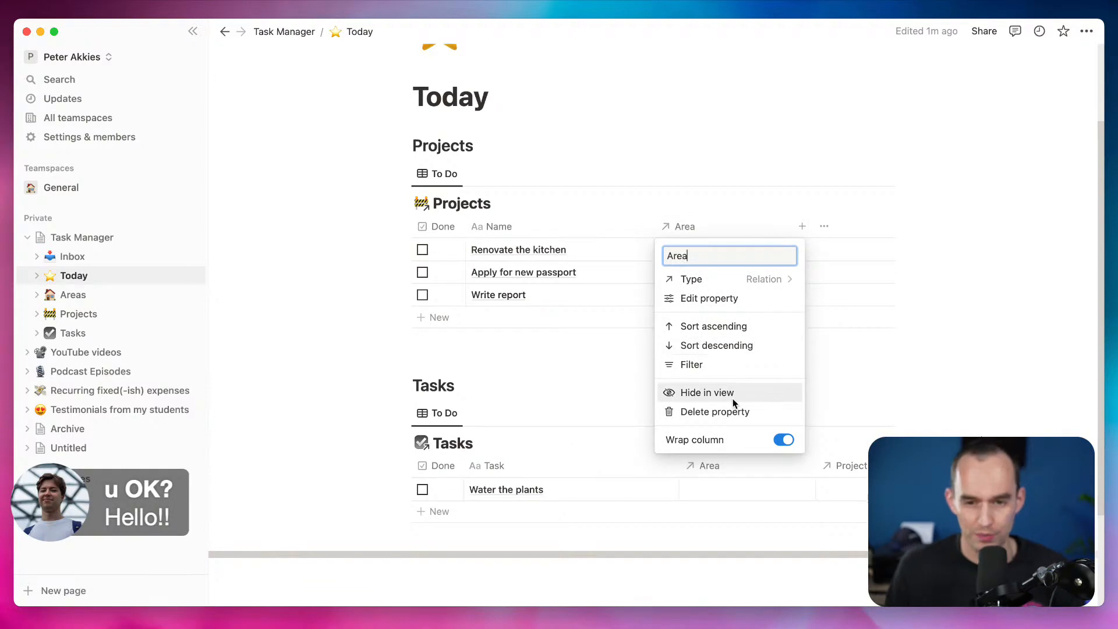
left_click(972, 219)
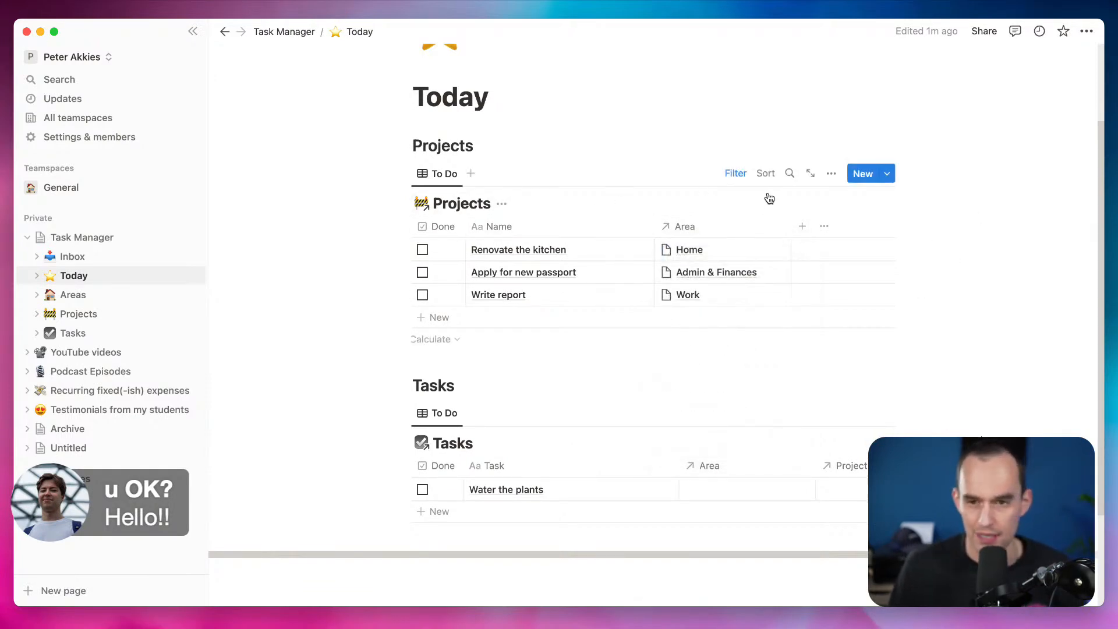
Add an advanced filter to the Today page's Projects view where Scheduled For is on or before Today
left_click(735, 173)
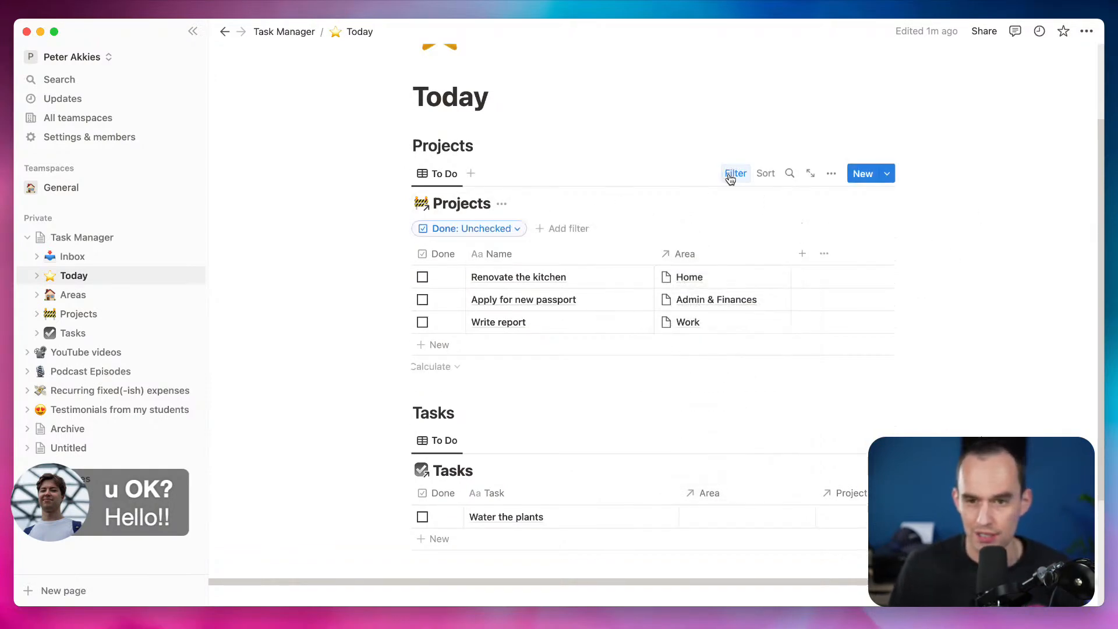
left_click(574, 232)
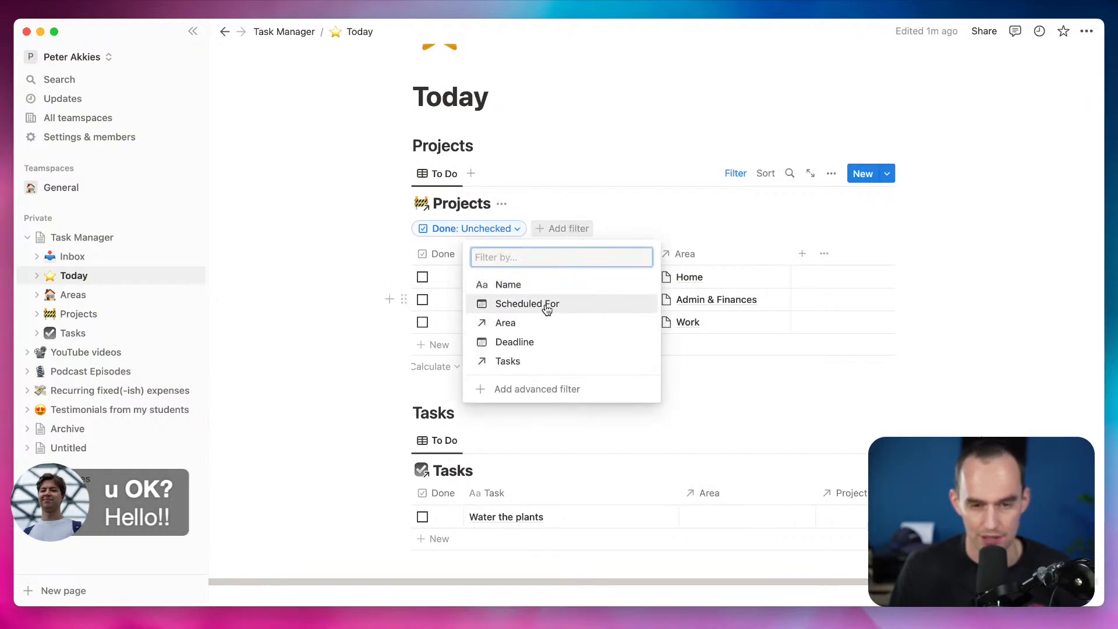
left_click(531, 387)
left_click(349, 260)
left_click(342, 415)
left_click(388, 259)
left_click(389, 346)
left_click(452, 262)
left_click(452, 285)
Add a second rule to the advanced filter, combined with Or, where Deadline is on or before Today
left_click(314, 289)
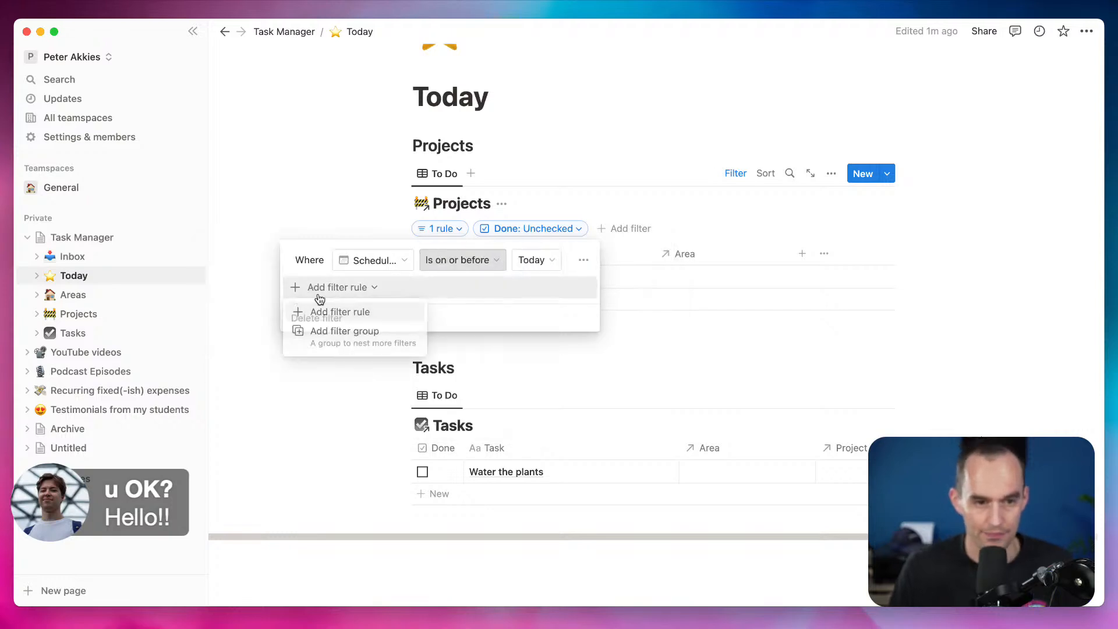
left_click(344, 311)
left_click(304, 287)
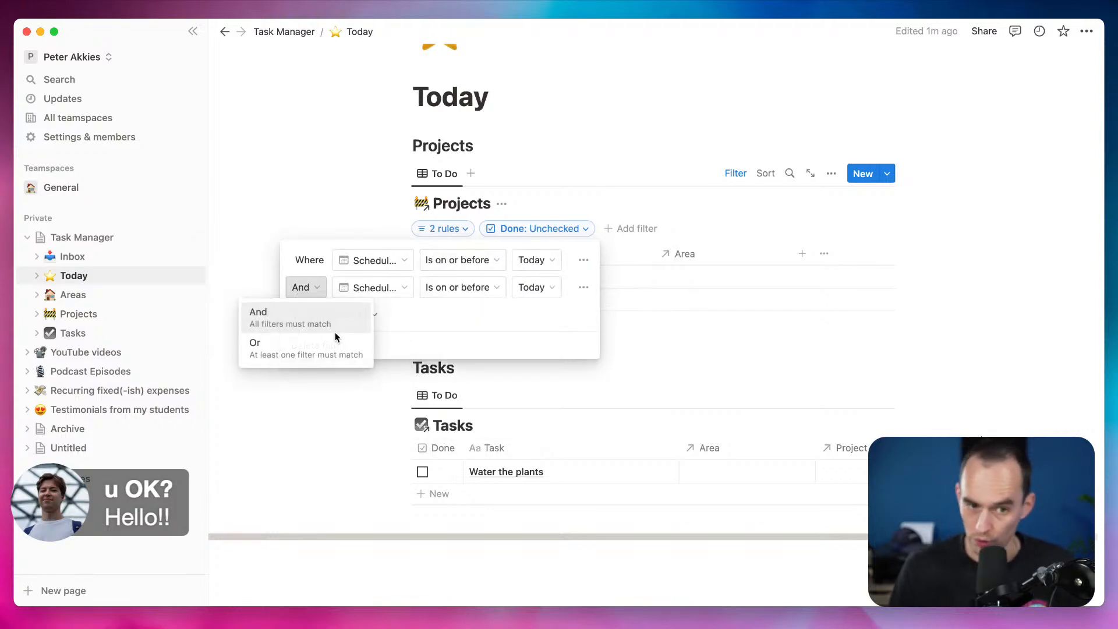
left_click(305, 345)
left_click(365, 288)
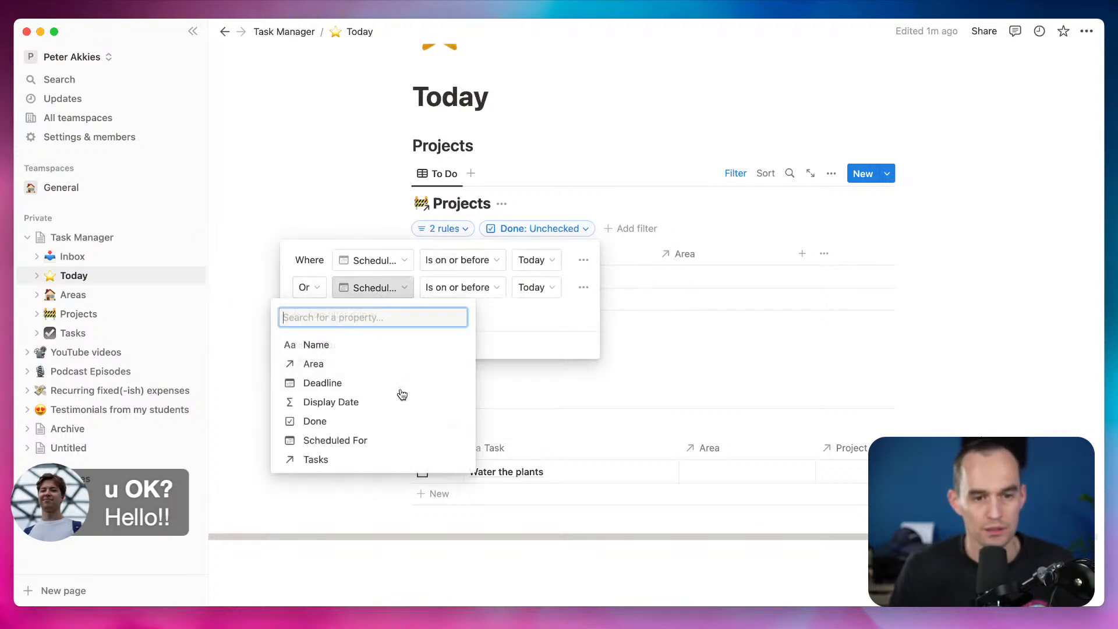
left_click(322, 383)
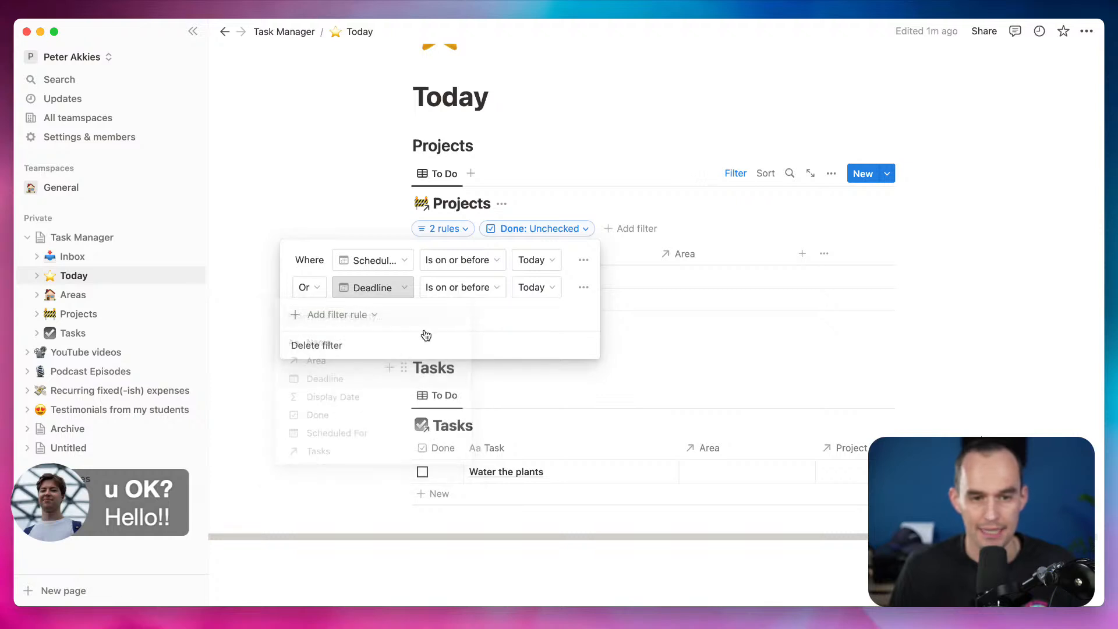
left_click(757, 303)
left_click(972, 270)
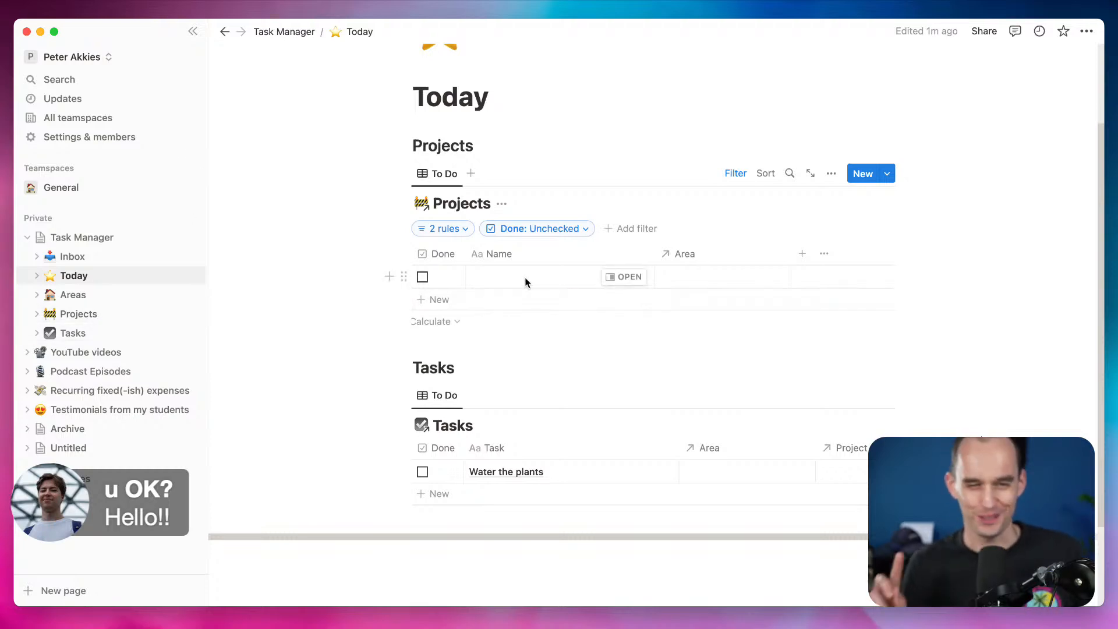
Enter a project named "Buy new studio lights" in the Today page's Projects view and link it to the Work area
left_click(476, 280)
left_click(438, 300)
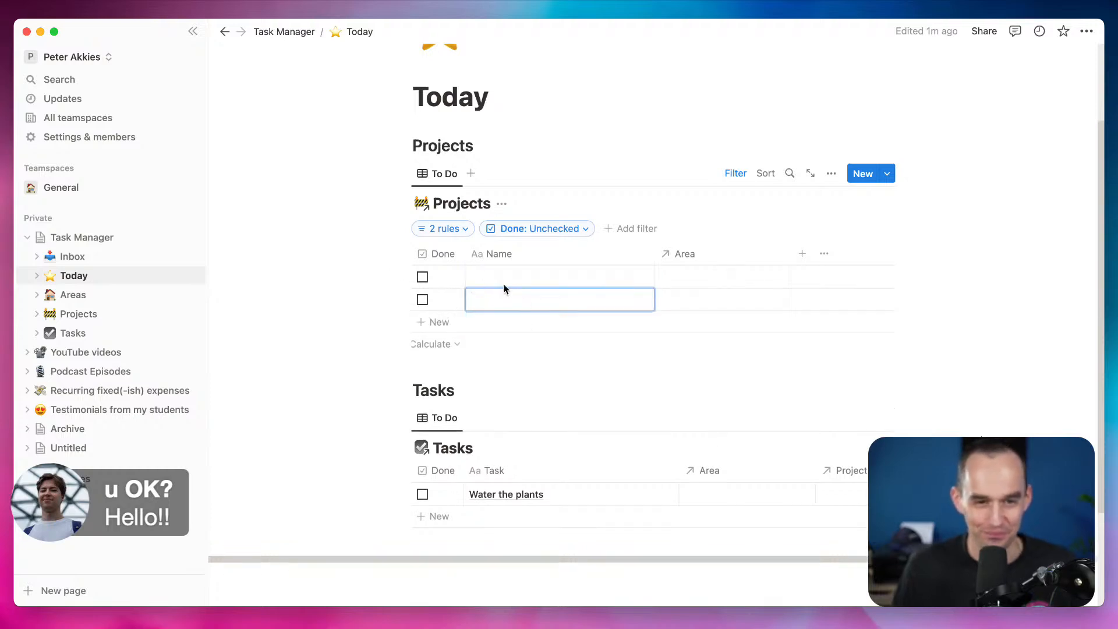
left_click(500, 276)
right_click(531, 282)
left_click(502, 277)
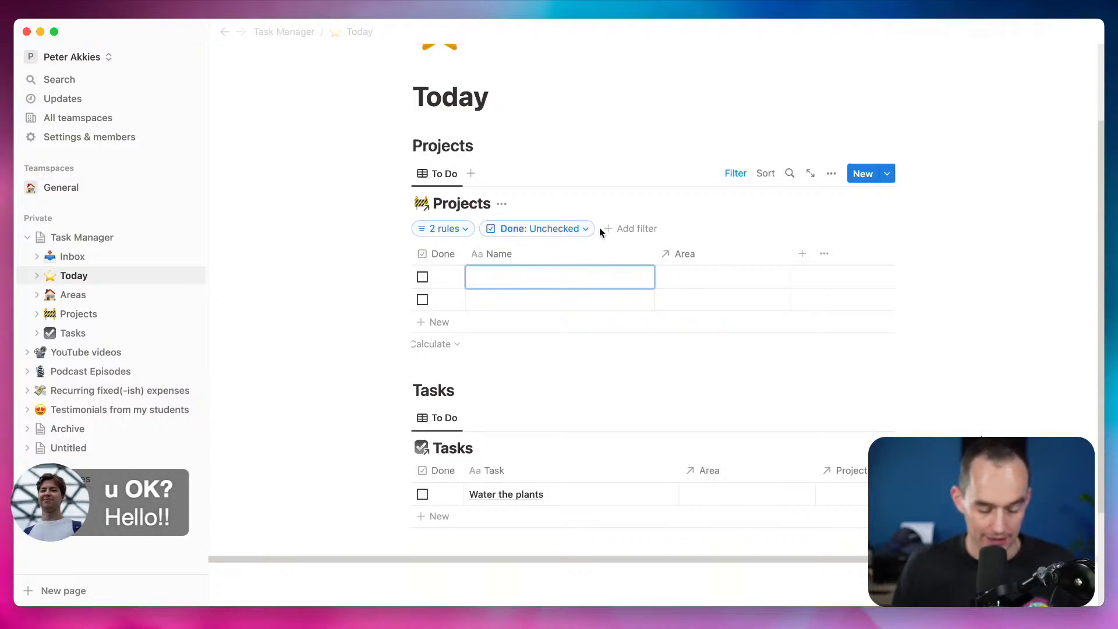
type("Buy new studio lights")
key("Tab")
type("Work")
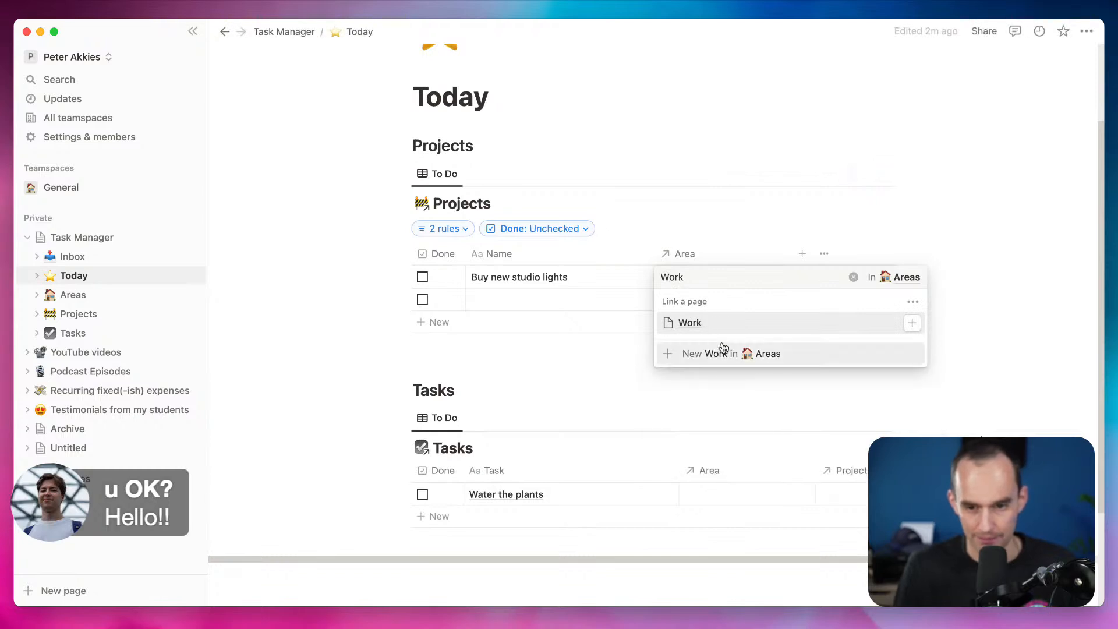
left_click(701, 323)
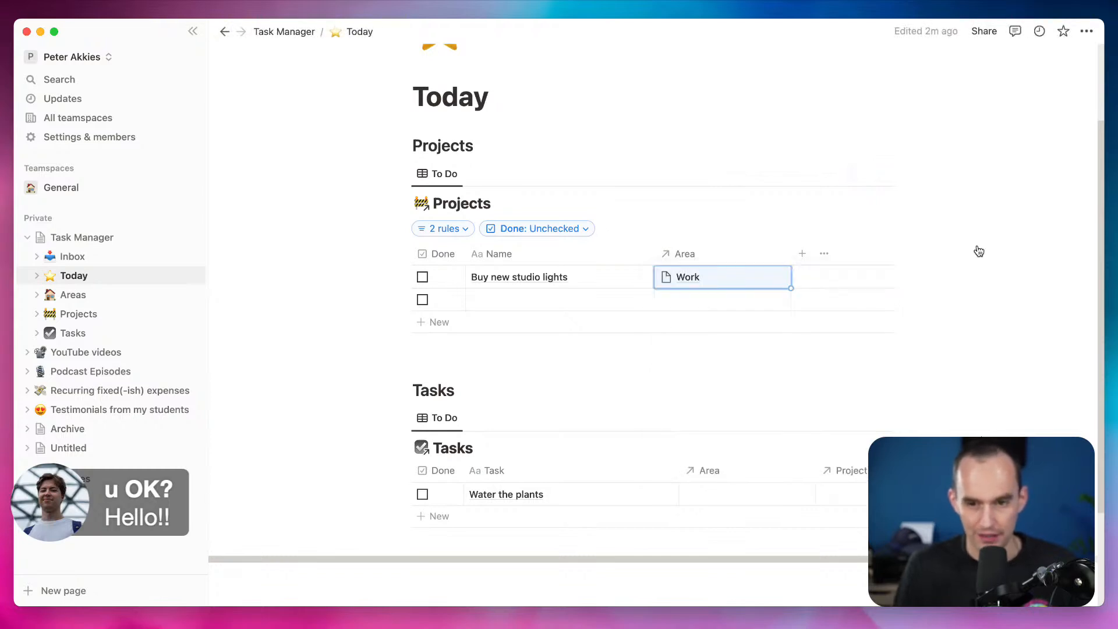
Delete the blank project row below "Buy new studio lights" on the Today page
left_click(555, 302)
right_click(554, 302)
left_click(710, 320)
left_click(709, 298)
right_click(572, 304)
left_click(607, 349)
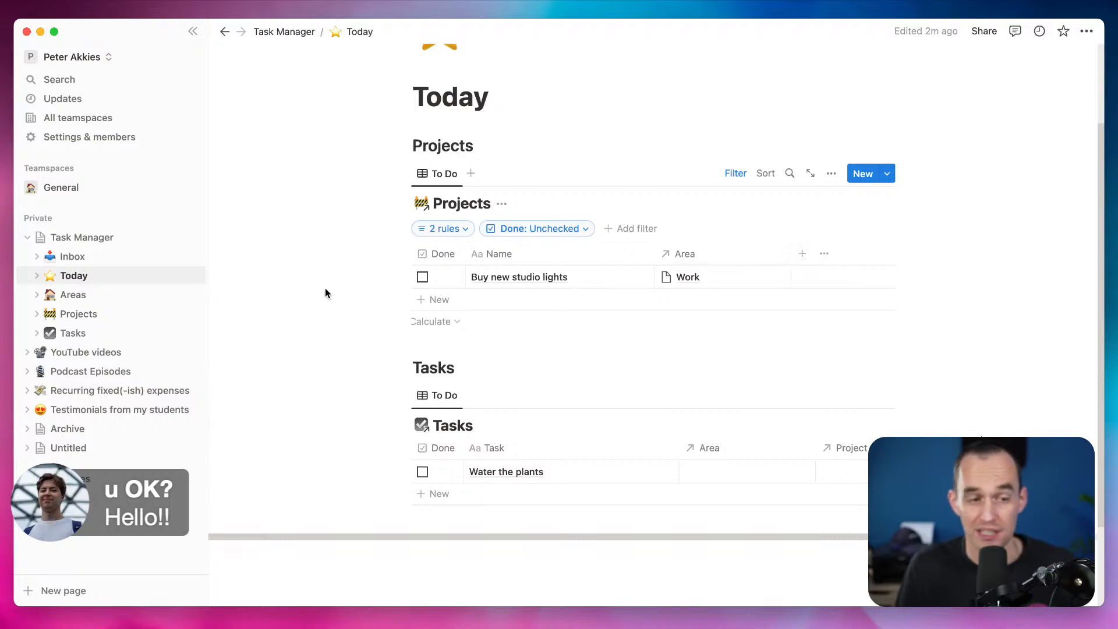
Check the new project's scheduled date in the Projects database and review the Projects and Tasks views on the Today page
left_click(179, 321)
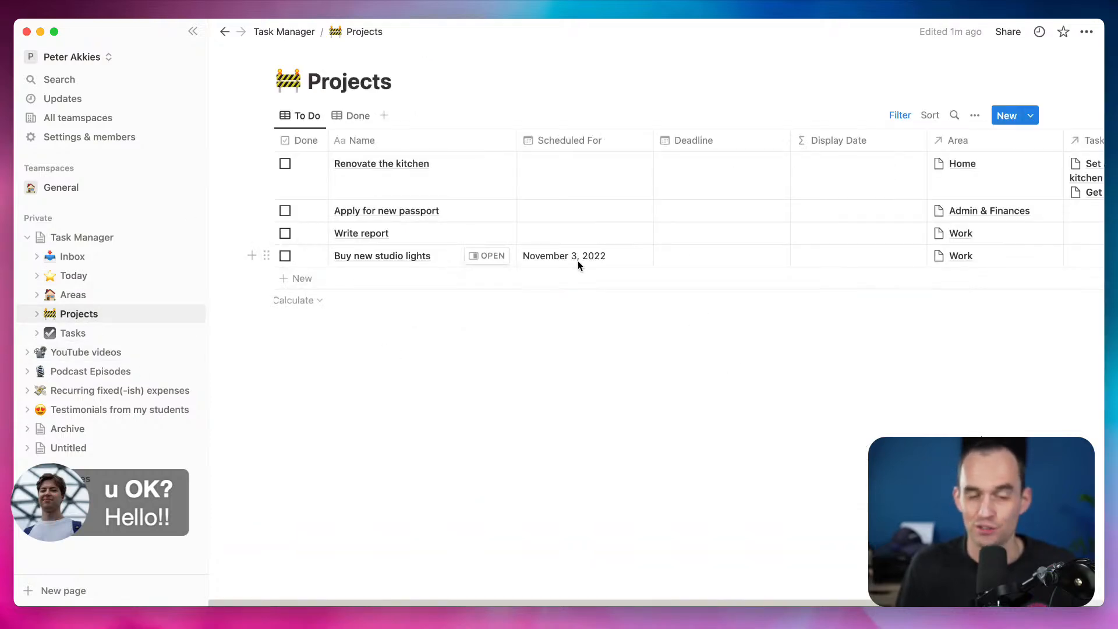
left_click(71, 275)
scroll(652, 330, "down", 3)
scroll(938, 282, "down", 2)
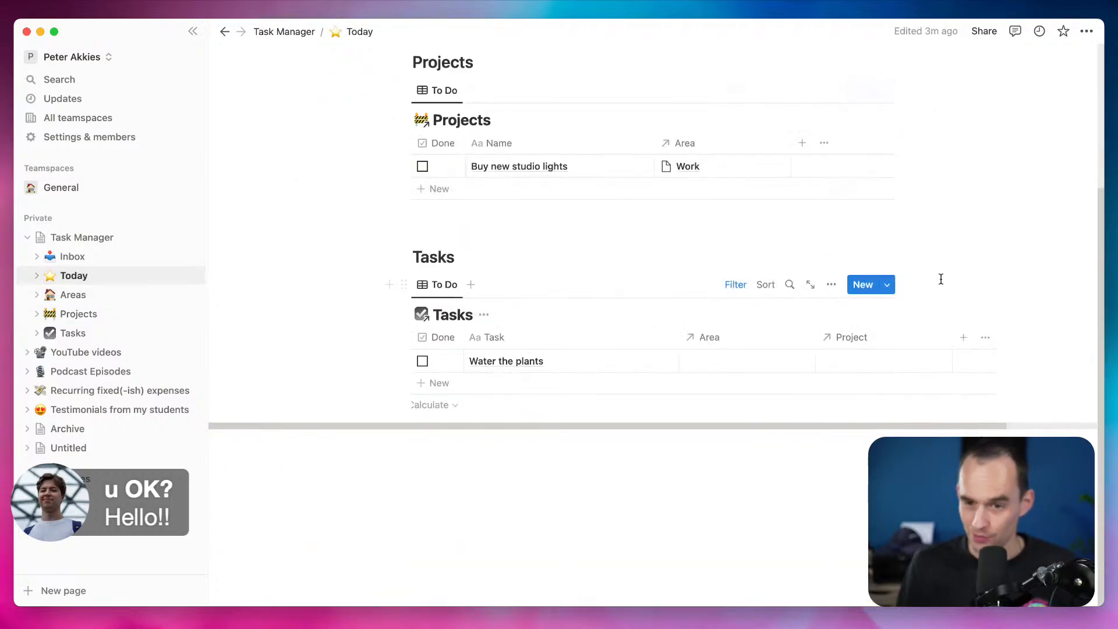
scroll(996, 288, "up", 5)
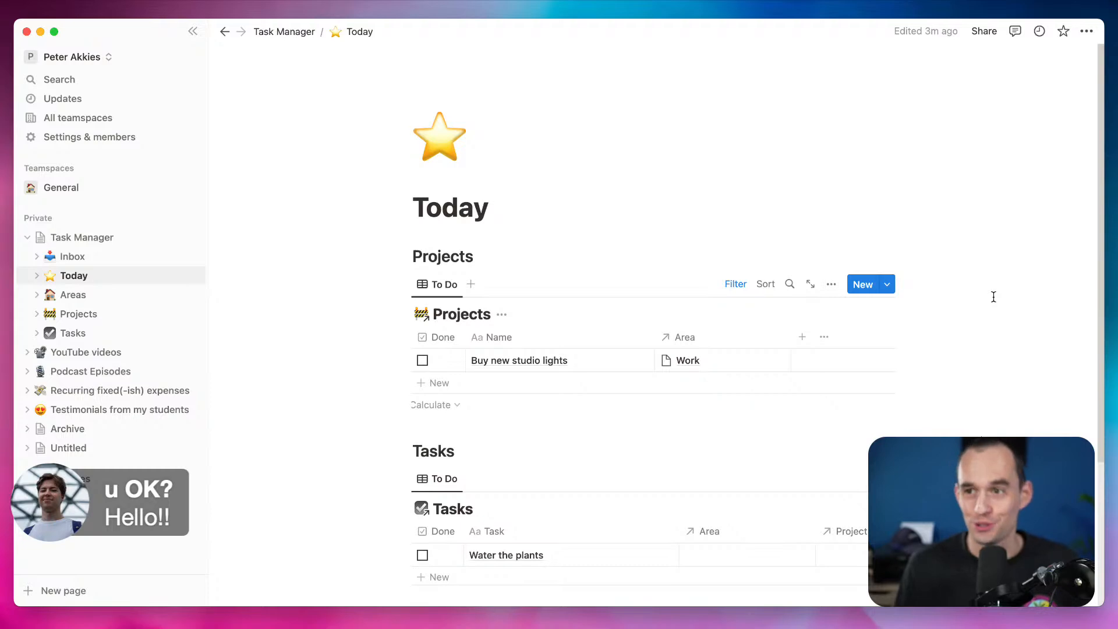
scroll(796, 297, "down", 3)
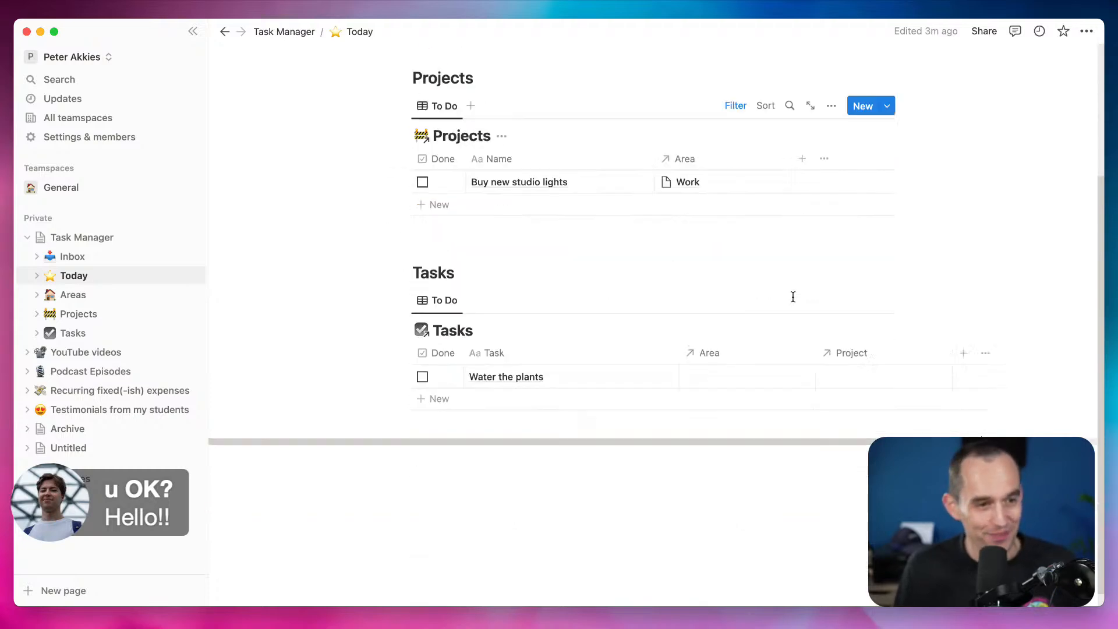
scroll(637, 319, "up", 3)
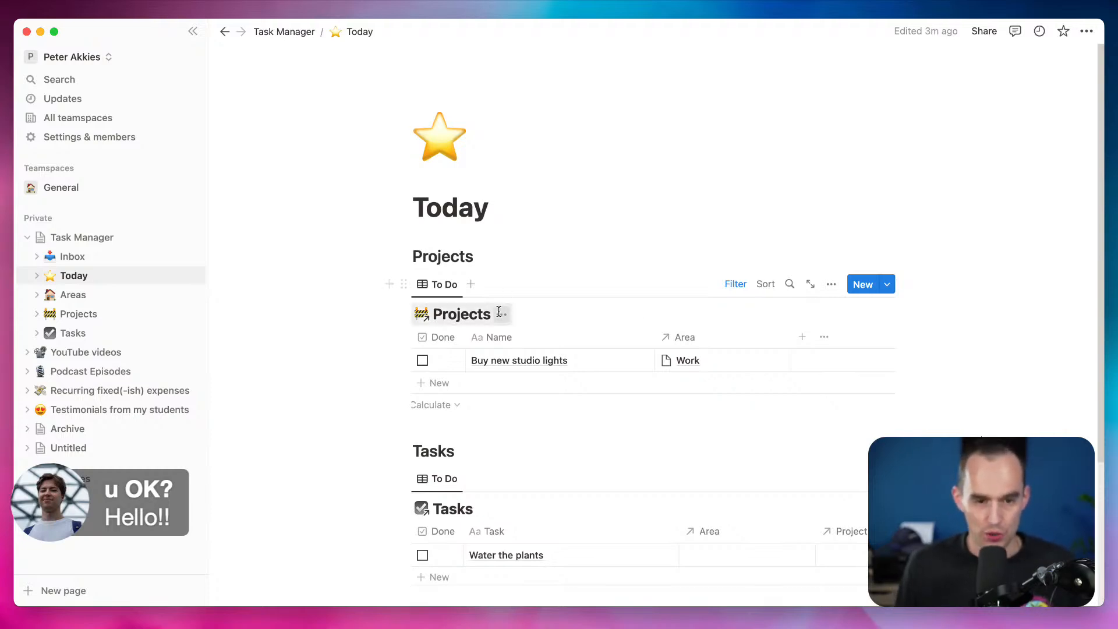
scroll(498, 314, "down", 5)
scroll(584, 374, "up", 4)
scroll(646, 382, "up", 1)
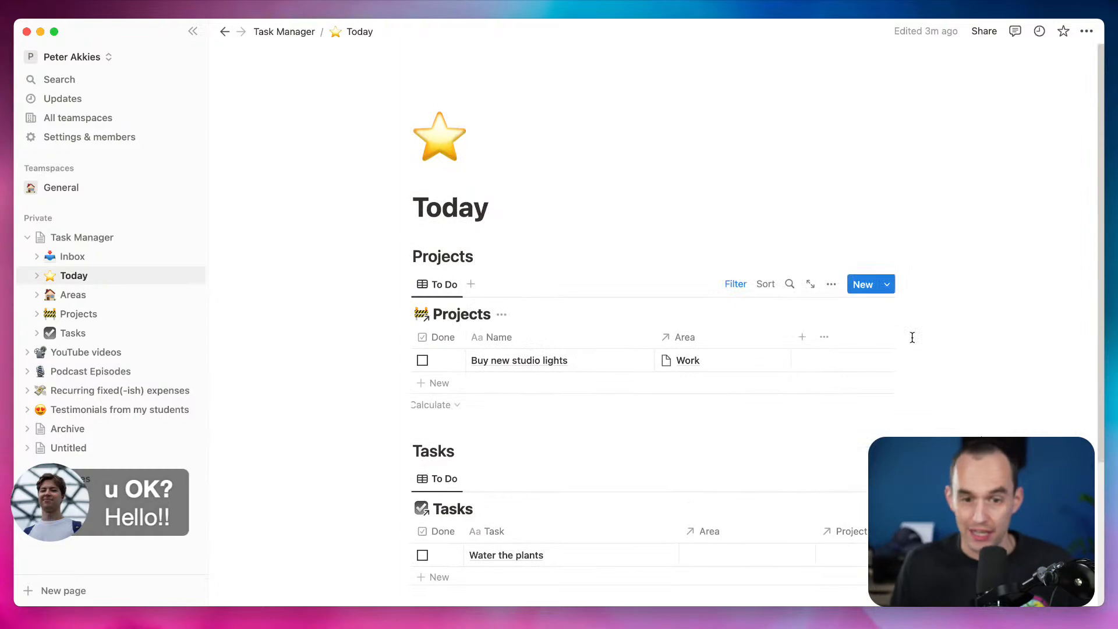
scroll(907, 342, "down", 1)
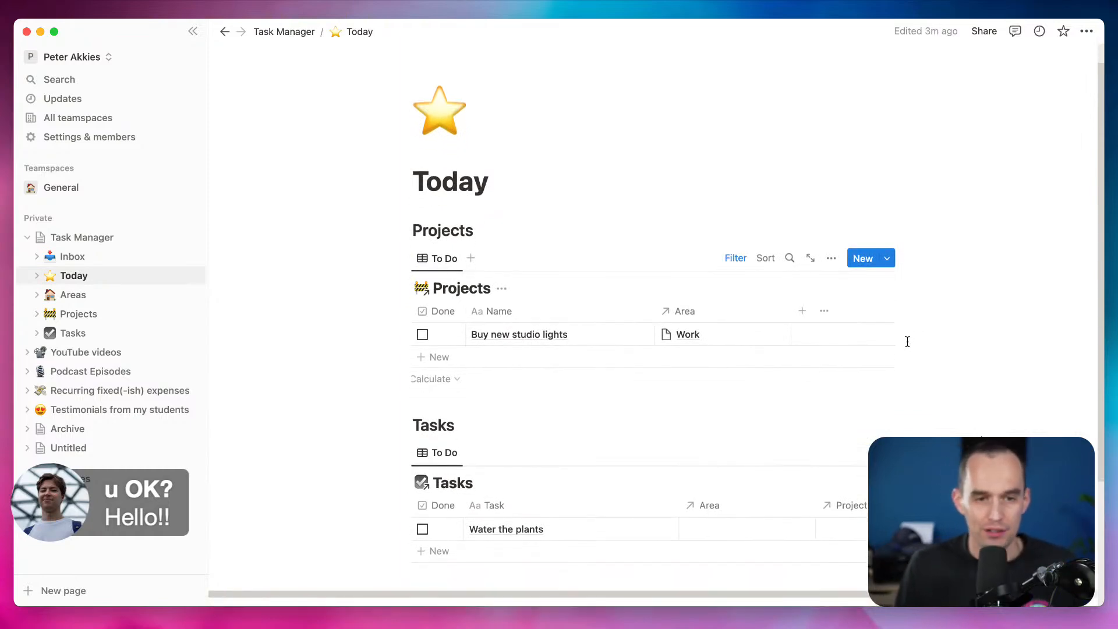
Mark "Buy new studio lights" as done on the Today page and uncheck it again in the Projects database's Done view
left_click(423, 334)
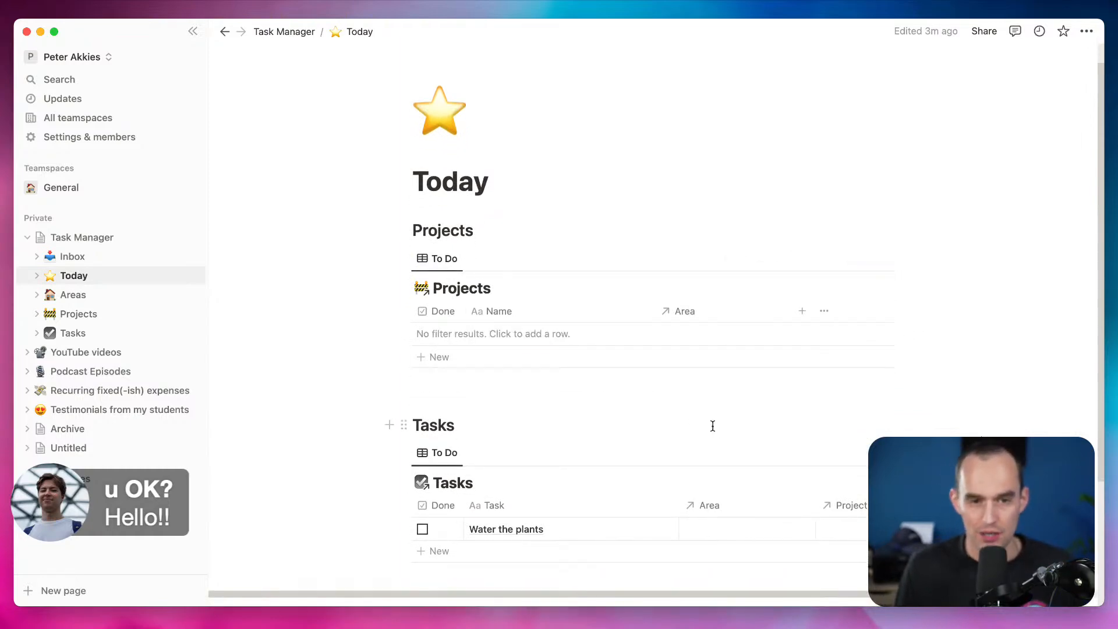
left_click(83, 315)
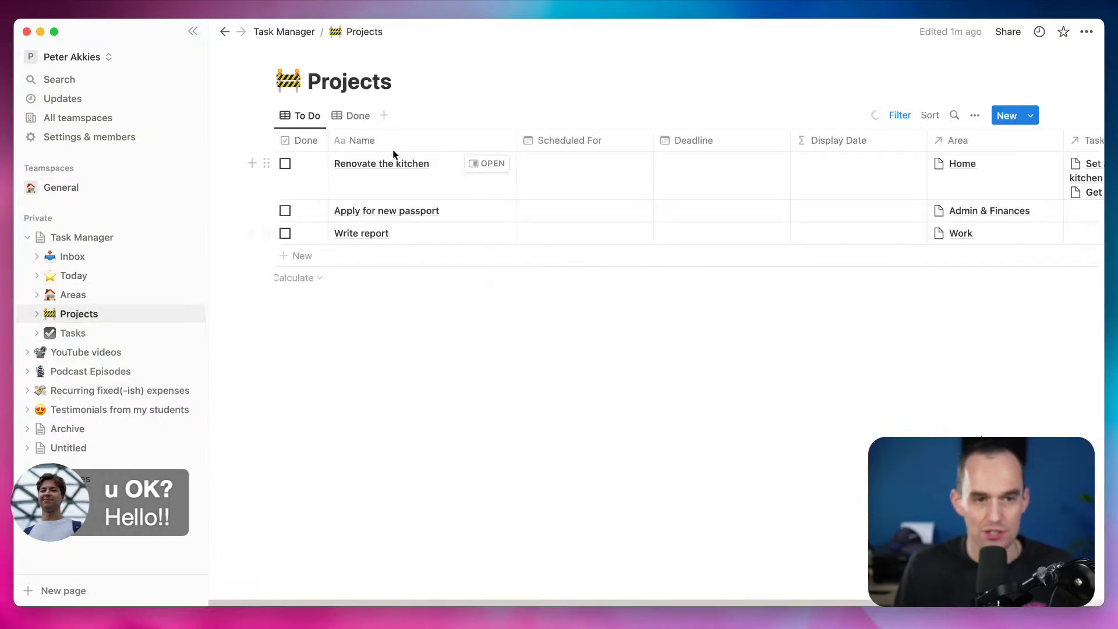
left_click(355, 116)
left_click(285, 163)
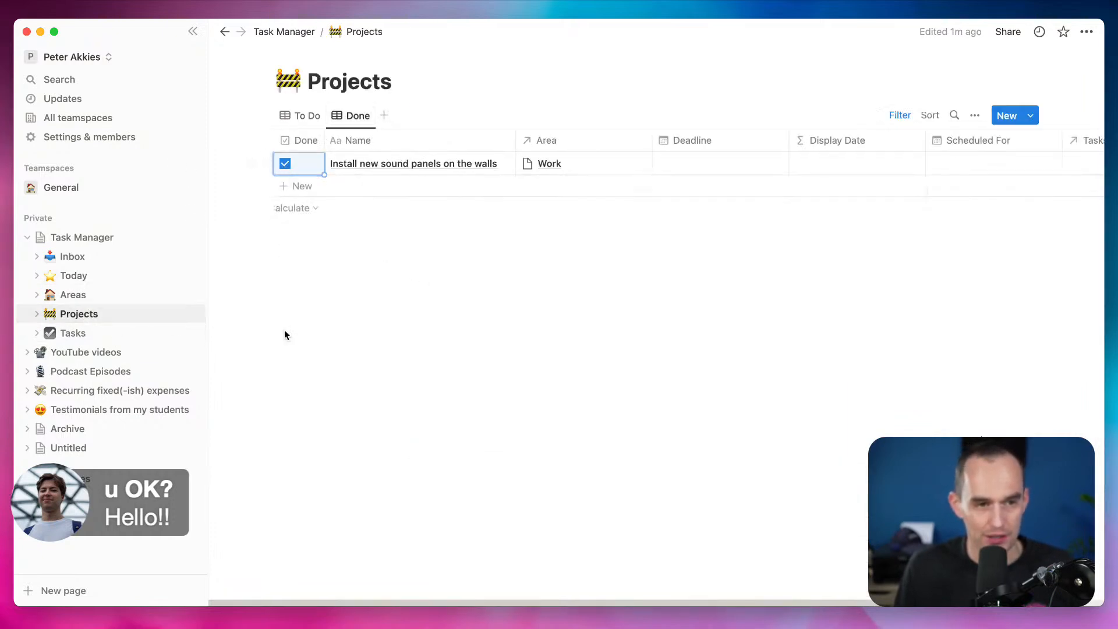
left_click(73, 275)
scroll(704, 338, "down", 3)
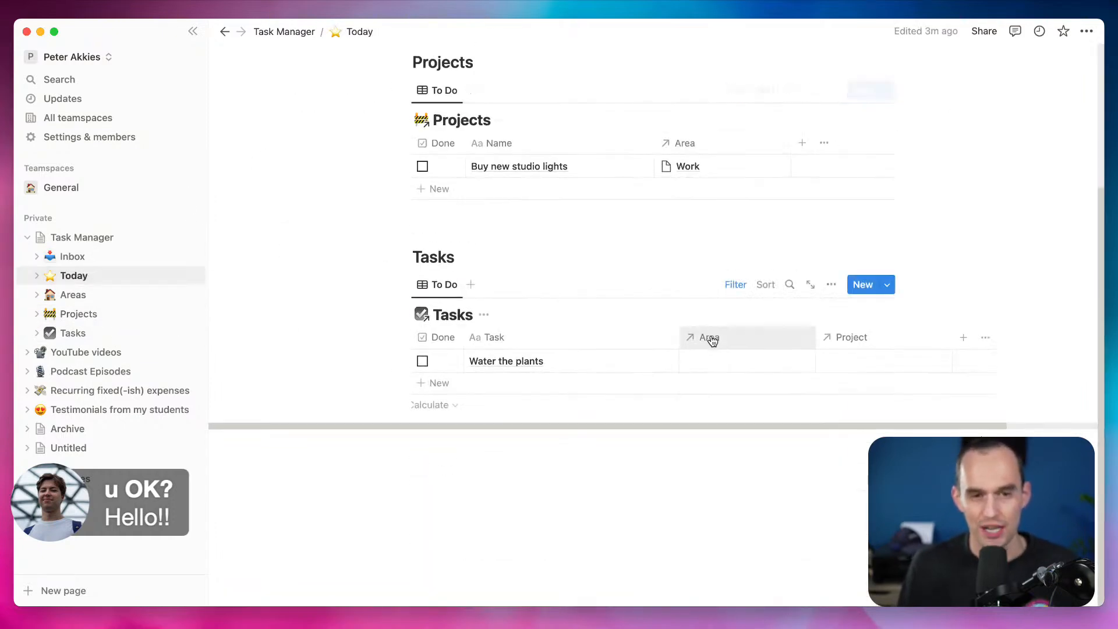
Switch to Things to examine its Anytime list as a reference, and return to the Today page in Notion
scroll(711, 342, "up", 3)
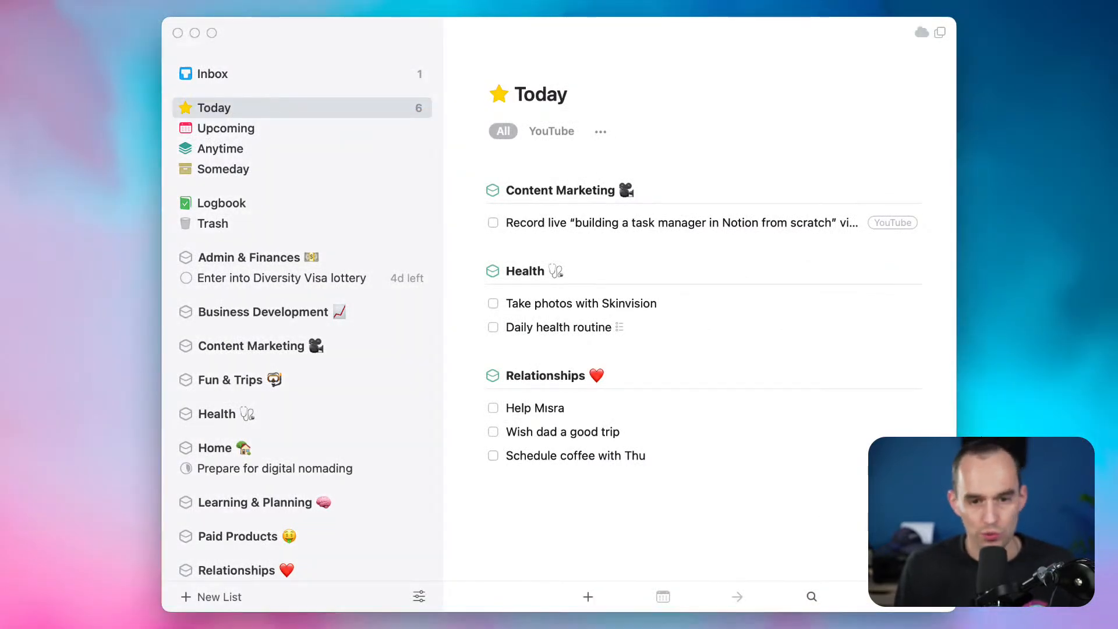
left_click(259, 152)
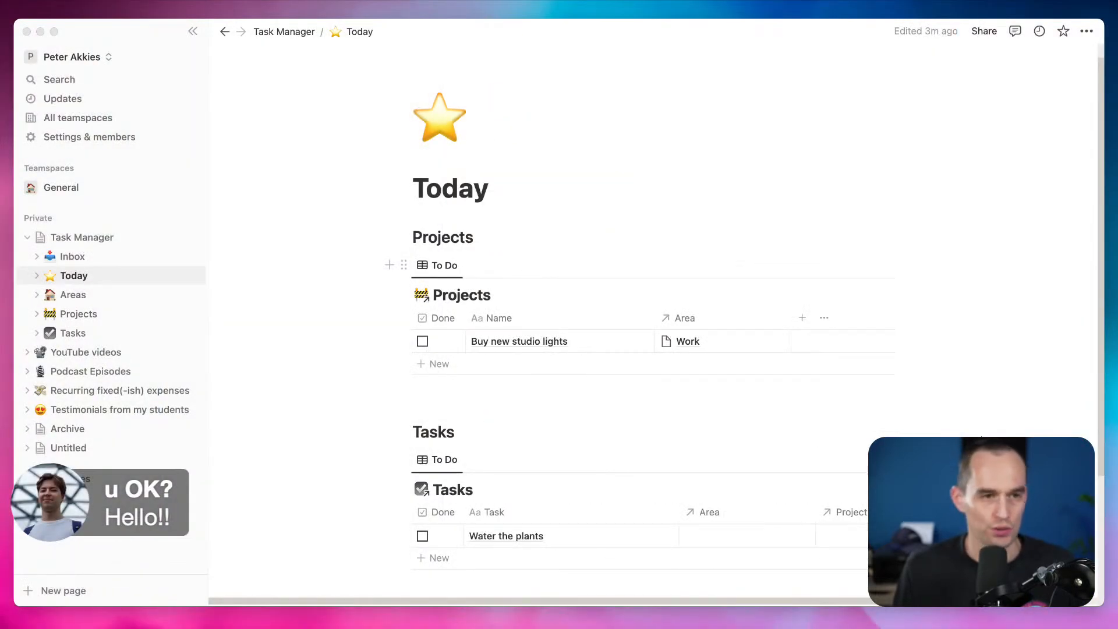
left_click(292, 120)
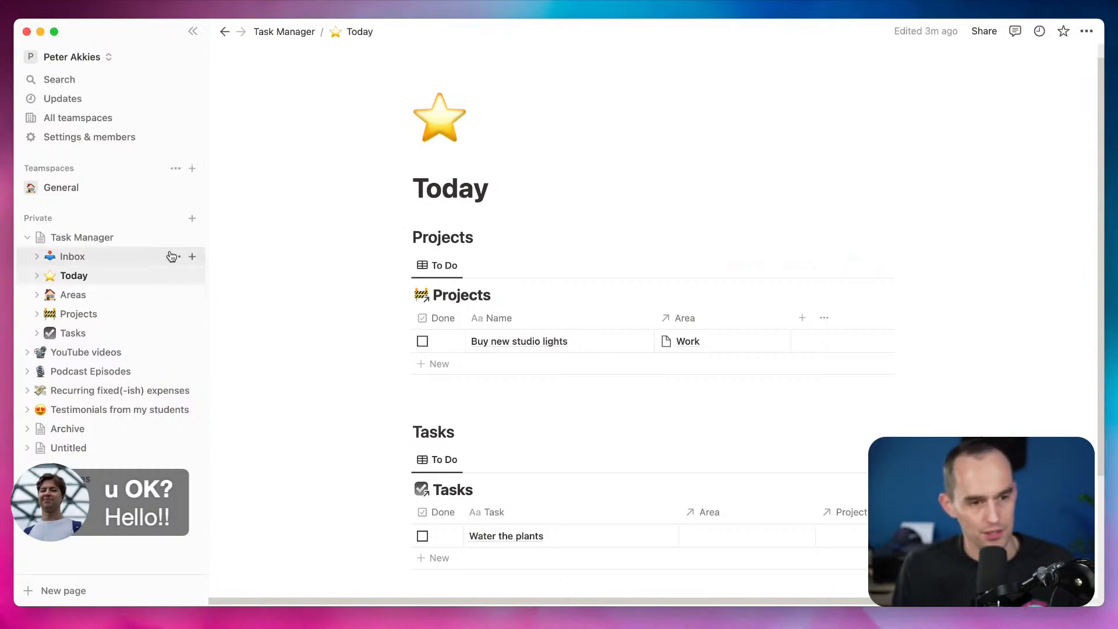
Create an "Anytime" page under Task Manager as a table linked to the Tasks database, copying its To Do view
left_click(192, 237)
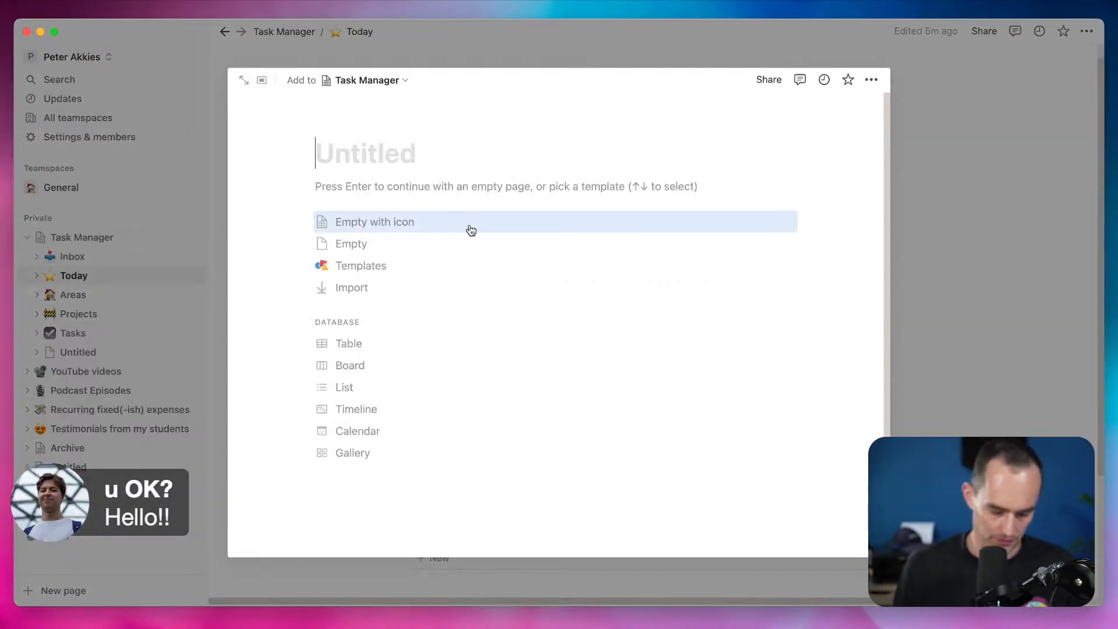
type("Anytime")
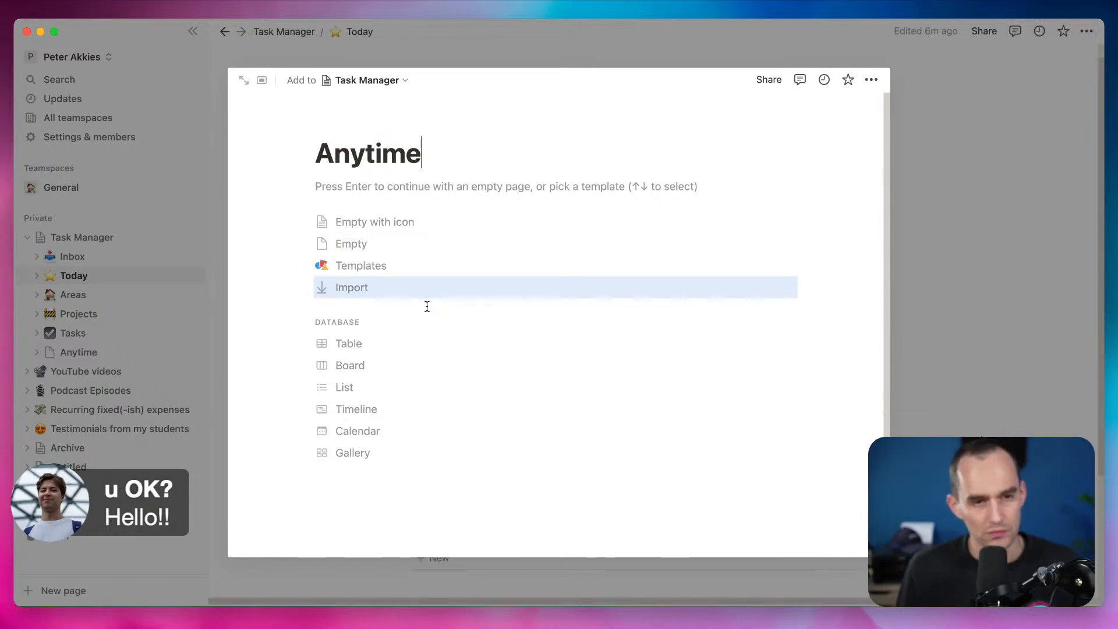
left_click(392, 350)
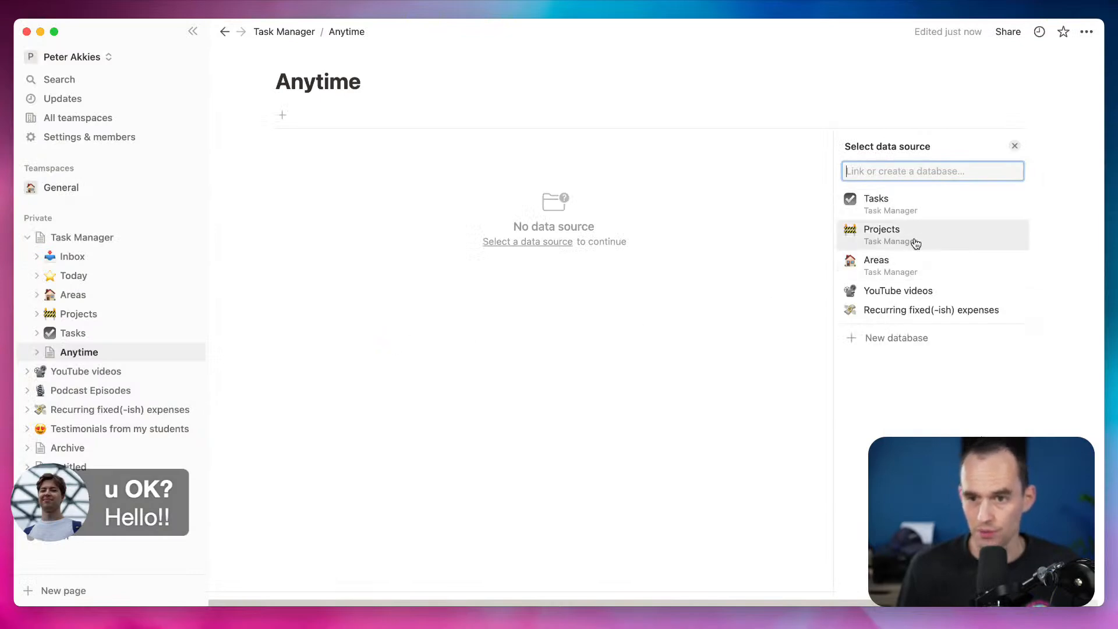
left_click(930, 207)
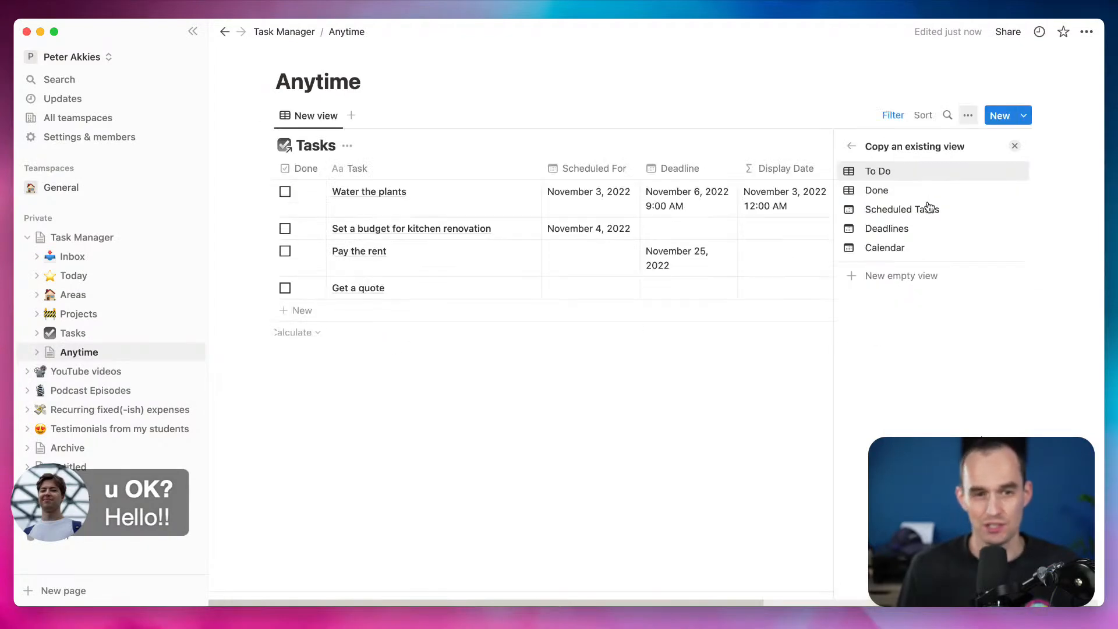
left_click(897, 228)
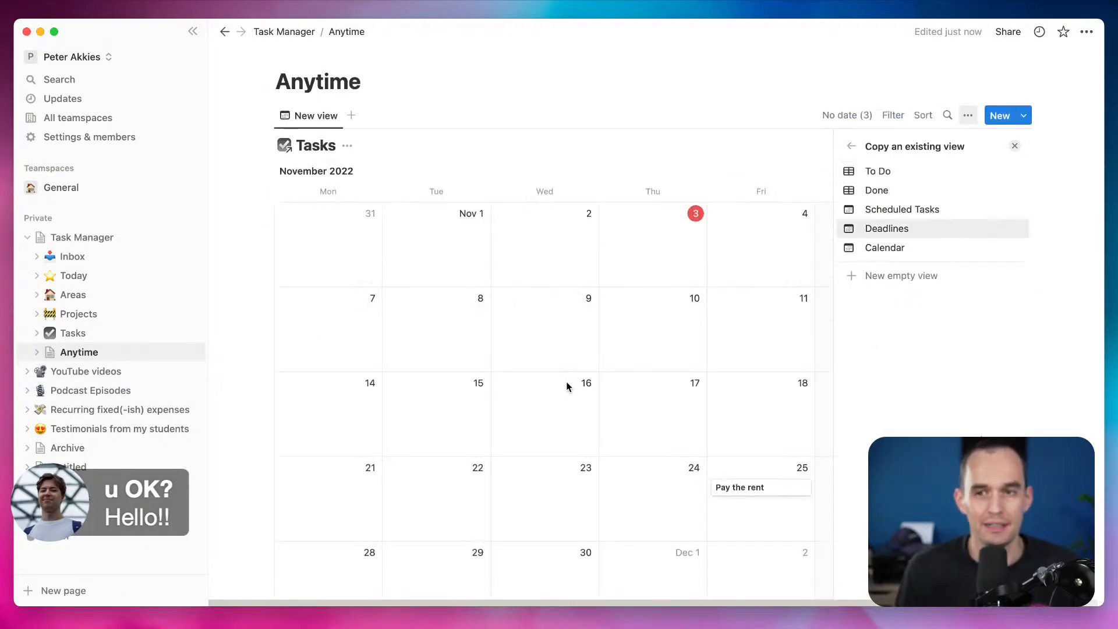
left_click(949, 173)
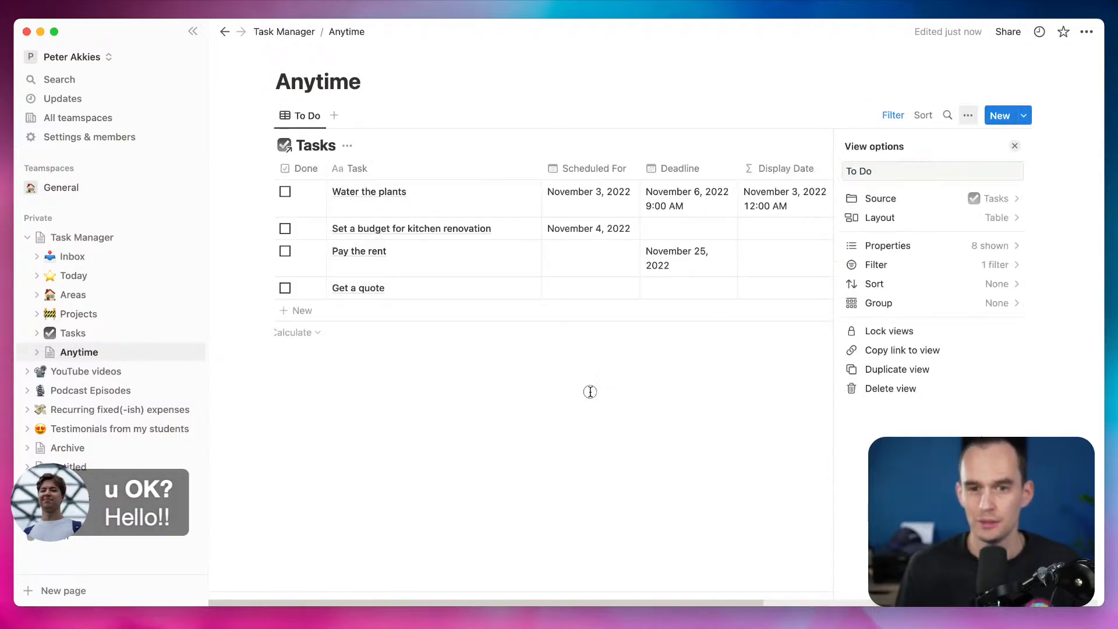
key("Escape")
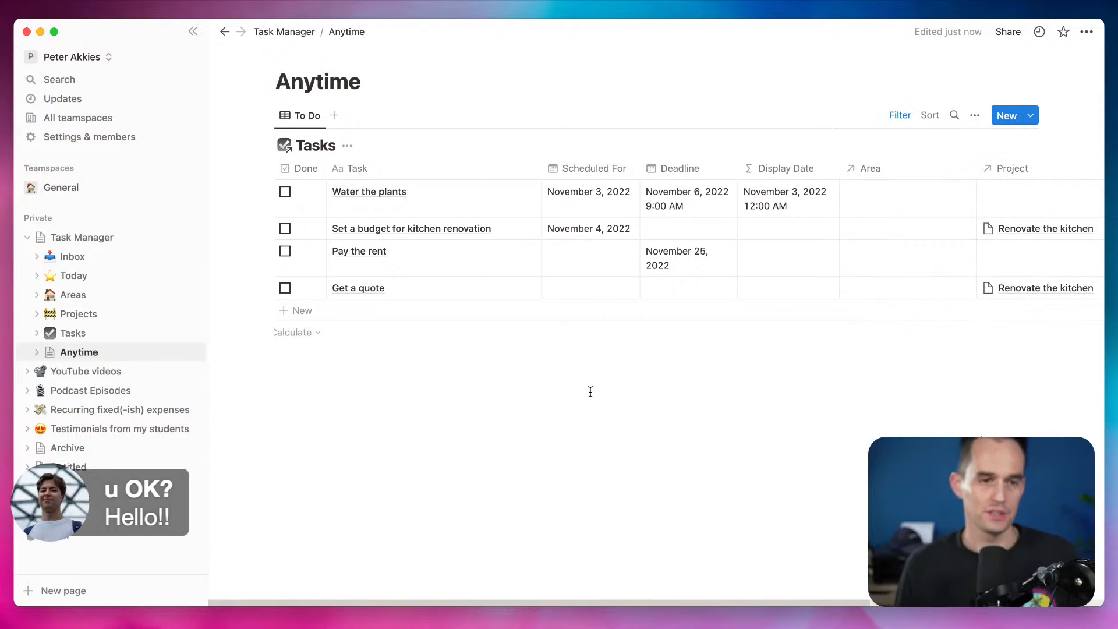
Move the Anytime page between Today and Areas in the page tree and give it a shrug emoji icon
left_click(92, 353)
left_click_drag(92, 355, 96, 290)
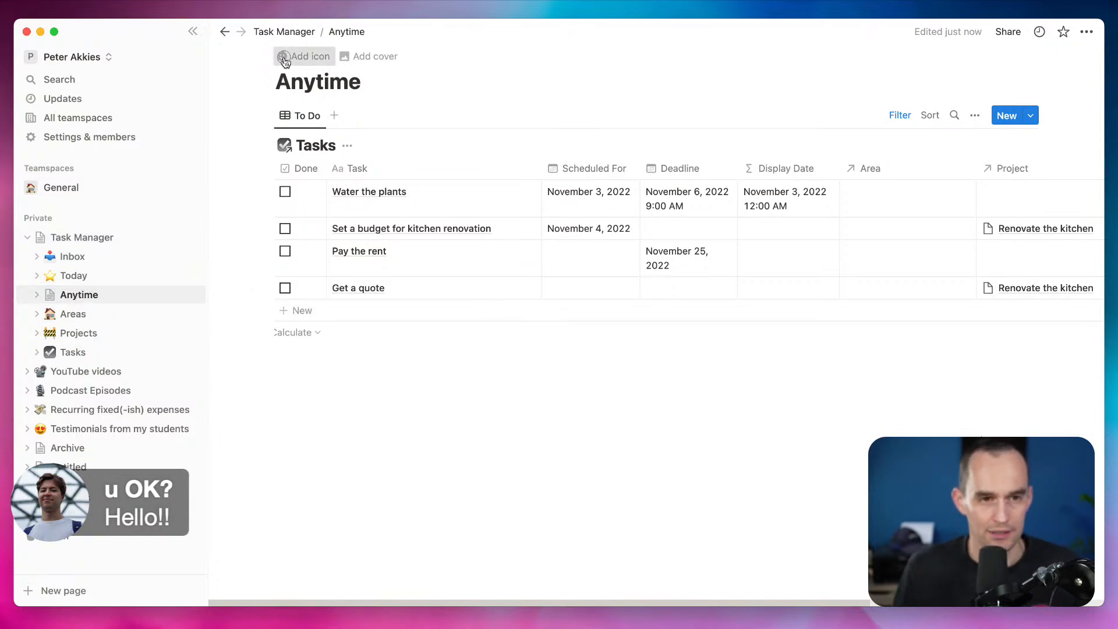
left_click(284, 58)
left_click(288, 82)
type("cl")
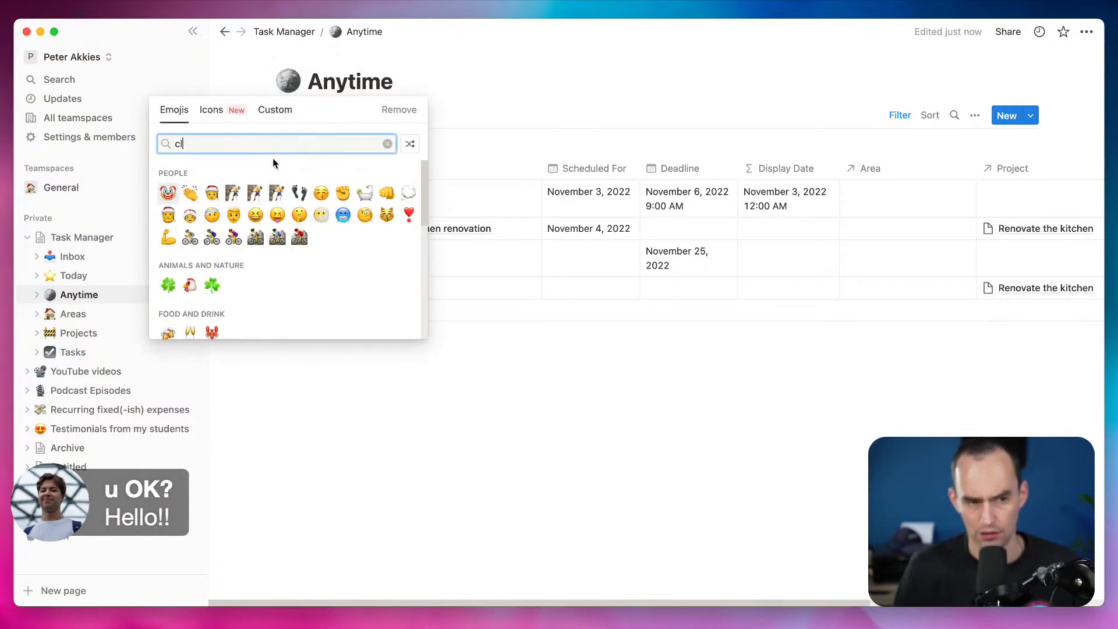
type("ock")
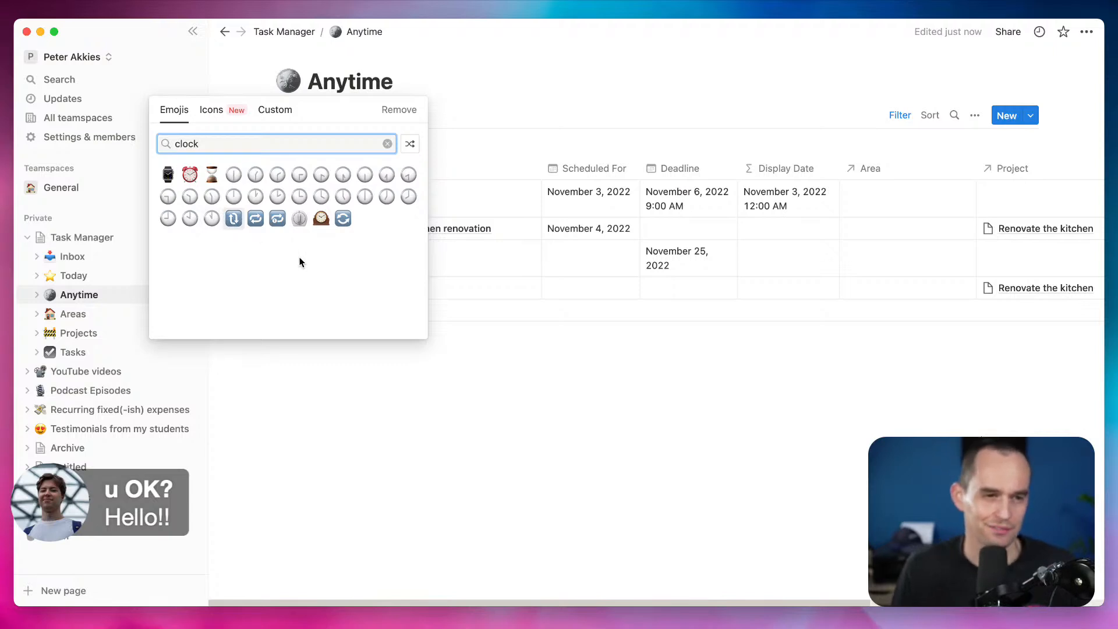
key("super+a")
type("now")
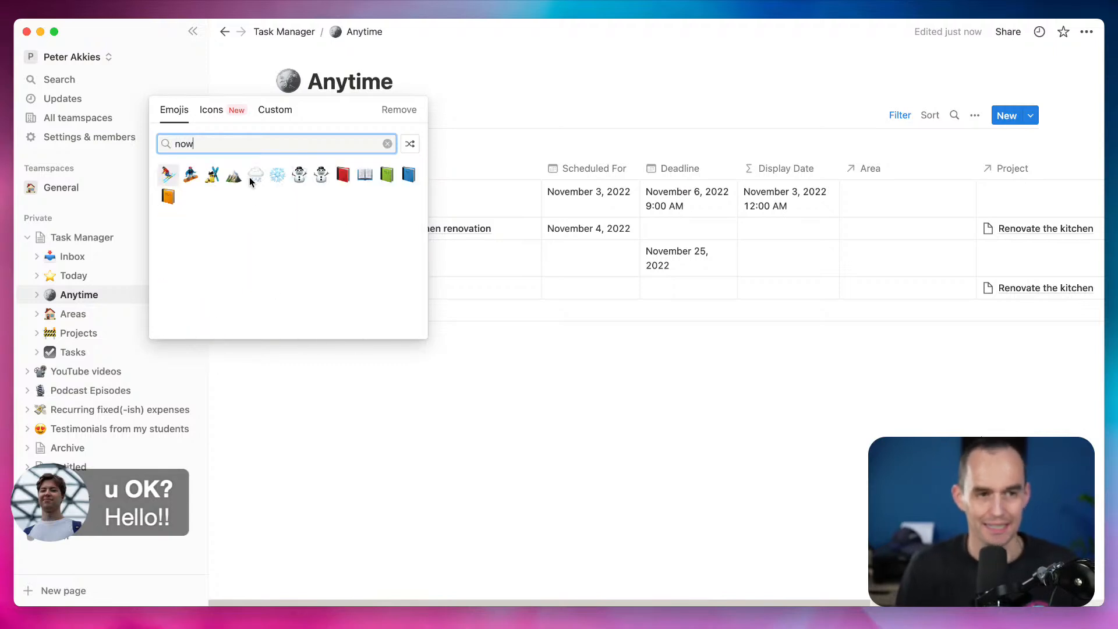
key("super+a")
type("anytime")
key("super+a")
type("shrug")
left_click(212, 177)
left_click(176, 196)
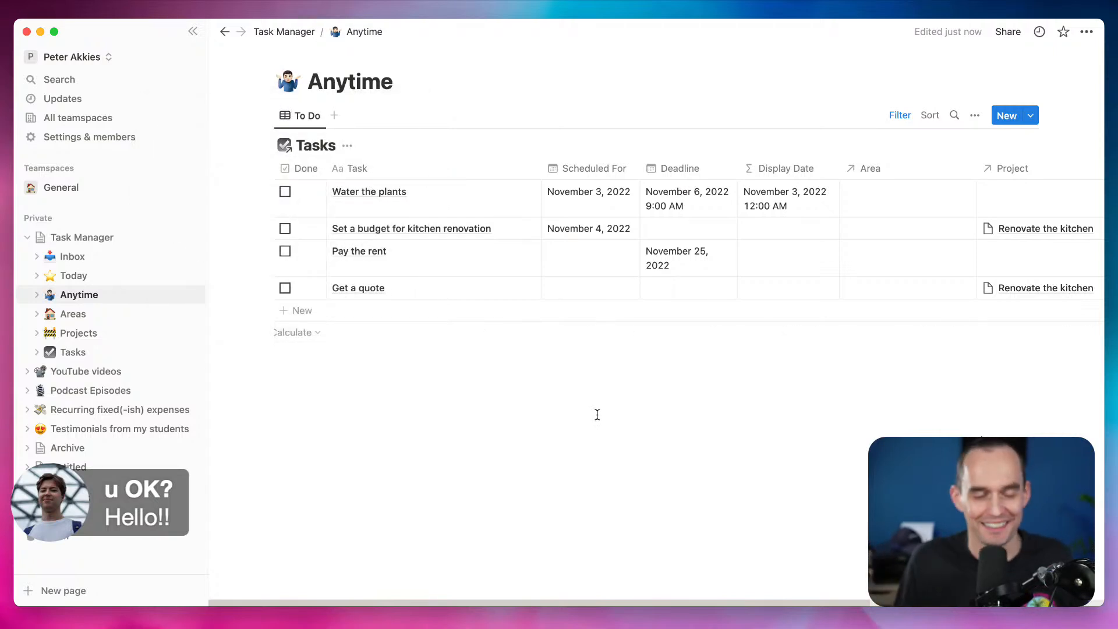
Add an advanced filter to the Anytime page's Tasks view where Scheduled For is empty
left_click(898, 116)
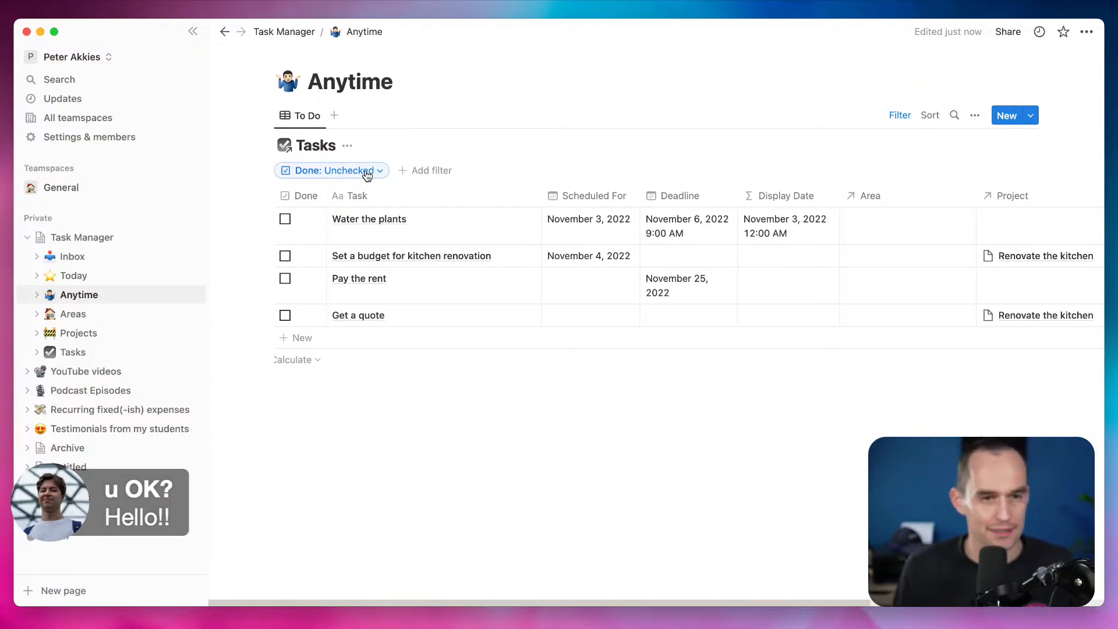
left_click(427, 172)
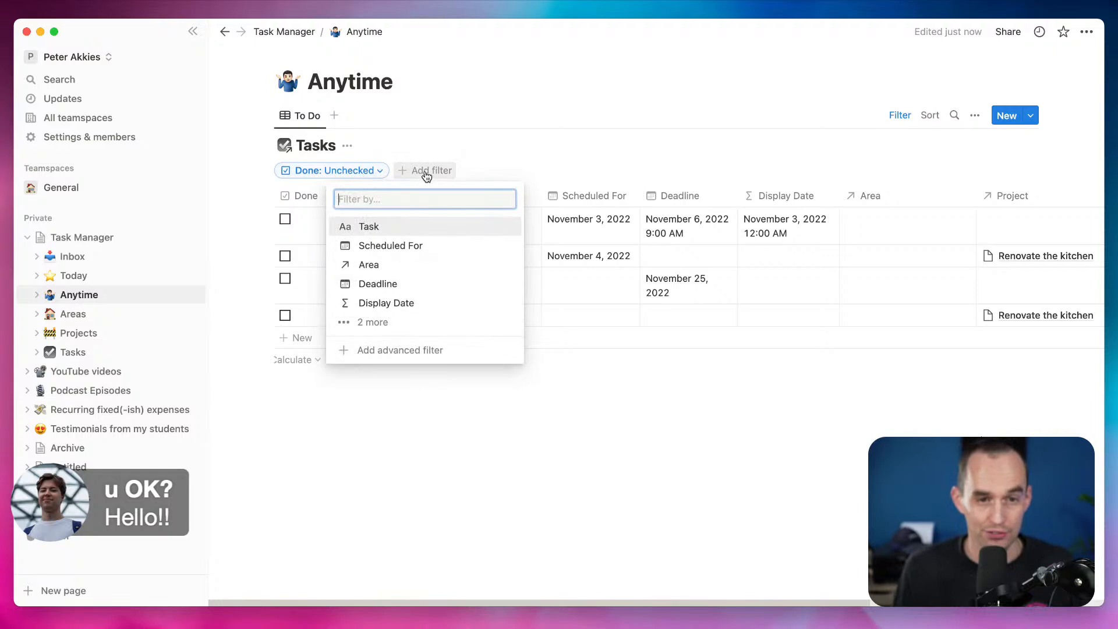
left_click(394, 323)
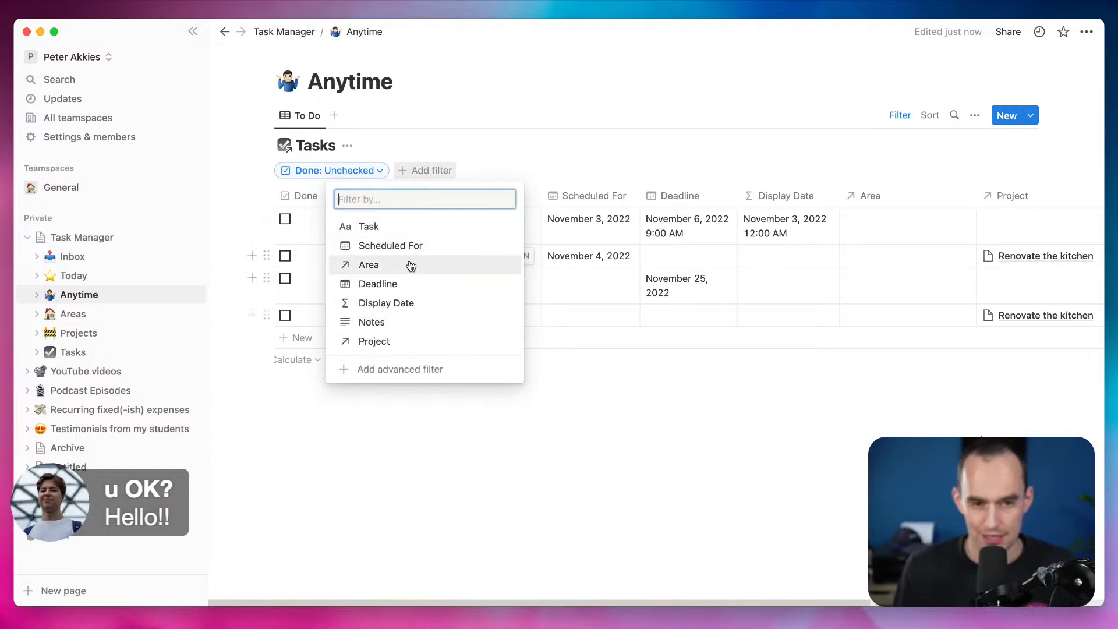
left_click(409, 245)
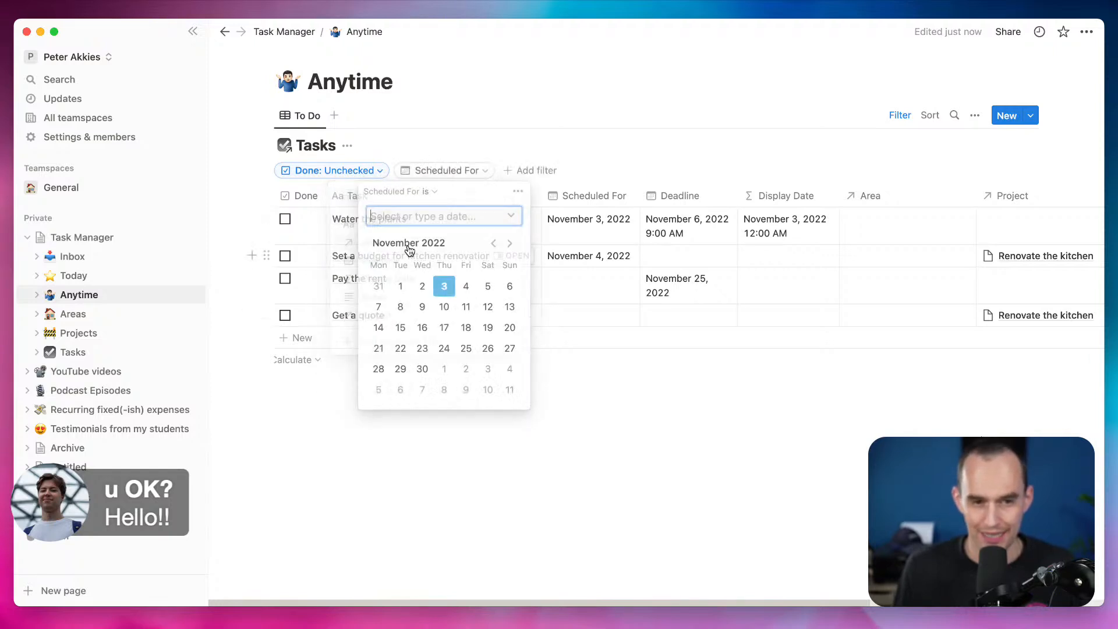
left_click(457, 170)
left_click(486, 170)
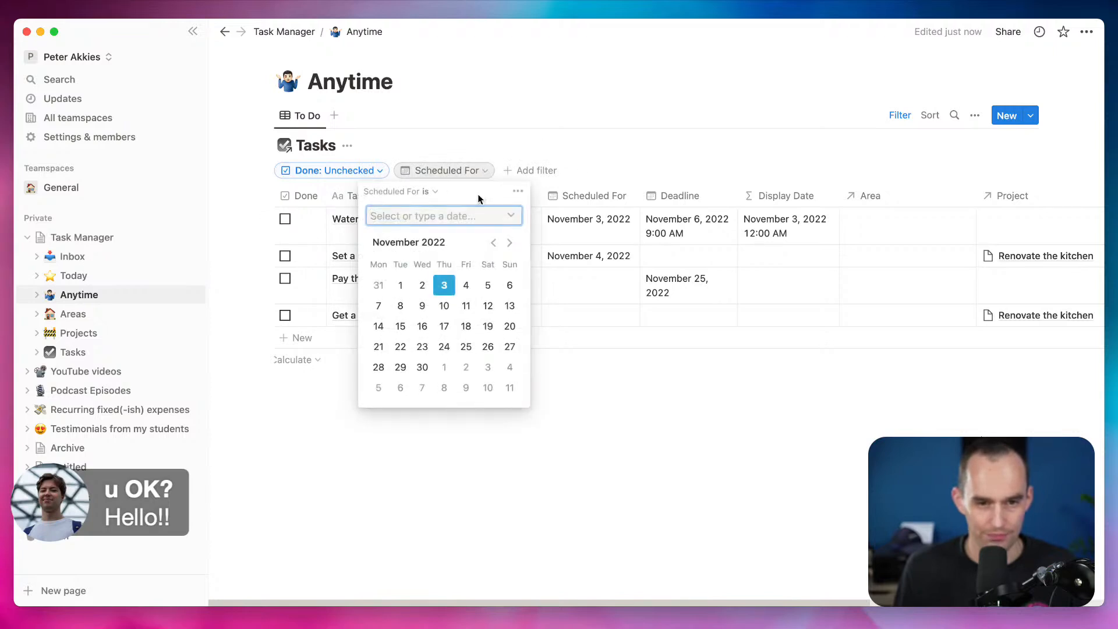
left_click(519, 191)
left_click(559, 215)
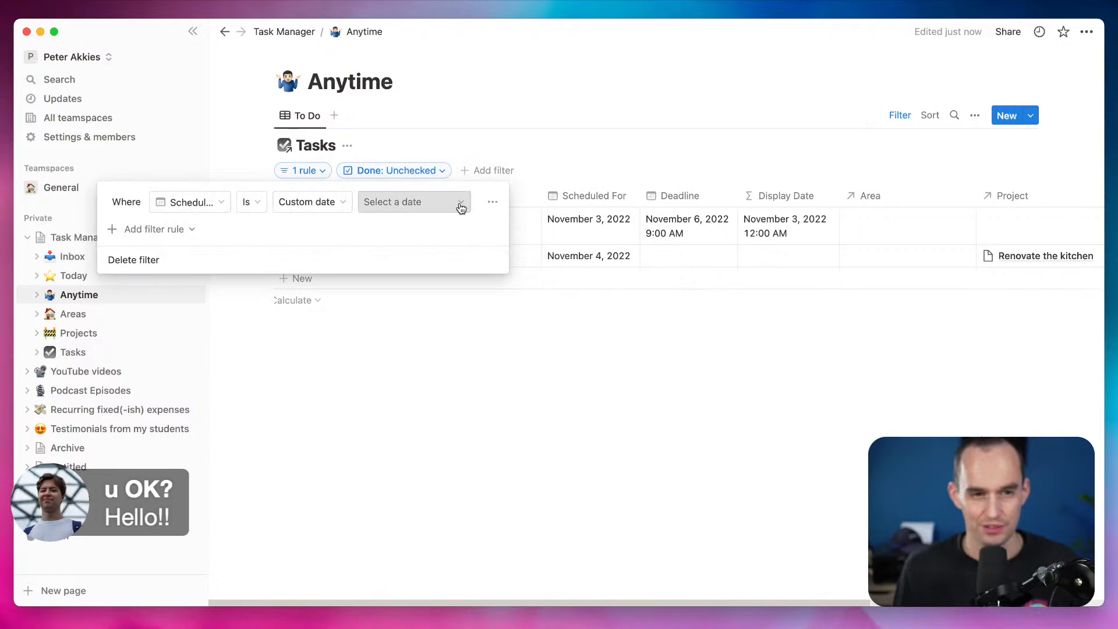
left_click(305, 203)
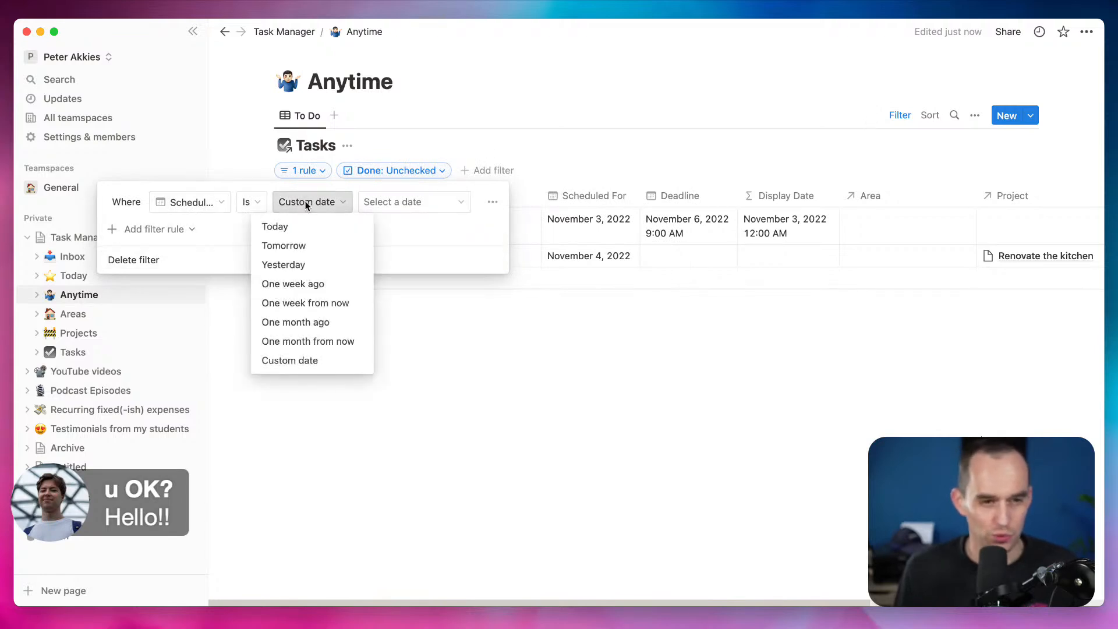
left_click(259, 203)
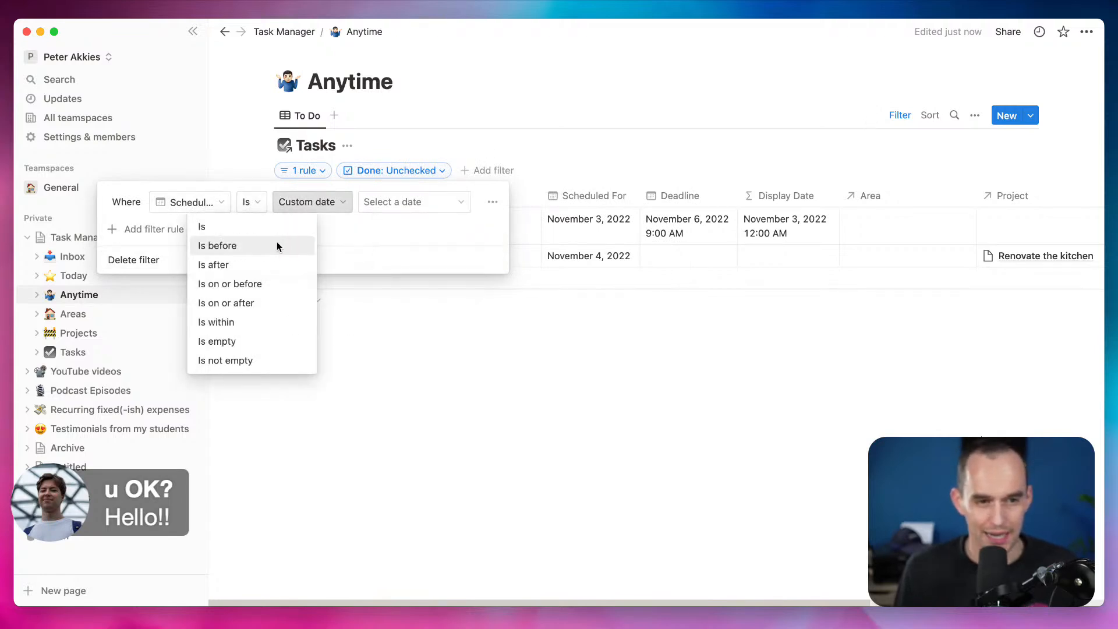
left_click(259, 341)
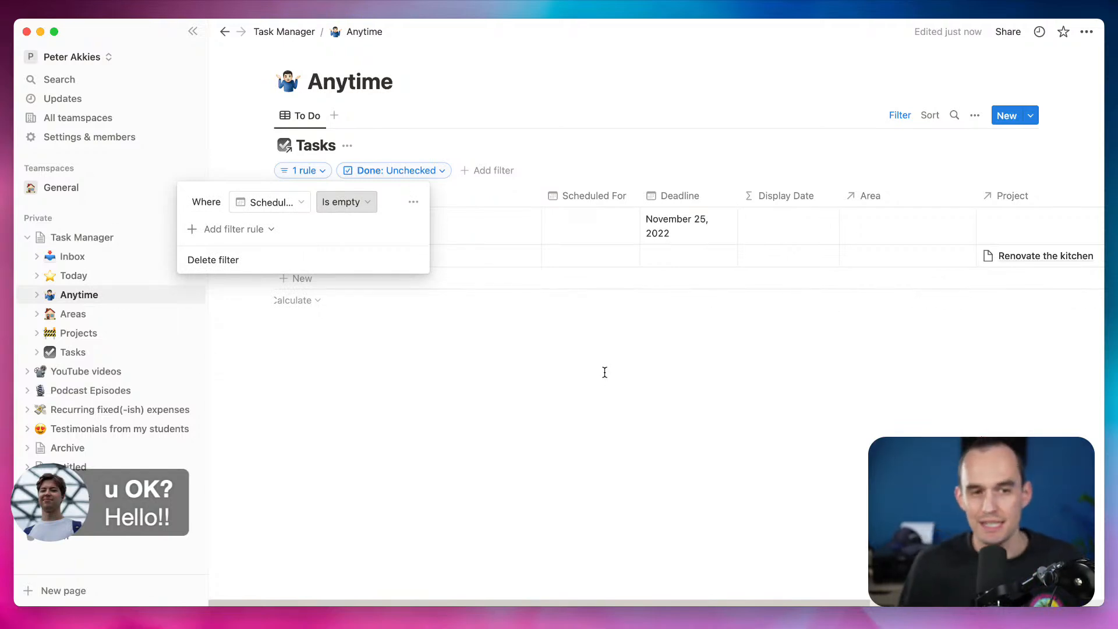
Add a second rule to the advanced filter, joined with Or, where Scheduled For is today
left_click(217, 229)
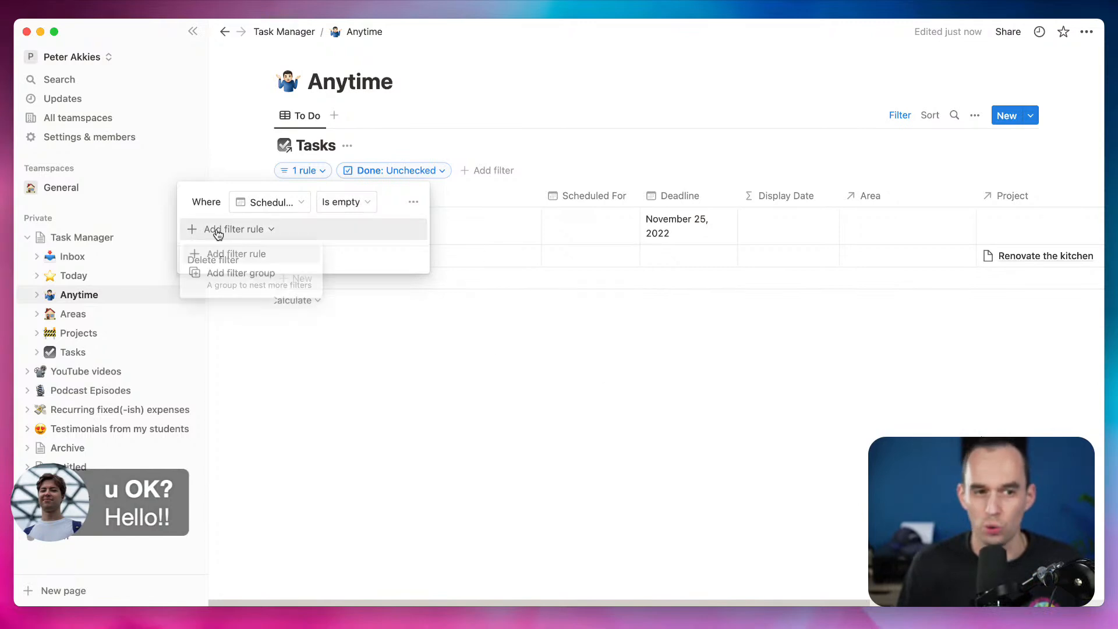
left_click(221, 253)
left_click(201, 229)
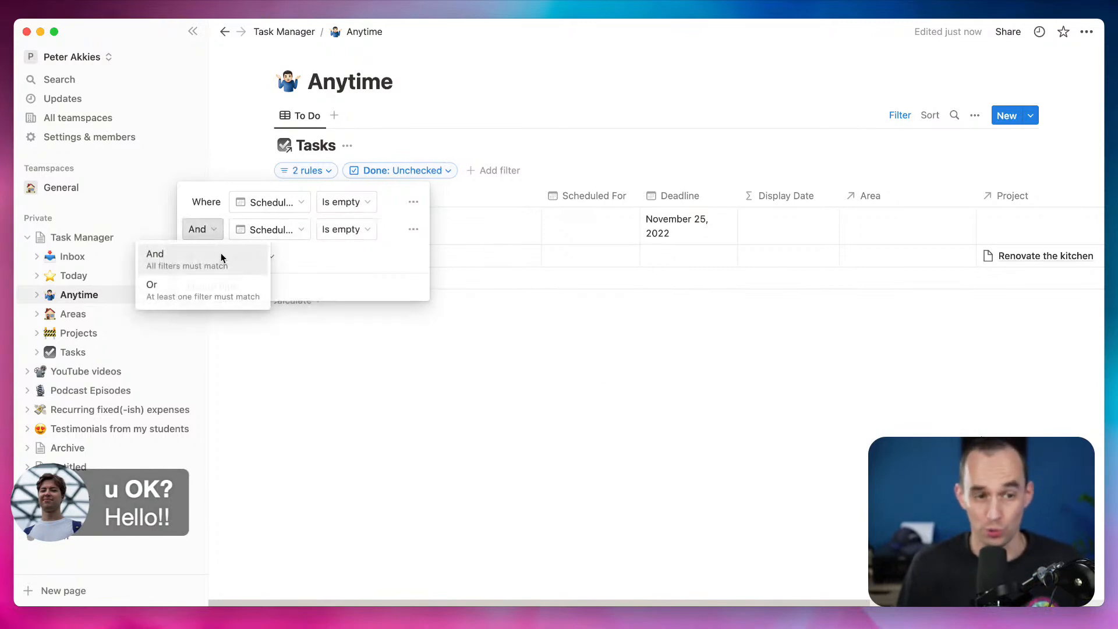
left_click(213, 282)
left_click(342, 229)
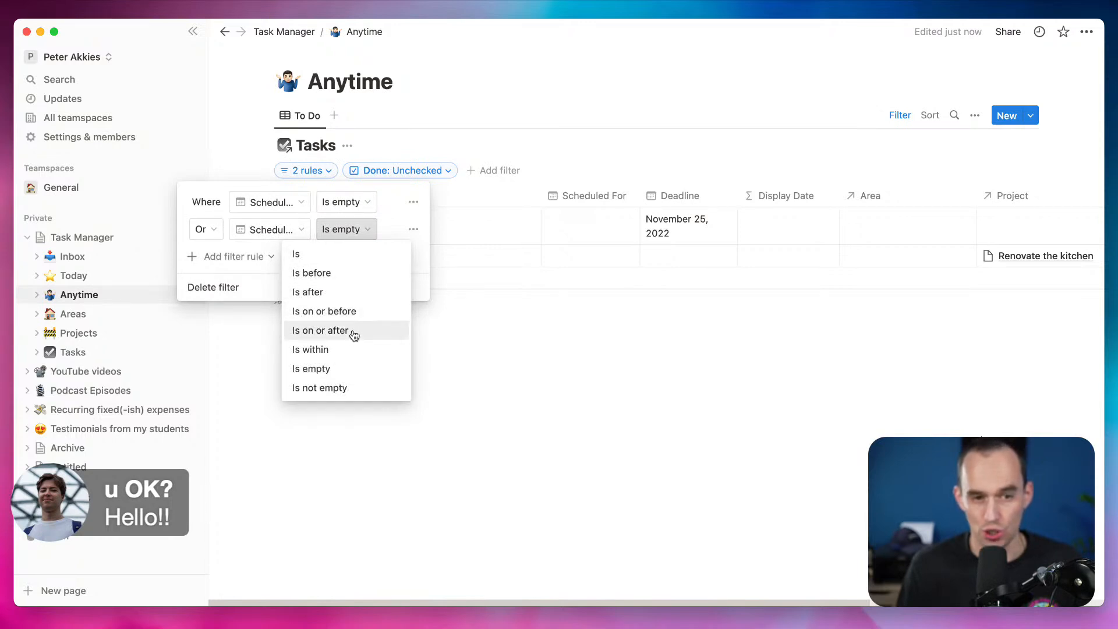
left_click(342, 256)
left_click(332, 233)
left_click(314, 256)
left_click(596, 411)
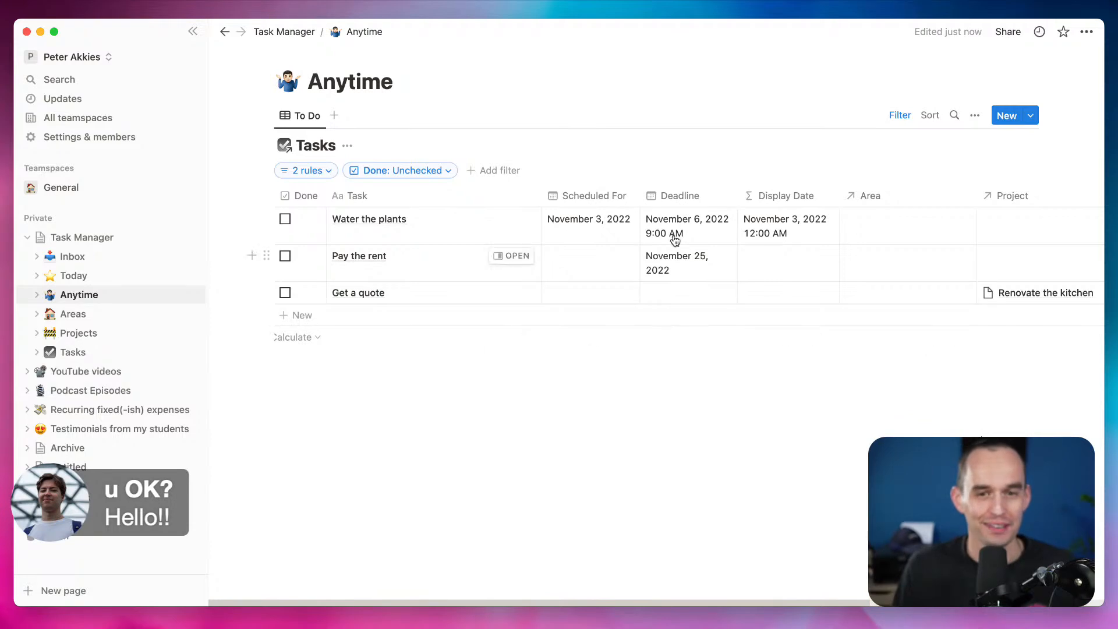
Hide the Scheduled For column in the Anytime page's Tasks view
left_click(600, 197)
left_click(614, 364)
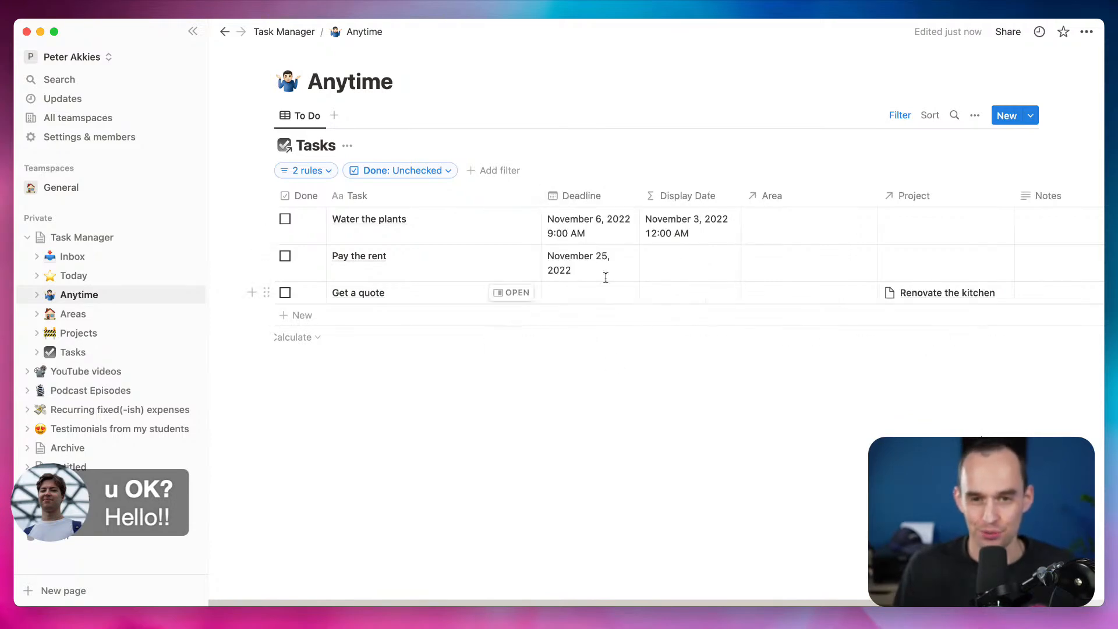
left_click(599, 199)
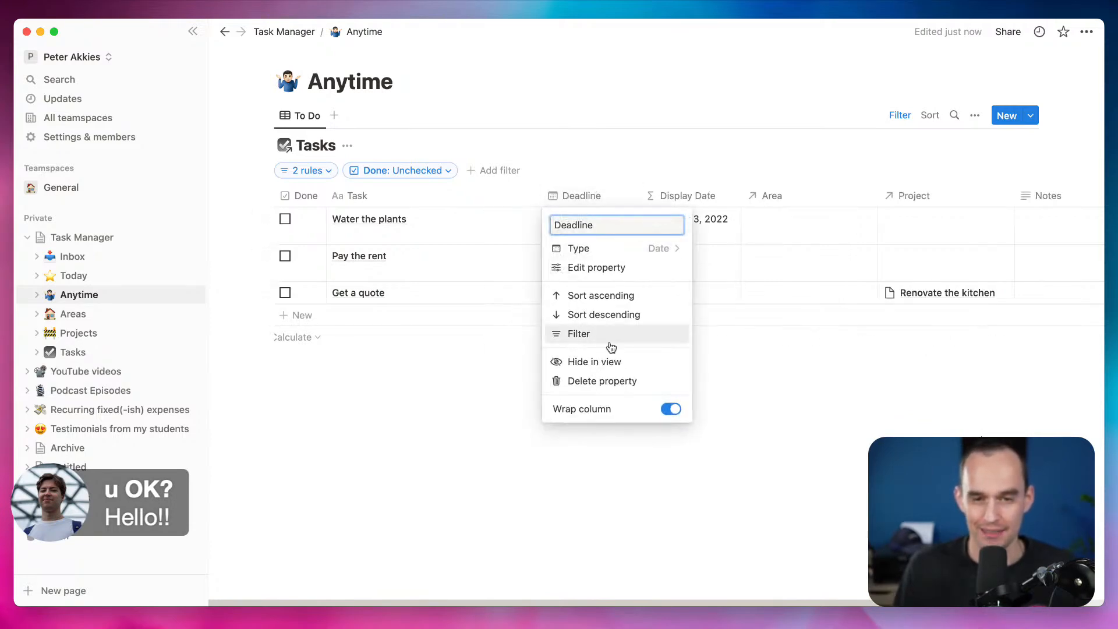
left_click(612, 364)
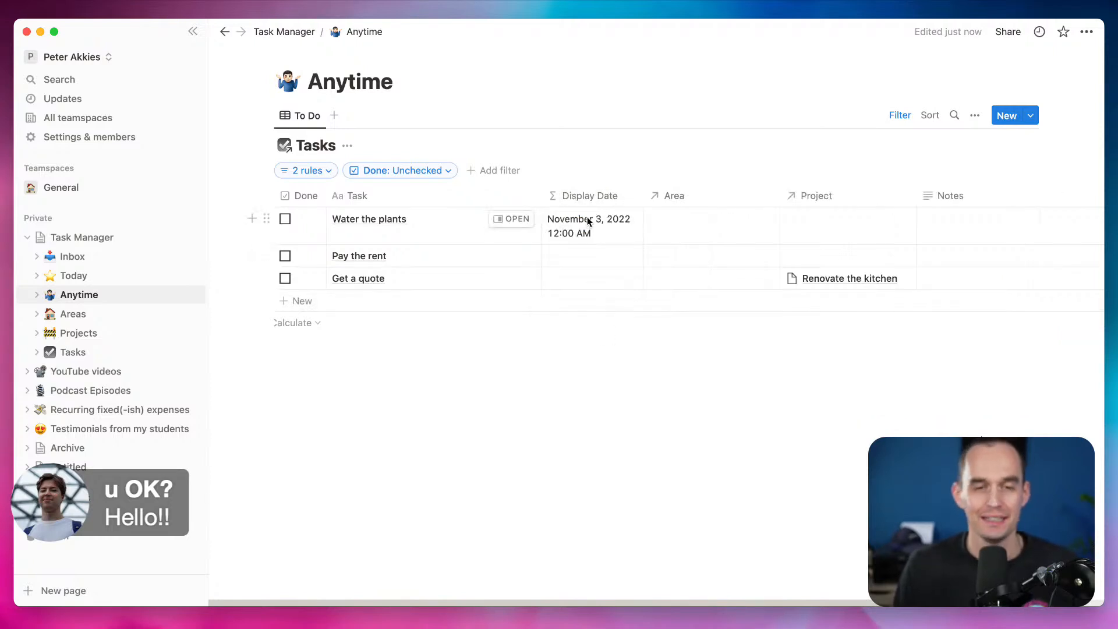
key("super+z")
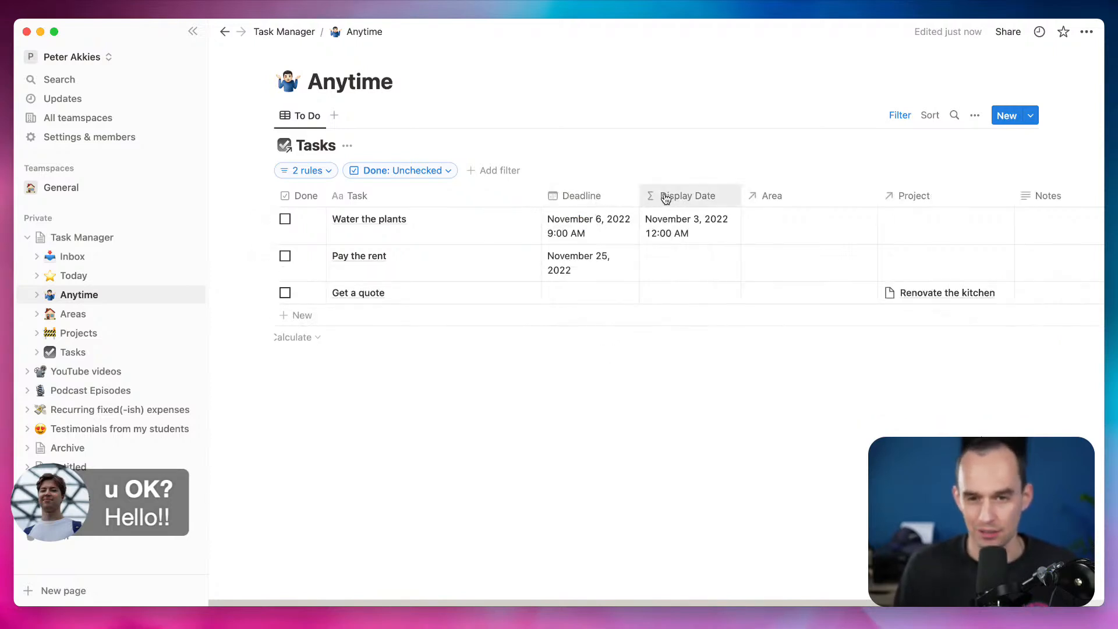
Hide the Display Date column in the Anytime page's Tasks view
left_click(689, 201)
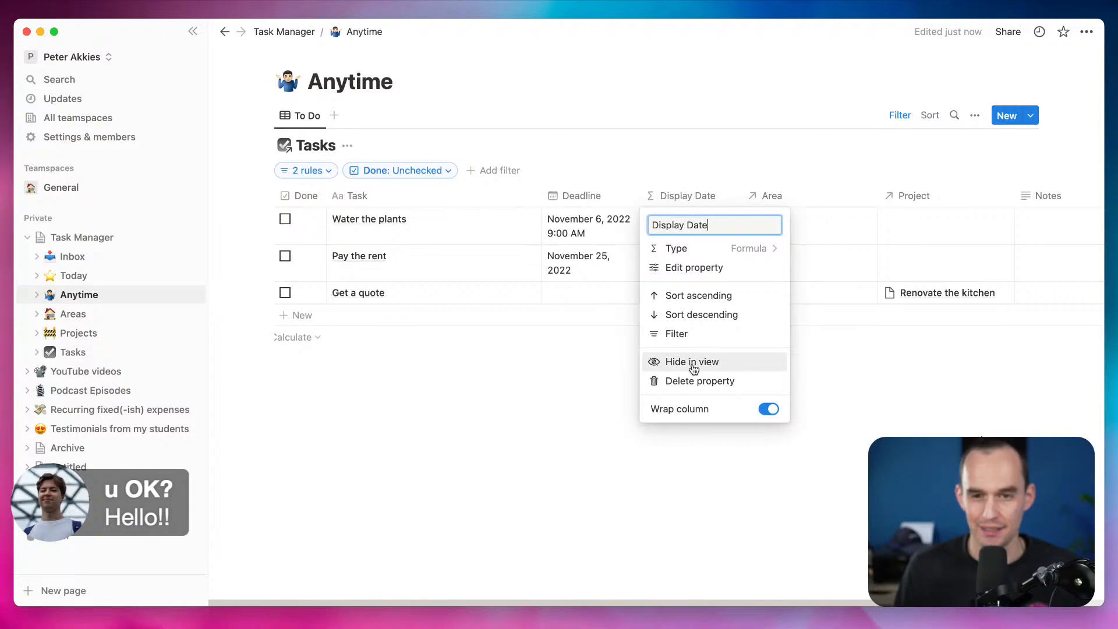
left_click(692, 364)
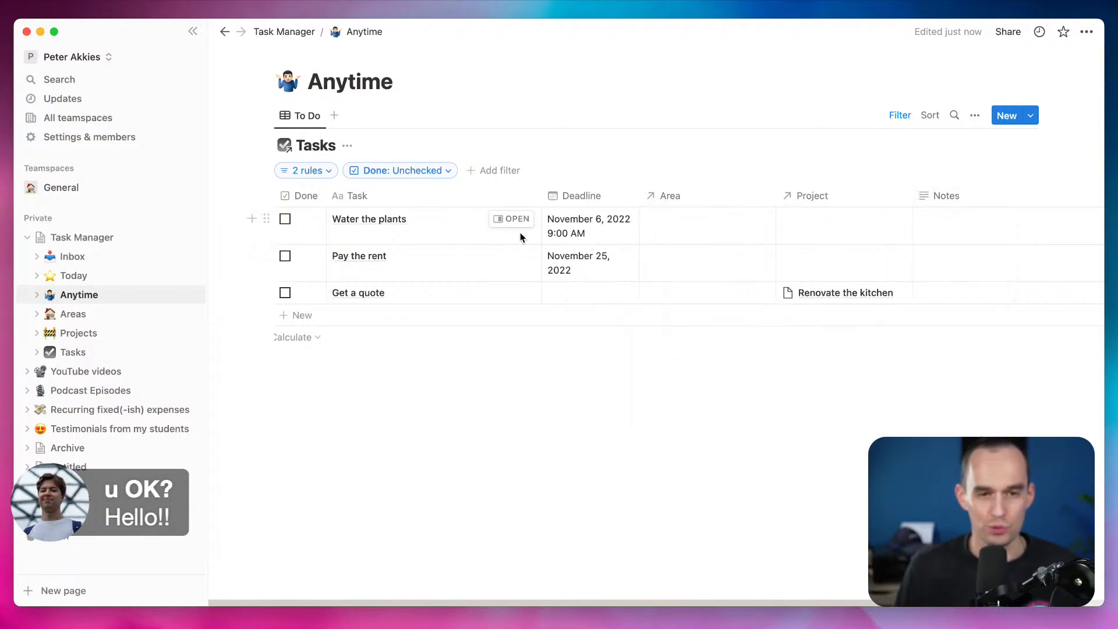
Open the "Water the plants" task and view it as a center peek and as a full page
left_click(511, 219)
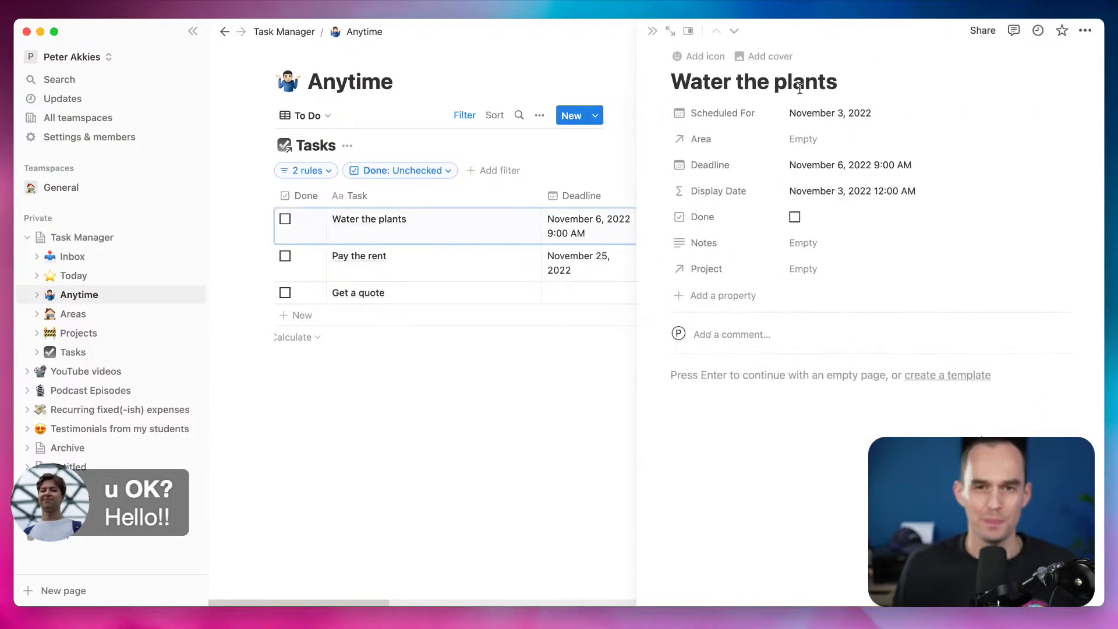
left_click(688, 31)
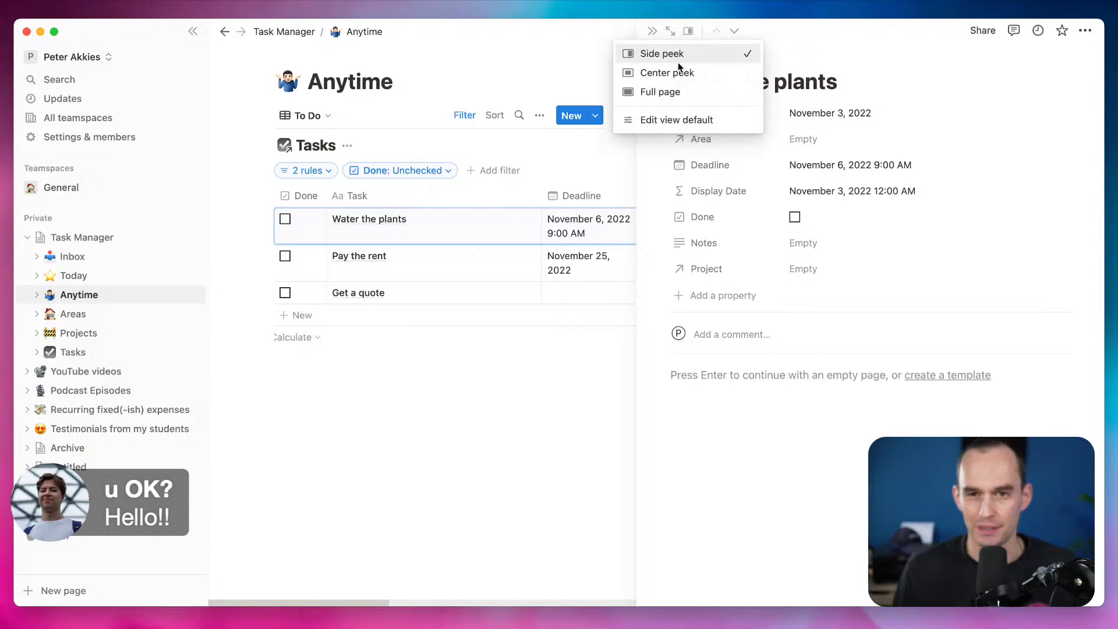
left_click(677, 76)
left_click(262, 79)
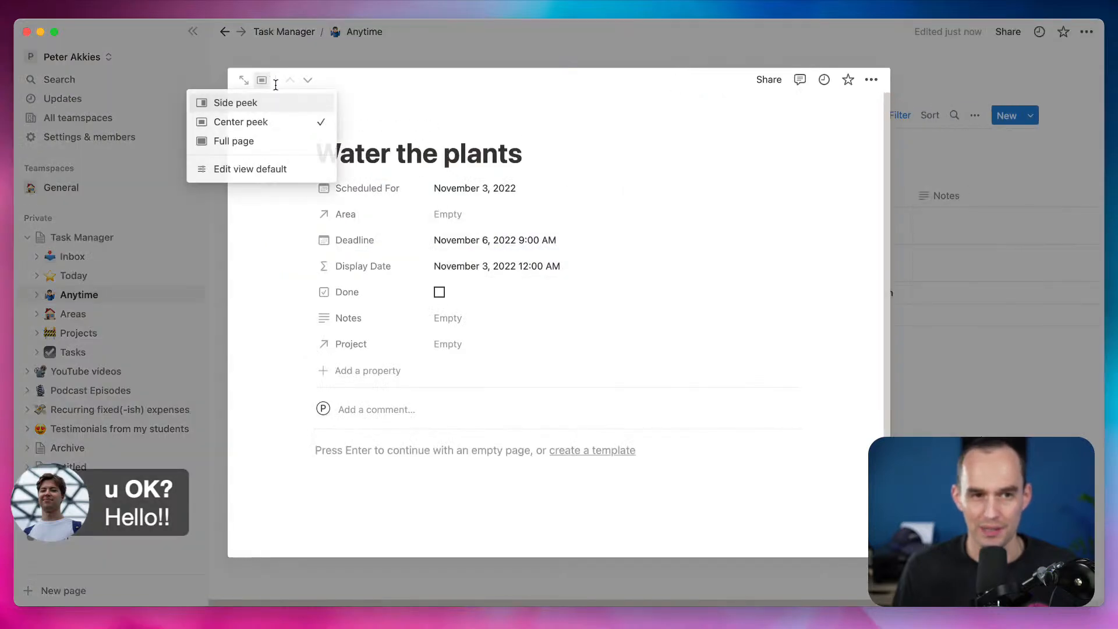
left_click(274, 140)
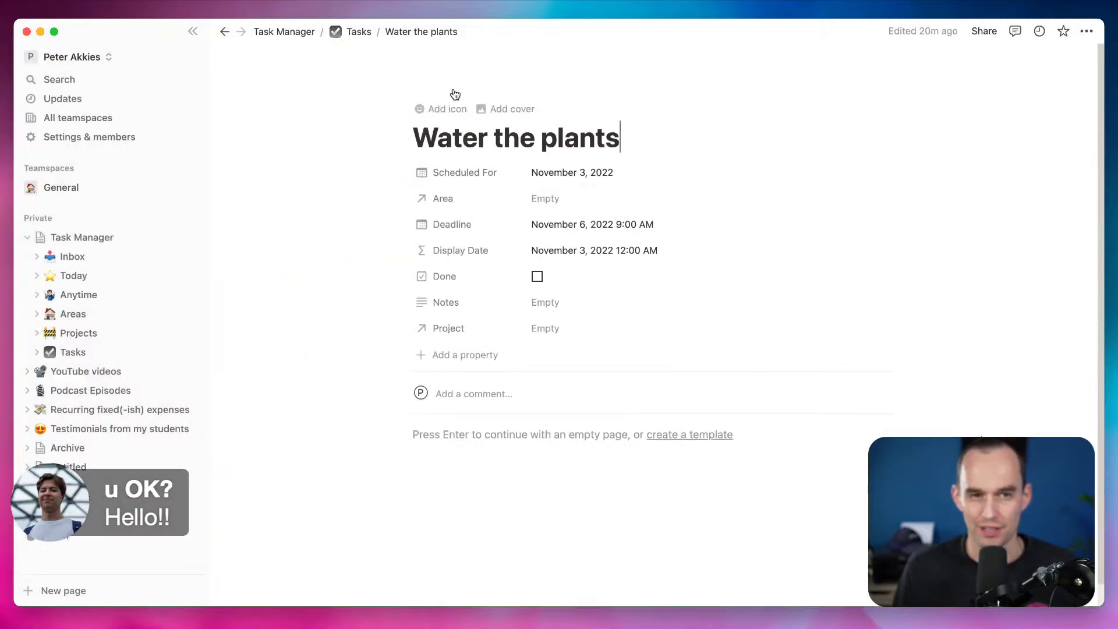
Return to the Tasks database and view the "Water the plants" task as a side peek
left_click(358, 31)
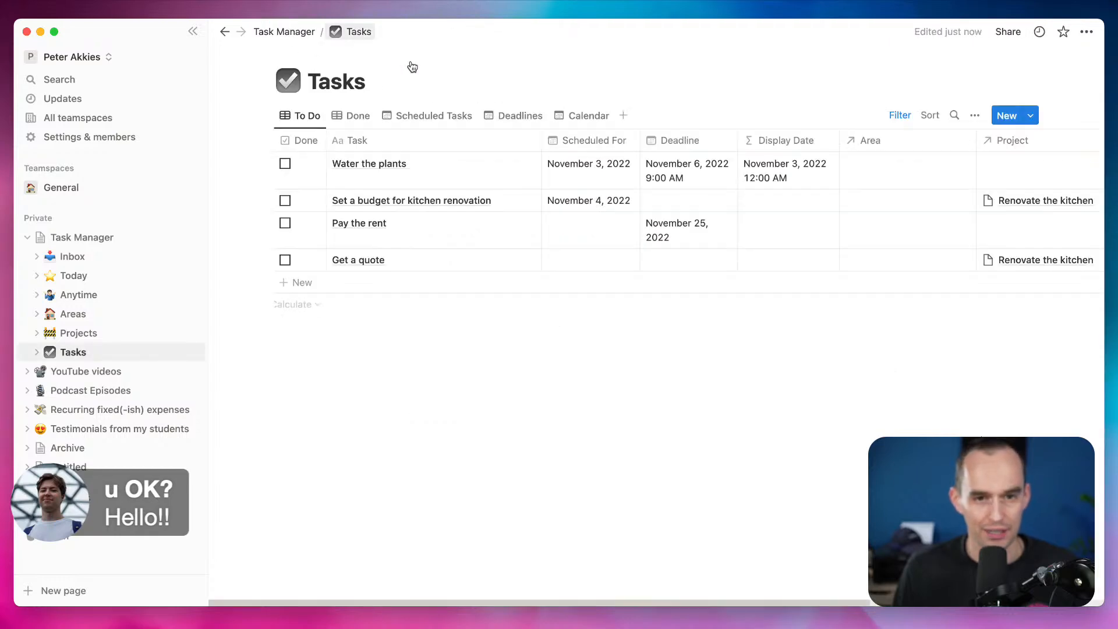
left_click(515, 165)
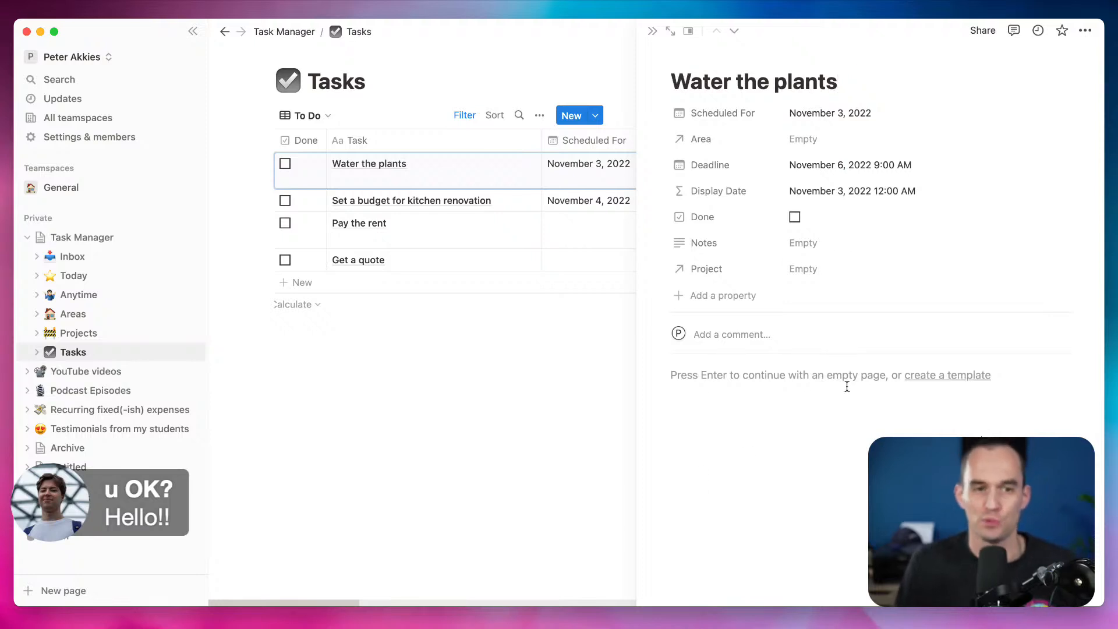
left_click(502, 400)
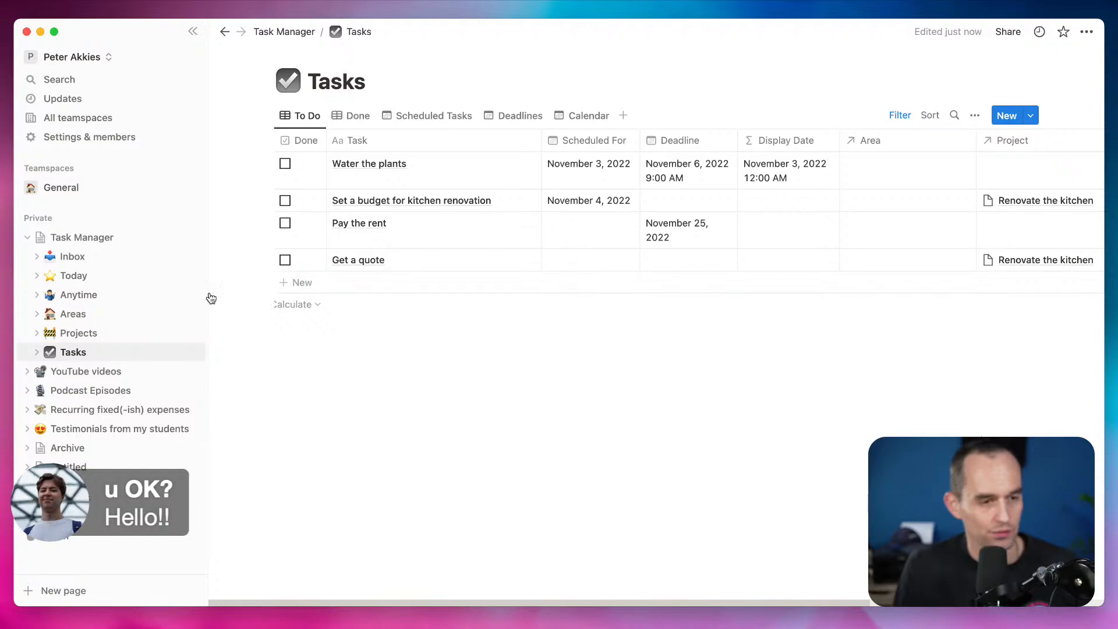
Compare the Anytime page with the Tasks database, checking the scheduled date of "Water the plants" in its date picker and the Calendar view
left_click(99, 301)
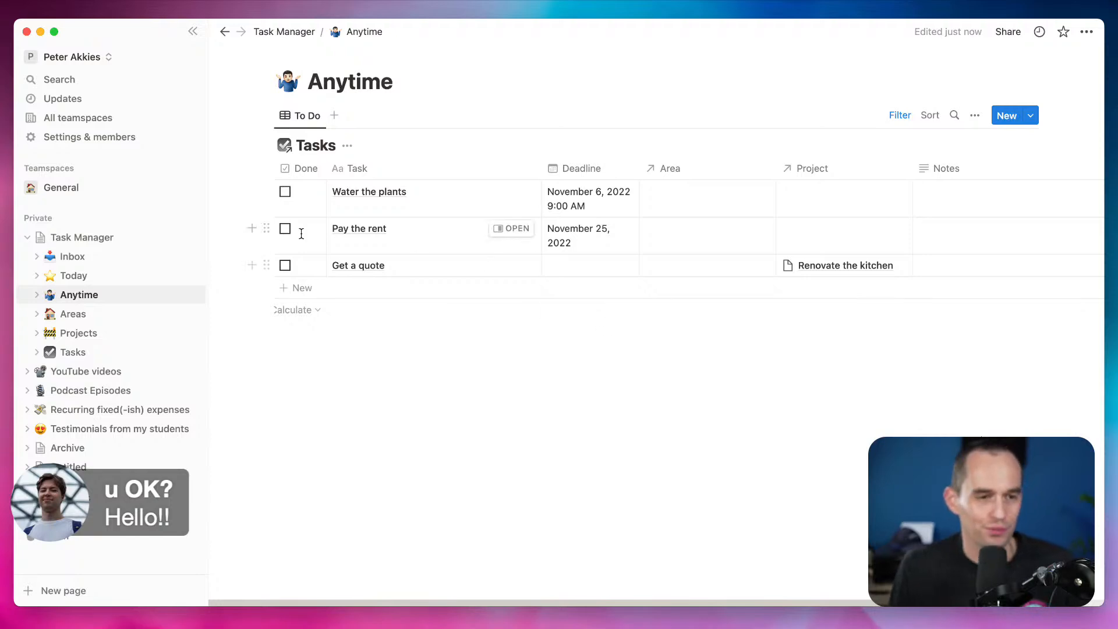
left_click(71, 352)
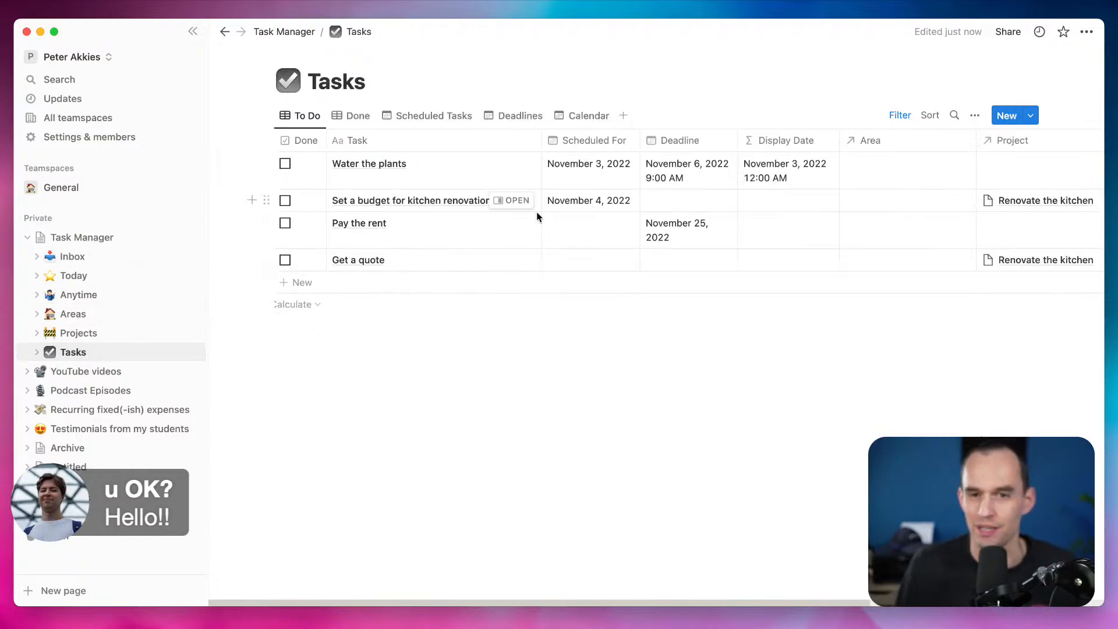
left_click(606, 168)
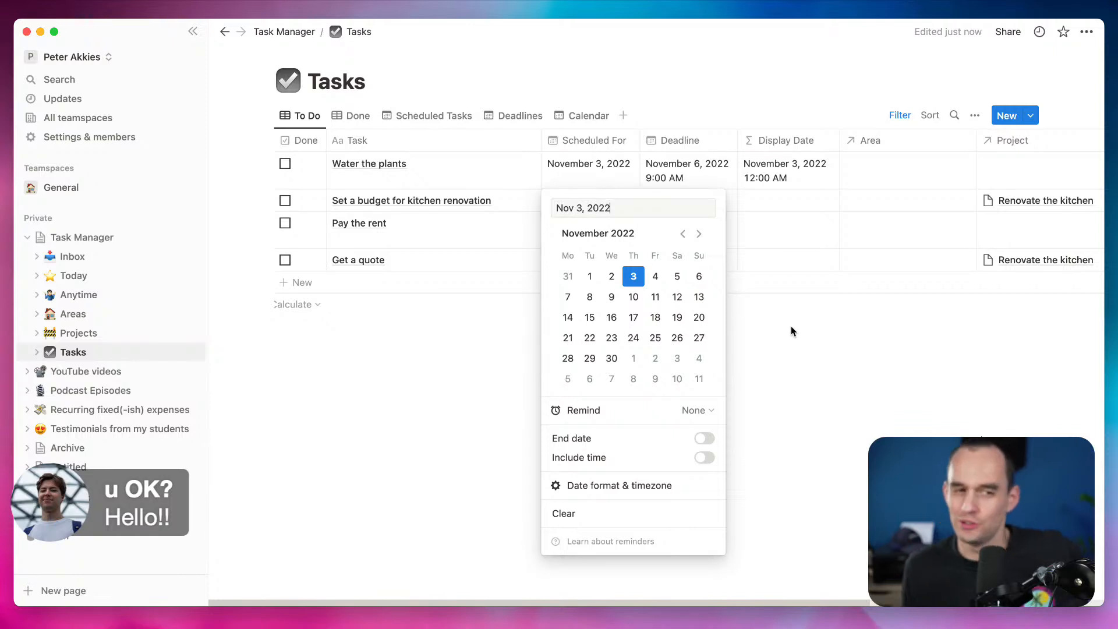
key("Escape")
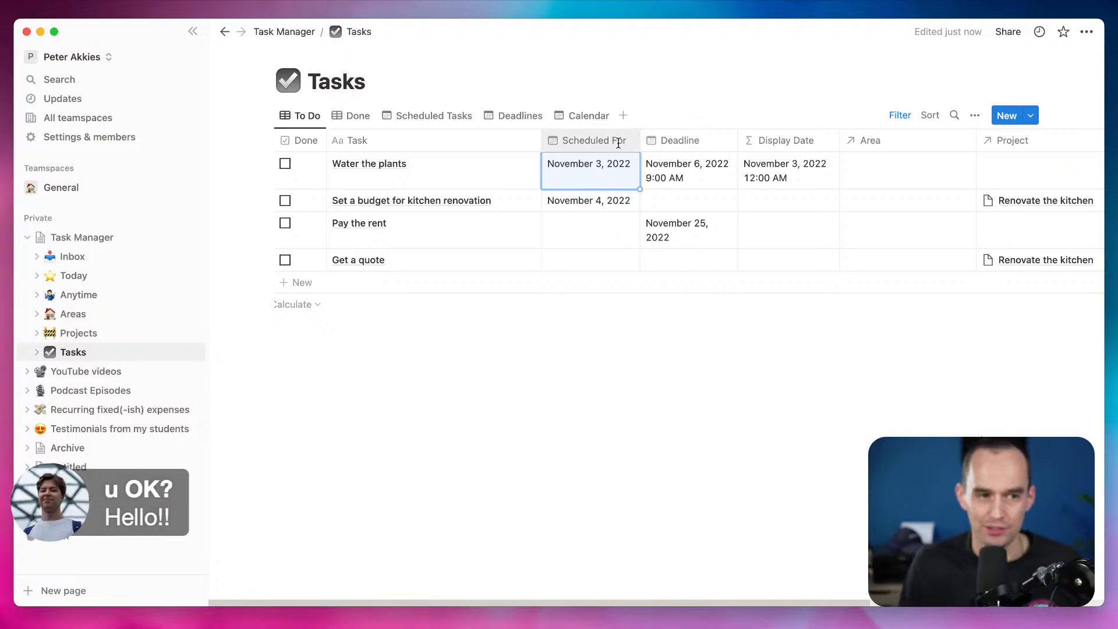
left_click(574, 121)
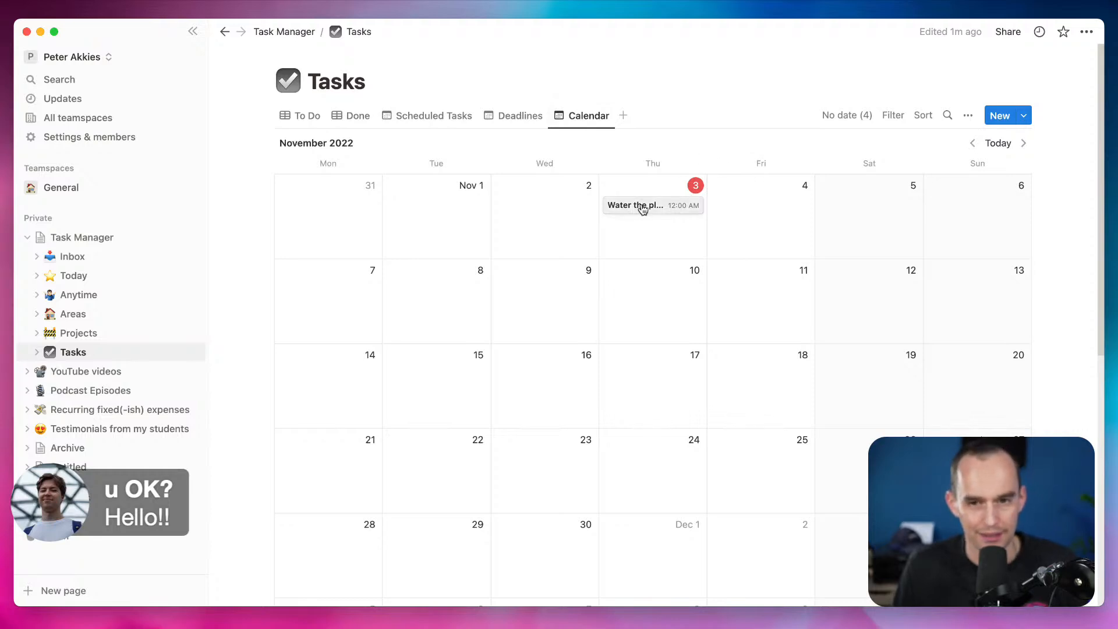
left_click(309, 118)
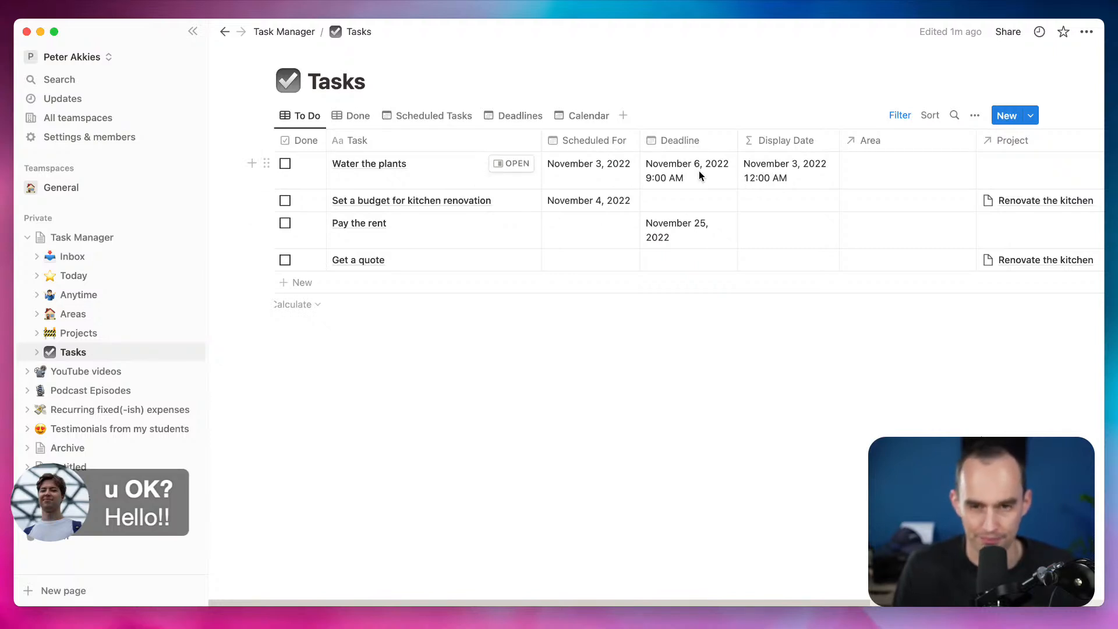
left_click(769, 177)
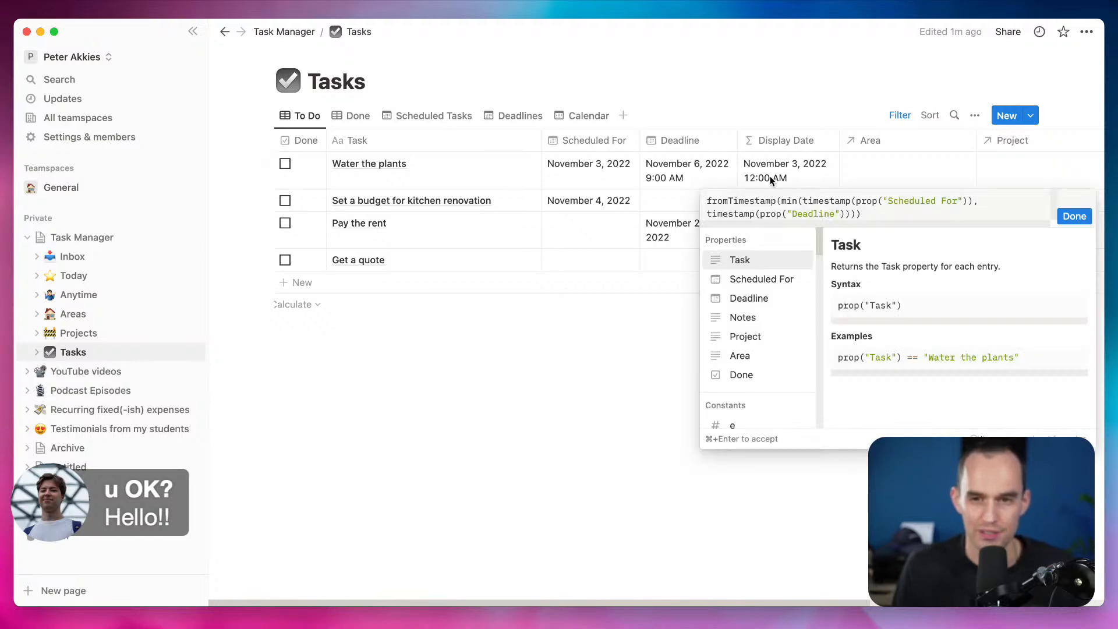
left_click(707, 205)
type("if")
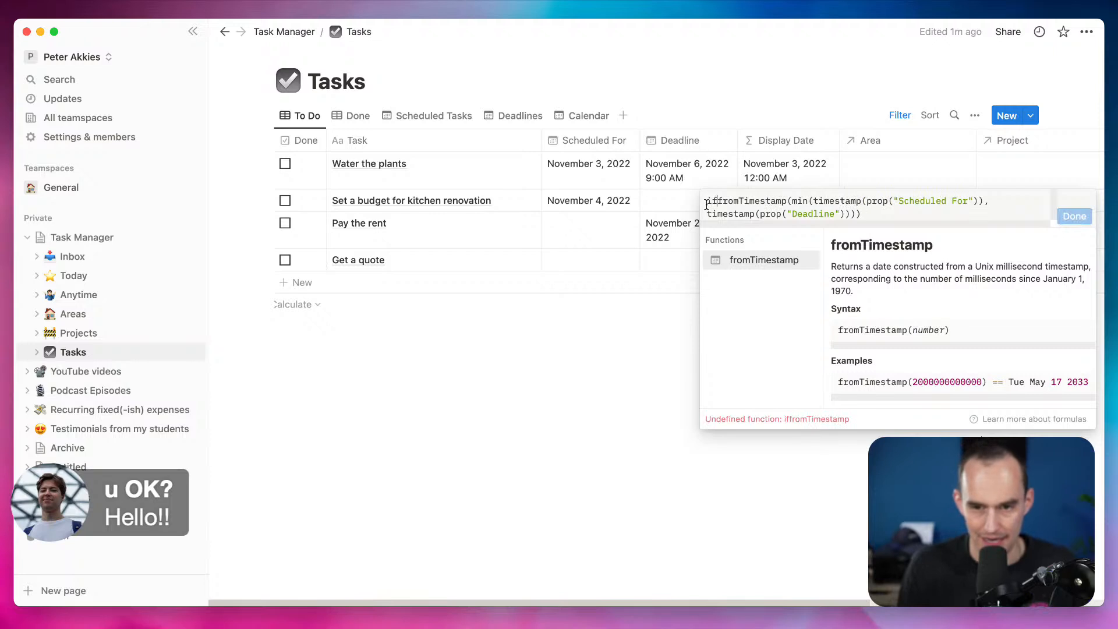
type("(")
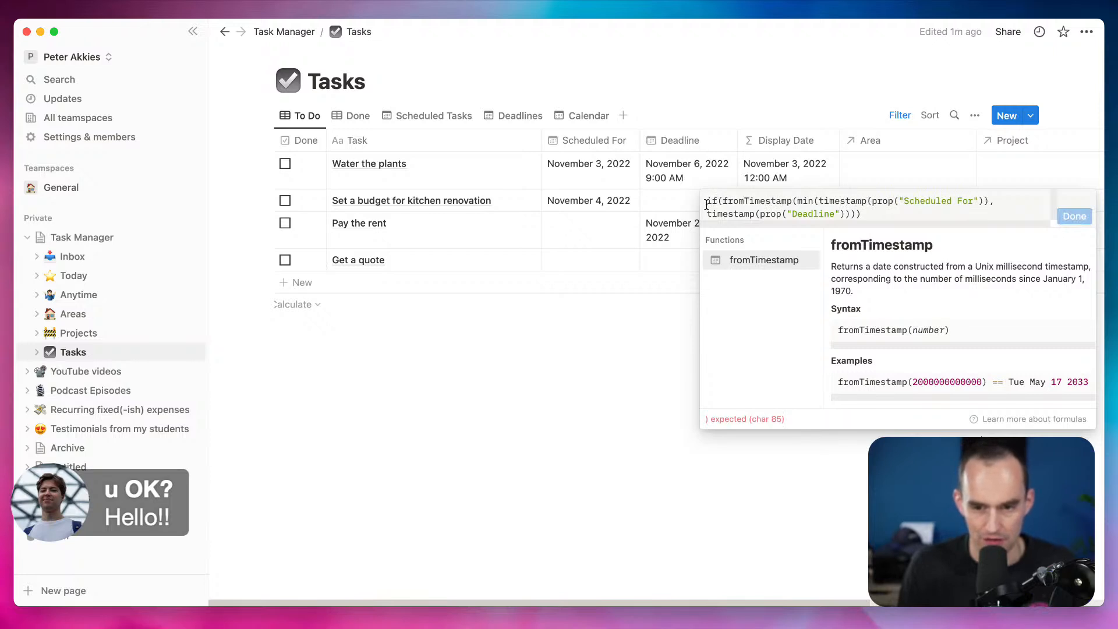
key("BackSpace")
key("BackSpace")
key("BackSpace")
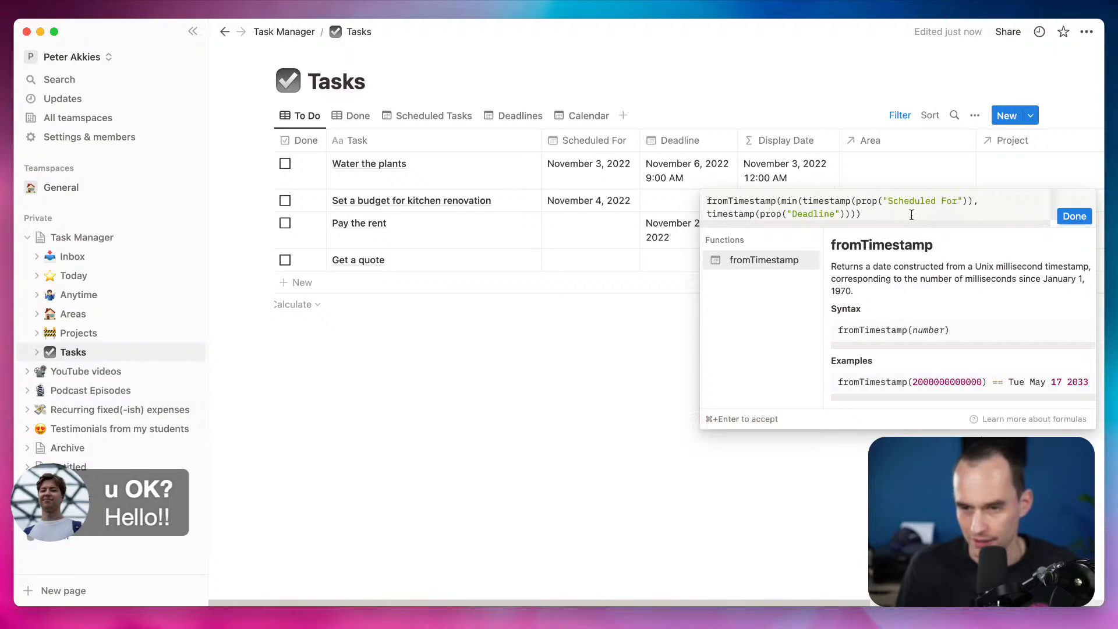
type("if(")
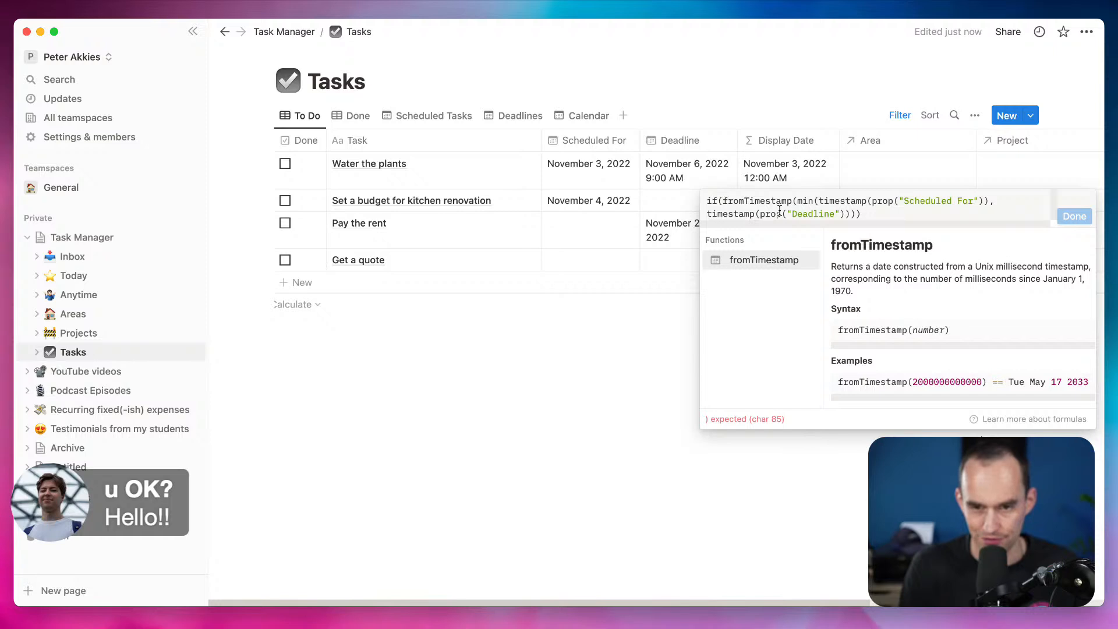
left_click(587, 170)
left_click(765, 165)
key("Escape")
left_click(776, 172)
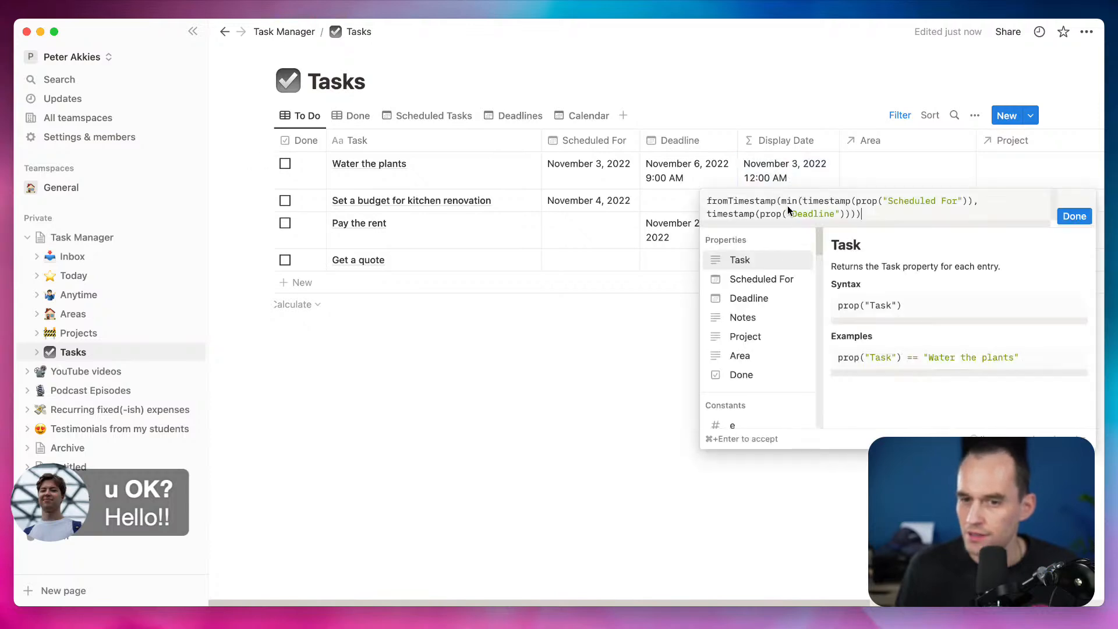
scroll(777, 340, "up", 4)
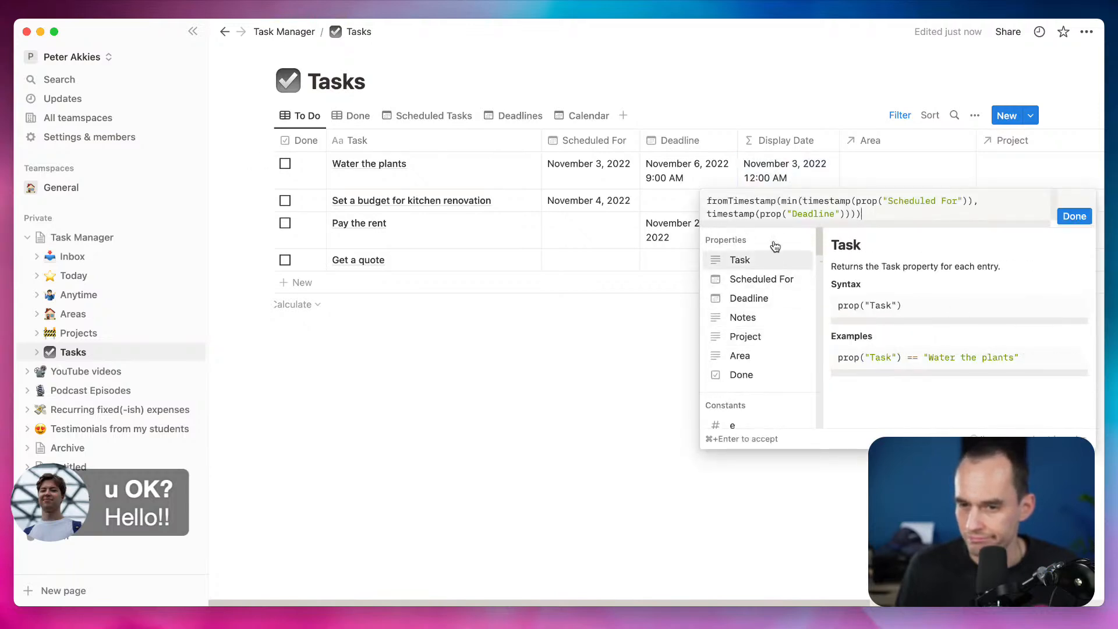
left_click(591, 394)
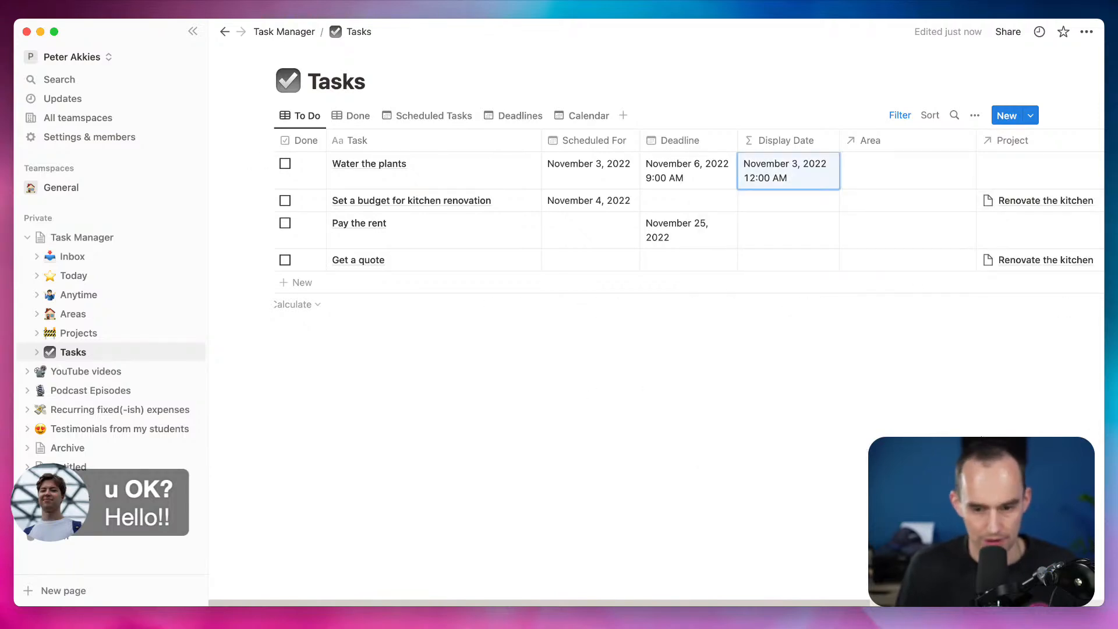
Switch to the Firefox browser and search the web for "notion write formulas"
left_click(796, 628)
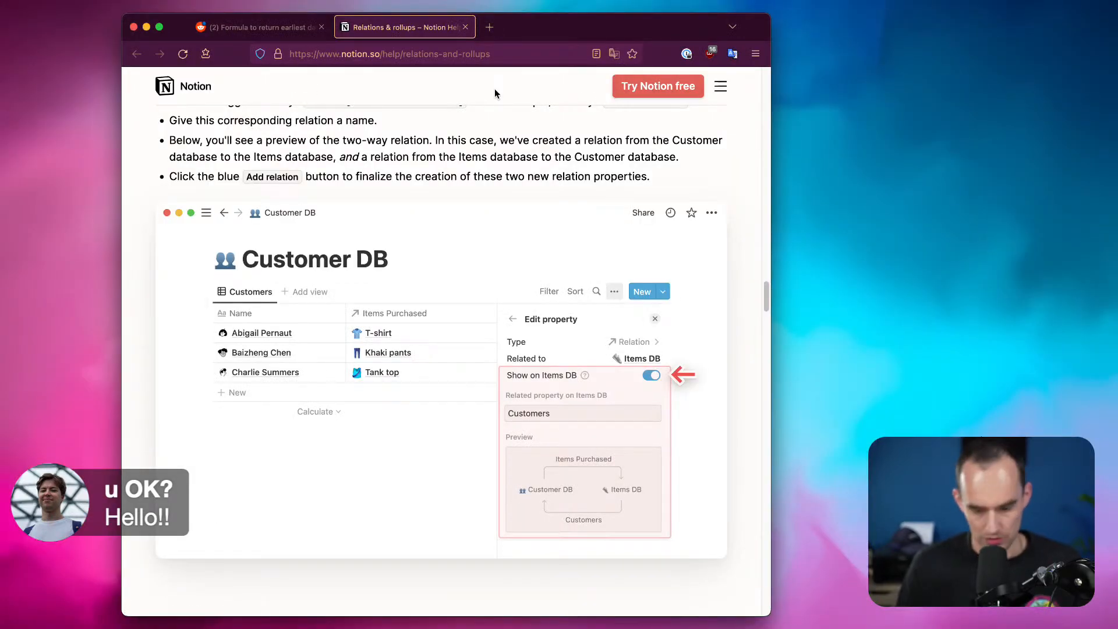
key("super+l")
type("notion write form")
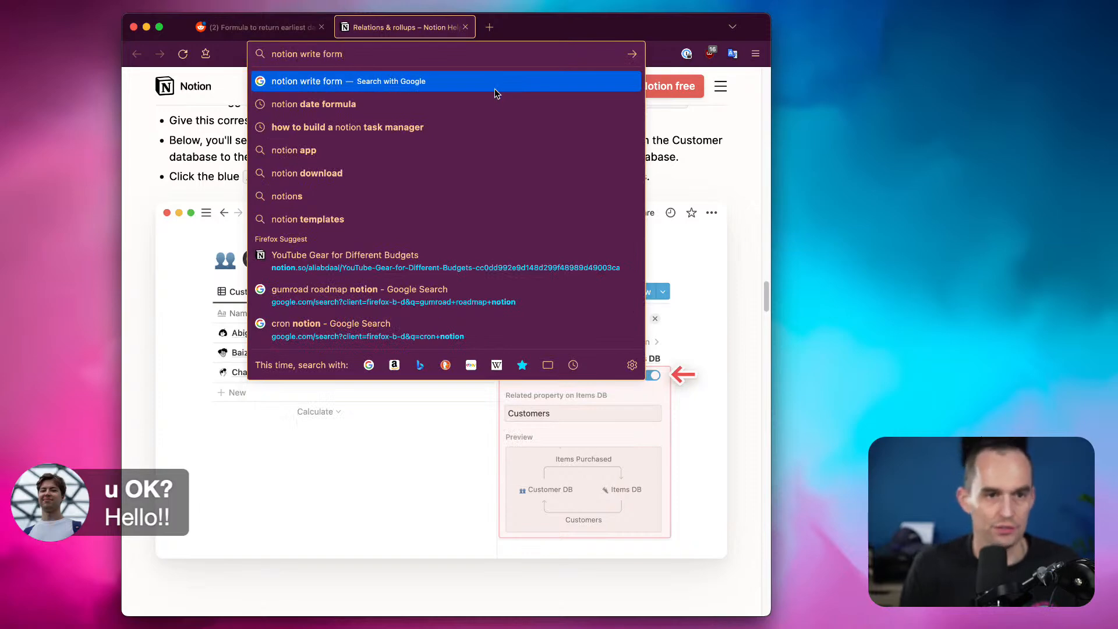
type("ulas")
key("Return")
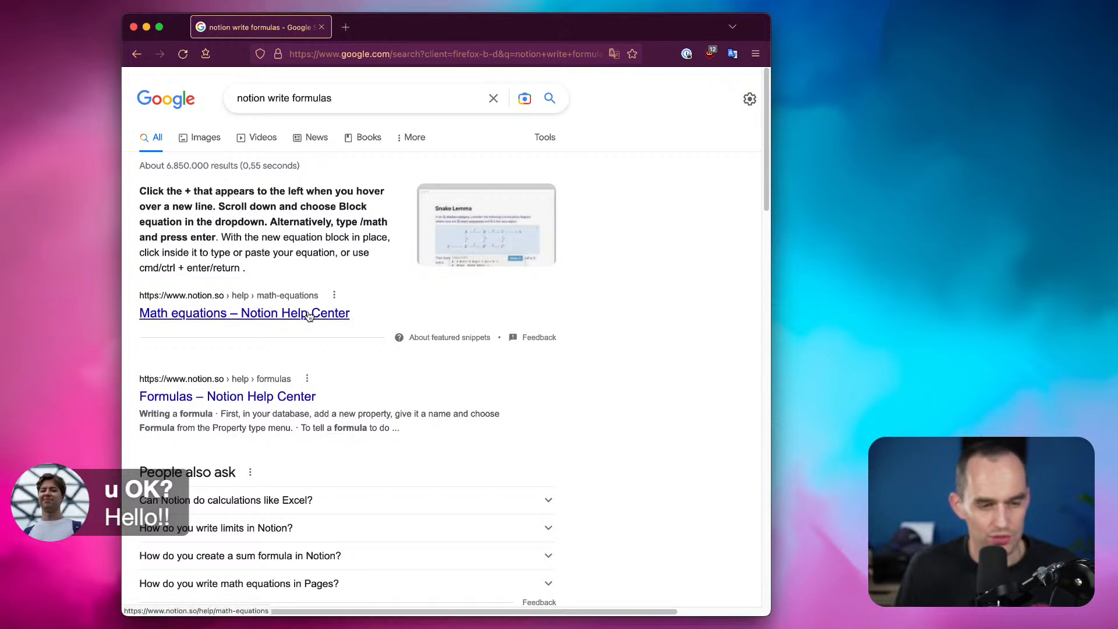
Open the Math equations and Formulas help articles in new tabs and read how to write a formula, finally returning to Notion
left_click(309, 315, "super")
left_click(292, 397, "super")
key("ctrl+Tab")
key("ctrl+Tab")
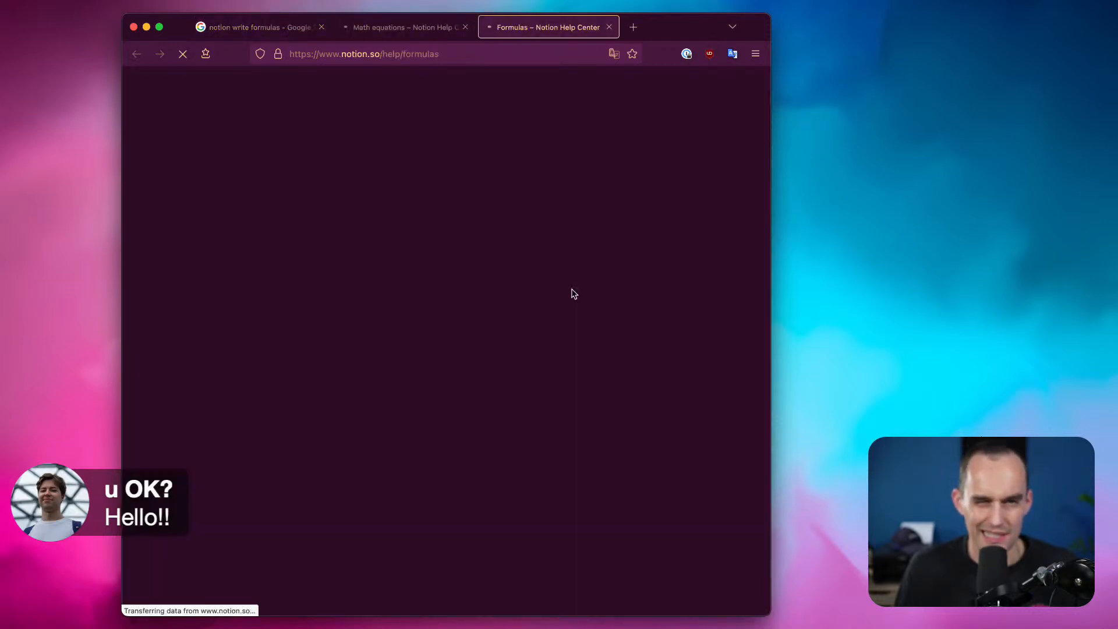
scroll(571, 240, "down", 3)
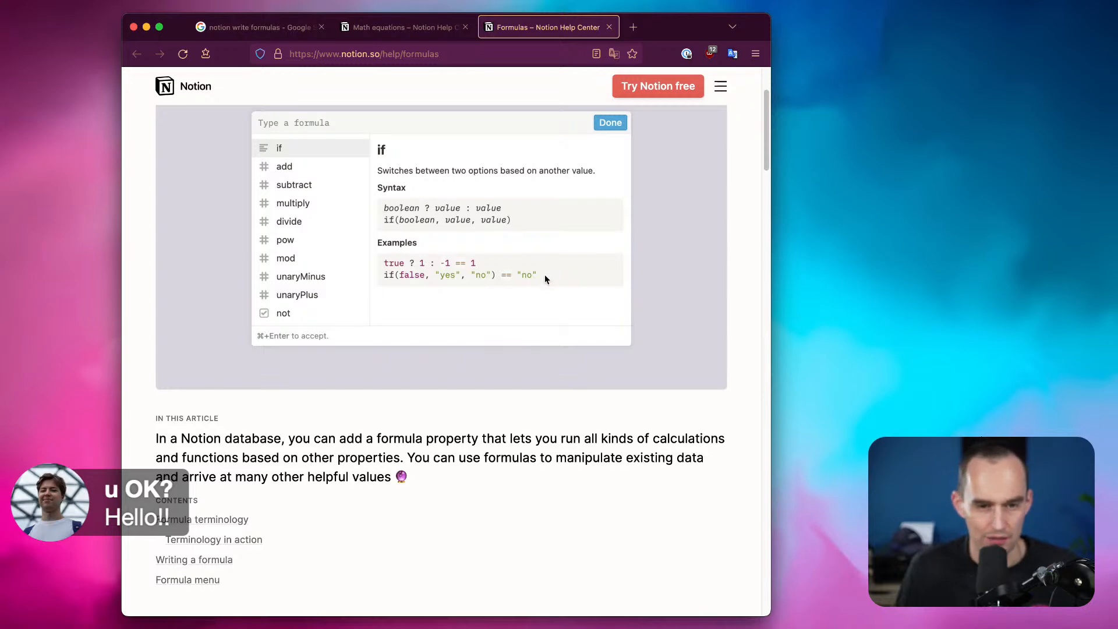
scroll(524, 281, "down", 15)
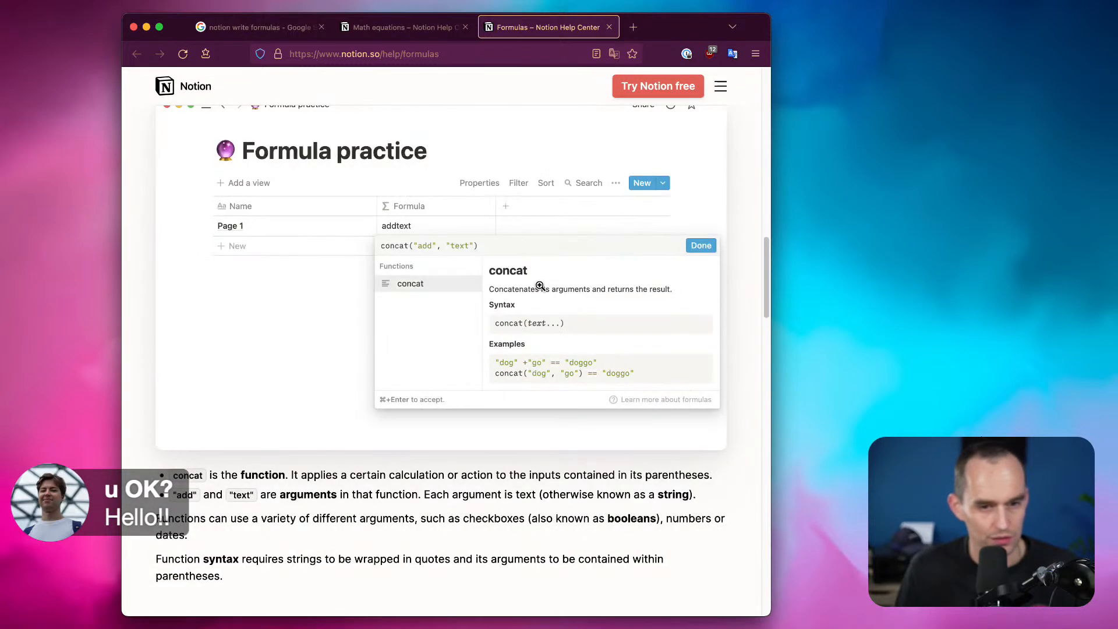
scroll(562, 290, "down", 7)
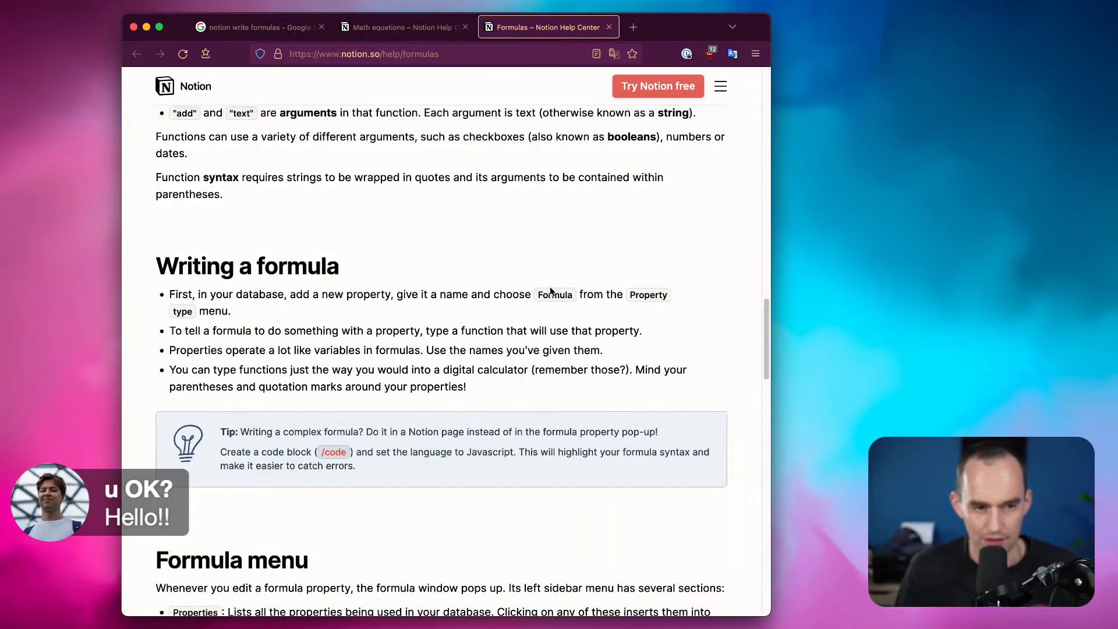
left_click(827, 152)
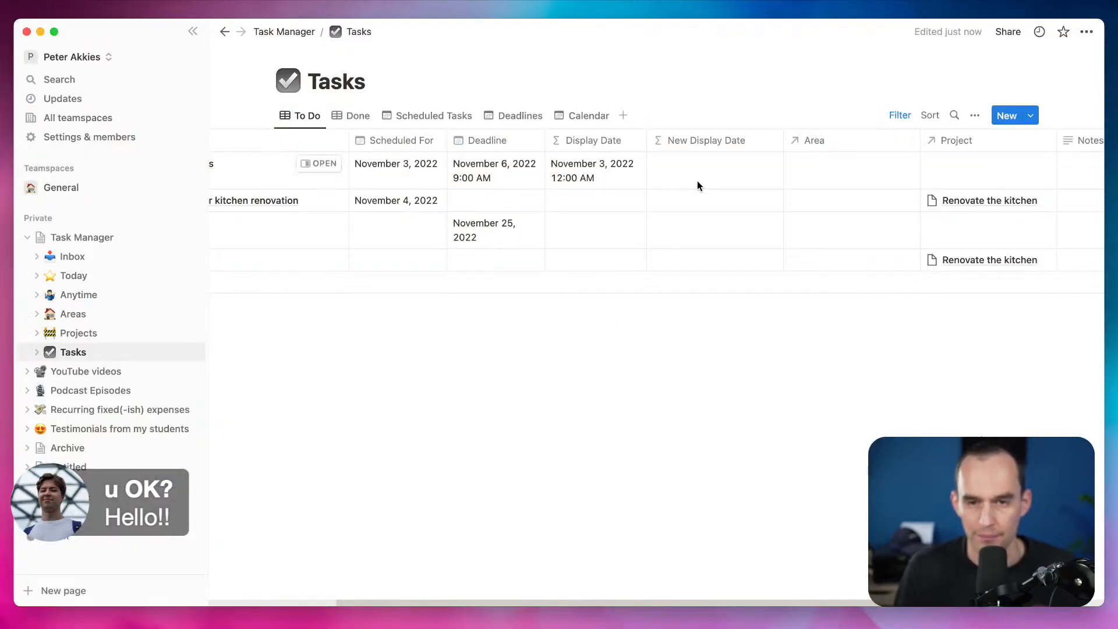
left_click(699, 177)
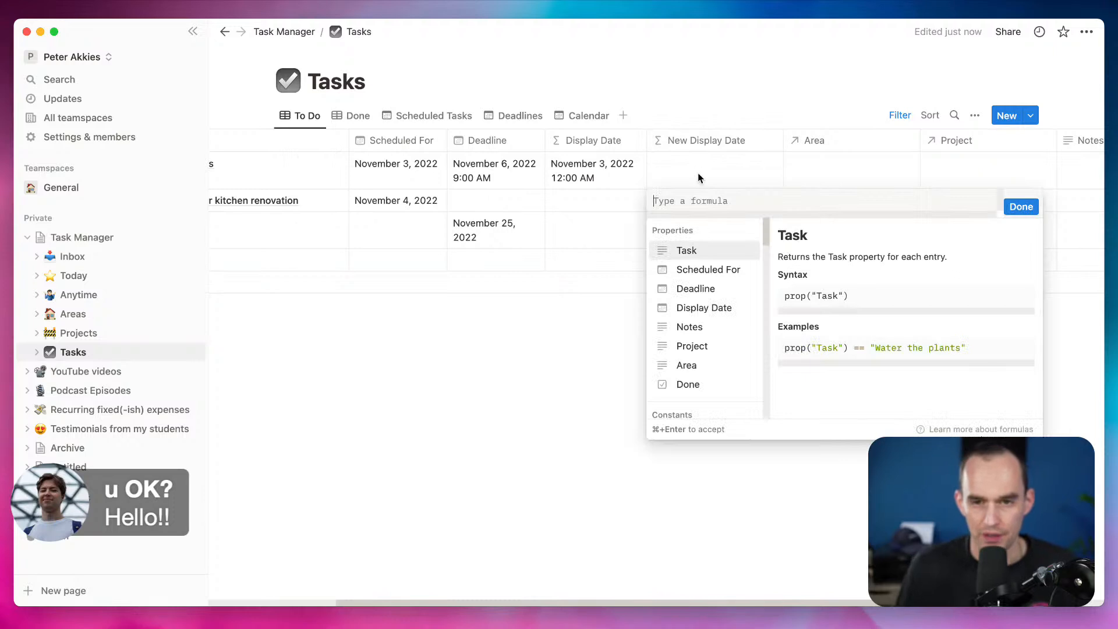
type("if")
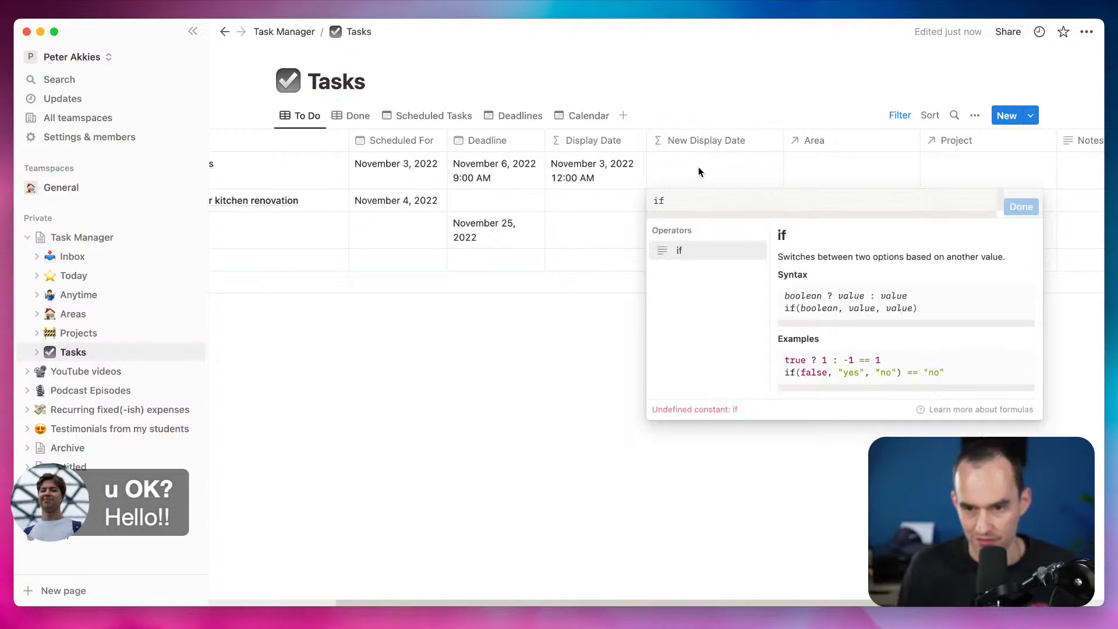
type("(")
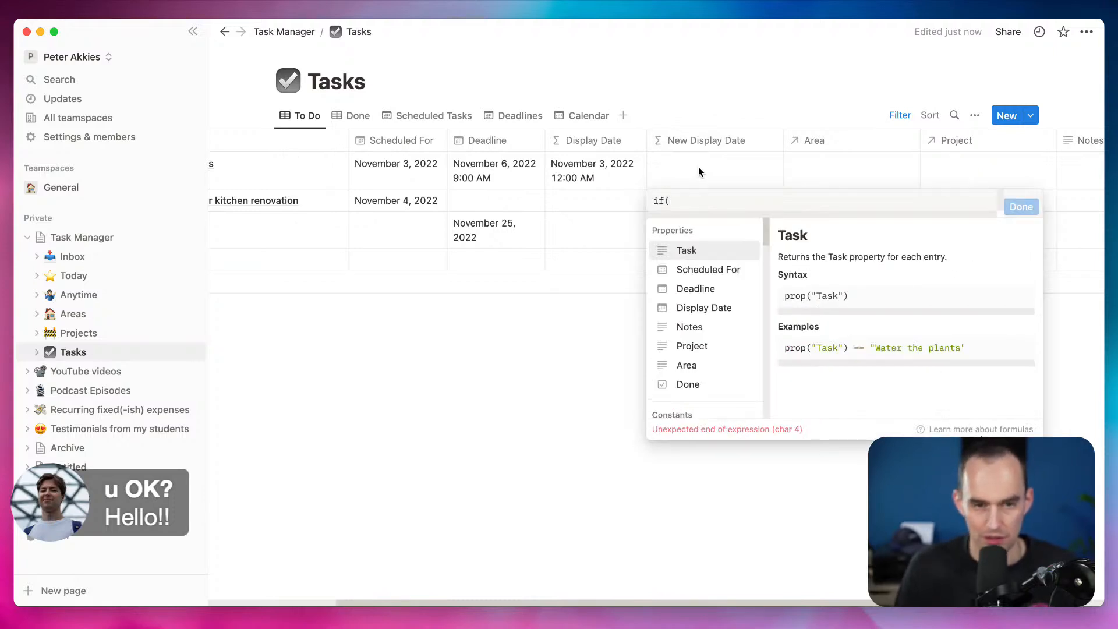
type("isemp")
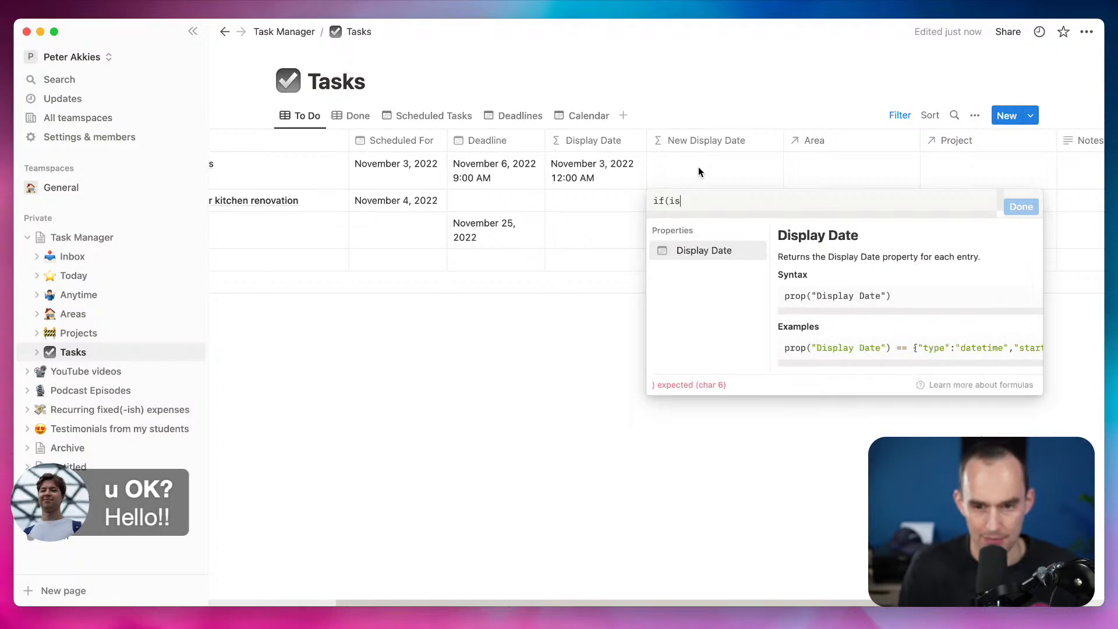
key("BackSpace")
key("BackSpace")
key("BackSpace")
key("BackSpace")
key("BackSpace")
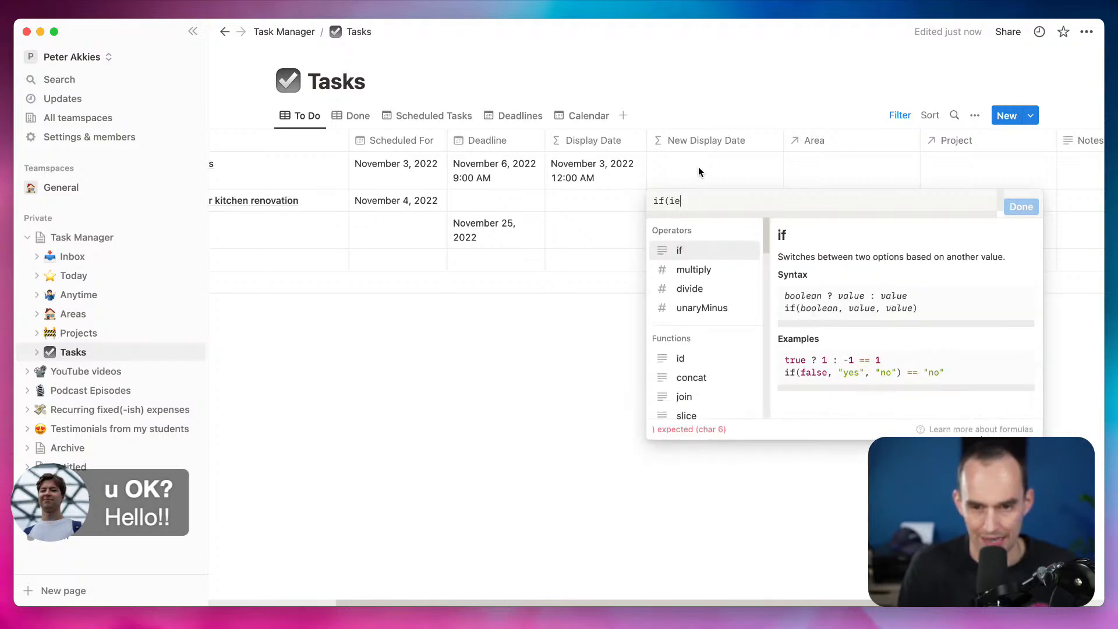
type("empty")
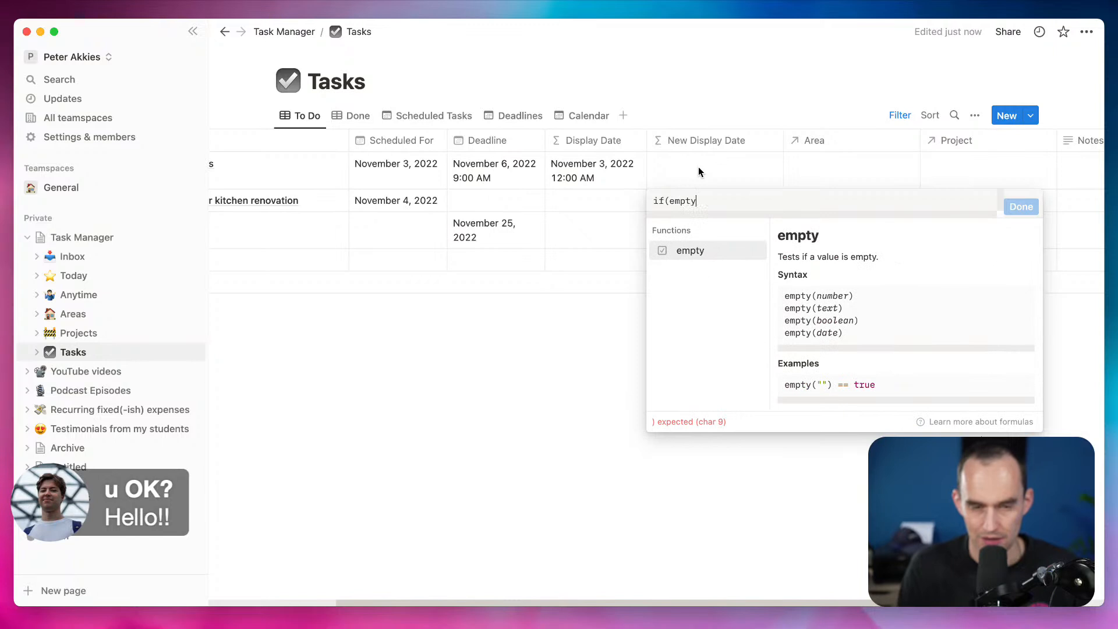
type("!")
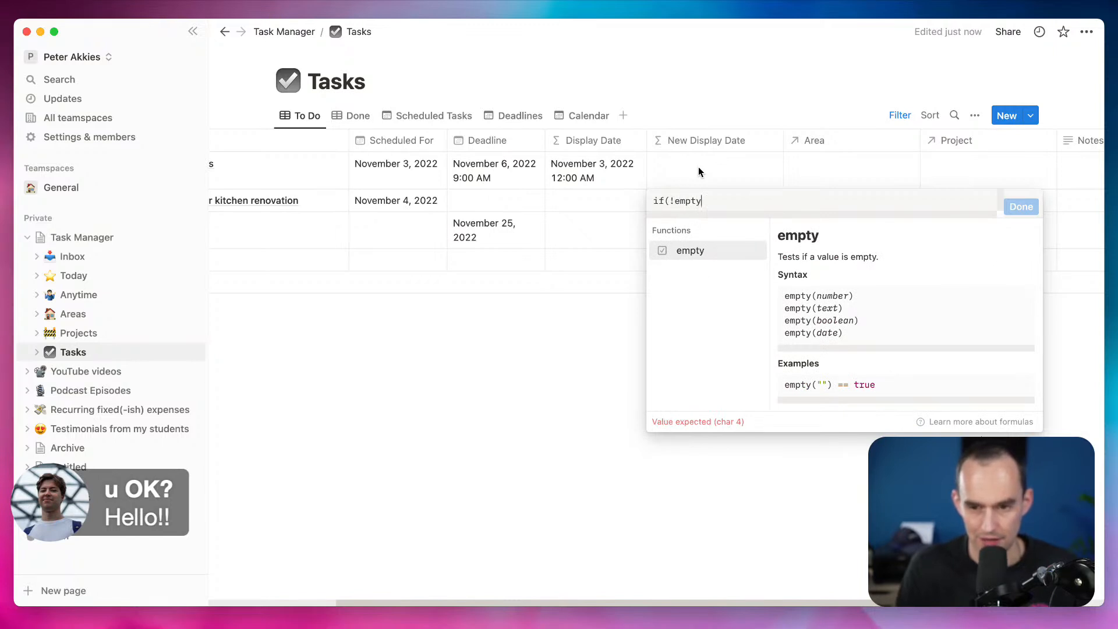
key("BackSpace")
key("BackSpace")
key("BackSpace")
key("BackSpace")
key("BackSpace")
key("BackSpace")
type("empty(")
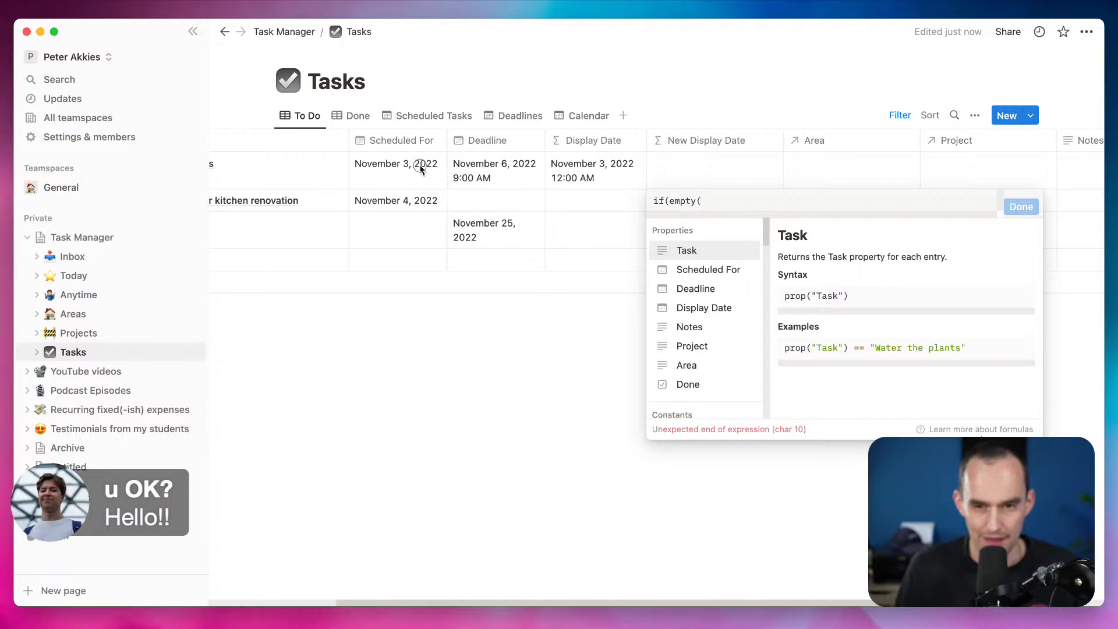
key("Escape")
Try starting the New Display Date formula with an if condition testing whether the Scheduled For property is empty
left_click(707, 167)
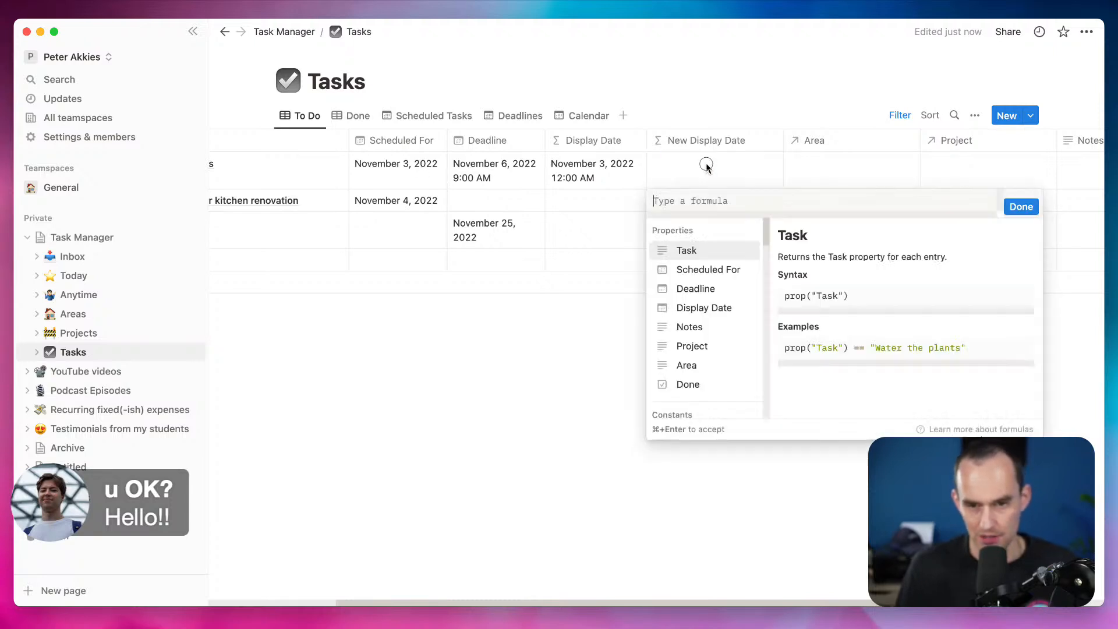
type("if(empty(")
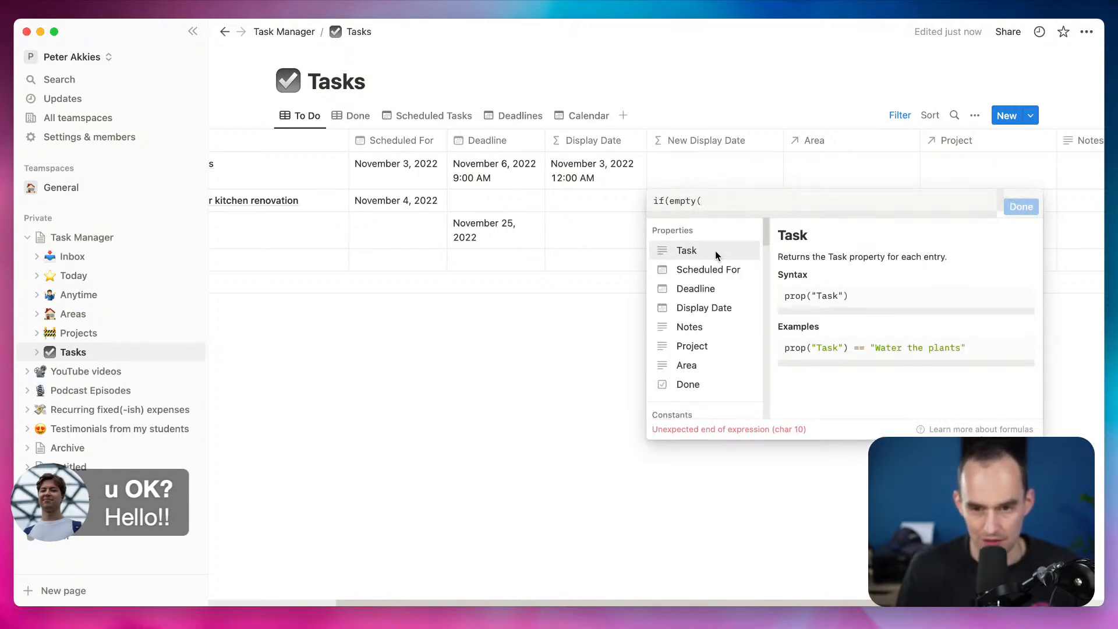
left_click(722, 269)
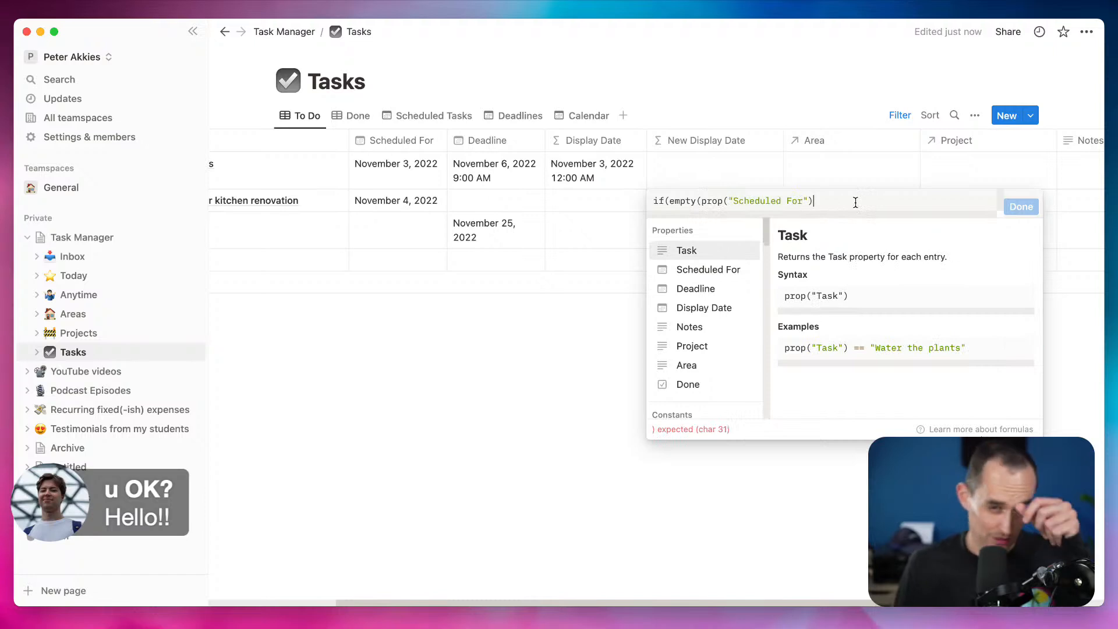
type(")")
left_click_drag(827, 201, 696, 201)
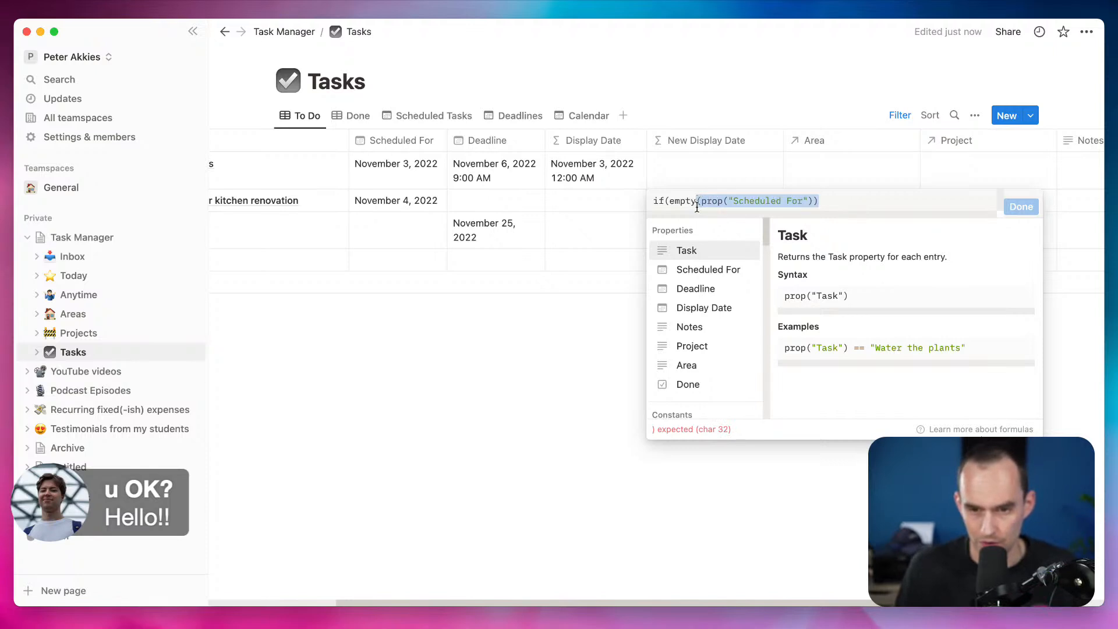
left_click(831, 202)
key("BackSpace")
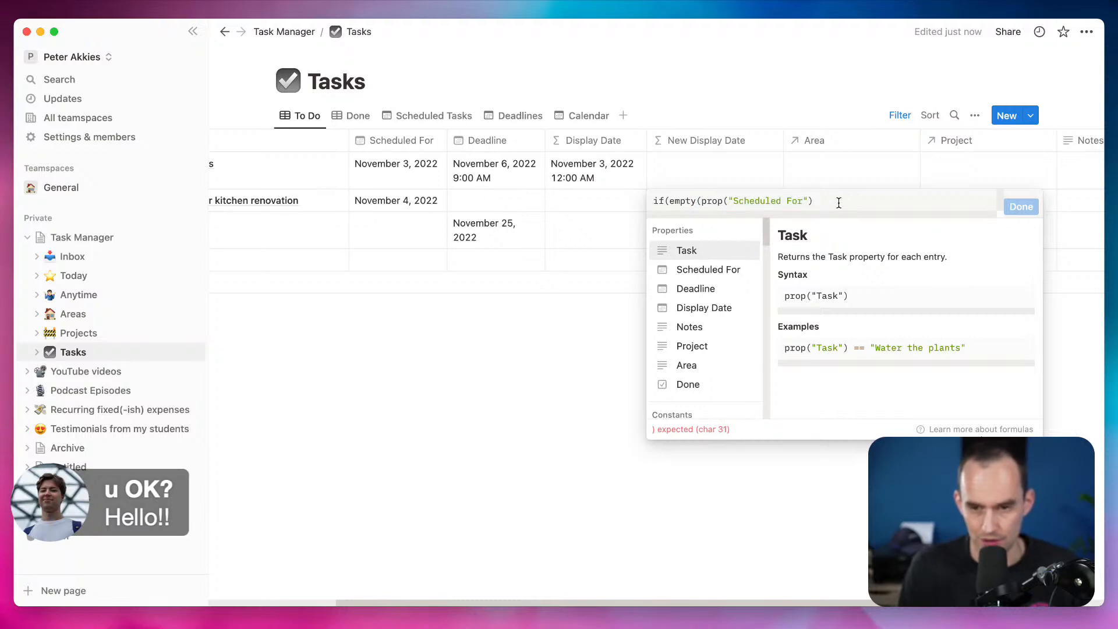
Try extending the formula's condition with & empty(prop("Deadline")) to test for an empty deadline as well
type("&")
key("BackSpace")
type("&")
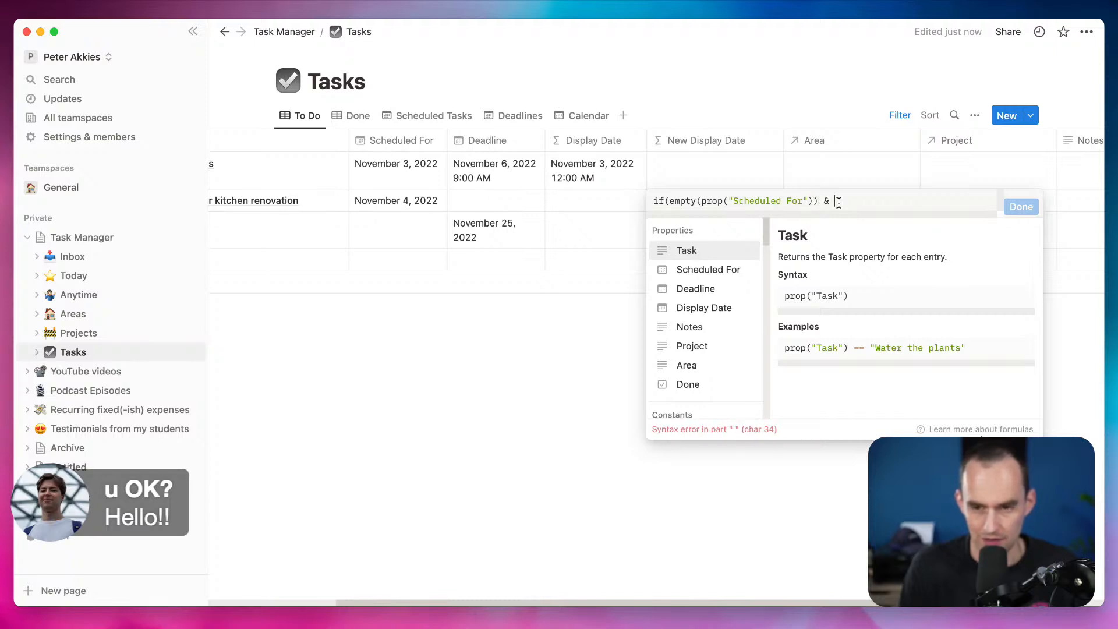
type(" empty")
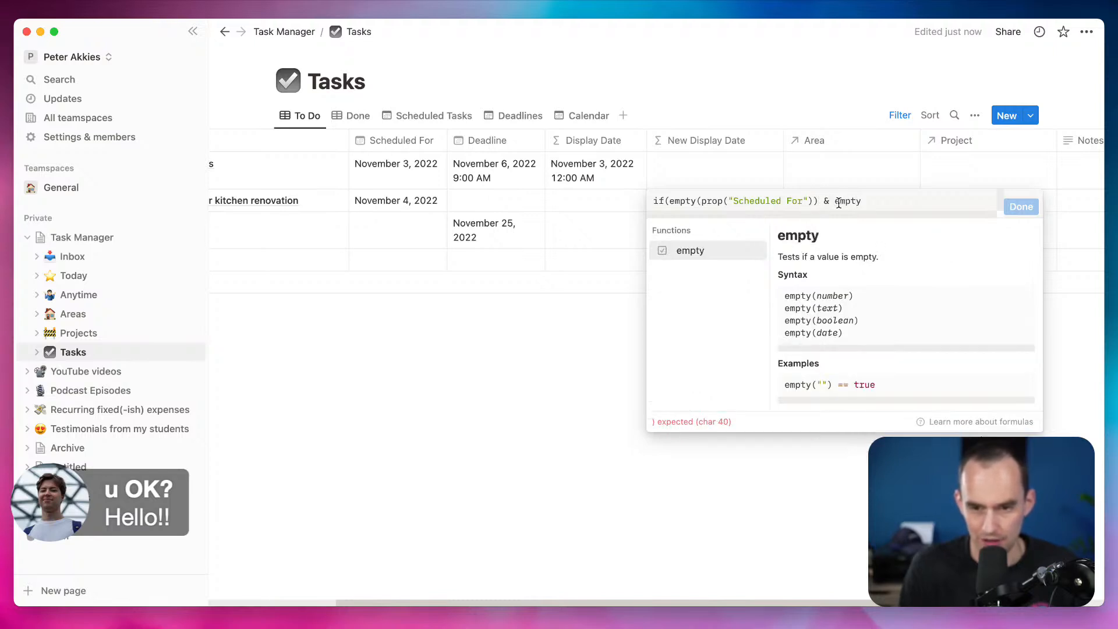
type("(")
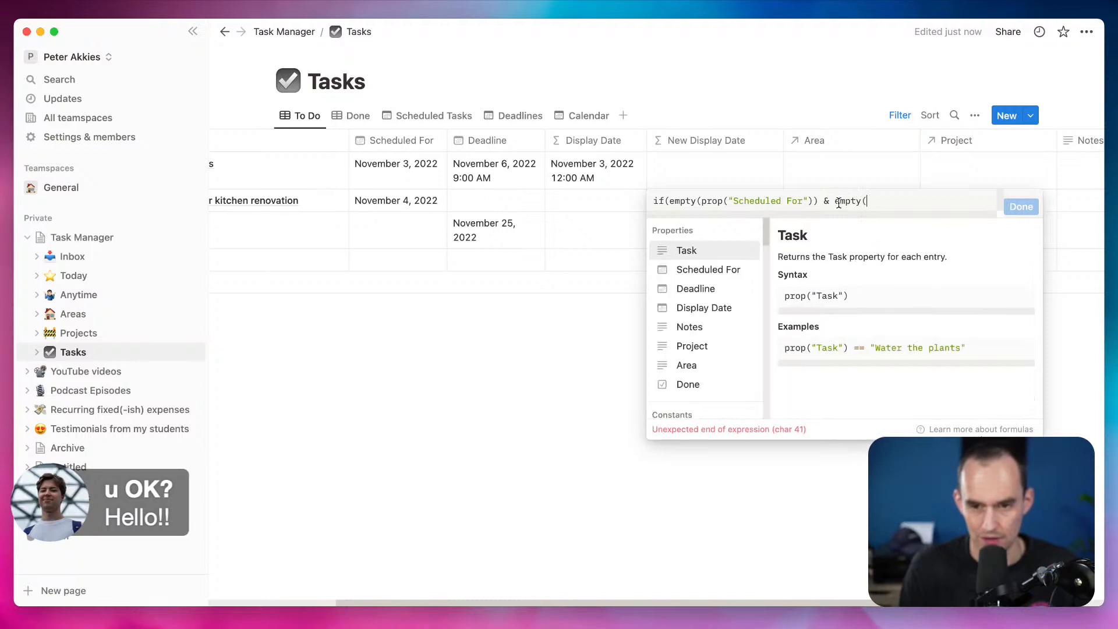
left_click(714, 290)
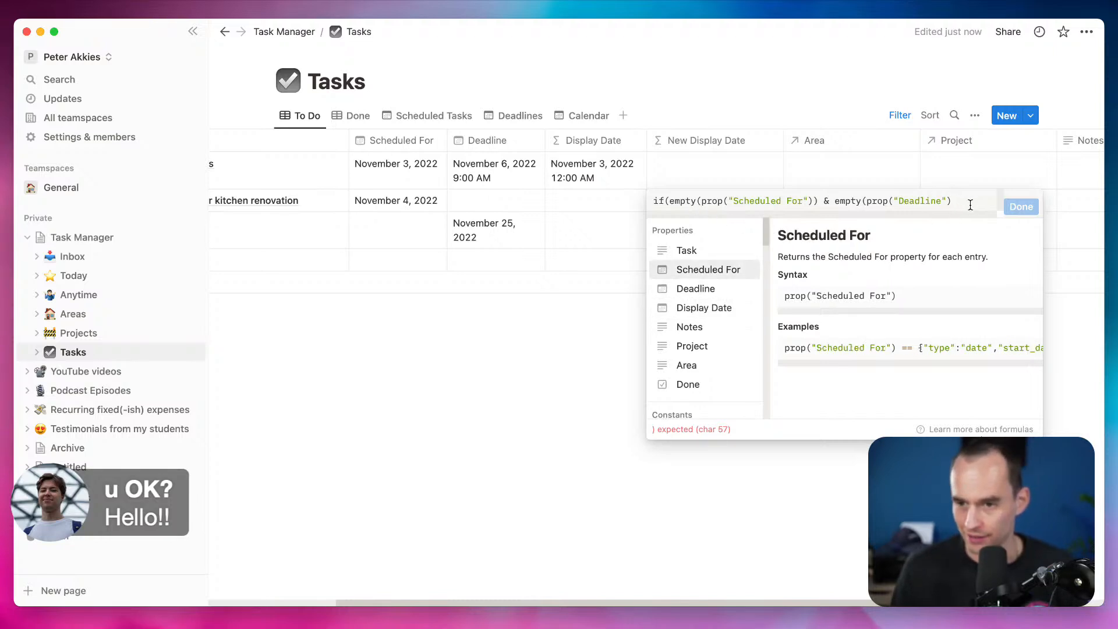
left_click_drag(968, 203, 888, 202)
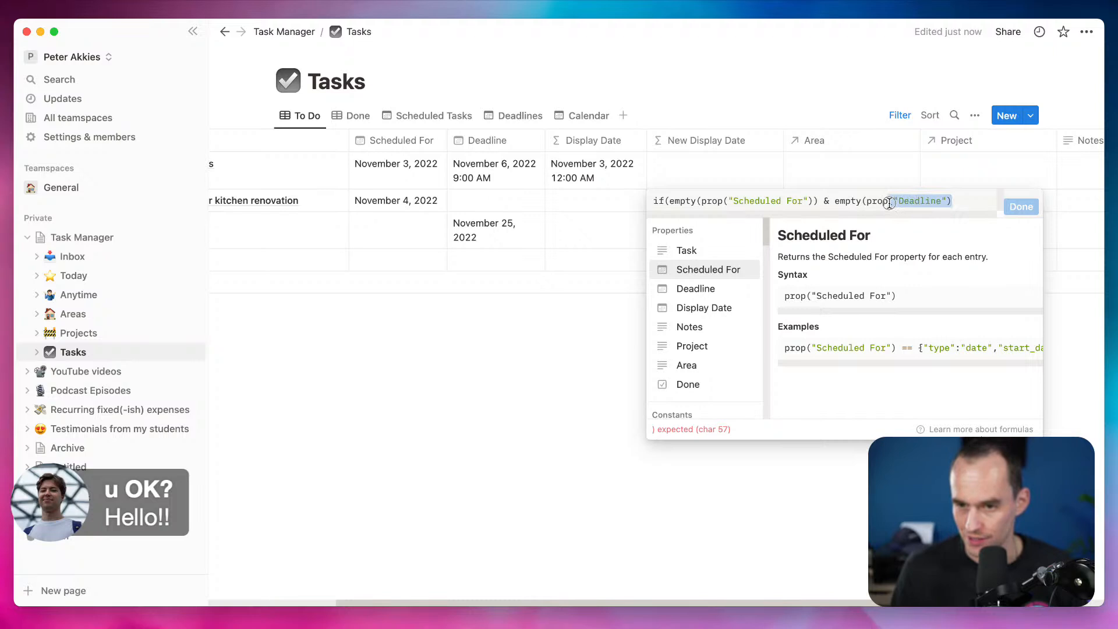
left_click(979, 202)
type("),)")
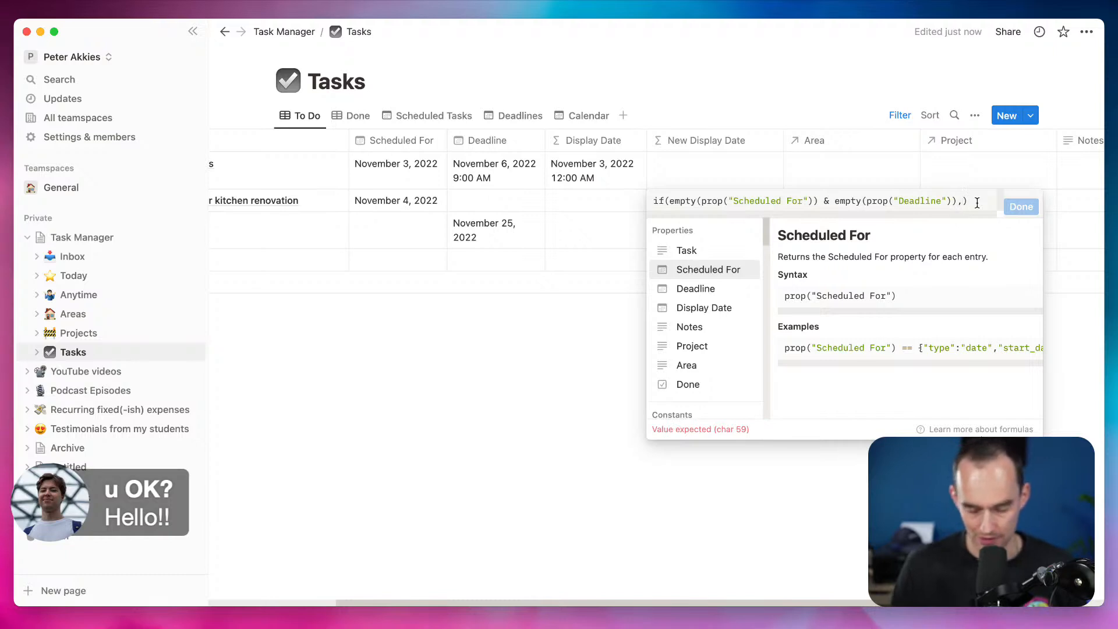
Try giving the formula "" as its true result and prop("Scheduled For") as its false result, then leave the formula editor
type("\"\",")
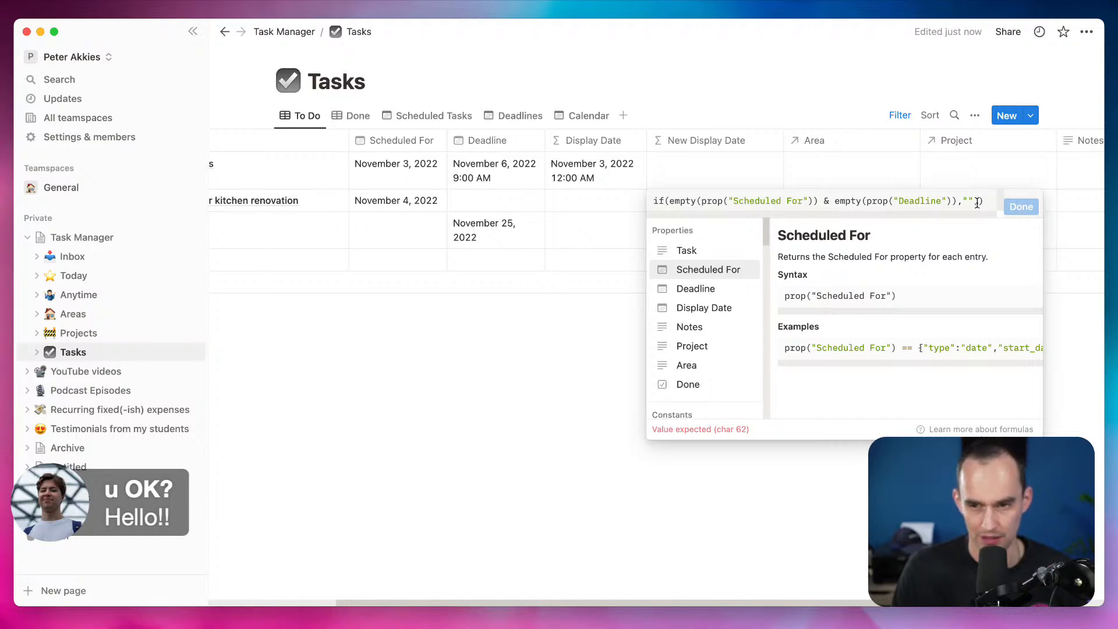
type(",\"\"")
key("Return")
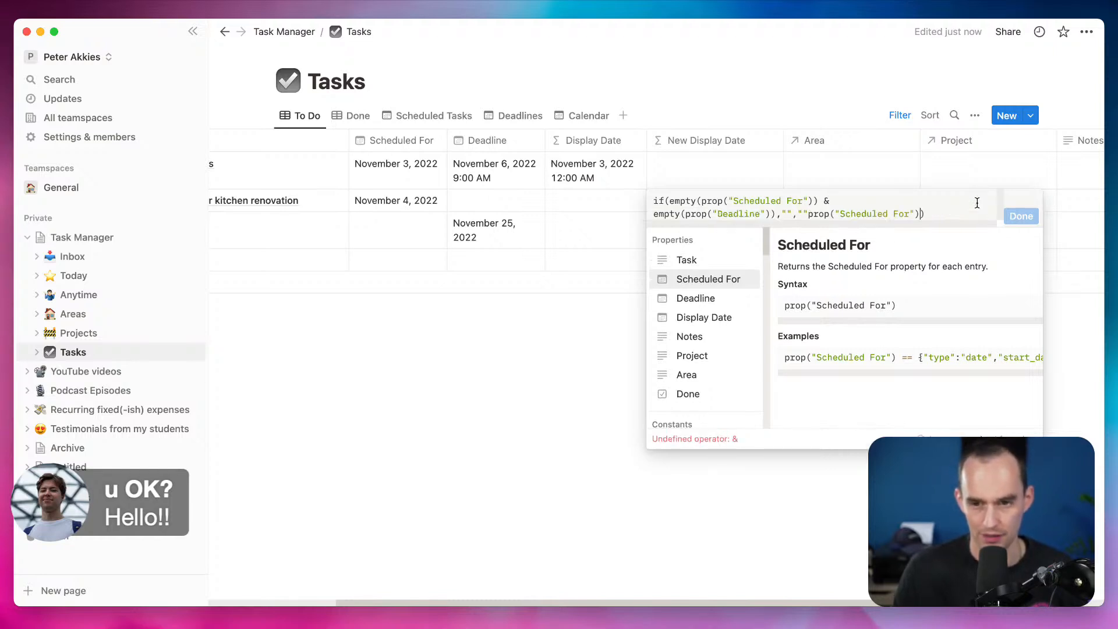
left_click(804, 215)
key("BackSpace")
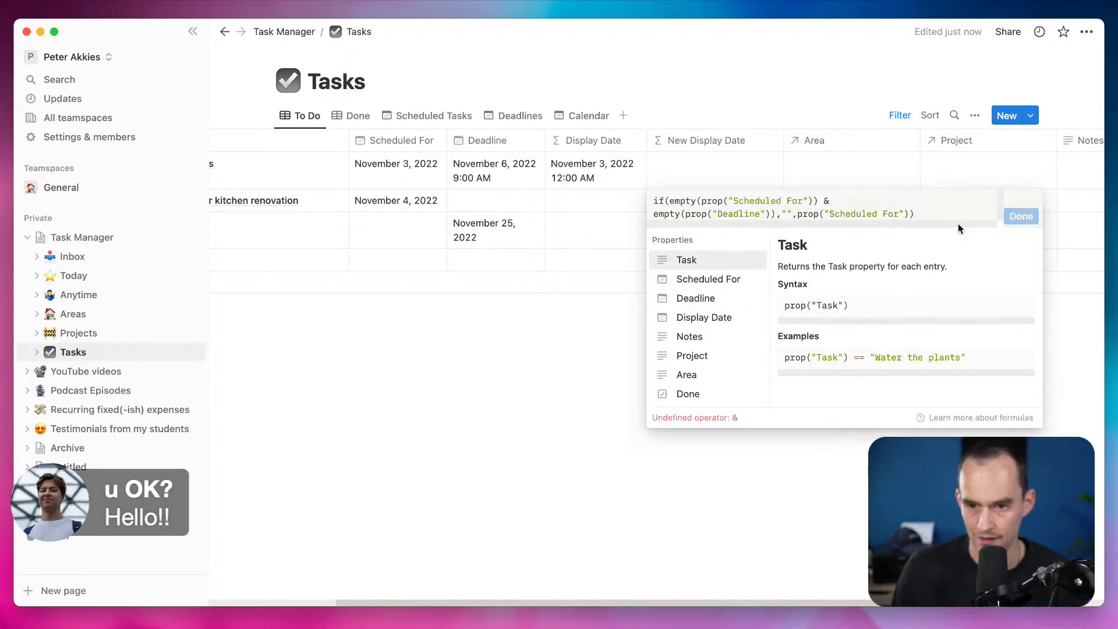
left_click(926, 211)
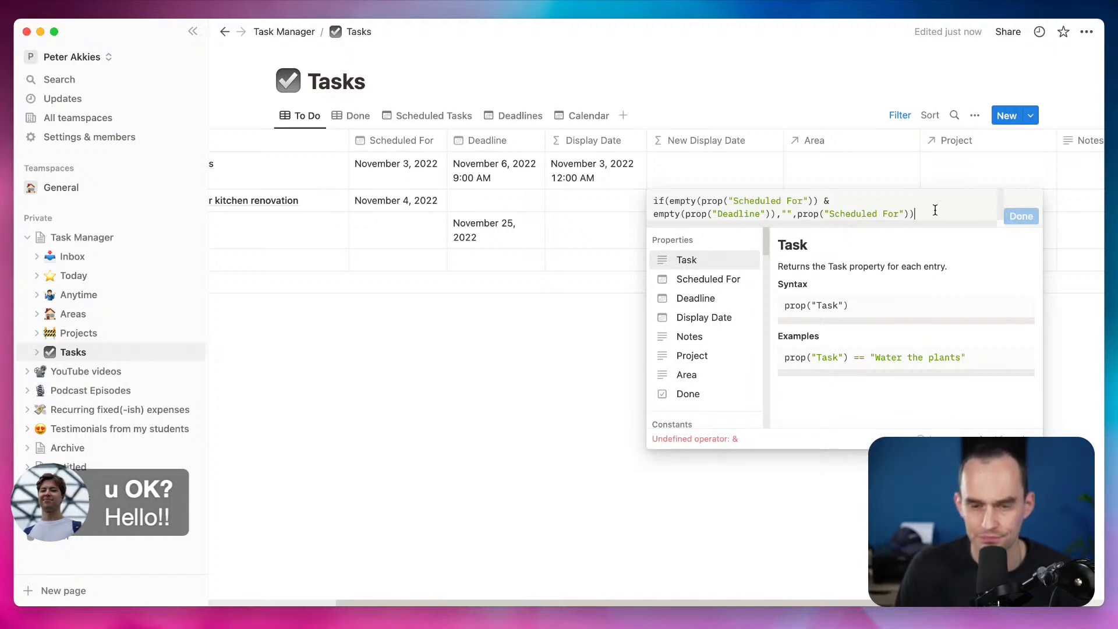
left_click(631, 382)
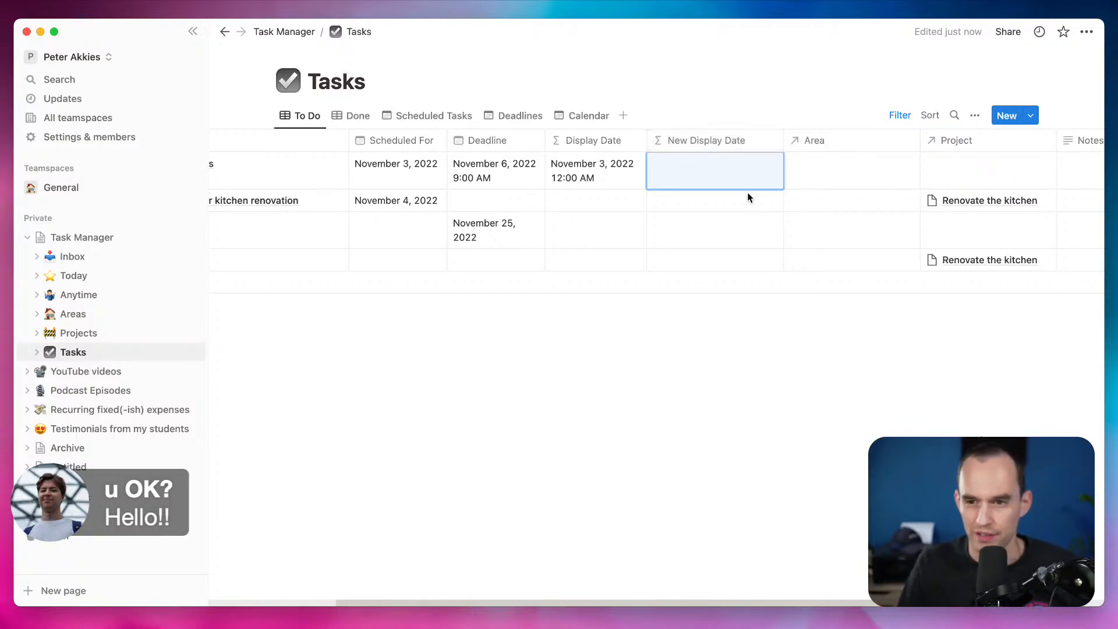
Delete the New Display Date property from the Tasks database
scroll(762, 236, "left", 1)
scroll(755, 234, "left", 5)
scroll(761, 234, "right", 3)
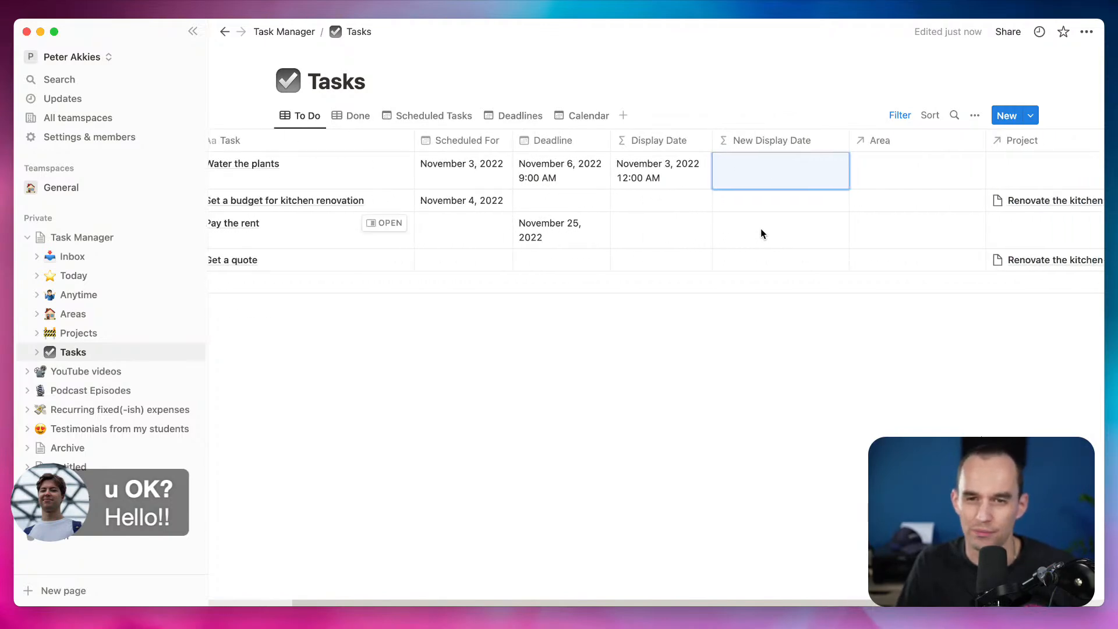
left_click(766, 144)
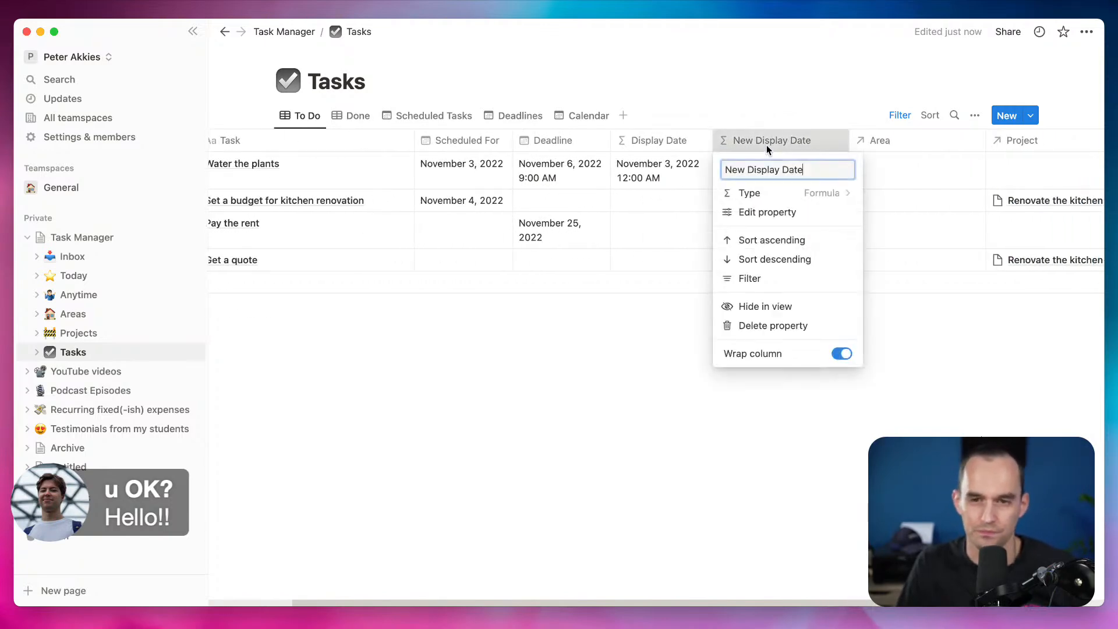
left_click(770, 333)
left_click(599, 326)
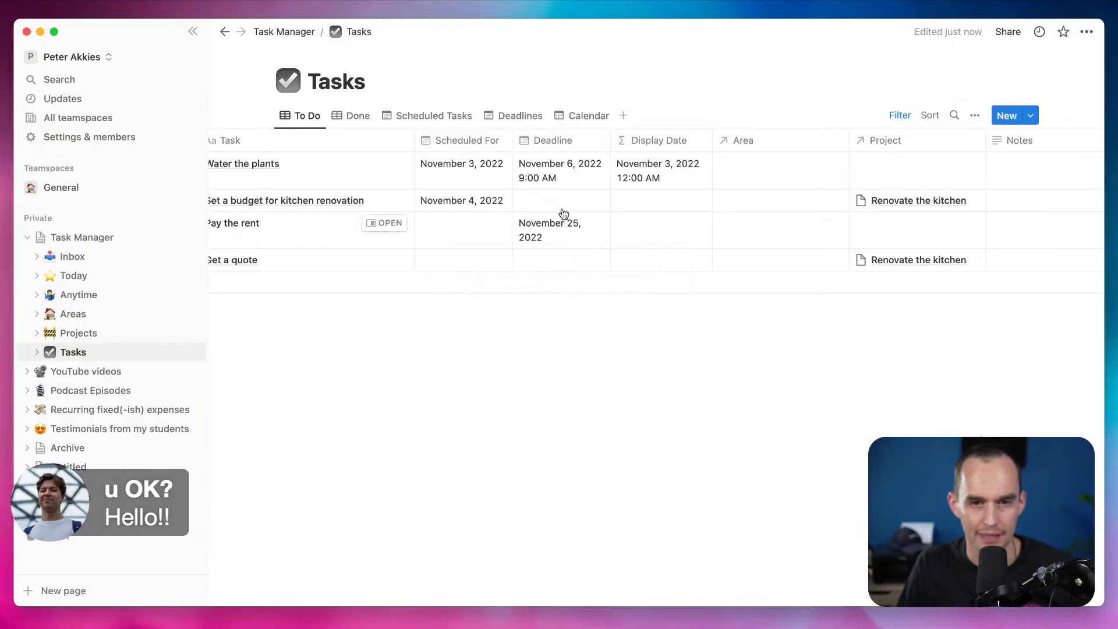
Compare the tasks shown in the Calendar, Deadlines and Scheduled Tasks views
left_click(585, 114)
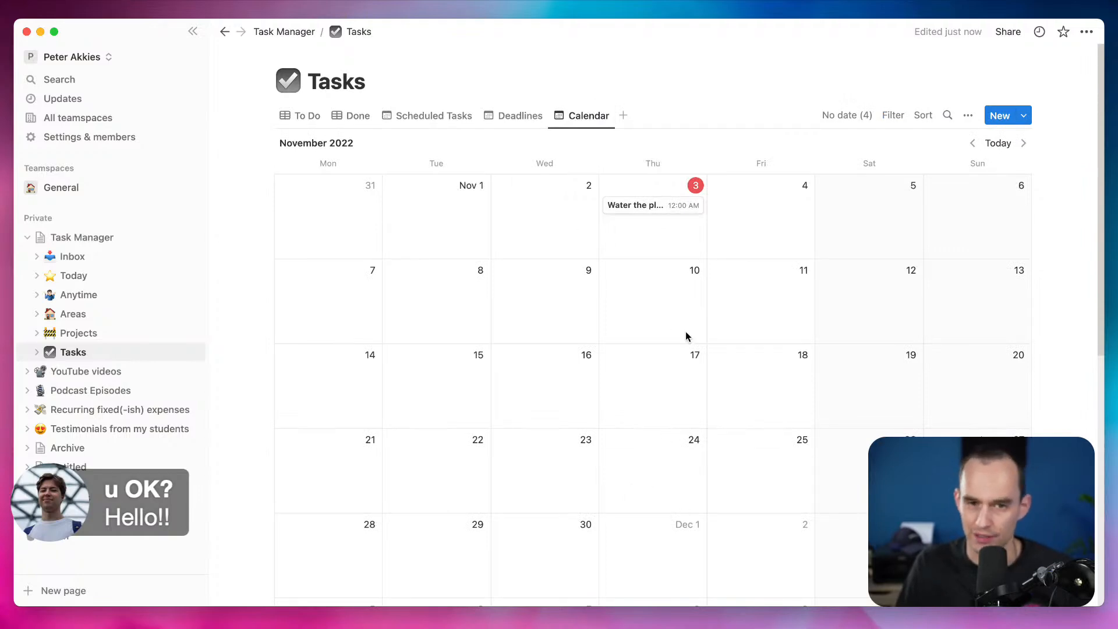
left_click(520, 116)
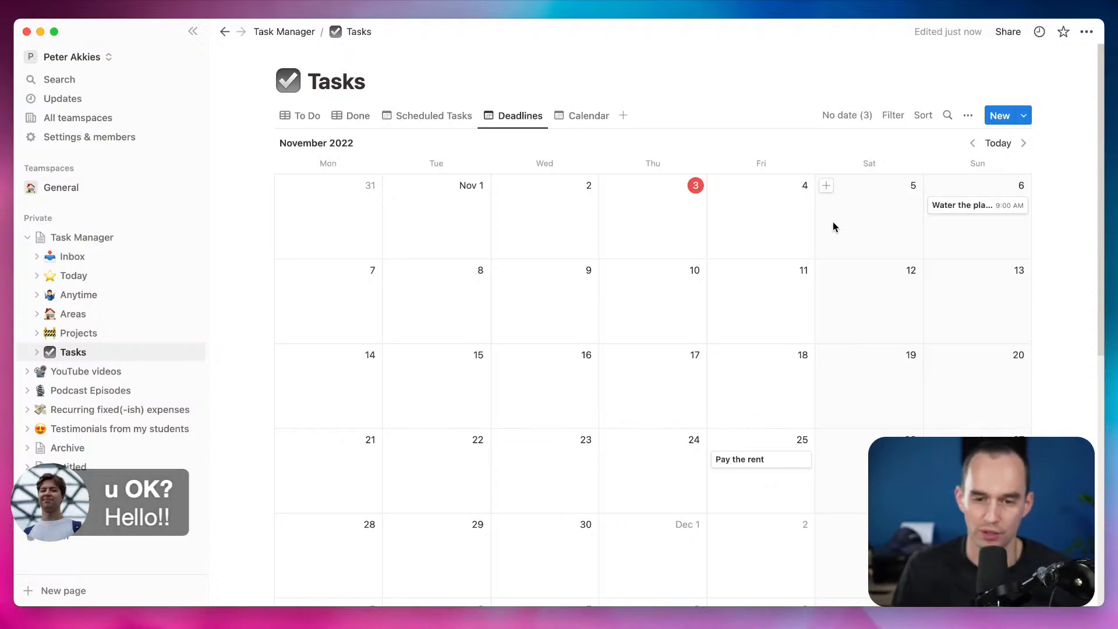
mouse_move(757, 466)
left_mouse_down()
mouse_move(554, 464)
mouse_move(752, 465)
left_mouse_up()
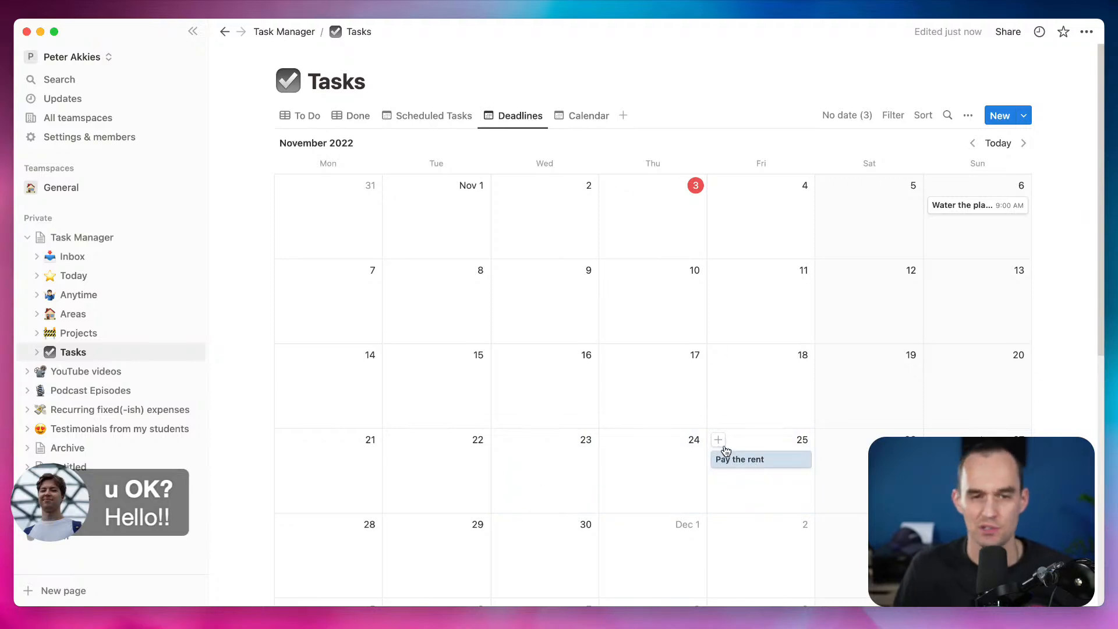
left_click(435, 119)
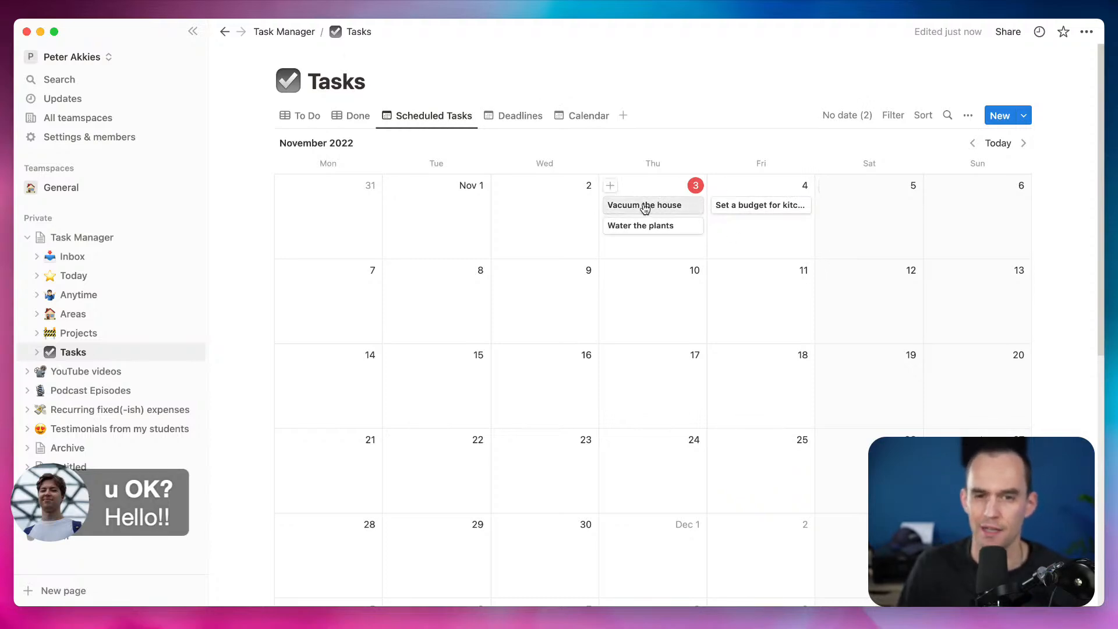
left_click_drag(671, 211, 649, 201)
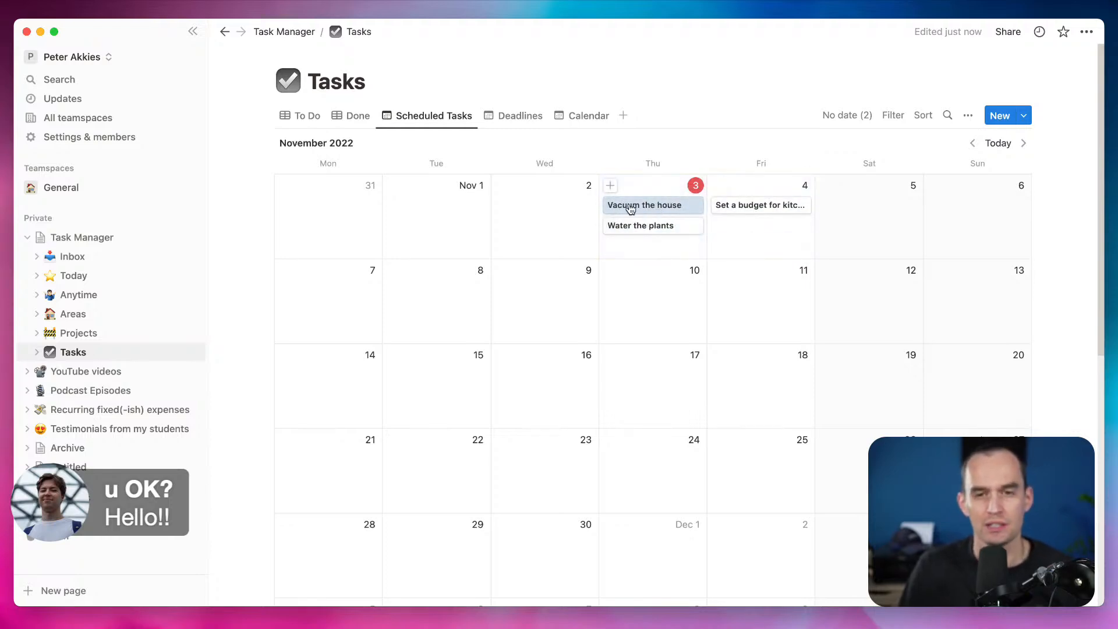
Filter the Scheduled Tasks calendar view to tasks whose Done property is Unchecked
left_click(894, 117)
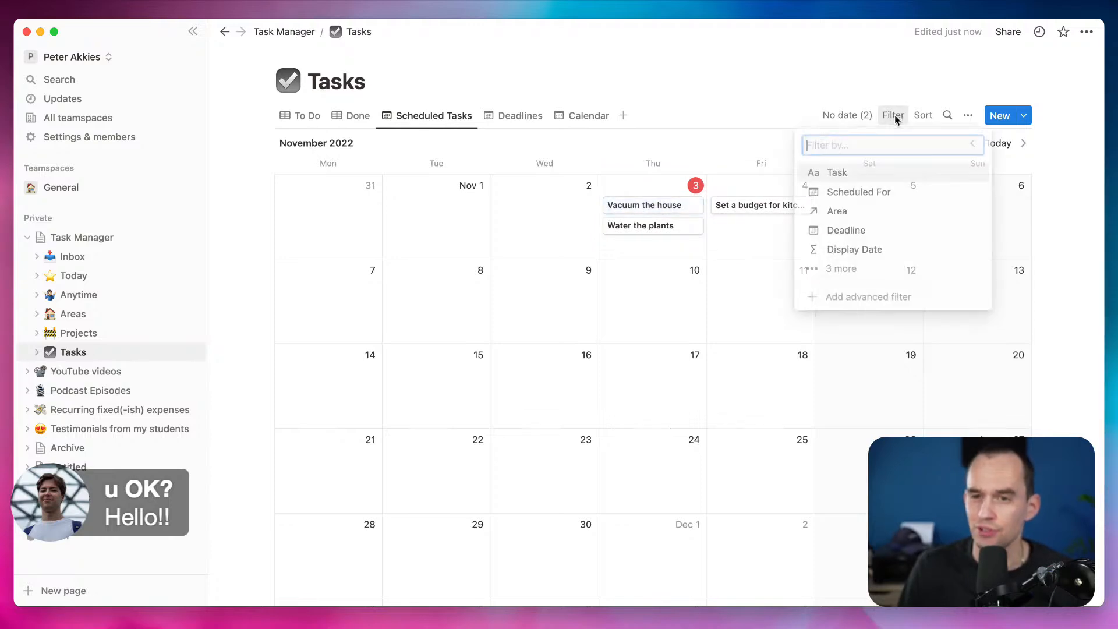
left_click(861, 273)
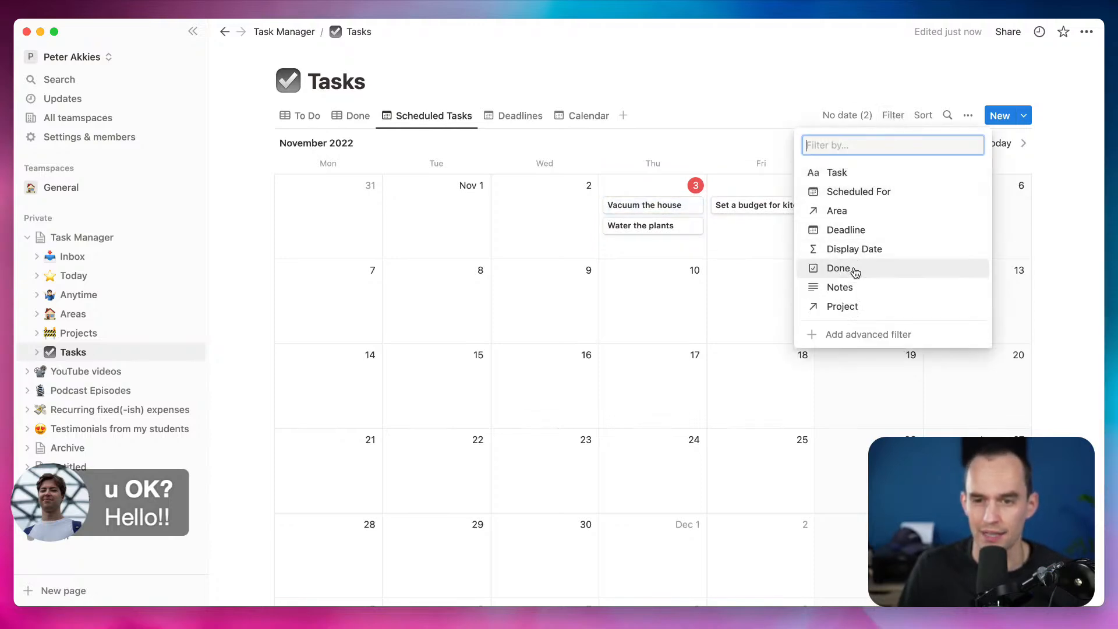
left_click(857, 270)
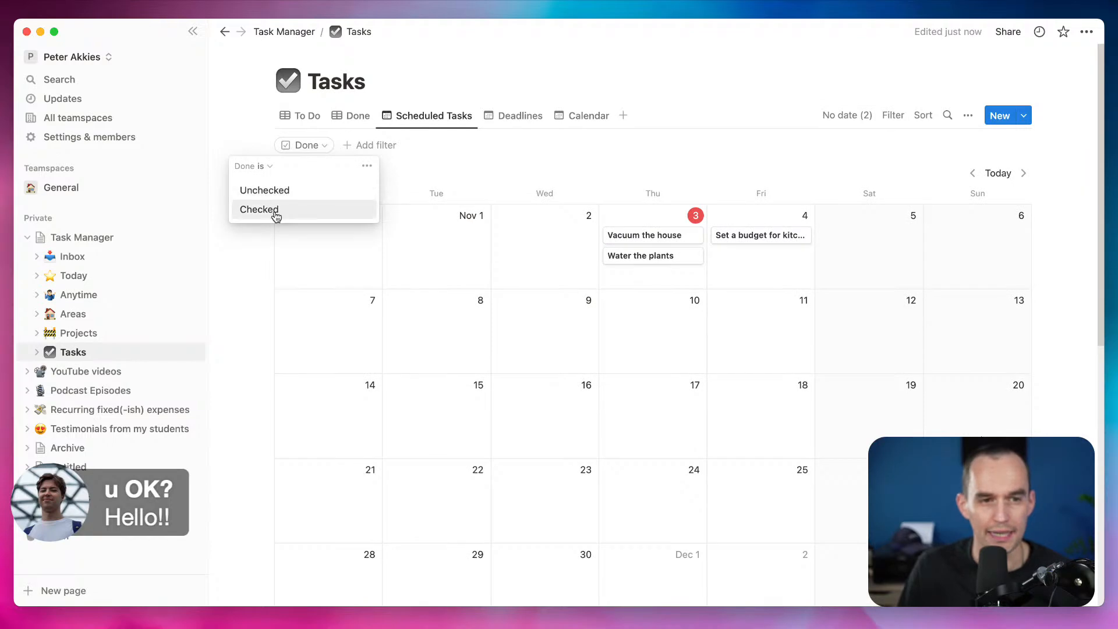
left_click(247, 191)
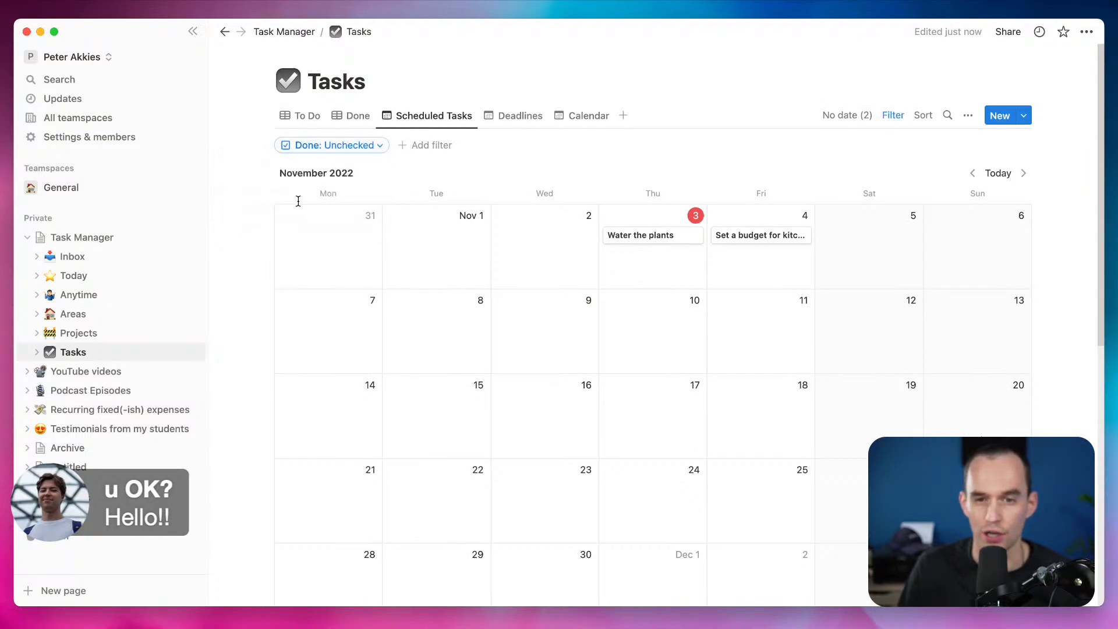
Rename the Scheduled Tasks calendar view as "Scheduled To-Dos"
left_click(517, 118)
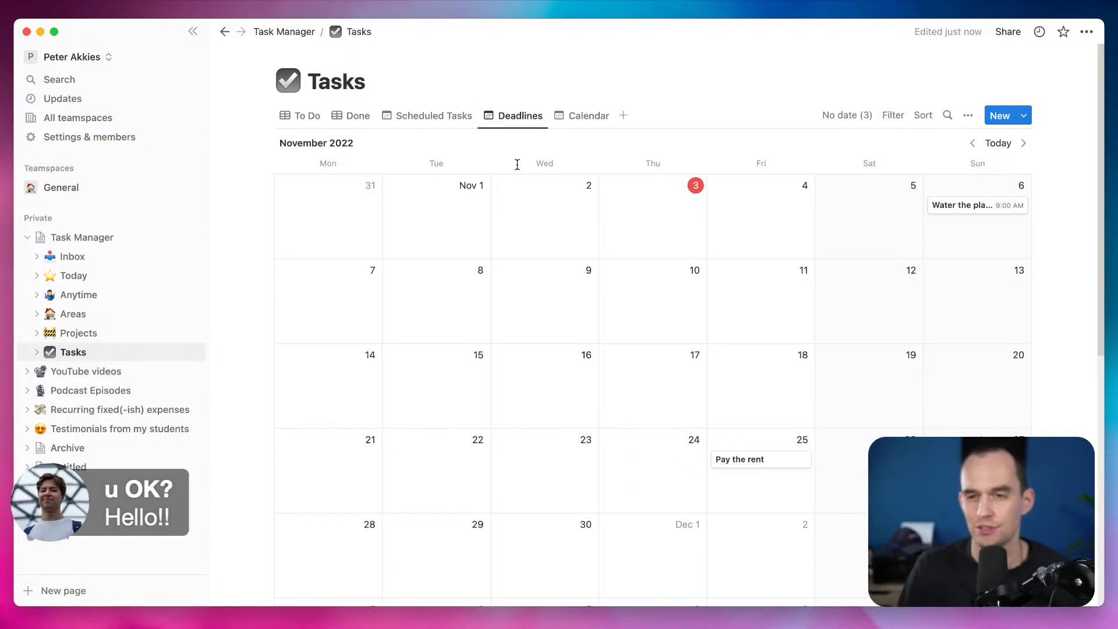
left_click(429, 119)
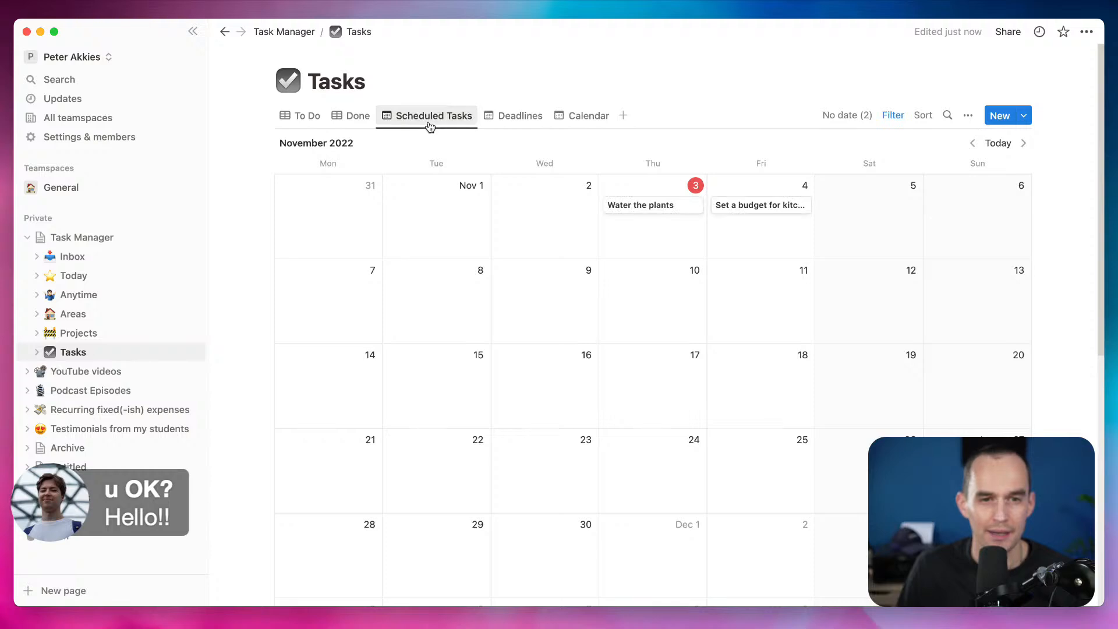
left_click(429, 115)
left_click(441, 146)
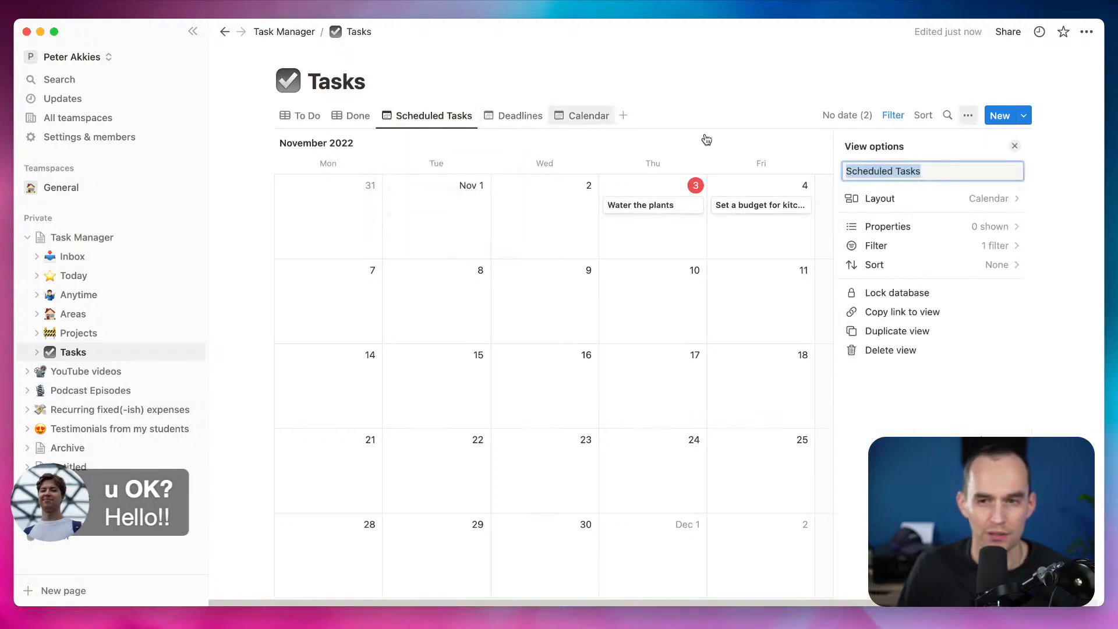
left_click(914, 170)
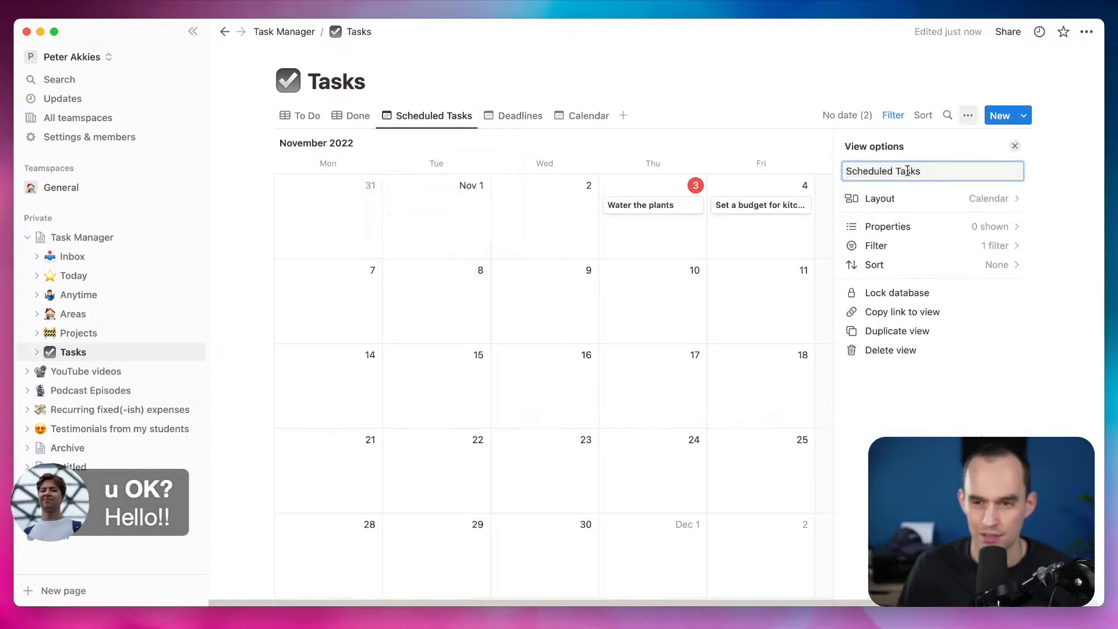
left_click_drag(896, 171, 941, 169)
type("To")
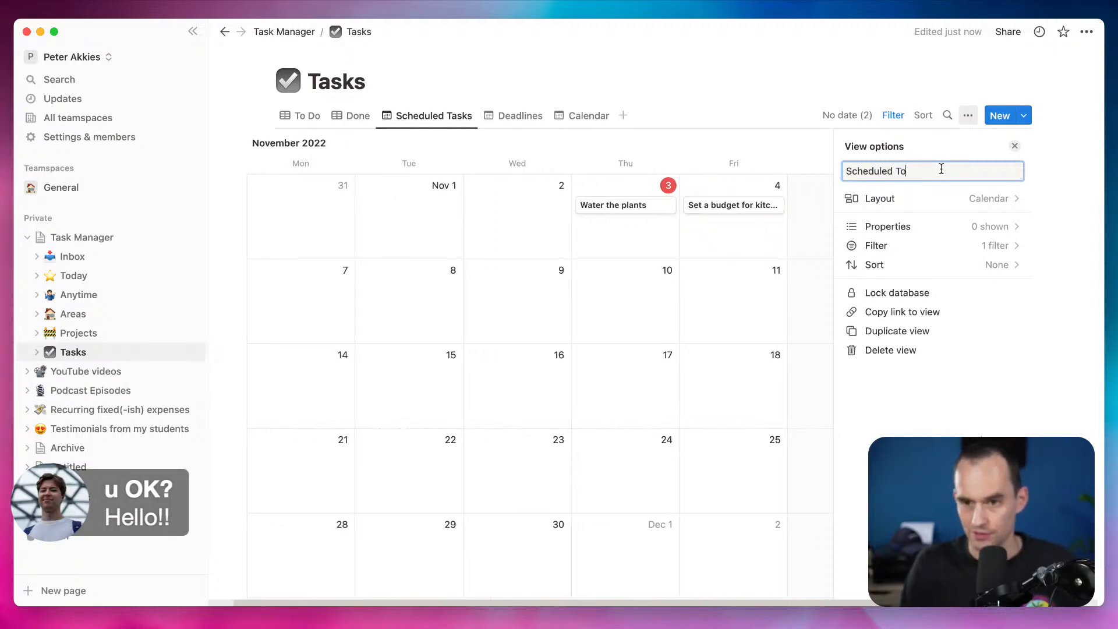
left_click(531, 100)
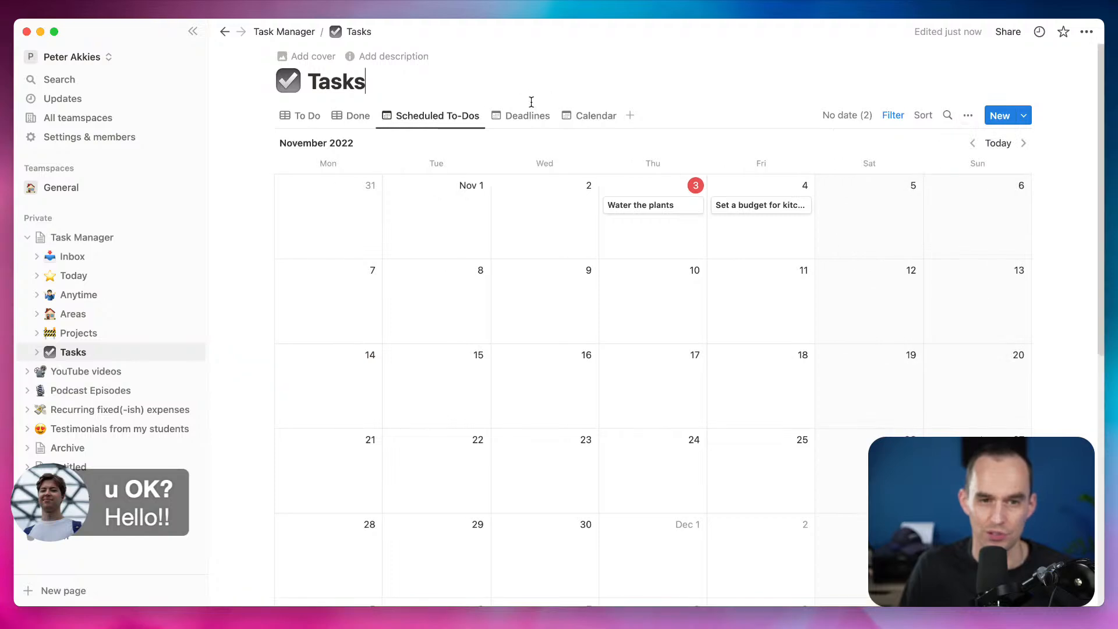
Rename the Deadlines calendar view of the Tasks database as "To-Dos with Deadlines"
left_click(522, 119)
left_click(526, 115)
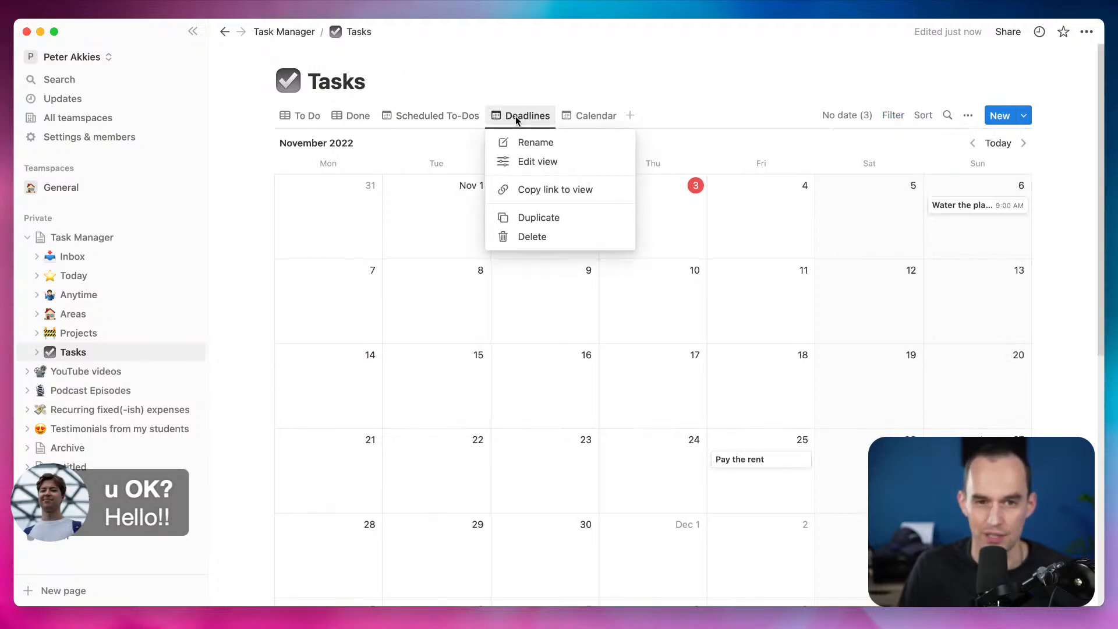
left_click(526, 142)
type("To-Do")
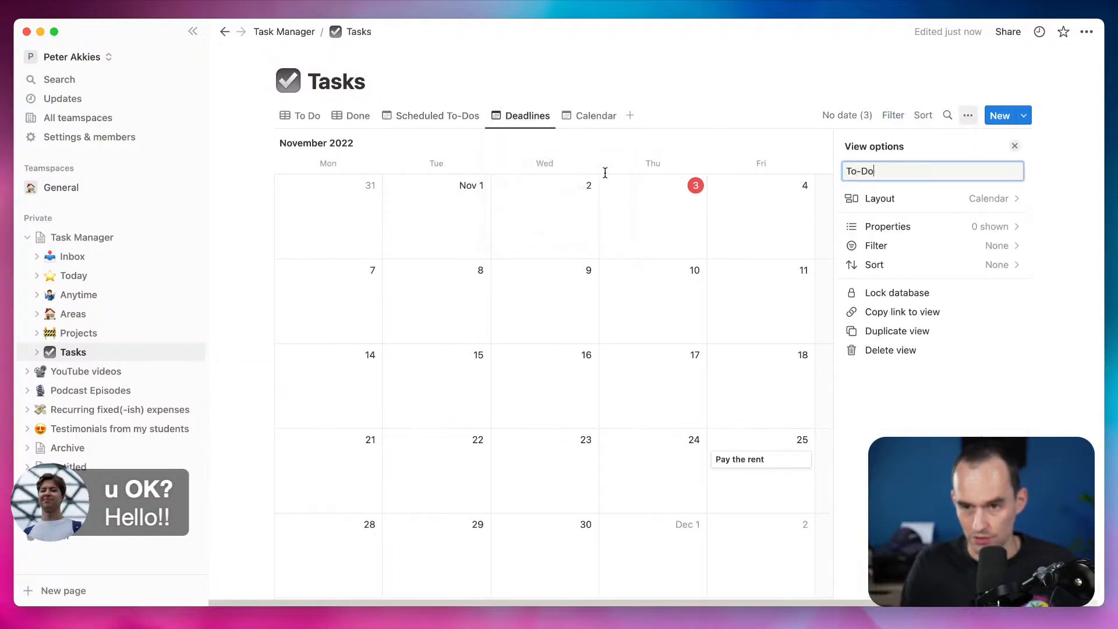
type("s with Deadlines")
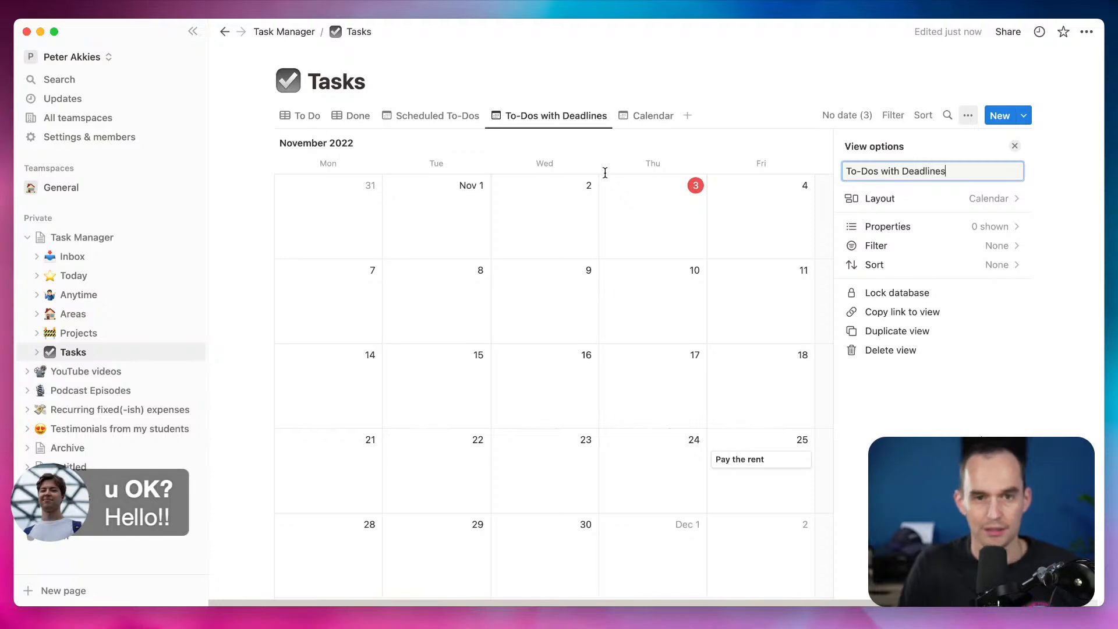
key("Escape")
left_click(652, 116)
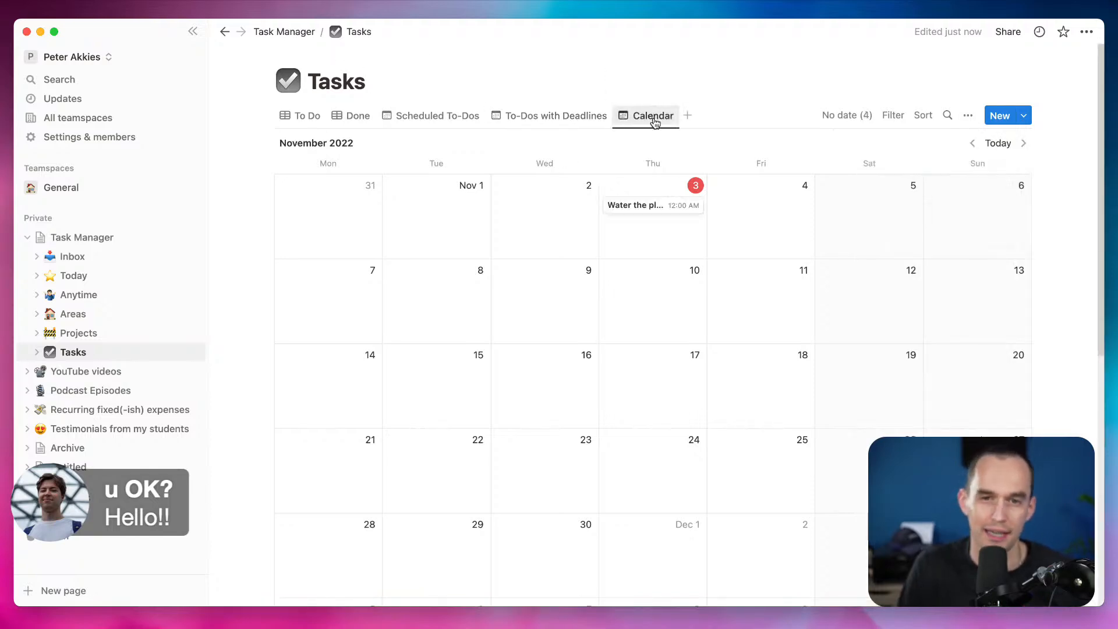
left_click(654, 118)
left_click(662, 142)
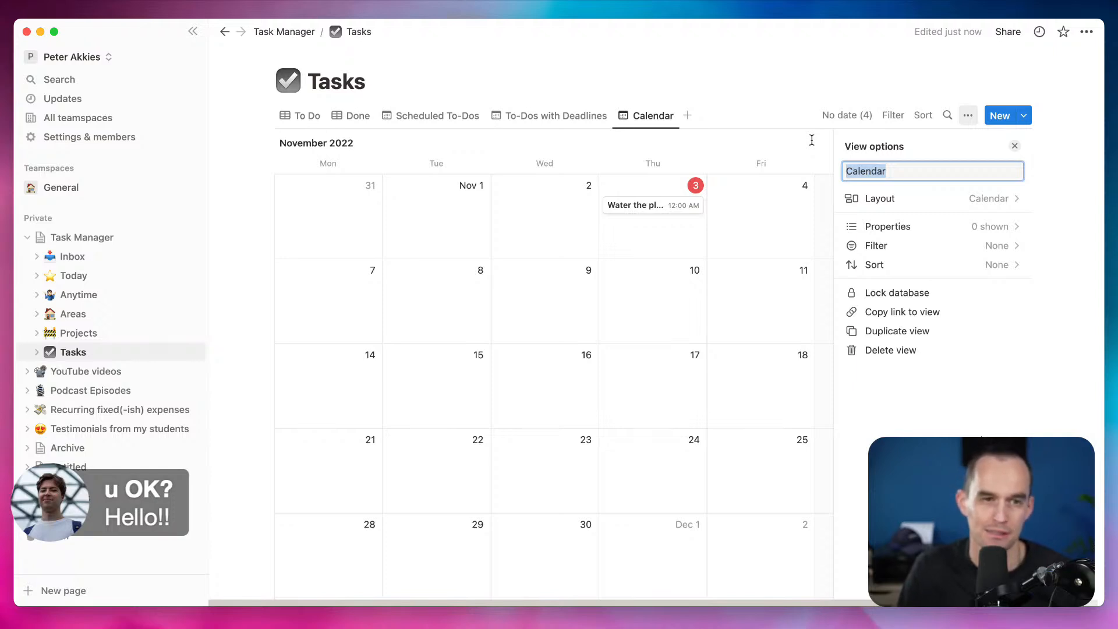
left_click(721, 77)
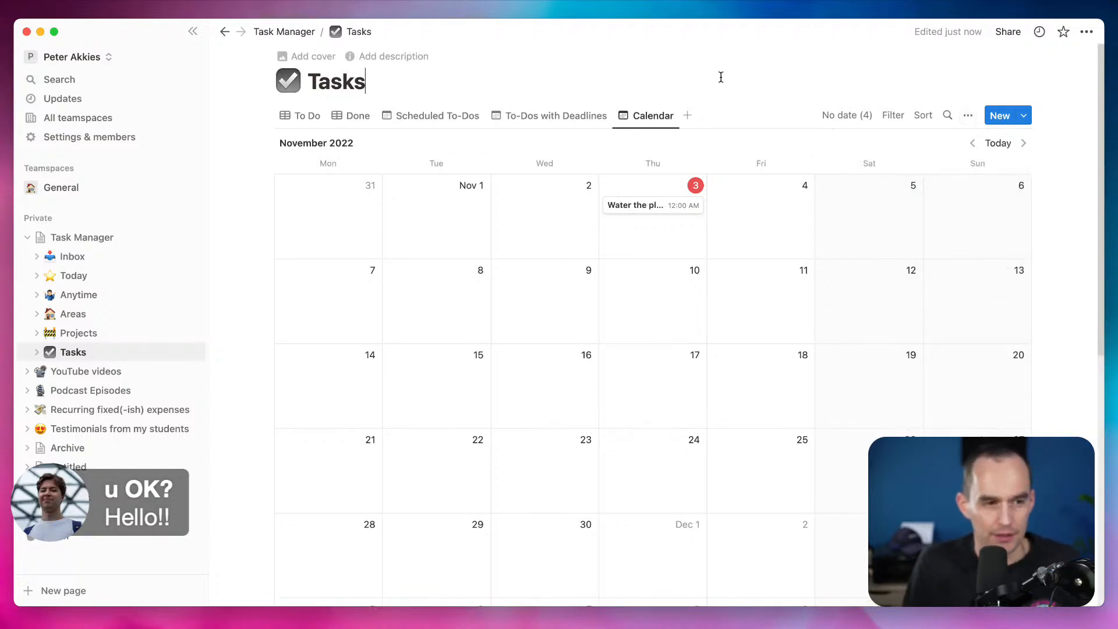
left_click(322, 115)
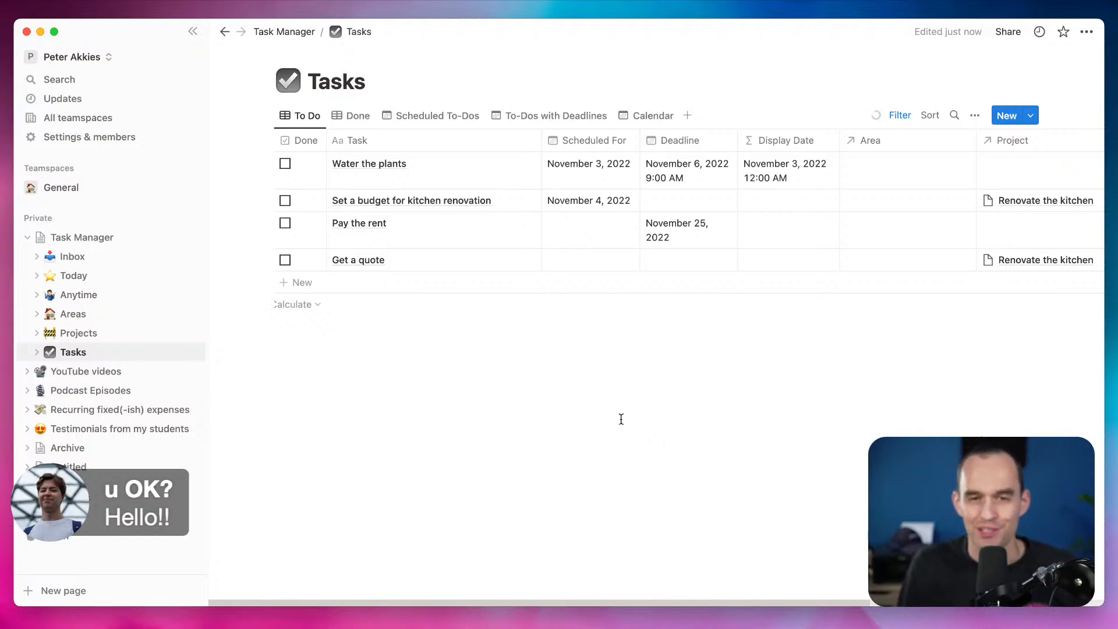
left_click(646, 121)
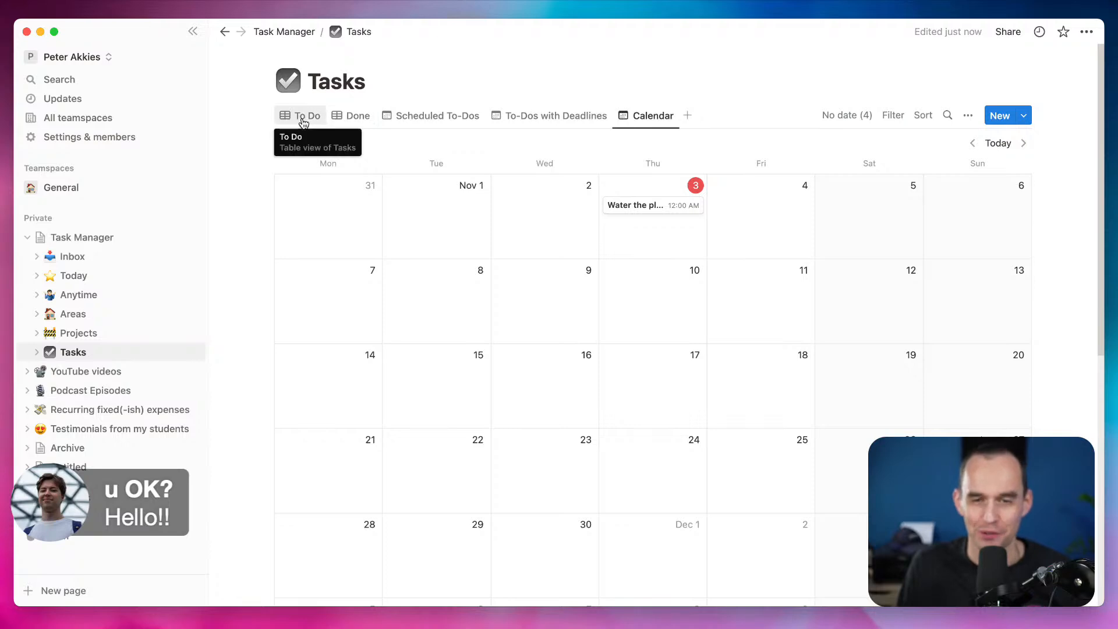
left_click(655, 118)
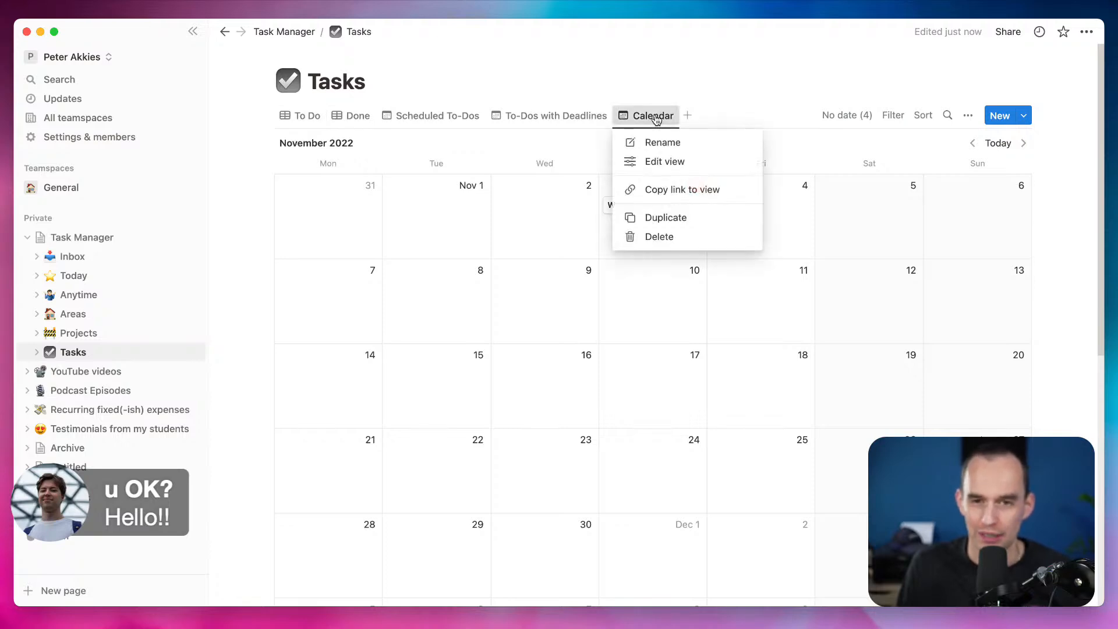
left_click(675, 239)
left_click(562, 345)
left_click(294, 118)
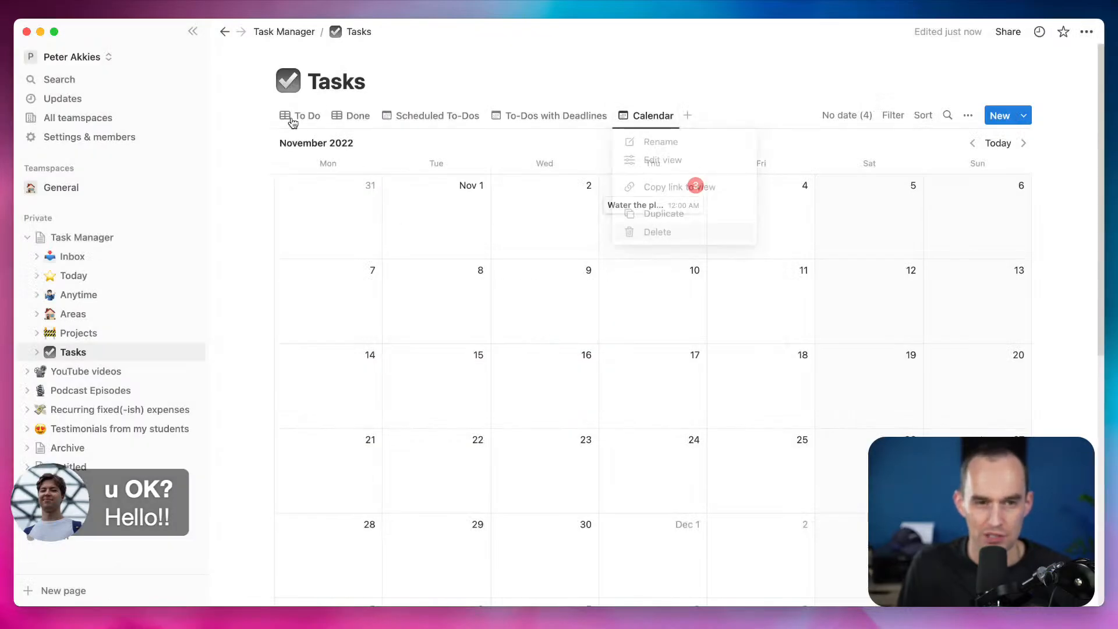
left_click(297, 116)
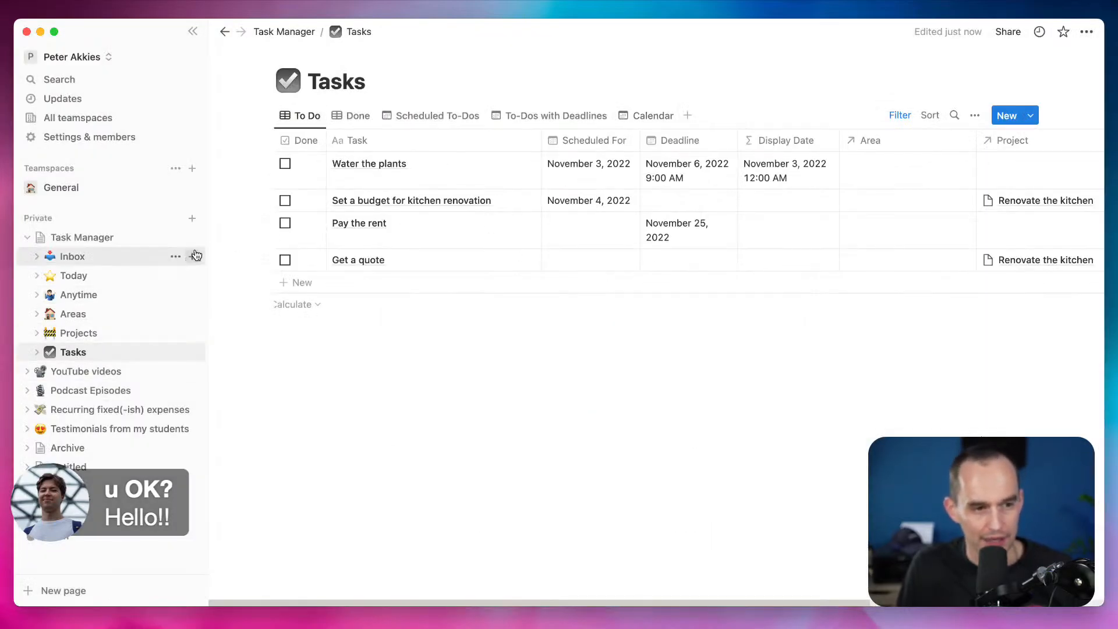
Add an "Upcoming" page inside Task Manager with a linked view of the Tasks database copied from its Calendar view
left_click(192, 237)
type("Upcoming")
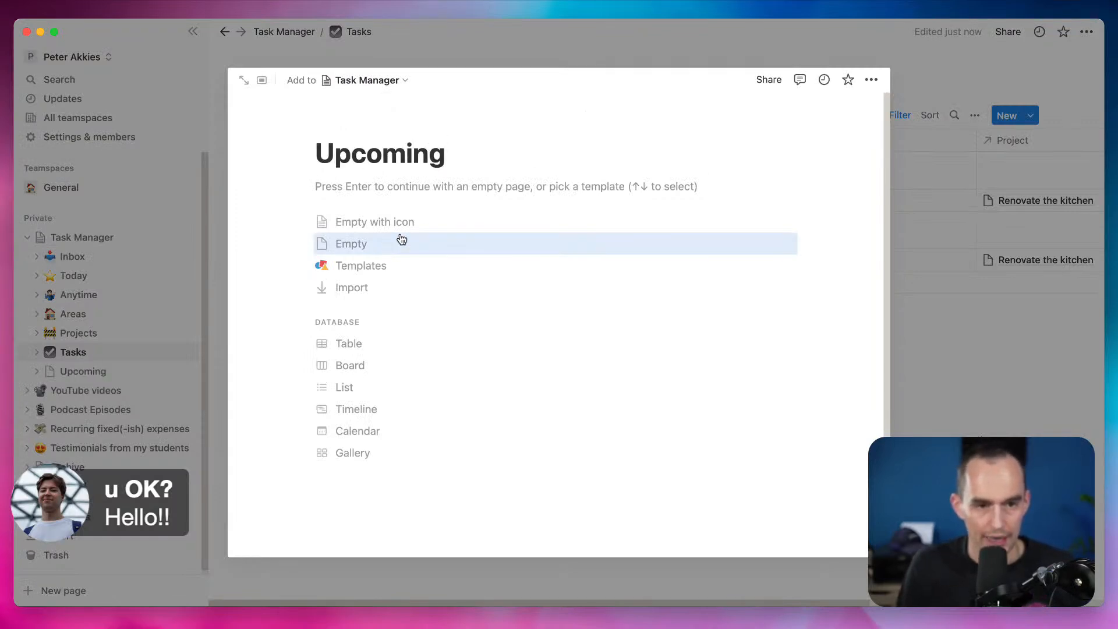
left_click(365, 348)
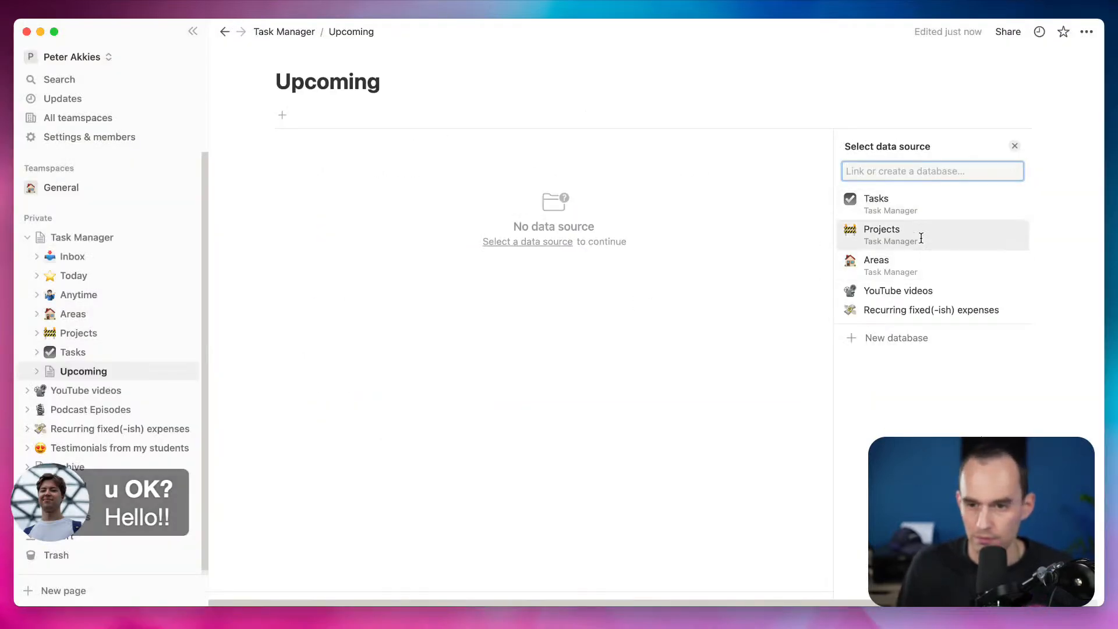
left_click(917, 206)
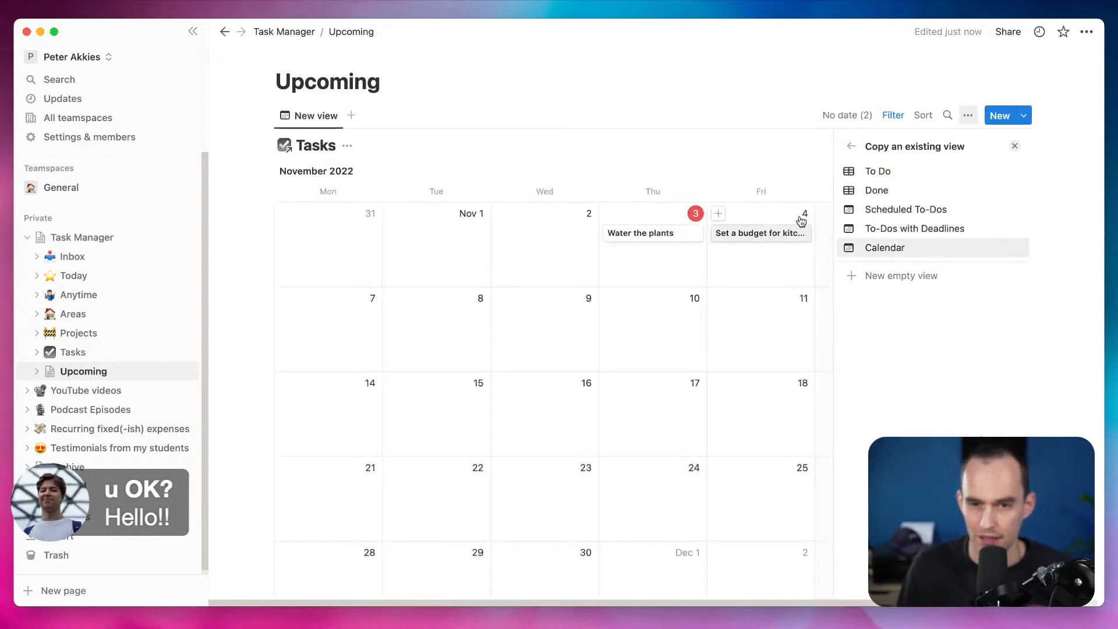
left_click(900, 244)
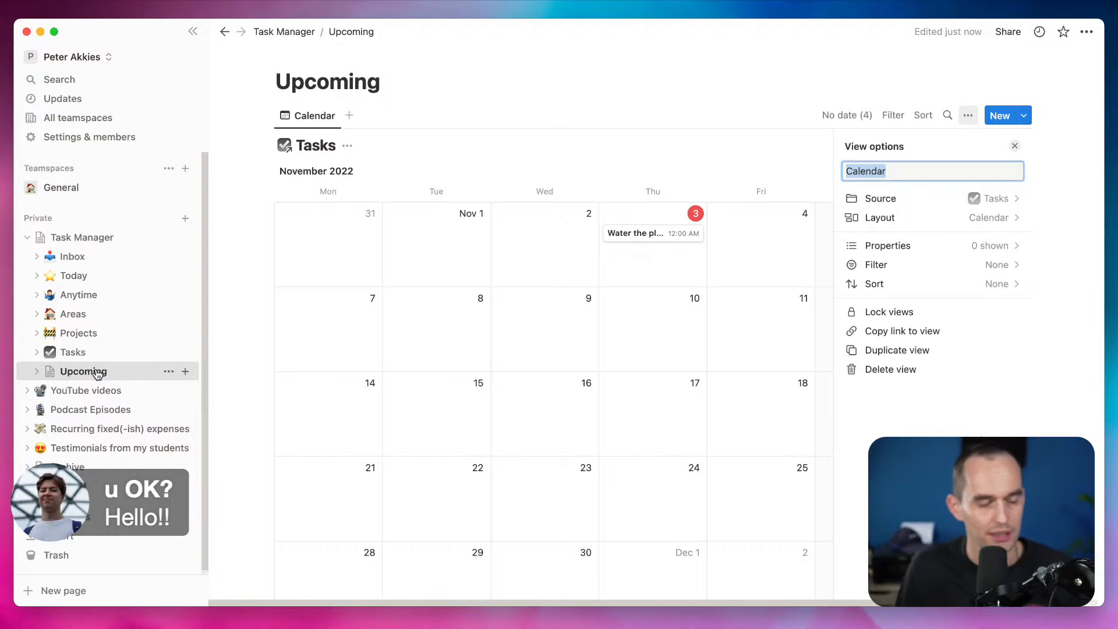
Move the Upcoming page between Today and Anytime, and review the task dates in the Tasks database
left_click_drag(98, 373, 95, 291)
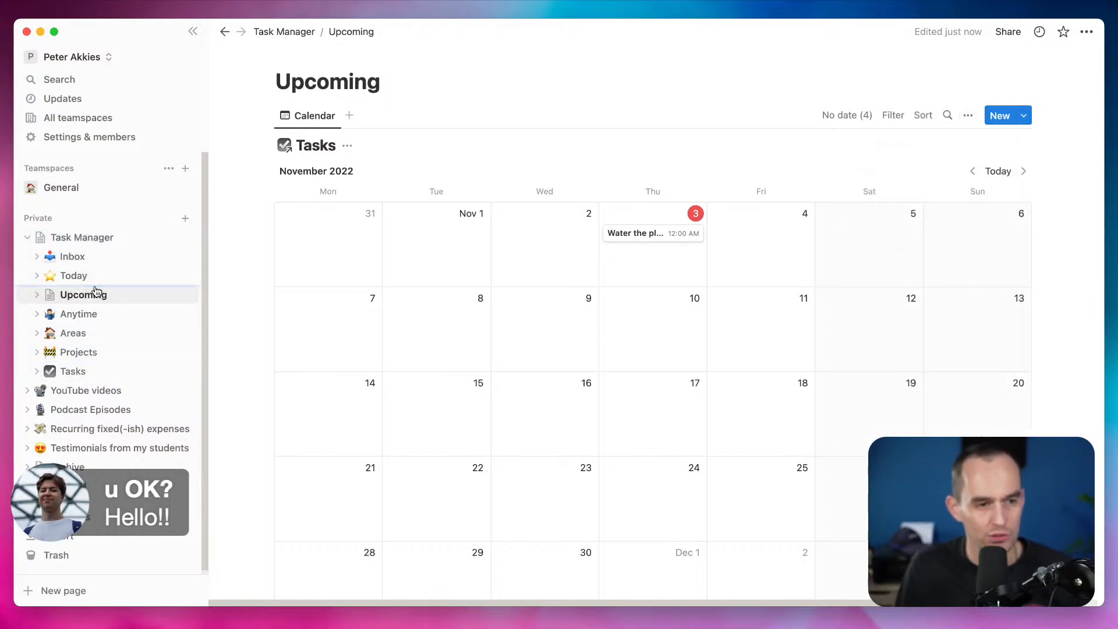
left_click(71, 371)
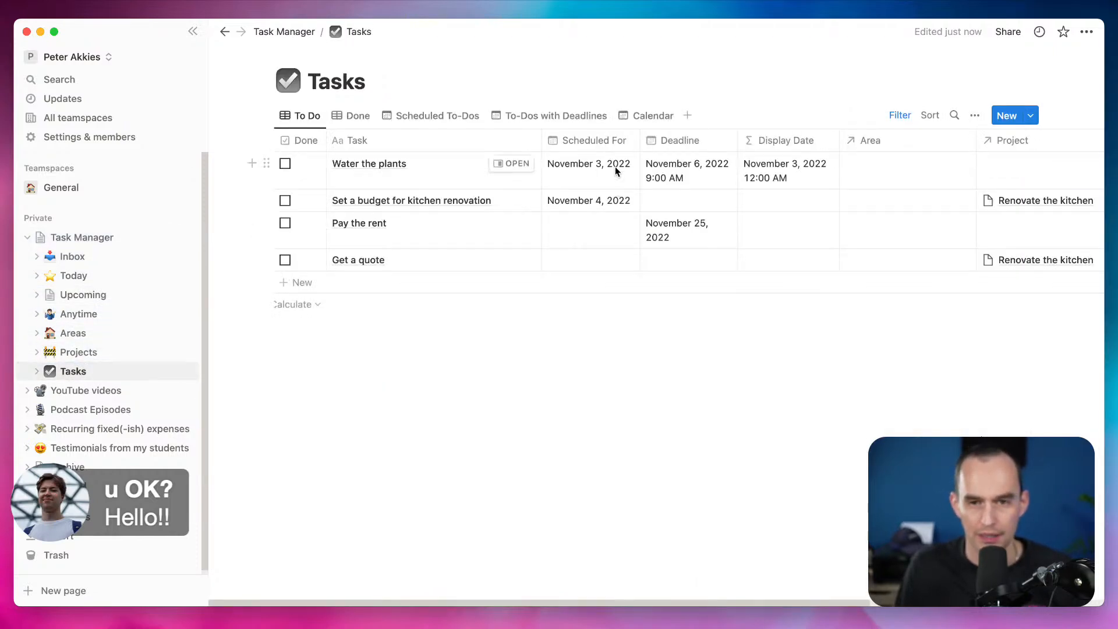
left_click(85, 295)
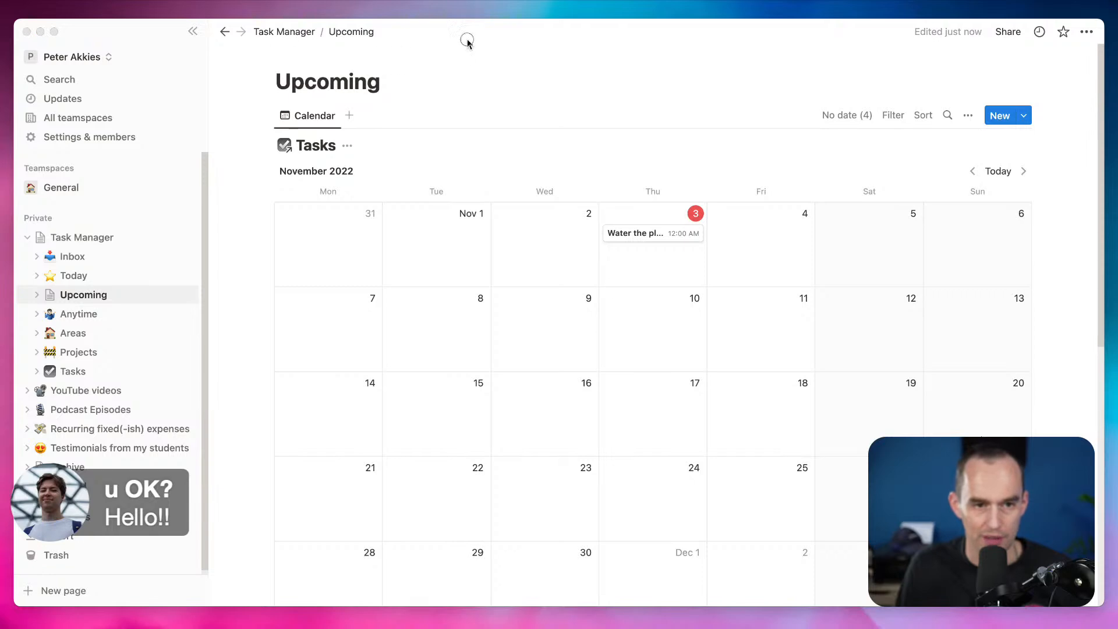
Add an icon to the Upcoming page, searching for "calendar" and choosing the red calendar emoji showing 17
left_click(301, 56)
left_click(297, 78)
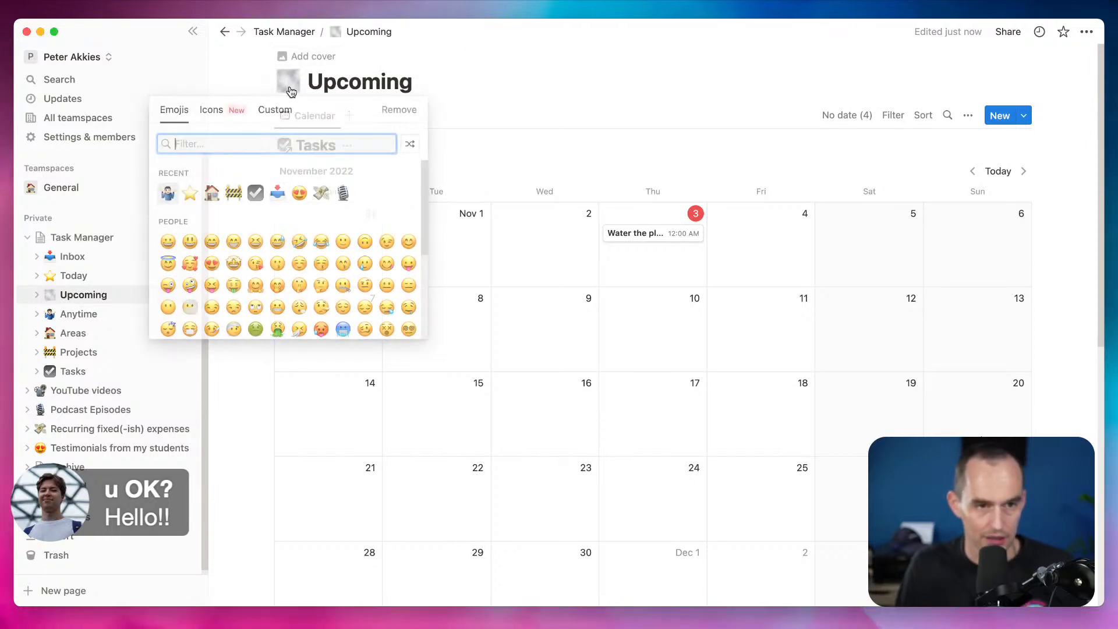
type("calendar")
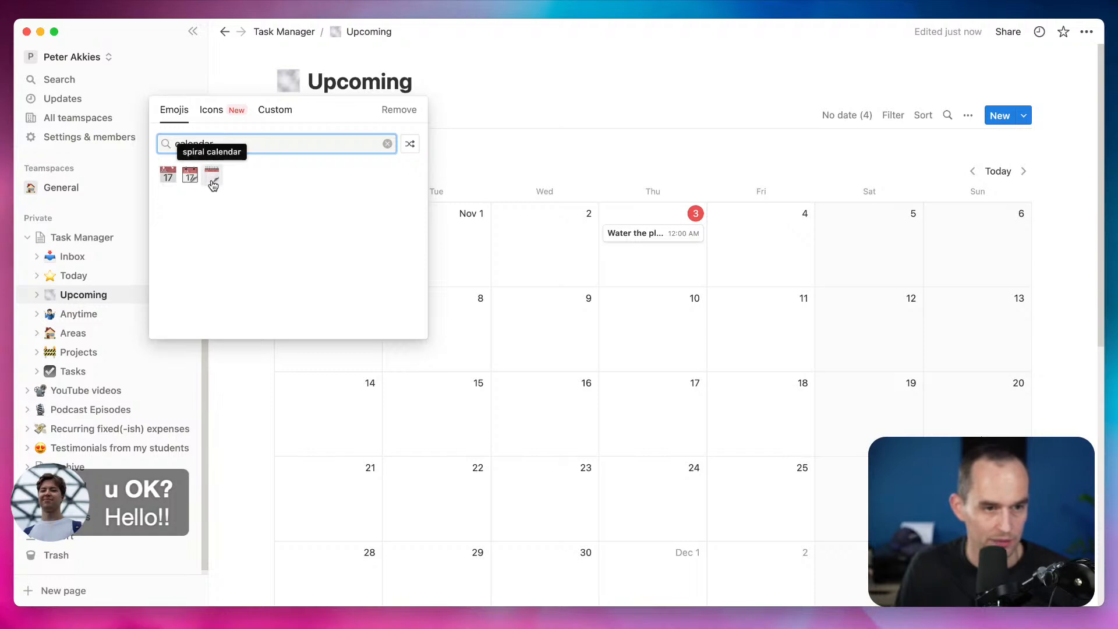
left_click(213, 185)
left_click(288, 81)
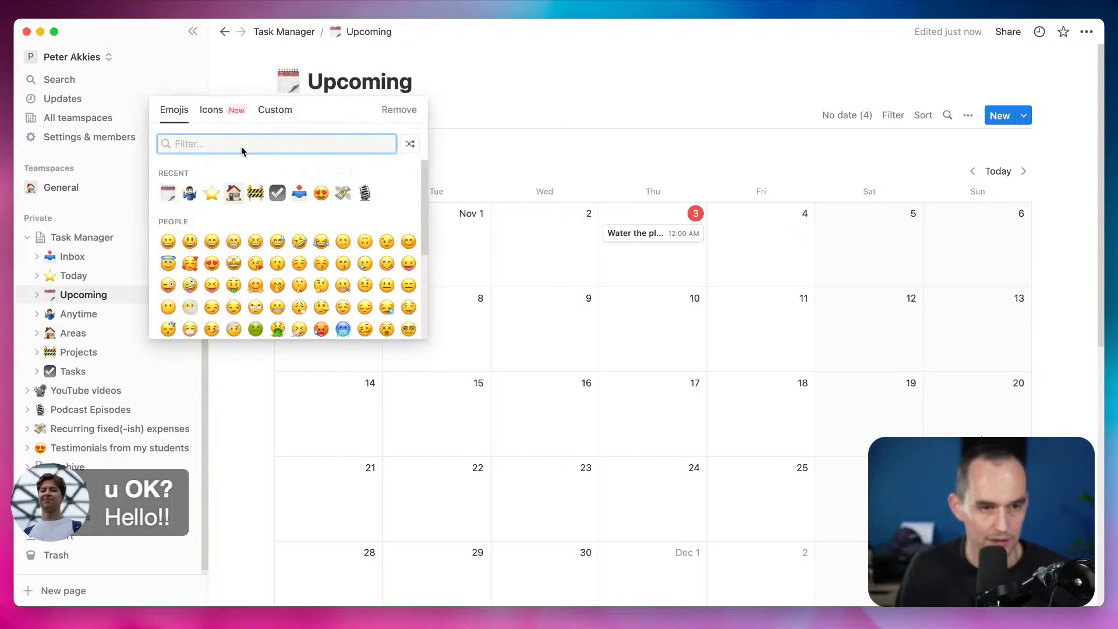
type("calendar")
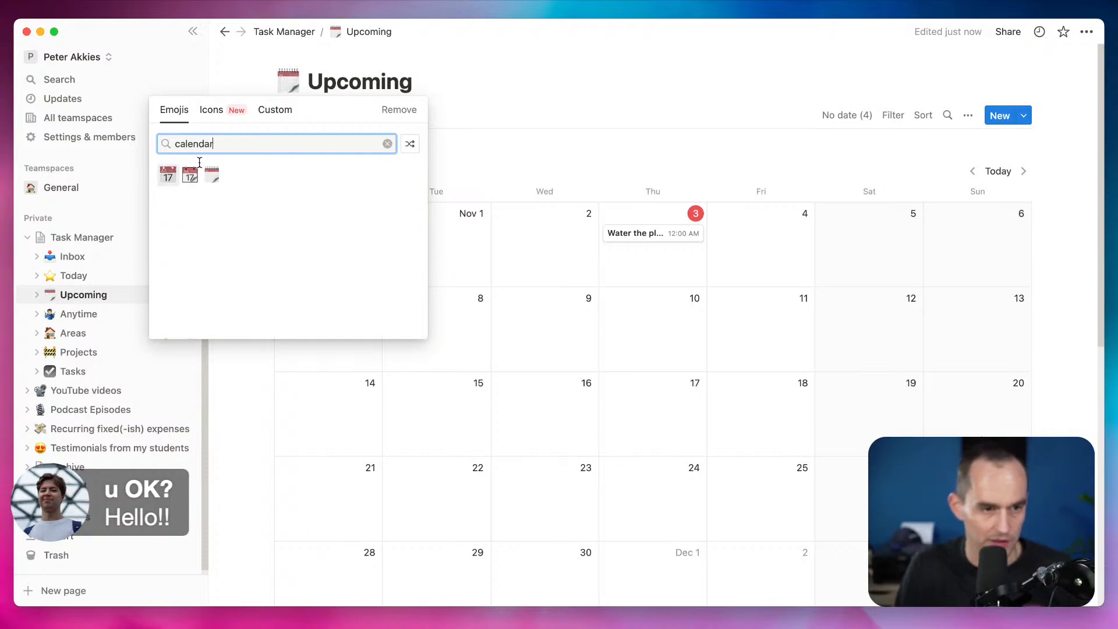
left_click(168, 175)
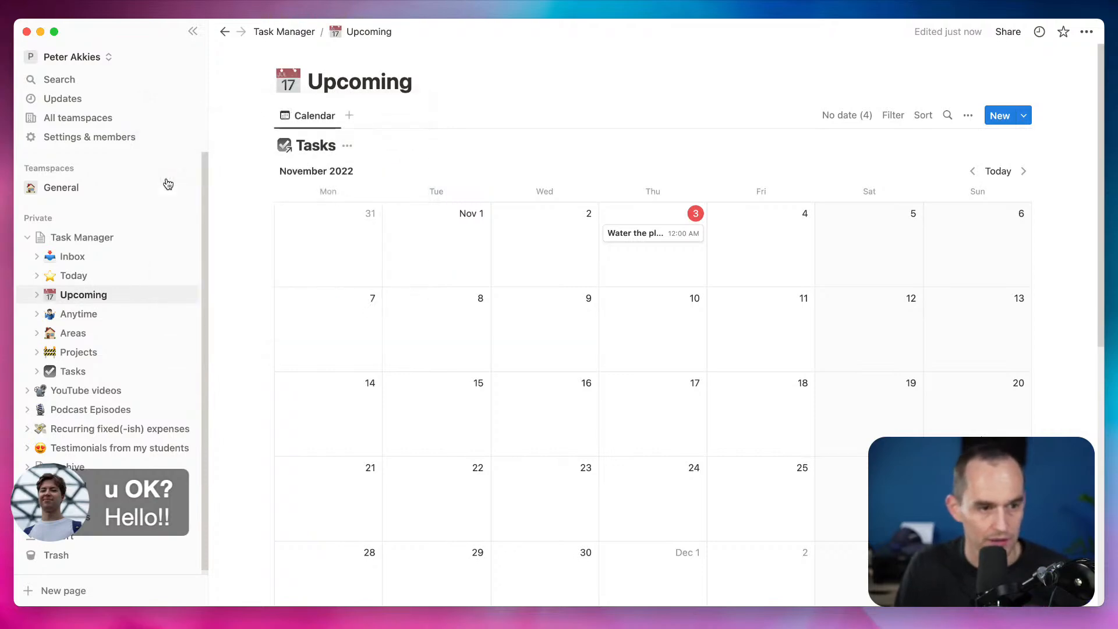